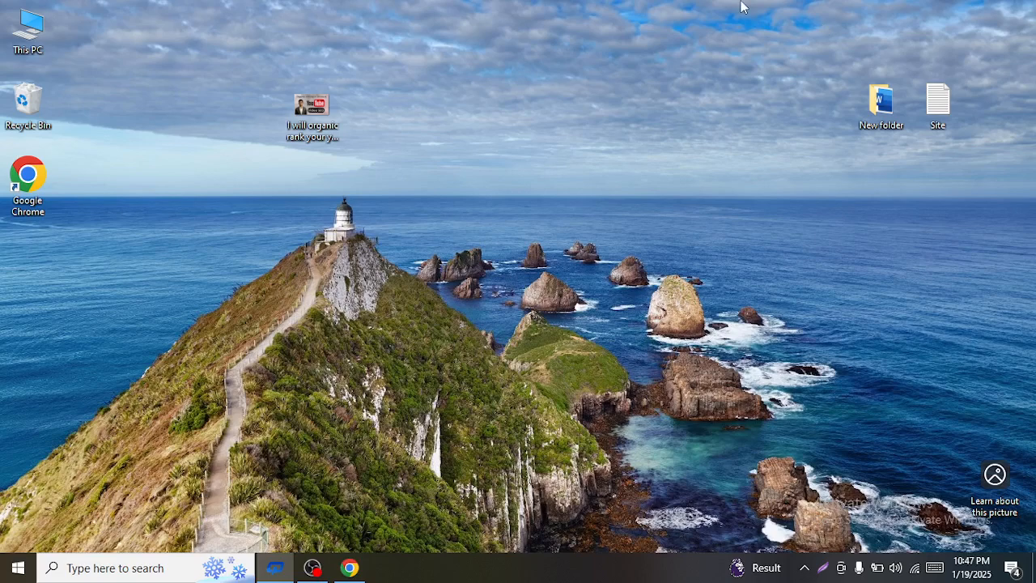
- Minimise the OBS recorder and launch Chrome under the chosen user profile
{"action": "left_click", "coordinate": [312, 568]}
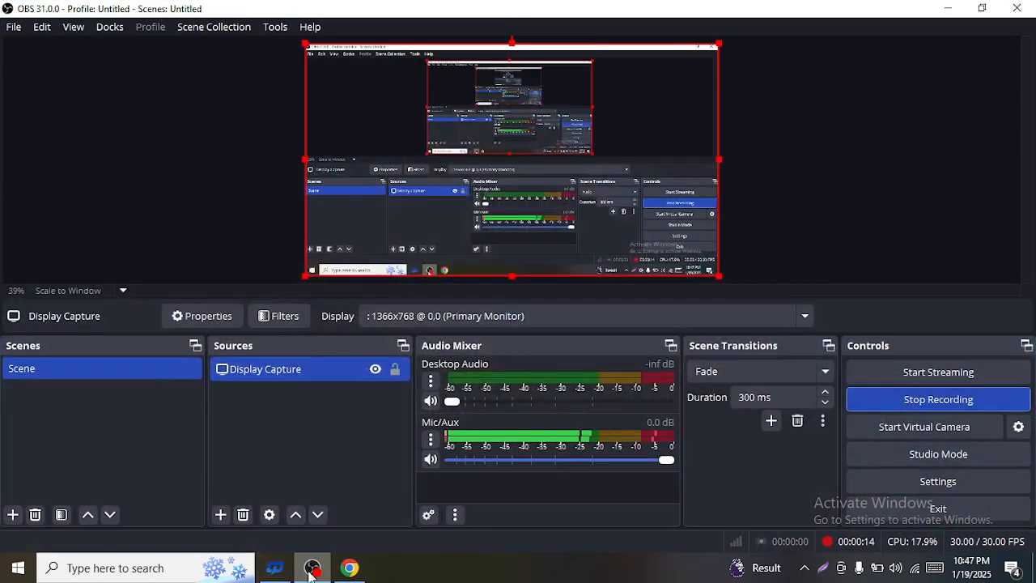
{"action": "left_click", "coordinate": [948, 8]}
{"action": "left_click", "coordinate": [352, 570]}
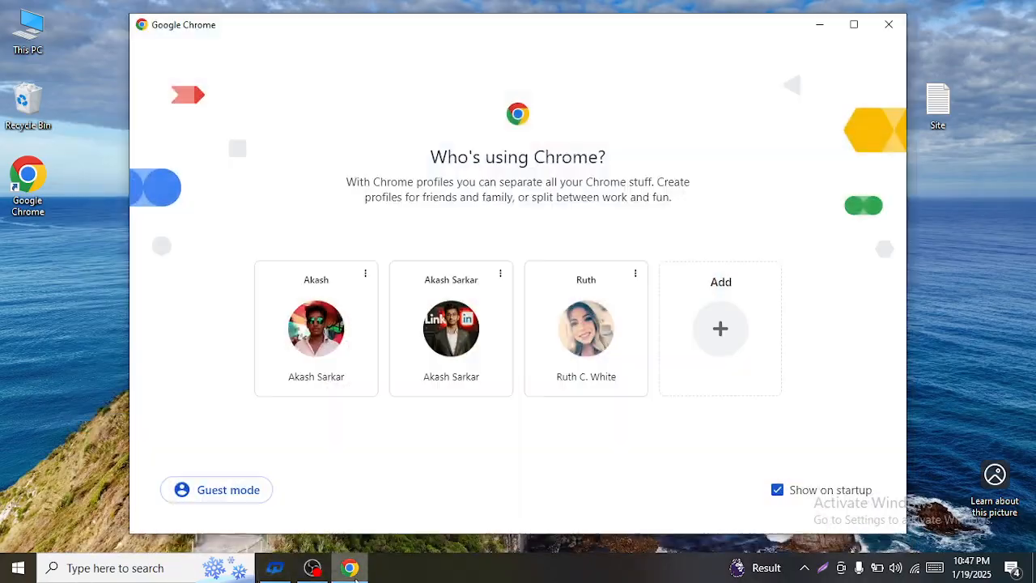
{"action": "left_click", "coordinate": [576, 359]}
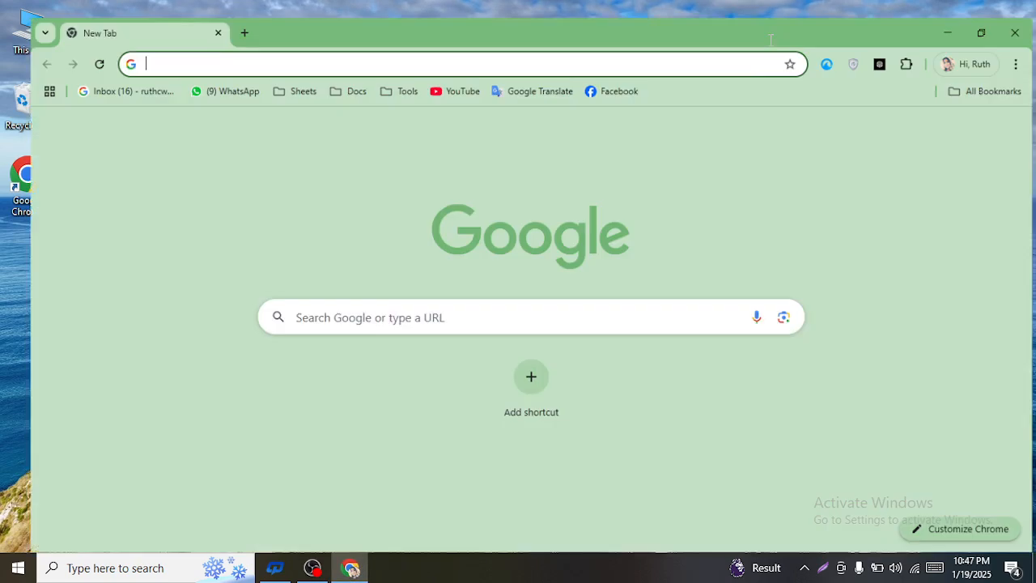
- Maximise Chrome, dismiss the BrowserLock notice and search Google for 'seo'
{"action": "double_click", "coordinate": [771, 39]}
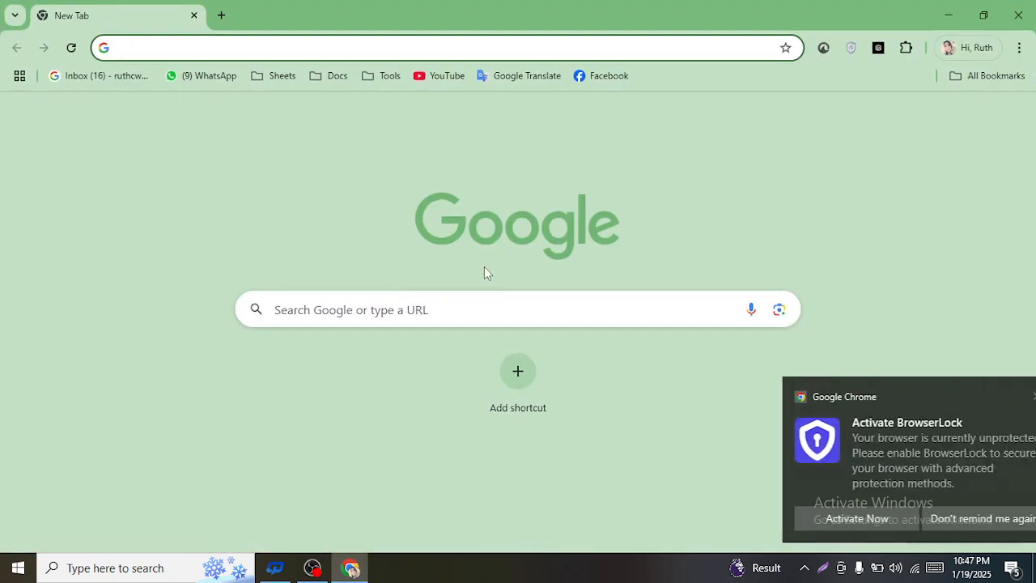
{"action": "left_click", "coordinate": [467, 305]}
{"action": "left_click", "coordinate": [1003, 397]}
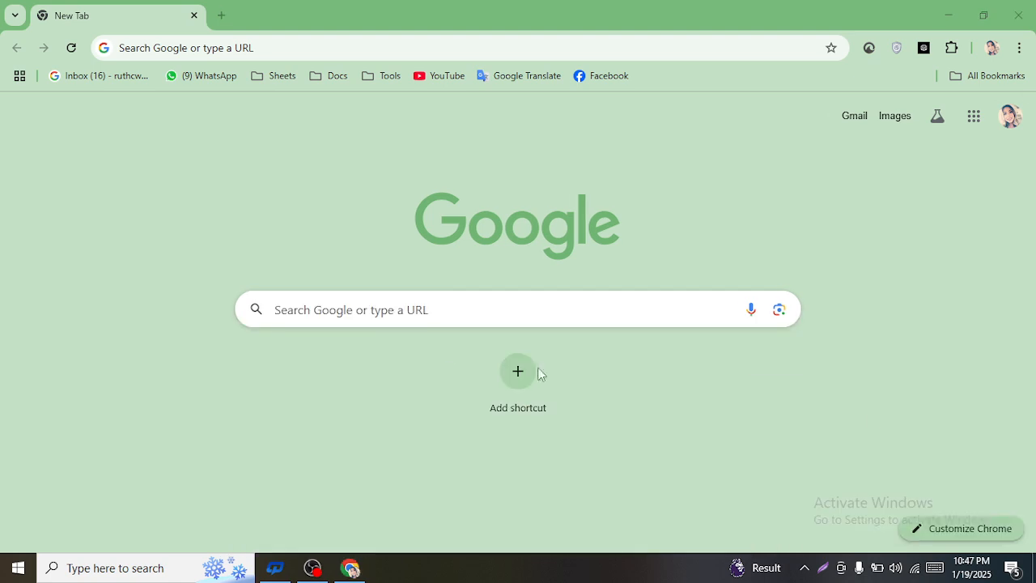
{"action": "left_click", "coordinate": [349, 320]}
{"action": "type", "text": "seo"}
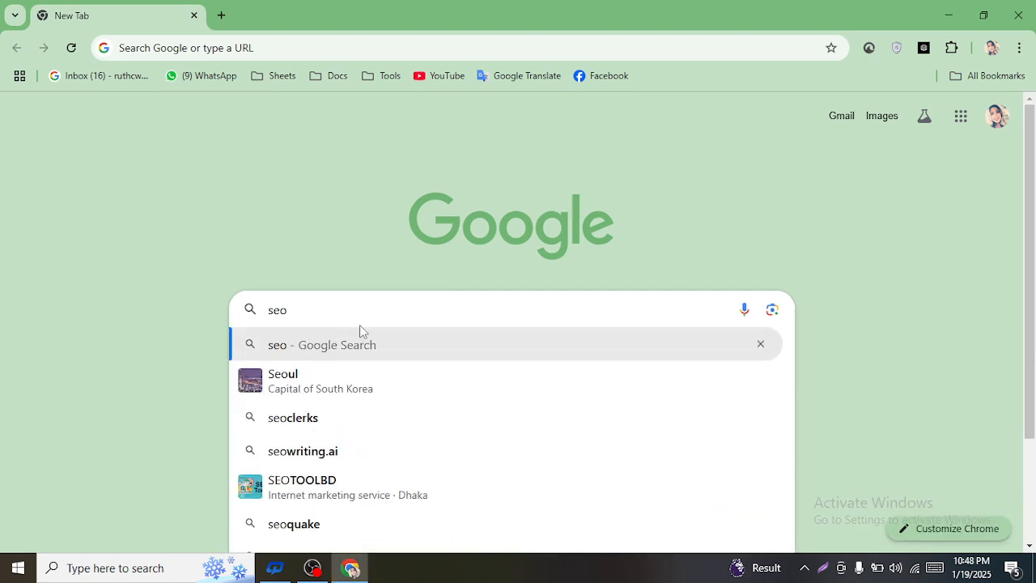
{"action": "key", "text": "Return"}
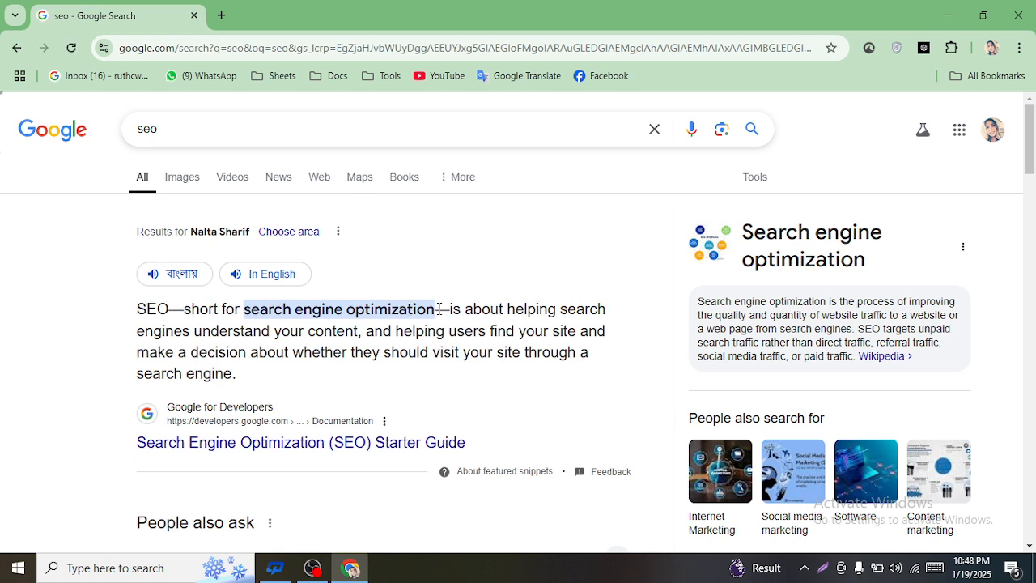
- Select 'search engine optimization' in the definition and open a new blank tab
{"action": "left_click_drag", "start_coordinate": [439, 308], "coordinate": [245, 305]}
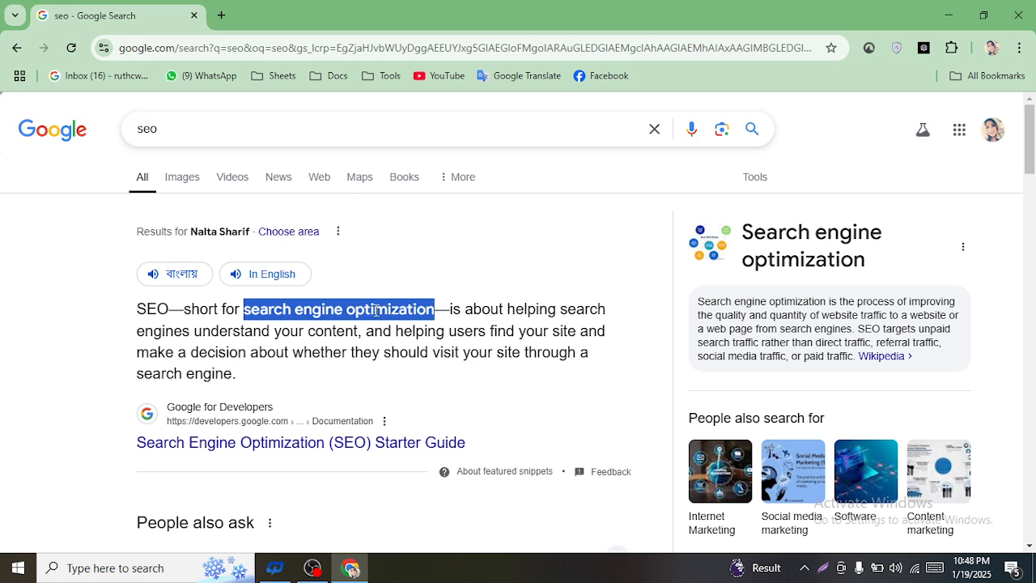
{"action": "mouse_move", "coordinate": [312, 567]}
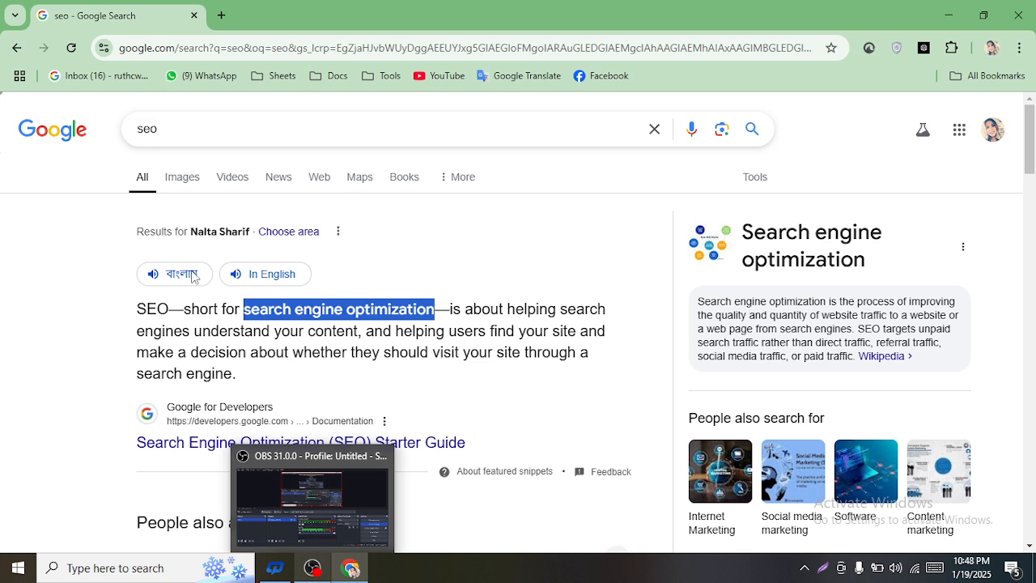
{"action": "left_click", "coordinate": [220, 15]}
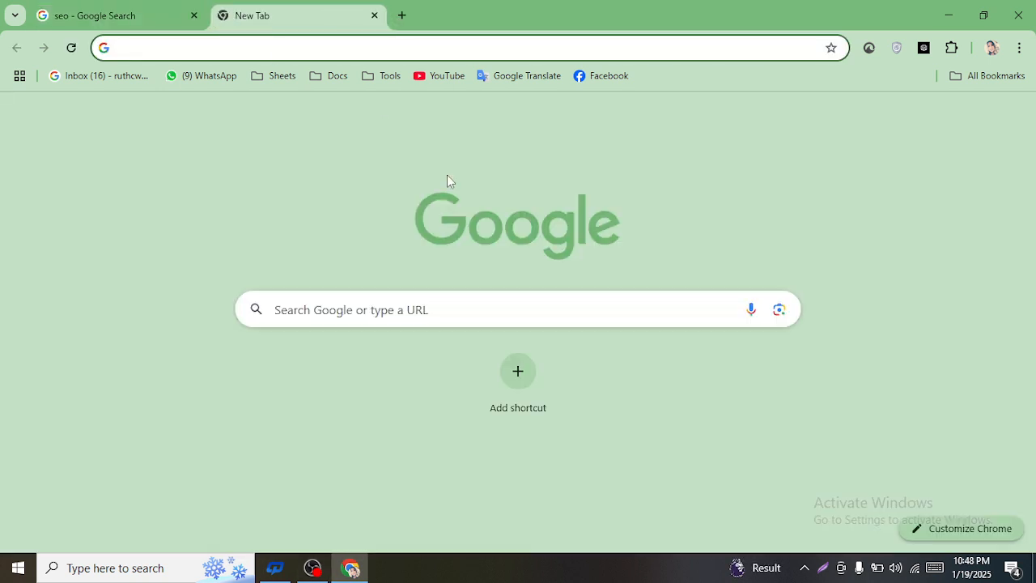
- Launch Microsoft Edge from Start, search Bing for 'seo' and maximise the window
{"action": "left_click", "coordinate": [328, 312]}
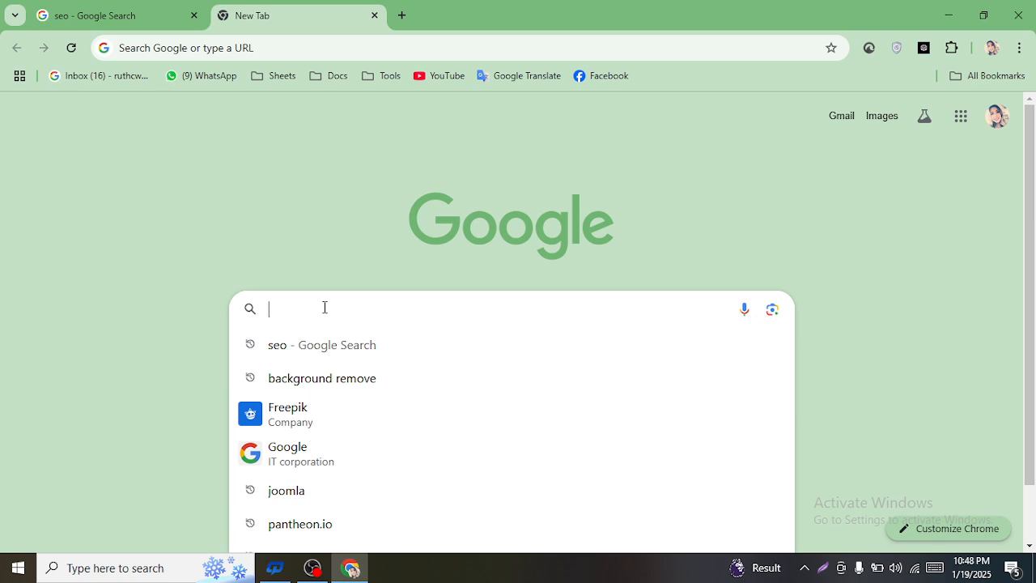
{"action": "left_click", "coordinate": [18, 567]}
{"action": "left_click", "coordinate": [290, 212]}
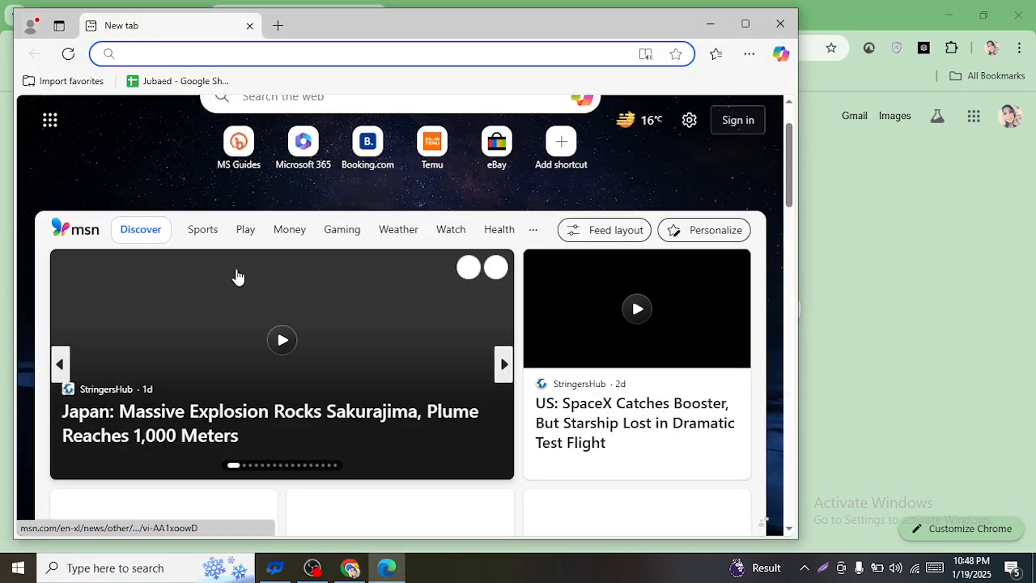
{"action": "type", "text": "seo"}
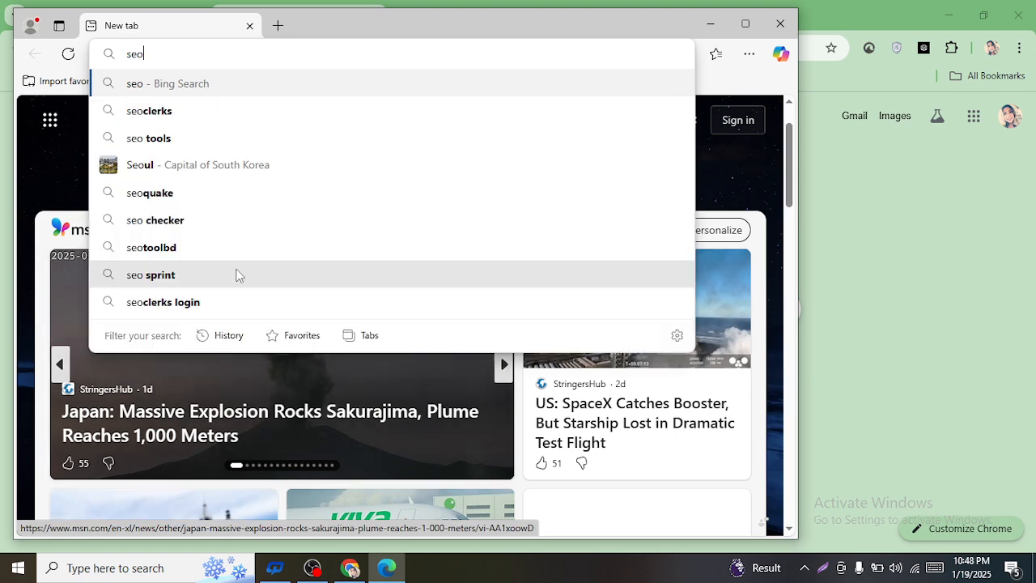
{"action": "key", "text": "Return"}
{"action": "scroll", "coordinate": [255, 254], "scroll_direction": "down", "scroll_amount": 1}
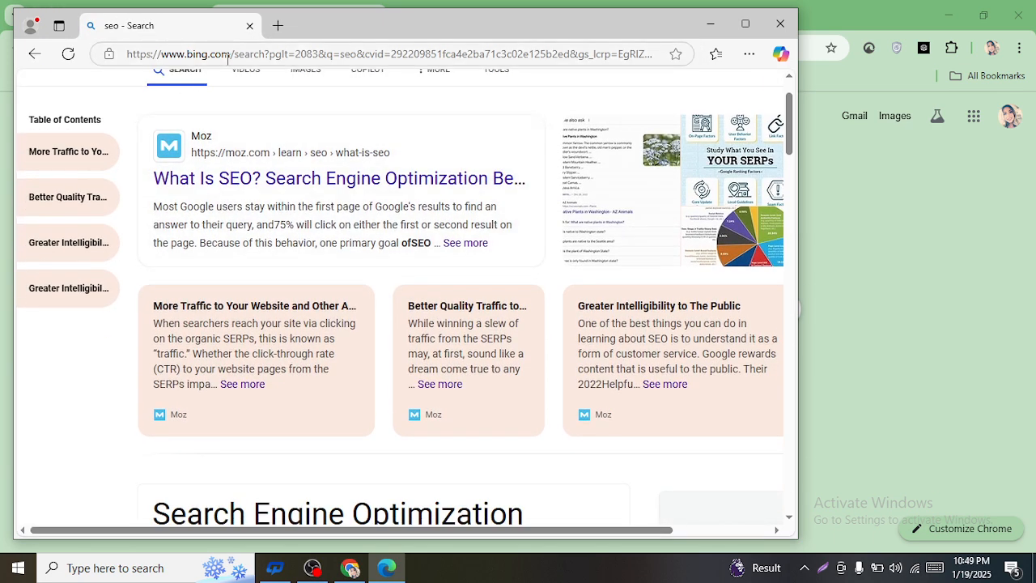
{"action": "left_click", "coordinate": [745, 23]}
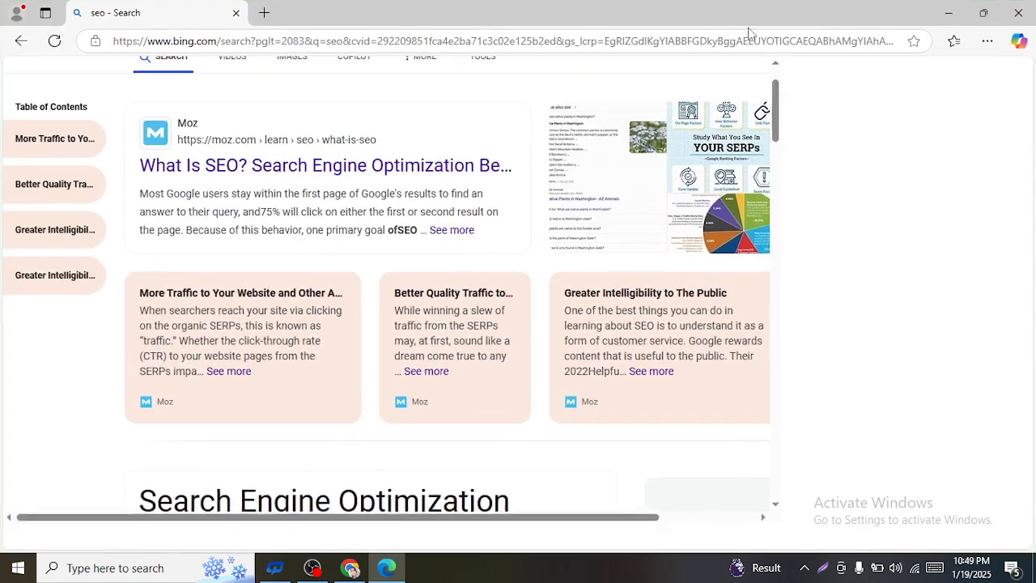
{"action": "scroll", "coordinate": [243, 231], "scroll_direction": "down", "scroll_amount": 1}
{"action": "scroll", "coordinate": [455, 222], "scroll_direction": "up", "scroll_amount": 3}
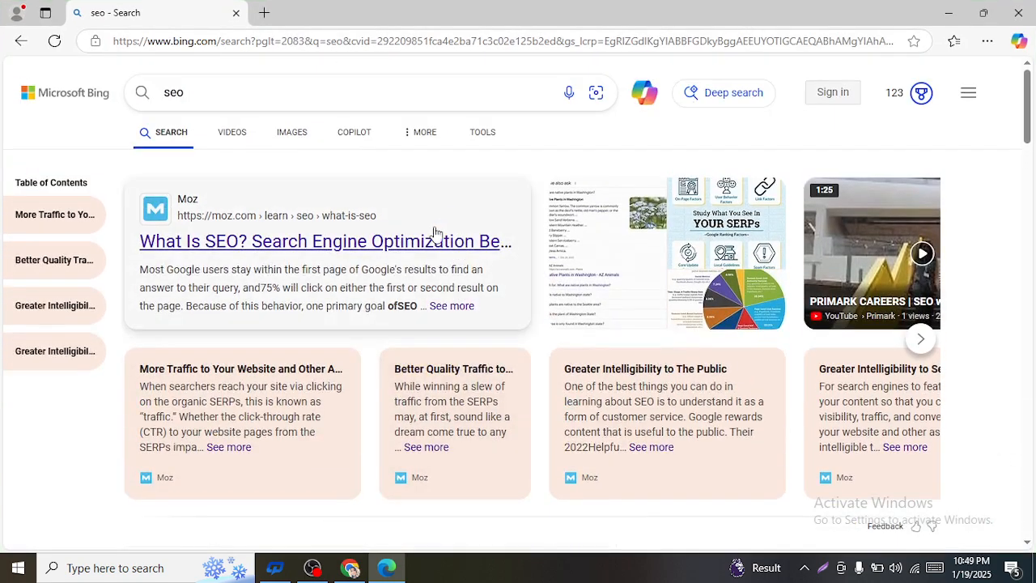
- Close the QuickPhrase app from the taskbar, check Edge's results, and return to Chrome
{"action": "left_click", "coordinate": [350, 567]}
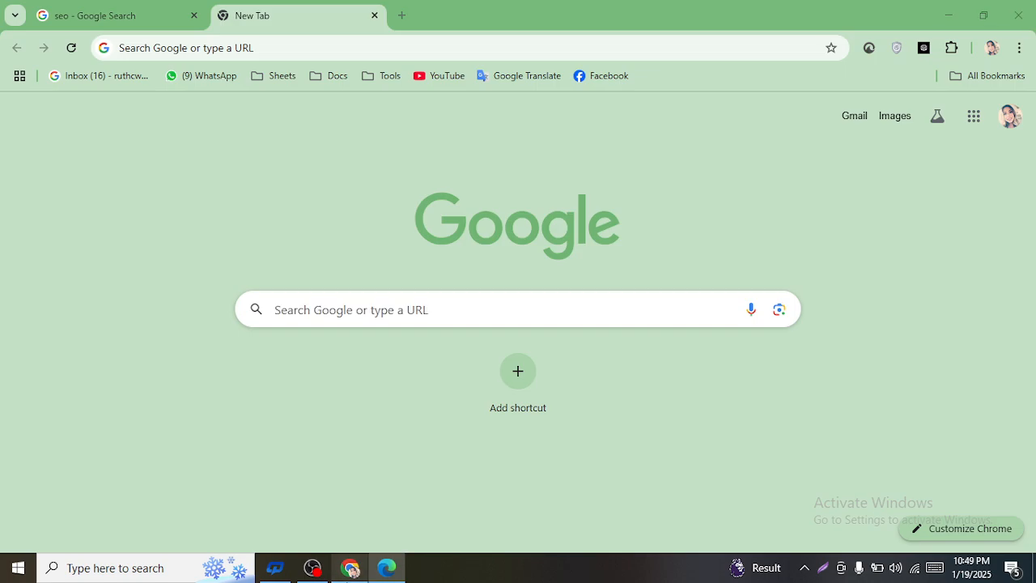
{"action": "right_click", "coordinate": [313, 568]}
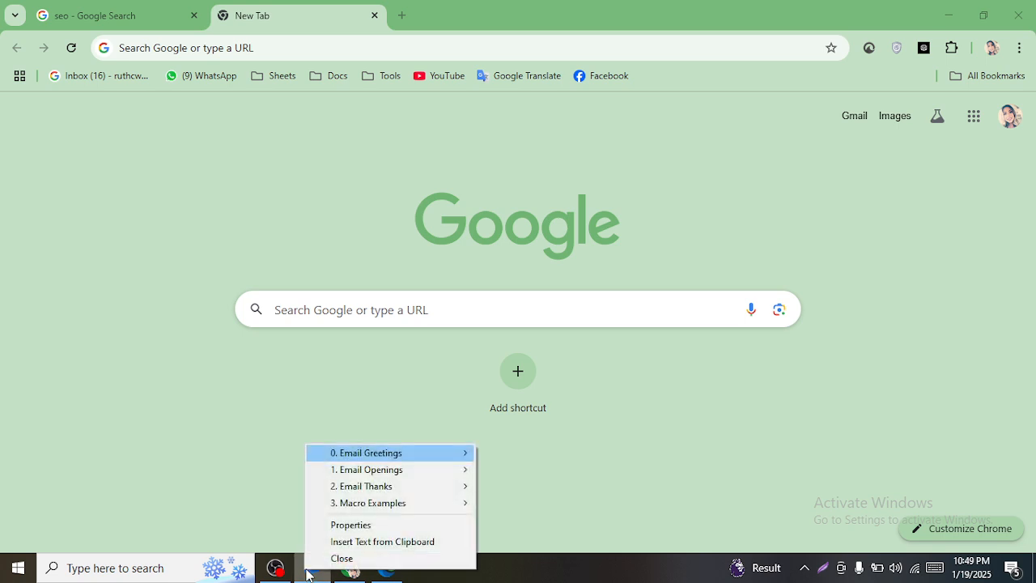
{"action": "left_click", "coordinate": [401, 558]}
{"action": "left_click", "coordinate": [488, 308]}
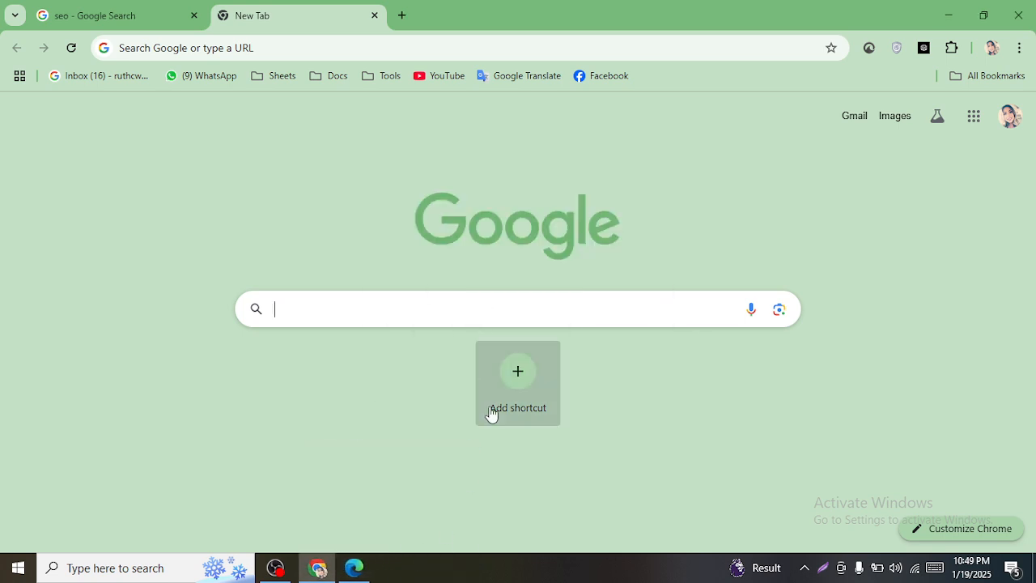
{"action": "left_click", "coordinate": [360, 570]}
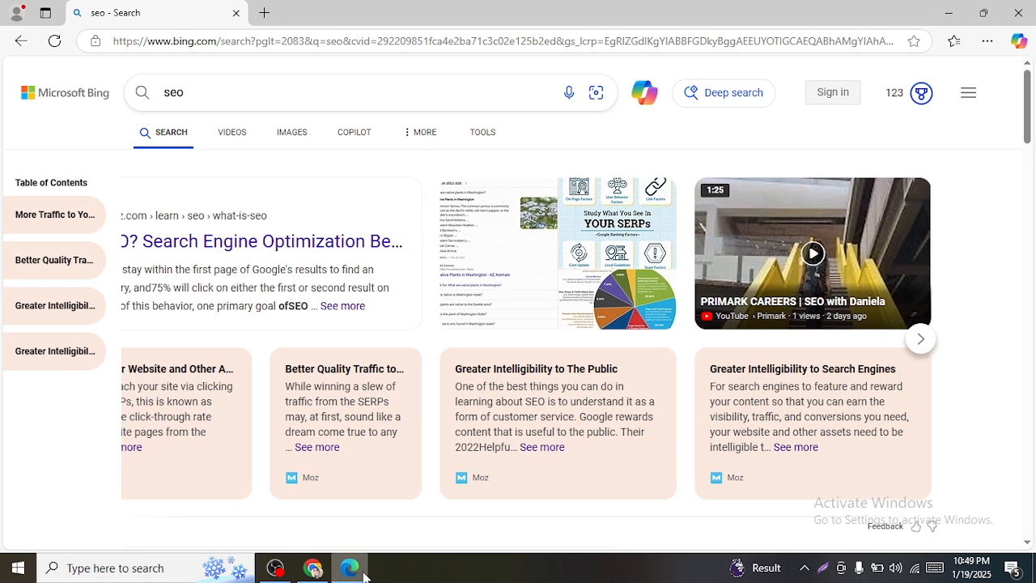
{"action": "left_click", "coordinate": [316, 570]}
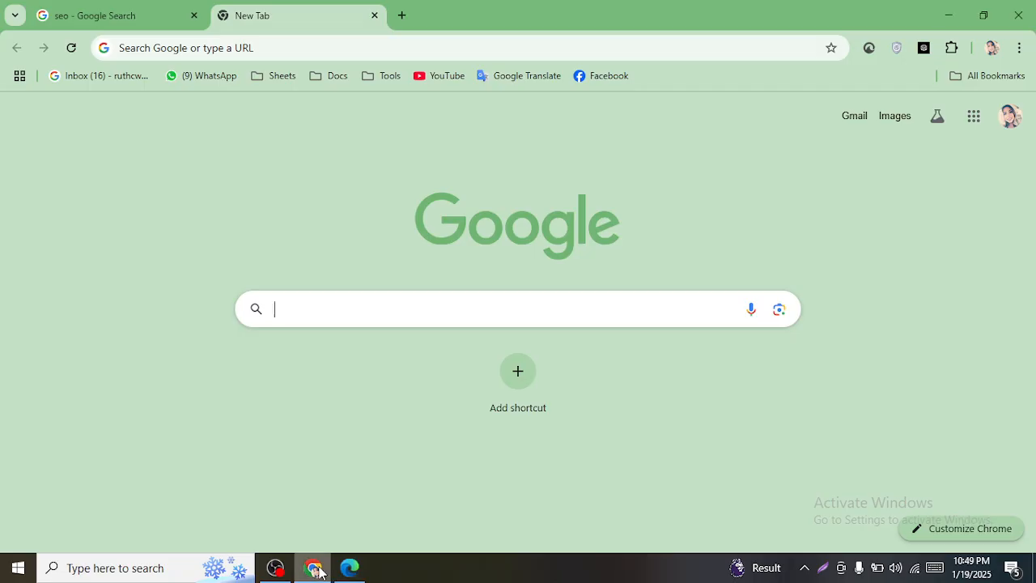
- Search Google for 'search engine' copied from the definition and expand 'What are 5 best search engines?'
{"action": "left_click", "coordinate": [73, 10]}
{"action": "left_click", "coordinate": [325, 321]}
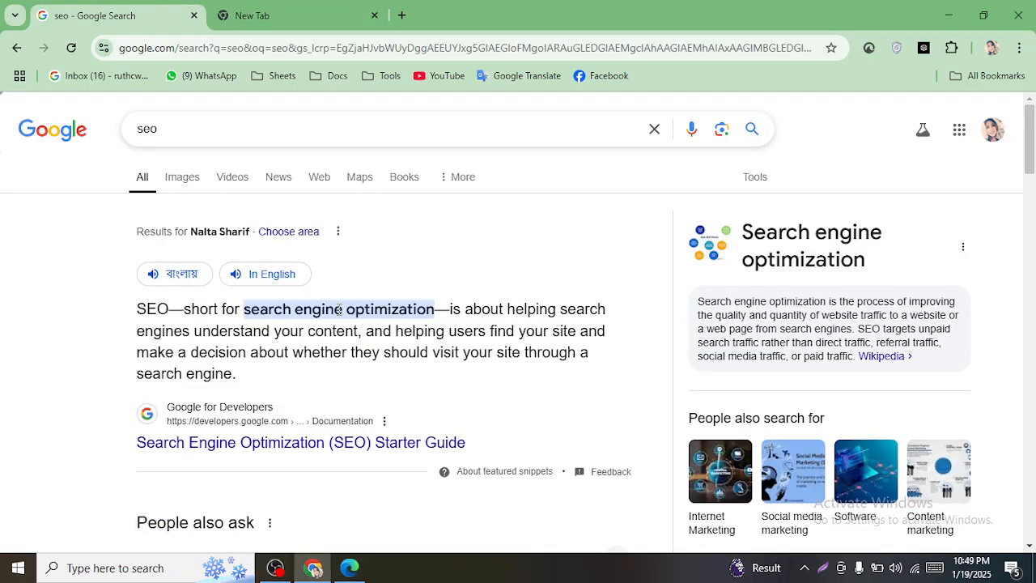
{"action": "left_click_drag", "start_coordinate": [347, 309], "coordinate": [246, 307]}
{"action": "key", "text": "ctrl+c"}
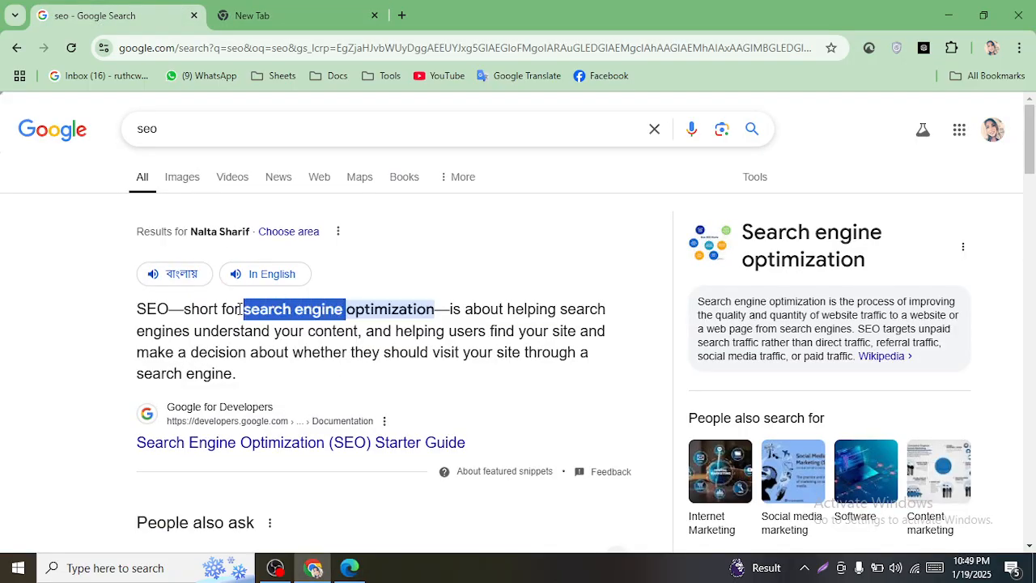
{"action": "left_click", "coordinate": [267, 15]}
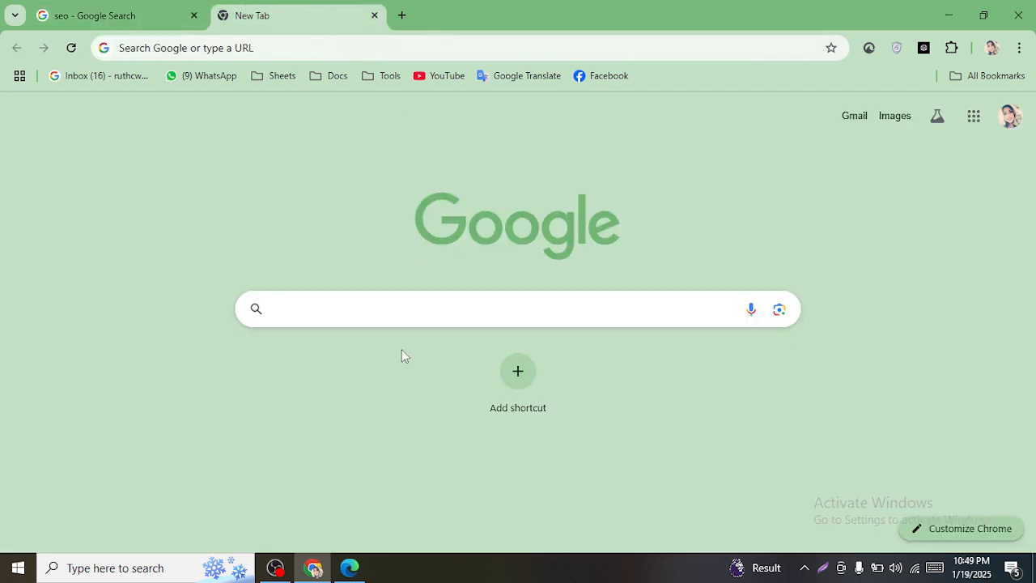
{"action": "key", "text": "ctrl+v"}
{"action": "key", "text": "Return"}
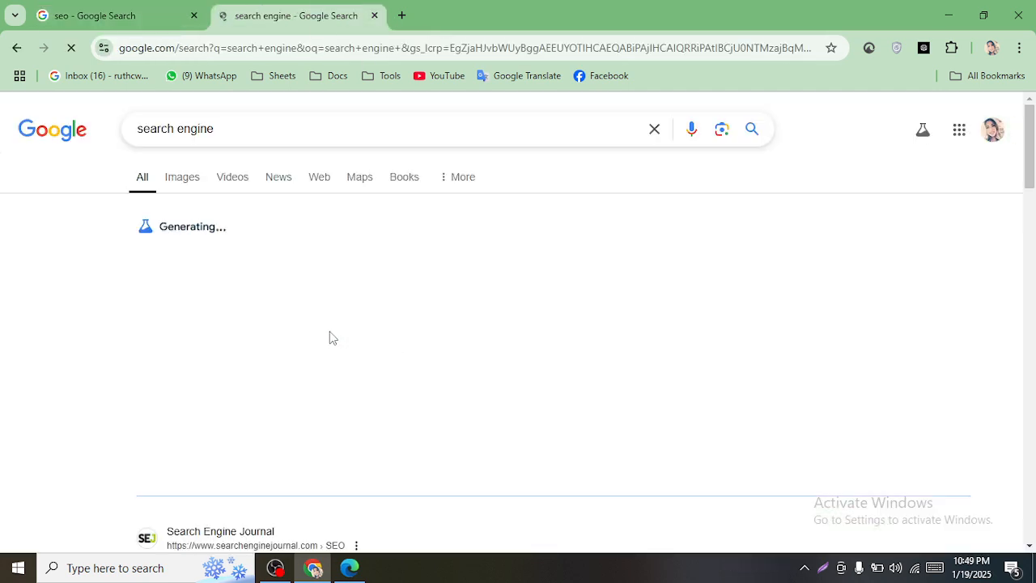
{"action": "scroll", "coordinate": [380, 353], "scroll_direction": "down", "scroll_amount": 5}
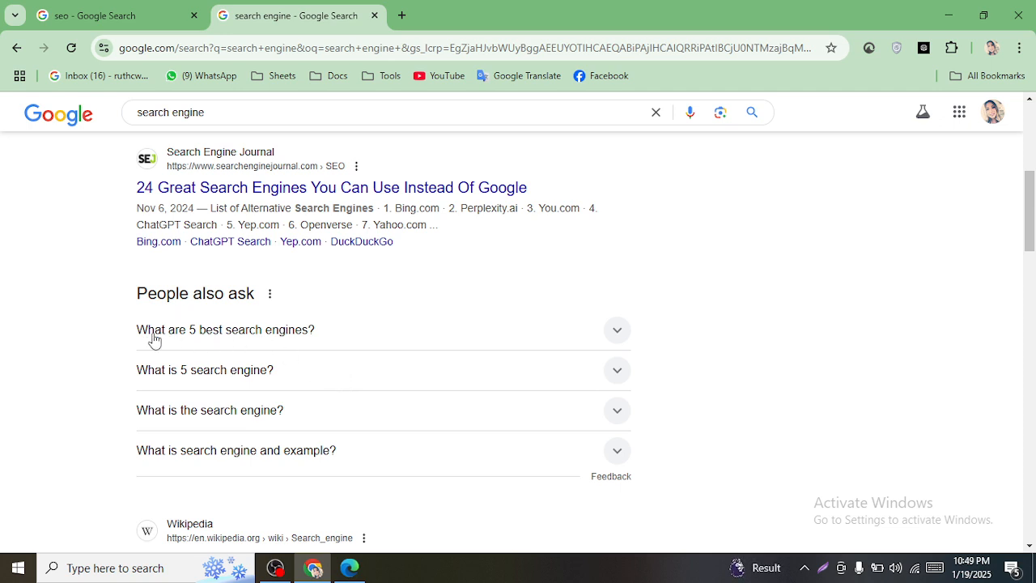
{"action": "left_click", "coordinate": [255, 334]}
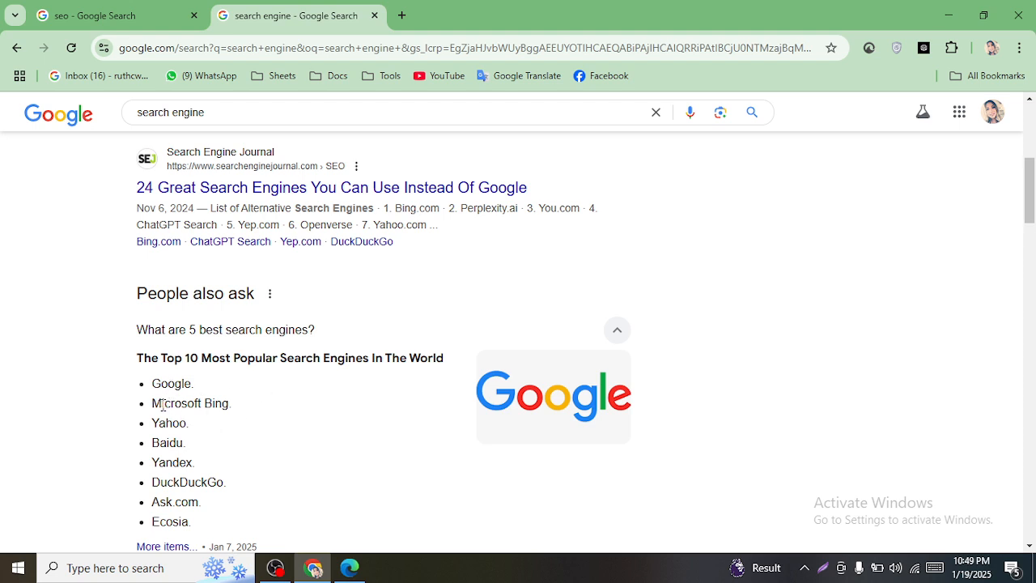
- Glance at Edge's Bing results, then select Baidu in Chrome's search engine list
{"action": "left_click", "coordinate": [351, 569]}
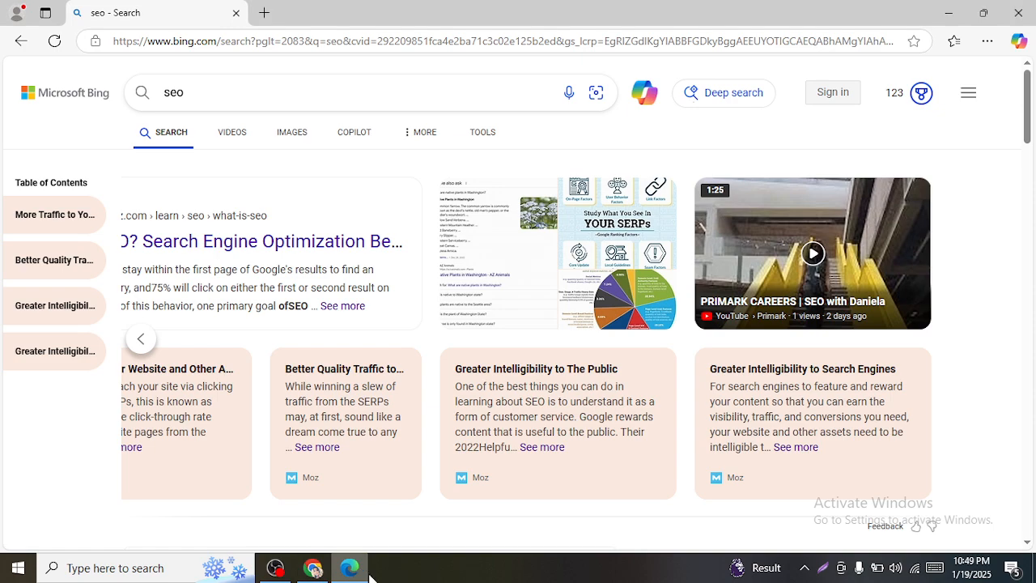
{"action": "scroll", "coordinate": [174, 202], "scroll_direction": "down", "scroll_amount": 1}
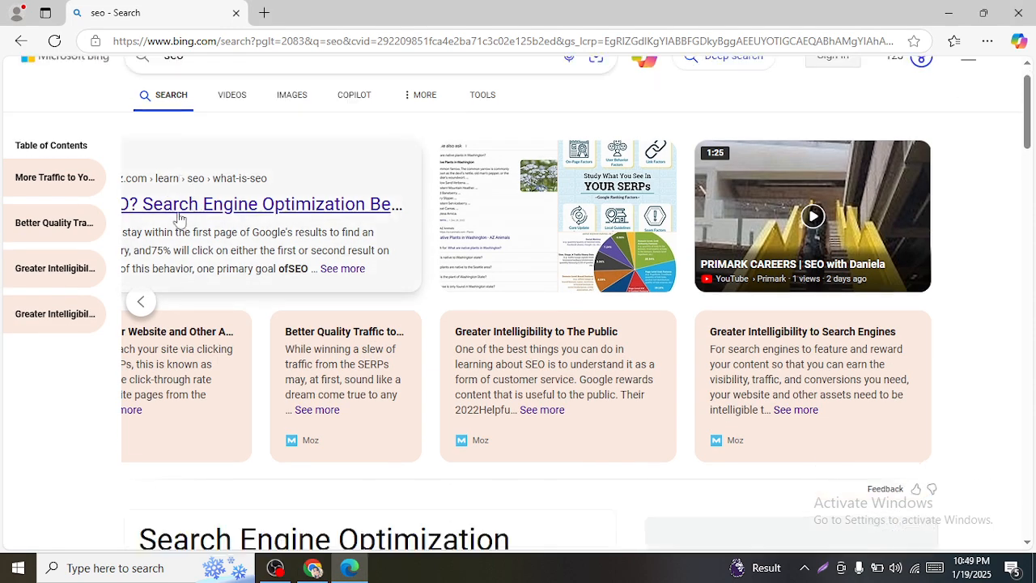
{"action": "scroll", "coordinate": [178, 219], "scroll_direction": "down", "scroll_amount": 5}
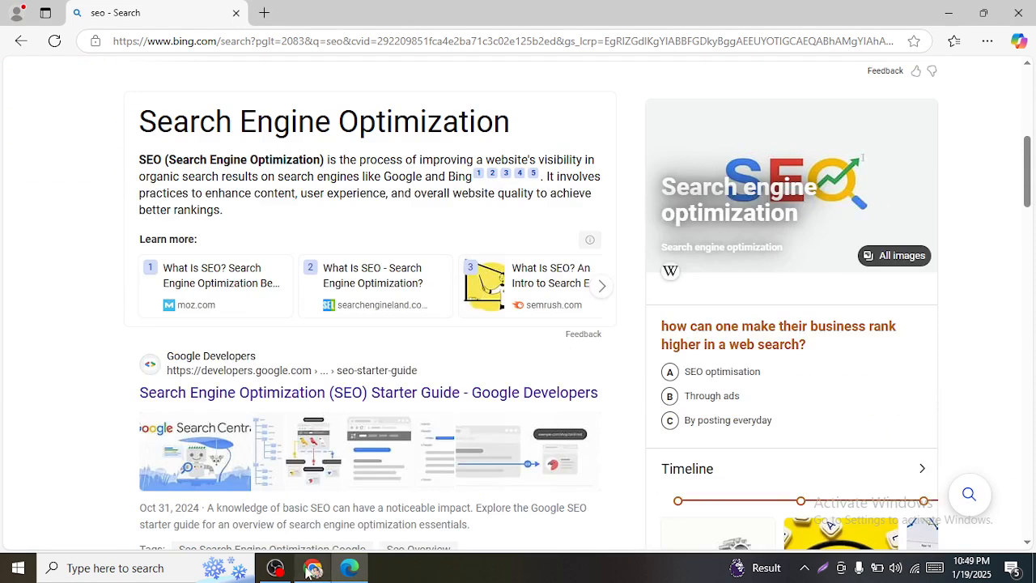
{"action": "left_click", "coordinate": [313, 568]}
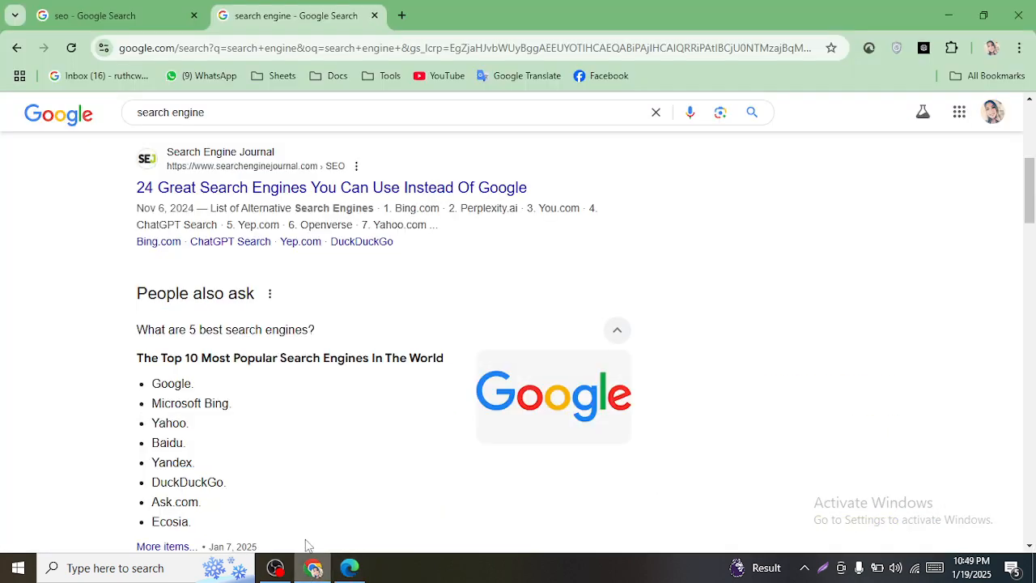
{"action": "double_click", "coordinate": [166, 442]}
{"action": "key", "text": "ctrl+c"}
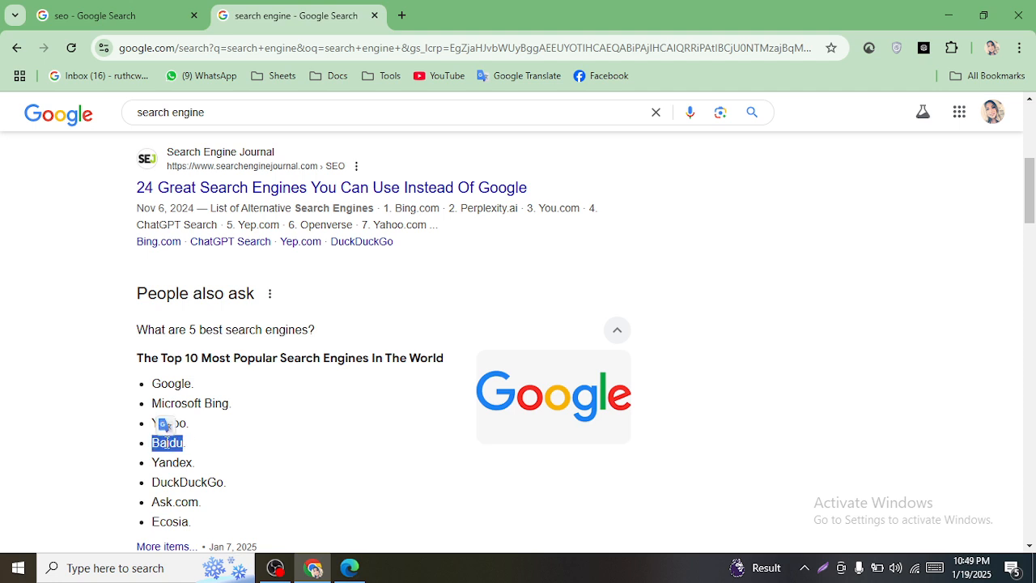
- Open the Baidu homepage in a new tab via a Google search
{"action": "left_click", "coordinate": [405, 18]}
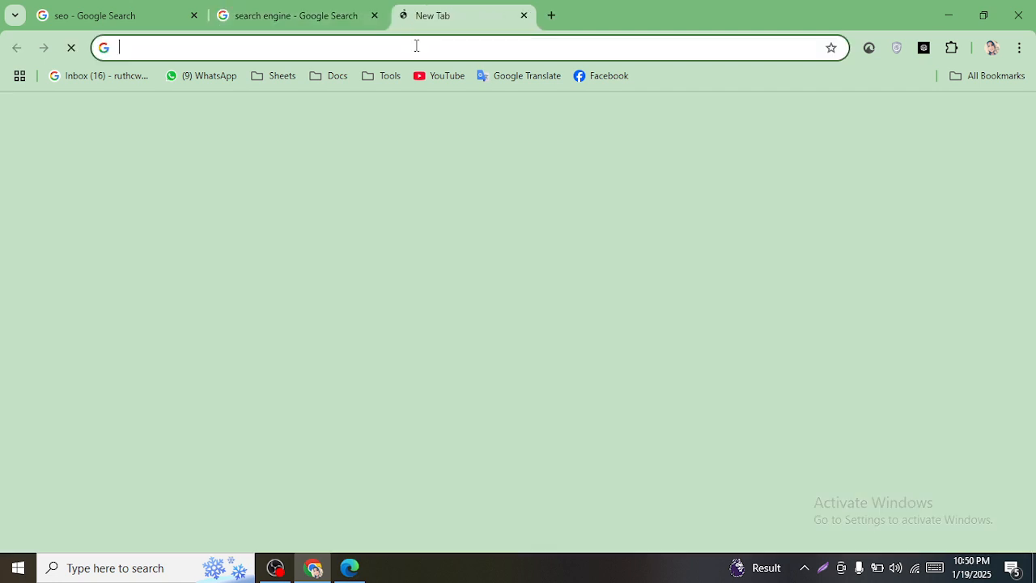
{"action": "key", "text": "ctrl+v"}
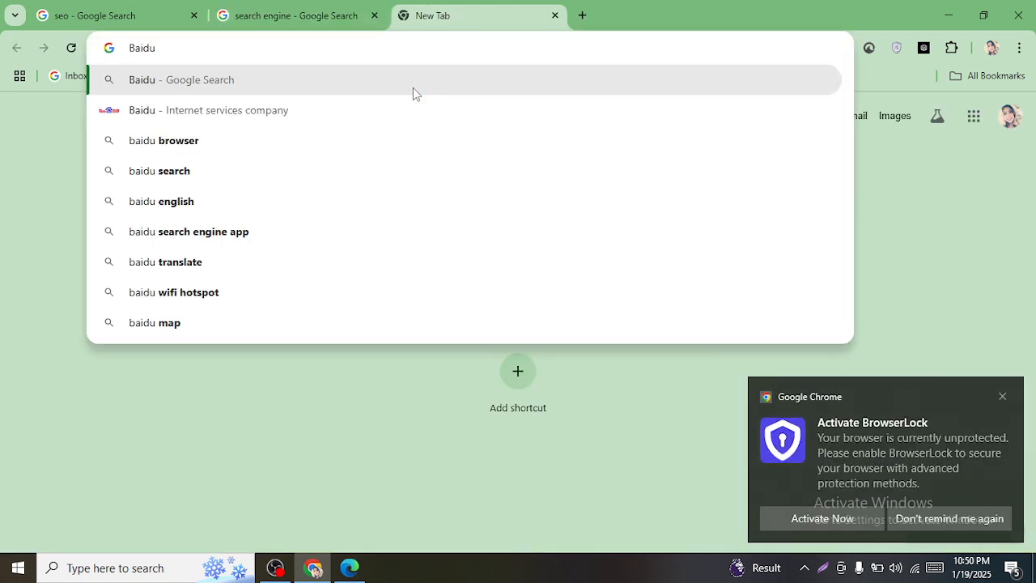
{"action": "left_click", "coordinate": [411, 80]}
{"action": "left_click", "coordinate": [170, 257]}
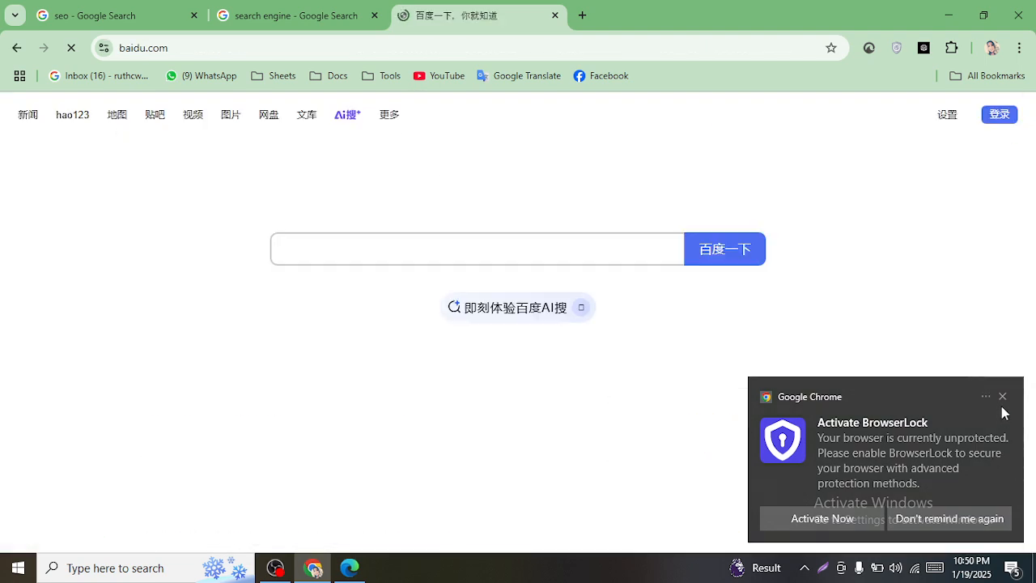
- Open Yandex in two new tabs via Google searches for 'Yandex'
{"action": "left_click", "coordinate": [275, 16]}
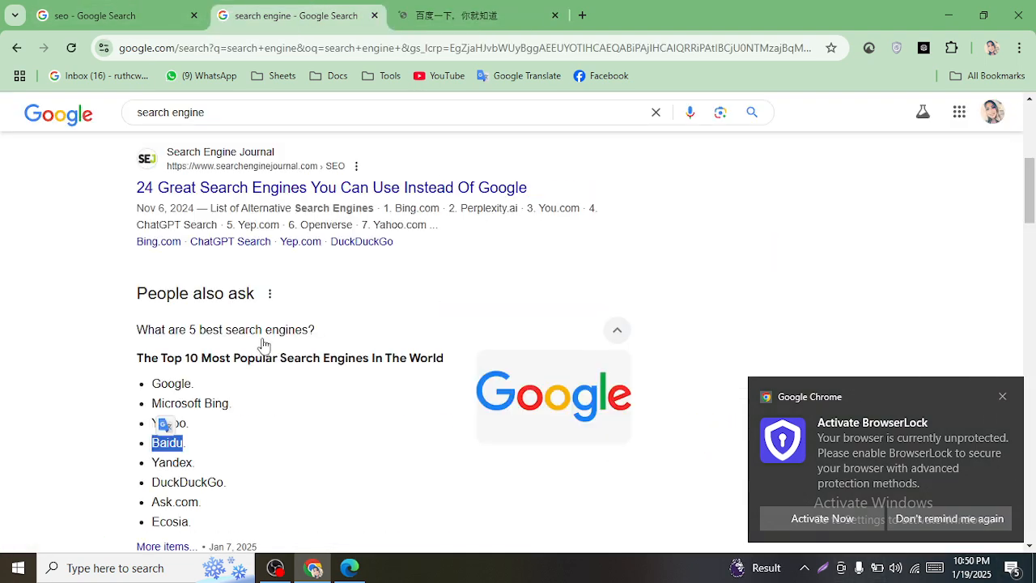
{"action": "double_click", "coordinate": [166, 462]}
{"action": "key", "text": "ctrl+c"}
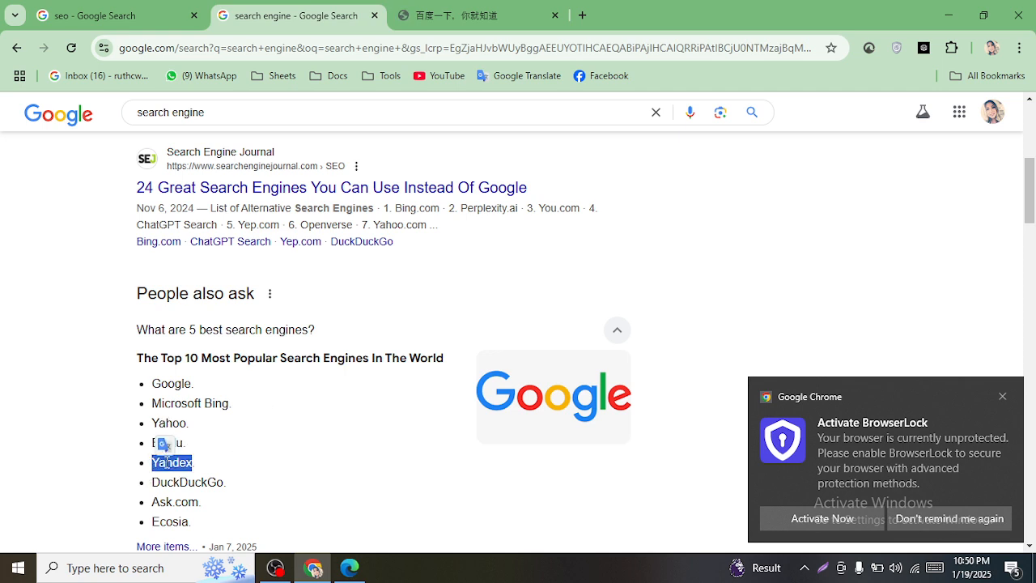
{"action": "left_click", "coordinate": [590, 17]}
{"action": "key", "text": "ctrl+v"}
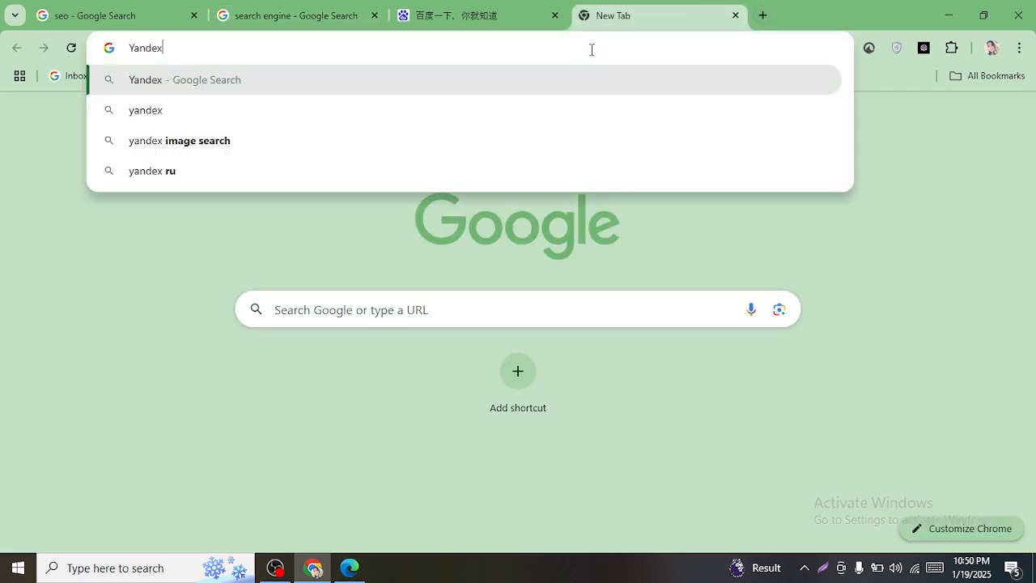
{"action": "key", "text": "Return"}
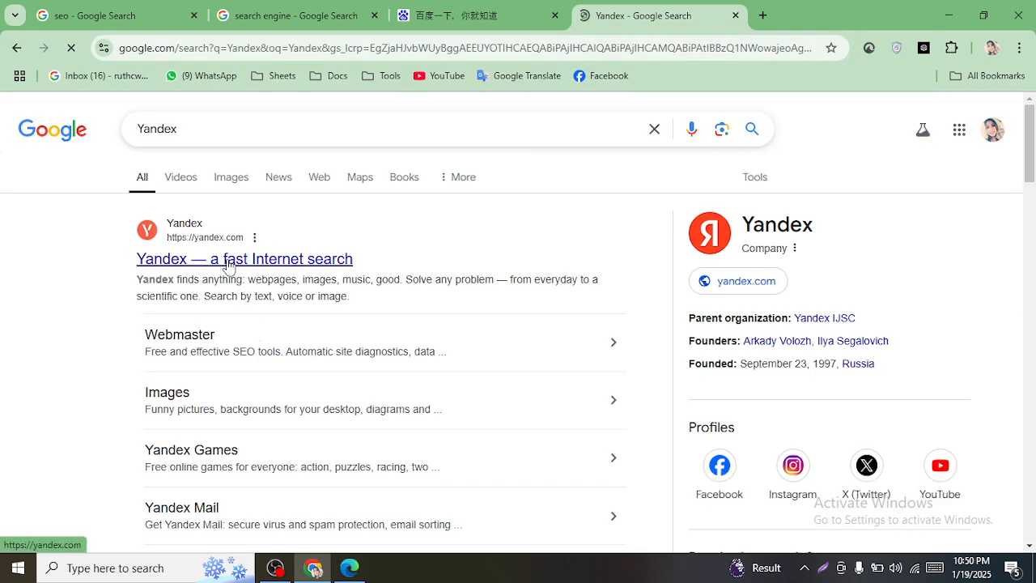
{"action": "left_click", "coordinate": [351, 10]}
{"action": "double_click", "coordinate": [168, 482]}
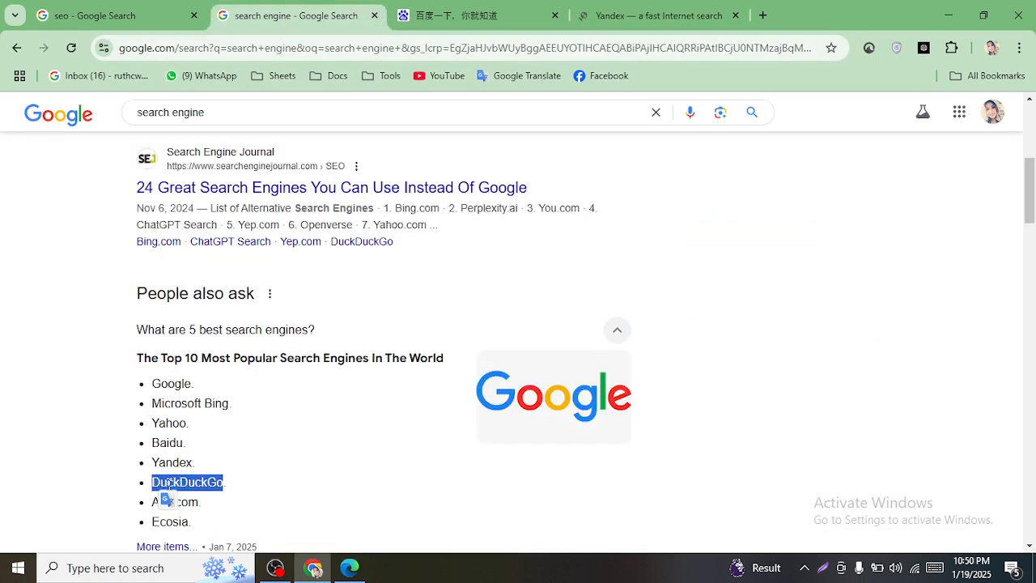
{"action": "left_click", "coordinate": [762, 15]}
{"action": "type", "text": "Yandex"}
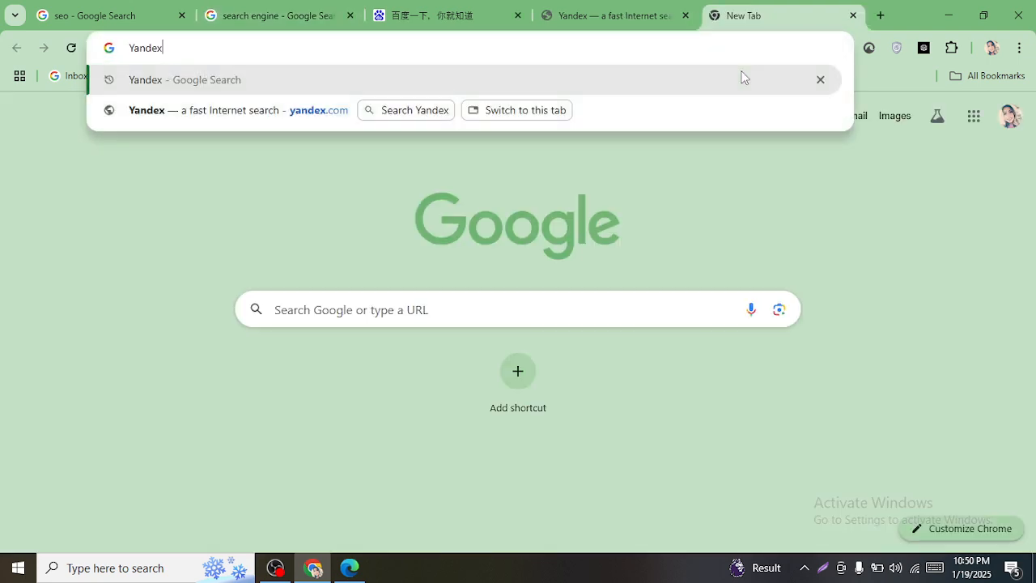
{"action": "key", "text": "Return"}
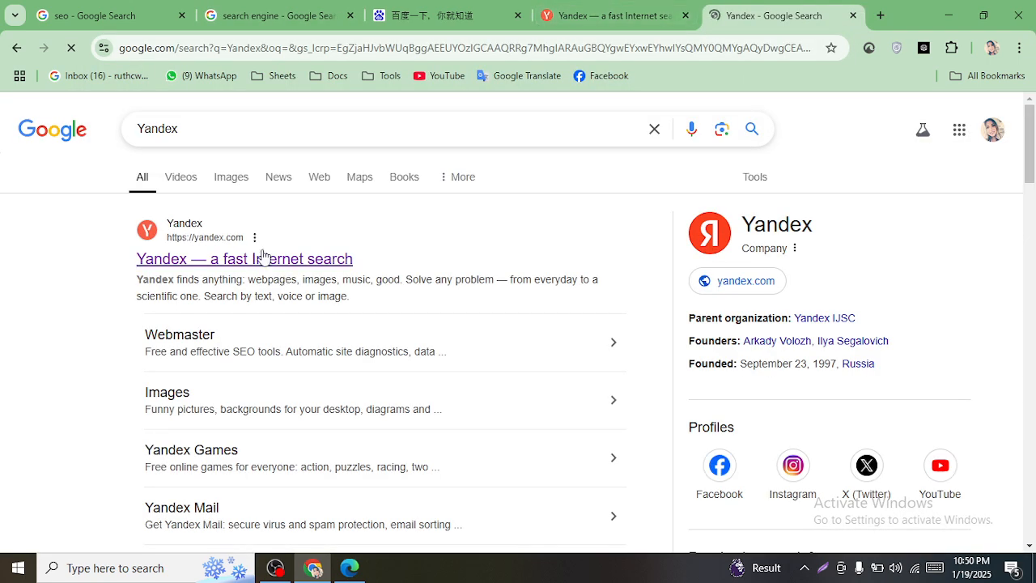
{"action": "left_click", "coordinate": [259, 258]}
- Select Ask.com in the search engine list and open it in a new tab
{"action": "left_click", "coordinate": [279, 15]}
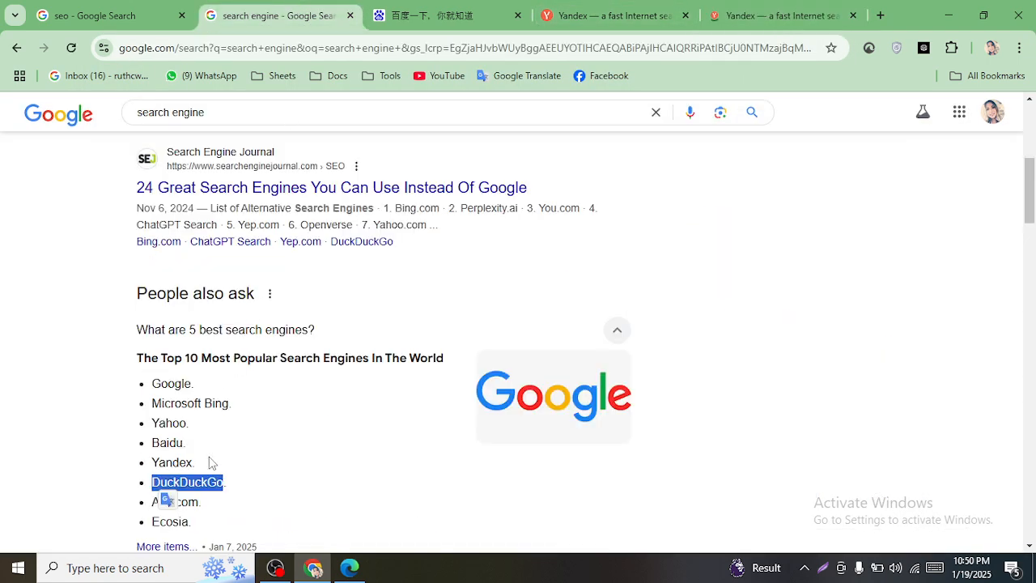
{"action": "left_click", "coordinate": [288, 487]}
{"action": "triple_click", "coordinate": [183, 496]}
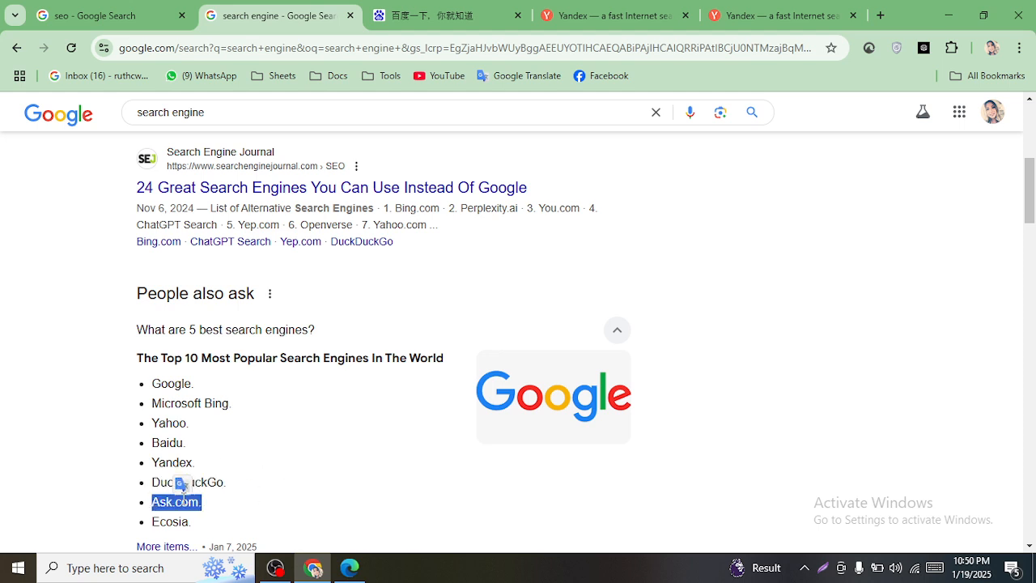
{"action": "left_click_drag", "start_coordinate": [200, 497], "coordinate": [139, 507]}
{"action": "right_click", "coordinate": [179, 498]}
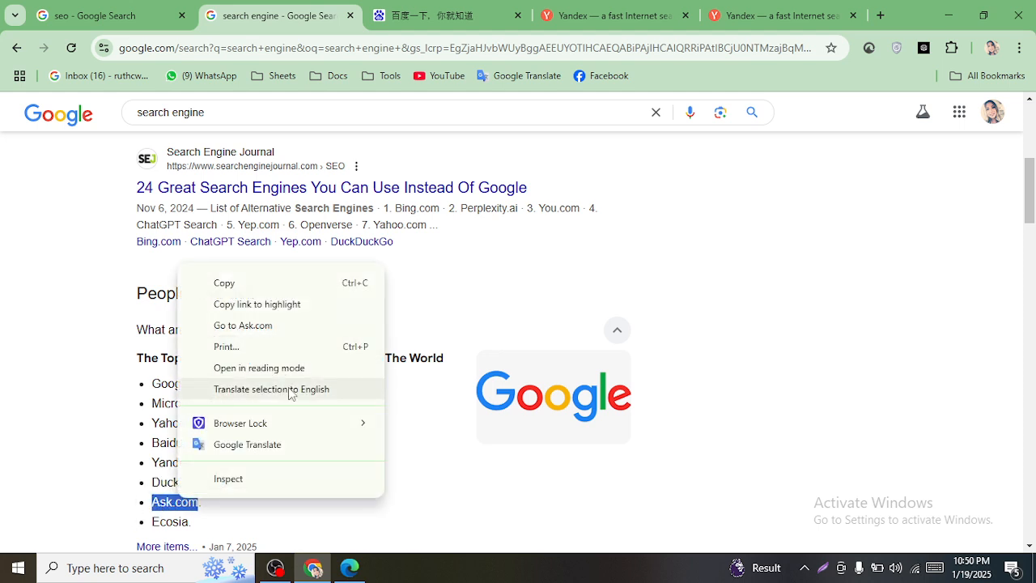
{"action": "left_click", "coordinate": [288, 325]}
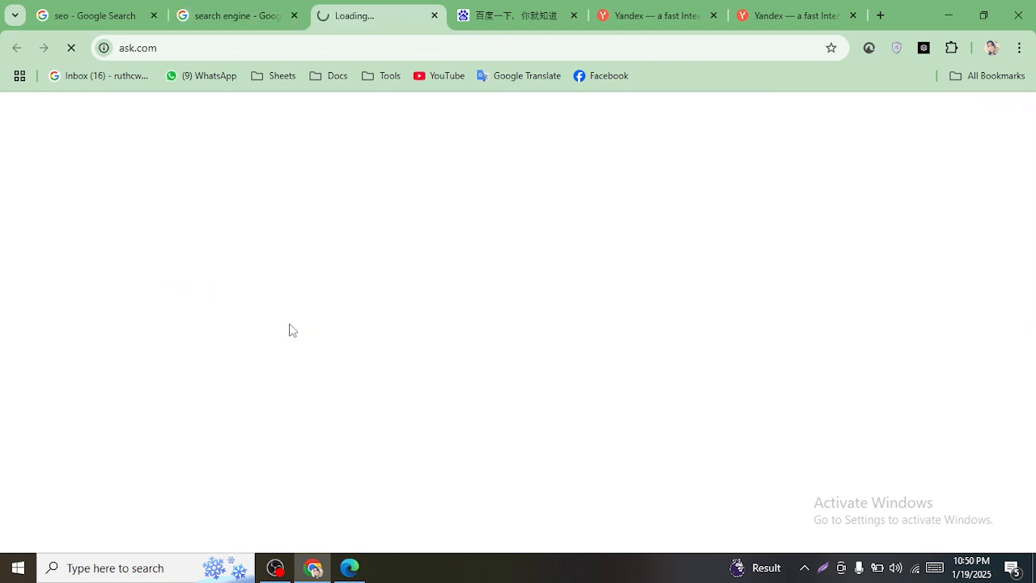
- Back on the search engine results, select Ecosia in the list
{"action": "left_click", "coordinate": [289, 8]}
{"action": "left_click", "coordinate": [169, 524]}
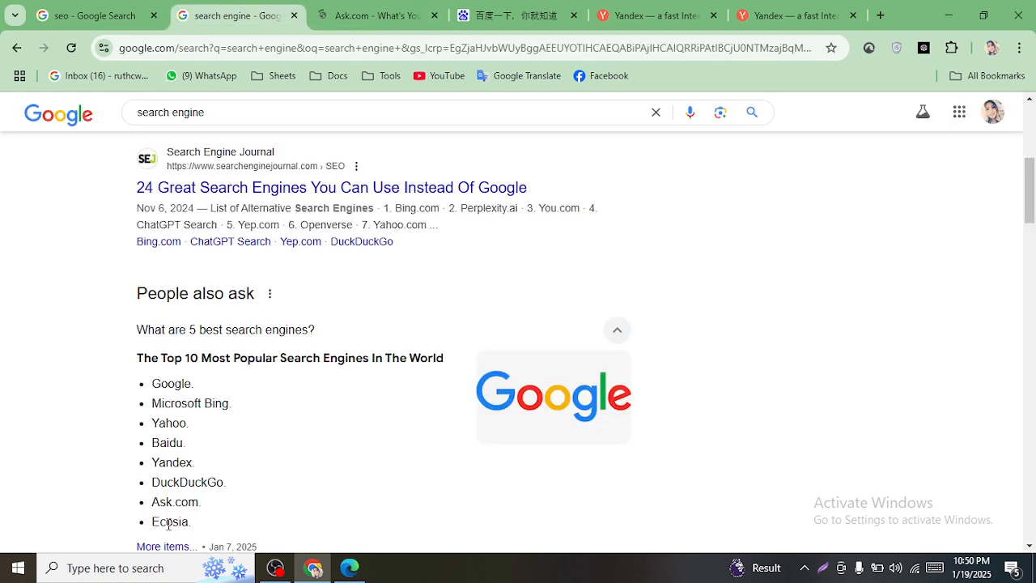
{"action": "double_click", "coordinate": [169, 524]}
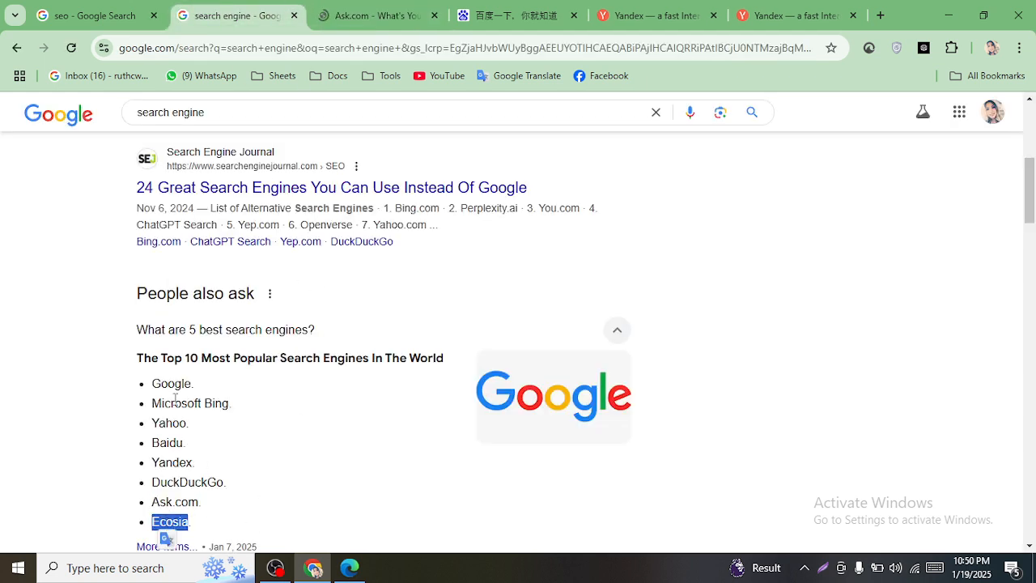
- Search Google for the selected Ecosia and open the Ecosia homepage
{"action": "right_click", "coordinate": [161, 524]}
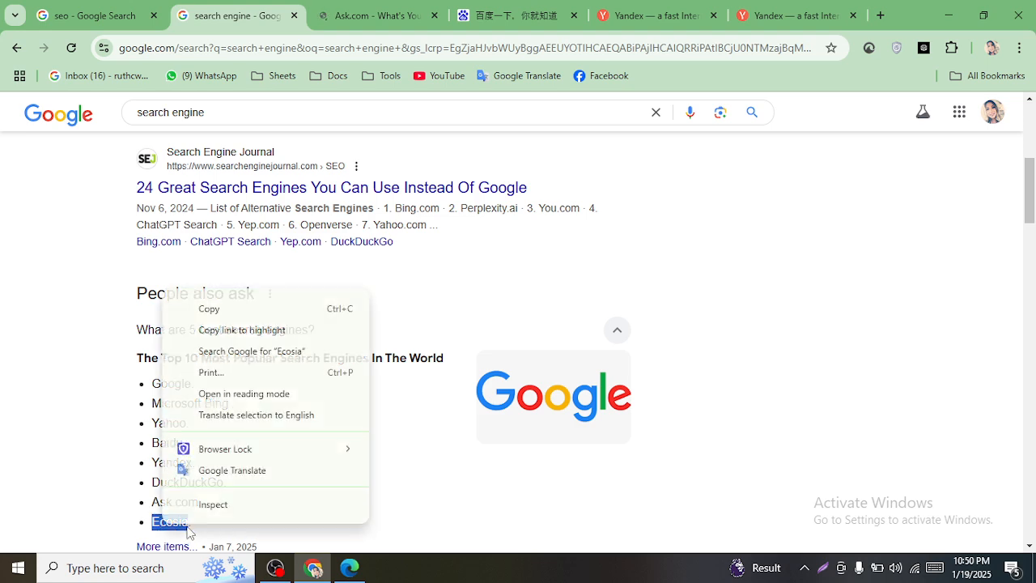
{"action": "left_click", "coordinate": [275, 351]}
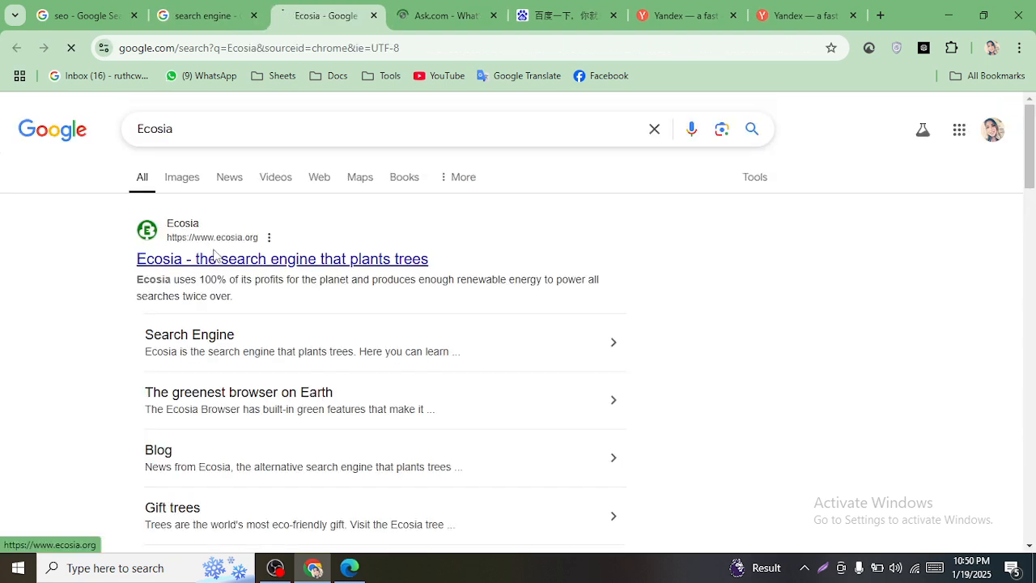
{"action": "left_click", "coordinate": [211, 257]}
- Open Reliablesoft's top 10 search engines article and follow its Internet Archive link in a new tab
{"action": "left_click", "coordinate": [210, 16]}
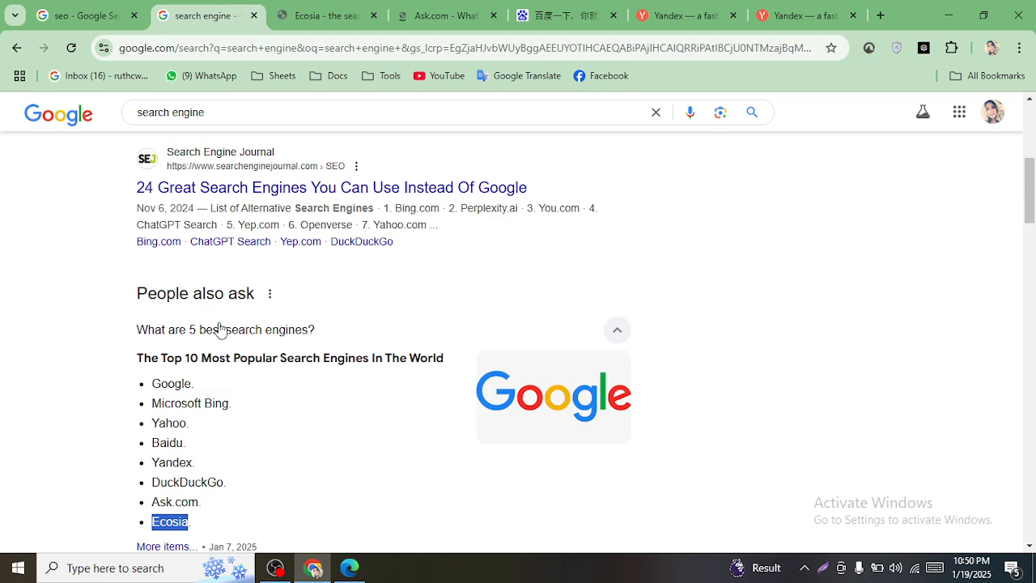
{"action": "scroll", "coordinate": [209, 372], "scroll_direction": "down", "scroll_amount": 9}
{"action": "scroll", "coordinate": [218, 372], "scroll_direction": "up", "scroll_amount": 4}
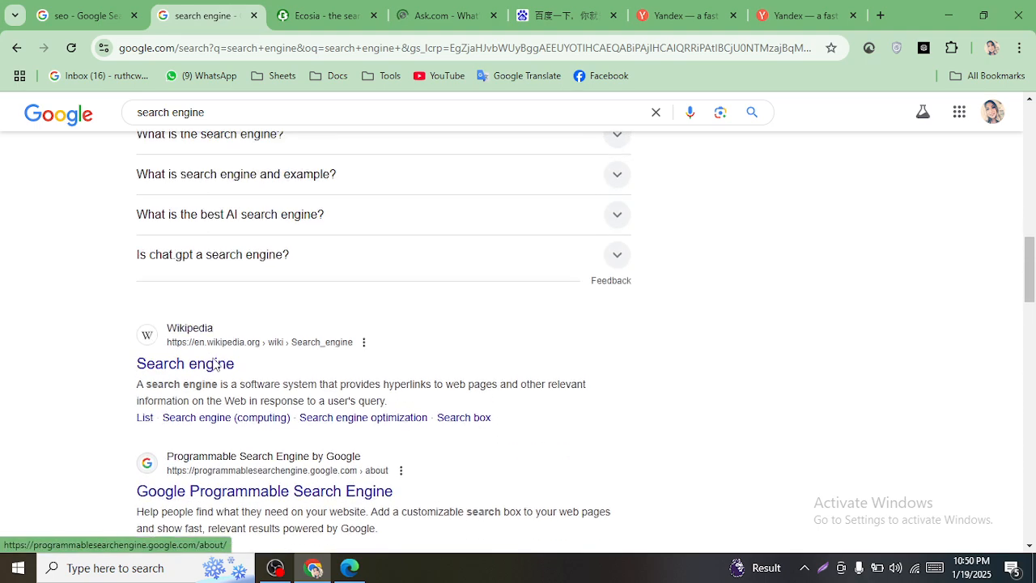
{"action": "scroll", "coordinate": [296, 414], "scroll_direction": "down", "scroll_amount": 2}
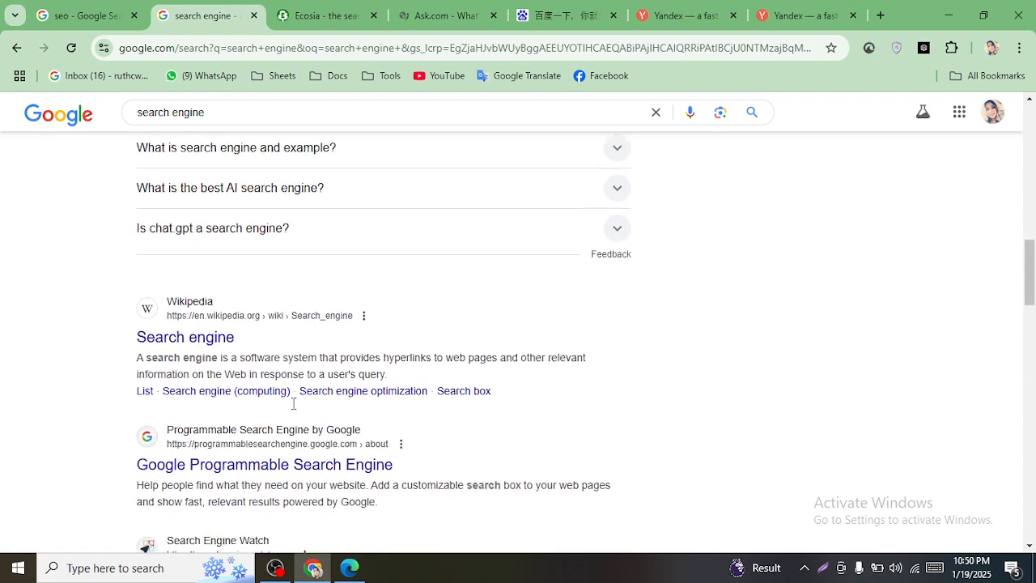
{"action": "scroll", "coordinate": [294, 399], "scroll_direction": "up", "scroll_amount": 2}
{"action": "scroll", "coordinate": [432, 409], "scroll_direction": "up", "scroll_amount": 5}
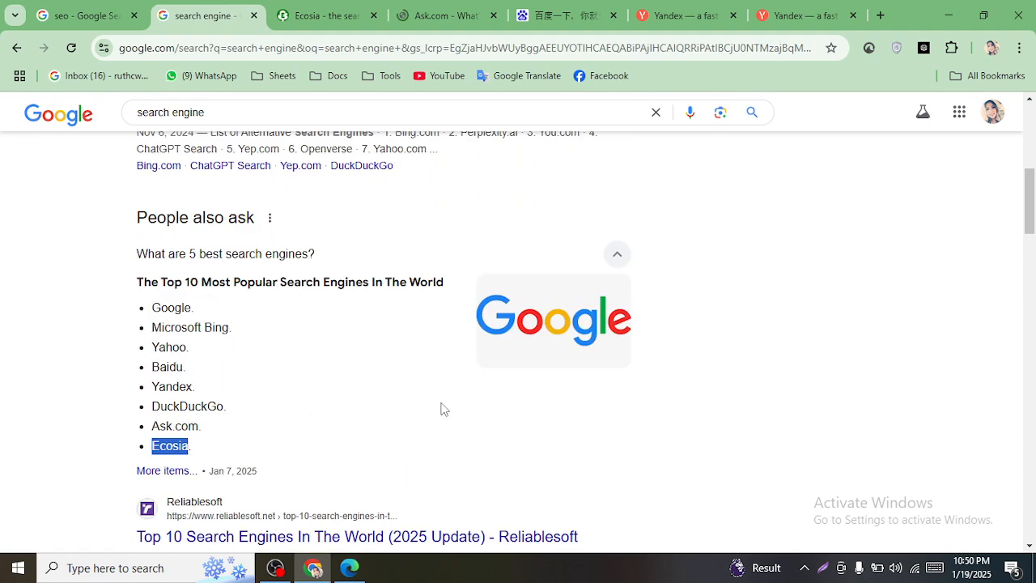
{"action": "left_click", "coordinate": [191, 476]}
{"action": "scroll", "coordinate": [307, 411], "scroll_direction": "down", "scroll_amount": 5}
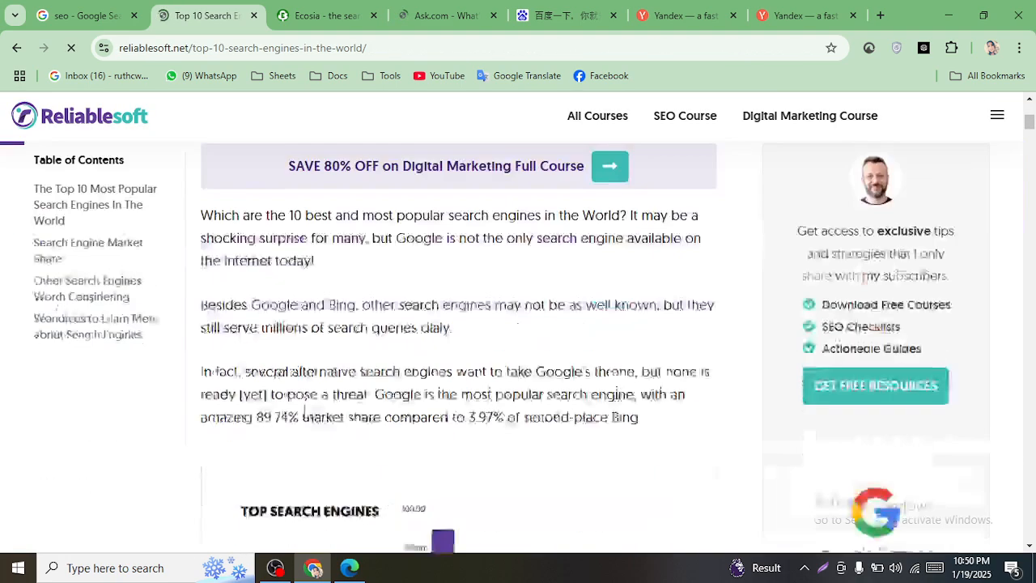
{"action": "scroll", "coordinate": [566, 388], "scroll_direction": "up", "scroll_amount": 5}
{"action": "left_click_drag", "start_coordinate": [1029, 114], "coordinate": [1029, 148]}
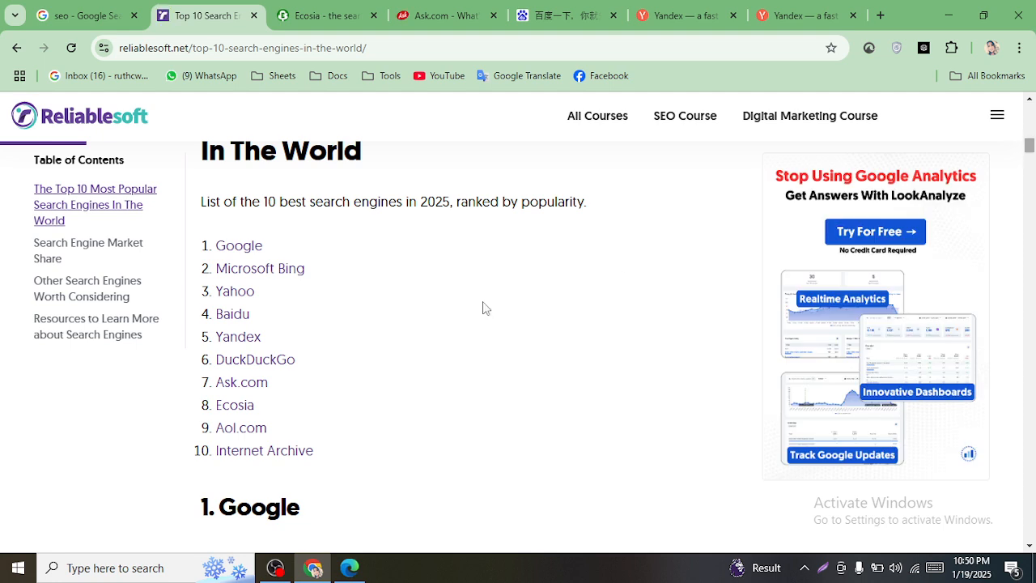
{"action": "left_click", "coordinate": [259, 458]}
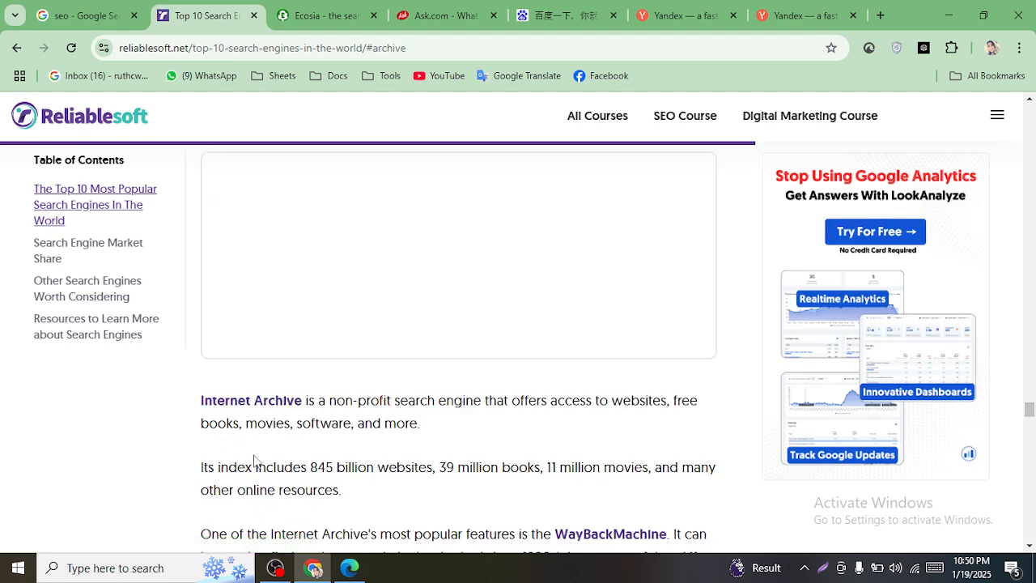
{"action": "left_click", "coordinate": [256, 411]}
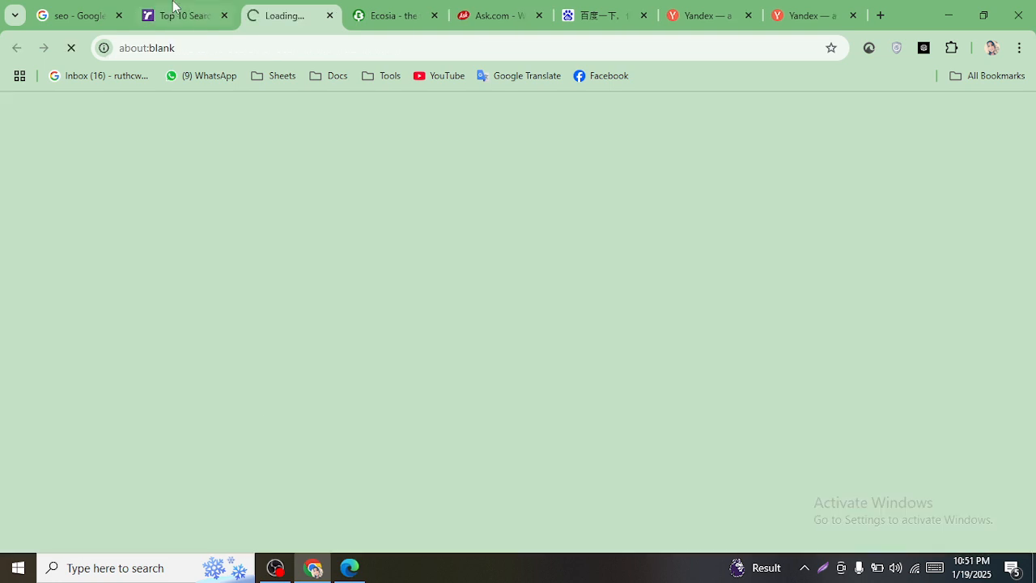
- Close the top 10 article tab and return the seo tab to the Google homepage
{"action": "left_click", "coordinate": [194, 16]}
{"action": "left_click", "coordinate": [225, 15]}
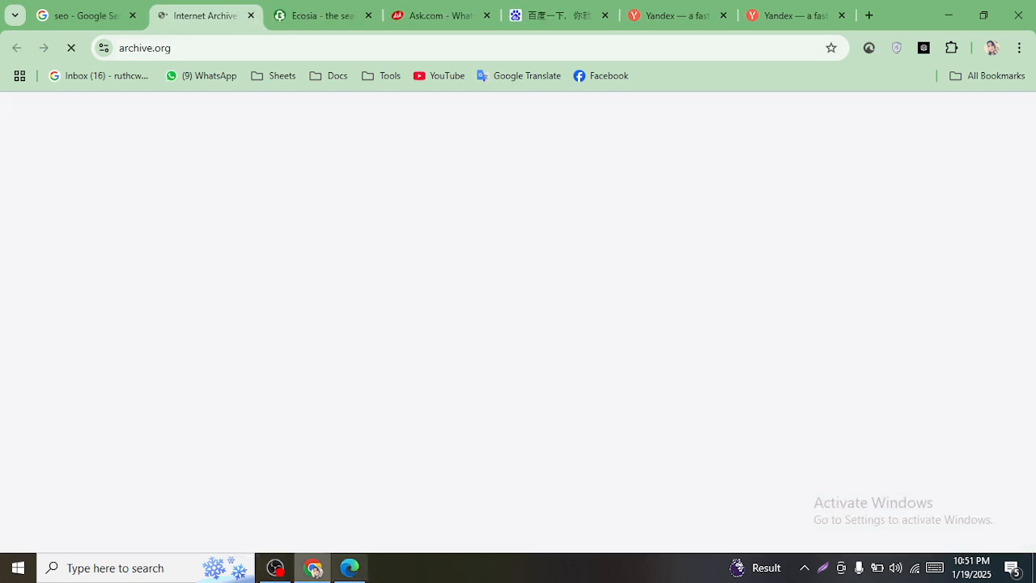
{"action": "left_click", "coordinate": [77, 15]}
{"action": "double_click", "coordinate": [200, 47]}
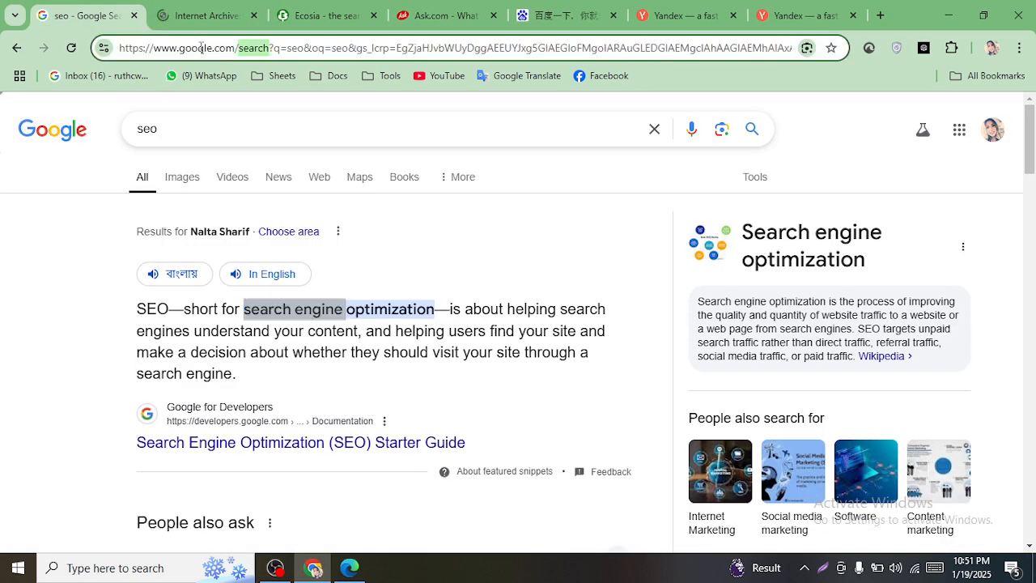
{"action": "left_click", "coordinate": [51, 146]}
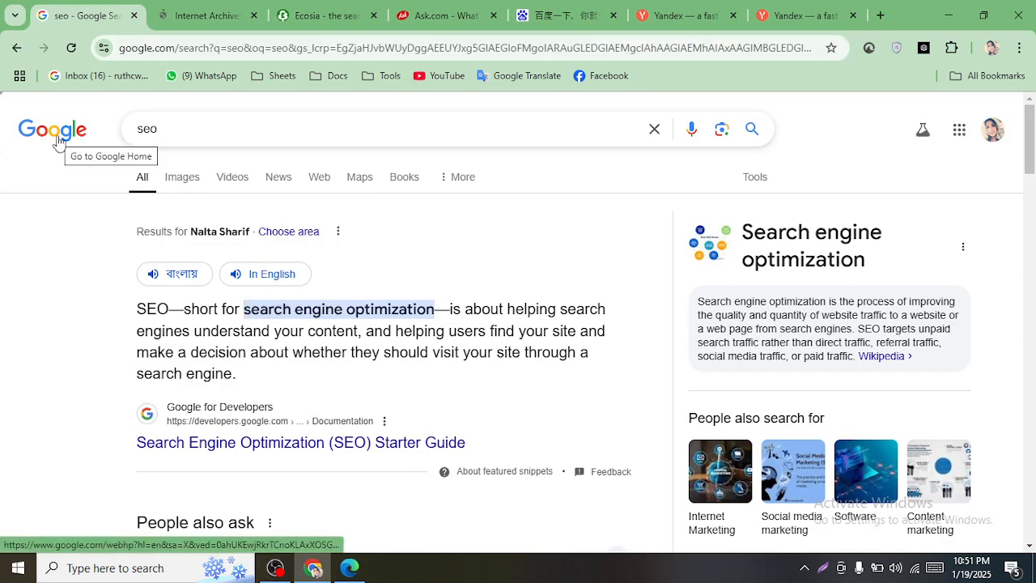
{"action": "left_click", "coordinate": [58, 142]}
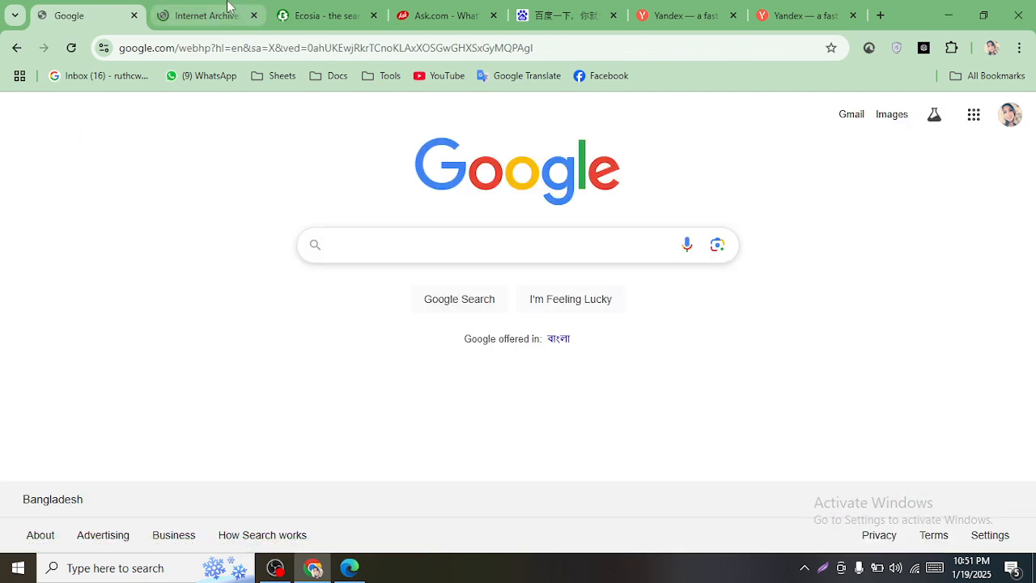
- Cycle through the Internet Archive, Ask.com and Yandex tabs, typing 'bing' into the last tab's address bar
{"action": "left_click", "coordinate": [212, 16]}
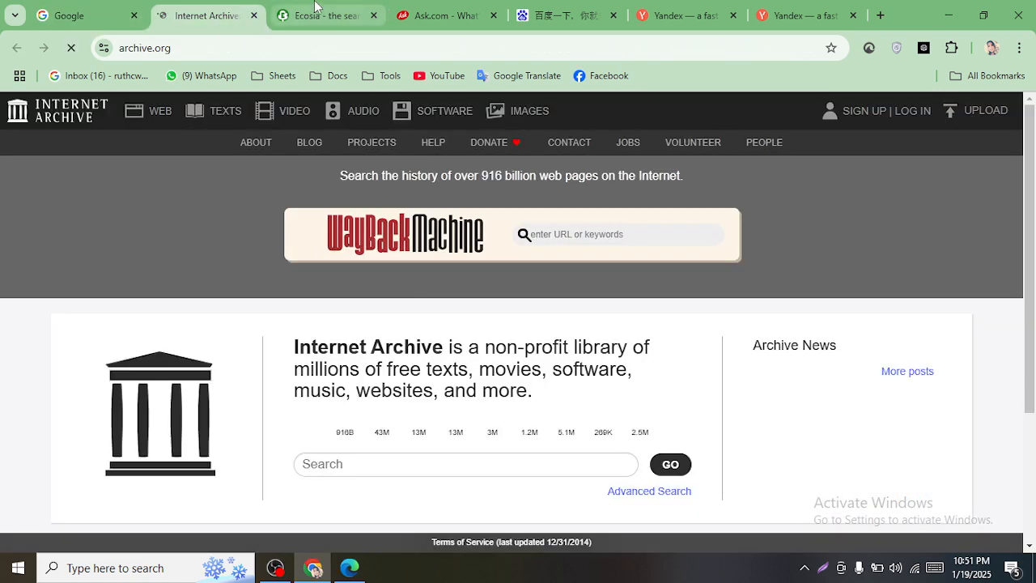
{"action": "key", "text": "ctrl+Tab"}
{"action": "key", "text": "ctrl+Tab"}
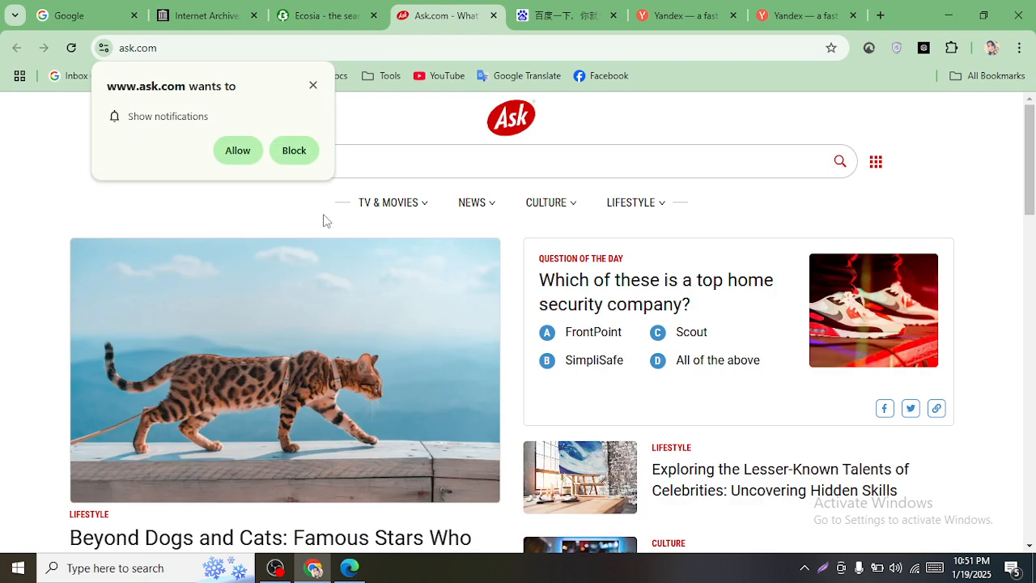
{"action": "key", "text": "ctrl+Tab"}
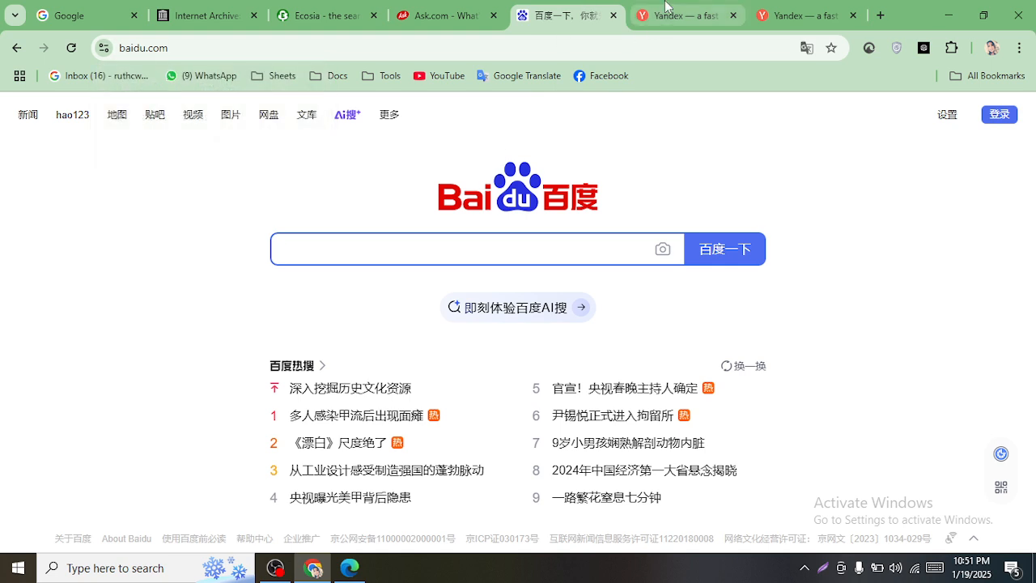
{"action": "left_click", "coordinate": [669, 11]}
{"action": "left_click", "coordinate": [810, 9]}
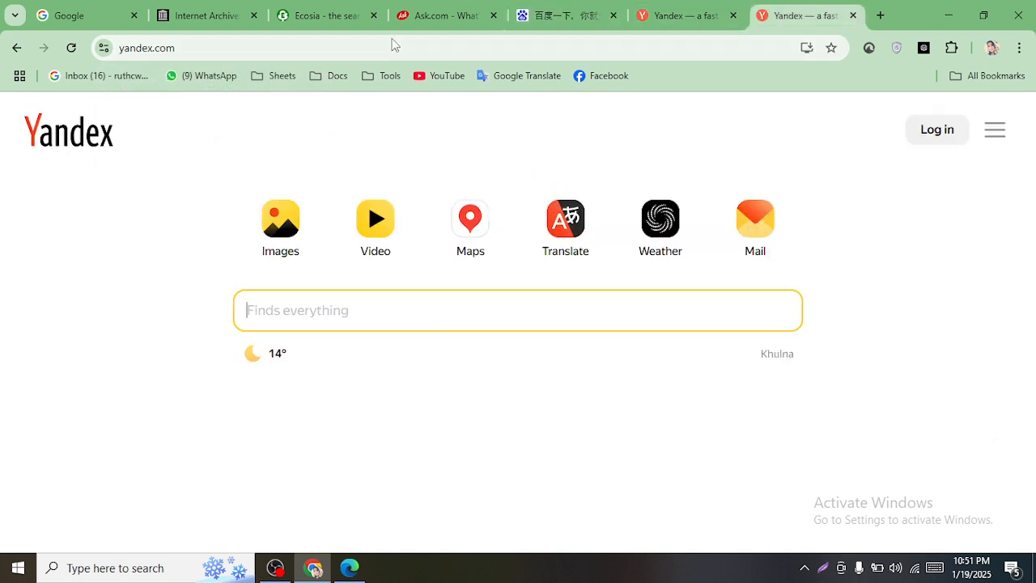
{"action": "left_click", "coordinate": [366, 46]}
{"action": "type", "text": "bing"}
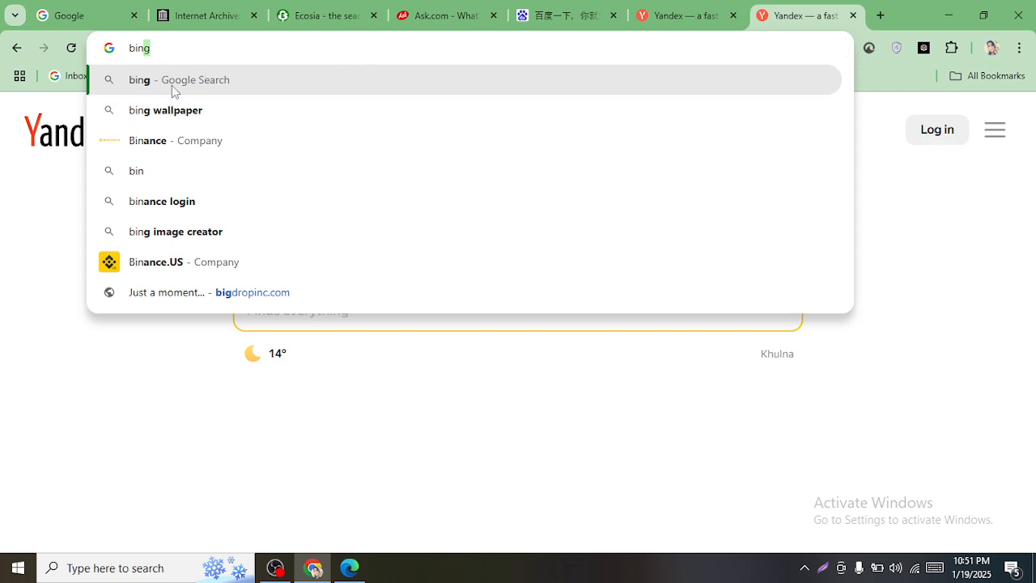
- Open bing.com from the 'bing' search results and run a Bing search for 'seo'
{"action": "left_click", "coordinate": [158, 80]}
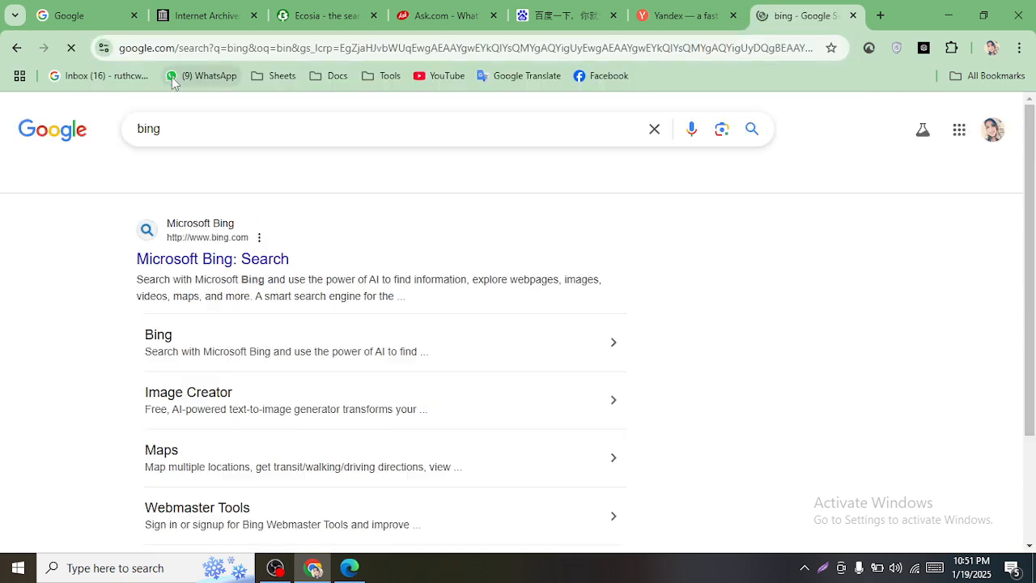
{"action": "left_click", "coordinate": [193, 256]}
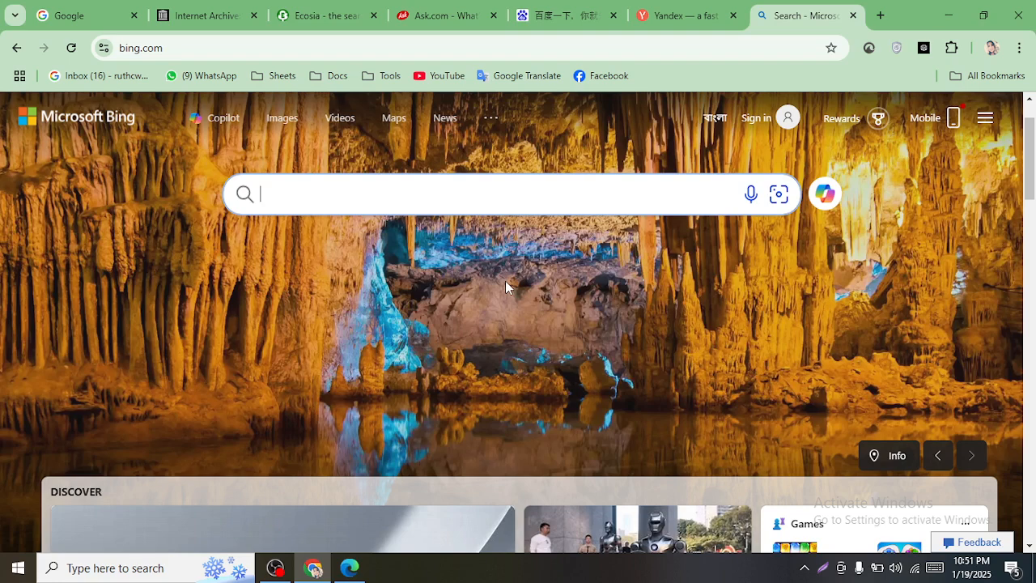
{"action": "type", "text": "seo"}
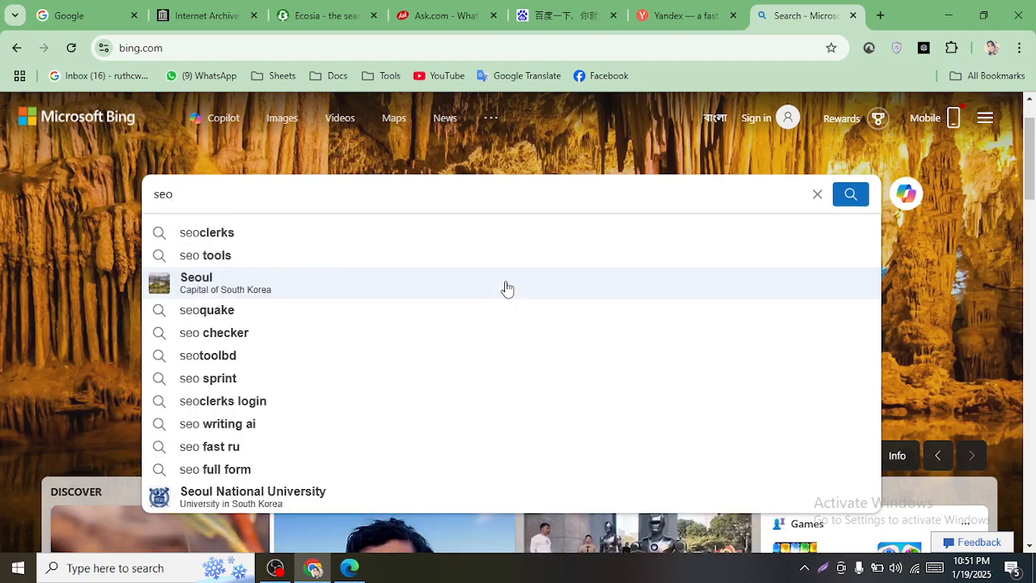
{"action": "key", "text": "Return"}
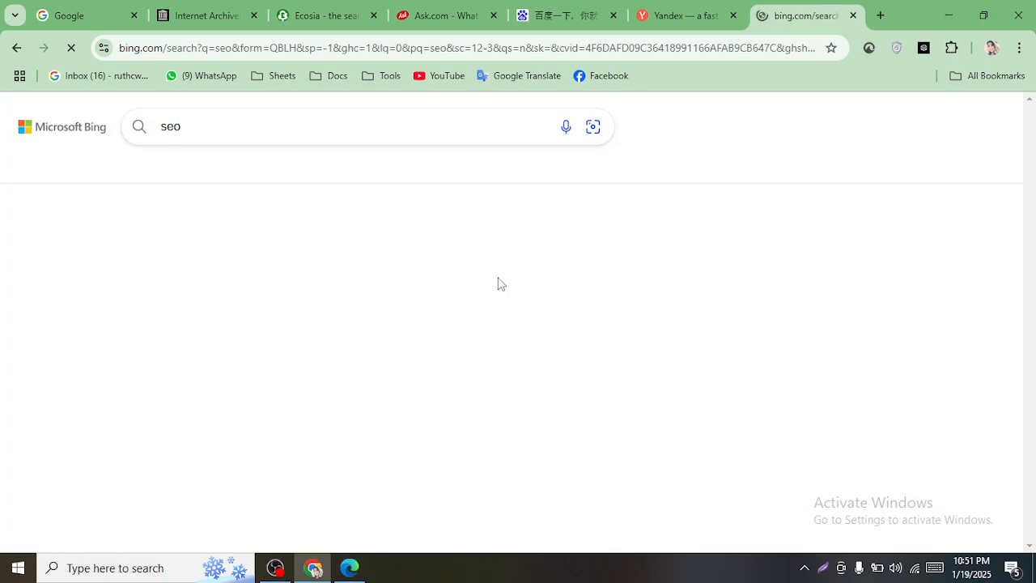
- On the Yandex tab, replace the pasted Ecosia query with 'seo'
{"action": "left_click", "coordinate": [688, 15]}
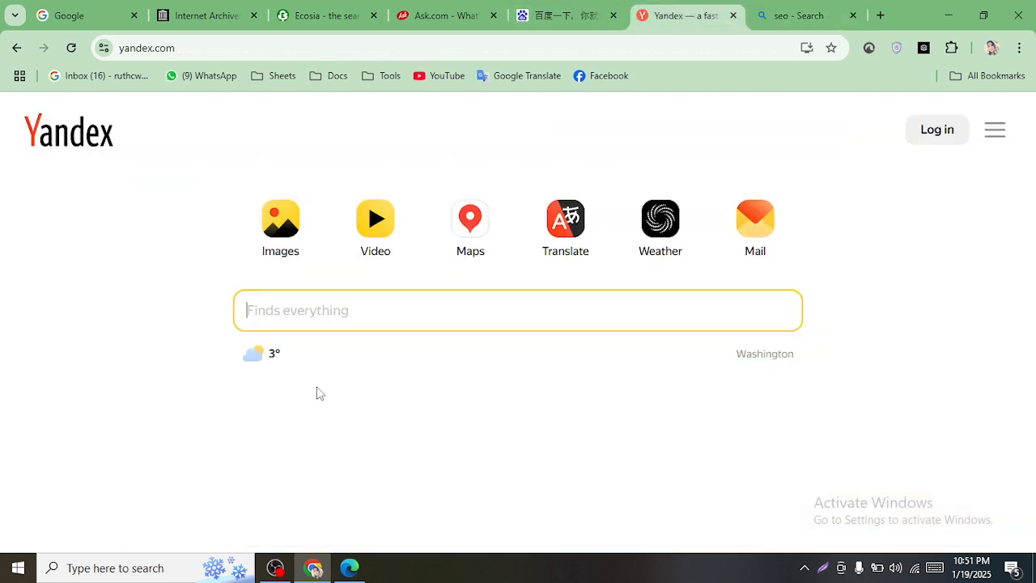
{"action": "type", "text": "Ecosia"}
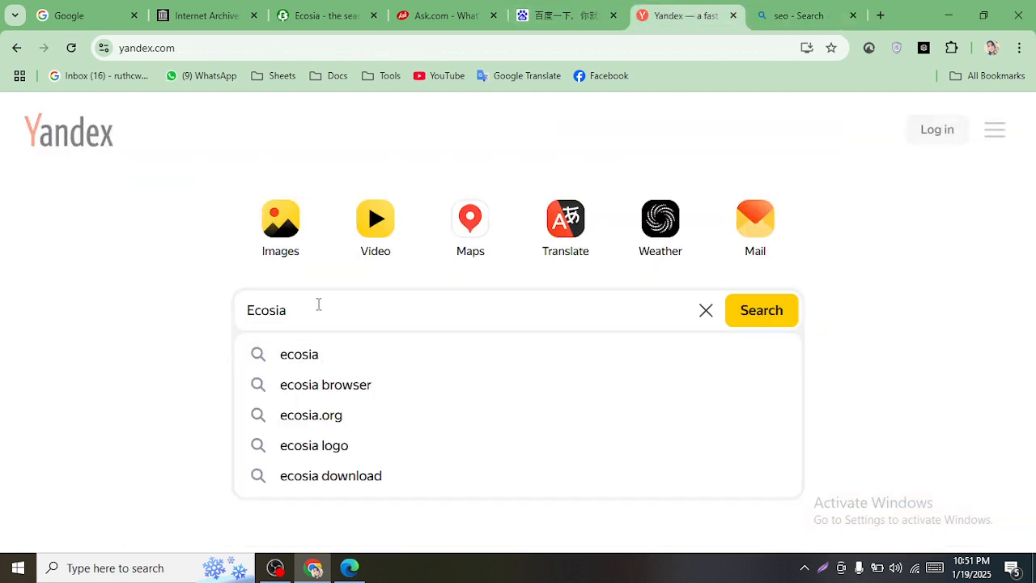
{"action": "key", "text": "ctrl+a"}
{"action": "key", "text": "ctrl+c"}
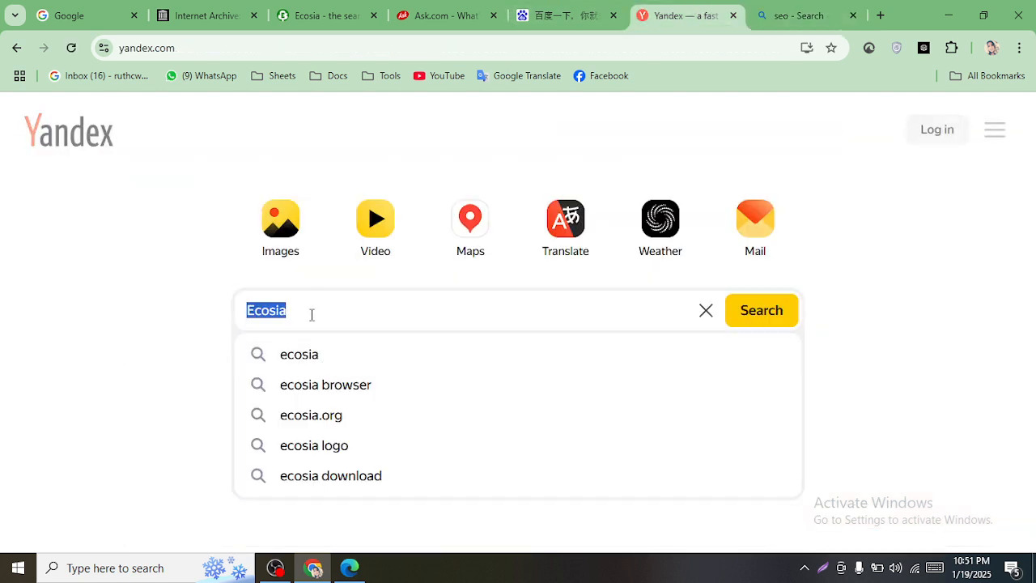
{"action": "left_click", "coordinate": [311, 315]}
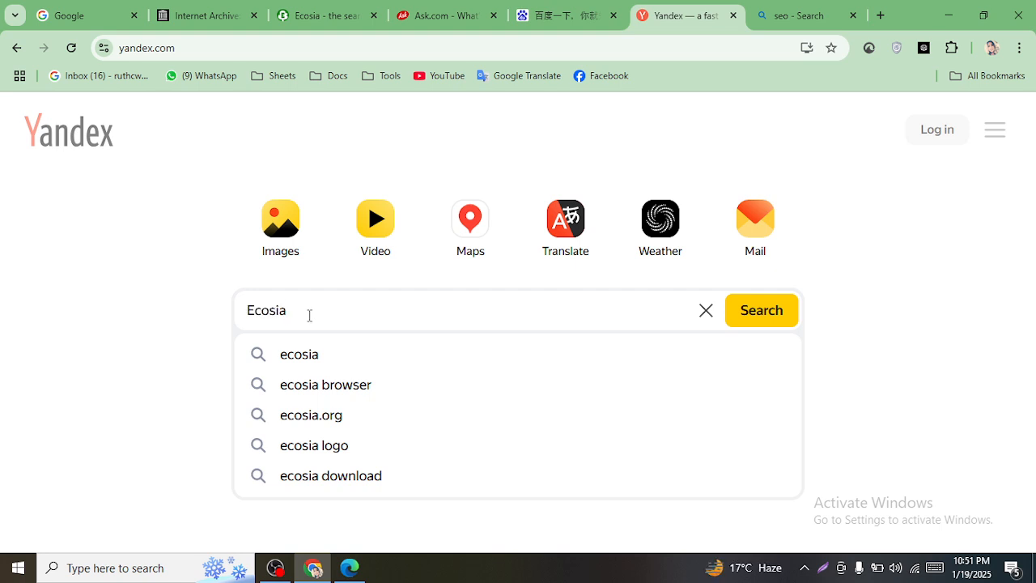
{"action": "key", "text": "ctrl+a"}
{"action": "type", "text": "seo"}
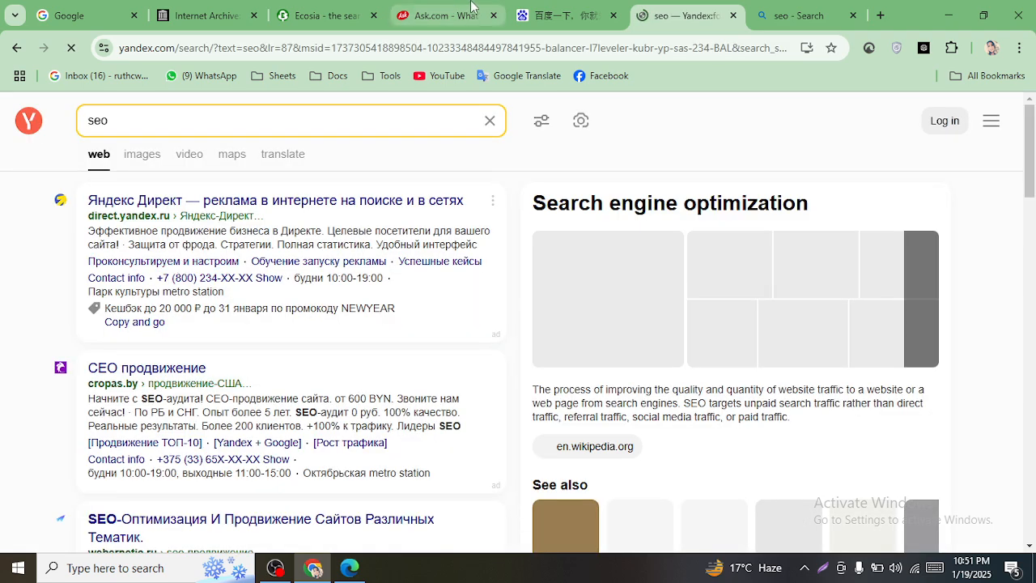
- On the Baidu tab, replace Ecosia with 'seo' and search, then switch to Ask.com
{"action": "left_click", "coordinate": [591, 7]}
{"action": "key", "text": "ctrl+v"}
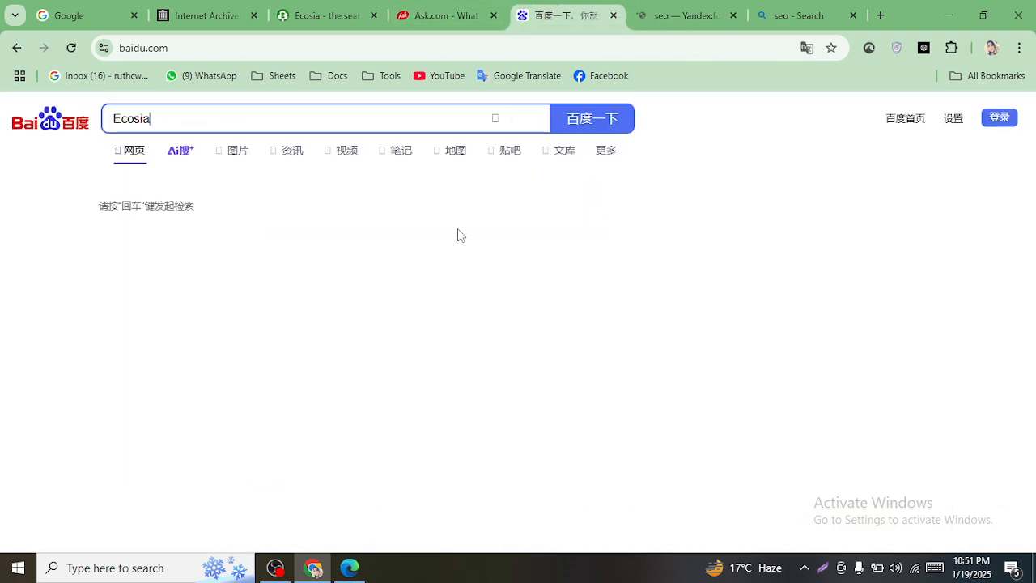
{"action": "key", "text": "ctrl+a"}
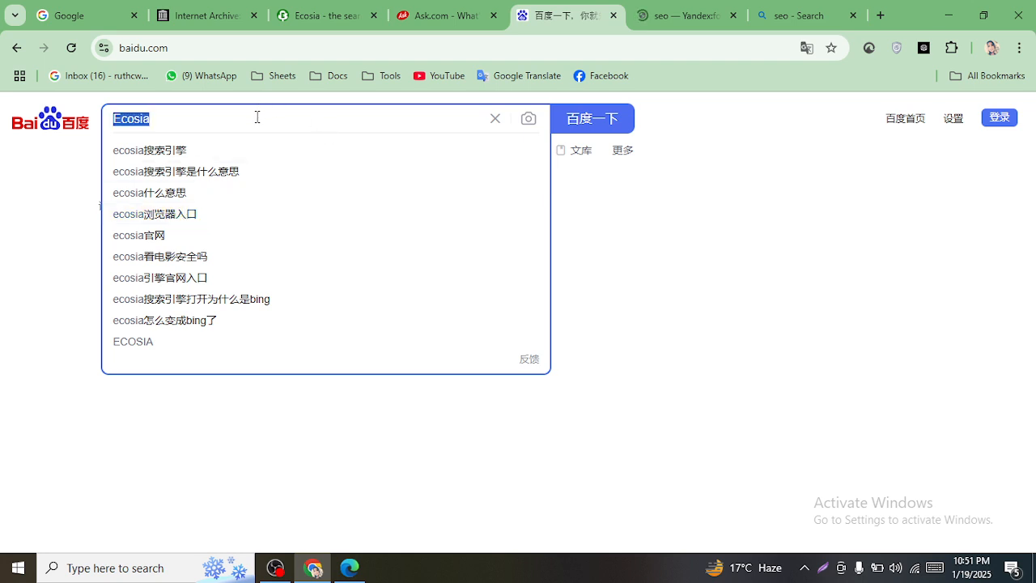
{"action": "type", "text": "seo"}
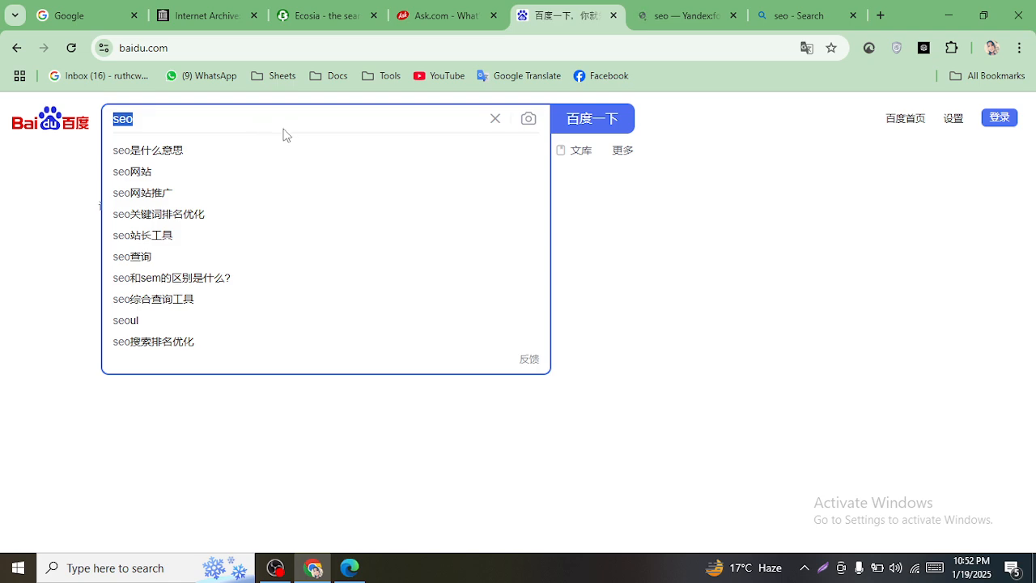
{"action": "key", "text": "Return"}
{"action": "key", "text": "ctrl+shift+Tab"}
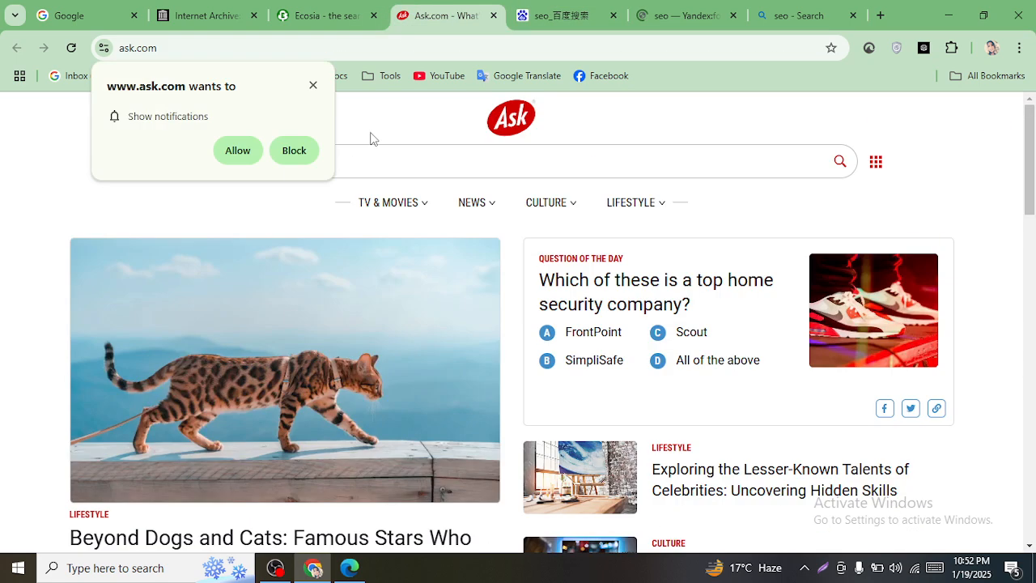
- Allow ask.com notifications, enter 'seo' on Ask, and search 'seo' on Ecosia
{"action": "left_click", "coordinate": [247, 149]}
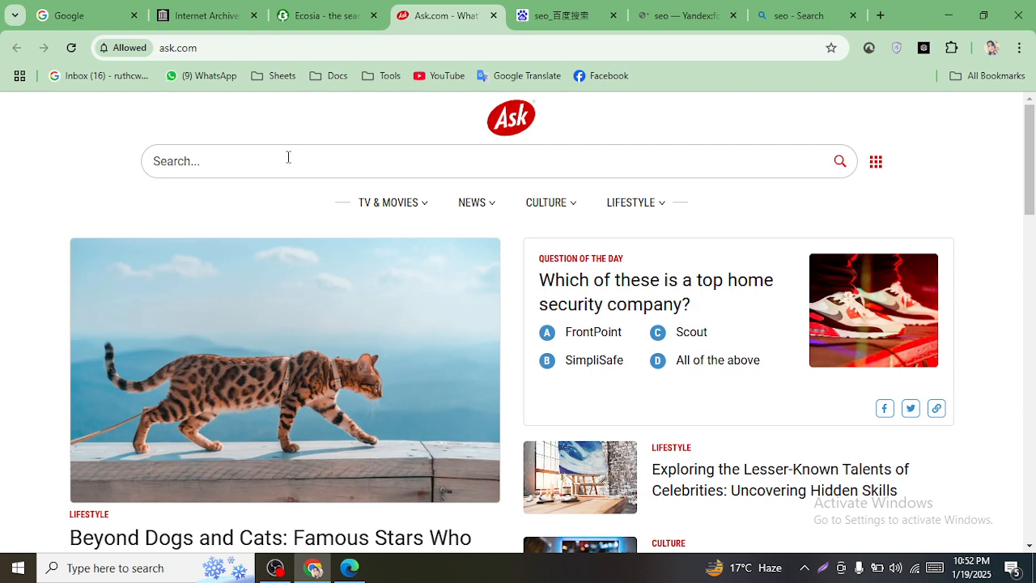
{"action": "left_click", "coordinate": [288, 157]}
{"action": "type", "text": "seo"}
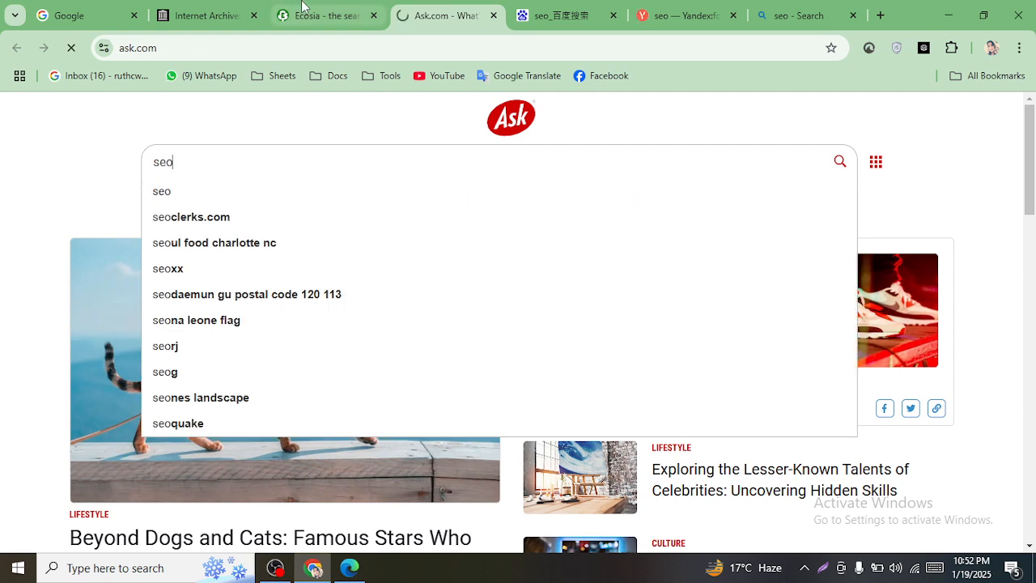
{"action": "left_click", "coordinate": [302, 10]}
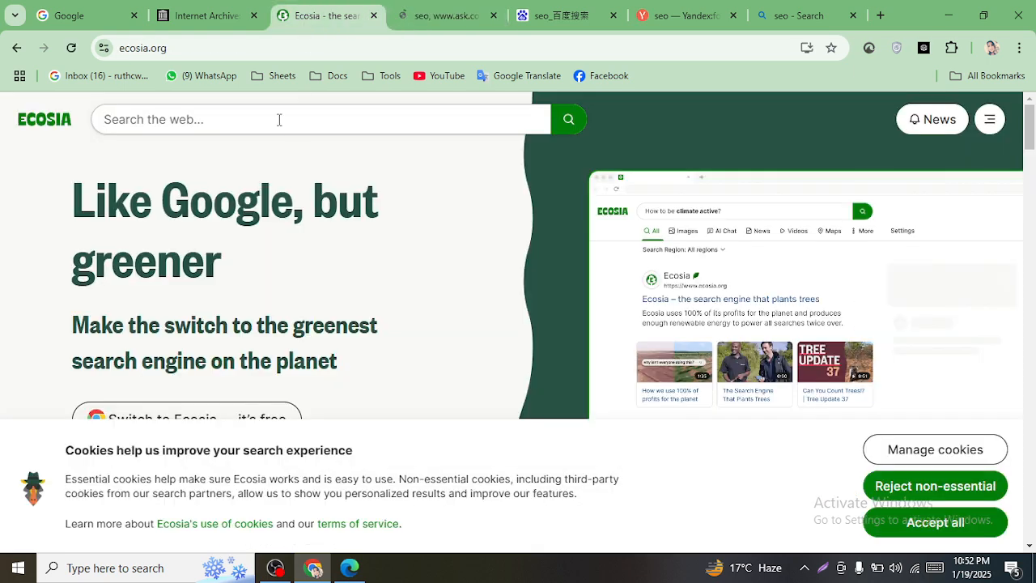
{"action": "left_click", "coordinate": [279, 119]}
{"action": "type", "text": "seo"}
{"action": "key", "text": "Return"}
- Enter 'seo' in the Internet Archive search and search 'seo' on the Google tab
{"action": "left_click", "coordinate": [206, 16]}
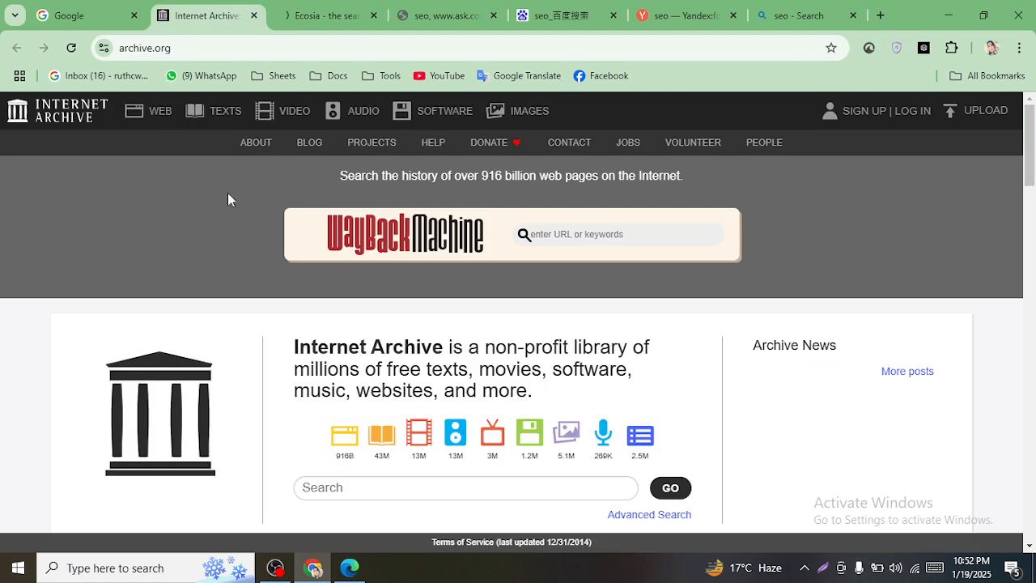
{"action": "left_click", "coordinate": [366, 489]}
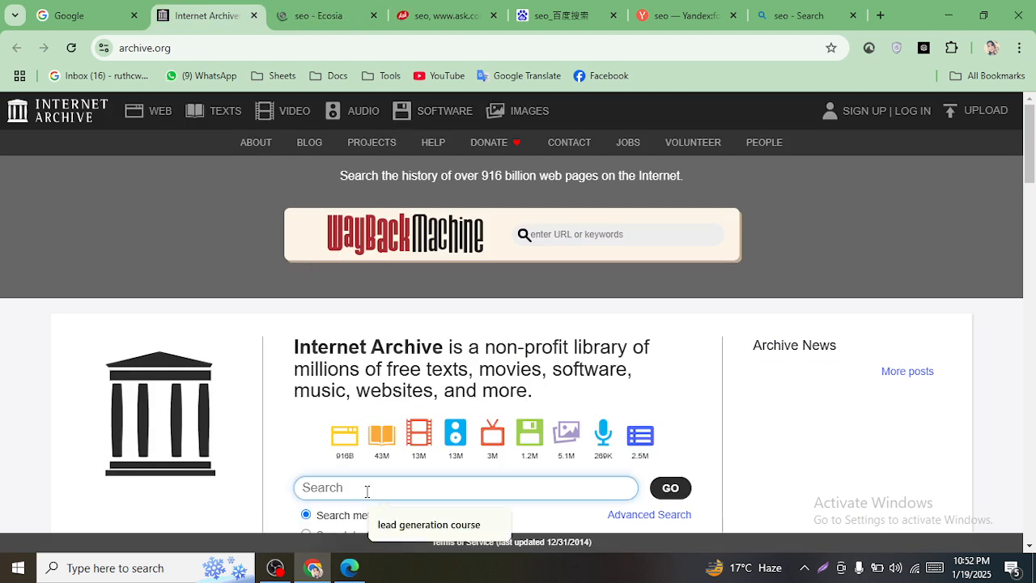
{"action": "type", "text": "seo"}
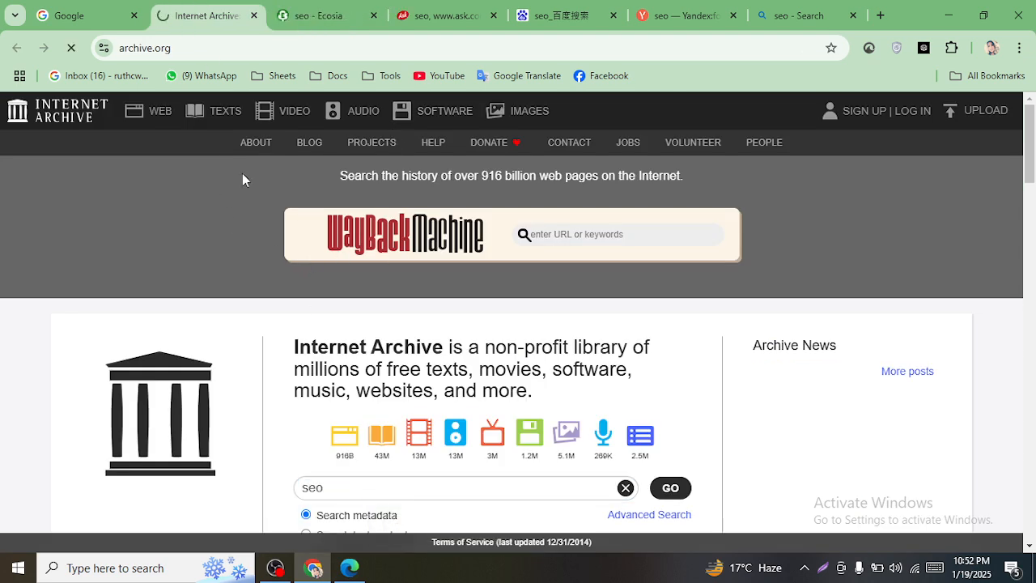
{"action": "left_click", "coordinate": [81, 13]}
{"action": "type", "text": "seo"}
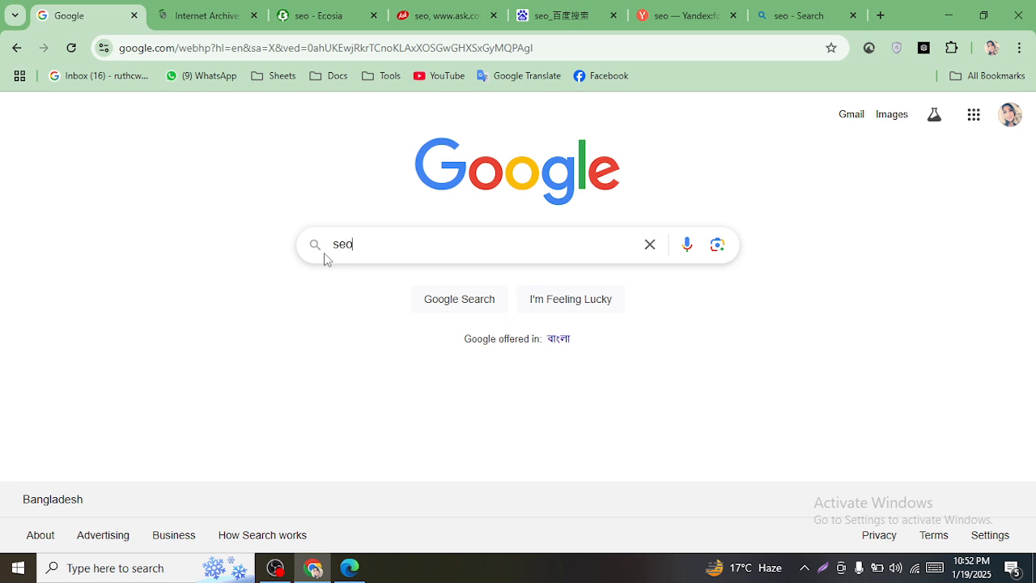
{"action": "key", "text": "Return"}
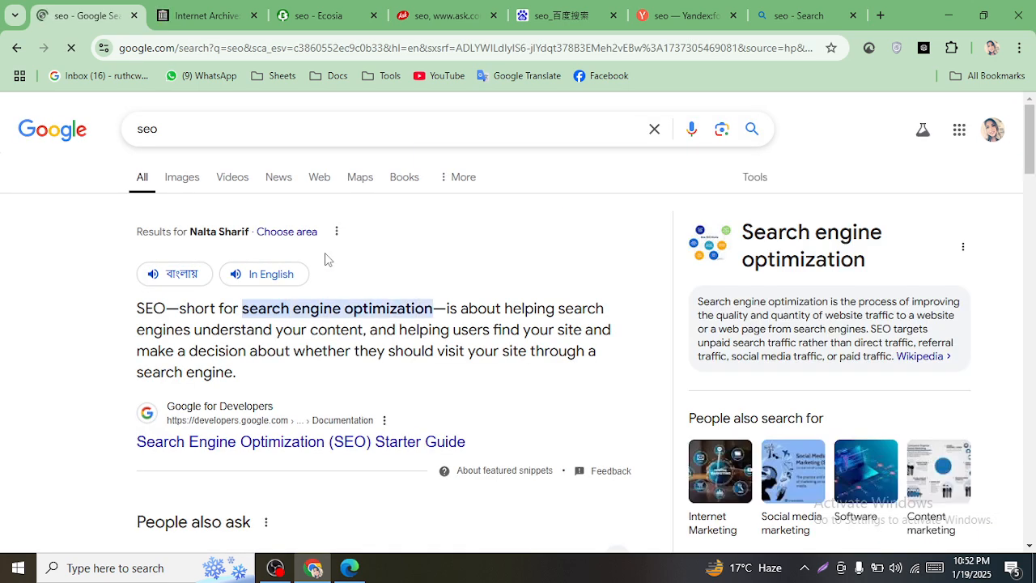
- Compare the Internet Archive and Google 'seo' results
{"action": "scroll", "coordinate": [198, 368], "scroll_direction": "down", "scroll_amount": 3}
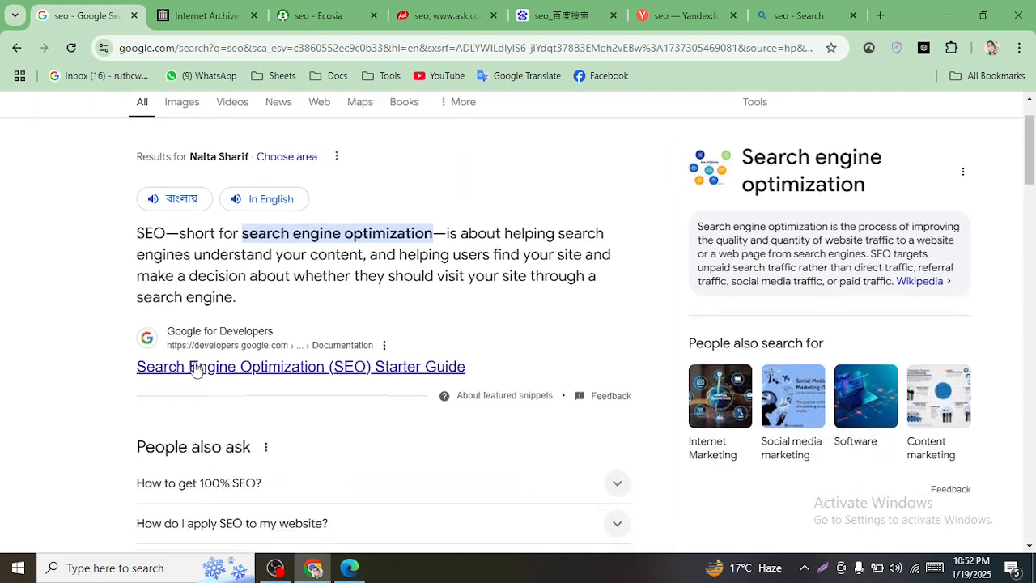
{"action": "left_click", "coordinate": [229, 8]}
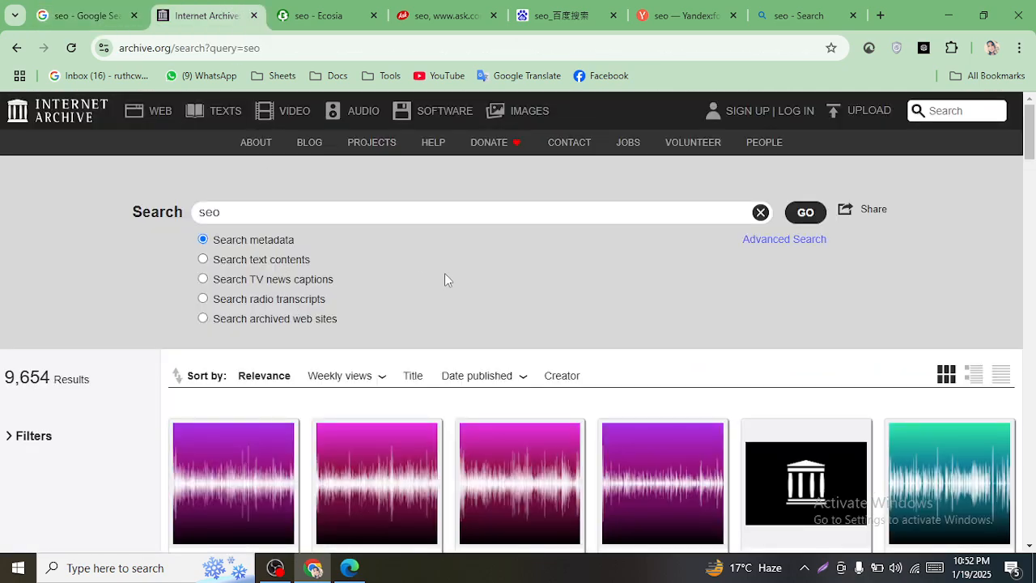
{"action": "scroll", "coordinate": [446, 280], "scroll_direction": "down", "scroll_amount": 6}
{"action": "scroll", "coordinate": [493, 285], "scroll_direction": "up", "scroll_amount": 2}
{"action": "scroll", "coordinate": [489, 297], "scroll_direction": "down", "scroll_amount": 1}
{"action": "scroll", "coordinate": [489, 298], "scroll_direction": "up", "scroll_amount": 2}
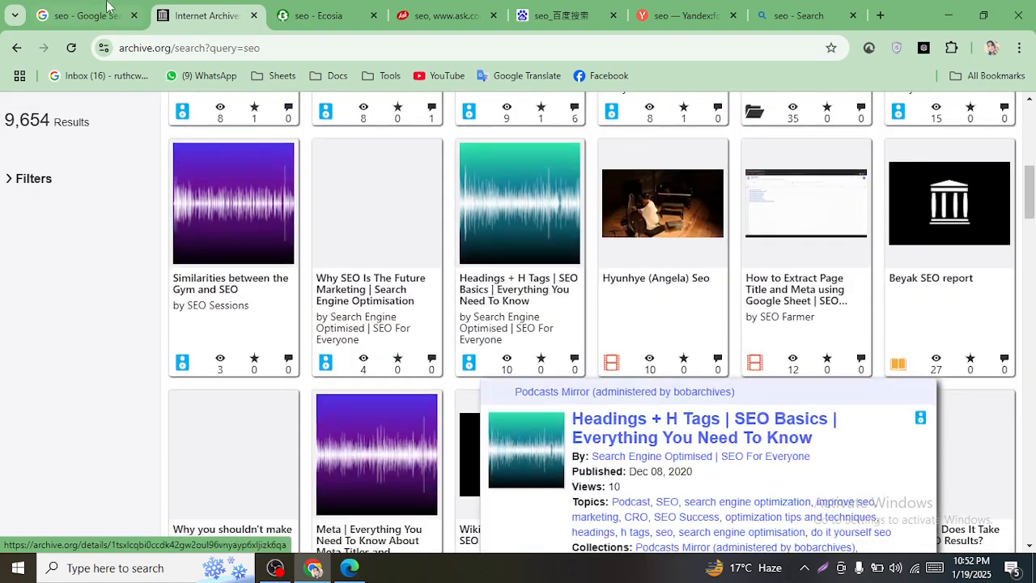
{"action": "left_click", "coordinate": [85, 15]}
- Move the Bing 'seo' tab to second place, review it, and close the Internet Archive tab
{"action": "left_click_drag", "start_coordinate": [809, 14], "coordinate": [206, 14]}
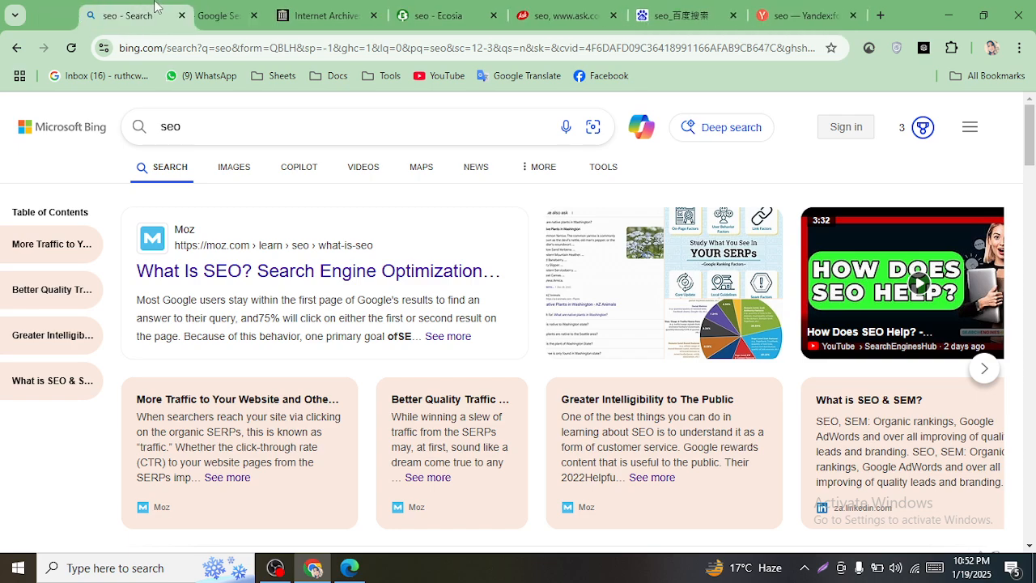
{"action": "left_click", "coordinate": [97, 10]}
{"action": "left_click", "coordinate": [191, 12]}
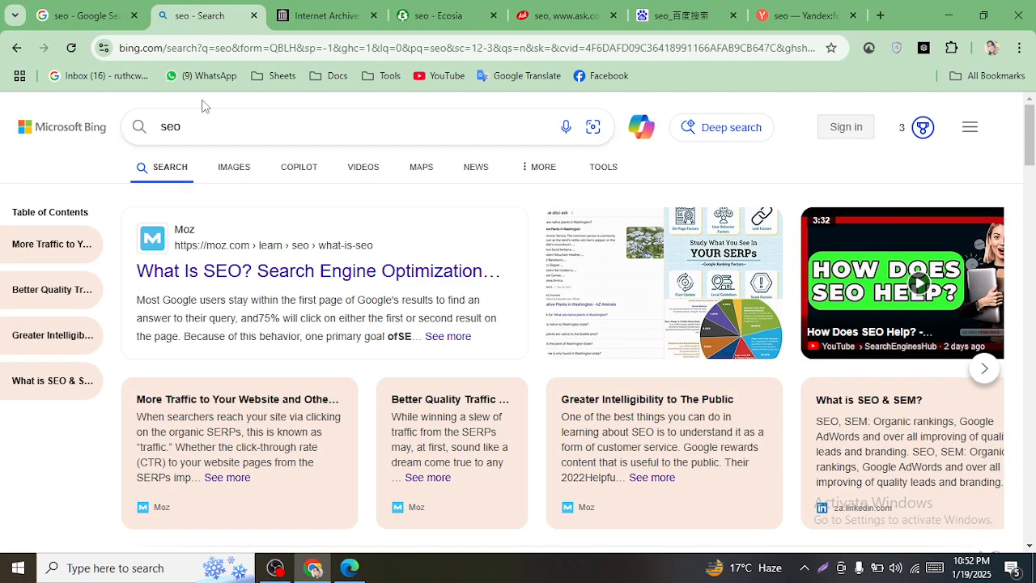
{"action": "scroll", "coordinate": [232, 271], "scroll_direction": "down", "scroll_amount": 1}
{"action": "scroll", "coordinate": [234, 269], "scroll_direction": "up", "scroll_amount": 1}
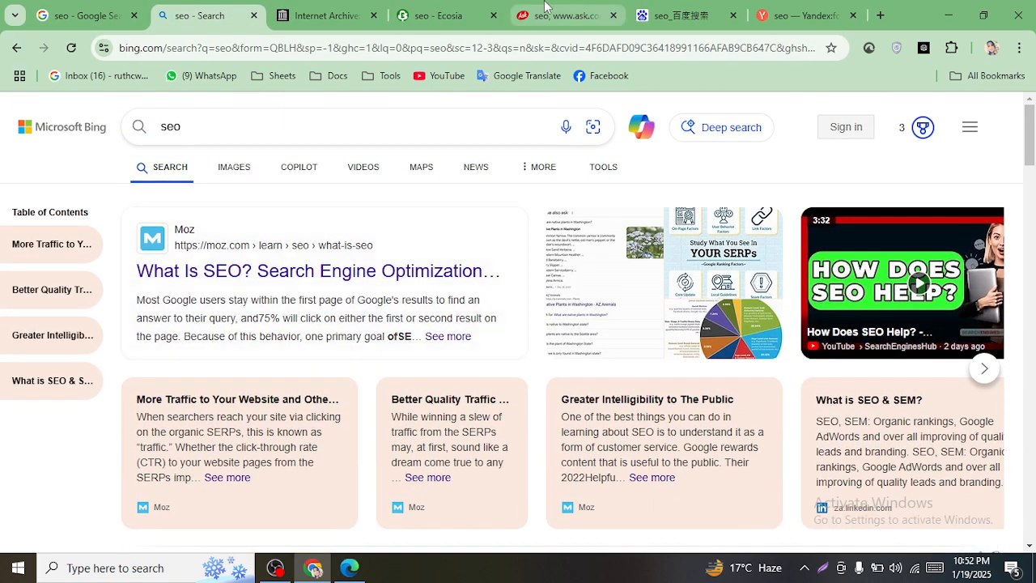
{"action": "left_click", "coordinate": [353, 8]}
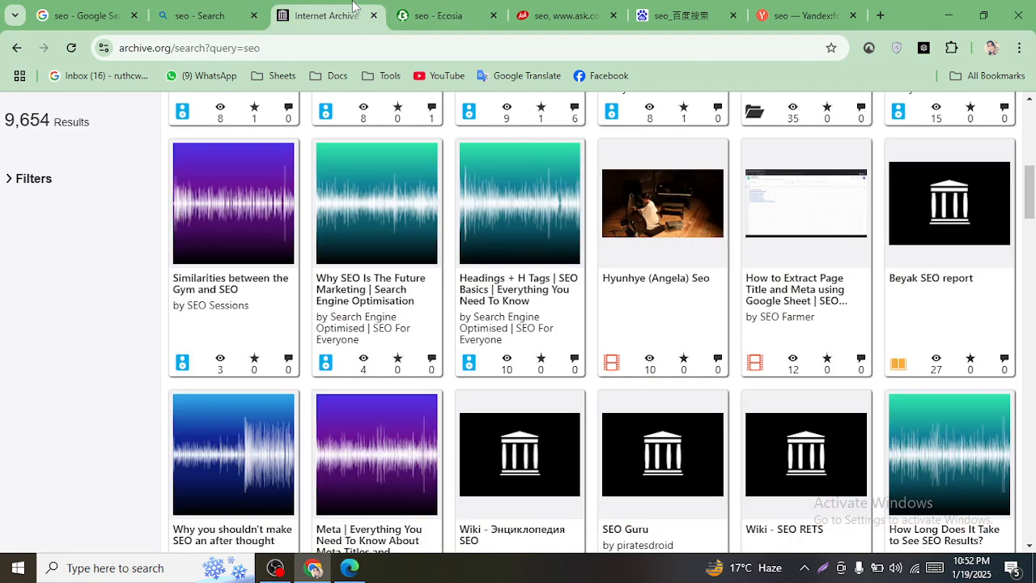
{"action": "left_click", "coordinate": [374, 15]}
- Close the Ecosia, Ask, Baidu, Yandex, Bing and old Google tabs, leaving one blank tab
{"action": "left_click", "coordinate": [374, 15]}
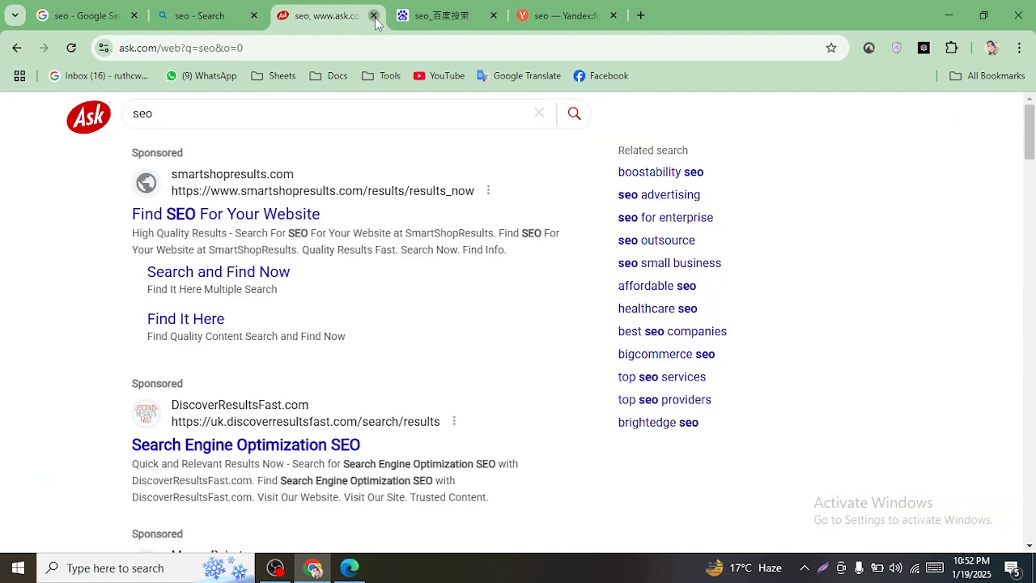
{"action": "left_click", "coordinate": [374, 16]}
{"action": "left_click", "coordinate": [374, 15]}
{"action": "left_click", "coordinate": [373, 15]}
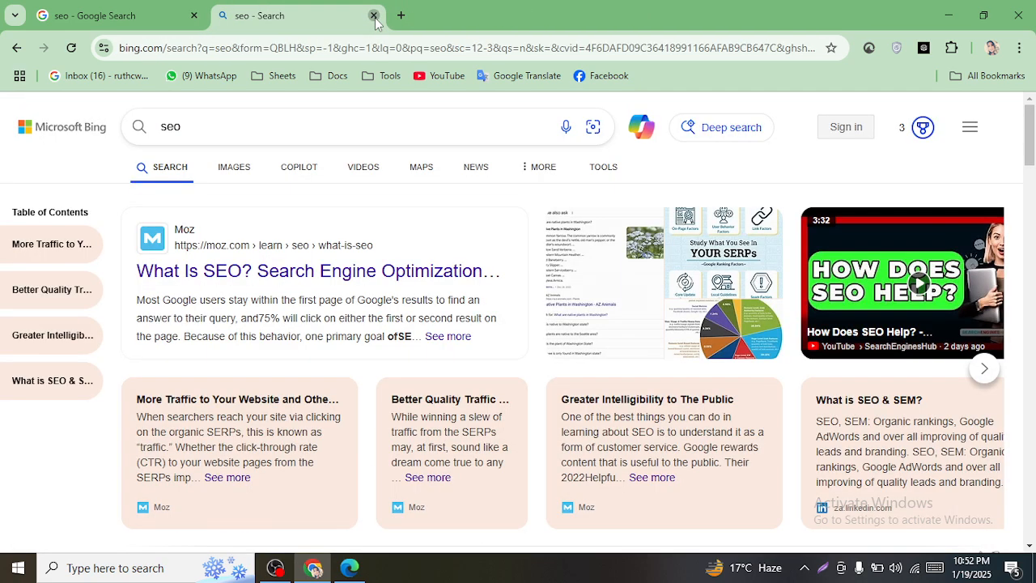
{"action": "left_click", "coordinate": [374, 15]}
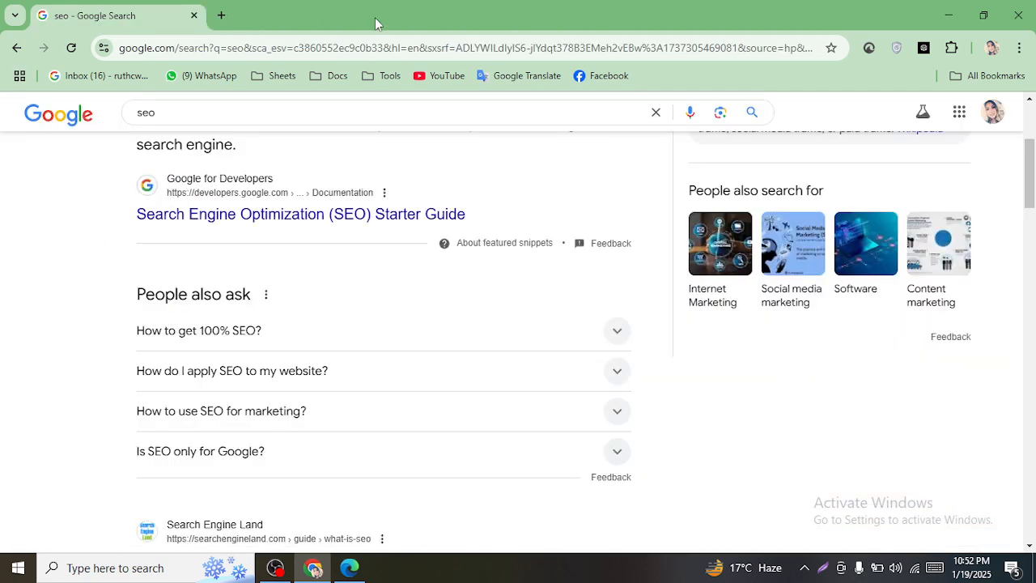
{"action": "left_click", "coordinate": [216, 16]}
{"action": "left_click", "coordinate": [192, 16]}
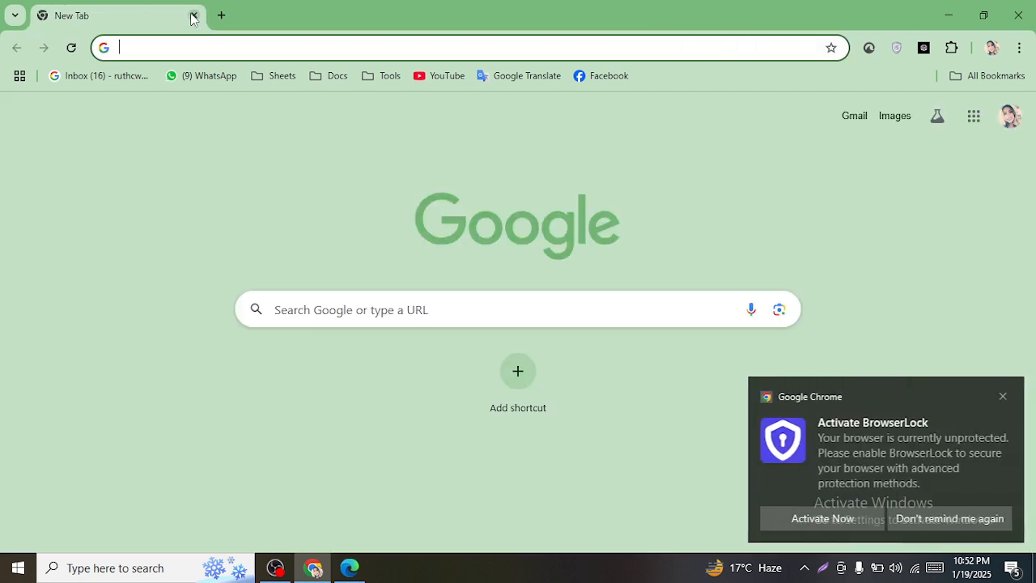
- Rerun the 'seo' Google search from history and add another blank tab beside it
{"action": "left_click", "coordinate": [336, 303]}
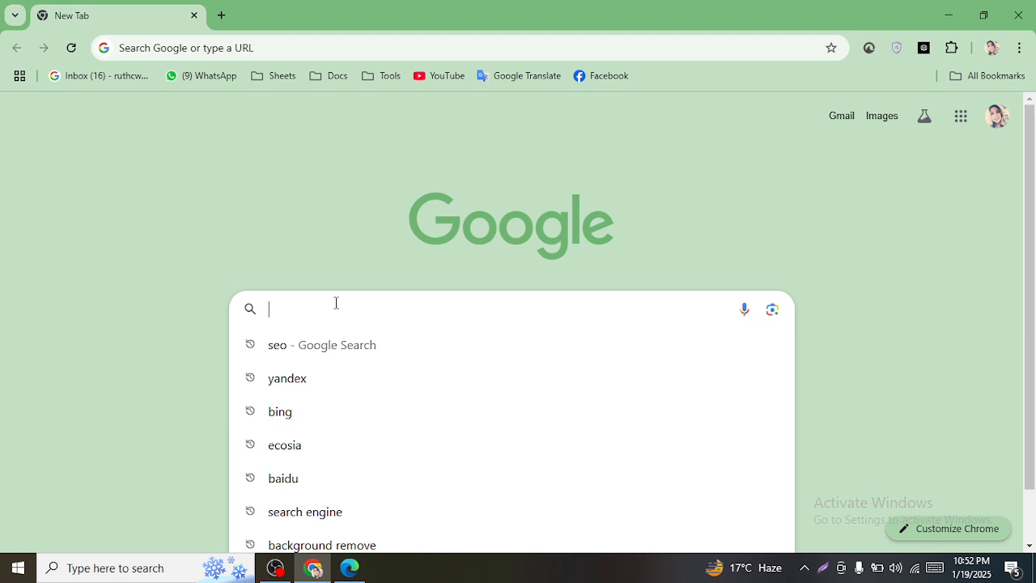
{"action": "left_click", "coordinate": [307, 353]}
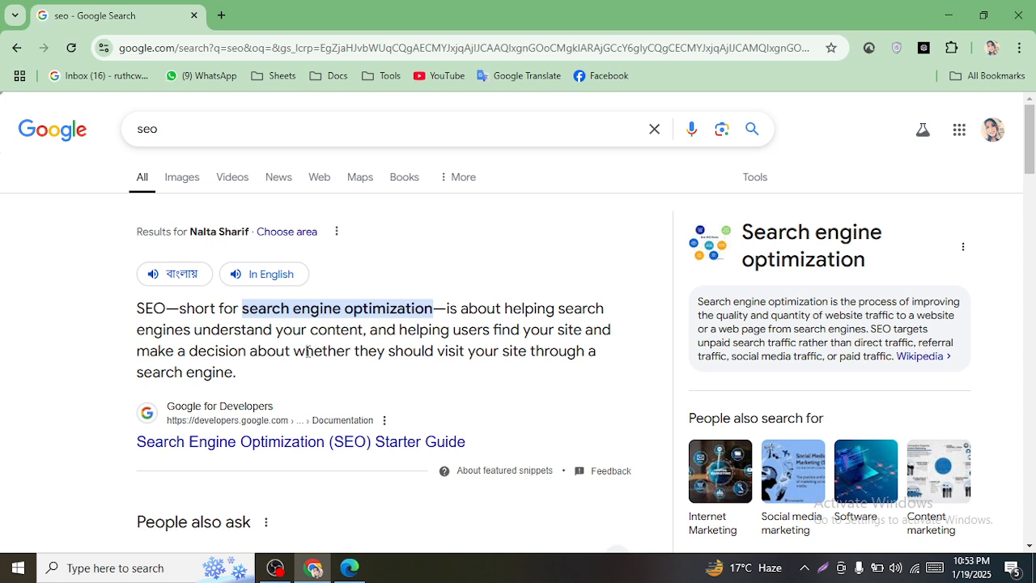
{"action": "left_click", "coordinate": [225, 13]}
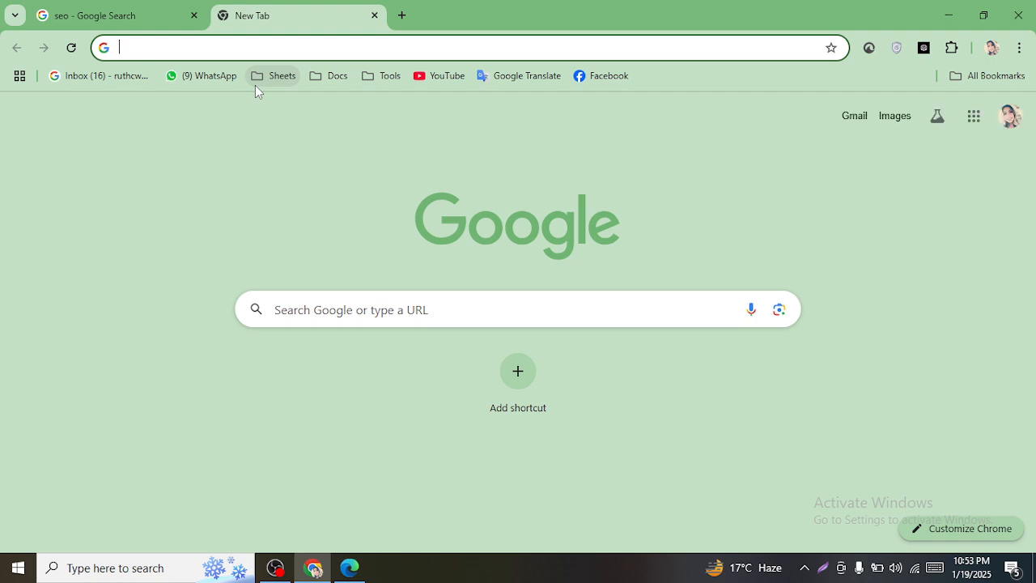
- Search Google for 'search engine for bangladesh', pasting 'search engine' from the clipboard history
{"action": "type", "text": "seo"}
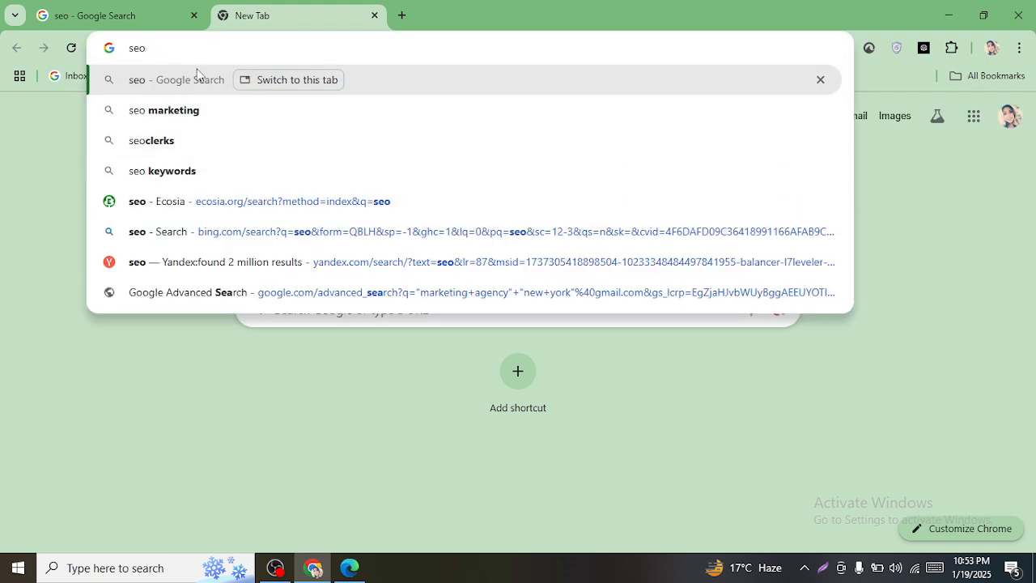
{"action": "double_click", "coordinate": [191, 52]}
{"action": "key", "text": "super+v"}
{"action": "scroll", "coordinate": [190, 262], "scroll_direction": "down", "scroll_amount": 1}
{"action": "scroll", "coordinate": [232, 324], "scroll_direction": "up", "scroll_amount": 1}
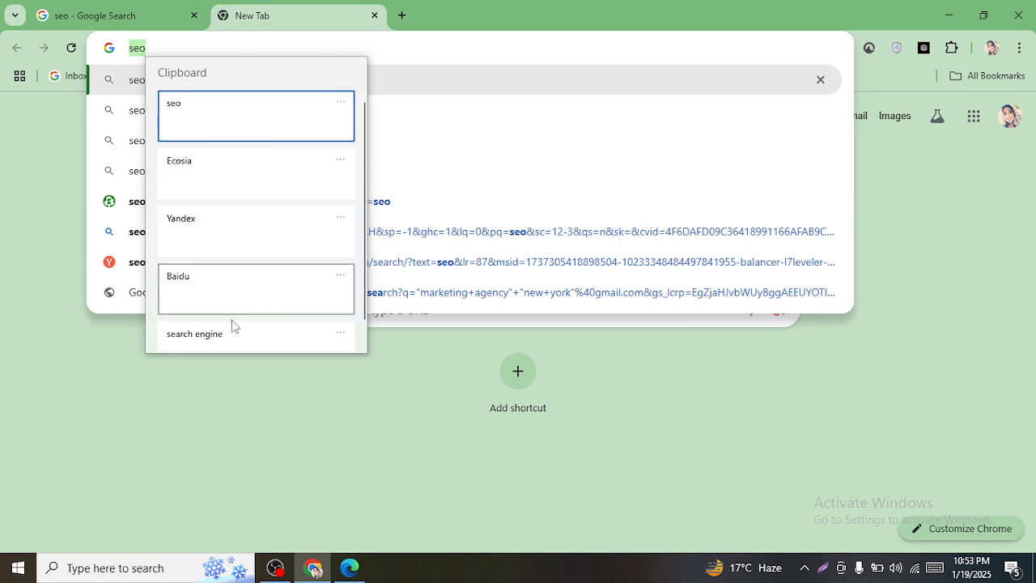
{"action": "left_click", "coordinate": [235, 341]}
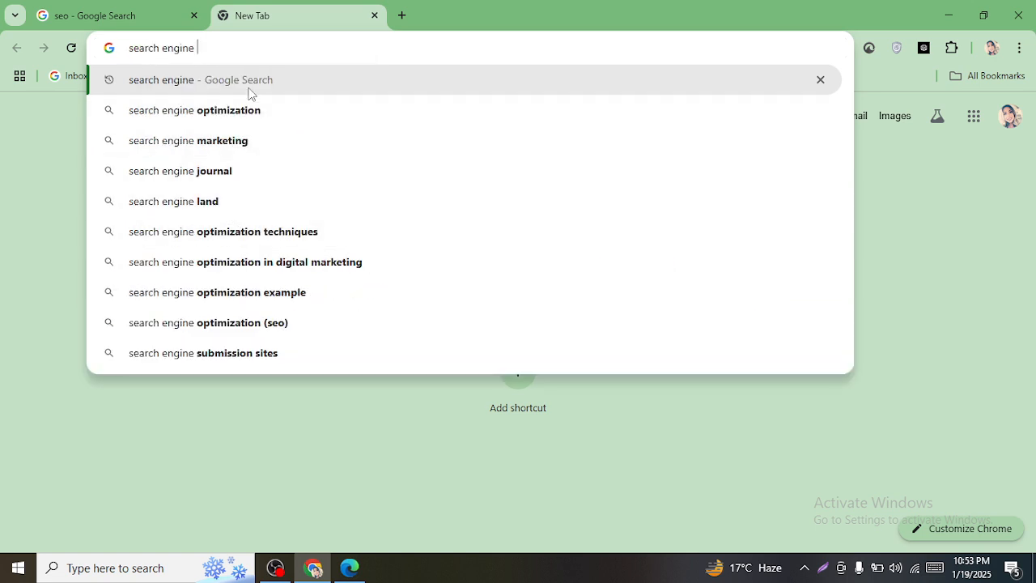
{"action": "type", "text": "for "}
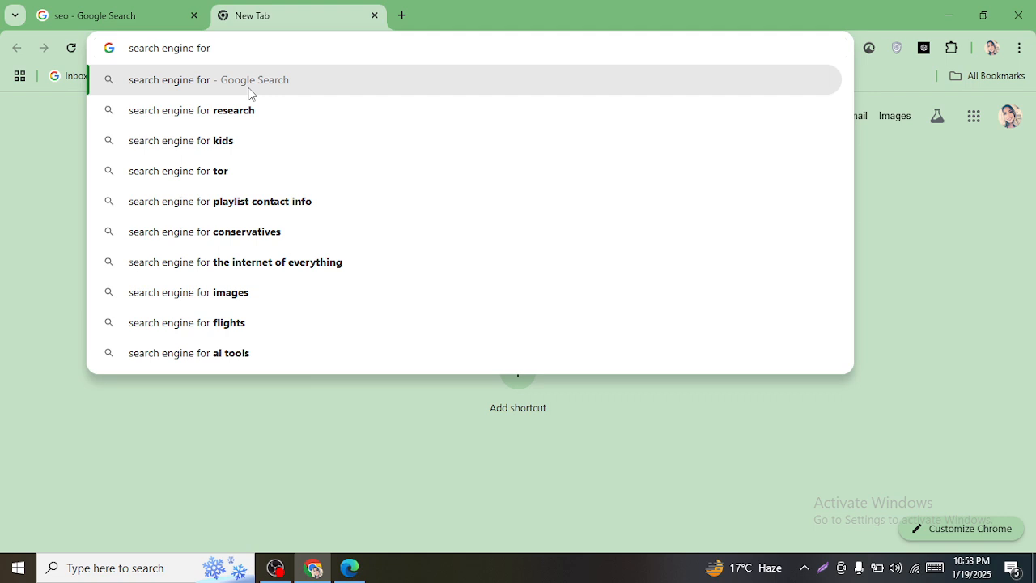
{"action": "type", "text": "ba"}
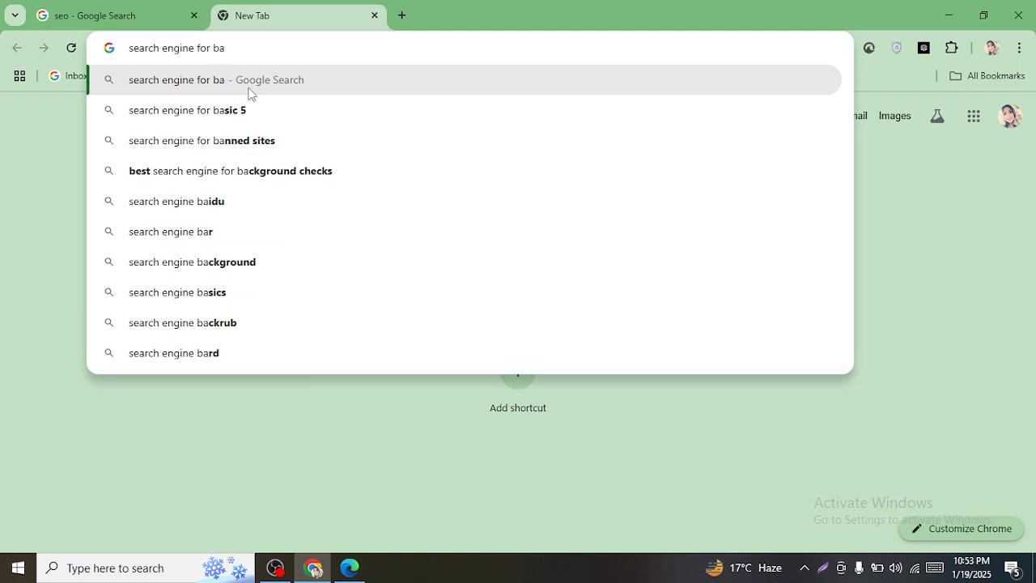
{"action": "type", "text": "ng"}
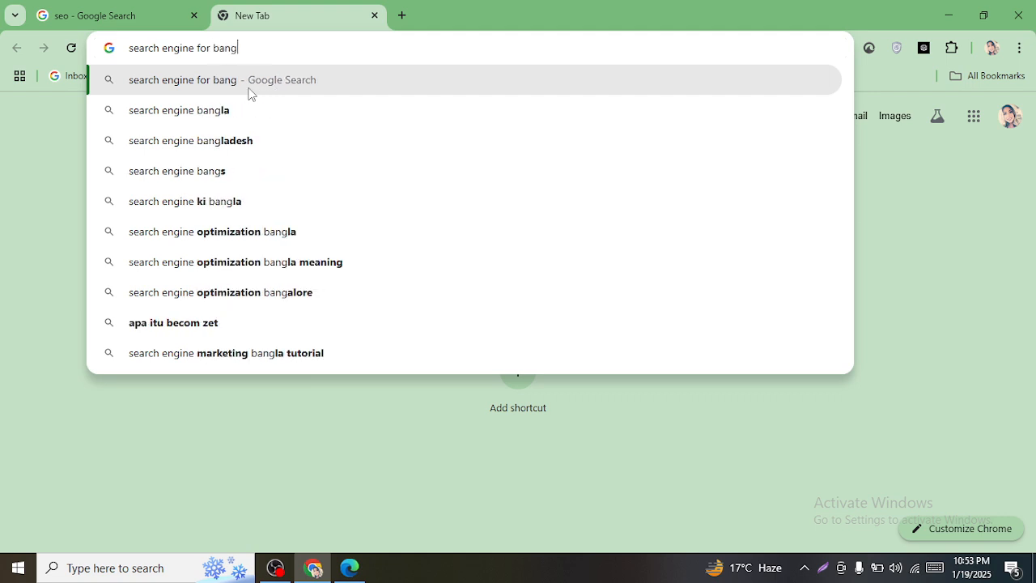
{"action": "type", "text": "ladesh"}
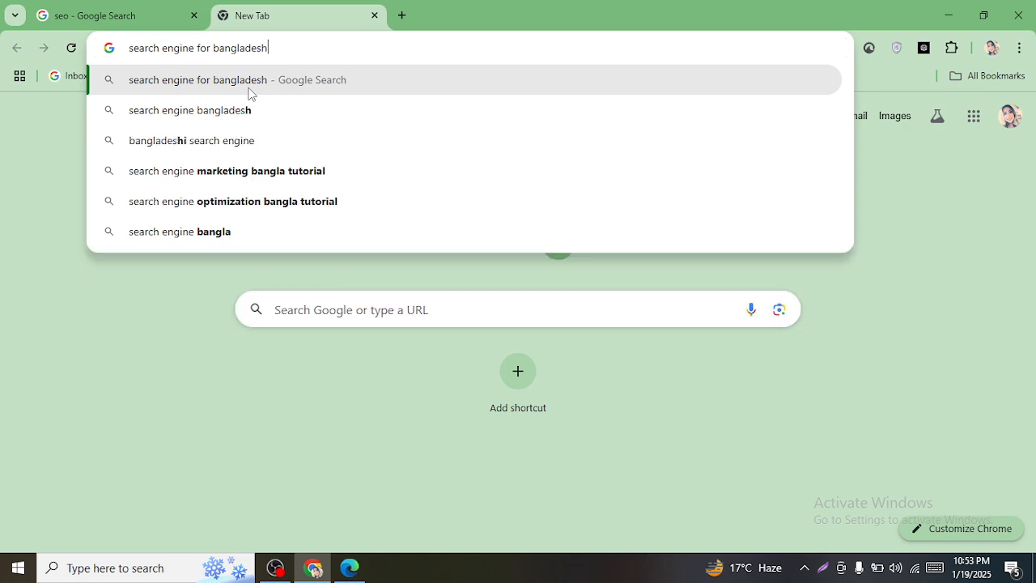
{"action": "key", "text": "Return"}
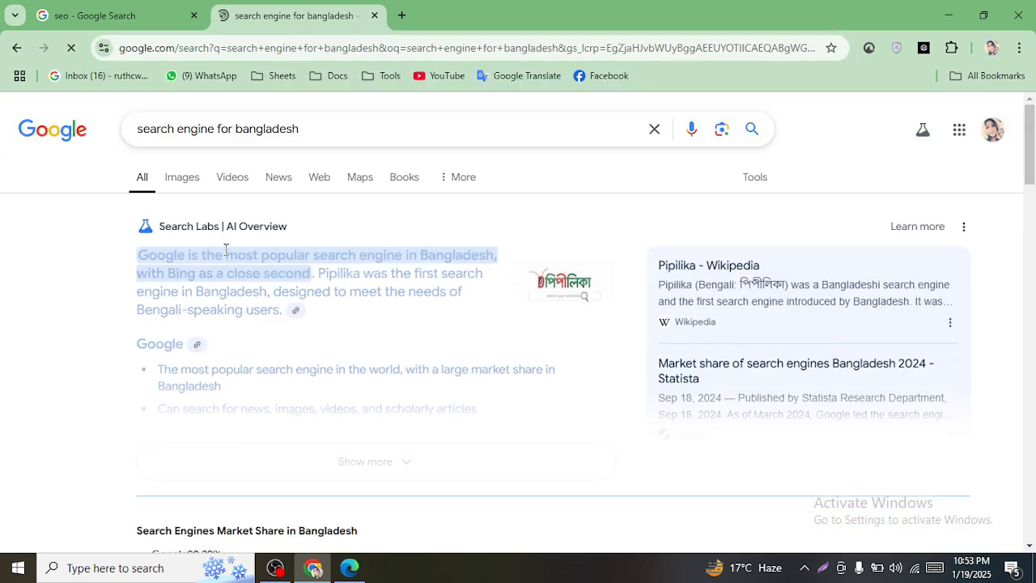
- Change the query to 'search engine in bangladesh' and run it
{"action": "scroll", "coordinate": [212, 319], "scroll_direction": "down", "scroll_amount": 3}
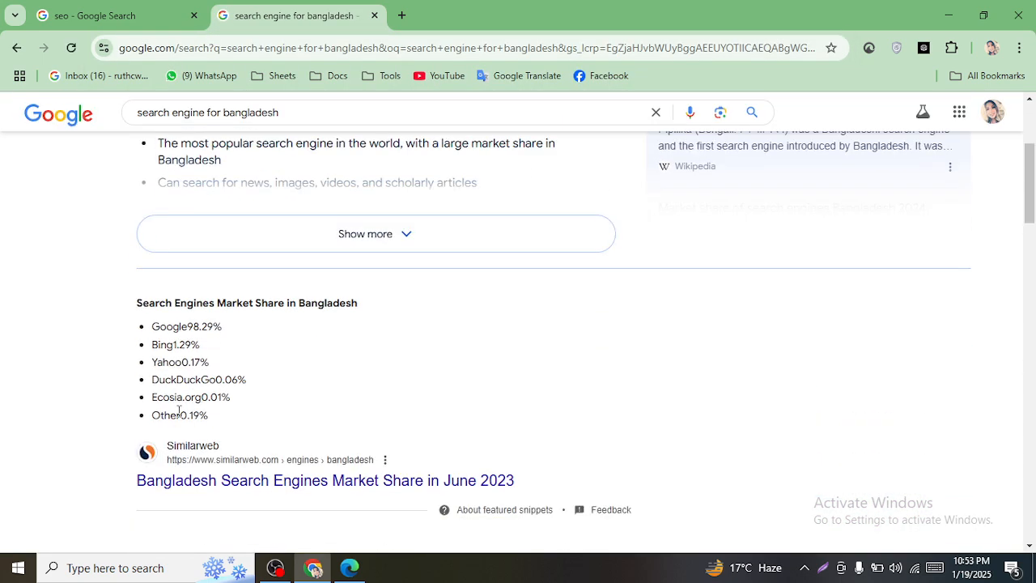
{"action": "scroll", "coordinate": [247, 400], "scroll_direction": "down", "scroll_amount": 5}
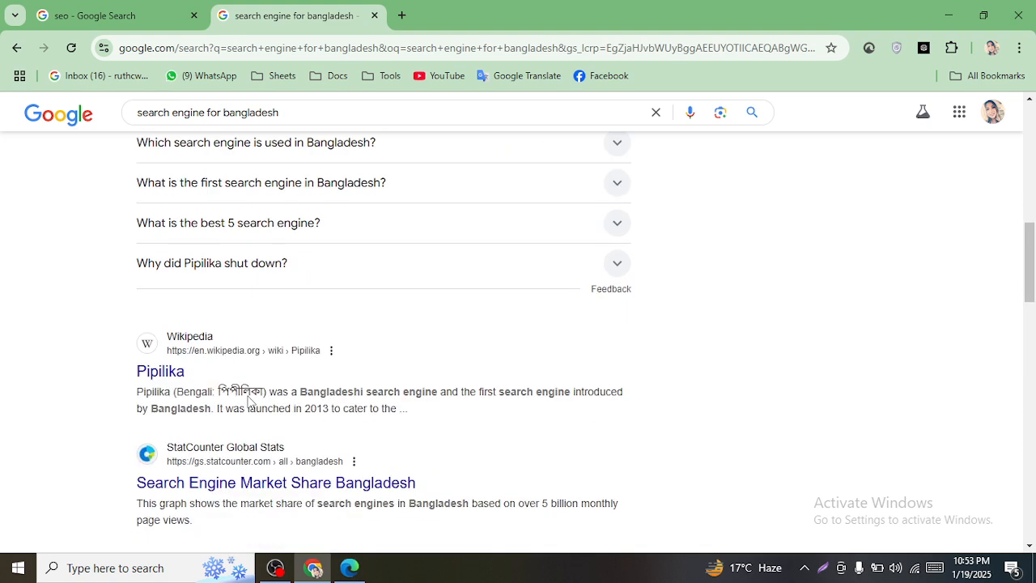
{"action": "scroll", "coordinate": [247, 400], "scroll_direction": "down", "scroll_amount": 2}
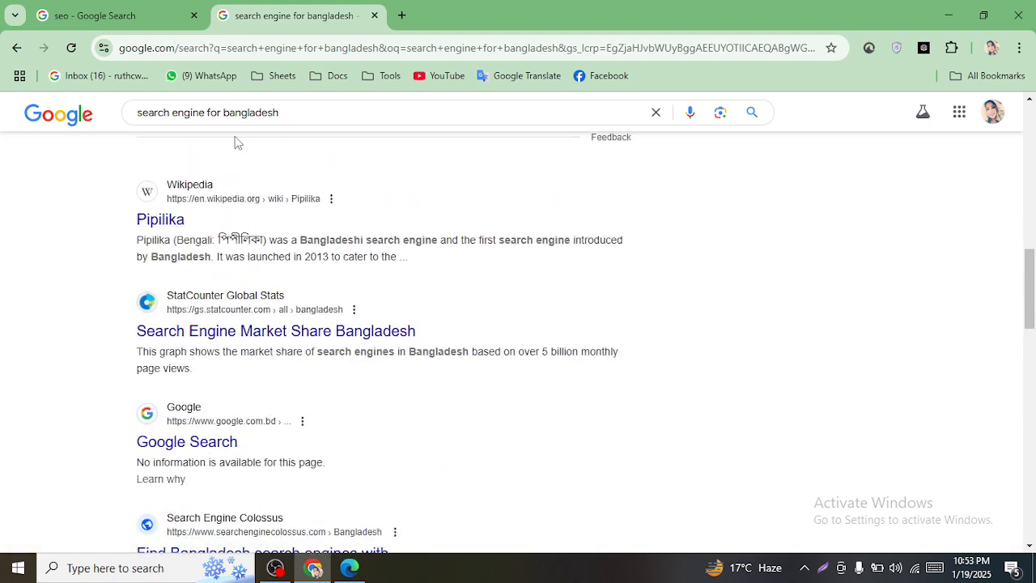
{"action": "double_click", "coordinate": [216, 114]}
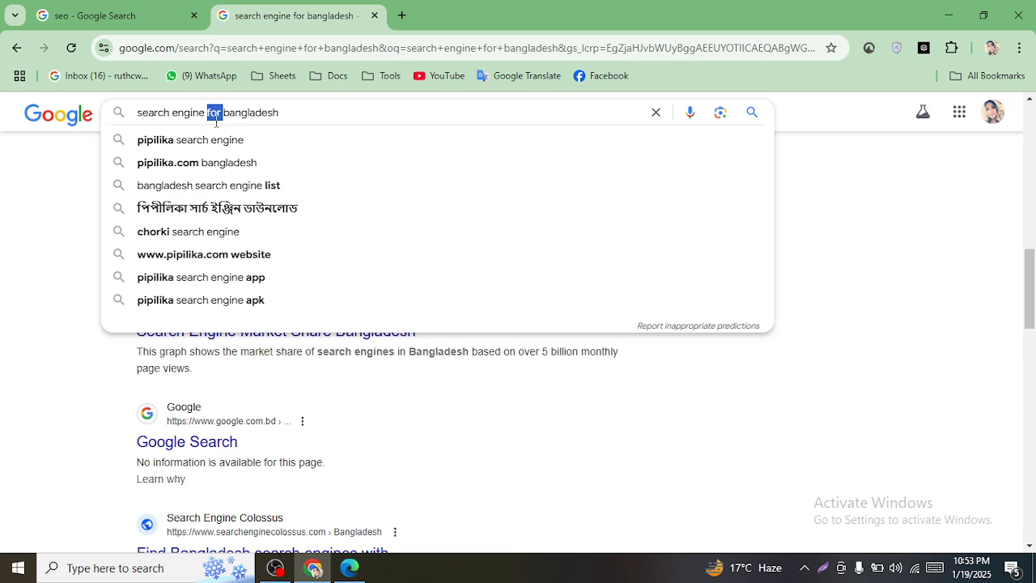
{"action": "key", "text": "BackSpace"}
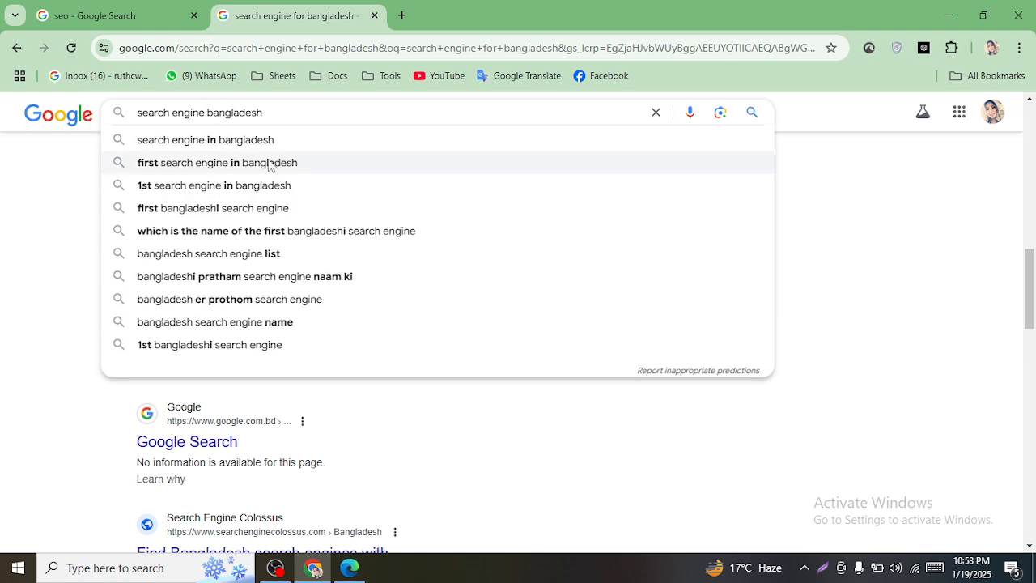
{"action": "left_click", "coordinate": [241, 146]}
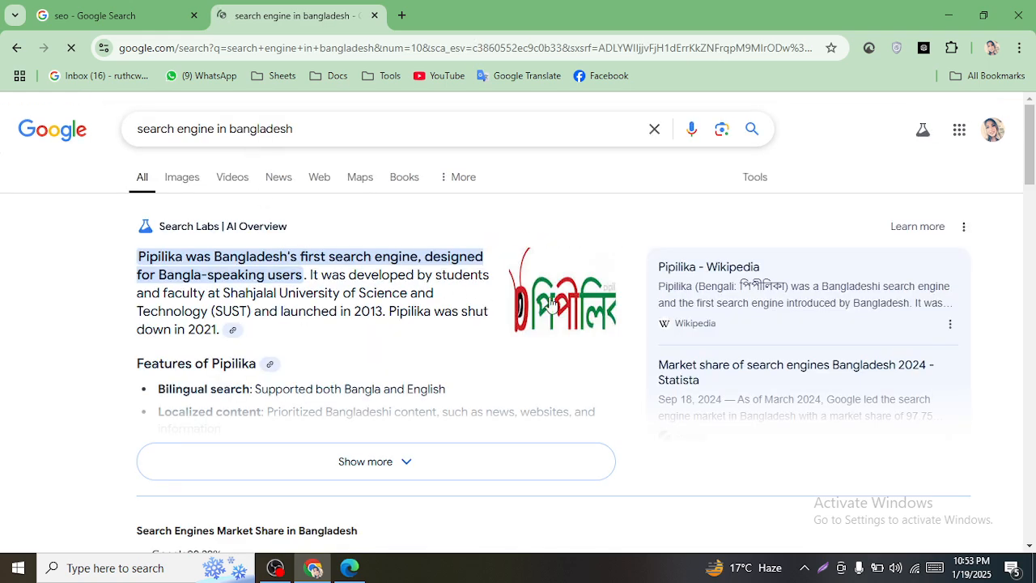
- Browse the results and select the Pipilika result title
{"action": "scroll", "coordinate": [437, 307], "scroll_direction": "down", "scroll_amount": 12}
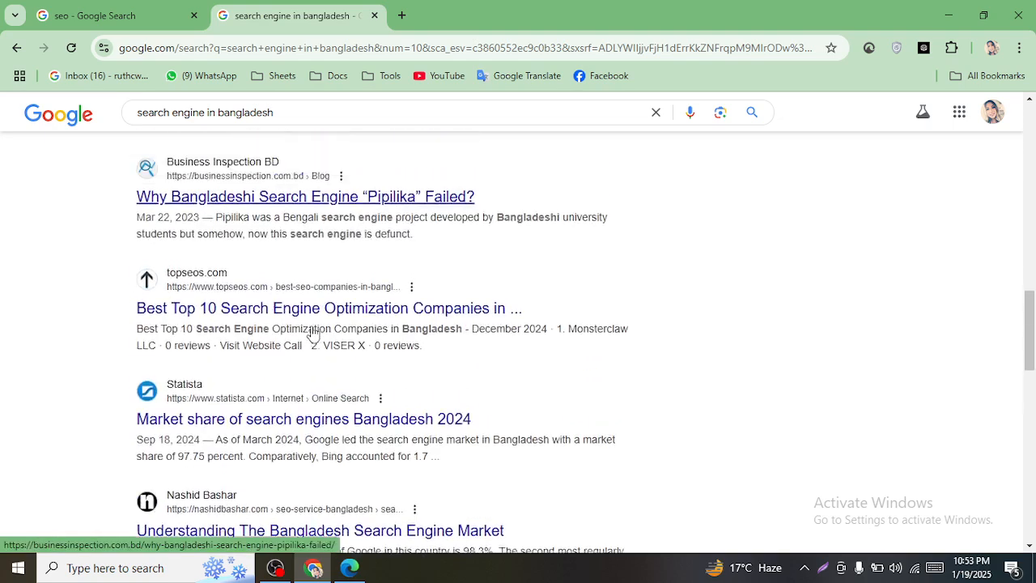
{"action": "scroll", "coordinate": [312, 334], "scroll_direction": "up", "scroll_amount": 3}
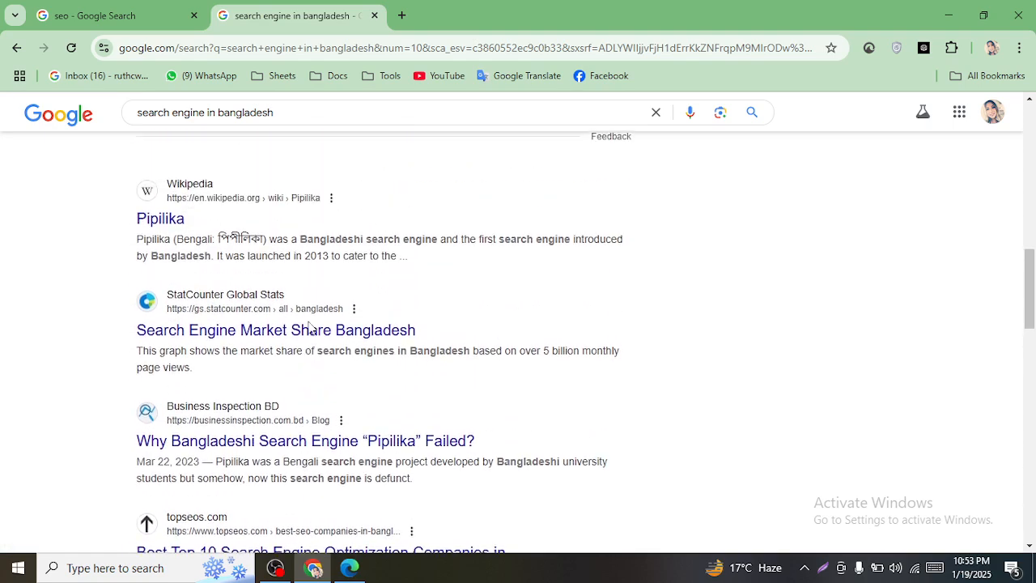
{"action": "scroll", "coordinate": [312, 334], "scroll_direction": "up", "scroll_amount": 2}
{"action": "scroll", "coordinate": [364, 348], "scroll_direction": "down", "scroll_amount": 5}
{"action": "scroll", "coordinate": [455, 354], "scroll_direction": "up", "scroll_amount": 6}
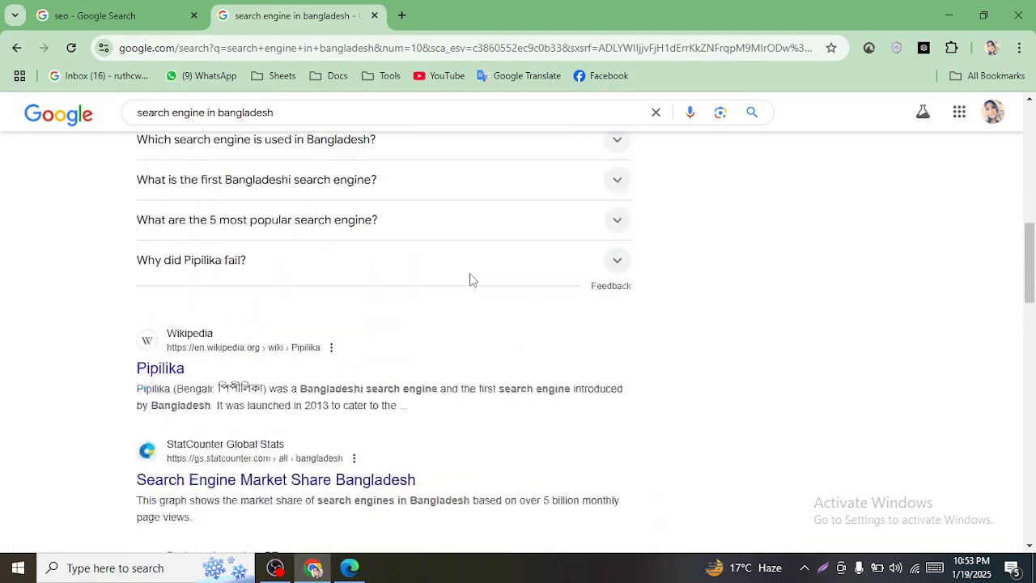
{"action": "scroll", "coordinate": [472, 280], "scroll_direction": "up", "scroll_amount": 2}
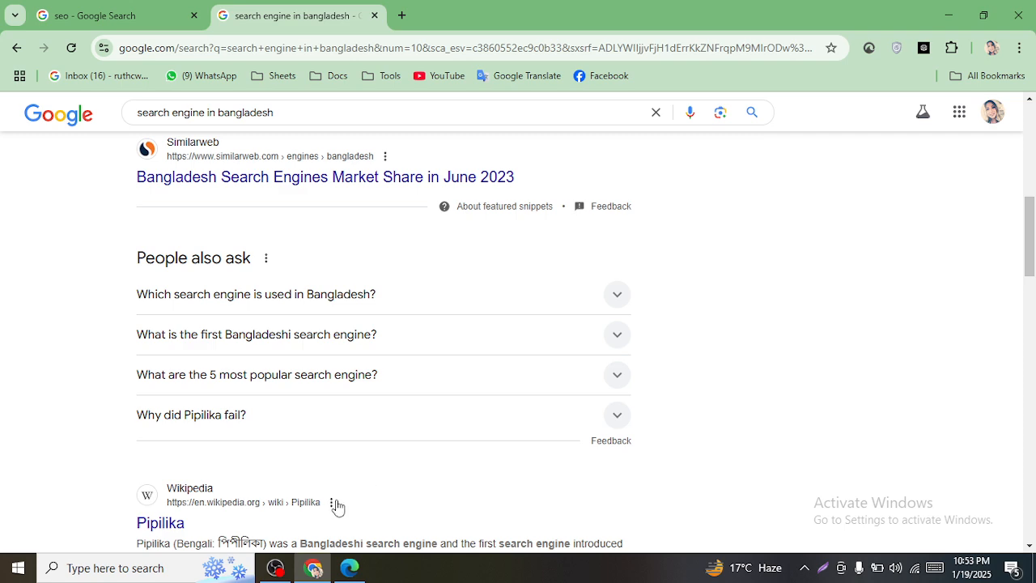
{"action": "scroll", "coordinate": [402, 437], "scroll_direction": "up", "scroll_amount": 5}
{"action": "scroll", "coordinate": [500, 345], "scroll_direction": "up", "scroll_amount": 2}
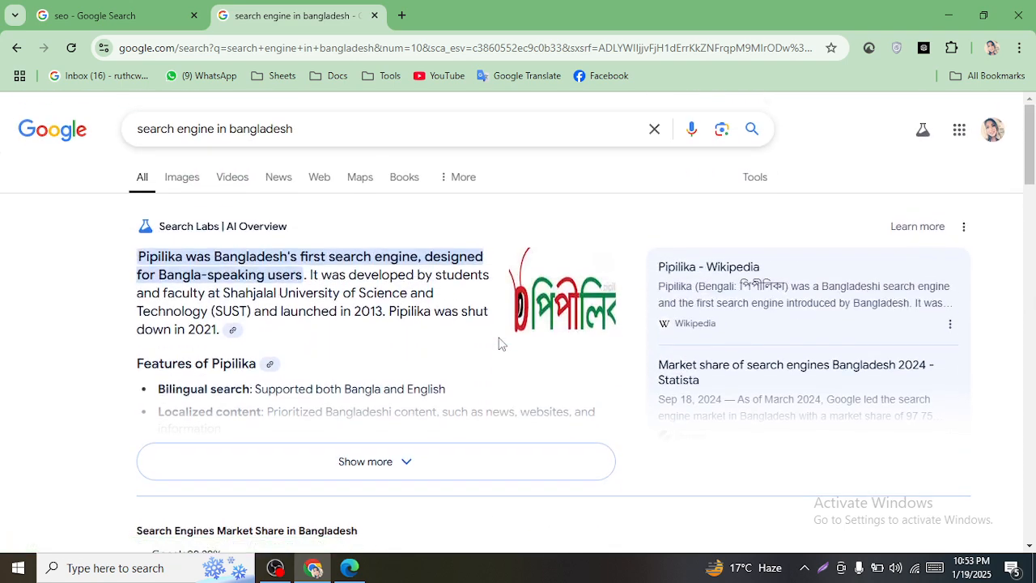
{"action": "scroll", "coordinate": [316, 321], "scroll_direction": "down", "scroll_amount": 6}
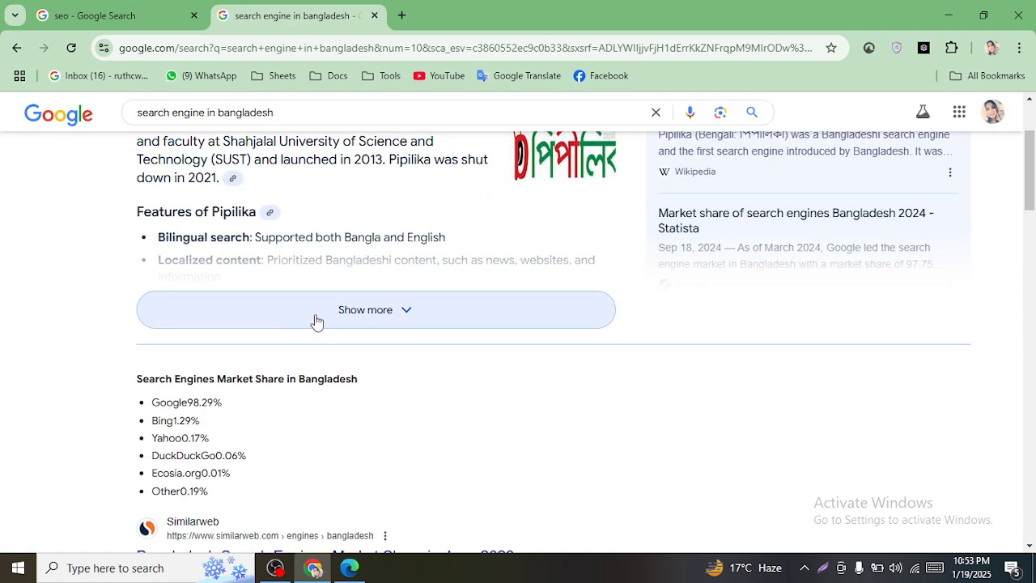
{"action": "scroll", "coordinate": [255, 364], "scroll_direction": "down", "scroll_amount": 5}
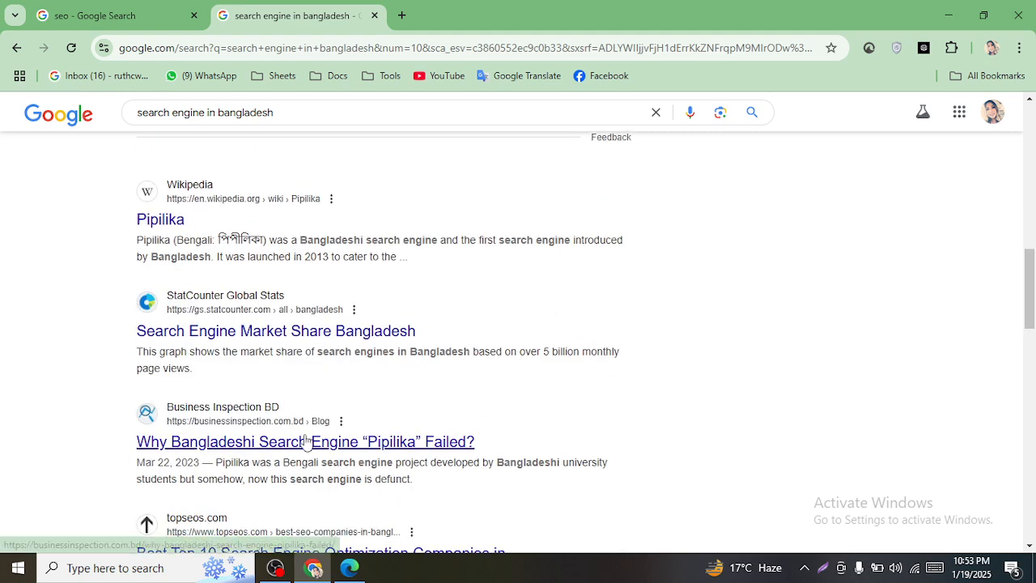
{"action": "scroll", "coordinate": [437, 356], "scroll_direction": "down", "scroll_amount": 2}
{"action": "scroll", "coordinate": [460, 335], "scroll_direction": "up", "scroll_amount": 2}
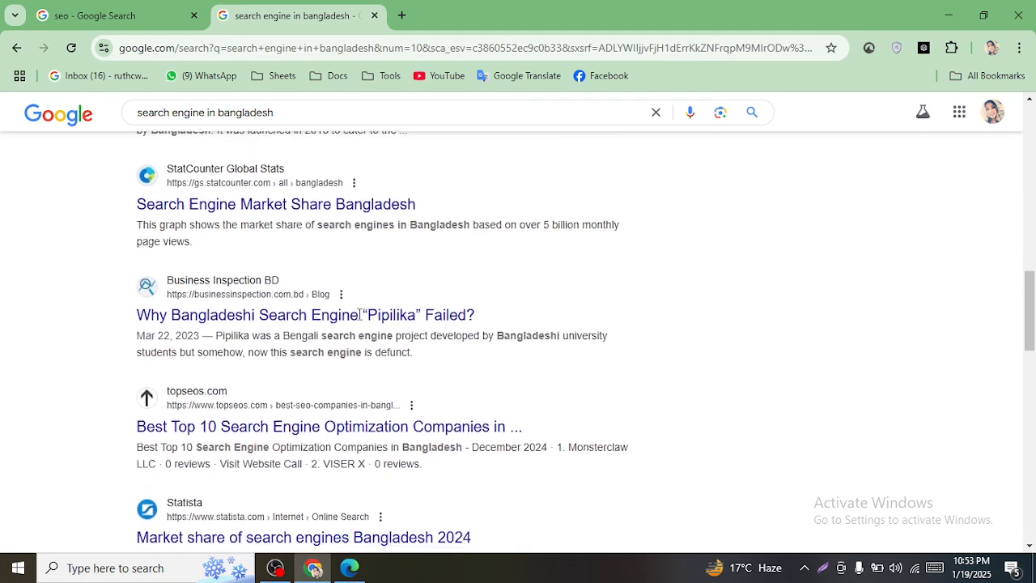
{"action": "left_click_drag", "start_coordinate": [196, 219], "coordinate": [142, 230]}
- Search Google for 'Pipilika' in a new tab, visit pipilikasoft.com, then return to the results
{"action": "right_click", "coordinate": [142, 230]}
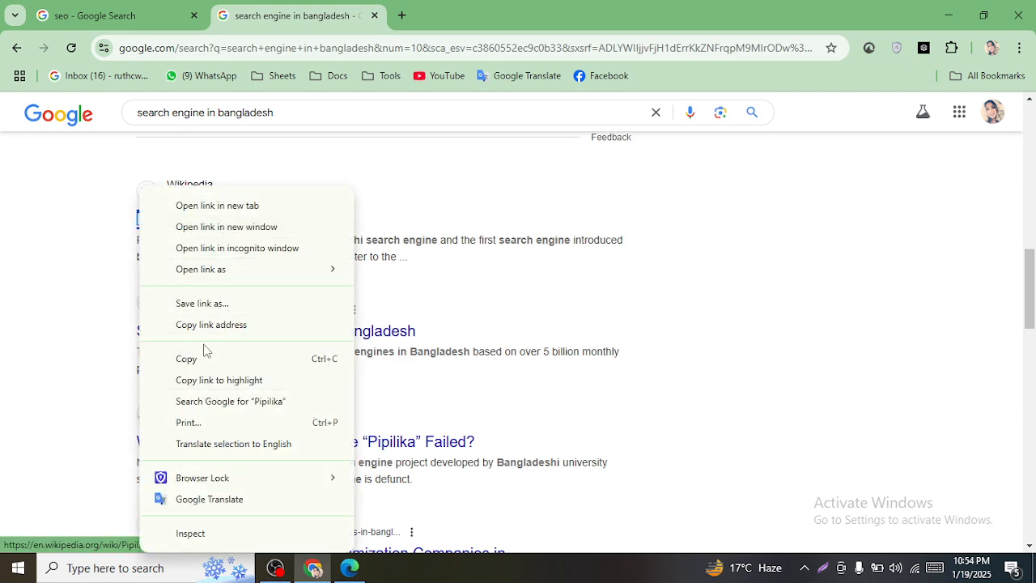
{"action": "left_click", "coordinate": [269, 401]}
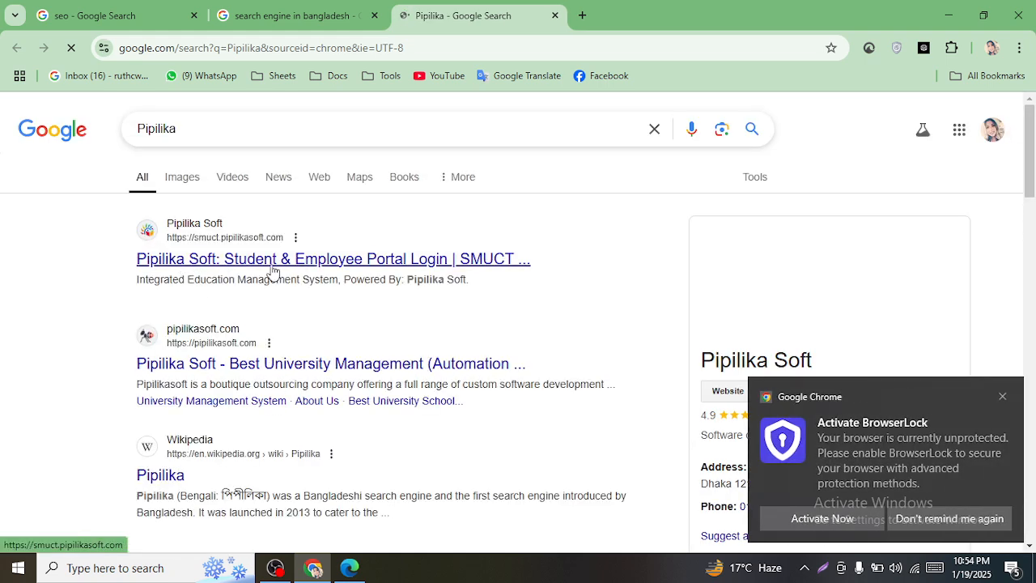
{"action": "left_click", "coordinate": [240, 364]}
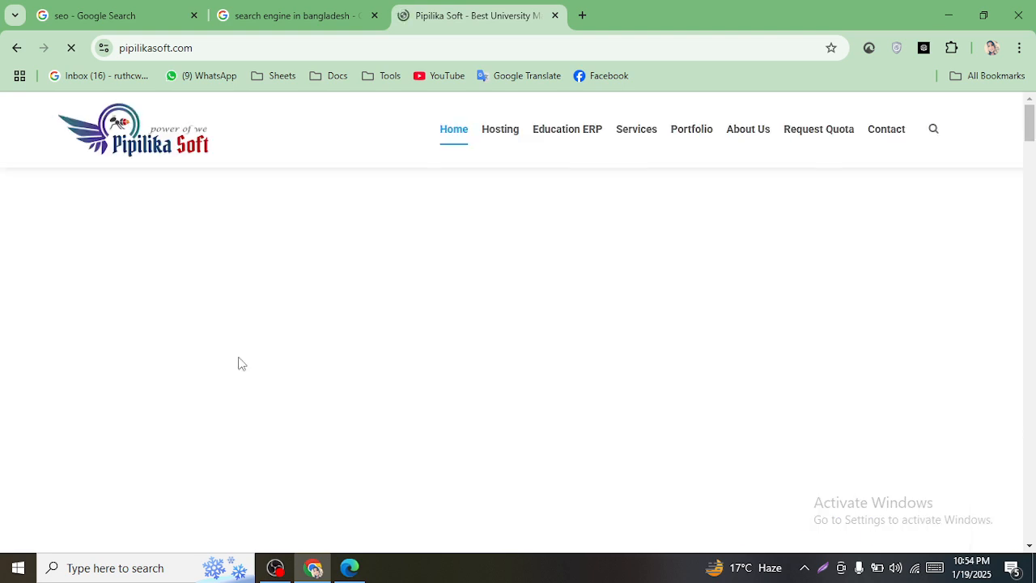
{"action": "left_click", "coordinate": [16, 48]}
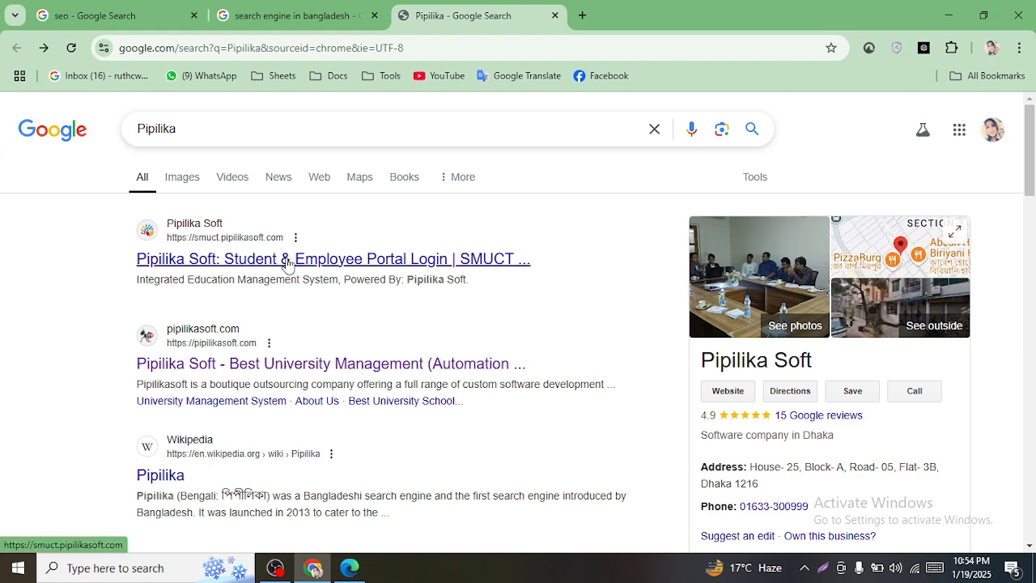
- Open the Pipilika Soft result in a background tab and view its SMUCT login page
{"action": "scroll", "coordinate": [285, 270], "scroll_direction": "down", "scroll_amount": 1}
{"action": "scroll", "coordinate": [290, 275], "scroll_direction": "down", "scroll_amount": 10}
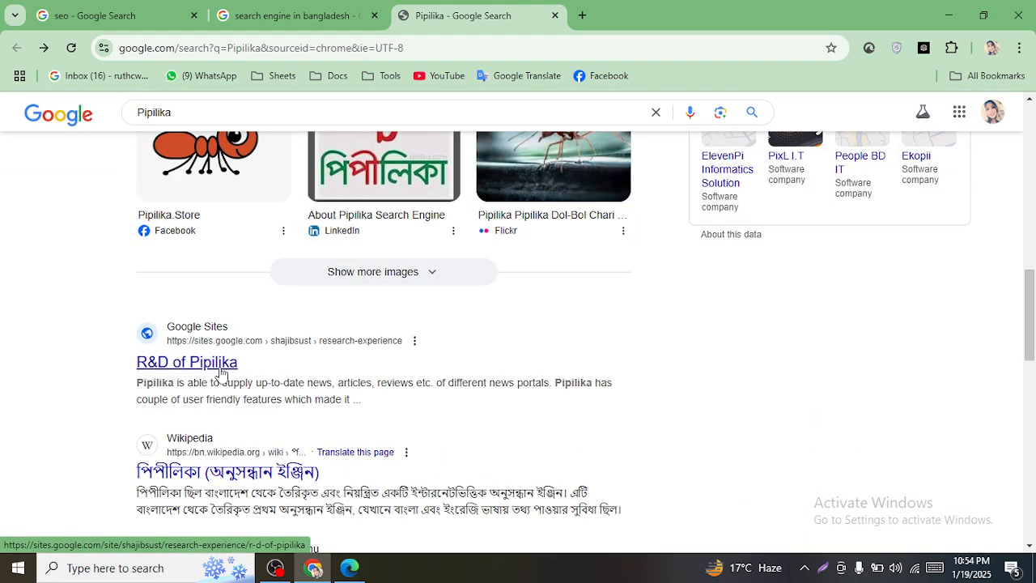
{"action": "scroll", "coordinate": [242, 469], "scroll_direction": "down", "scroll_amount": 6}
{"action": "scroll", "coordinate": [239, 436], "scroll_direction": "up", "scroll_amount": 8}
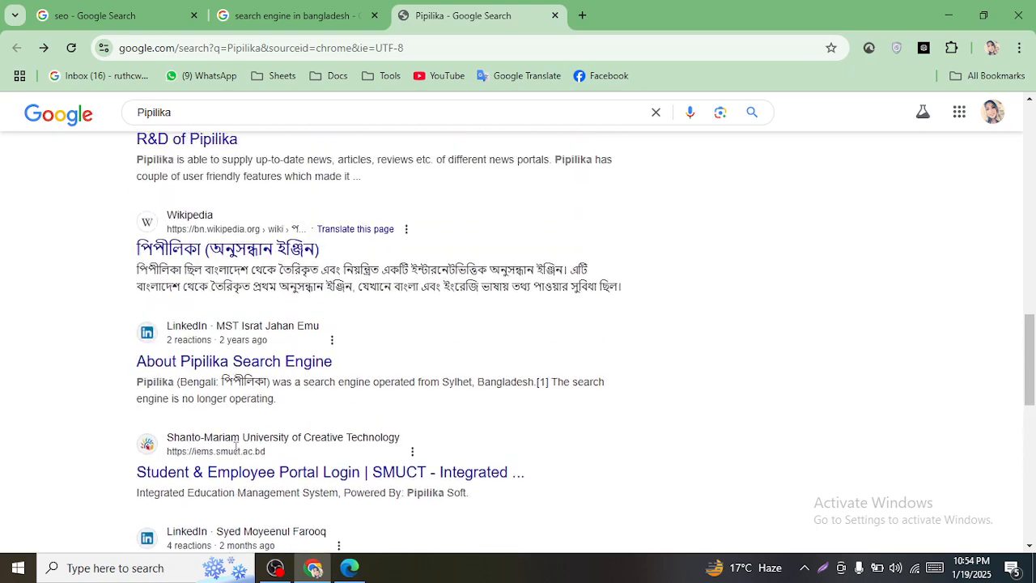
{"action": "scroll", "coordinate": [239, 436], "scroll_direction": "up", "scroll_amount": 4}
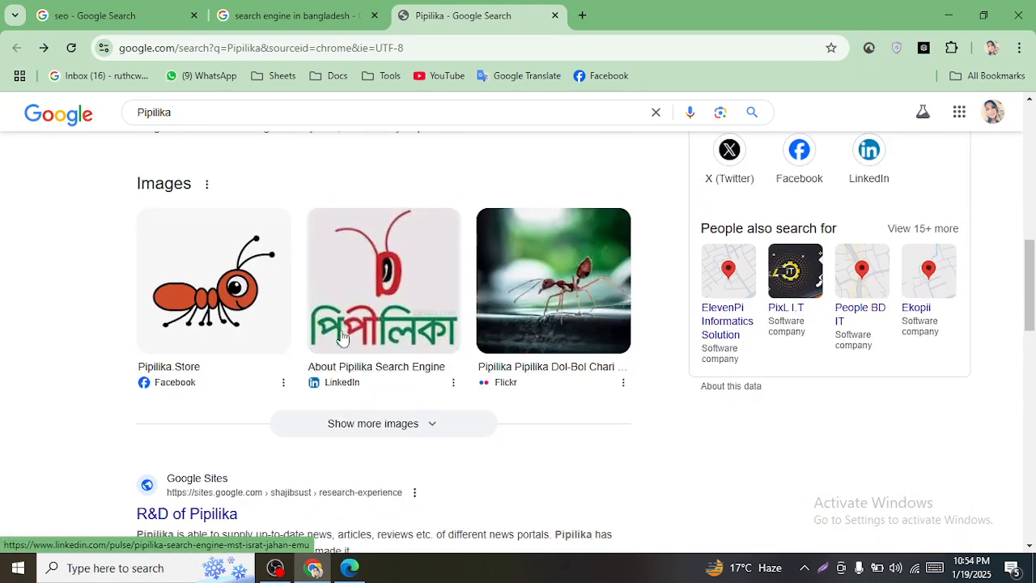
{"action": "scroll", "coordinate": [207, 365], "scroll_direction": "up", "scroll_amount": 10}
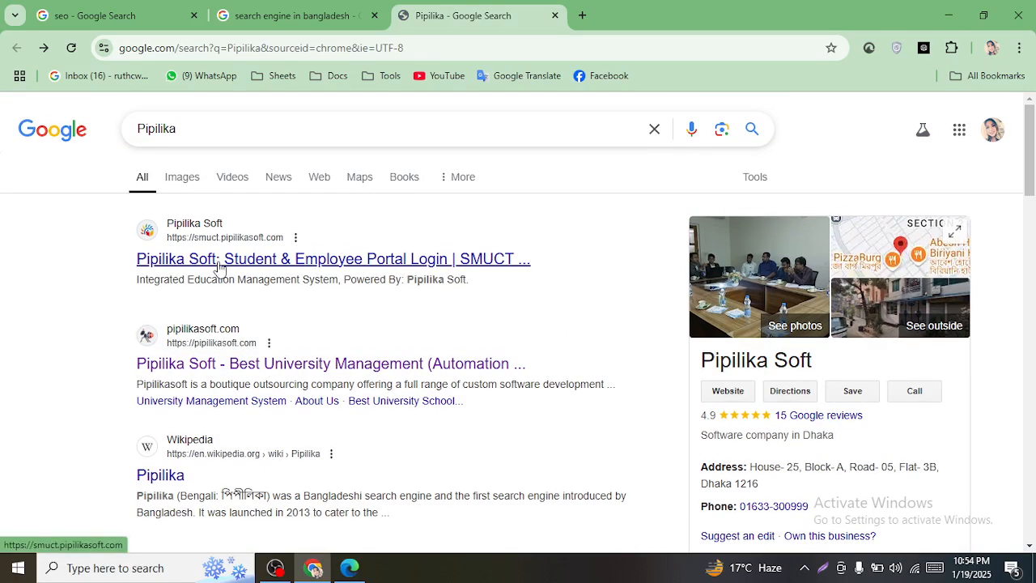
{"action": "middle_click", "coordinate": [219, 261]}
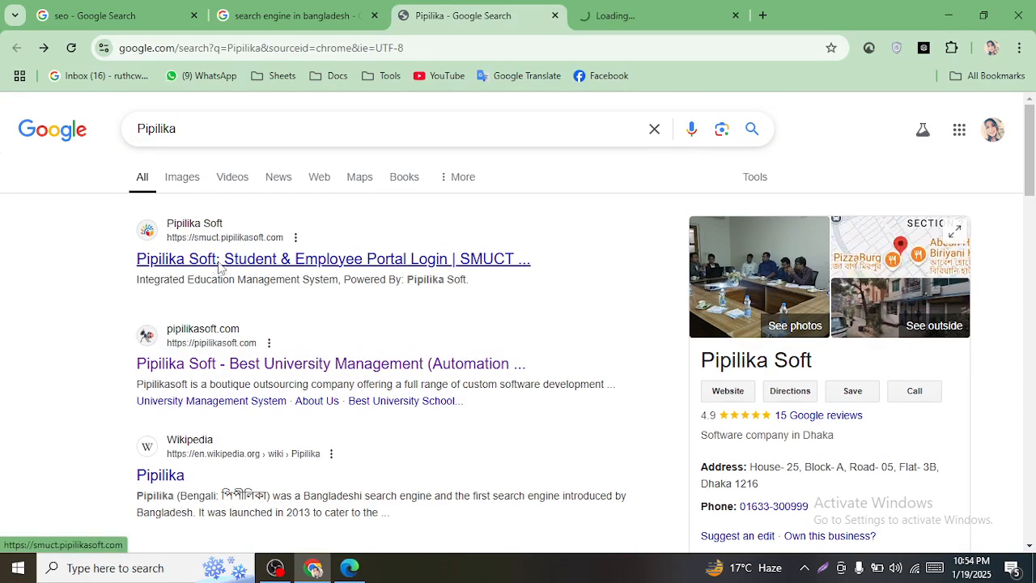
{"action": "left_click", "coordinate": [584, 8]}
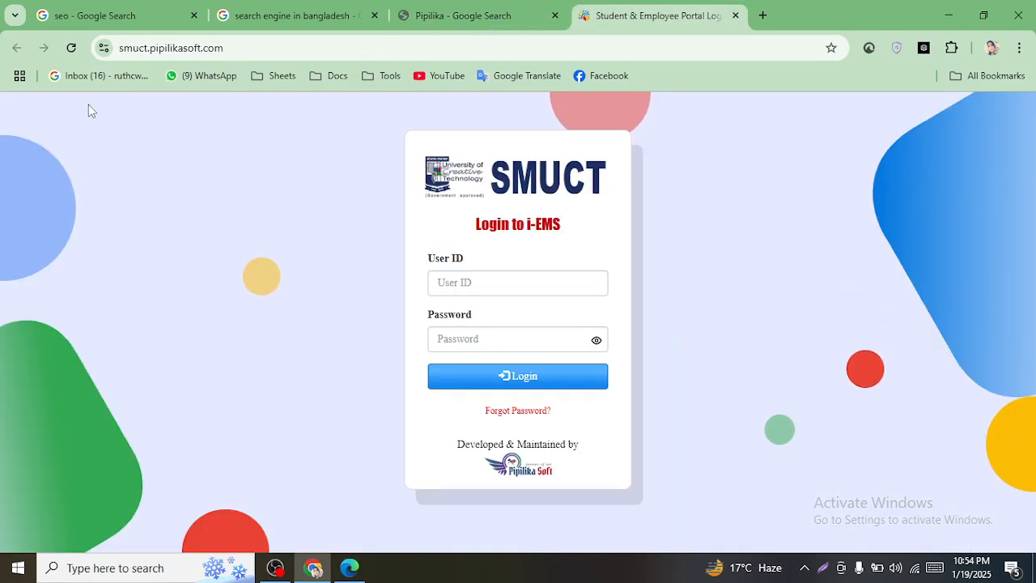
{"action": "left_click", "coordinate": [479, 10]}
- Close the Pipilika and SMUCT tabs and select the 'search engine in bangladesh' query
{"action": "left_click", "coordinate": [554, 15]}
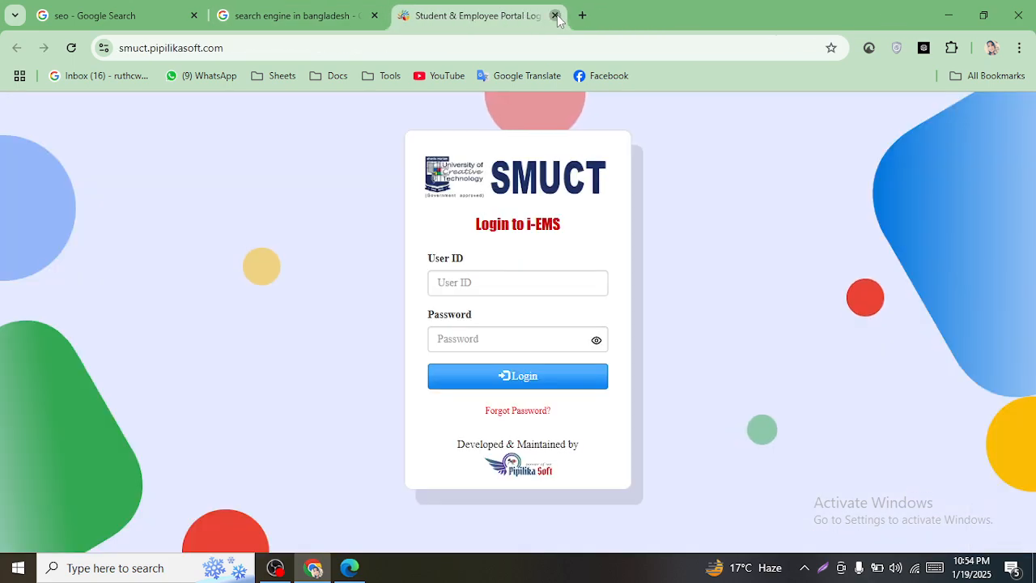
{"action": "left_click", "coordinate": [554, 15]}
{"action": "scroll", "coordinate": [181, 191], "scroll_direction": "up", "scroll_amount": 10}
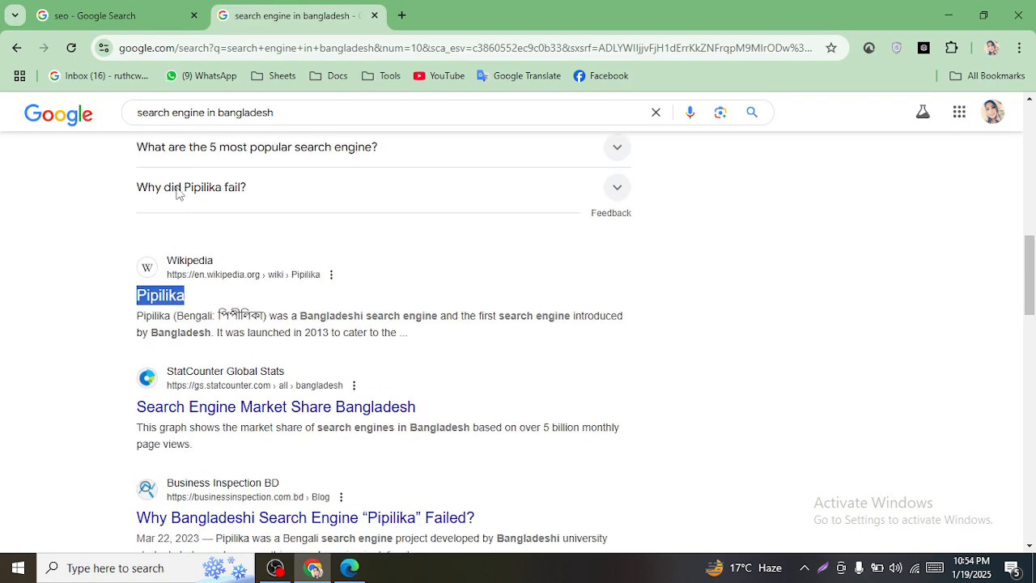
{"action": "triple_click", "coordinate": [272, 130]}
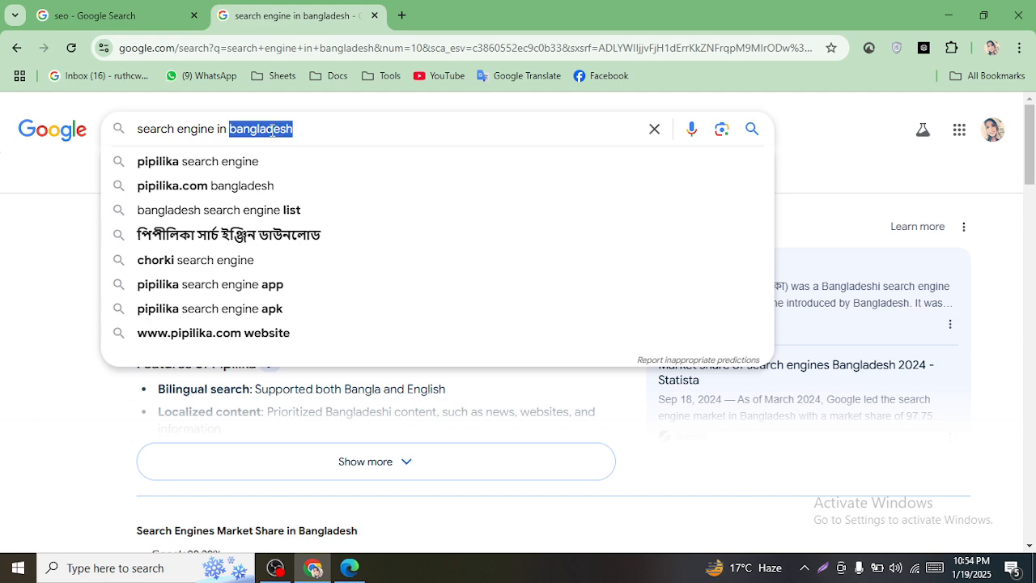
- Rerun the 'seo' search in a new tab and close the extra search tabs
{"action": "left_click", "coordinate": [401, 16]}
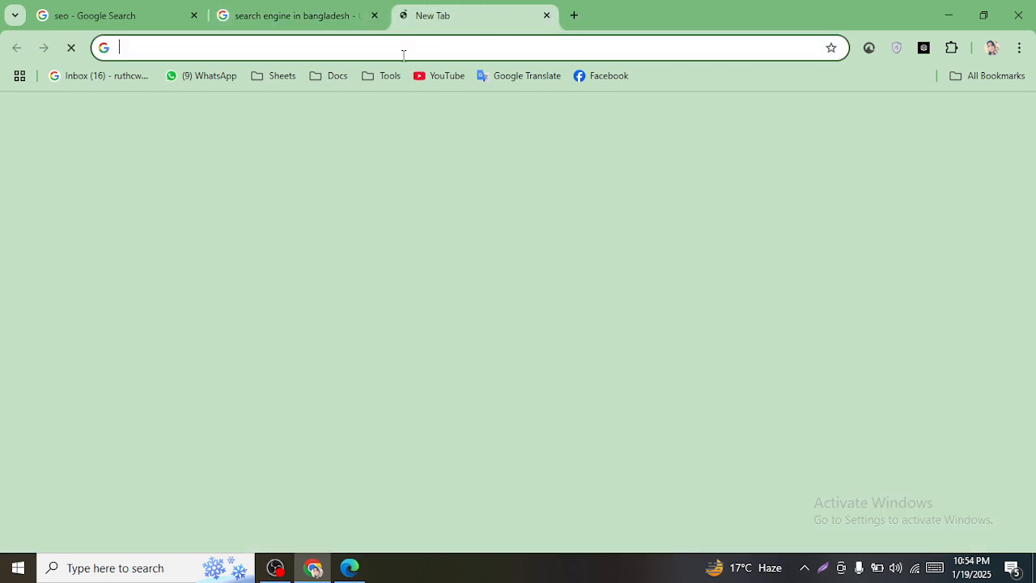
{"action": "left_click", "coordinate": [377, 320]}
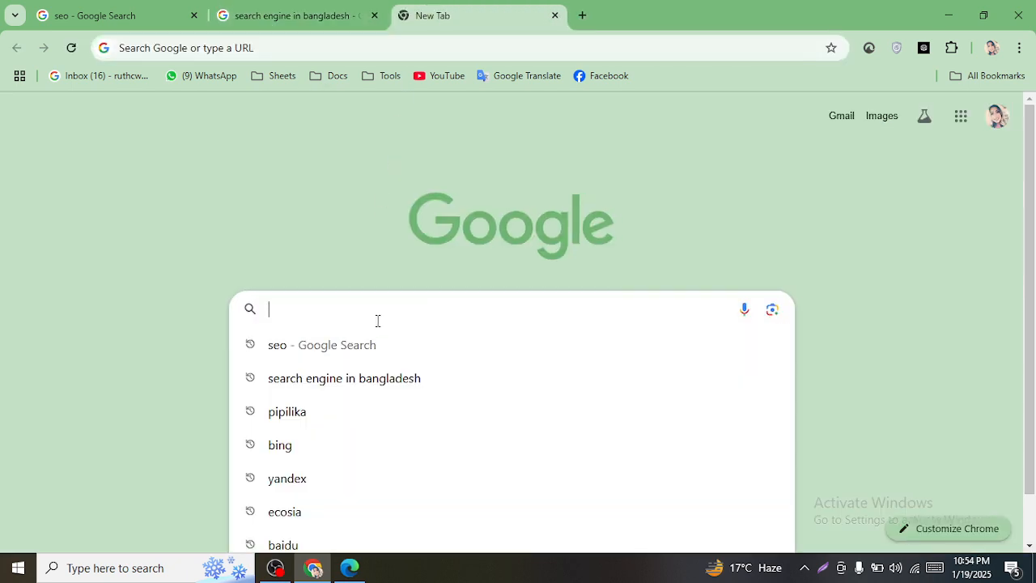
{"action": "left_click", "coordinate": [273, 345]}
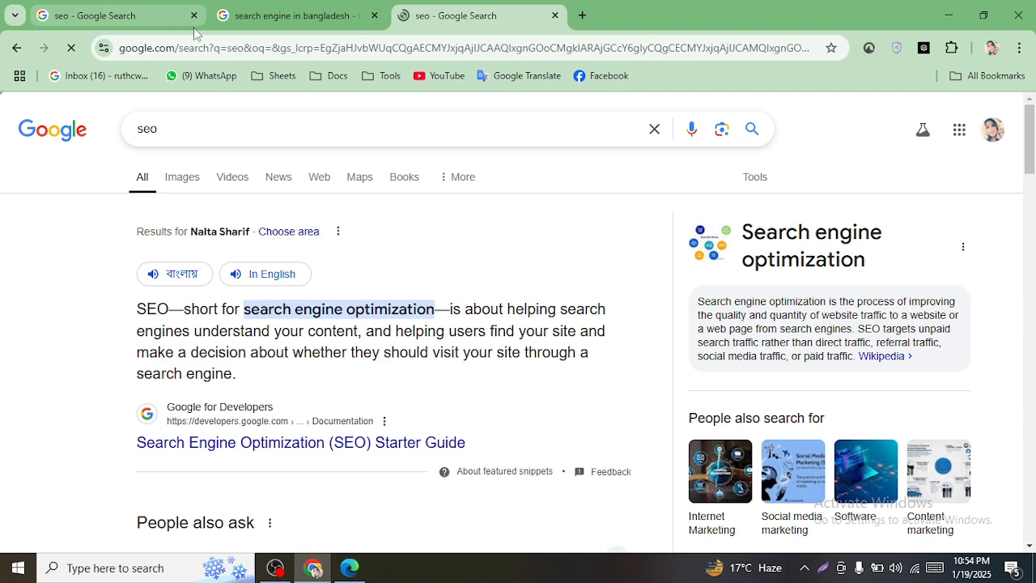
{"action": "left_click", "coordinate": [187, 21]}
{"action": "left_click", "coordinate": [193, 15]}
{"action": "left_click", "coordinate": [193, 16]}
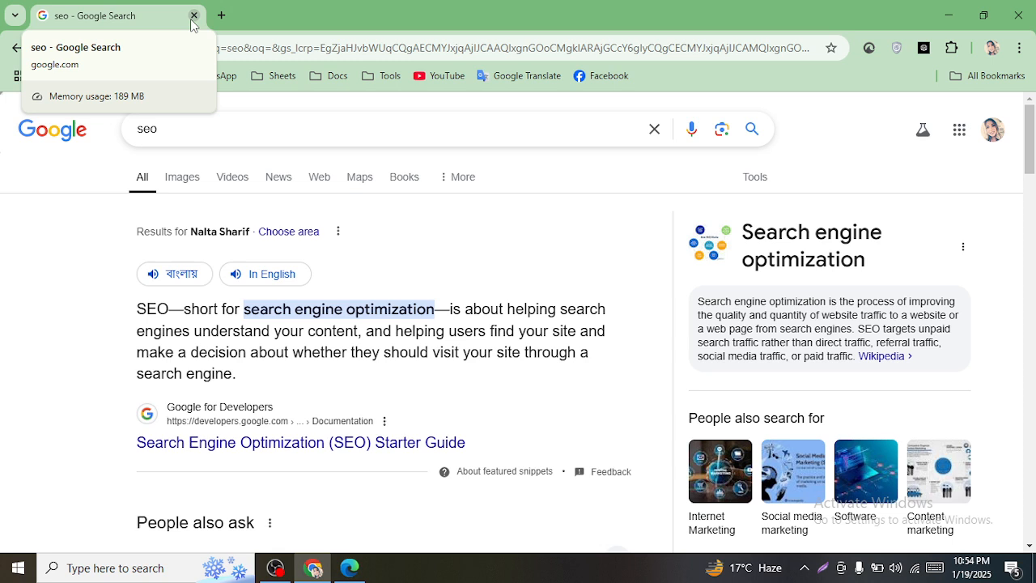
- Bring OBS Studio to the front and restore it from full screen
{"action": "left_click", "coordinate": [245, 136]}
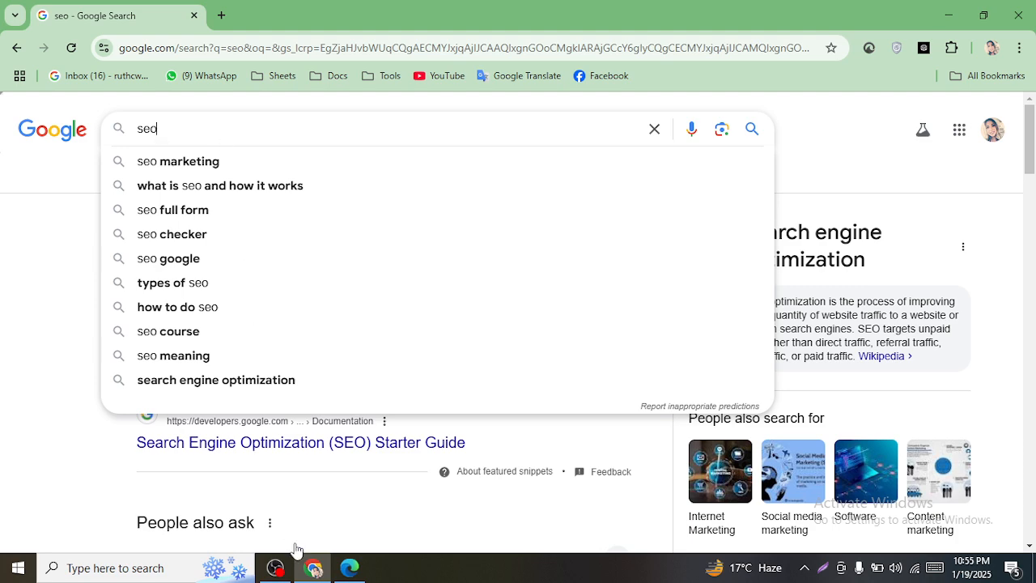
{"action": "left_click", "coordinate": [275, 566]}
{"action": "double_click", "coordinate": [607, 7]}
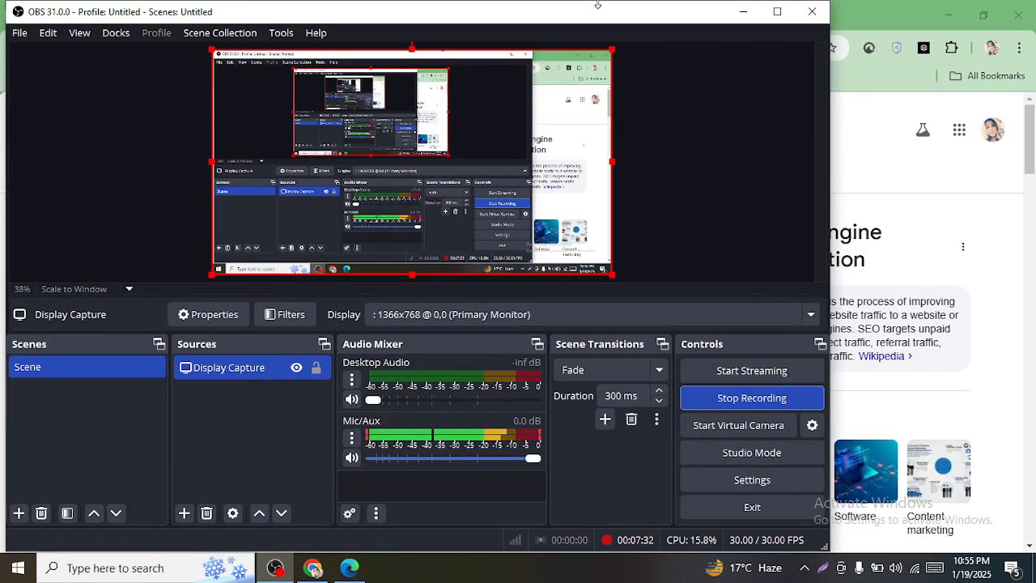
- Shrink the OBS window from its top and left edges, minimize it, and open a new Chrome tab
{"action": "left_click_drag", "start_coordinate": [629, 5], "coordinate": [642, 206]}
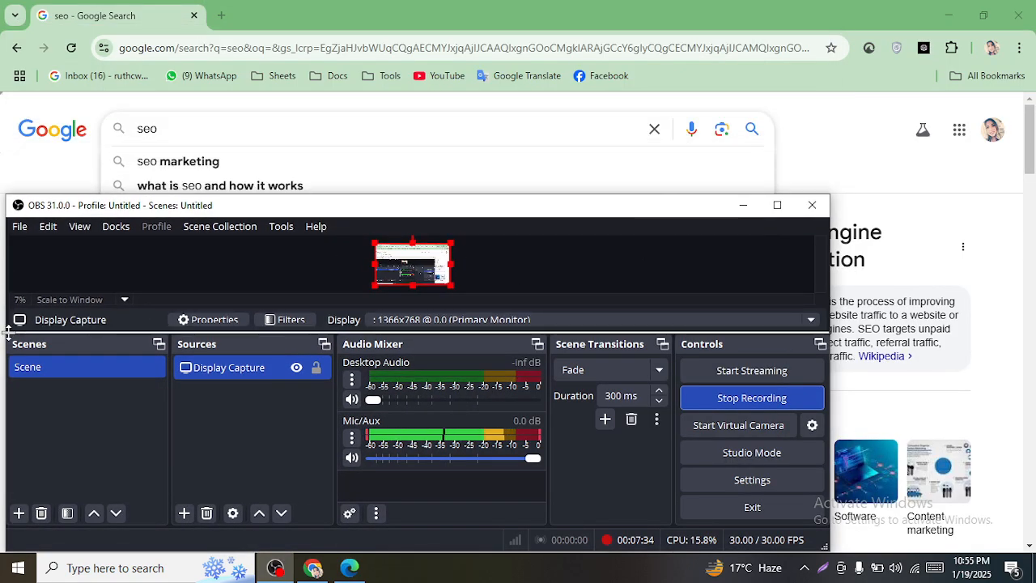
{"action": "left_click_drag", "start_coordinate": [5, 330], "coordinate": [142, 330]}
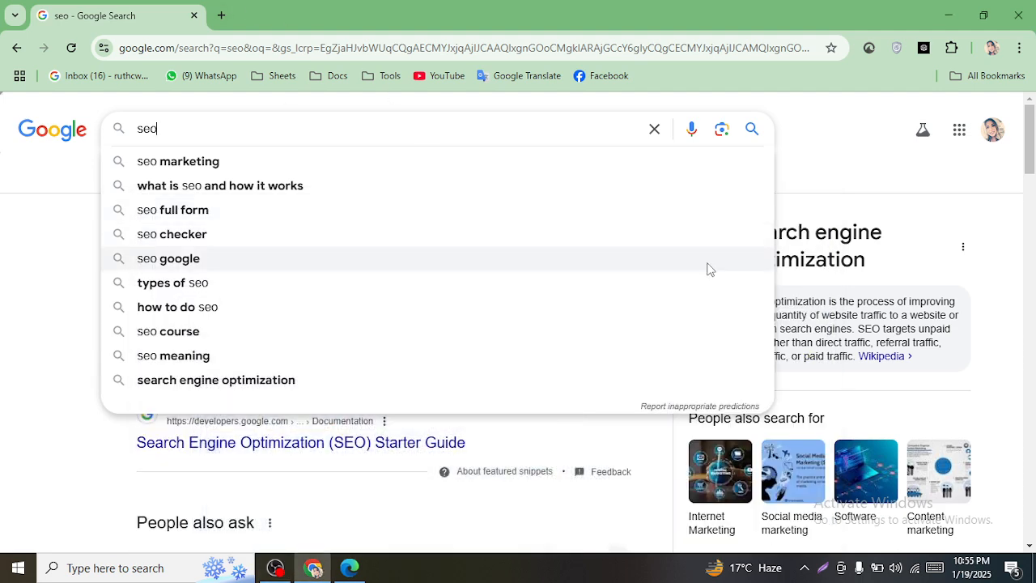
{"action": "left_click", "coordinate": [743, 204]}
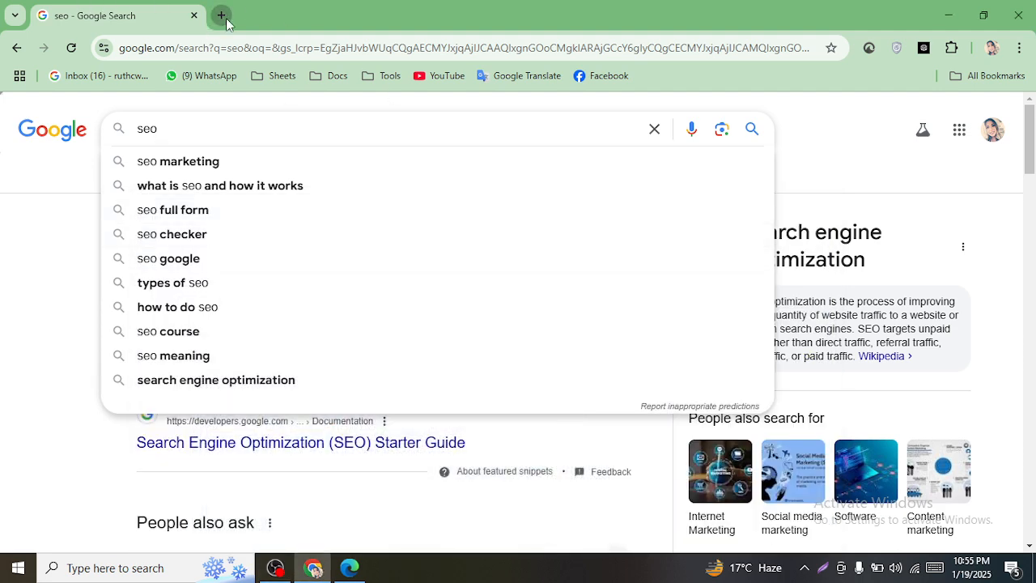
{"action": "left_click", "coordinate": [221, 15]}
- Search Google for 'digital marketing' using the typed suggestion
{"action": "left_click", "coordinate": [386, 315]}
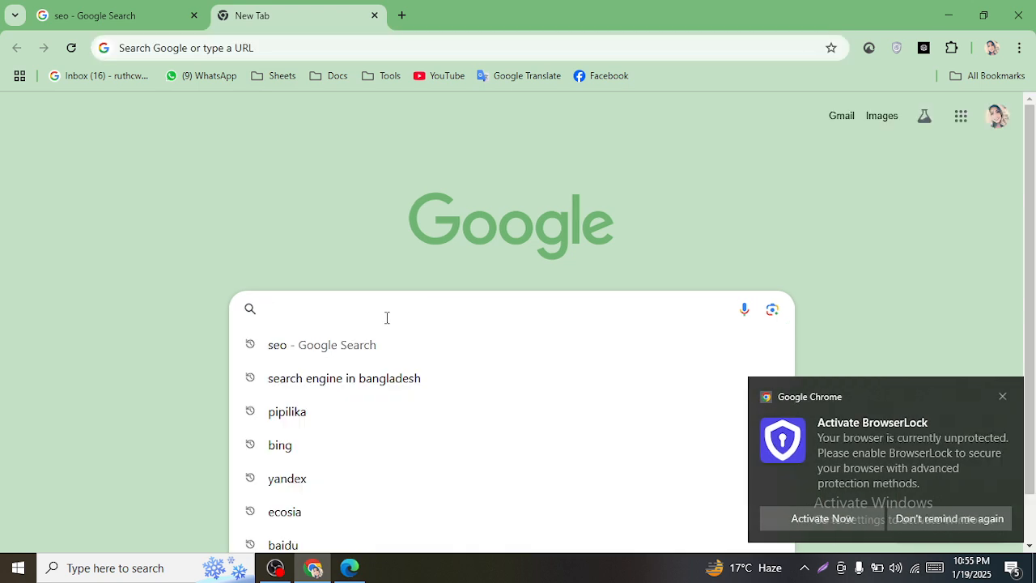
{"action": "type", "text": "di"}
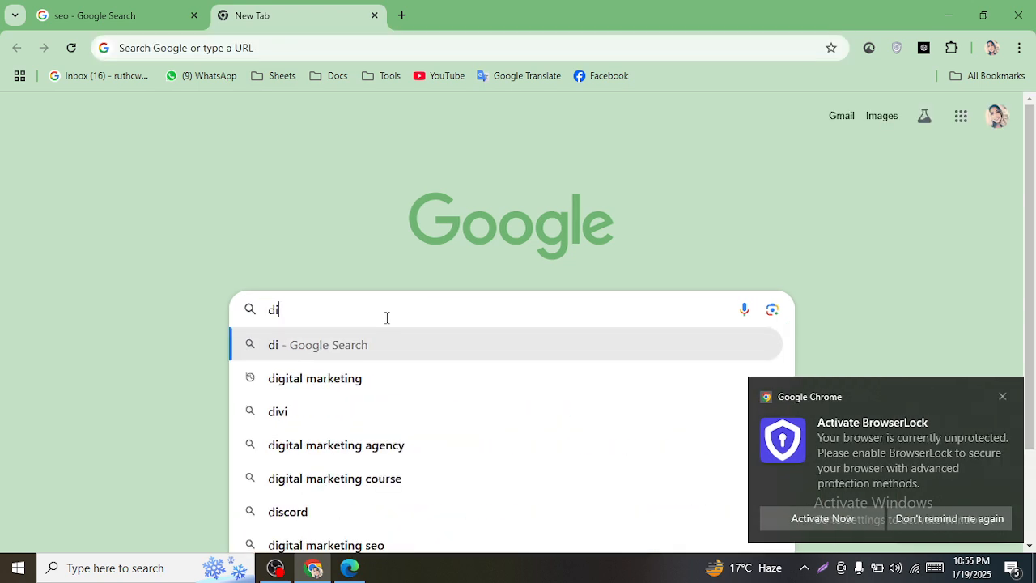
{"action": "key", "text": "Down"}
{"action": "key", "text": "Return"}
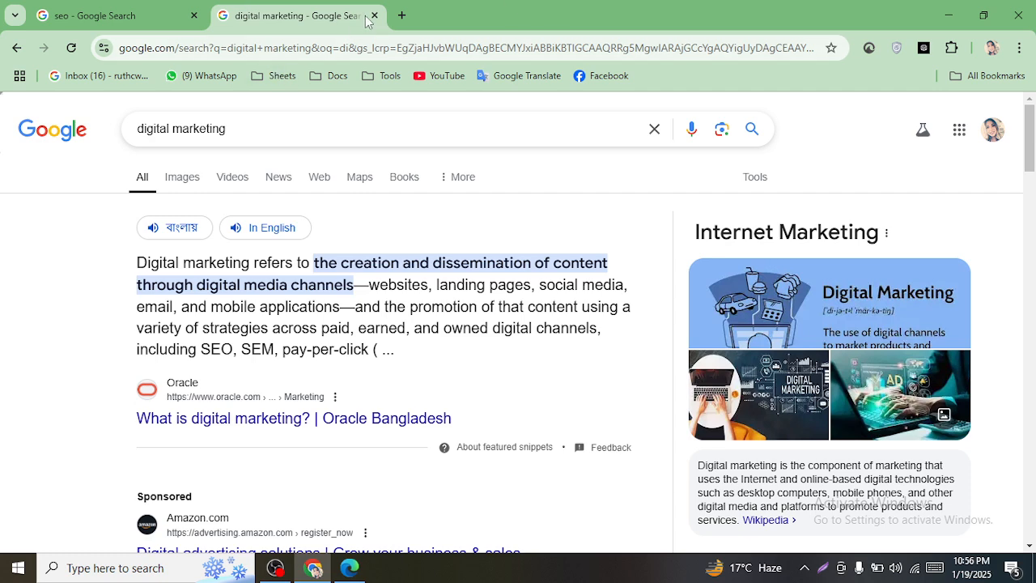
- Close the 'seo' and Browser Lock tabs, then open a new Incognito window
{"action": "left_click", "coordinate": [192, 10]}
{"action": "left_click", "coordinate": [194, 15]}
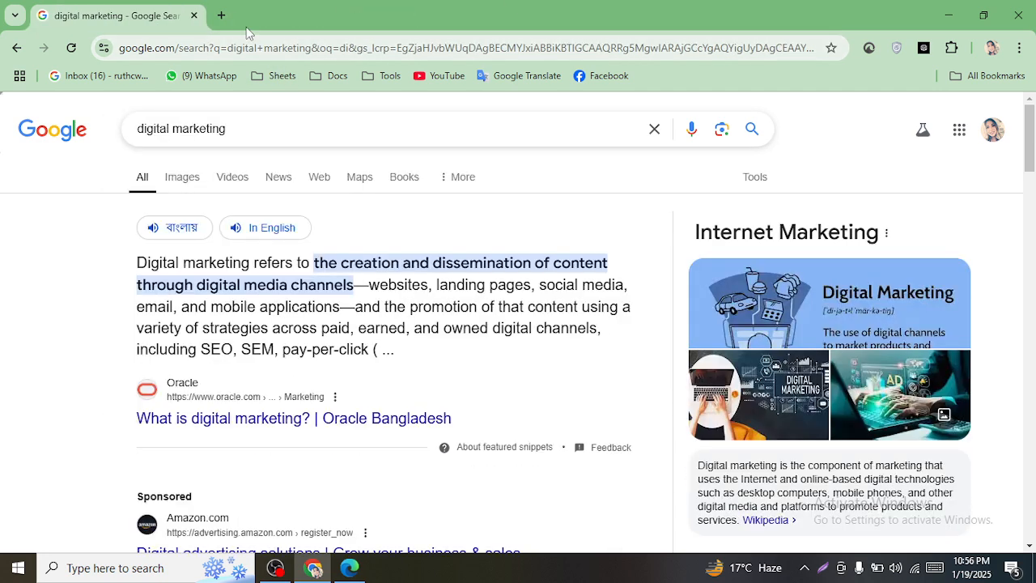
{"action": "left_click", "coordinate": [222, 15]}
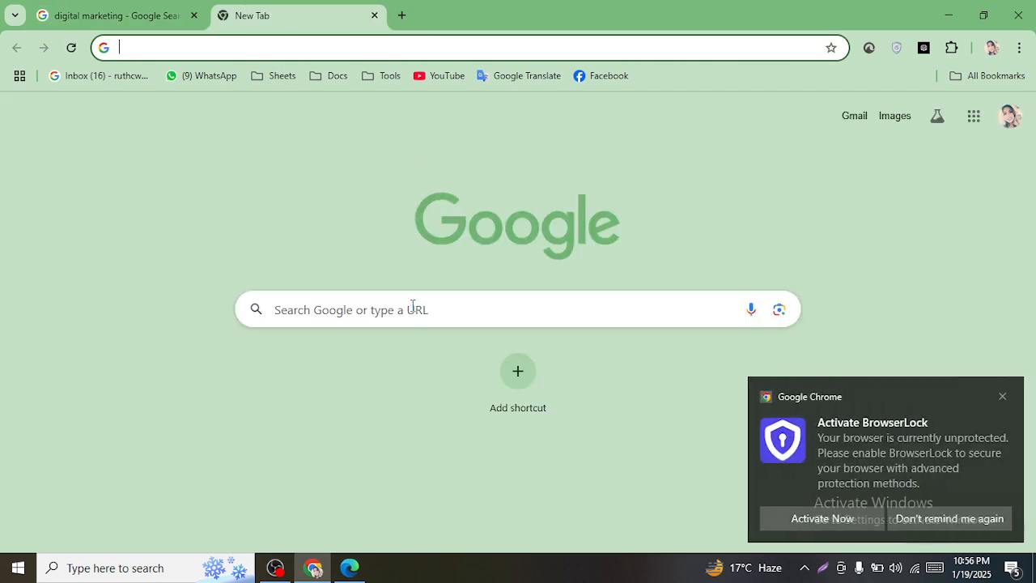
{"action": "left_click", "coordinate": [1011, 395]}
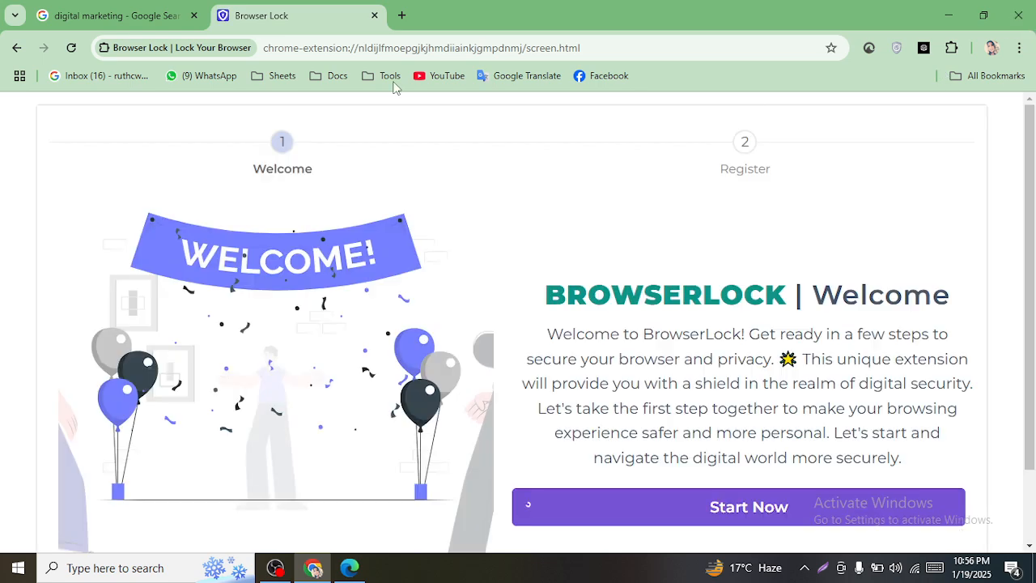
{"action": "left_click", "coordinate": [375, 15]}
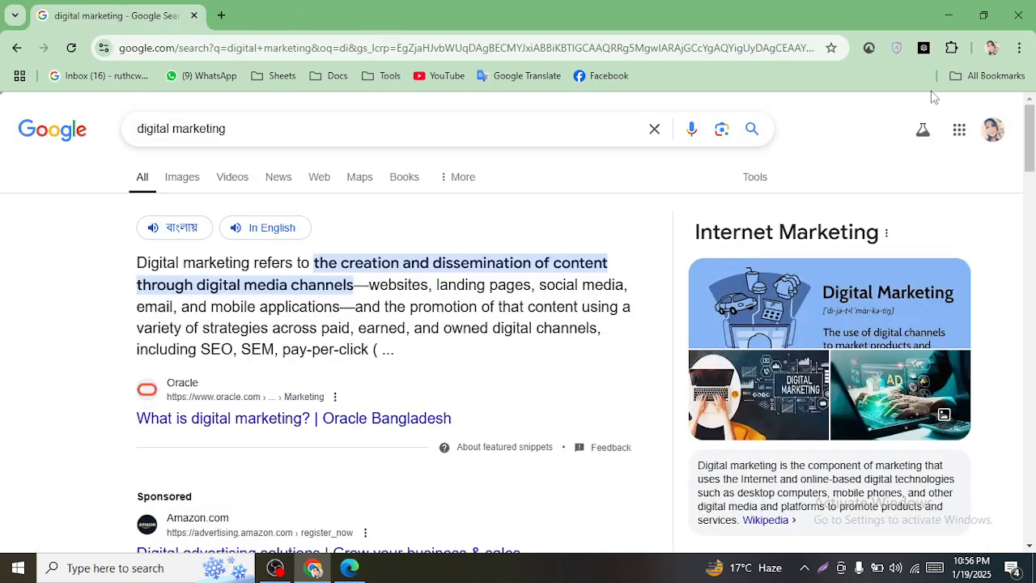
{"action": "left_click", "coordinate": [1018, 48]}
{"action": "left_click", "coordinate": [916, 165]}
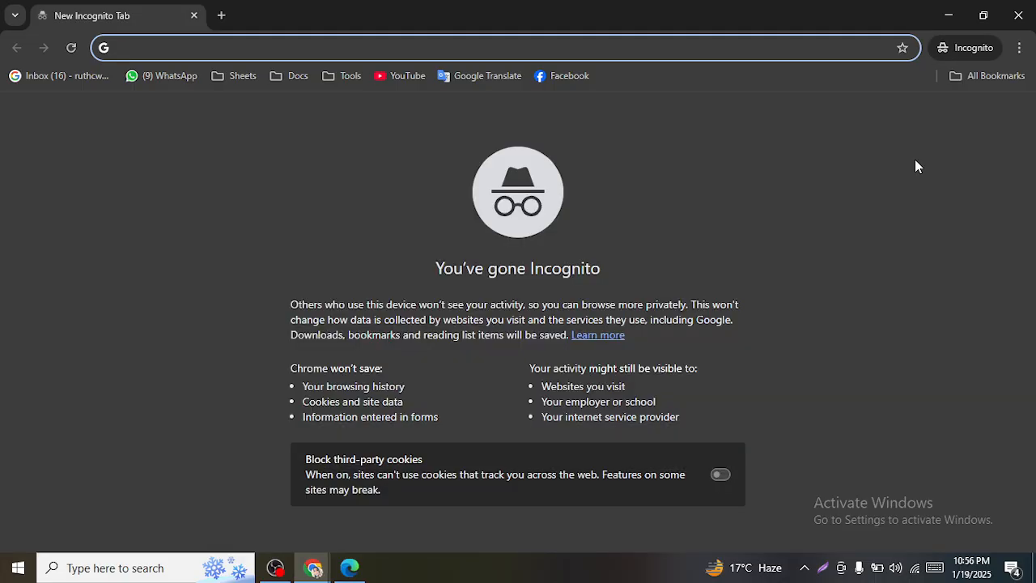
- Go to fiverr.com and search for 'keyword research' services
{"action": "type", "text": "fi"}
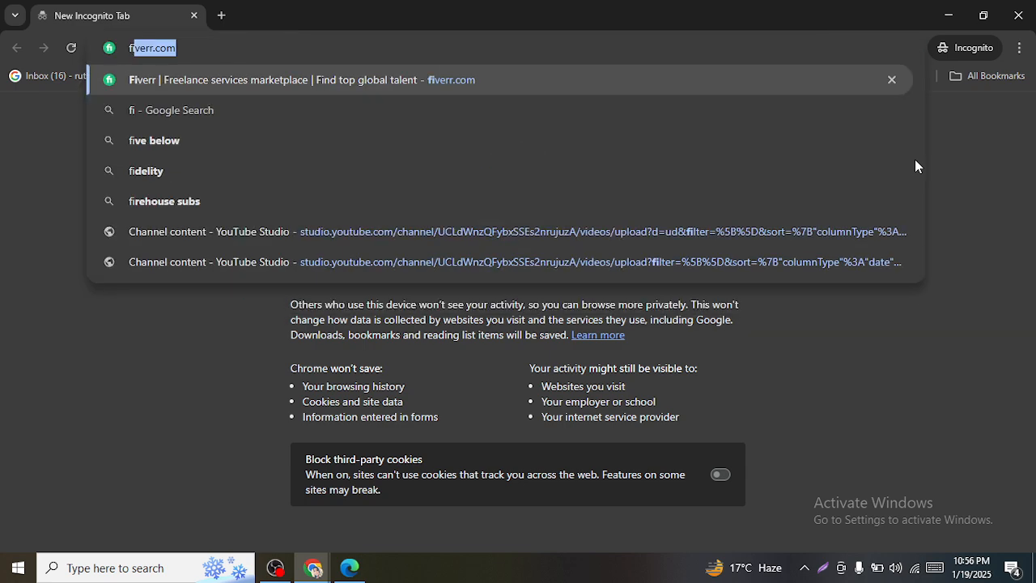
{"action": "type", "text": "verr.com"}
{"action": "key", "text": "Return"}
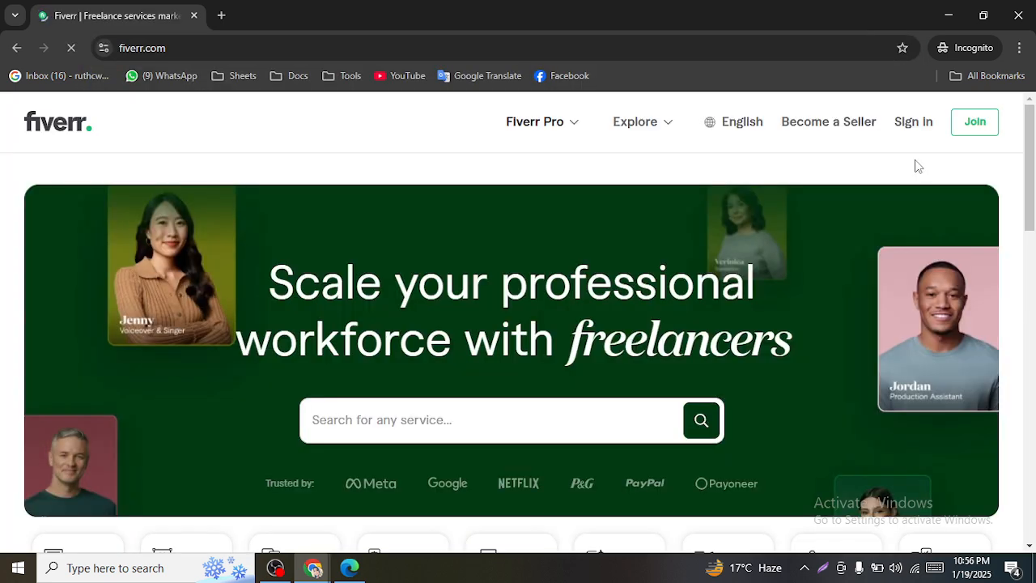
{"action": "left_click", "coordinate": [439, 428]}
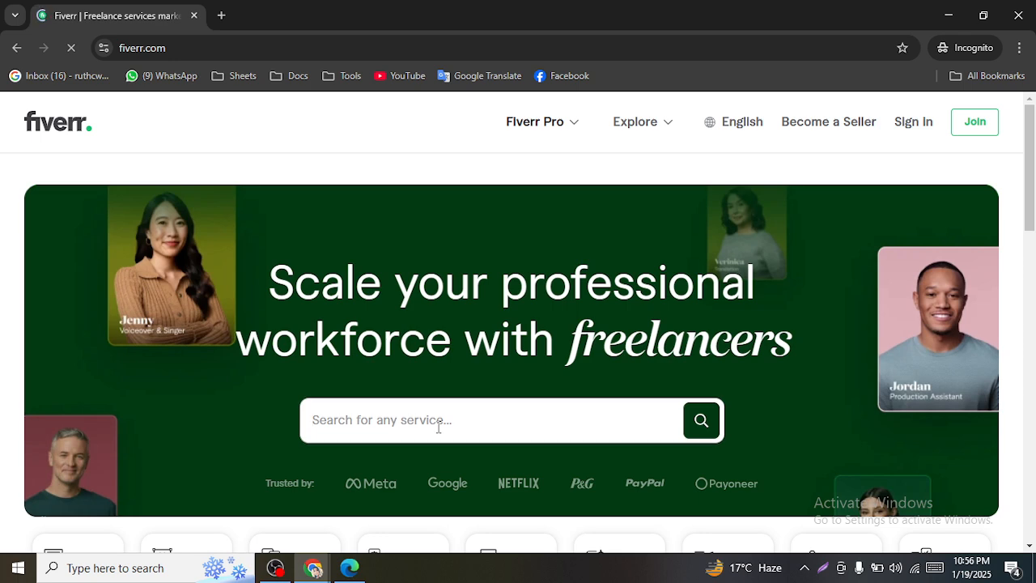
{"action": "type", "text": "ke"}
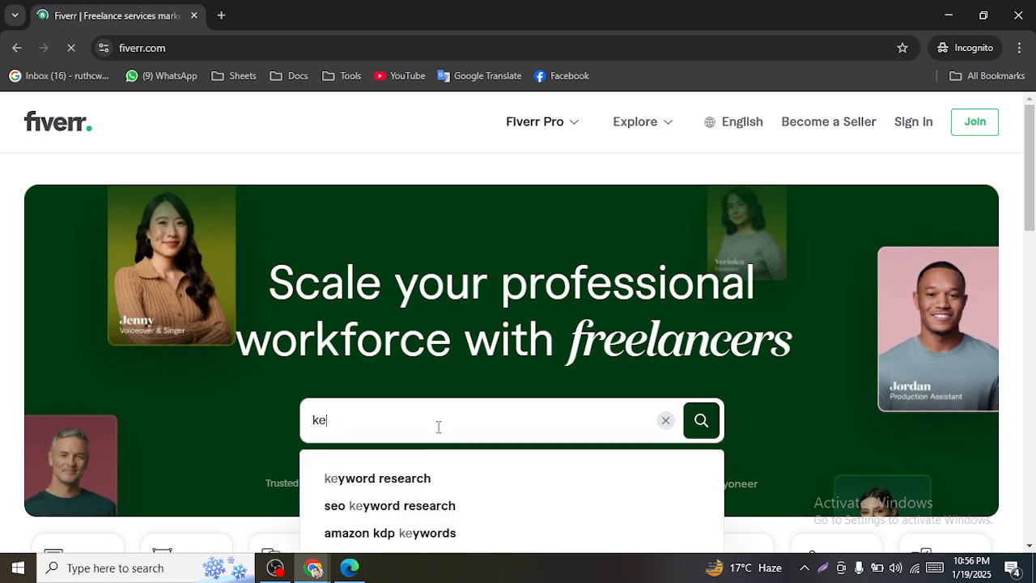
{"action": "key", "text": "Down"}
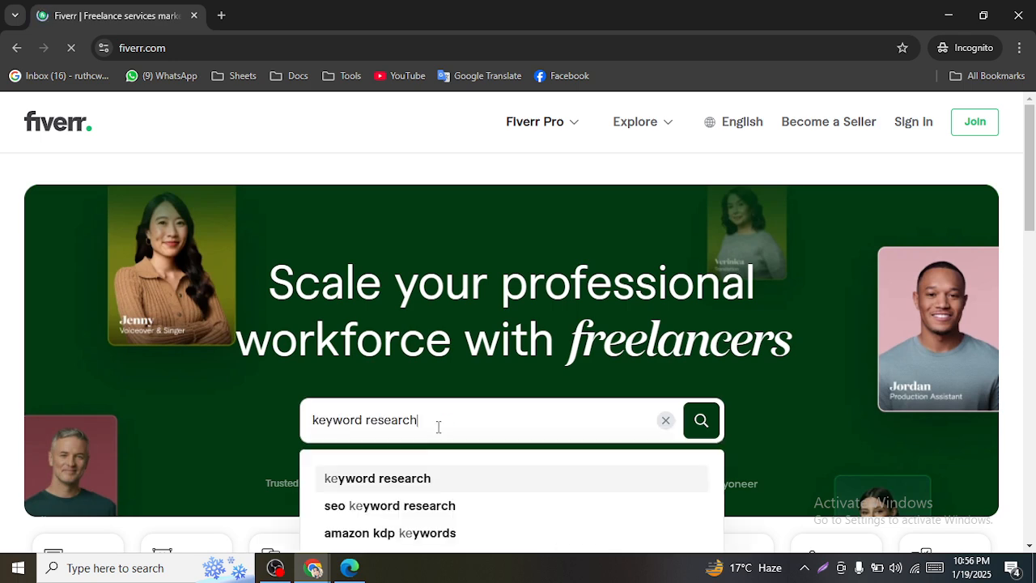
{"action": "key", "text": "Return"}
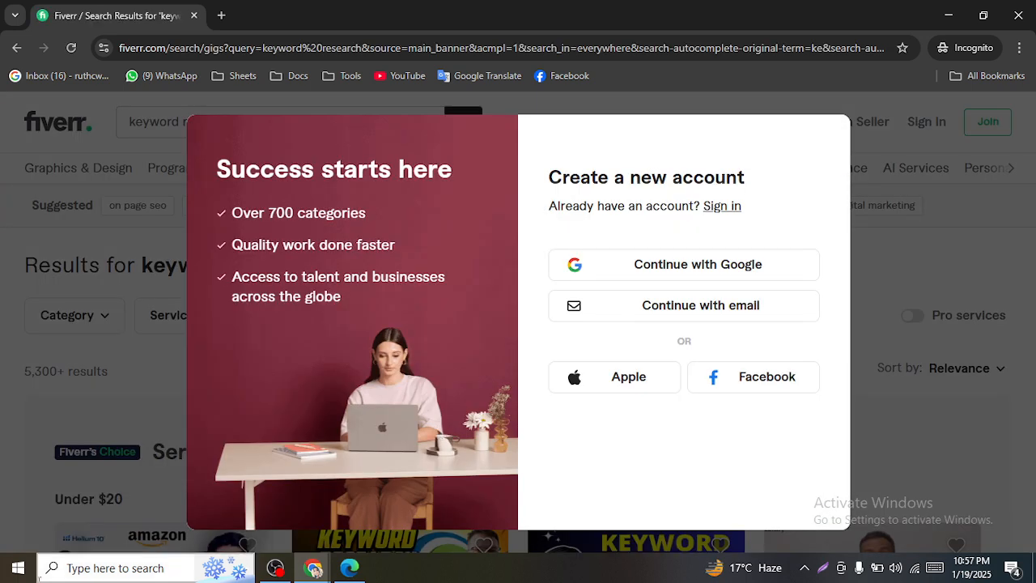
- Dismiss the sign-up popup and apply the Online Now seller availability filter
{"action": "left_click", "coordinate": [2, 382]}
{"action": "scroll", "coordinate": [97, 372], "scroll_direction": "down", "scroll_amount": 3}
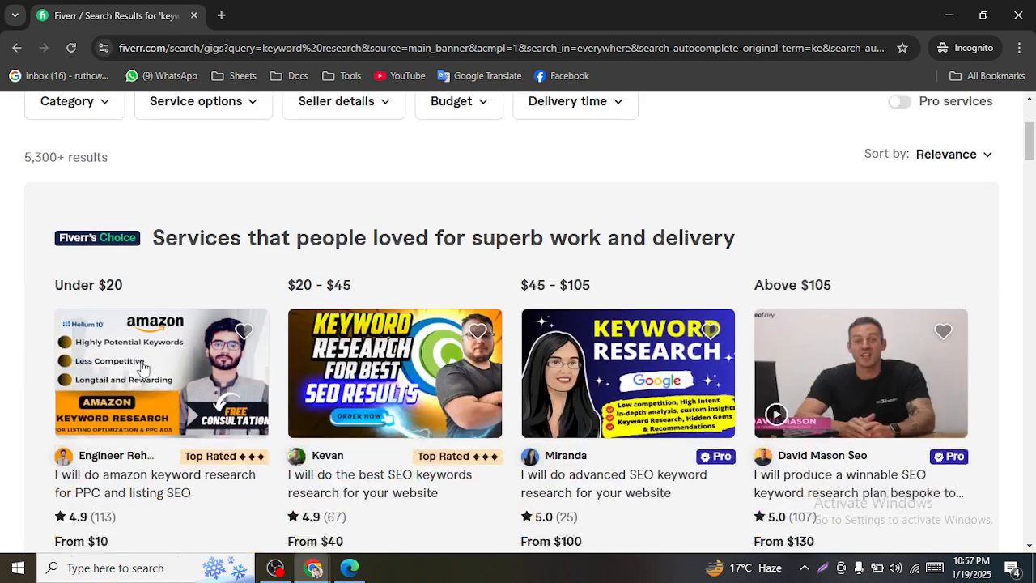
{"action": "scroll", "coordinate": [150, 358], "scroll_direction": "up", "scroll_amount": 3}
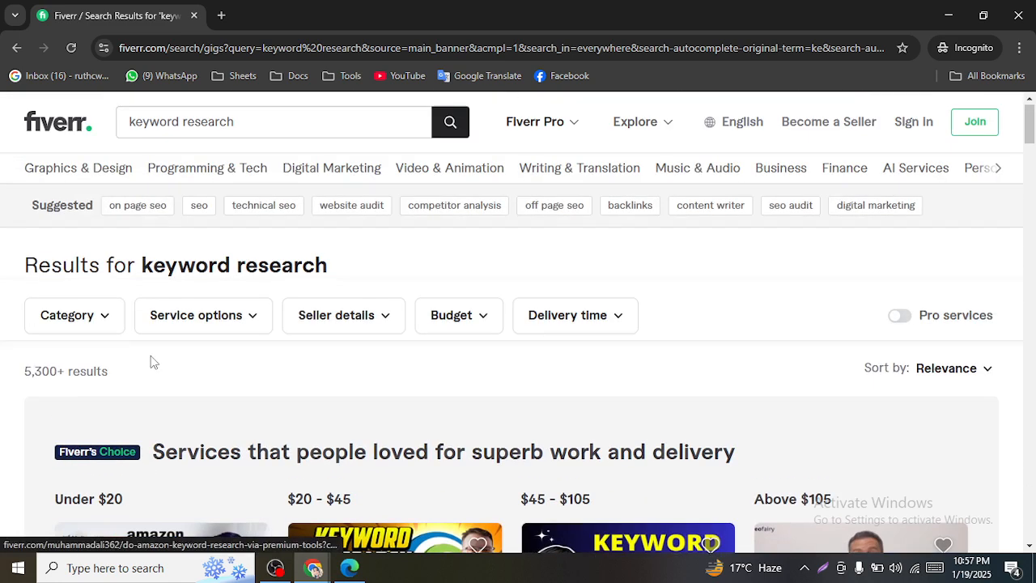
{"action": "left_click", "coordinate": [337, 317]}
{"action": "scroll", "coordinate": [373, 328], "scroll_direction": "down", "scroll_amount": 1}
{"action": "scroll", "coordinate": [385, 347], "scroll_direction": "down", "scroll_amount": 2}
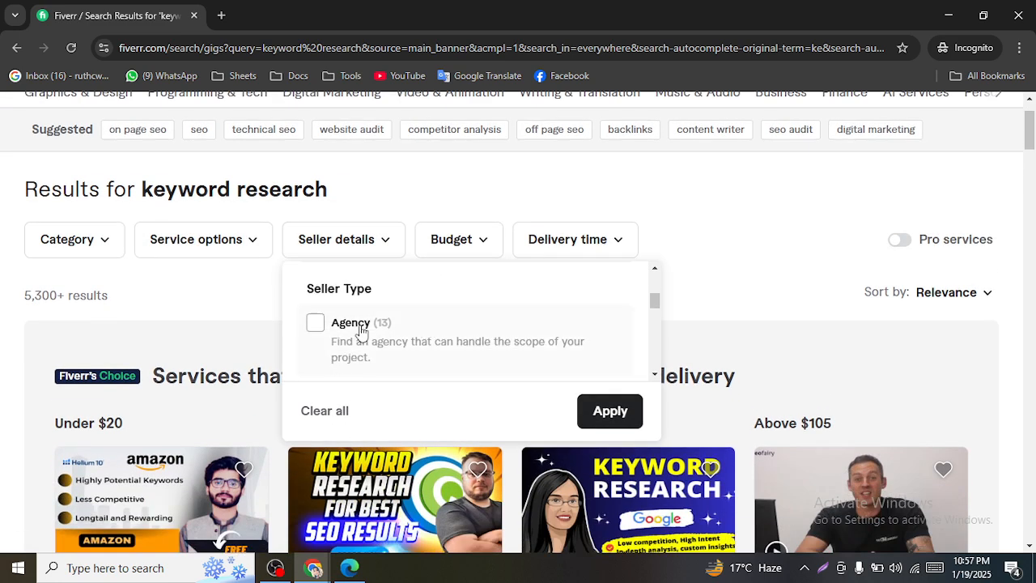
{"action": "scroll", "coordinate": [359, 330], "scroll_direction": "up", "scroll_amount": 1}
{"action": "scroll", "coordinate": [367, 323], "scroll_direction": "down", "scroll_amount": 2}
{"action": "scroll", "coordinate": [391, 336], "scroll_direction": "up", "scroll_amount": 1}
{"action": "scroll", "coordinate": [421, 340], "scroll_direction": "down", "scroll_amount": 1}
{"action": "scroll", "coordinate": [393, 335], "scroll_direction": "down", "scroll_amount": 3}
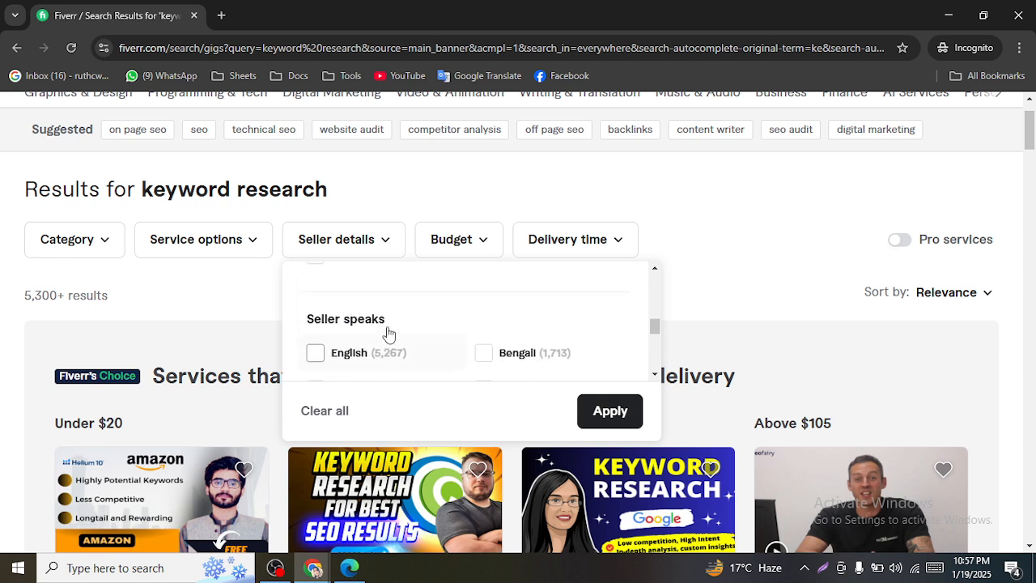
{"action": "scroll", "coordinate": [388, 333], "scroll_direction": "up", "scroll_amount": 3}
{"action": "left_click", "coordinate": [315, 377]}
{"action": "scroll", "coordinate": [381, 377], "scroll_direction": "down", "scroll_amount": 1}
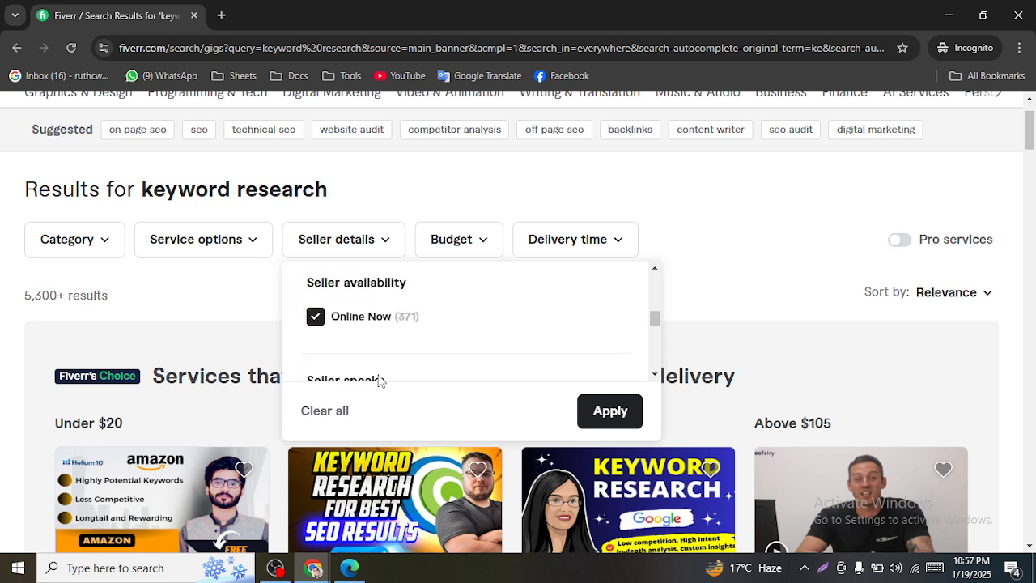
{"action": "left_click", "coordinate": [611, 414]}
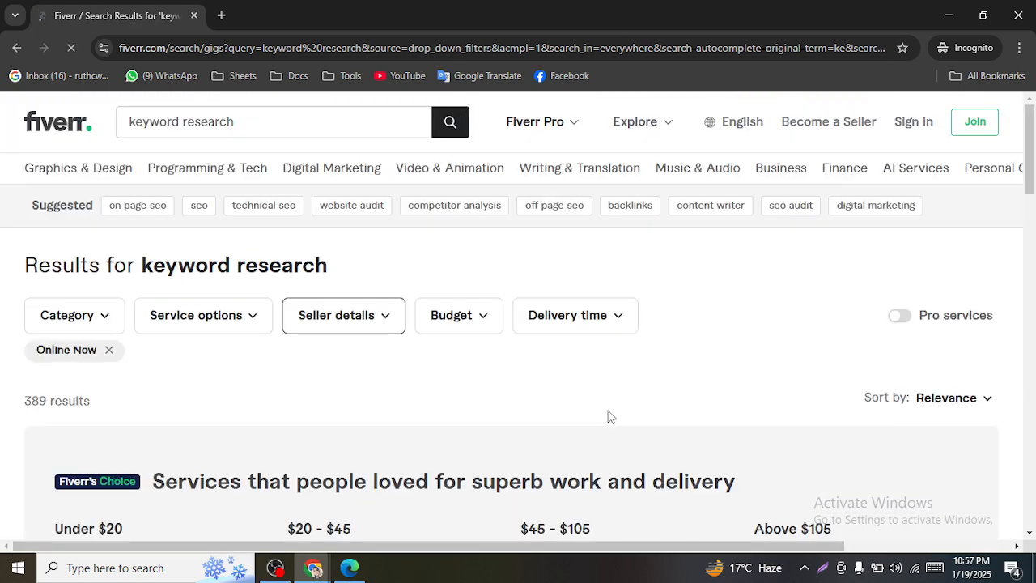
- Open the ahrefs, advanced SEO, best SEO keywords and one more gig in new tabs
{"action": "scroll", "coordinate": [1033, 176], "scroll_direction": "down", "scroll_amount": 2}
{"action": "scroll", "coordinate": [1032, 176], "scroll_direction": "down", "scroll_amount": 5}
{"action": "scroll", "coordinate": [1032, 161], "scroll_direction": "up", "scroll_amount": 6}
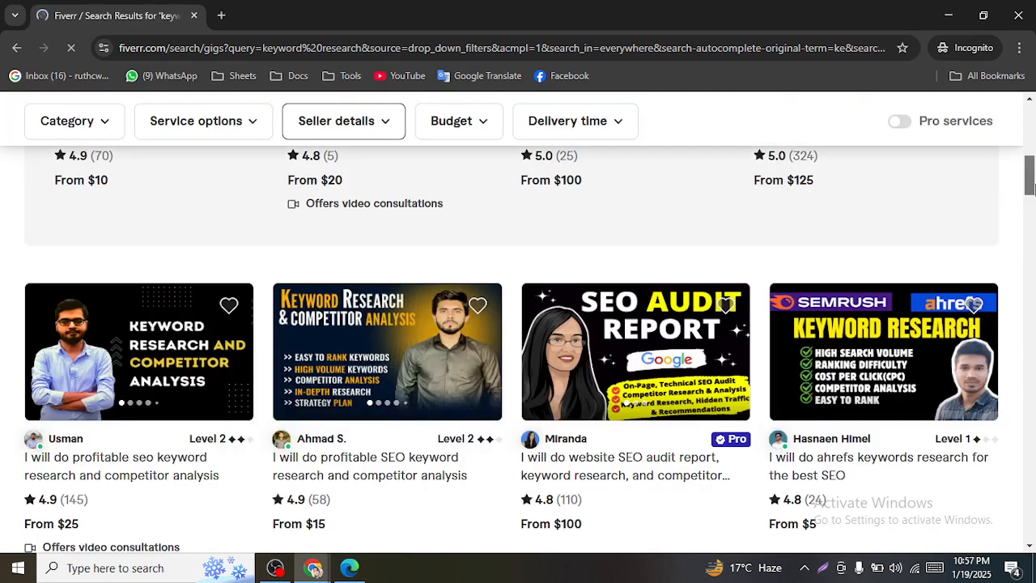
{"action": "scroll", "coordinate": [1032, 144], "scroll_direction": "down", "scroll_amount": 3}
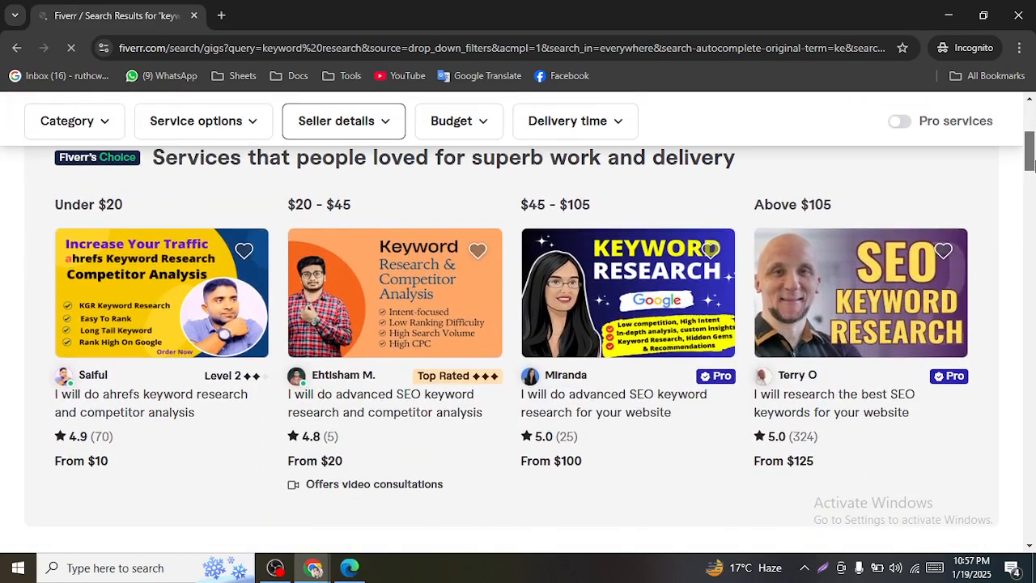
{"action": "left_click", "coordinate": [154, 413]}
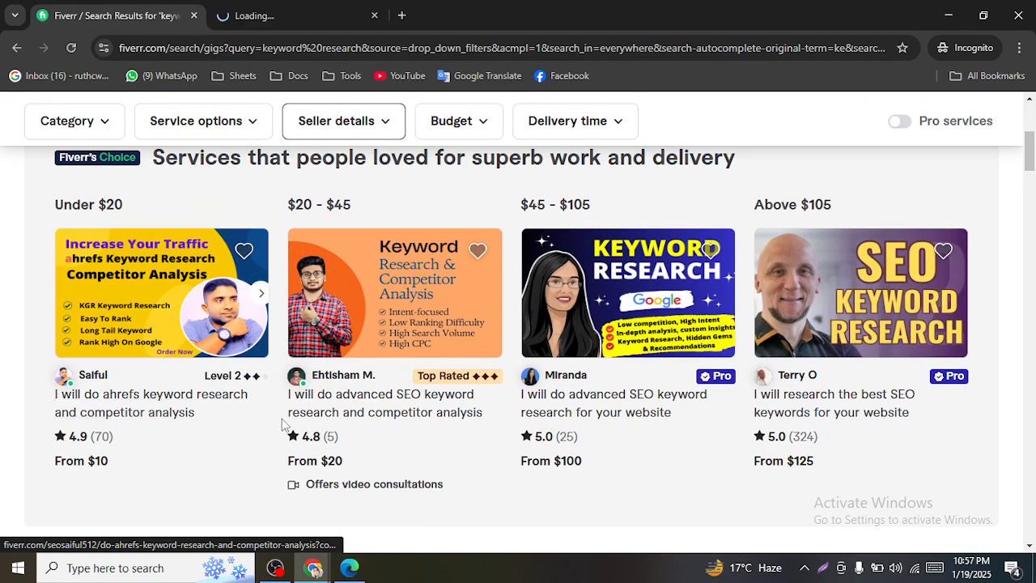
{"action": "left_click", "coordinate": [370, 409]}
{"action": "left_click", "coordinate": [588, 407]}
{"action": "left_click", "coordinate": [842, 409]}
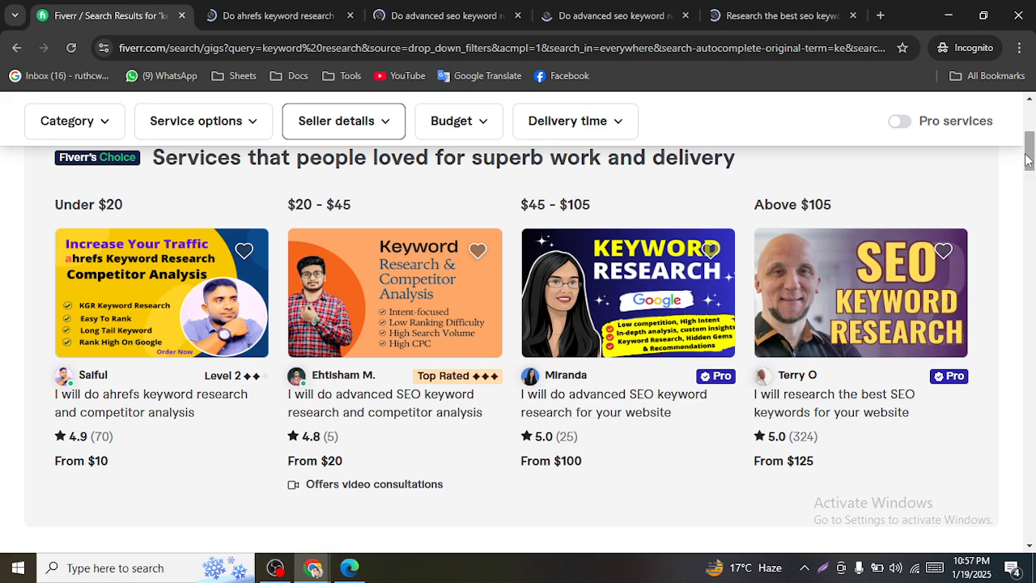
- Open both profitable SEO gigs and the ahrefs keywords research gig in tabs, then view the first
{"action": "left_click_drag", "start_coordinate": [1032, 159], "coordinate": [1034, 190]}
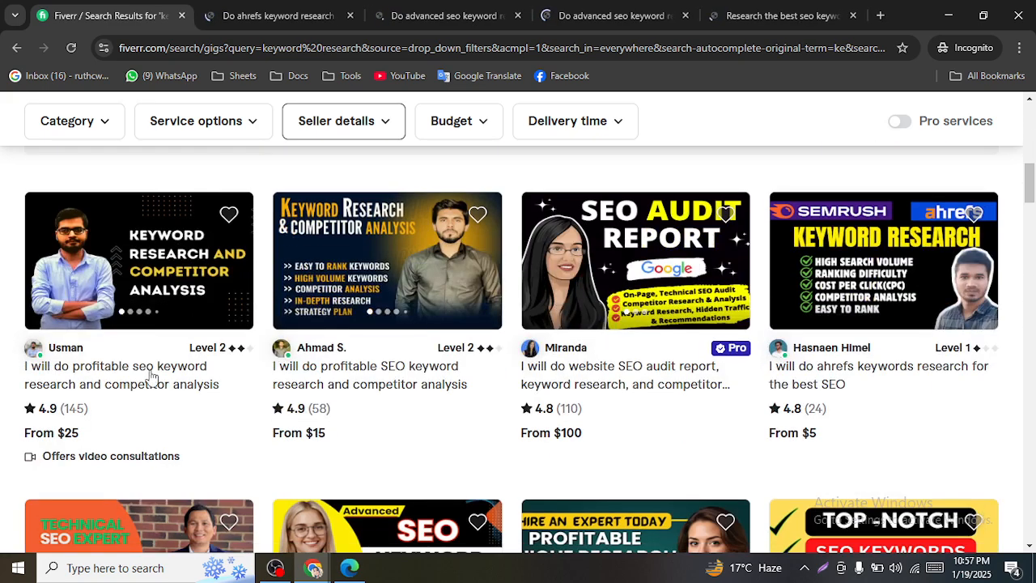
{"action": "left_click", "coordinate": [107, 377], "text": "ctrl"}
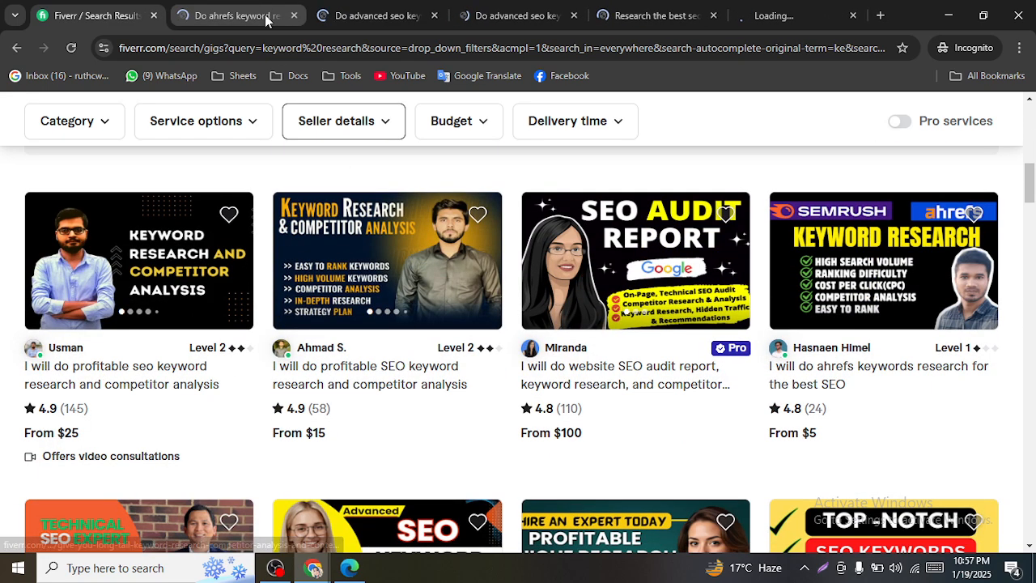
{"action": "left_click", "coordinate": [375, 389], "text": "ctrl"}
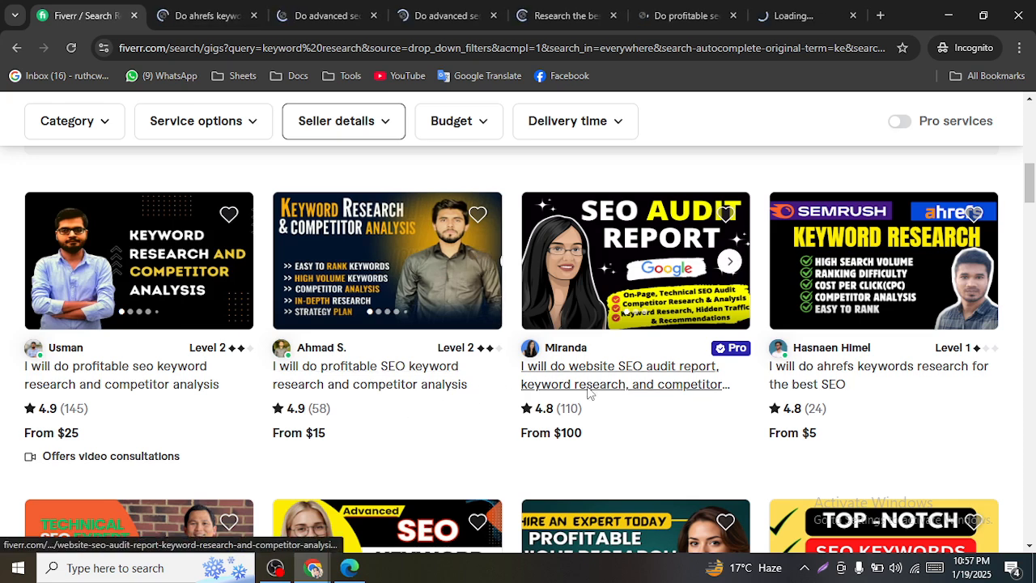
{"action": "left_click", "coordinate": [845, 379], "text": "ctrl"}
{"action": "left_click", "coordinate": [180, 17]}
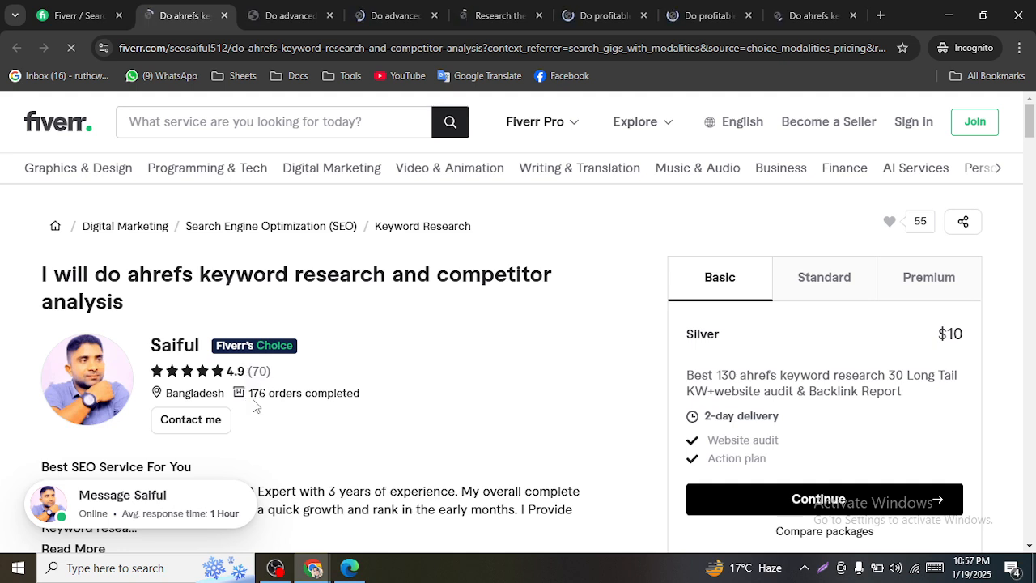
- Check the ahrefs gig's completed orders, 70 reviews and $10 price, then close its tab
{"action": "left_click_drag", "start_coordinate": [248, 393], "coordinate": [266, 394]}
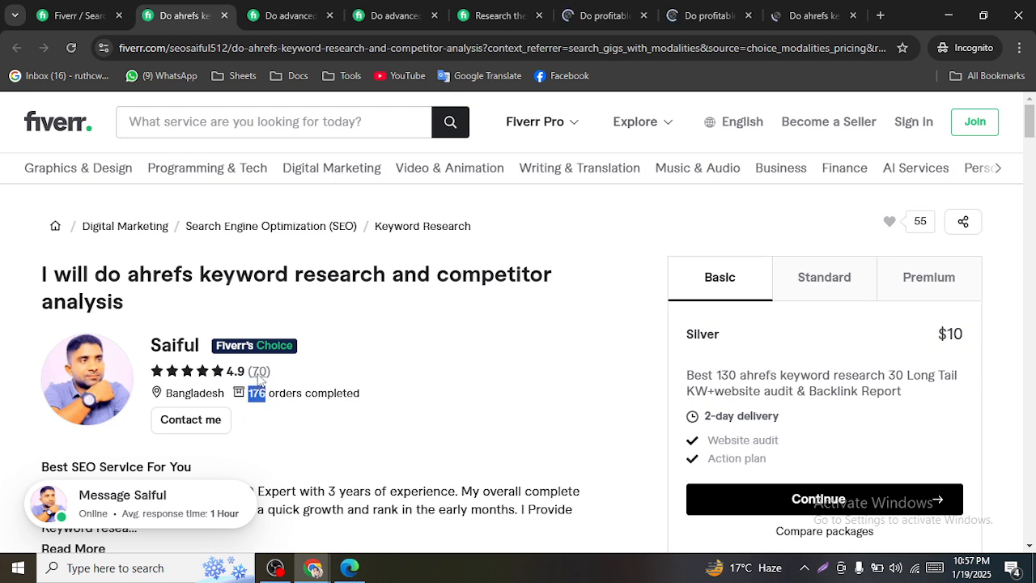
{"action": "left_click", "coordinate": [259, 372]}
{"action": "scroll", "coordinate": [256, 392], "scroll_direction": "up", "scroll_amount": 20}
{"action": "left_click_drag", "start_coordinate": [687, 391], "coordinate": [709, 392]}
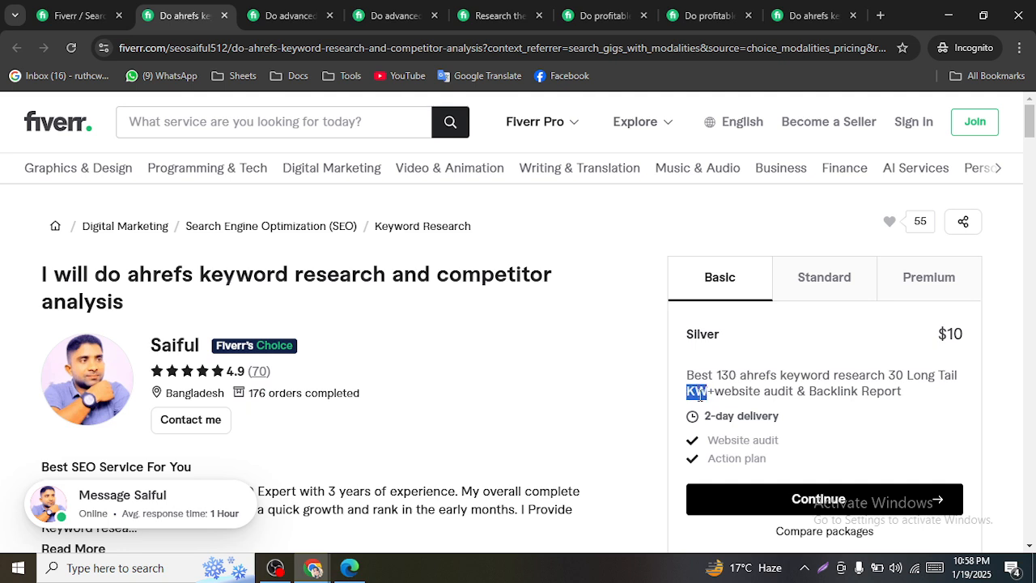
{"action": "left_click", "coordinate": [719, 392]}
{"action": "left_click_drag", "start_coordinate": [962, 335], "coordinate": [953, 334]}
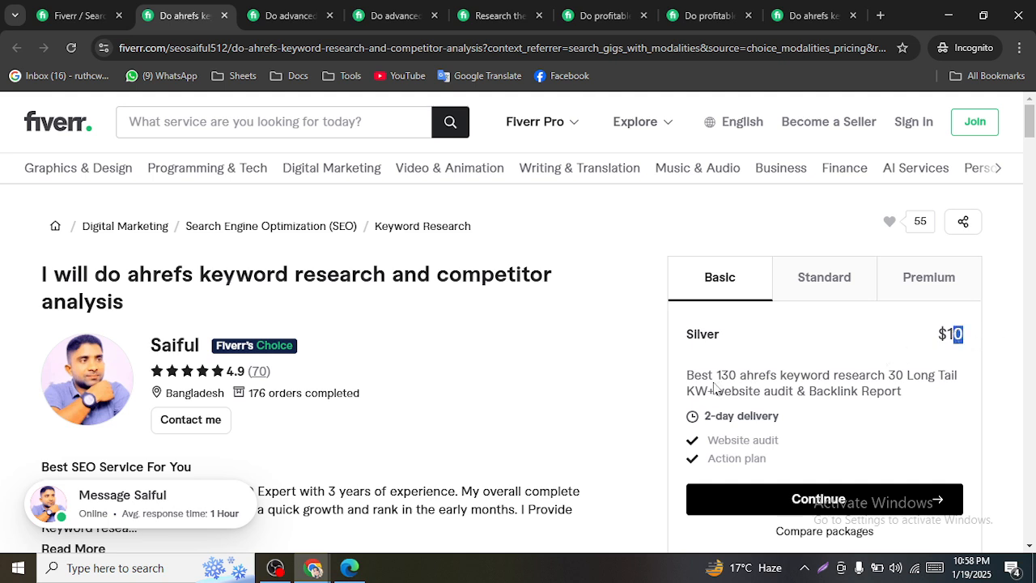
{"action": "left_click", "coordinate": [224, 15]}
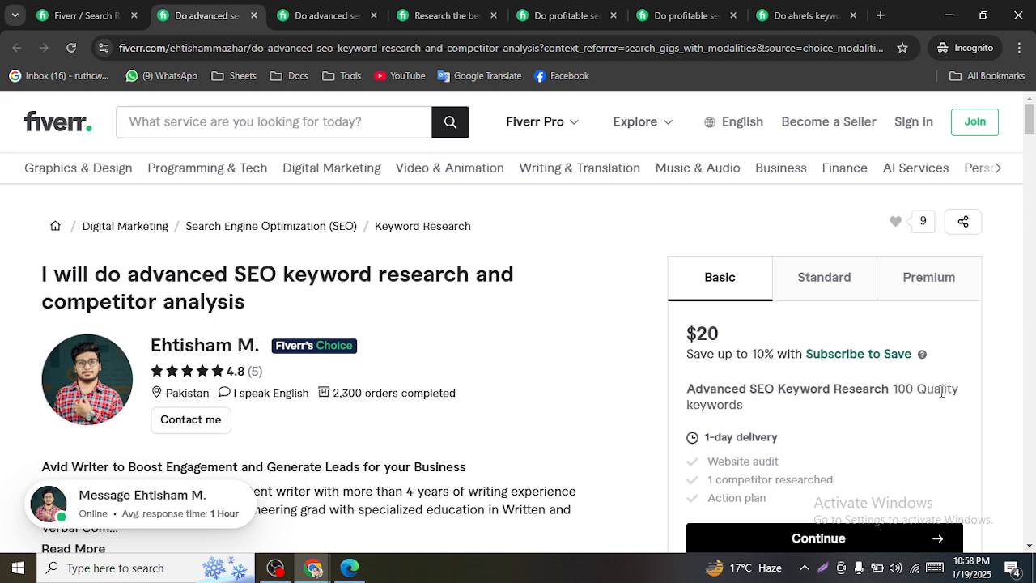
- Close the advanced SEO competitor analysis and keyword research gigs after checking the $100 package price
{"action": "scroll", "coordinate": [943, 396], "scroll_direction": "down", "scroll_amount": 1}
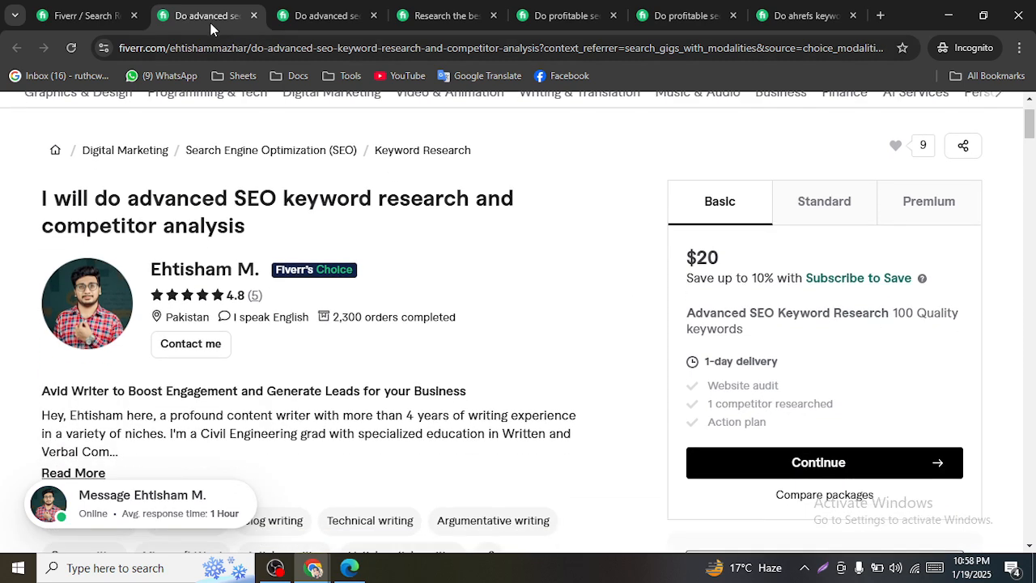
{"action": "left_click", "coordinate": [253, 16]}
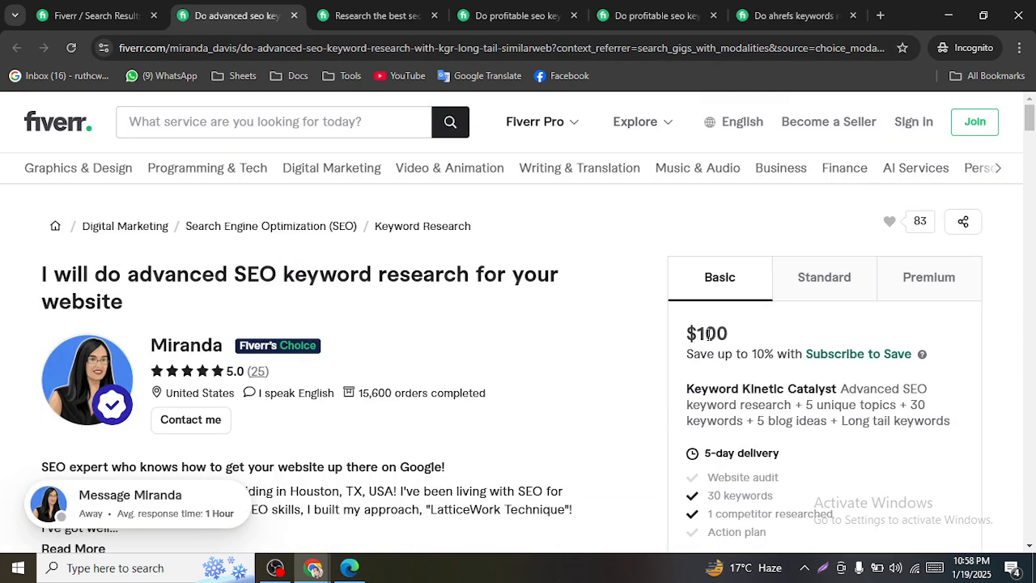
{"action": "left_click_drag", "start_coordinate": [738, 337], "coordinate": [707, 334]}
{"action": "left_click", "coordinate": [874, 384]}
{"action": "left_click", "coordinate": [293, 16]}
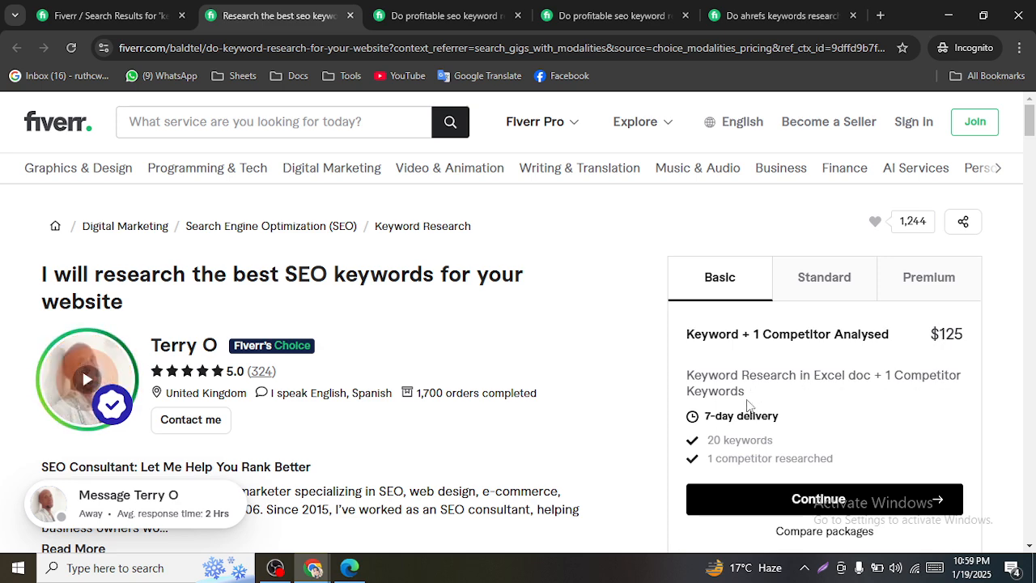
- Close the best SEO keywords gig, both profitable SEO gigs, the last gig and the incognito window
{"action": "scroll", "coordinate": [793, 338], "scroll_direction": "down", "scroll_amount": 1}
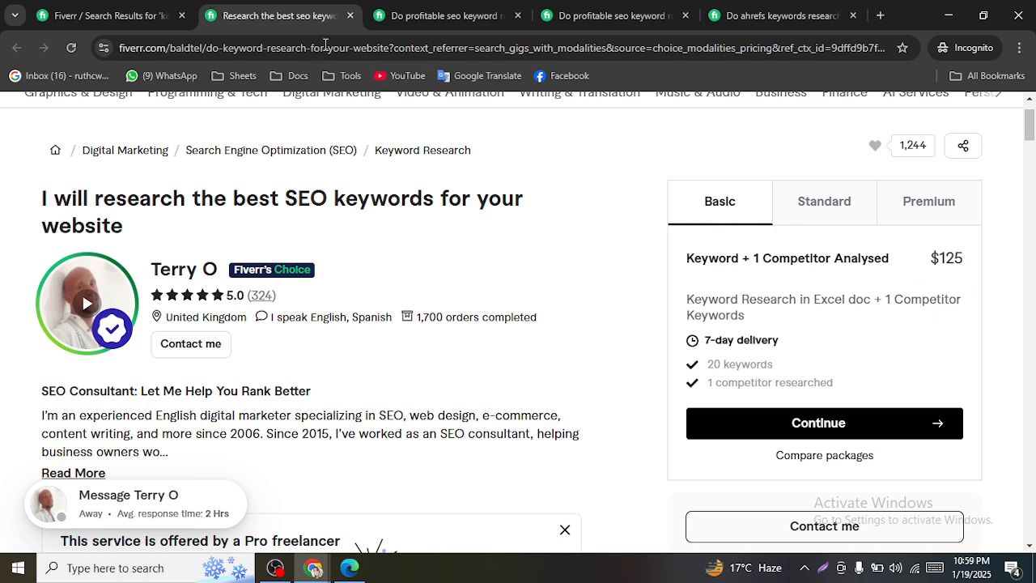
{"action": "left_click", "coordinate": [349, 15]}
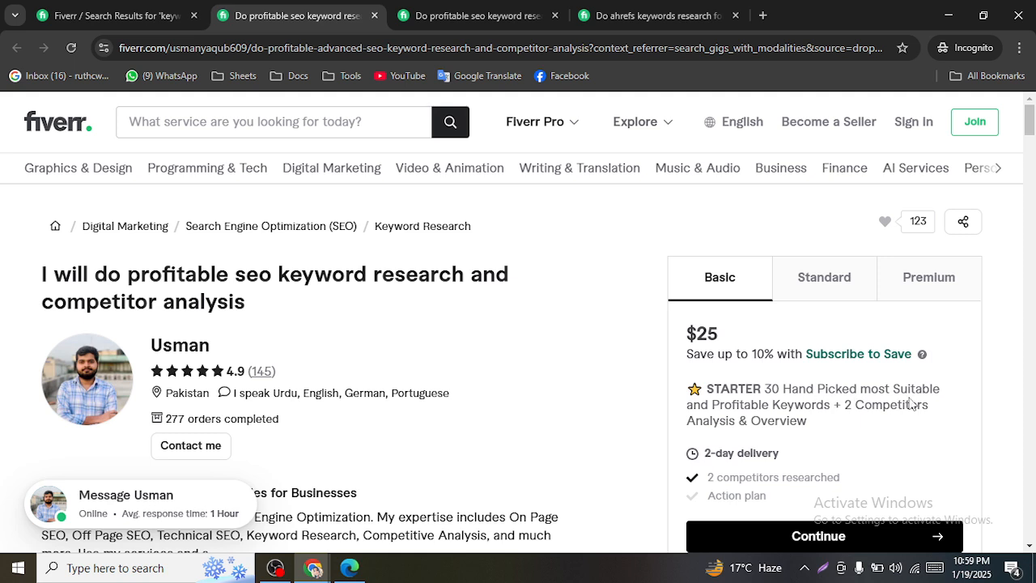
{"action": "left_click", "coordinate": [374, 16]}
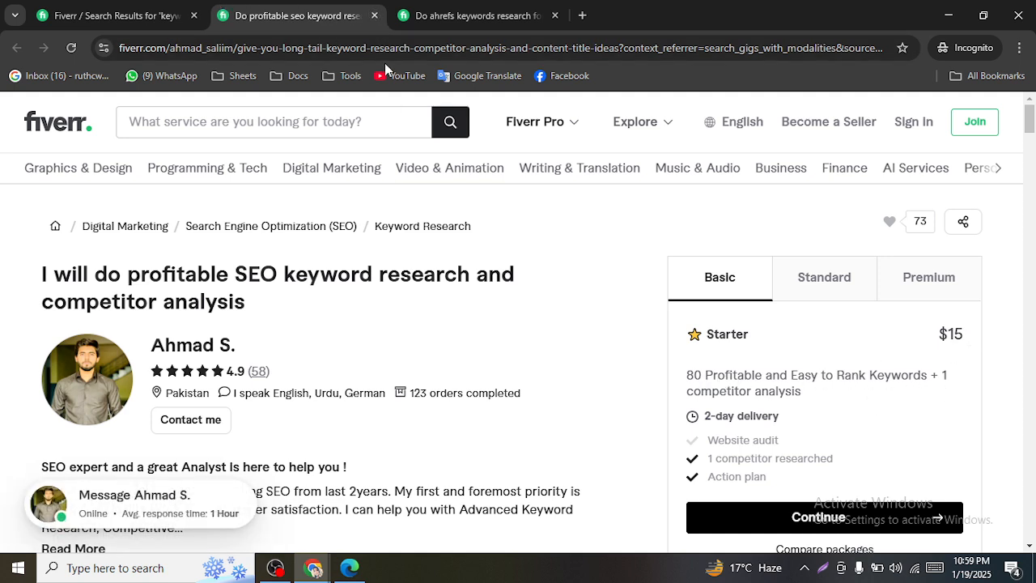
{"action": "left_click", "coordinate": [374, 15]}
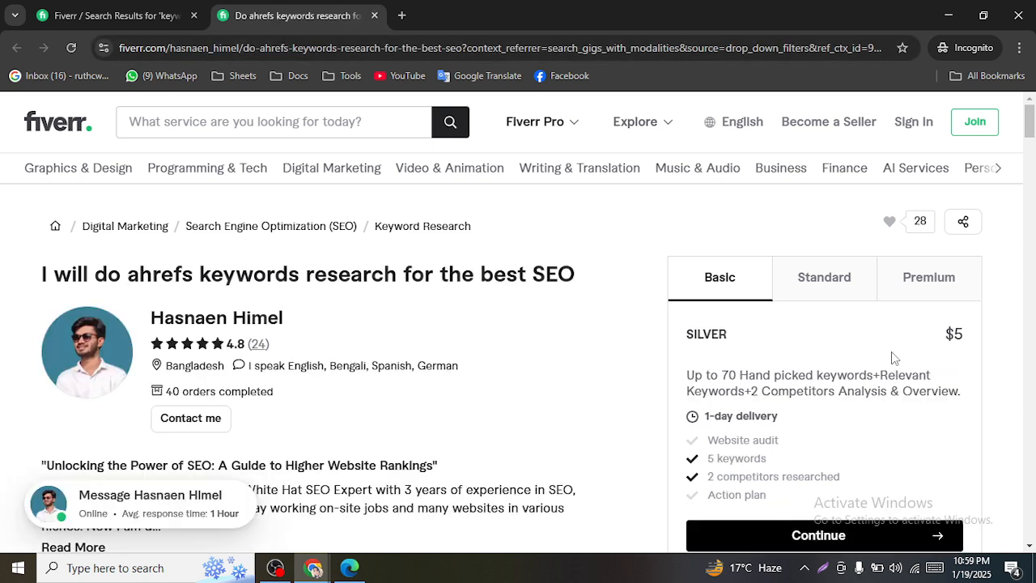
{"action": "left_click", "coordinate": [374, 15]}
{"action": "left_click", "coordinate": [1018, 15]}
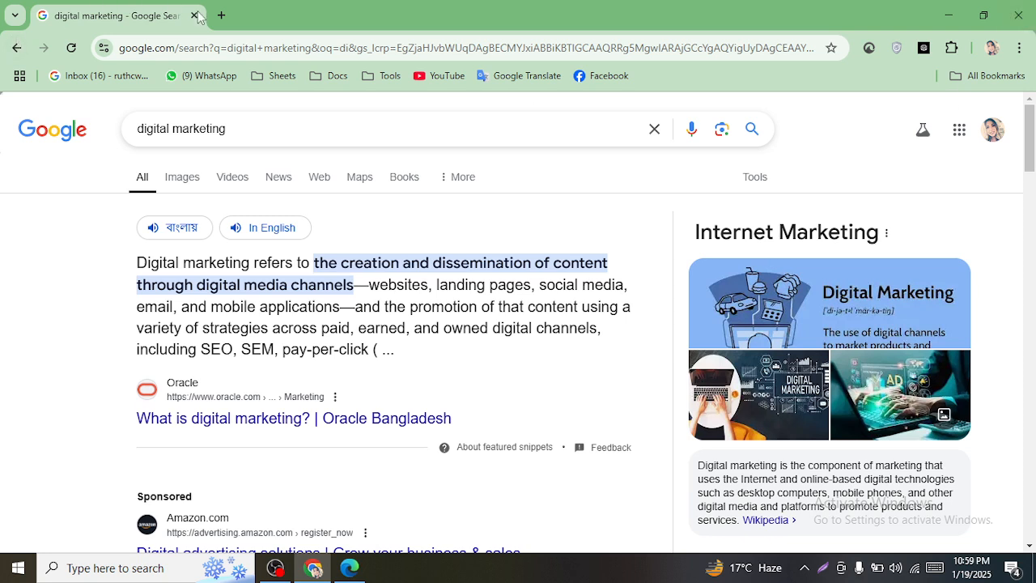
- In a new tab, dismiss the security notification and launch Sheets from the Google apps grid
{"action": "left_click", "coordinate": [221, 17]}
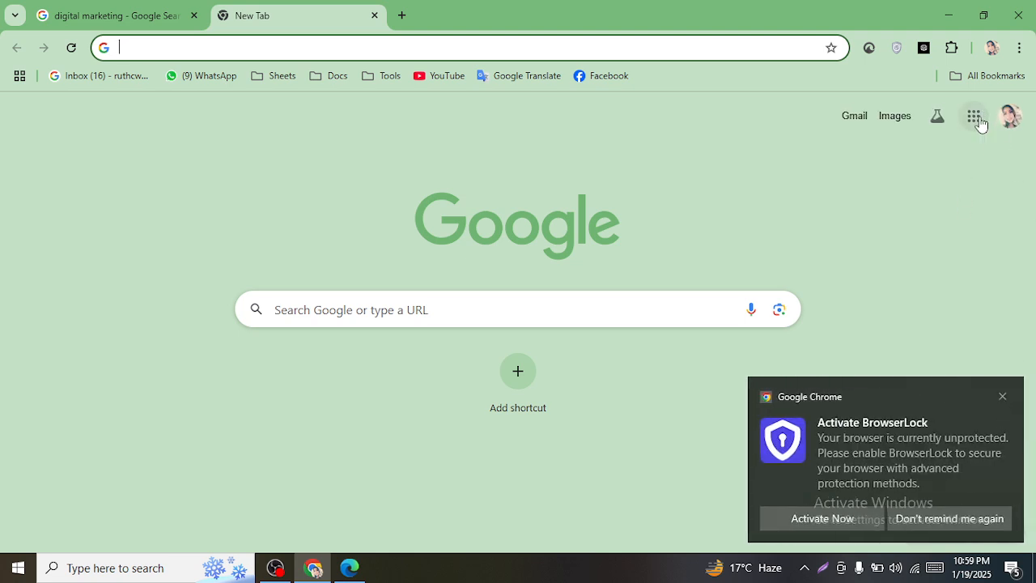
{"action": "left_click", "coordinate": [976, 114]}
{"action": "scroll", "coordinate": [943, 295], "scroll_direction": "down", "scroll_amount": 5}
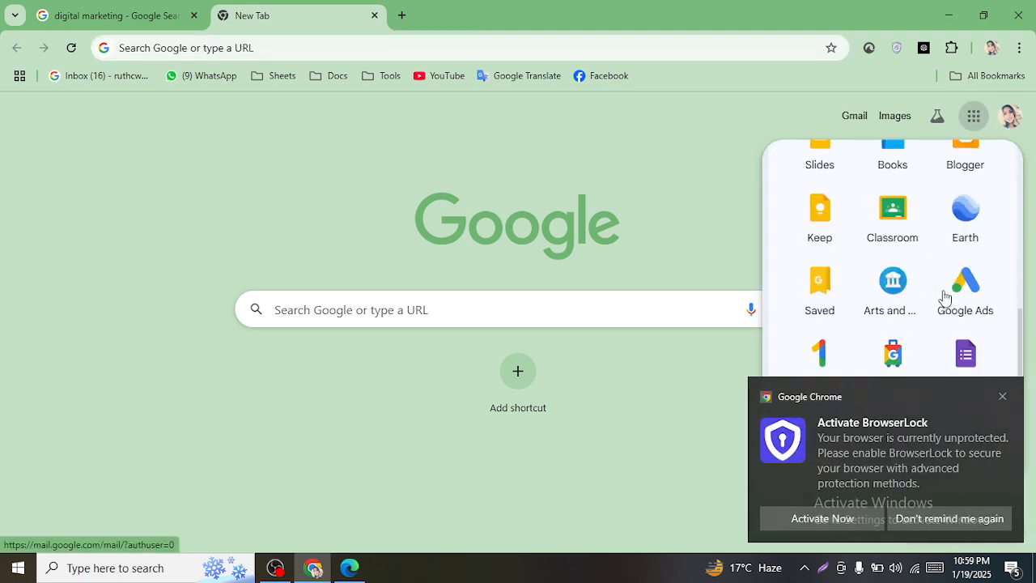
{"action": "left_click", "coordinate": [1003, 396]}
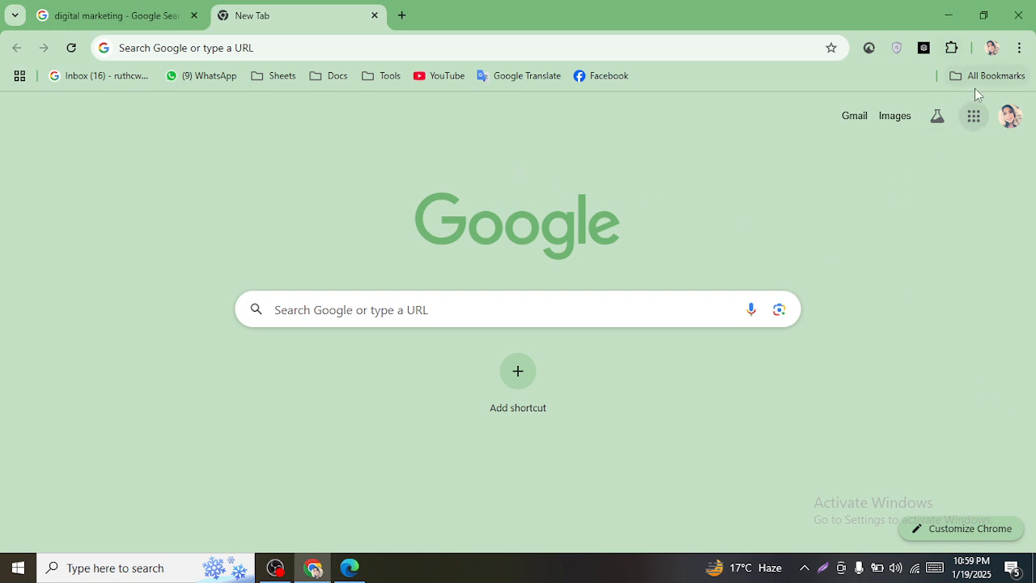
{"action": "left_click", "coordinate": [968, 115]}
{"action": "scroll", "coordinate": [909, 315], "scroll_direction": "down", "scroll_amount": 4}
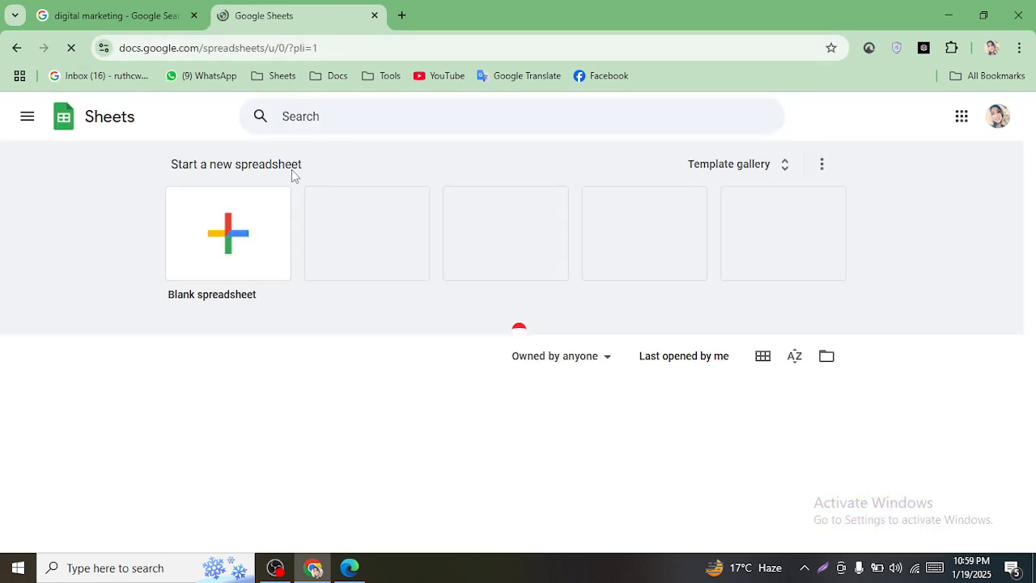
- Create a blank untitled spreadsheet, then open another new browser tab
{"action": "left_click", "coordinate": [209, 255]}
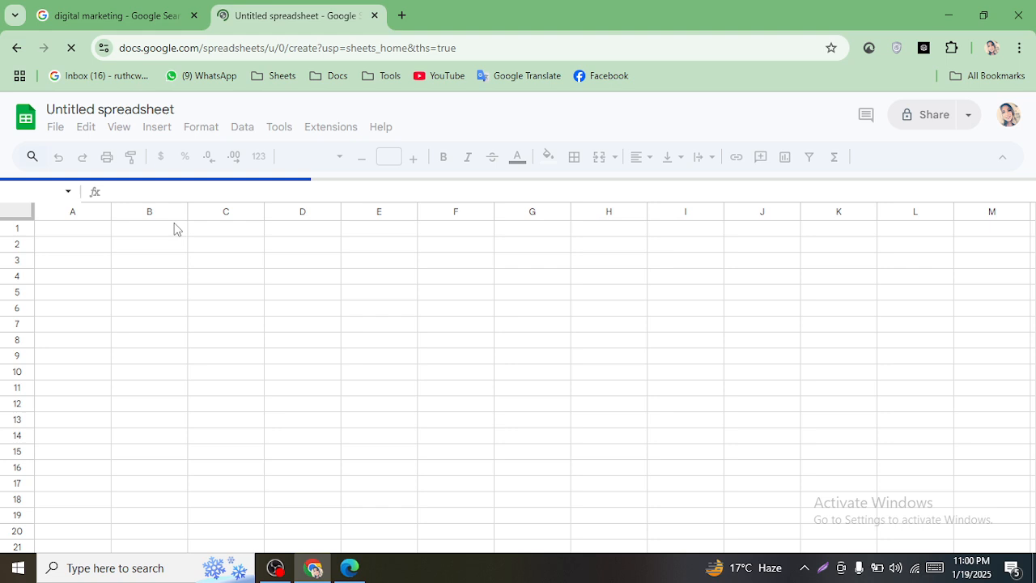
{"action": "left_click", "coordinate": [401, 17]}
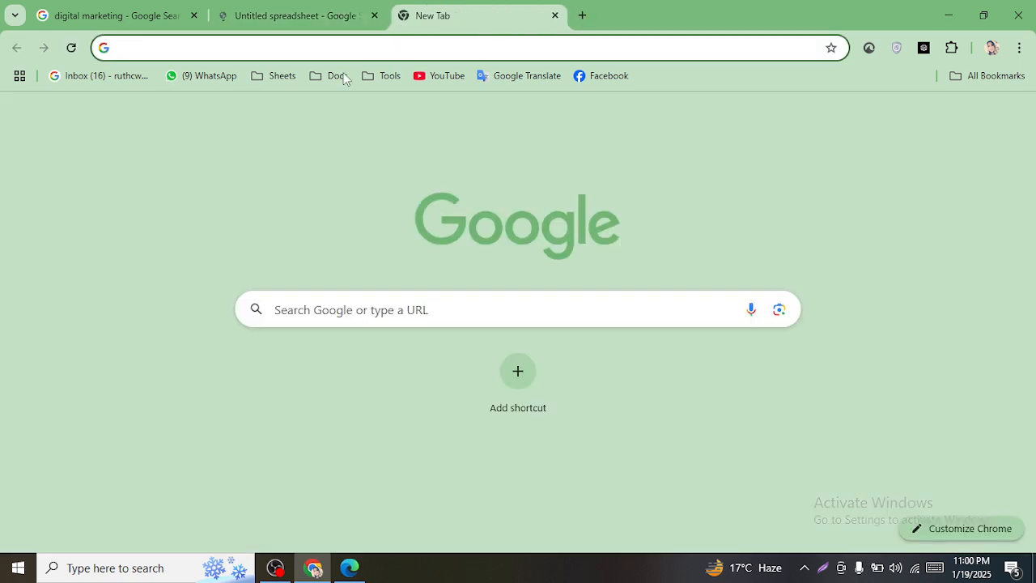
- Type 'Keyword' in the new tab's address bar and cut it to the clipboard
{"action": "left_click", "coordinate": [263, 7]}
{"action": "left_click", "coordinate": [403, 10]}
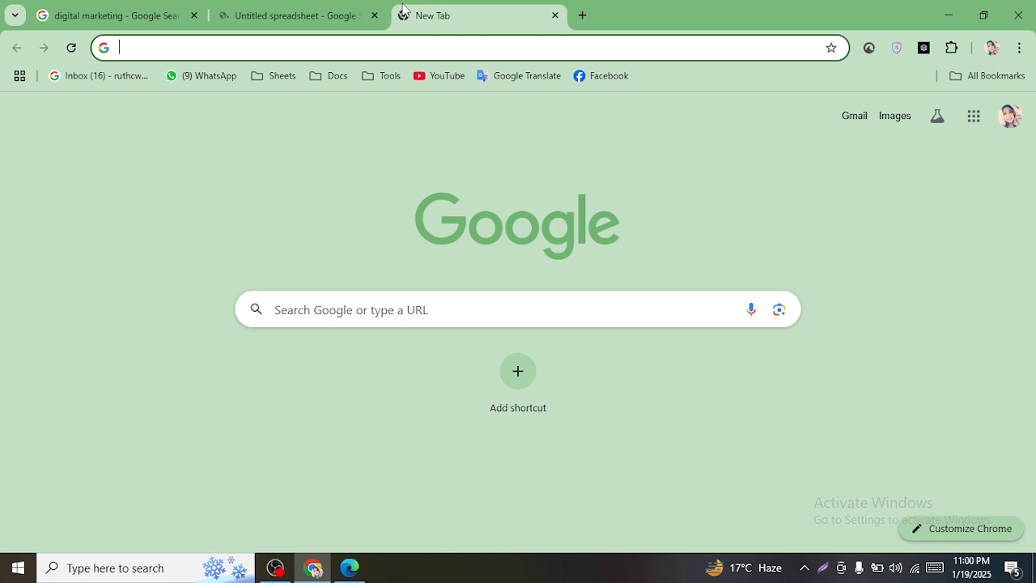
{"action": "type", "text": "Kw"}
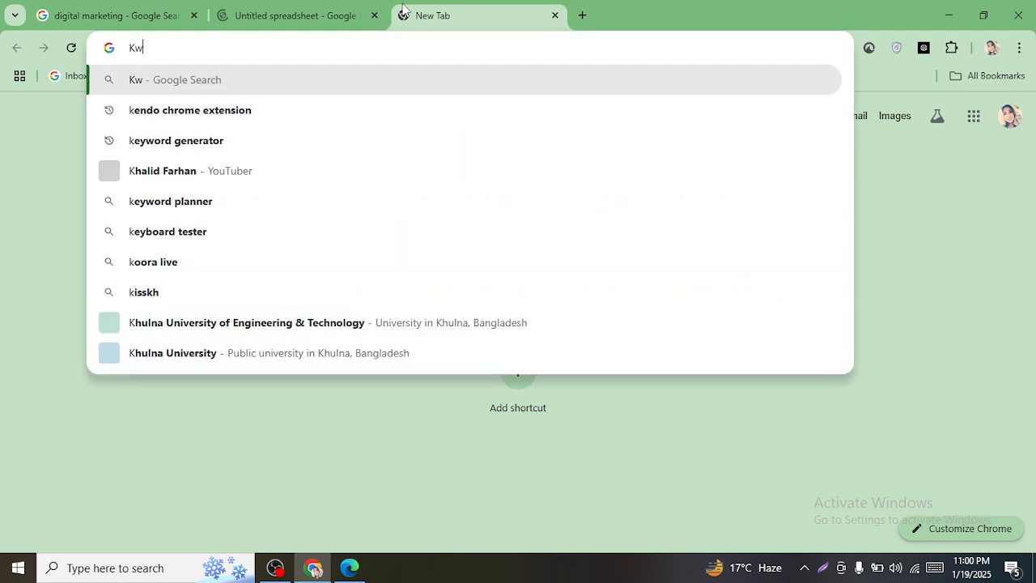
{"action": "key", "text": "BackSpace"}
{"action": "type", "text": "e"}
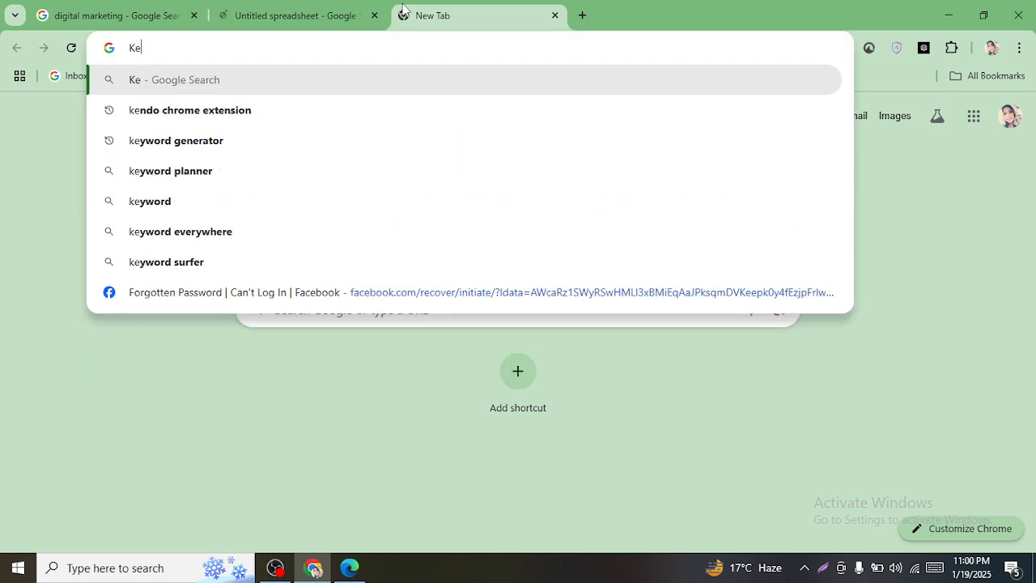
{"action": "type", "text": "y"}
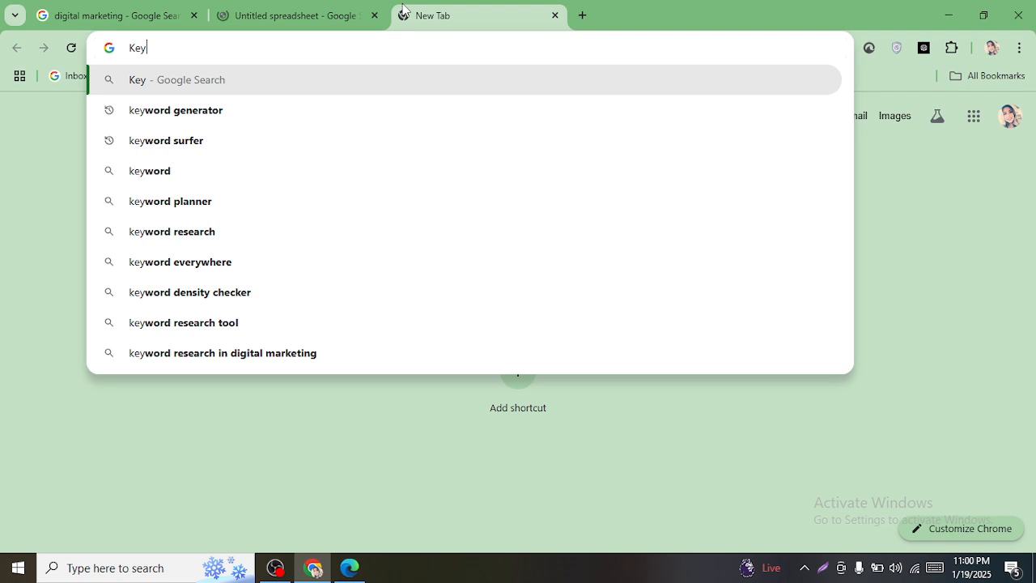
{"action": "type", "text": "word"}
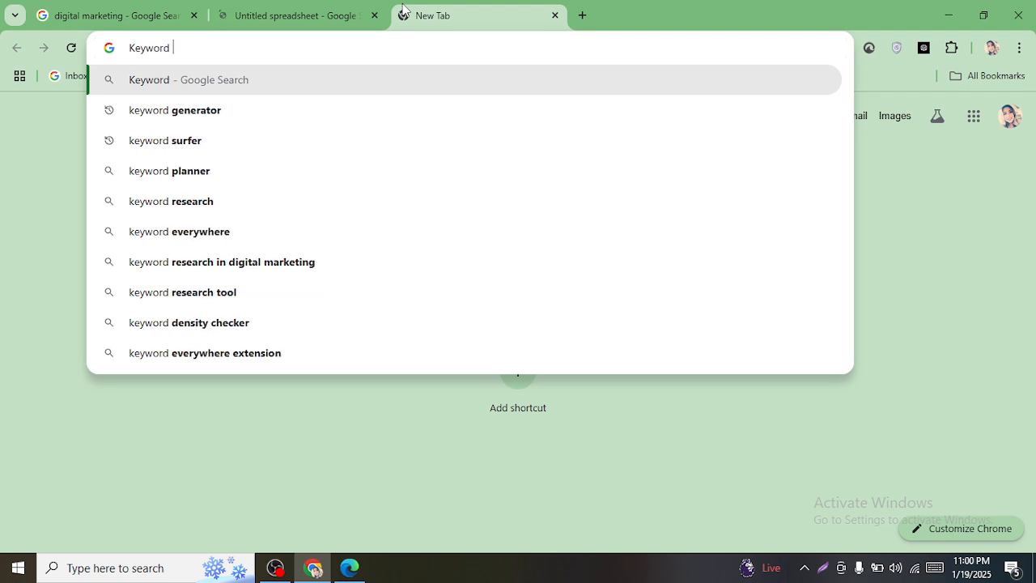
{"action": "key", "text": "ctrl+a"}
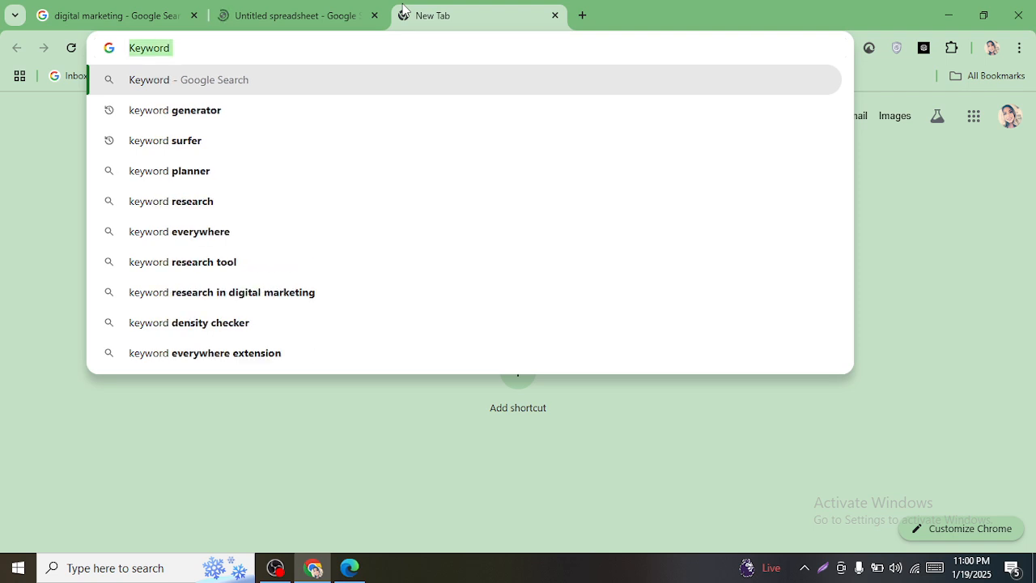
{"action": "key", "text": "ctrl+x"}
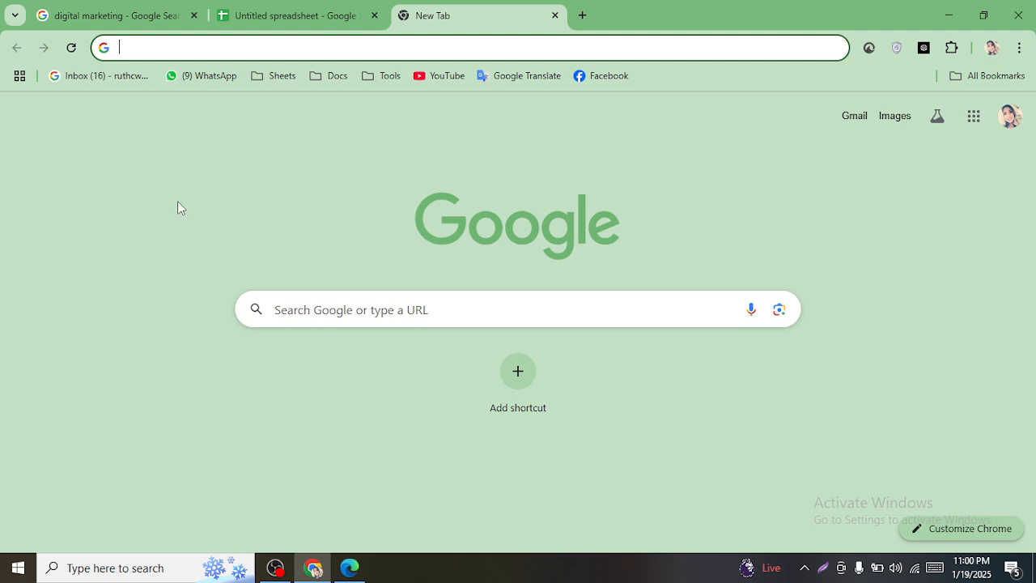
- Close the Tables panel, enter 'Keyword' in A1 and widen column A
{"action": "left_click", "coordinate": [360, 9]}
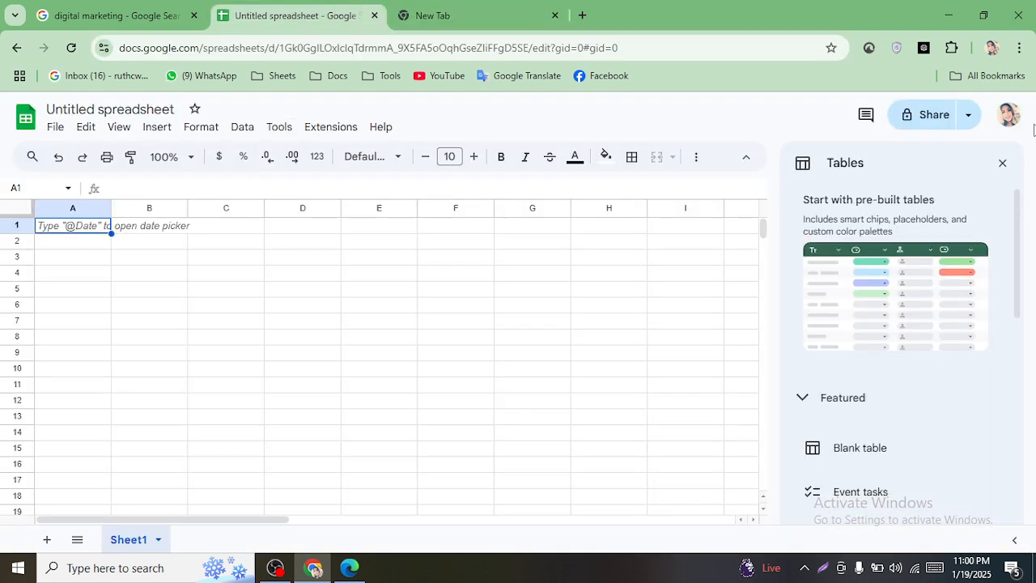
{"action": "left_click", "coordinate": [1002, 166]}
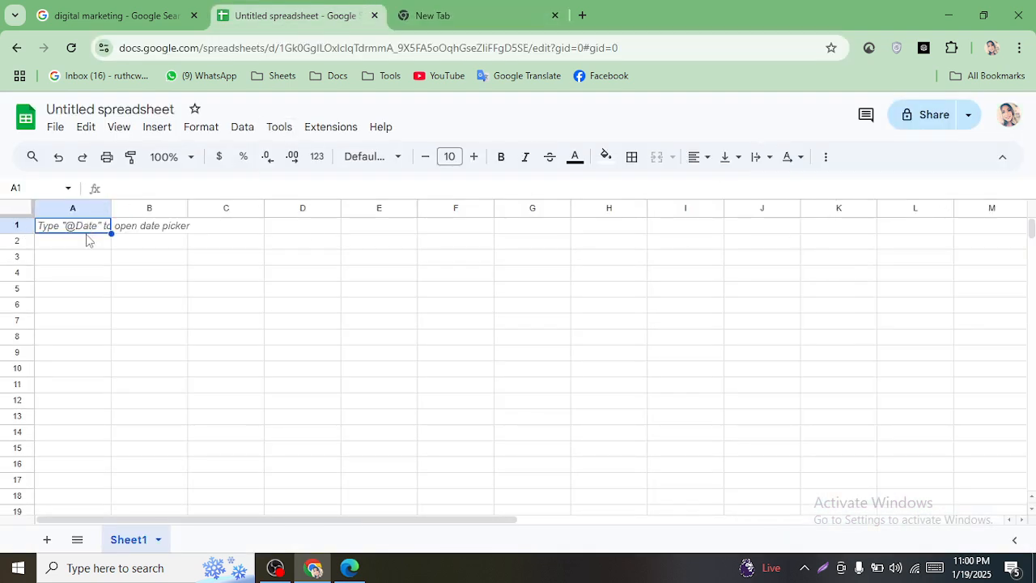
{"action": "double_click", "coordinate": [83, 228]}
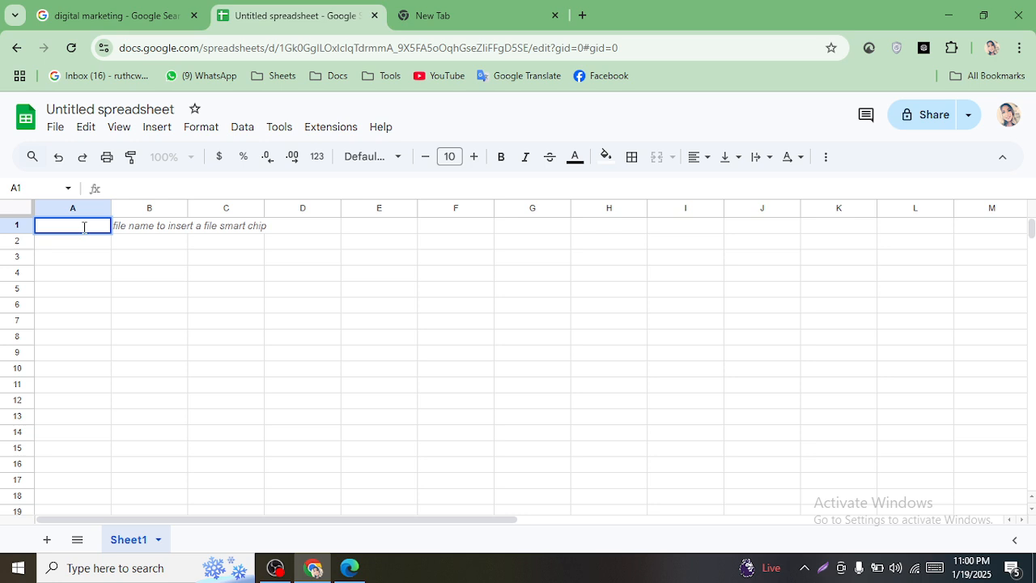
{"action": "type", "text": "Keyword"}
{"action": "left_click_drag", "start_coordinate": [111, 209], "coordinate": [285, 242]}
{"action": "left_click", "coordinate": [267, 289]}
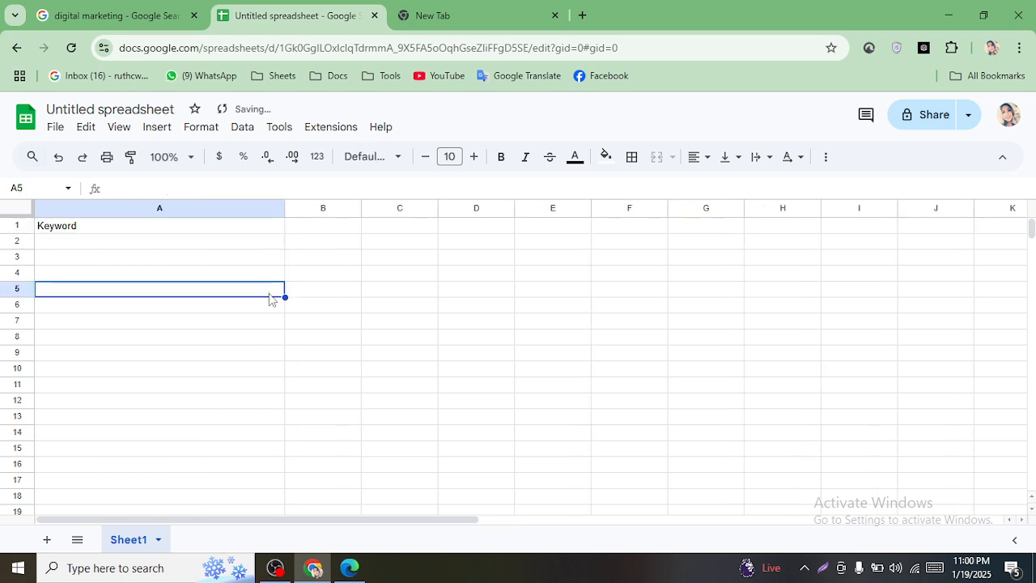
- Type 'Search Volume' in the Google search box and cut it to the clipboard
{"action": "left_click", "coordinate": [444, 15]}
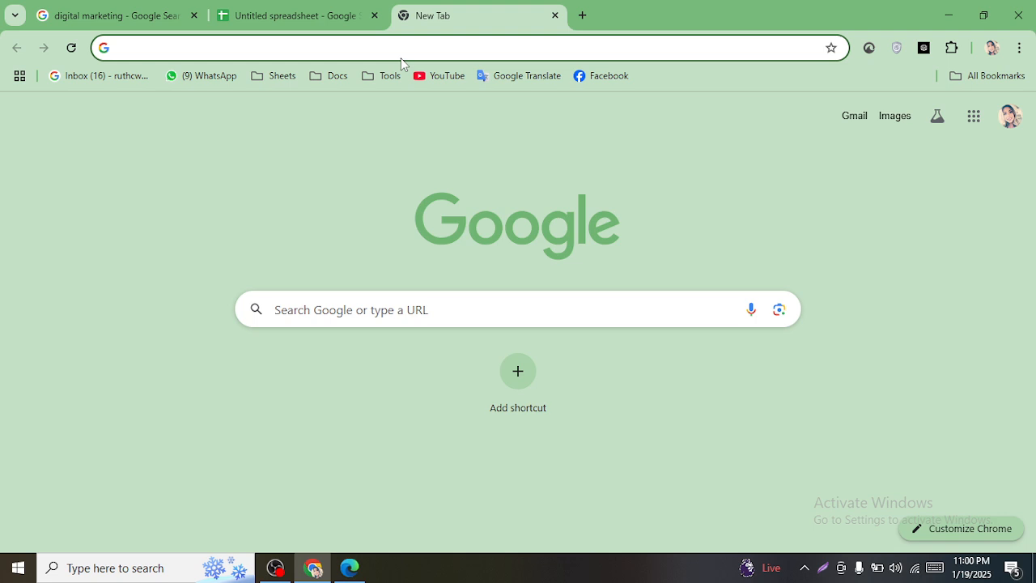
{"action": "left_click", "coordinate": [357, 309]}
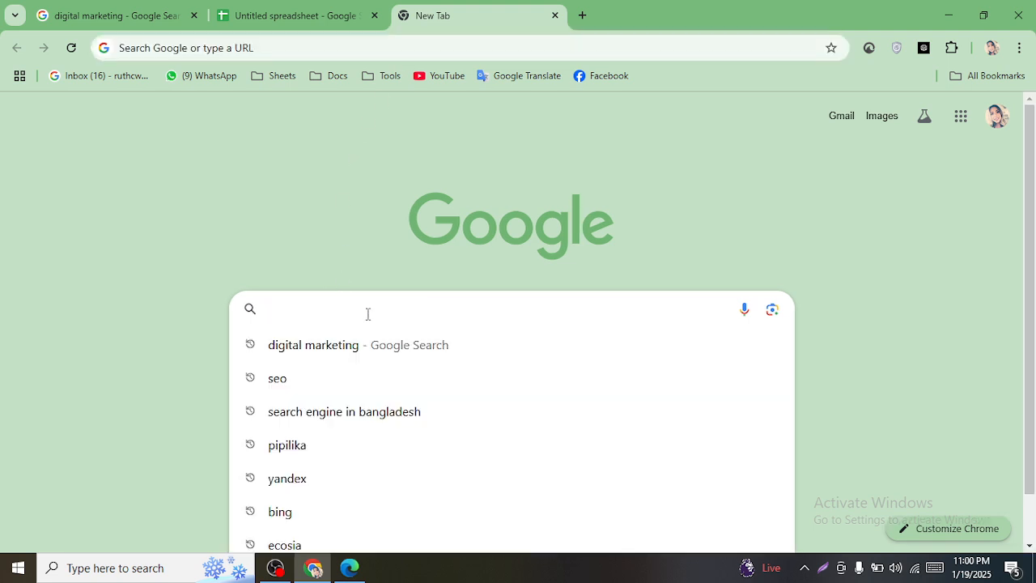
{"action": "type", "text": "Se"}
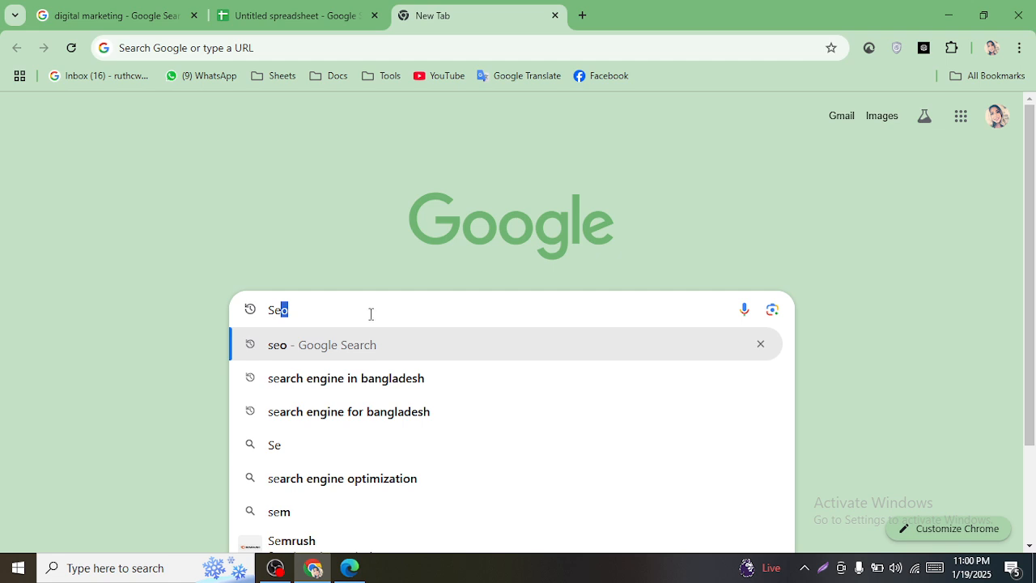
{"action": "type", "text": "a"}
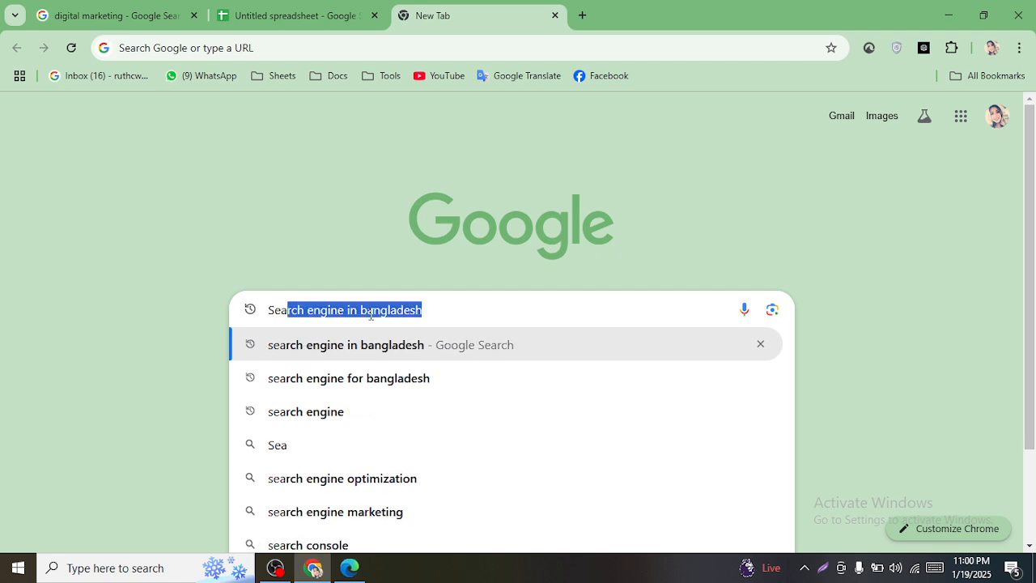
{"action": "type", "text": "rch"}
{"action": "key", "text": "BackSpace"}
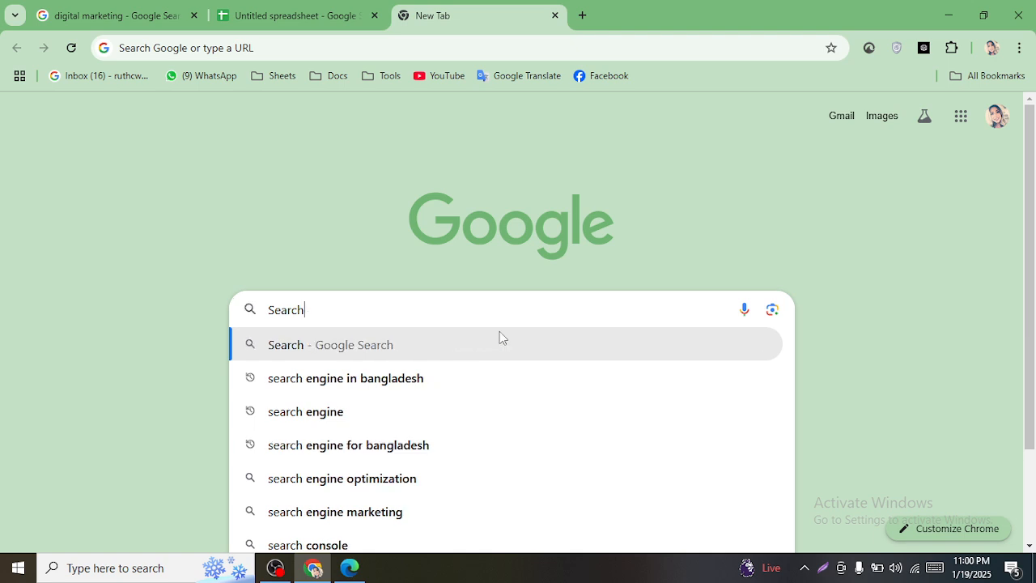
{"action": "type", "text": "V"}
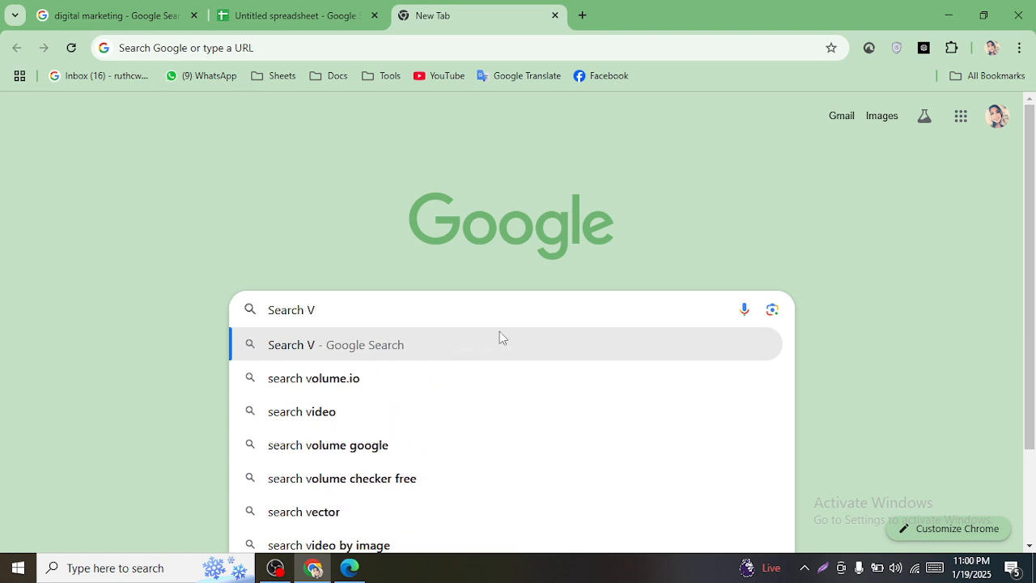
{"action": "type", "text": "o"}
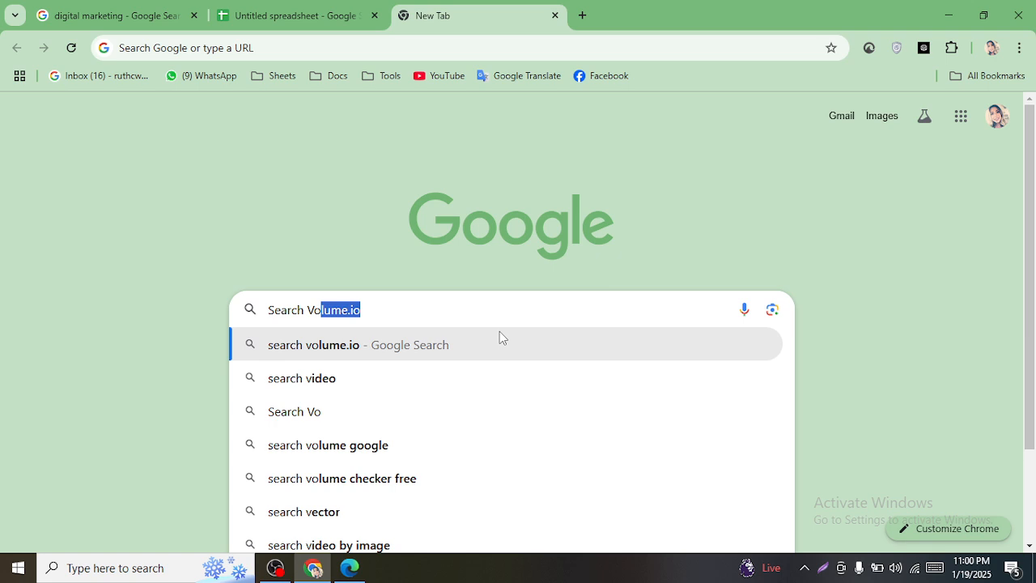
{"action": "type", "text": "l"}
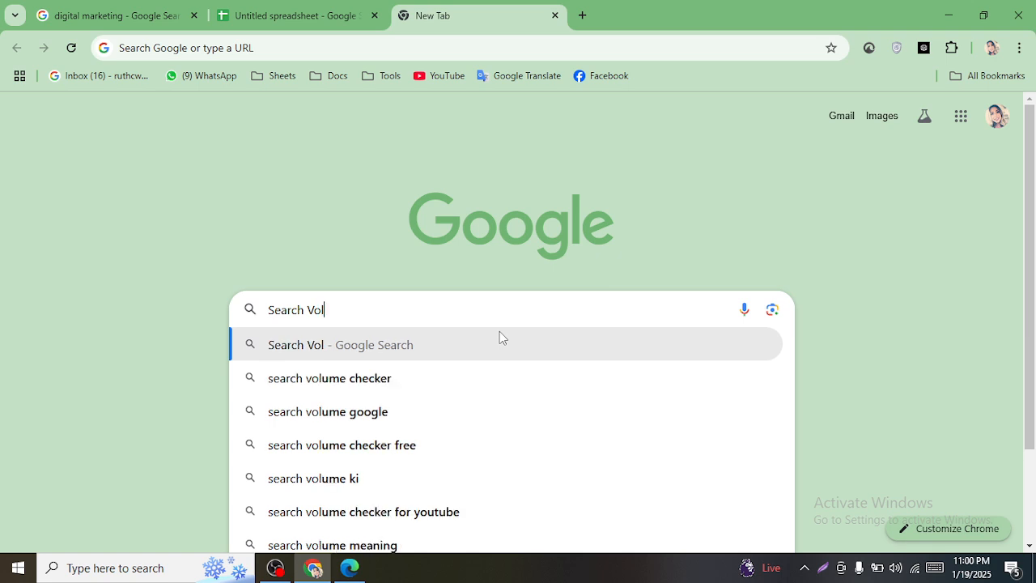
{"action": "type", "text": "ume"}
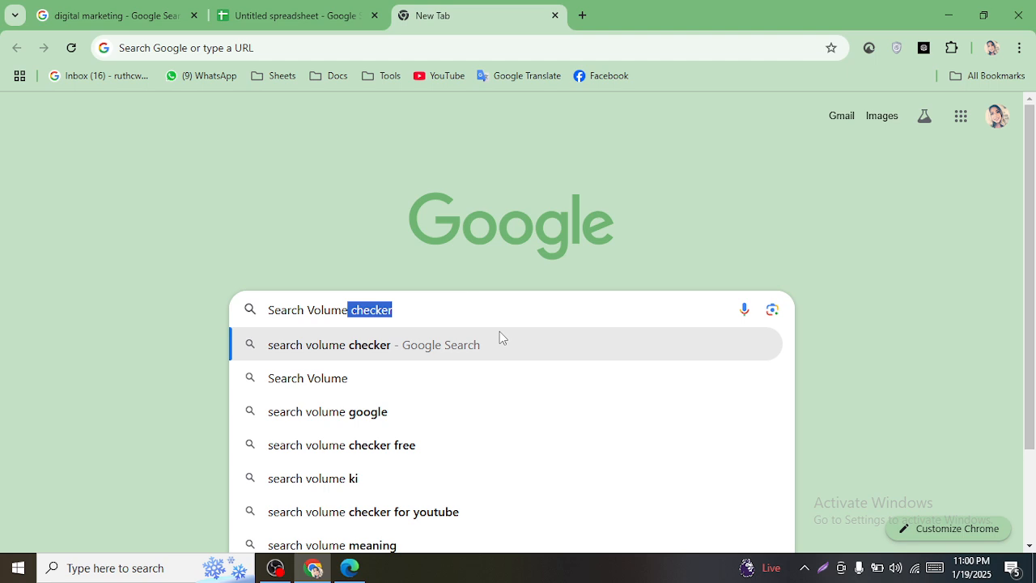
{"action": "left_click", "coordinate": [348, 189]}
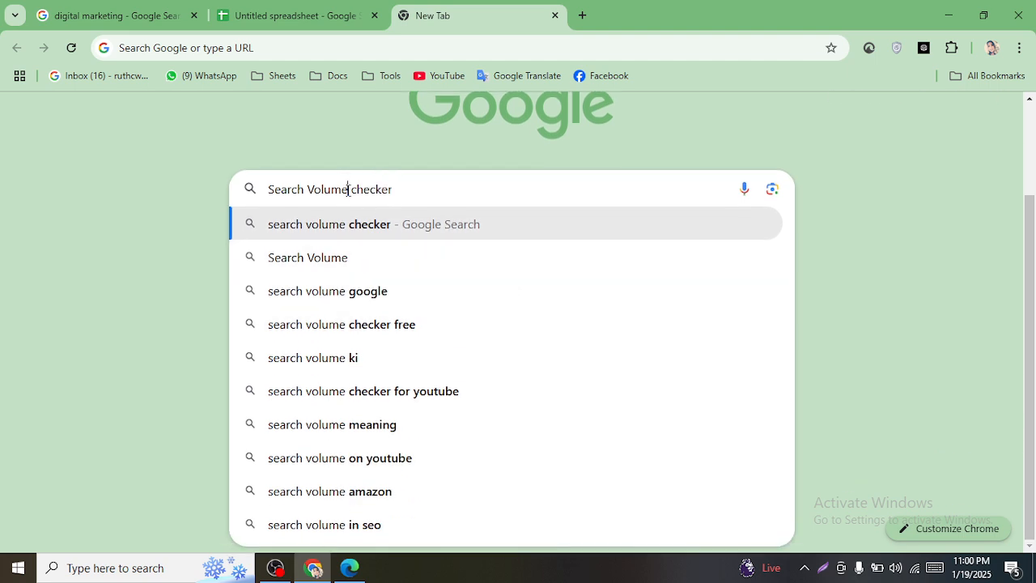
{"action": "left_click_drag", "start_coordinate": [348, 189], "coordinate": [254, 187]}
{"action": "key", "text": "ctrl+x"}
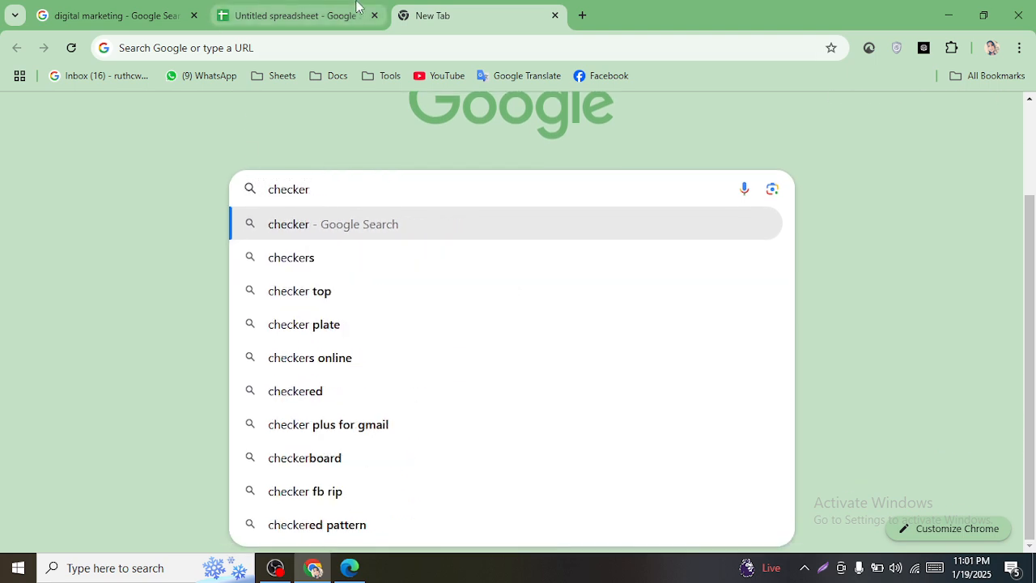
- Paste 'Search Volume' into cell B1 and widen column B
{"action": "left_click", "coordinate": [293, 15]}
{"action": "left_click", "coordinate": [320, 229]}
{"action": "key", "text": "ctrl+v"}
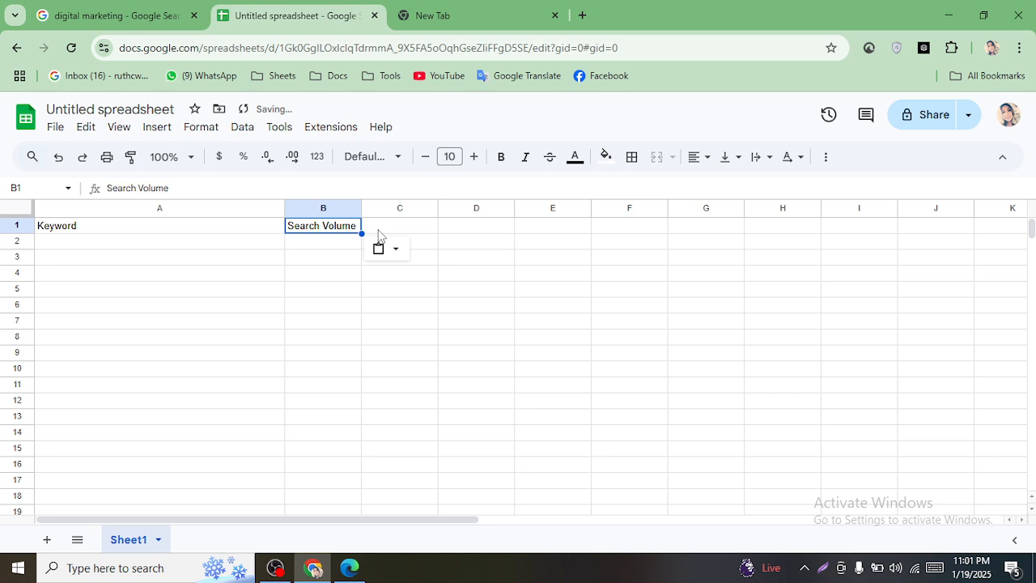
{"action": "left_click_drag", "start_coordinate": [361, 208], "coordinate": [435, 209]}
- Enter 'KD' in cell C1, widening and then narrowing column C
{"action": "left_click", "coordinate": [494, 227]}
{"action": "left_click_drag", "start_coordinate": [511, 207], "coordinate": [771, 208]}
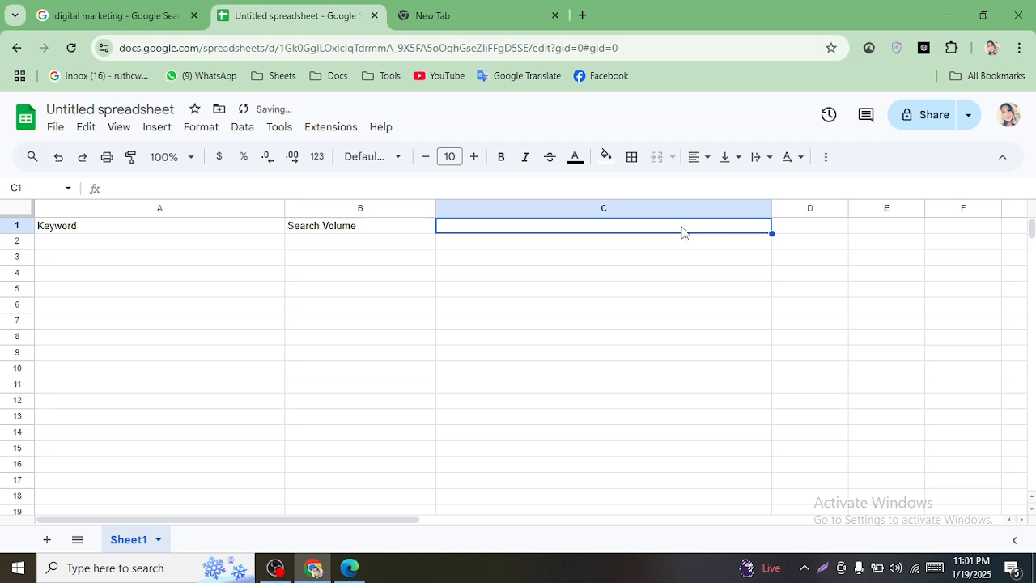
{"action": "type", "text": "KD"}
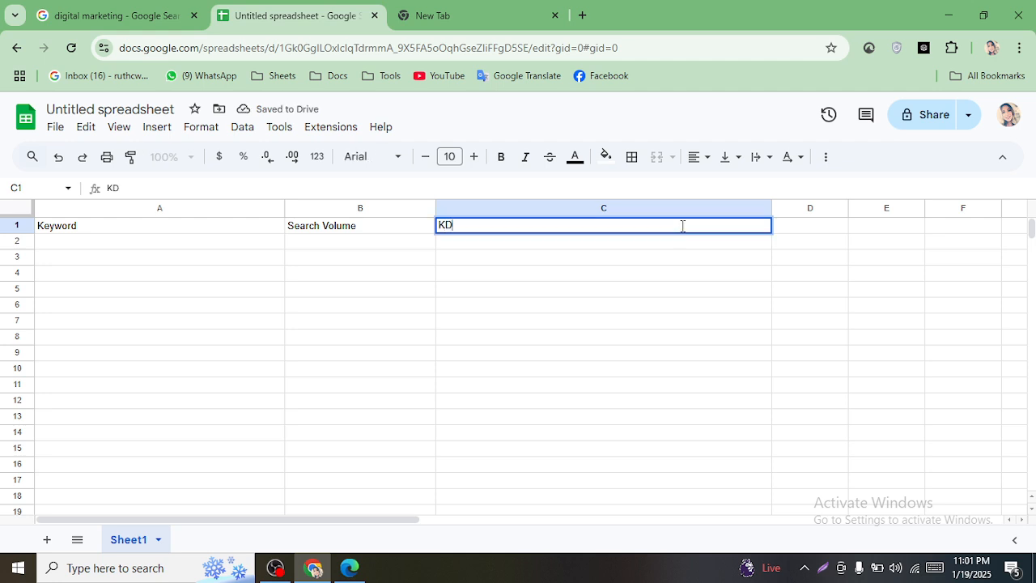
{"action": "left_click", "coordinate": [605, 306]}
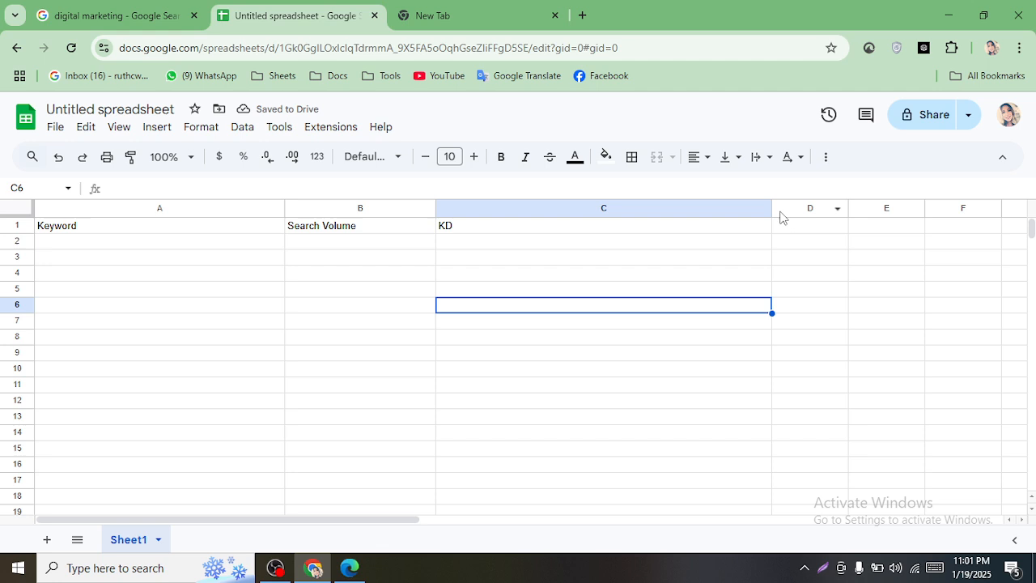
{"action": "left_click_drag", "start_coordinate": [771, 208], "coordinate": [572, 208]}
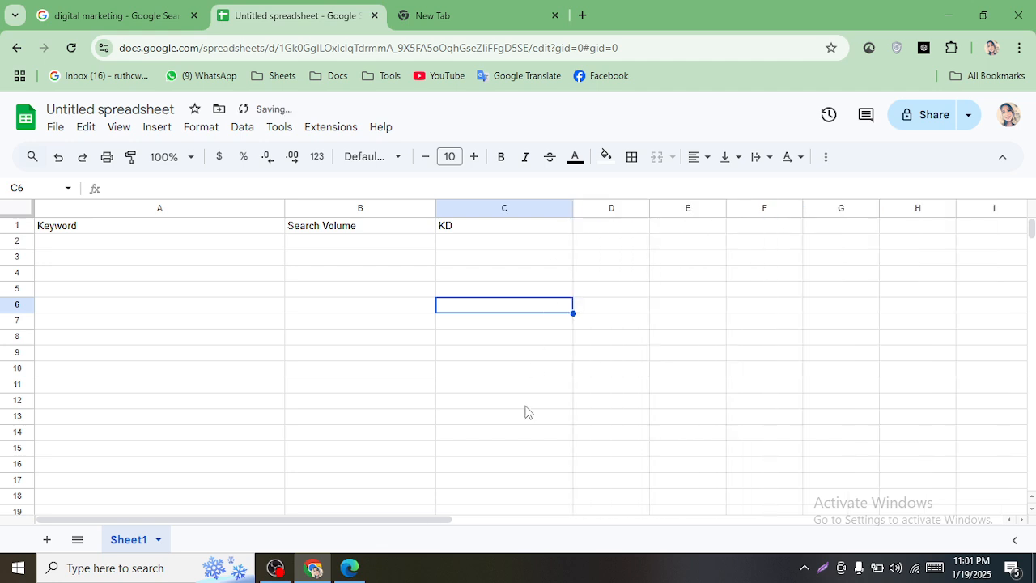
- Select the header row A1:C1
{"action": "left_click", "coordinate": [627, 230]}
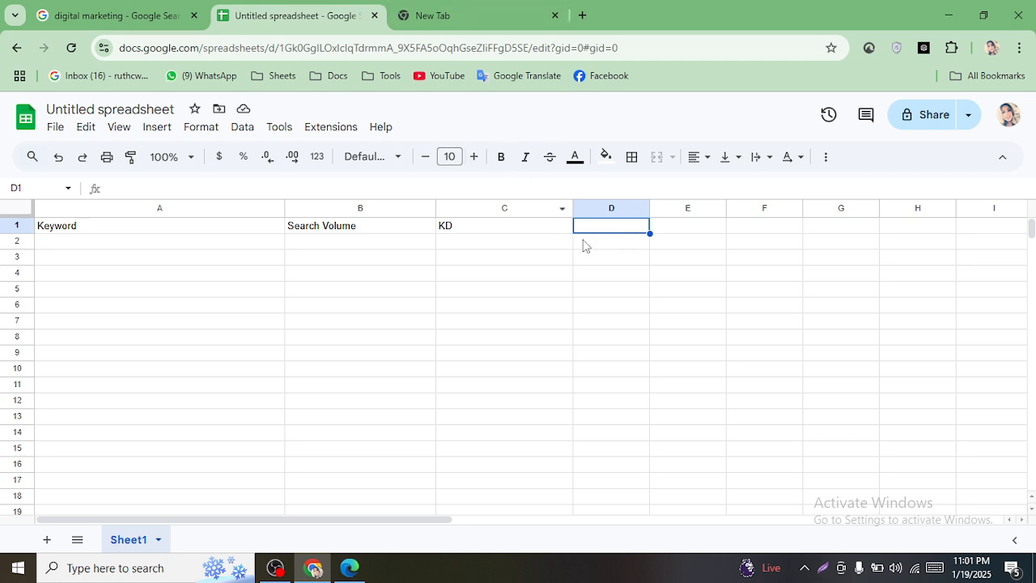
{"action": "left_click", "coordinate": [123, 245]}
{"action": "left_click_drag", "start_coordinate": [90, 228], "coordinate": [503, 227]}
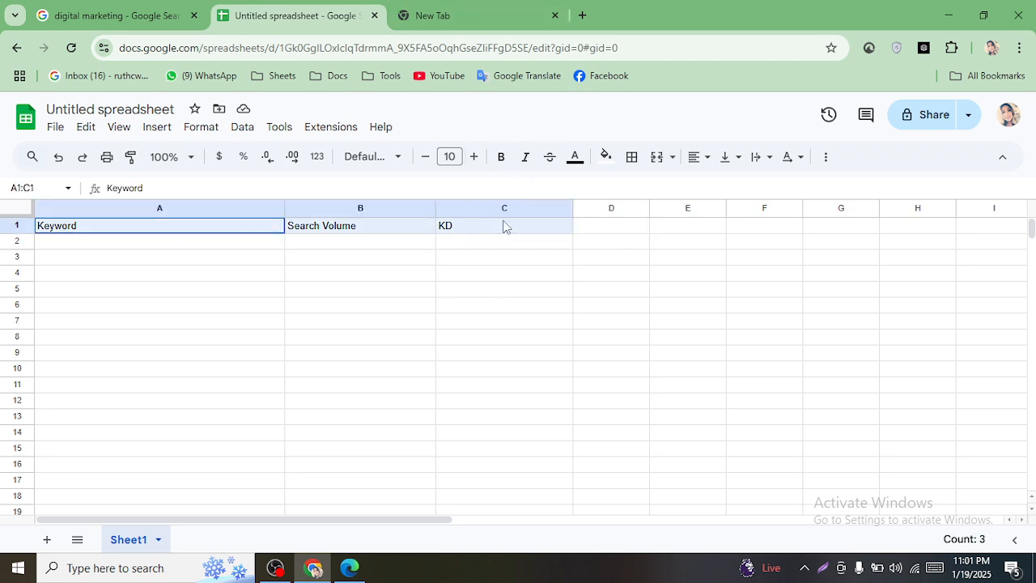
{"action": "left_click", "coordinate": [485, 13]}
- Raise the A1:C1 header font size to 14 and make it bold
{"action": "left_click", "coordinate": [251, 9]}
{"action": "left_click", "coordinate": [457, 10]}
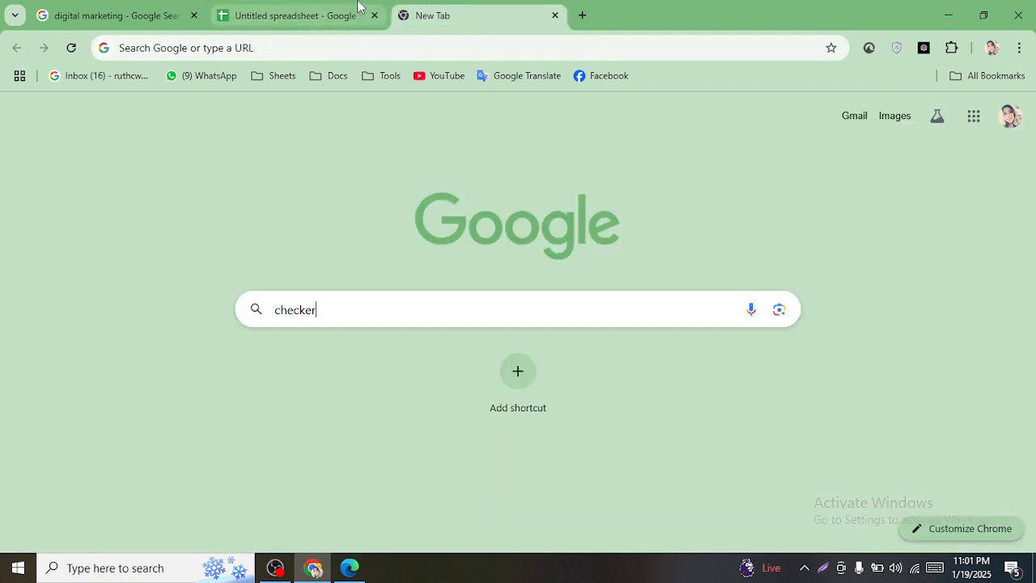
{"action": "left_click", "coordinate": [356, 10]}
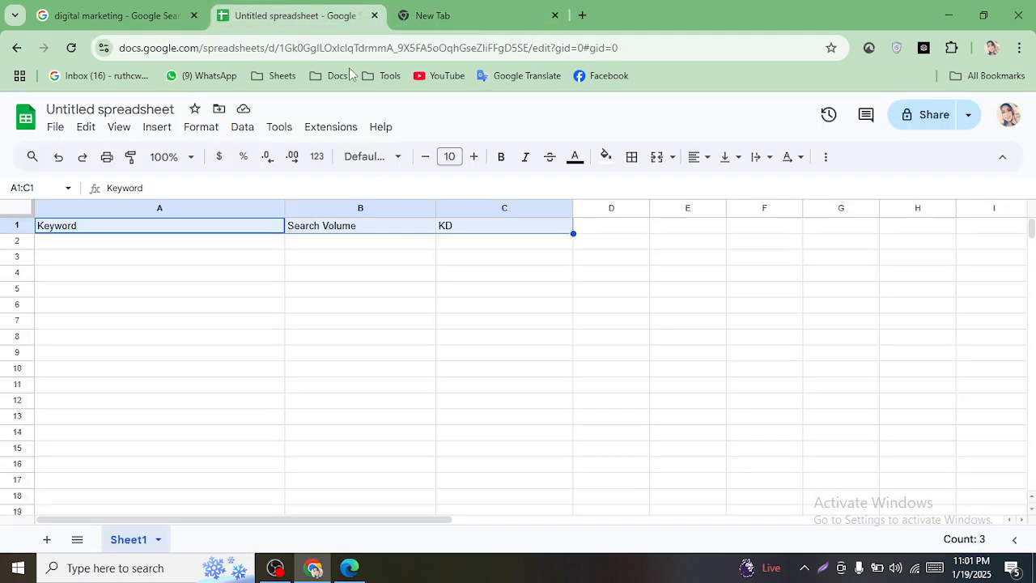
{"action": "left_click", "coordinate": [475, 157]}
{"action": "left_click", "coordinate": [475, 157]}
{"action": "left_click", "coordinate": [475, 157]}
{"action": "left_click", "coordinate": [475, 157]}
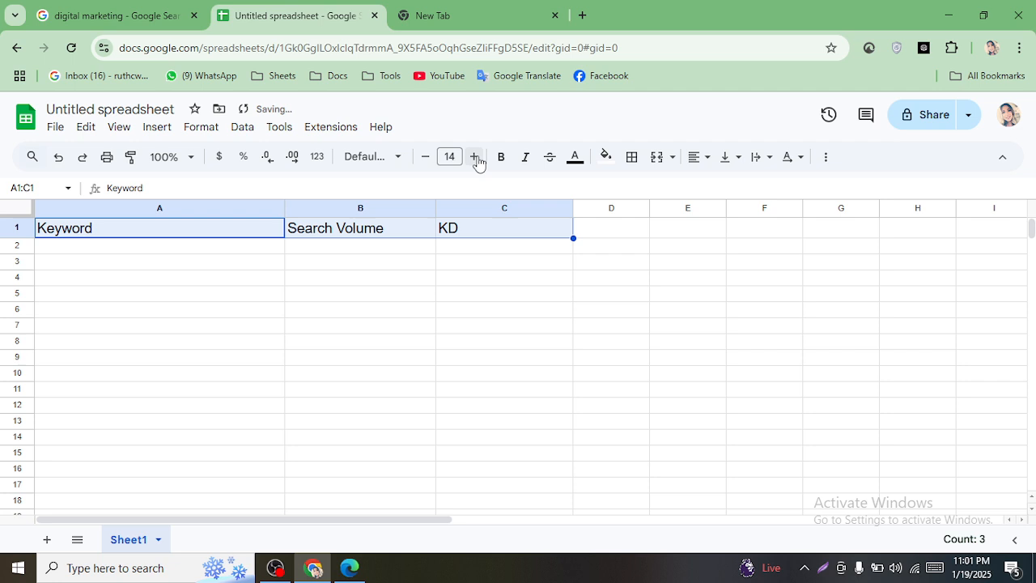
{"action": "left_click", "coordinate": [501, 158]}
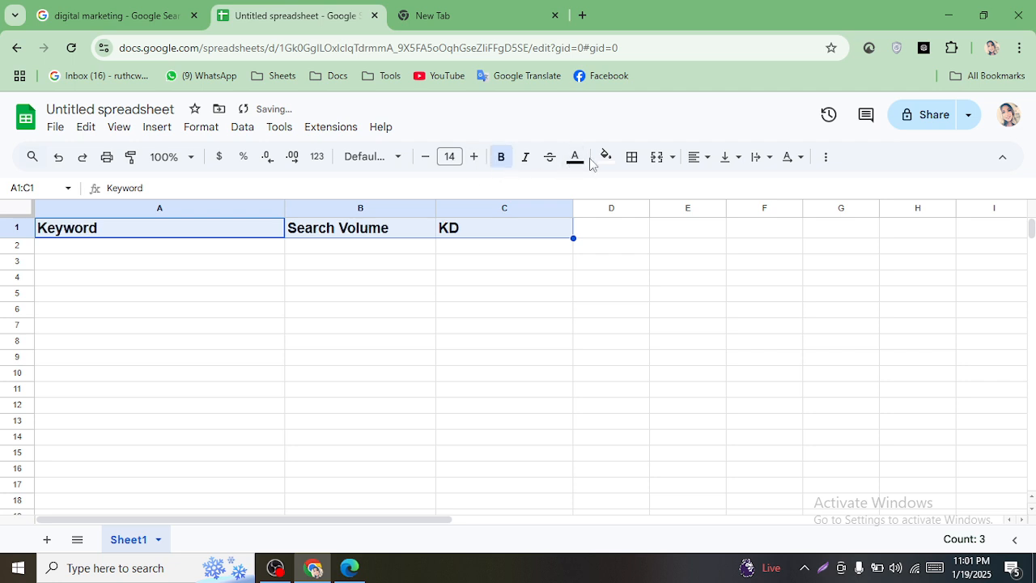
- Center the header text and fill A1:C1 yellow, then deselect to check the formatting
{"action": "left_click", "coordinate": [704, 157]}
{"action": "left_click", "coordinate": [721, 185]}
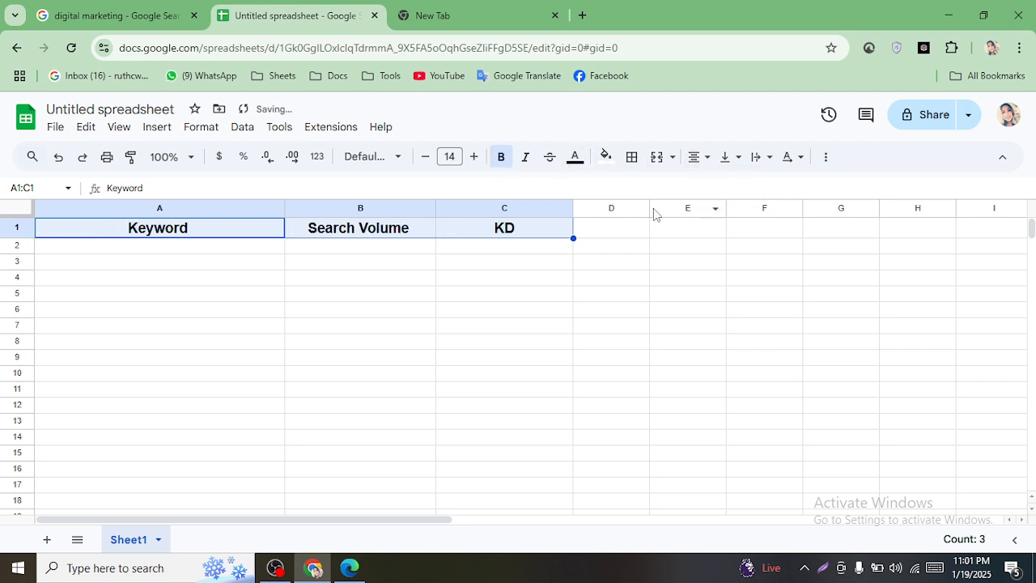
{"action": "left_click", "coordinate": [606, 156]}
{"action": "left_click", "coordinate": [671, 226]}
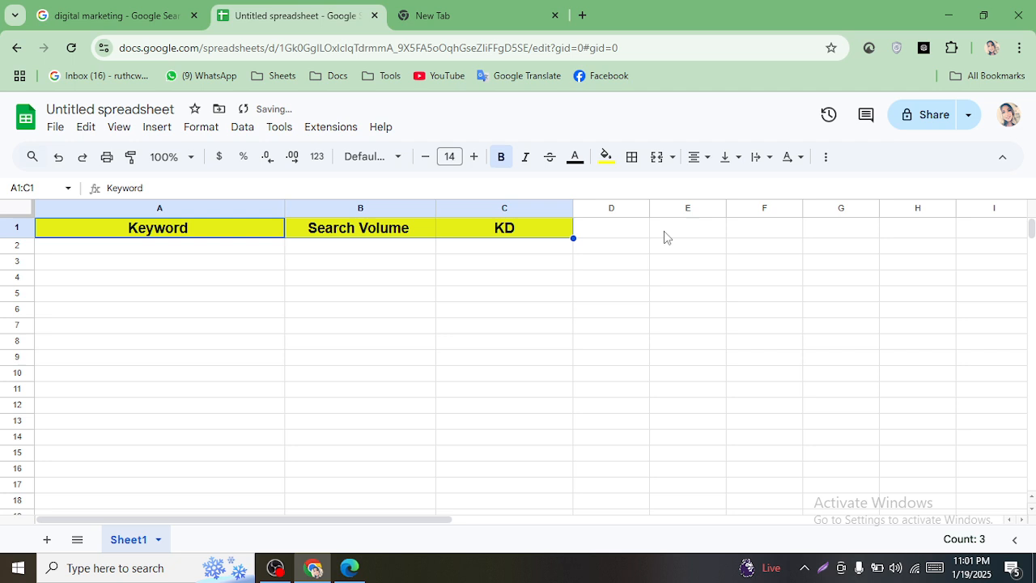
{"action": "left_click", "coordinate": [586, 368]}
{"action": "scroll", "coordinate": [389, 329], "scroll_direction": "down", "scroll_amount": 10}
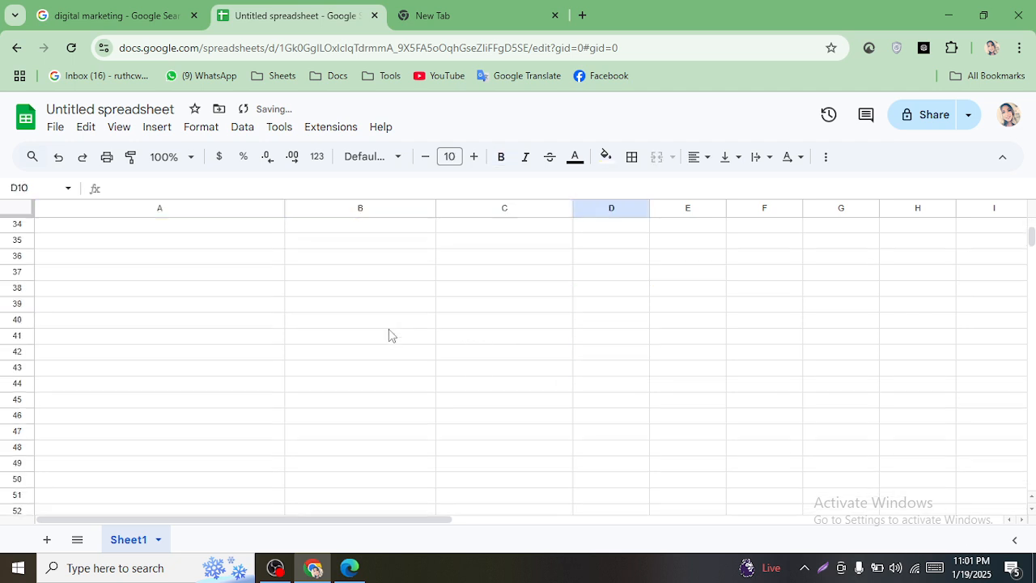
{"action": "scroll", "coordinate": [388, 329], "scroll_direction": "up", "scroll_amount": 10}
{"action": "scroll", "coordinate": [389, 332], "scroll_direction": "down", "scroll_amount": 2}
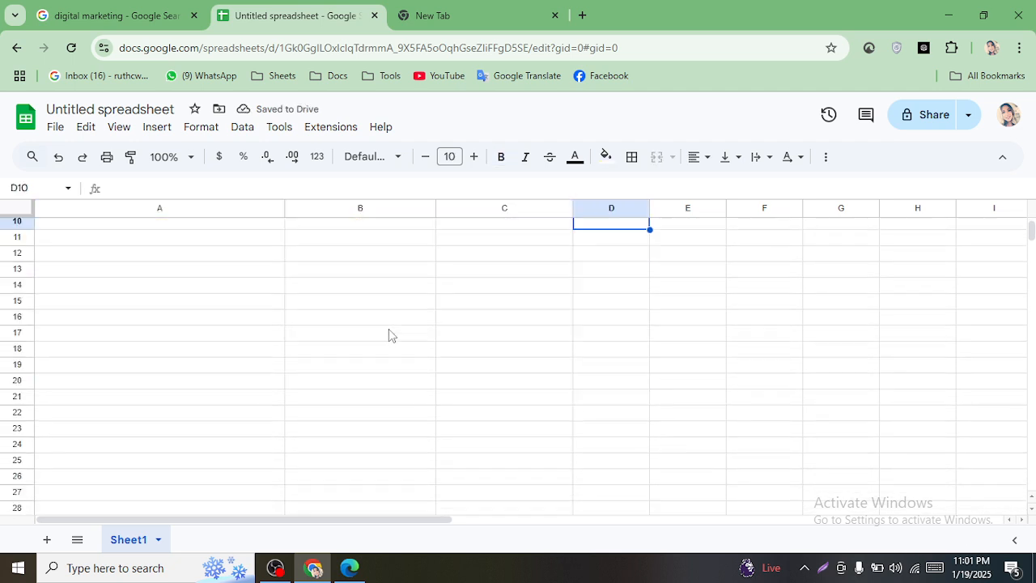
{"action": "scroll", "coordinate": [363, 289], "scroll_direction": "up", "scroll_amount": 2}
{"action": "left_click", "coordinate": [365, 284]}
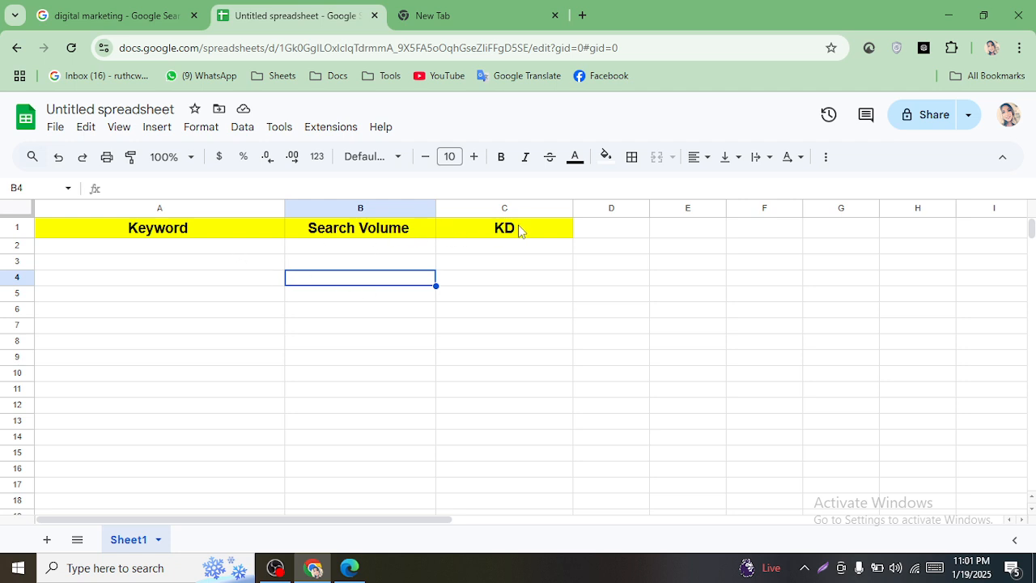
{"action": "left_click", "coordinate": [349, 567]}
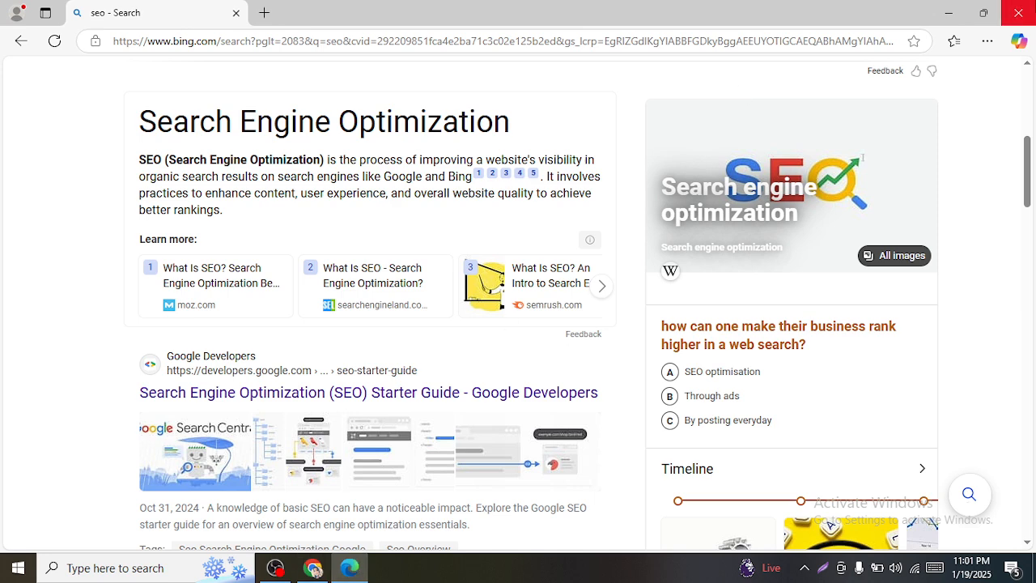
- Copy the 'digital marketing' query from the search results and paste it into cell A2
{"action": "left_click", "coordinate": [1018, 14]}
{"action": "left_click", "coordinate": [183, 16]}
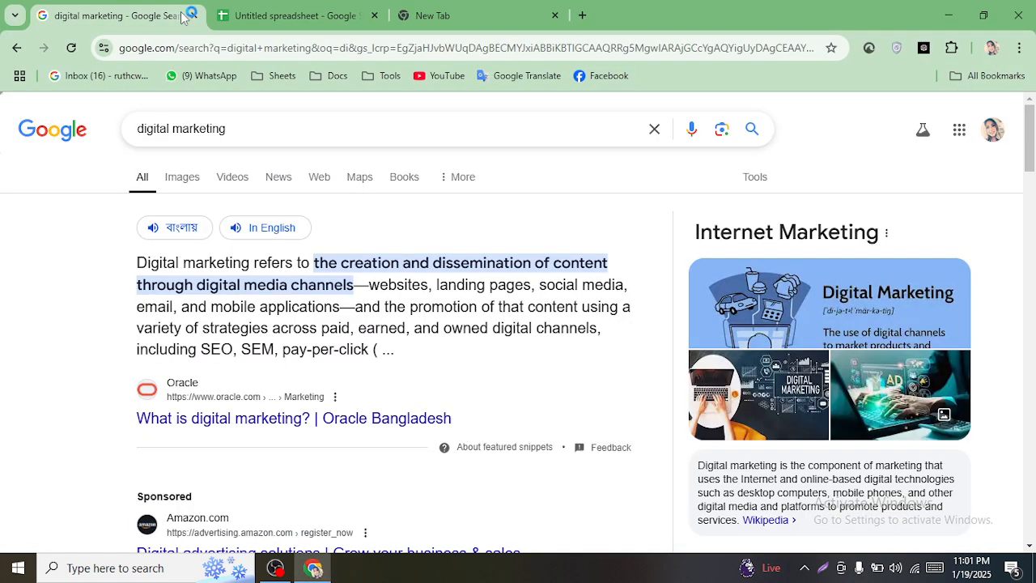
{"action": "triple_click", "coordinate": [256, 129]}
{"action": "key", "text": "ctrl+c"}
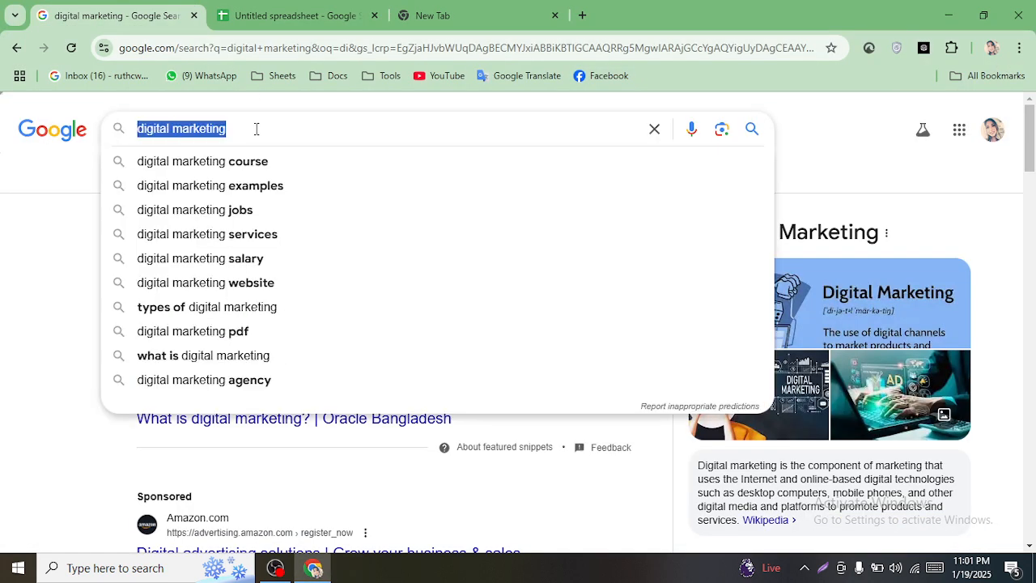
{"action": "left_click", "coordinate": [287, 15]}
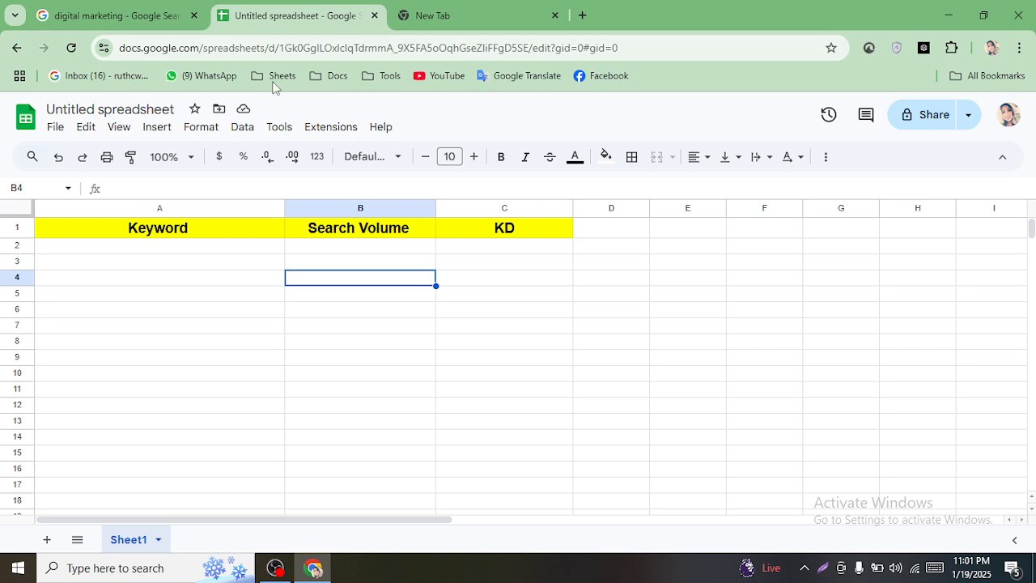
{"action": "left_click", "coordinate": [194, 248]}
{"action": "key", "text": "ctrl+v"}
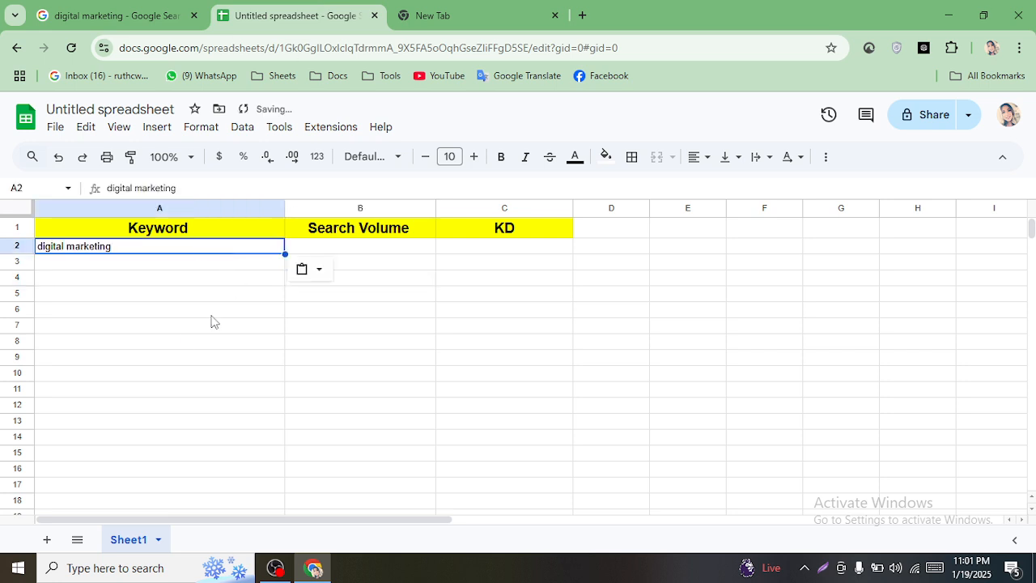
- Close the digital marketing search tab and begin typing 'keyword re' on the new tab
{"action": "left_click", "coordinate": [462, 12]}
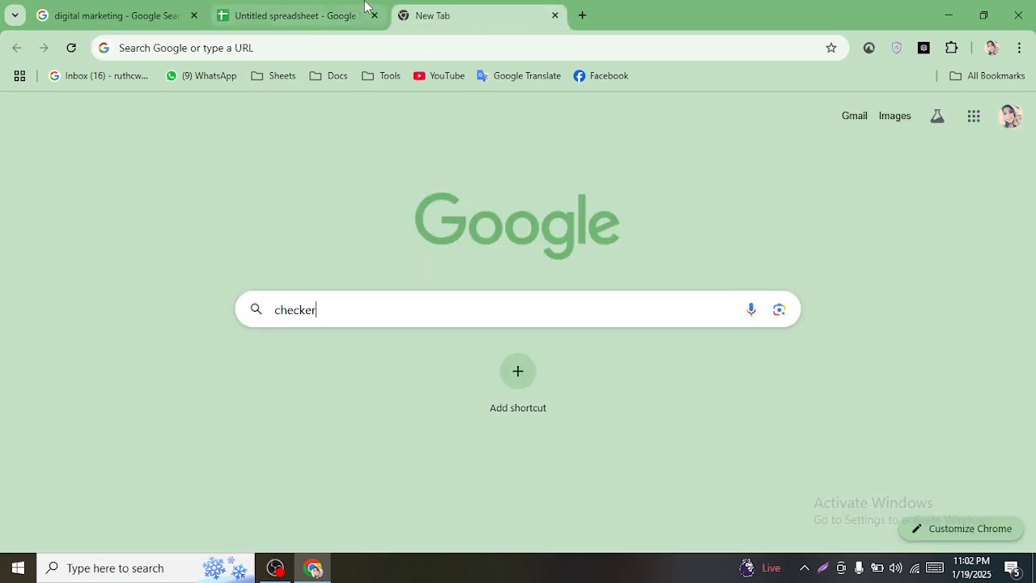
{"action": "left_click", "coordinate": [132, 12]}
{"action": "left_click", "coordinate": [194, 15]}
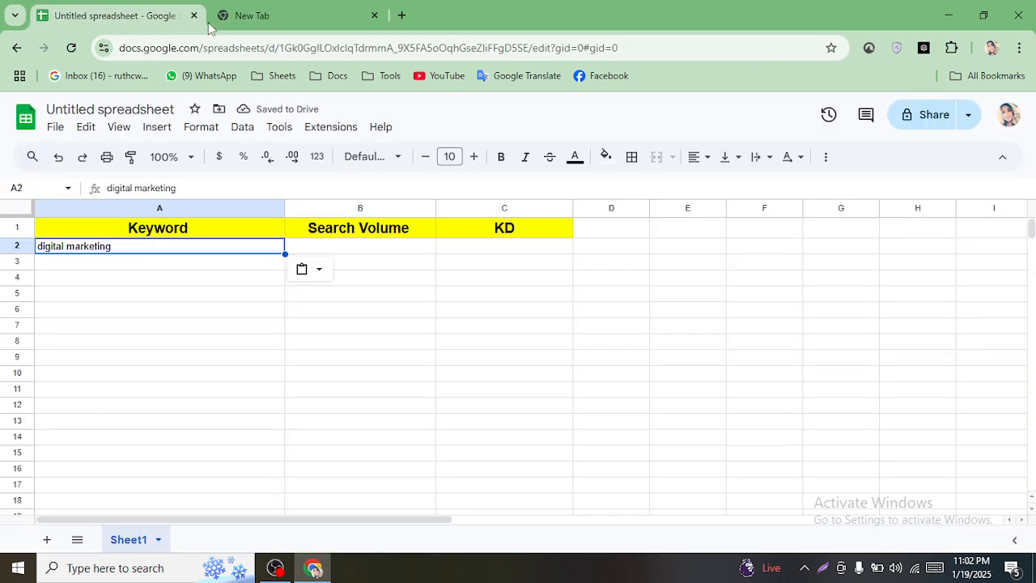
{"action": "left_click", "coordinate": [289, 10]}
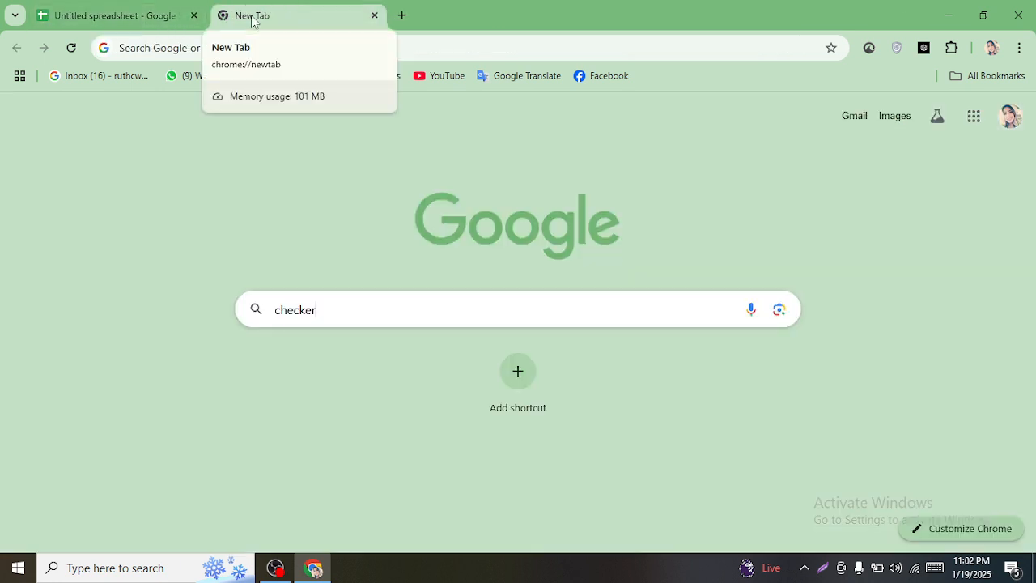
{"action": "key", "text": "BackSpace"}
{"action": "key", "text": "BackSpace"}
{"action": "key", "text": "BackSpace"}
{"action": "key", "text": "BackSpace"}
{"action": "key", "text": "BackSpace"}
{"action": "key", "text": "BackSpace"}
{"action": "key", "text": "BackSpace"}
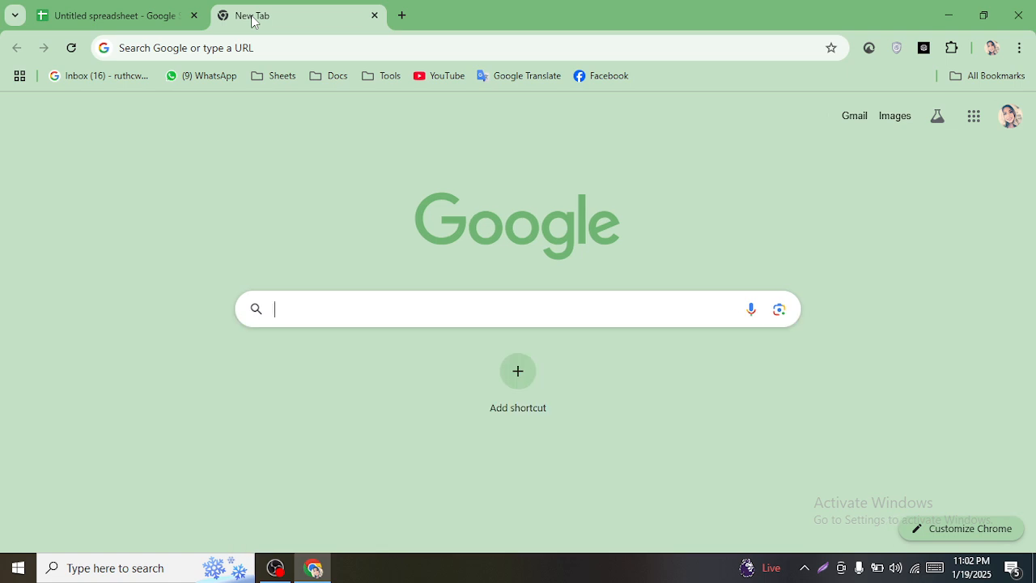
{"action": "type", "text": "ke"}
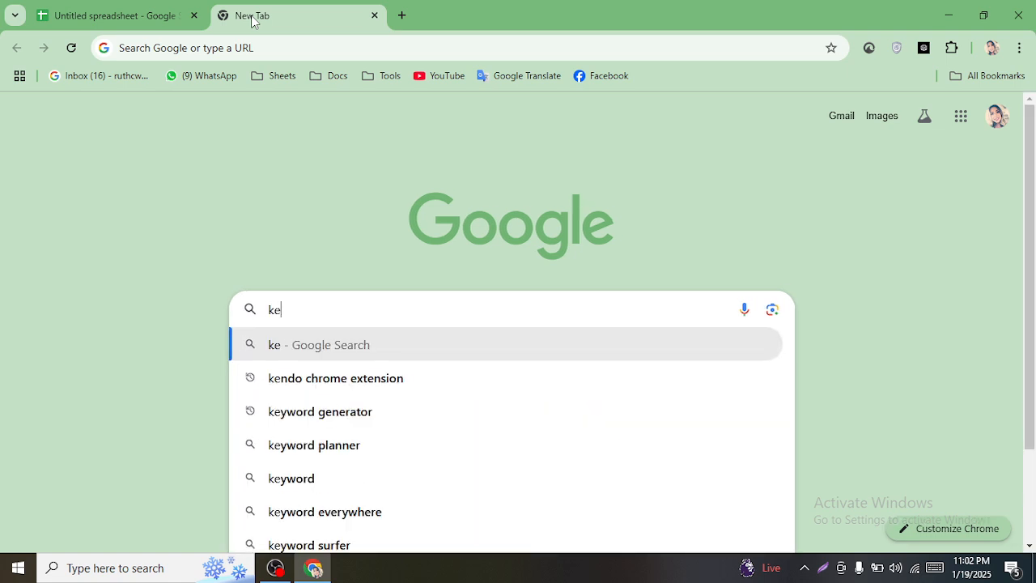
{"action": "type", "text": "ywo"}
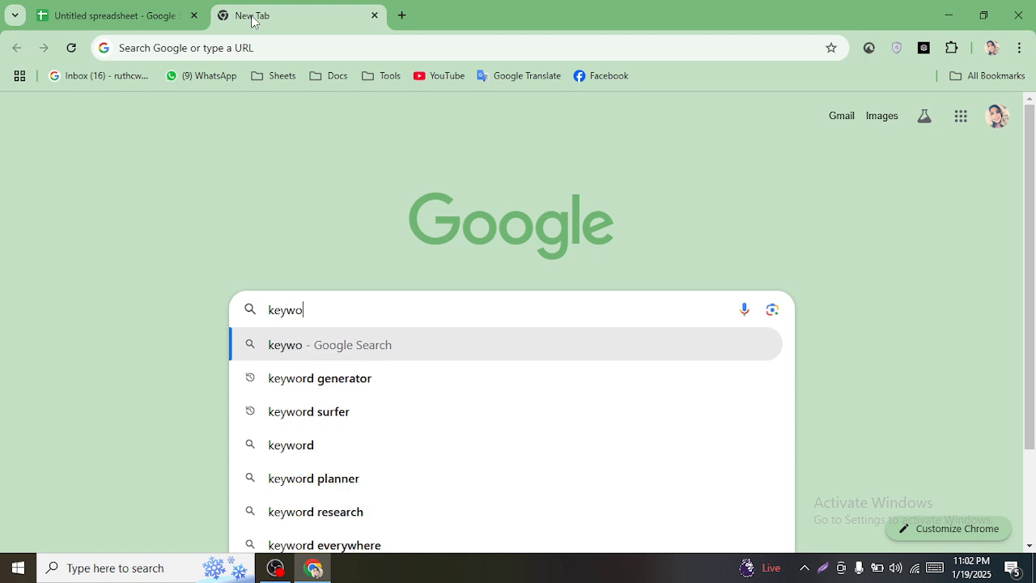
{"action": "type", "text": "rd r"}
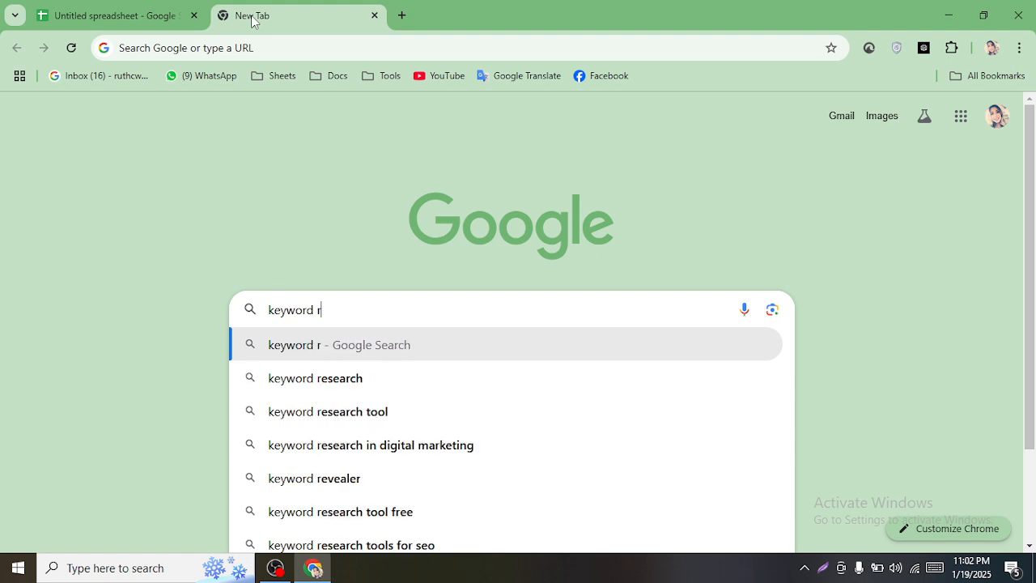
{"action": "type", "text": "e"}
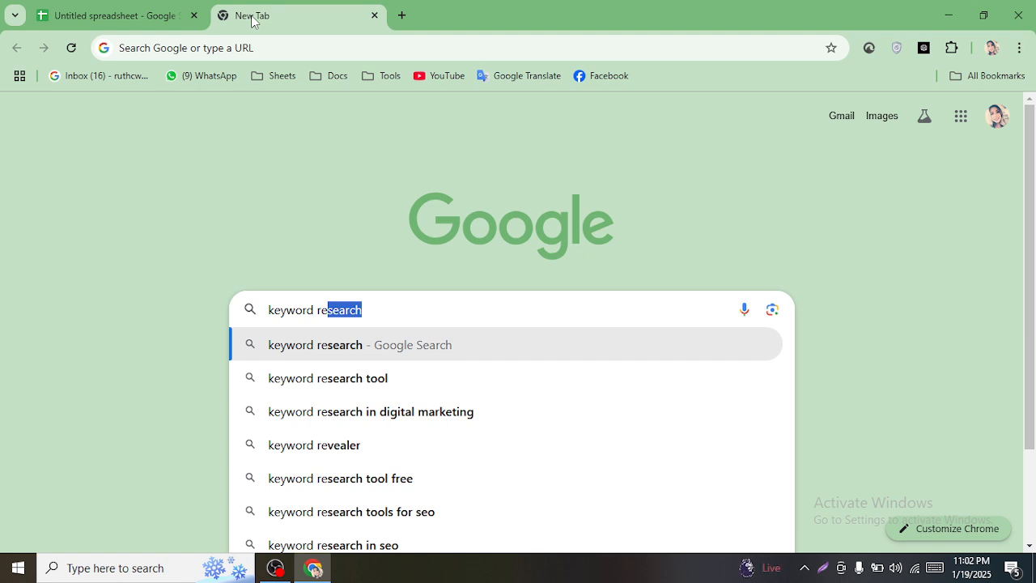
- Search Google for 'keyword research tool'
{"action": "key", "text": "Right"}
{"action": "type", "text": "tool"}
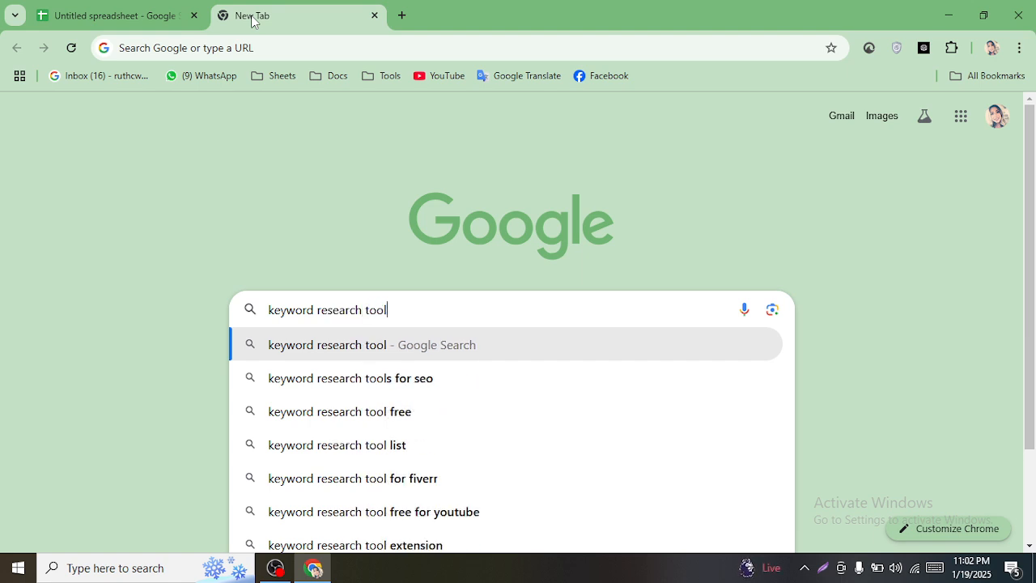
{"action": "key", "text": "Return"}
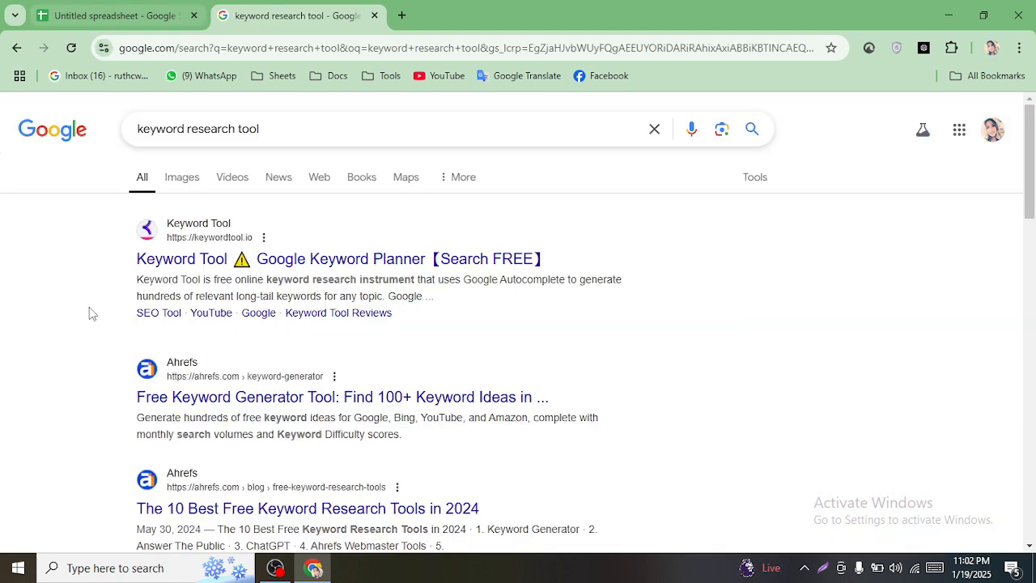
{"action": "left_click_drag", "start_coordinate": [1029, 162], "coordinate": [1033, 103]}
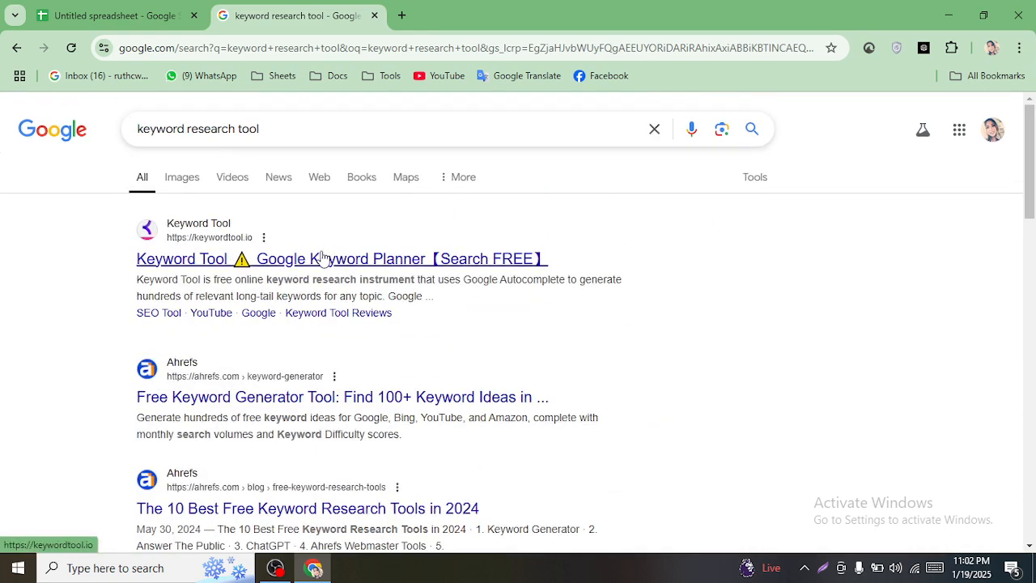
- Open the Keyword Tool, Ahrefs, Moz and Semrush results in background tabs, then load results page 2
{"action": "middle_click", "coordinate": [234, 261]}
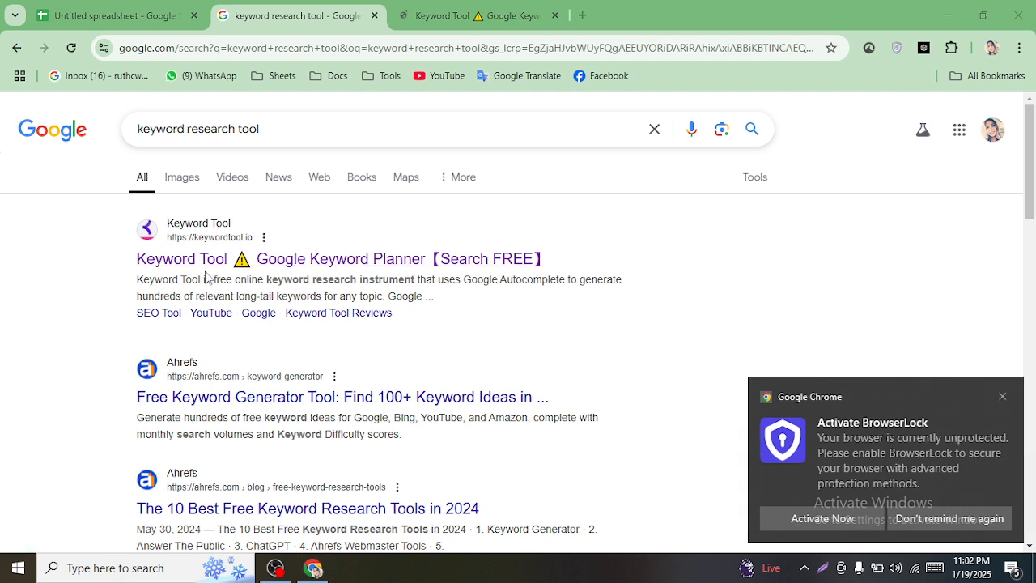
{"action": "left_click", "coordinate": [1002, 396]}
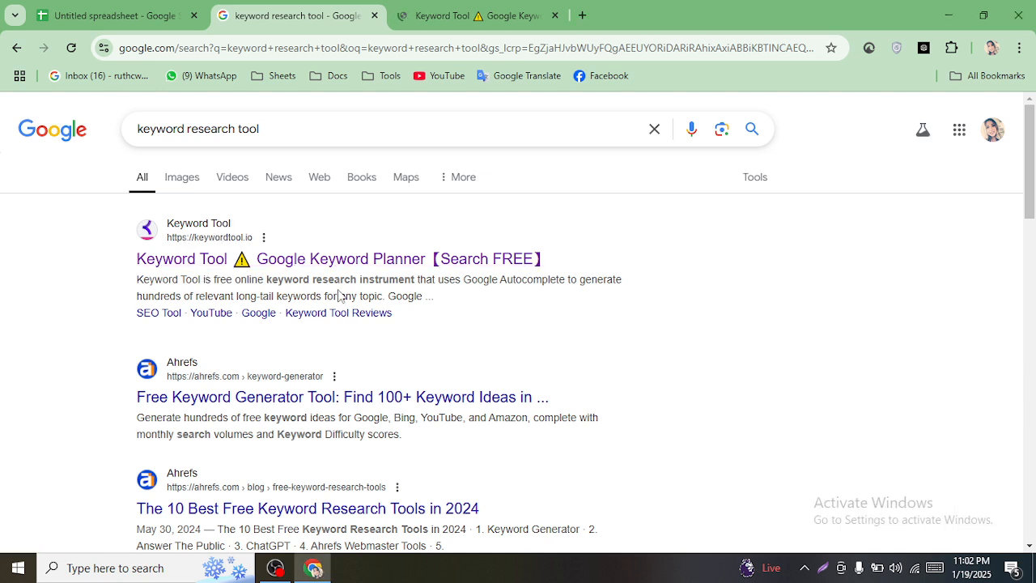
{"action": "middle_click", "coordinate": [200, 402]}
{"action": "left_click_drag", "start_coordinate": [1029, 202], "coordinate": [1029, 282]}
{"action": "middle_click", "coordinate": [215, 293]}
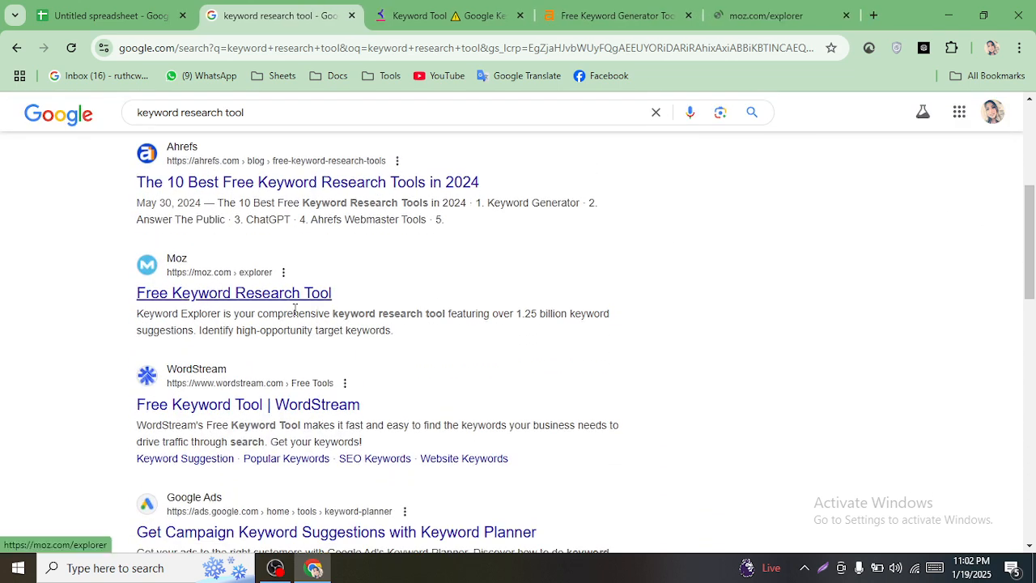
{"action": "left_click_drag", "start_coordinate": [1033, 241], "coordinate": [1032, 416]}
{"action": "middle_click", "coordinate": [233, 317]}
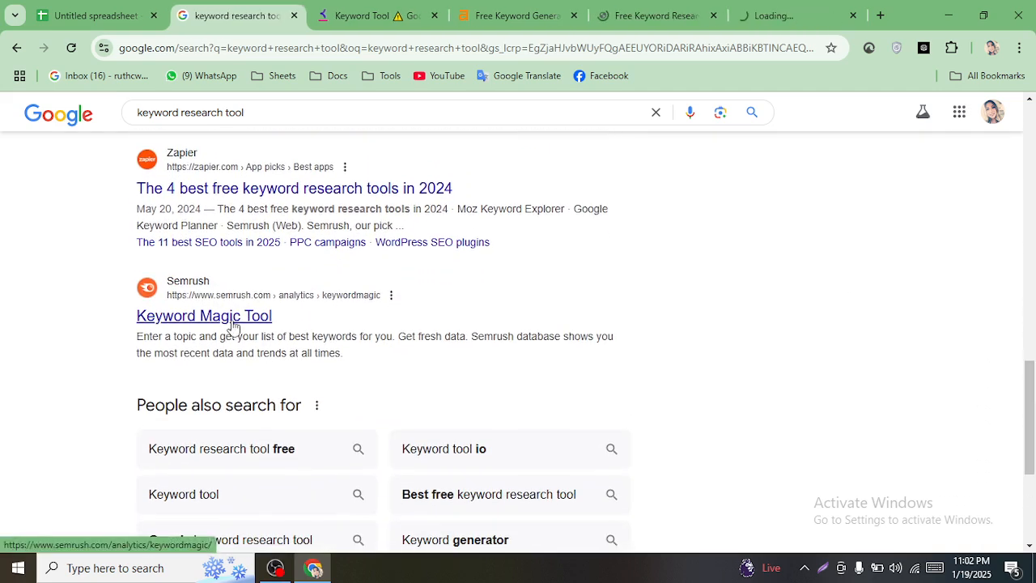
{"action": "left_click_drag", "start_coordinate": [1034, 353], "coordinate": [1034, 418]}
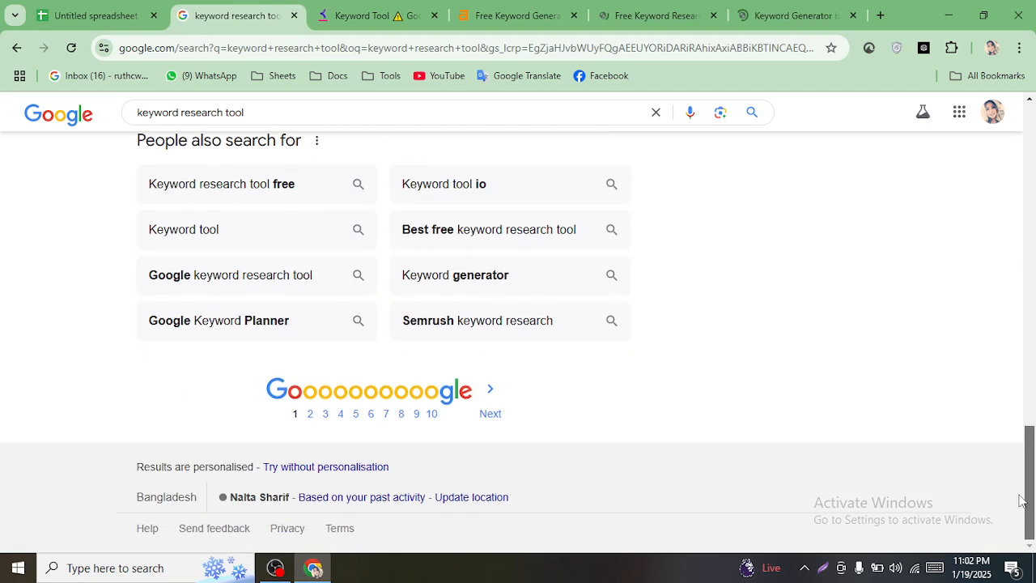
{"action": "left_click", "coordinate": [314, 414]}
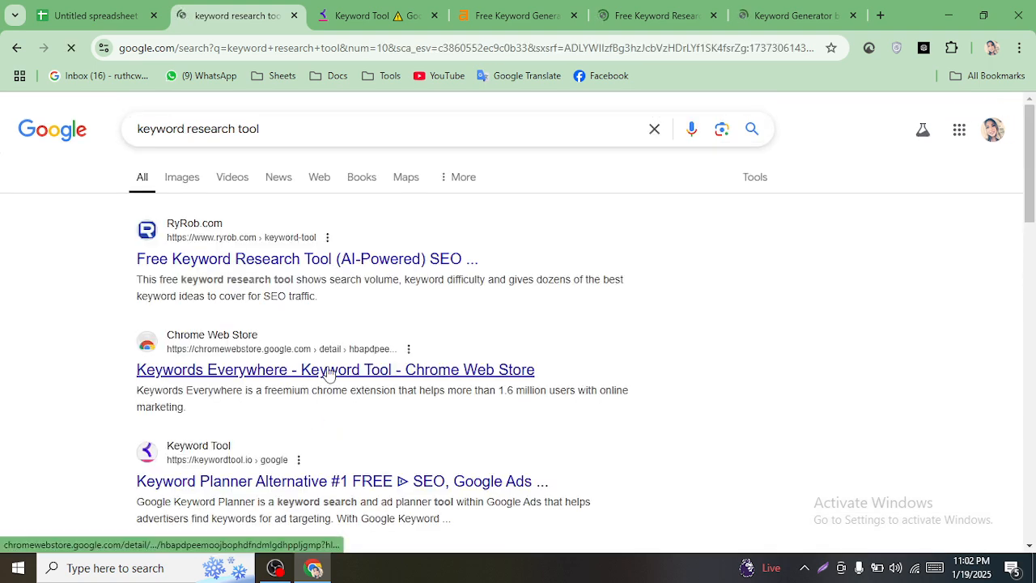
- Find the Ubersuggest result on page 2 and open it in a background tab
{"action": "scroll", "coordinate": [328, 374], "scroll_direction": "down", "scroll_amount": 3}
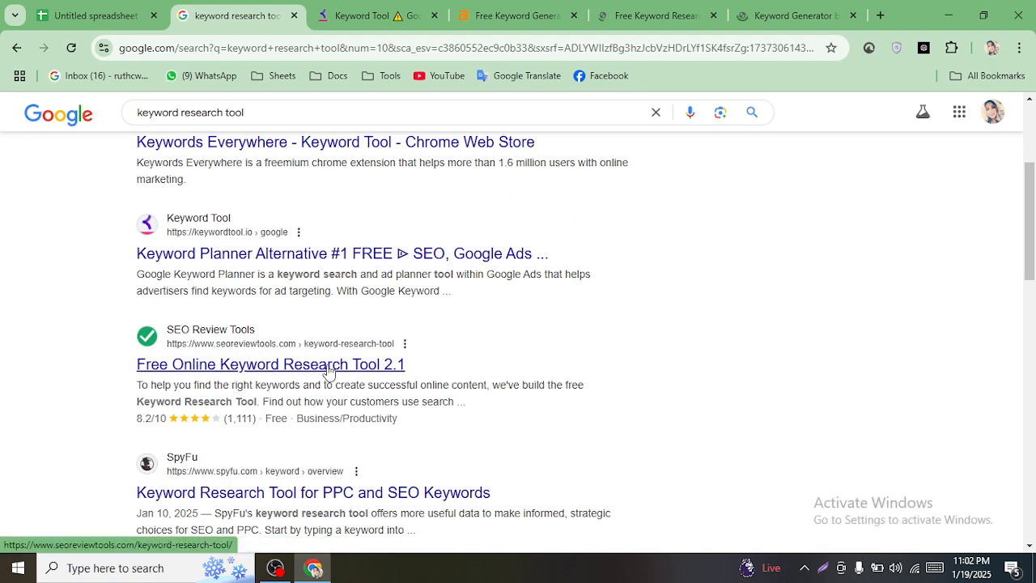
{"action": "scroll", "coordinate": [289, 359], "scroll_direction": "down", "scroll_amount": 4}
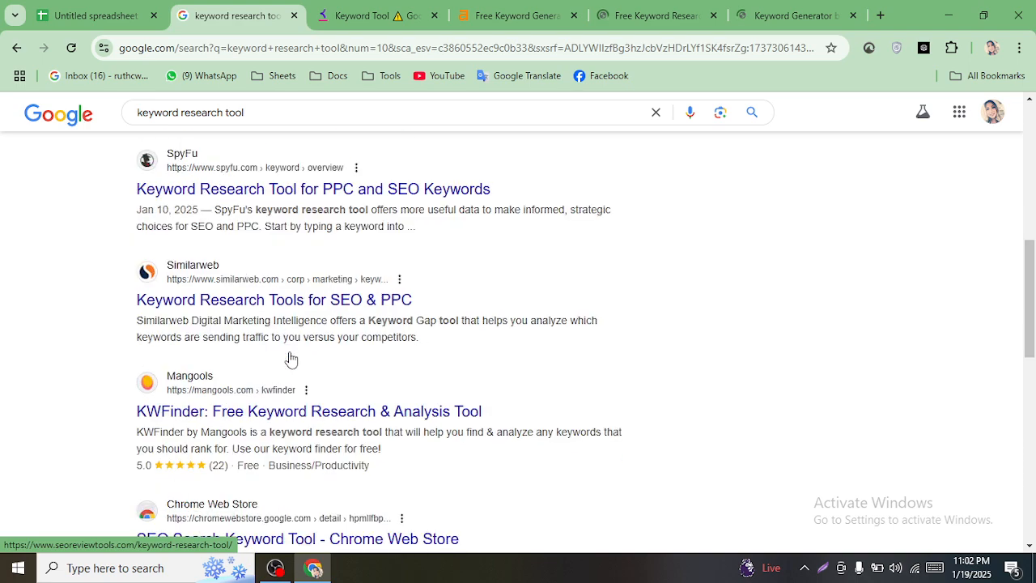
{"action": "scroll", "coordinate": [289, 336], "scroll_direction": "down", "scroll_amount": 10}
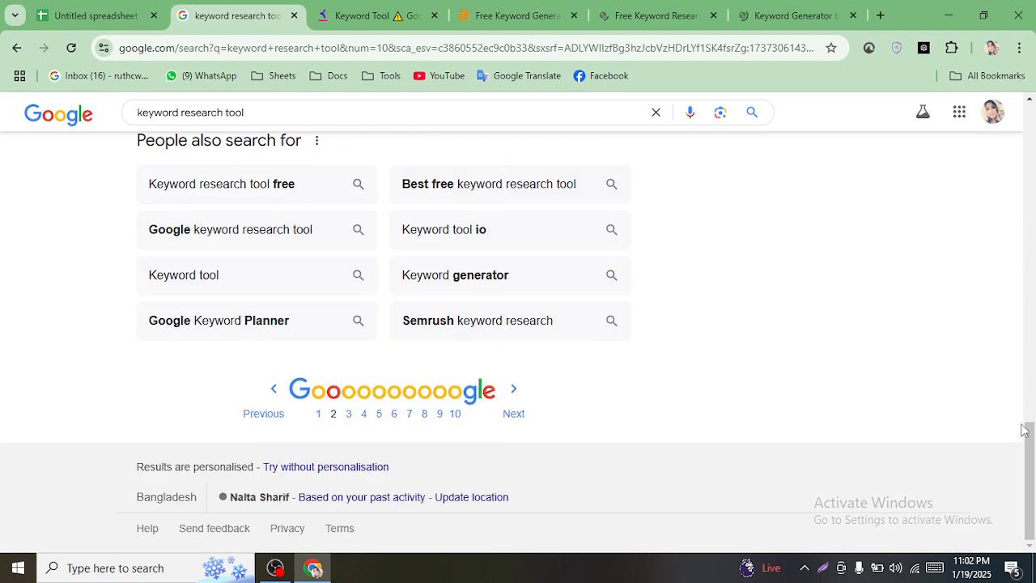
{"action": "mouse_move", "coordinate": [1031, 460]}
{"action": "left_mouse_down"}
{"action": "mouse_move", "coordinate": [1029, 331]}
{"action": "mouse_move", "coordinate": [1030, 451]}
{"action": "left_mouse_up"}
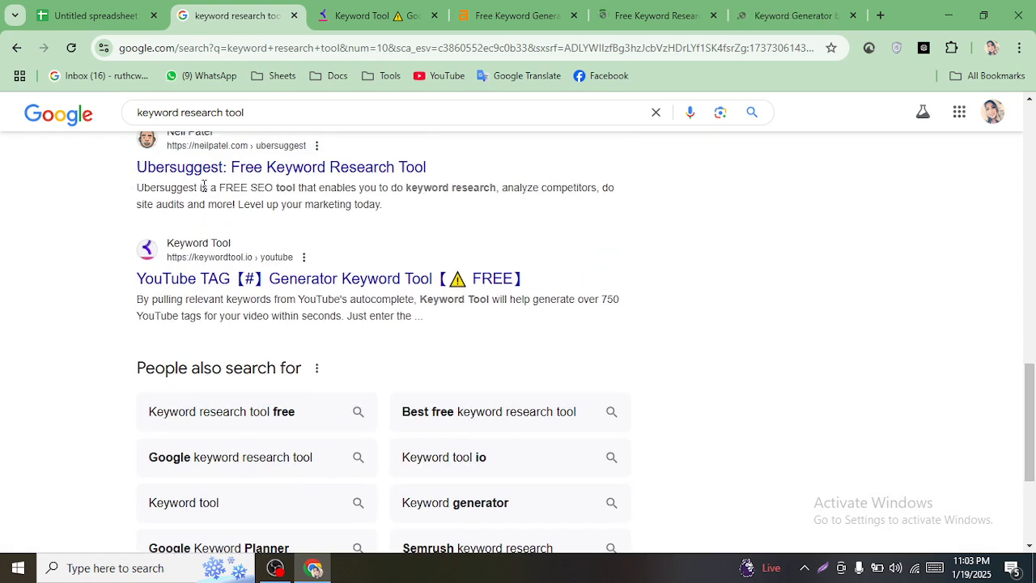
{"action": "scroll", "coordinate": [189, 183], "scroll_direction": "down", "scroll_amount": 1}
{"action": "scroll", "coordinate": [285, 393], "scroll_direction": "up", "scroll_amount": 3}
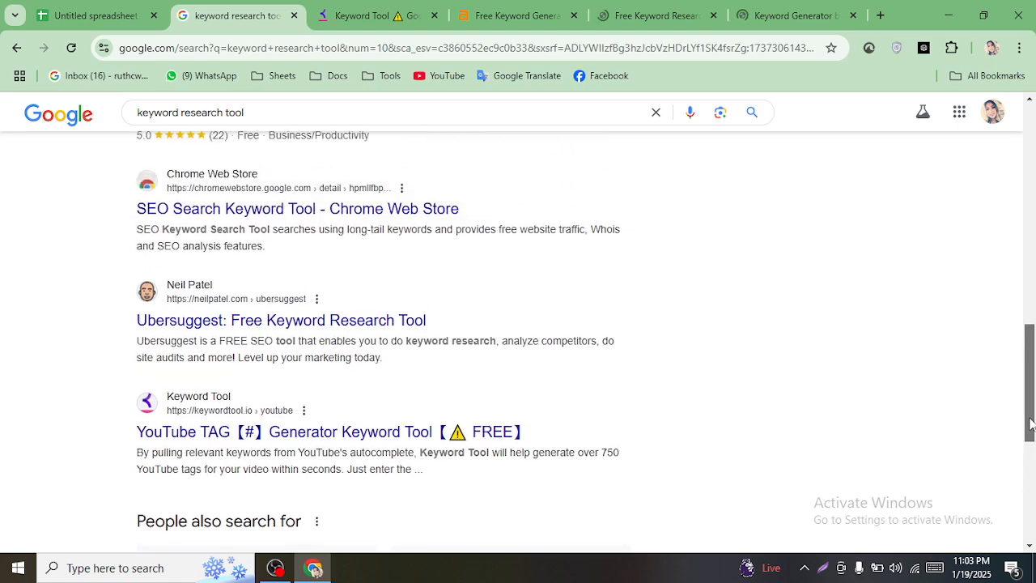
{"action": "scroll", "coordinate": [250, 342], "scroll_direction": "down", "scroll_amount": 1}
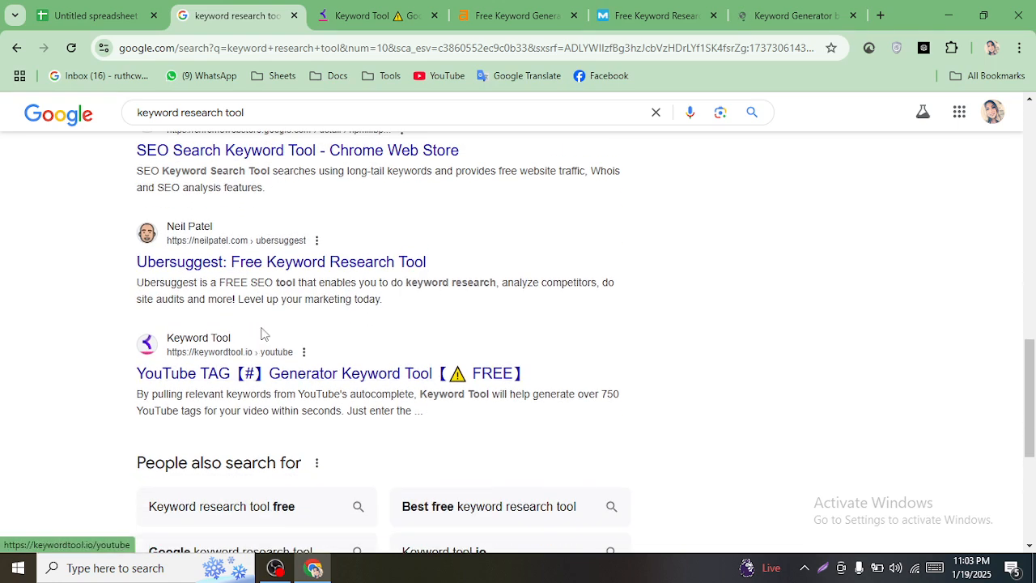
{"action": "middle_click", "coordinate": [270, 260]}
- Open the KWFinder result in a background tab, then bring up the Keyword Tool site
{"action": "scroll", "coordinate": [271, 263], "scroll_direction": "down", "scroll_amount": 4}
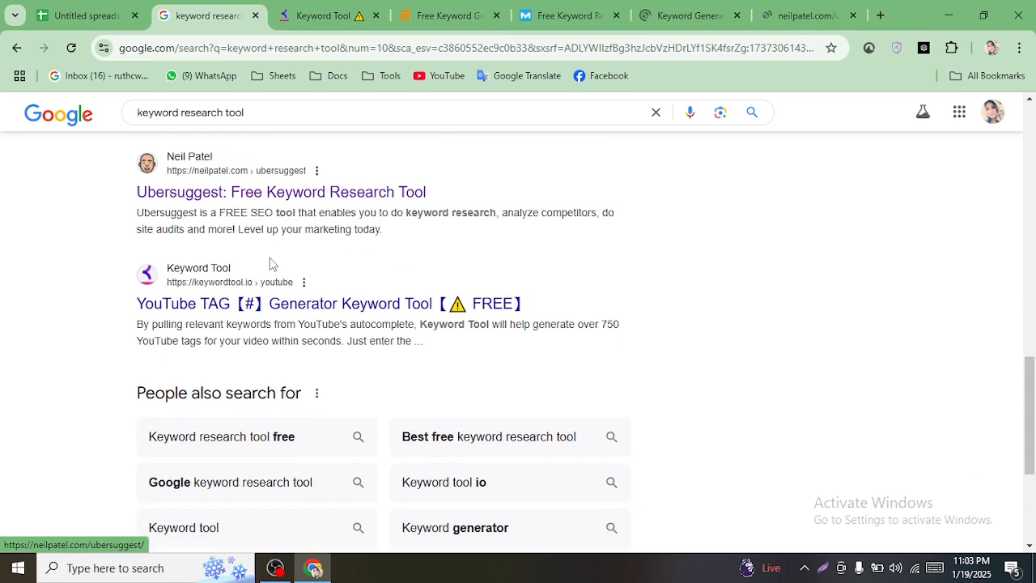
{"action": "left_click_drag", "start_coordinate": [1032, 447], "coordinate": [1026, 283]}
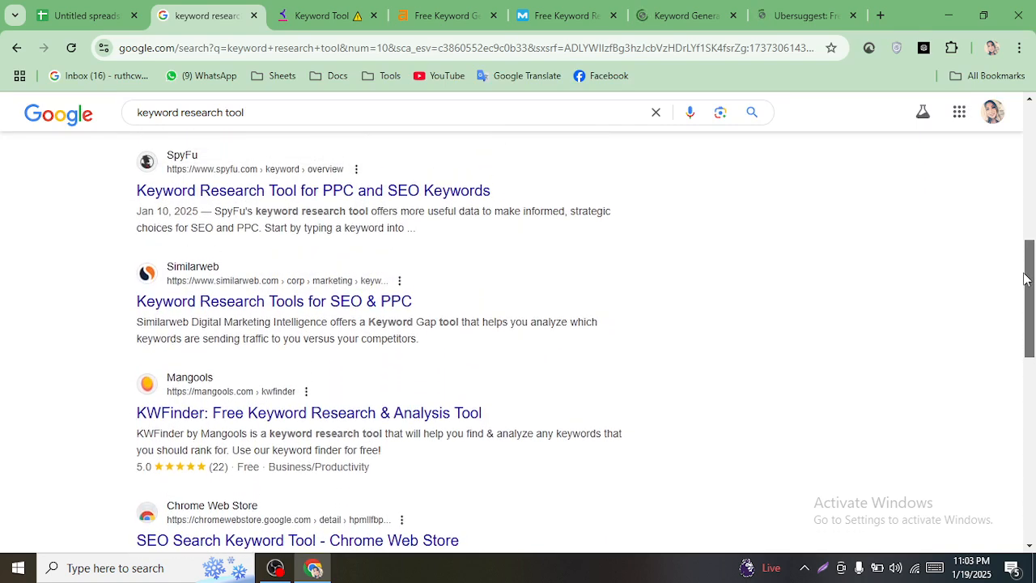
{"action": "scroll", "coordinate": [552, 288], "scroll_direction": "down", "scroll_amount": 6}
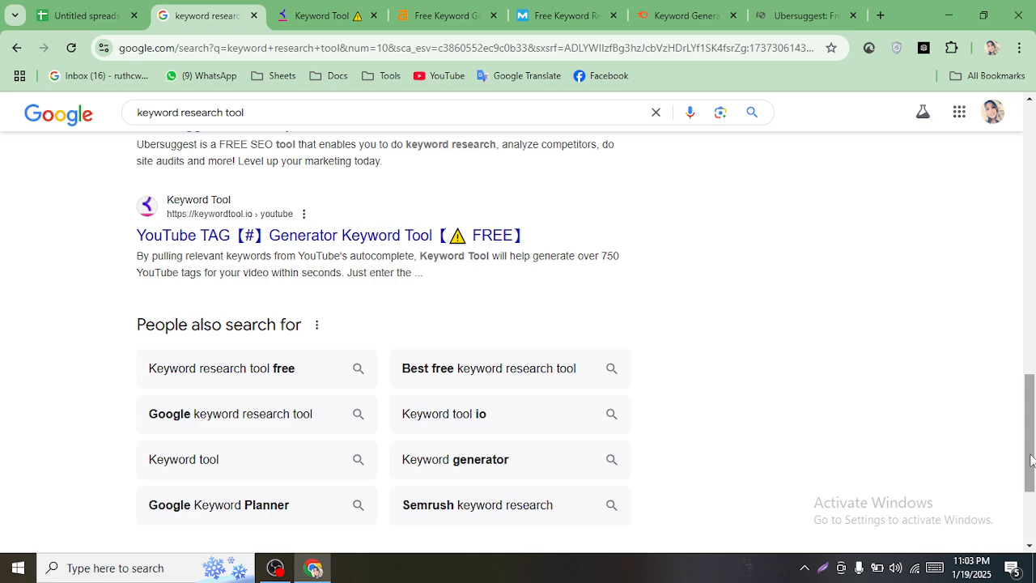
{"action": "left_click_drag", "start_coordinate": [1032, 459], "coordinate": [1032, 396]}
{"action": "scroll", "coordinate": [298, 270], "scroll_direction": "down", "scroll_amount": 5}
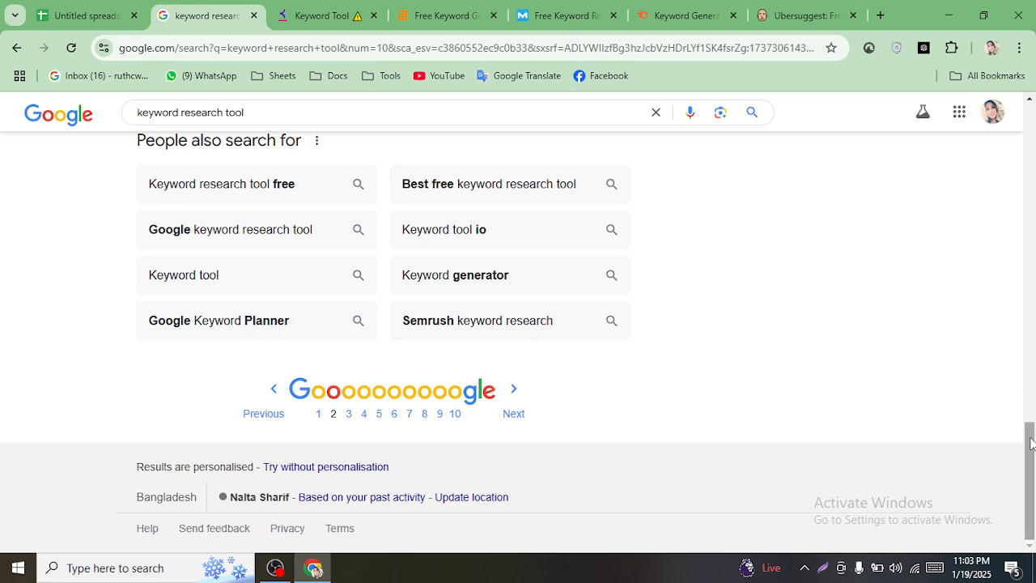
{"action": "left_click_drag", "start_coordinate": [1032, 445], "coordinate": [1032, 254]}
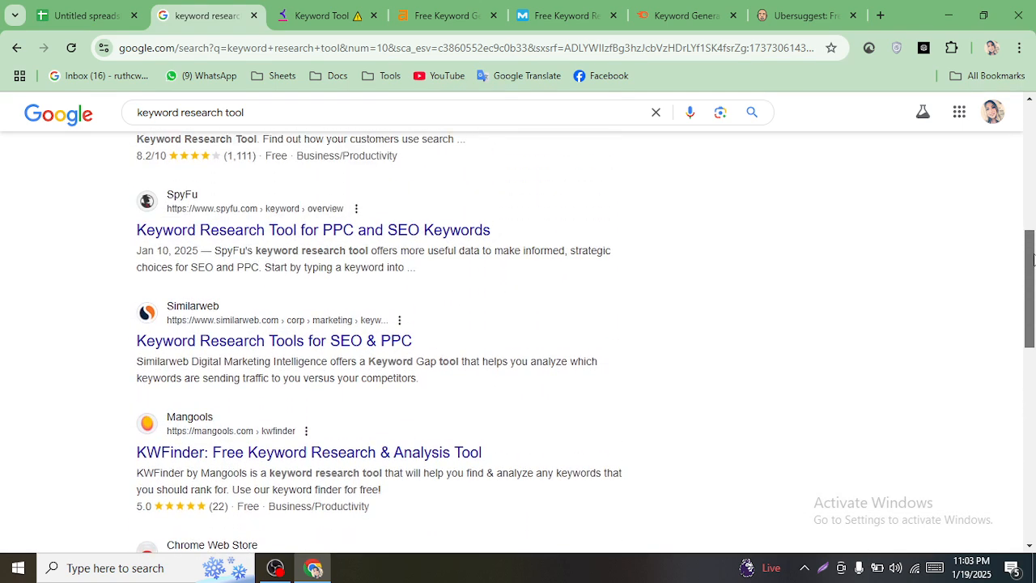
{"action": "middle_click", "coordinate": [272, 454]}
{"action": "left_click", "coordinate": [291, 18]}
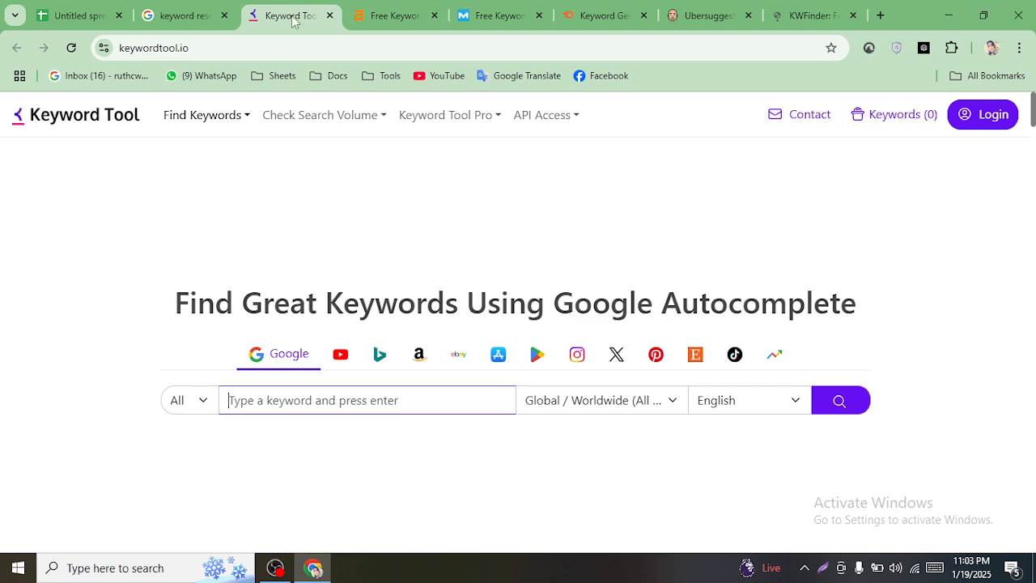
- Close the 'keyword research tool' results tab, view KWFinder, and add a blank new tab
{"action": "left_click", "coordinate": [195, 11]}
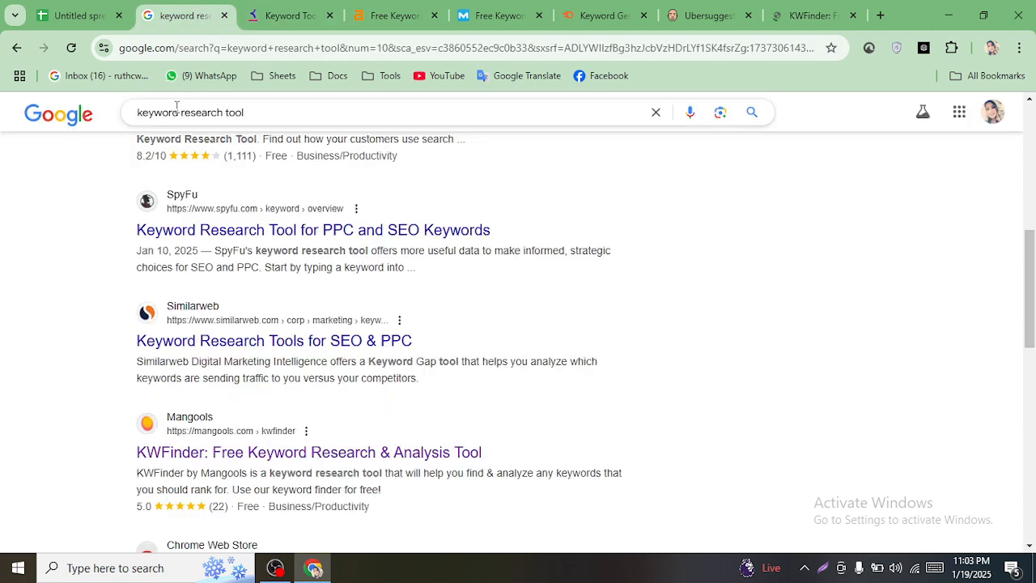
{"action": "scroll", "coordinate": [671, 224], "scroll_direction": "up", "scroll_amount": 5}
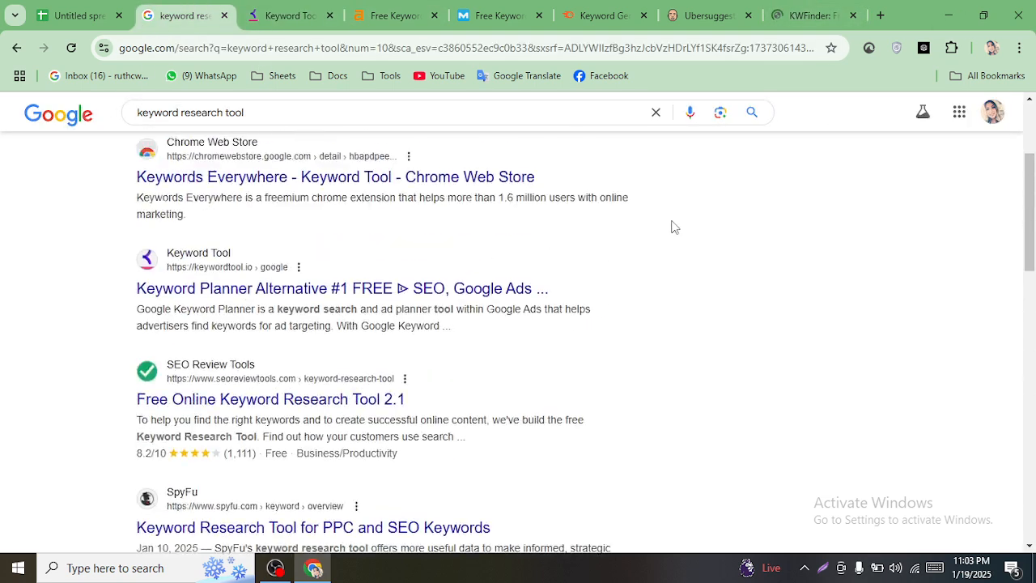
{"action": "left_click", "coordinate": [224, 15]}
{"action": "left_click", "coordinate": [724, 15]}
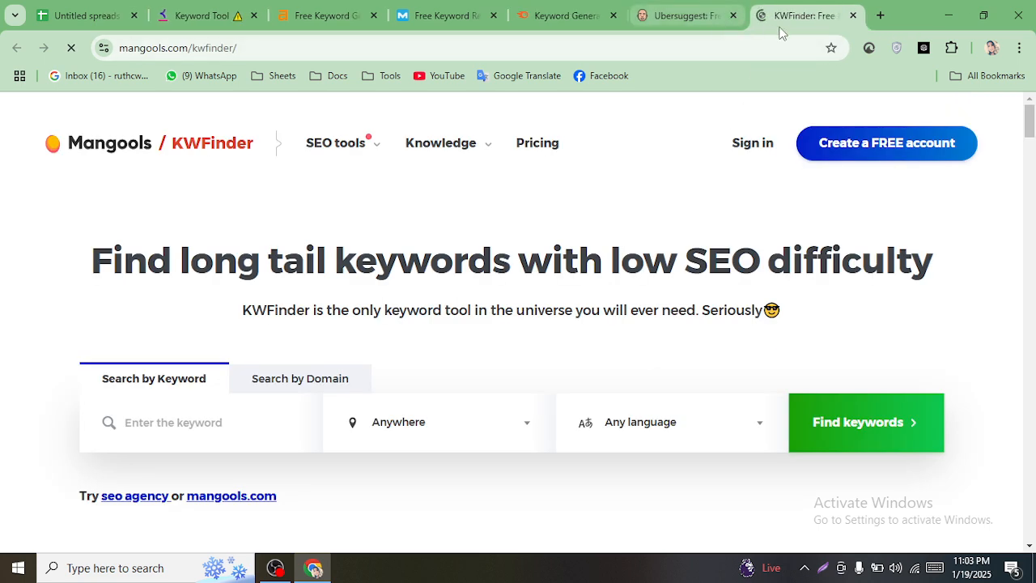
{"action": "left_click", "coordinate": [881, 15]}
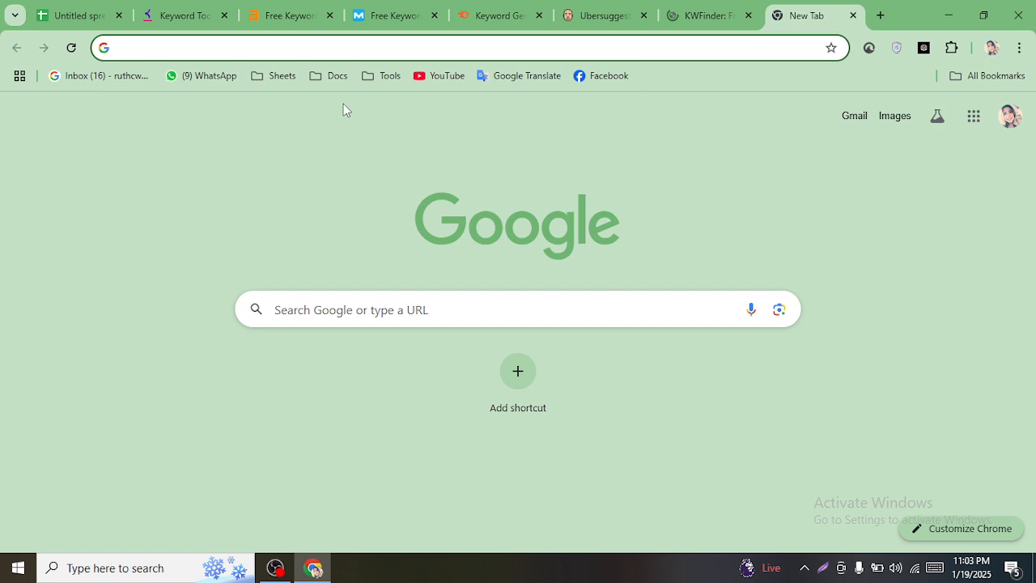
- Search 'google trends', open the Google Trends homepage, and return to the Untitled spreadsheet
{"action": "type", "text": "goo"}
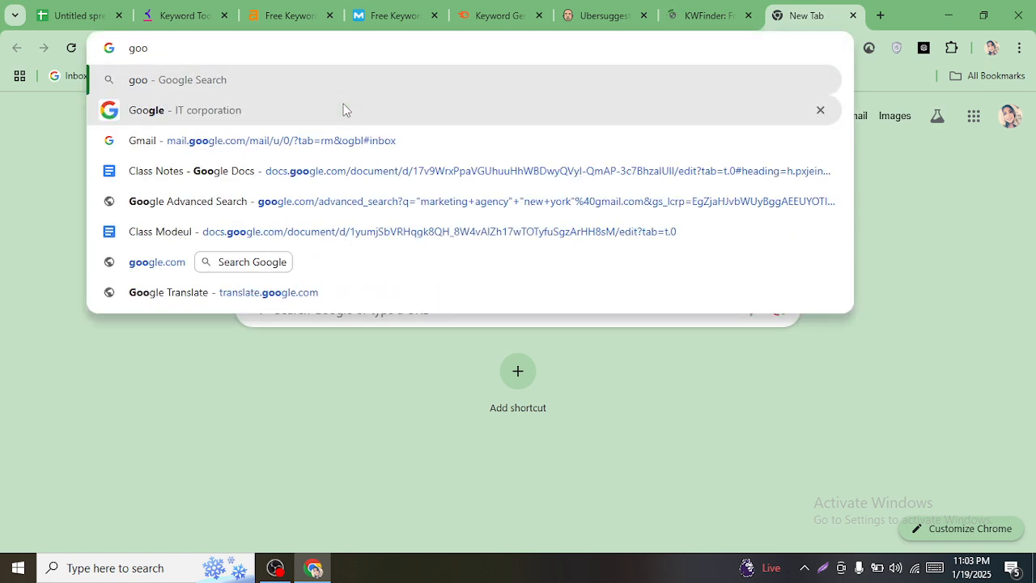
{"action": "type", "text": "gle"}
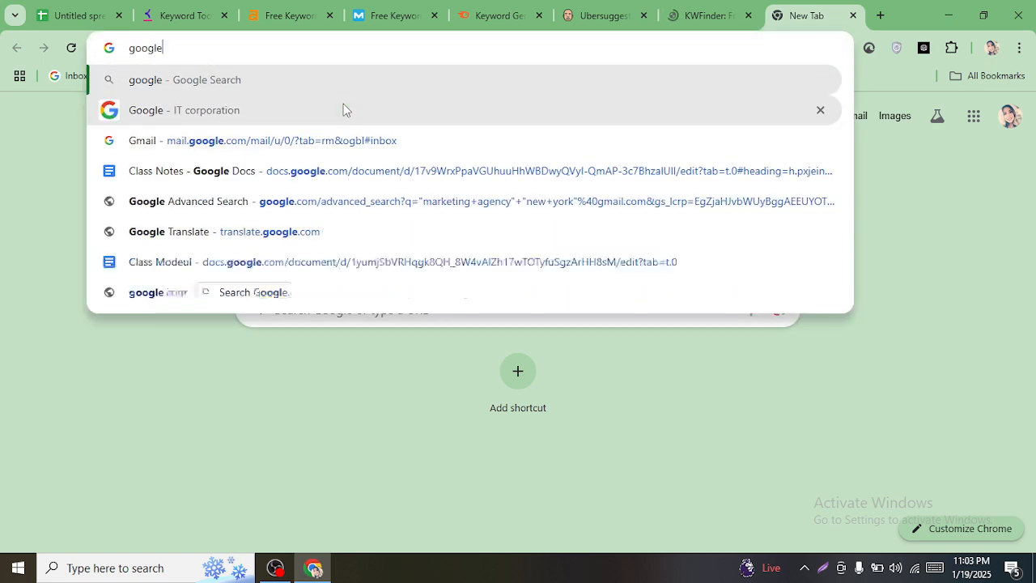
{"action": "type", "text": " trends"}
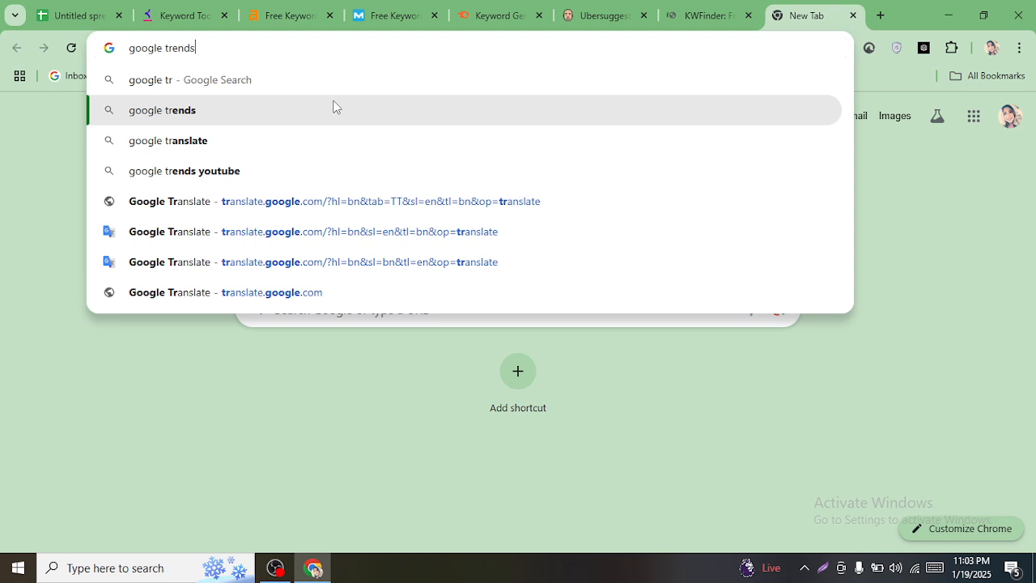
{"action": "key", "text": "Return"}
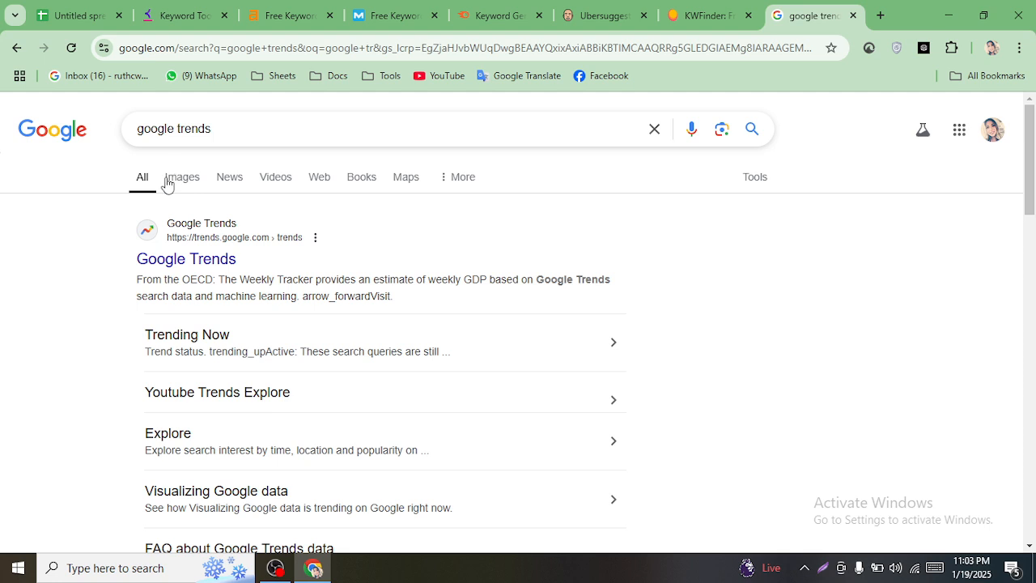
{"action": "left_click", "coordinate": [186, 260]}
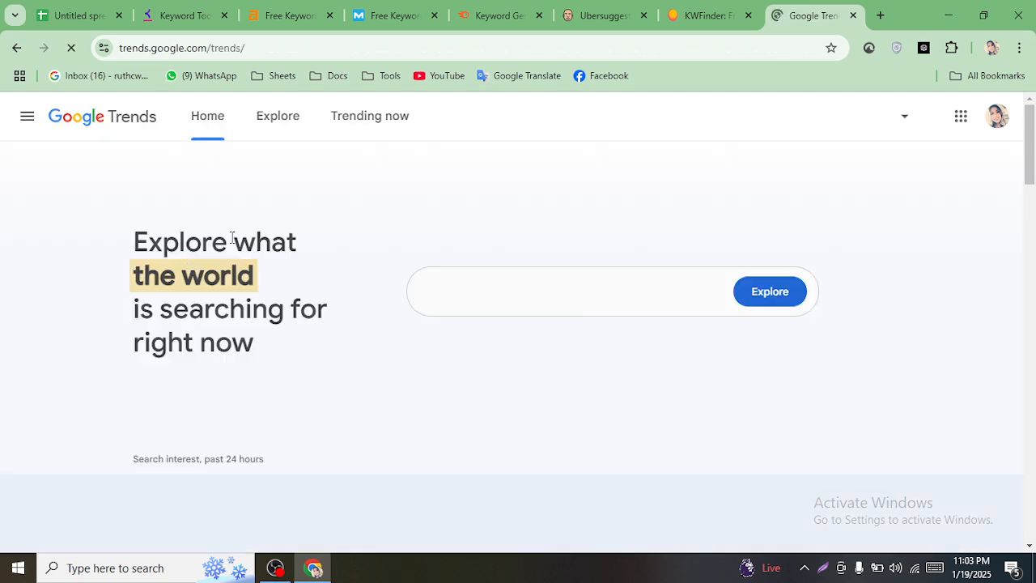
{"action": "left_click", "coordinate": [73, 10]}
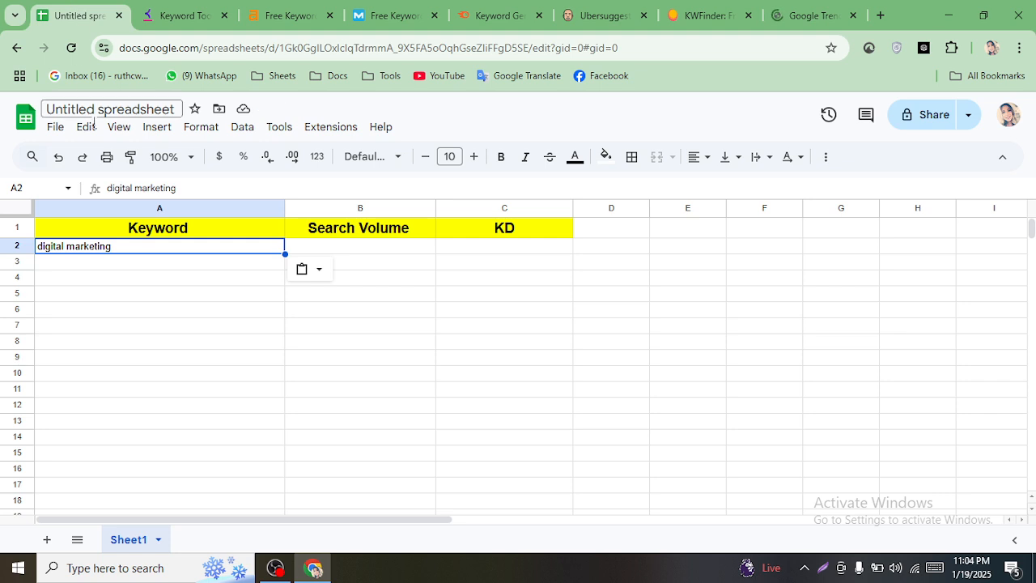
- Set the font size of cells A2 through A54 to 12
{"action": "left_click", "coordinate": [475, 157]}
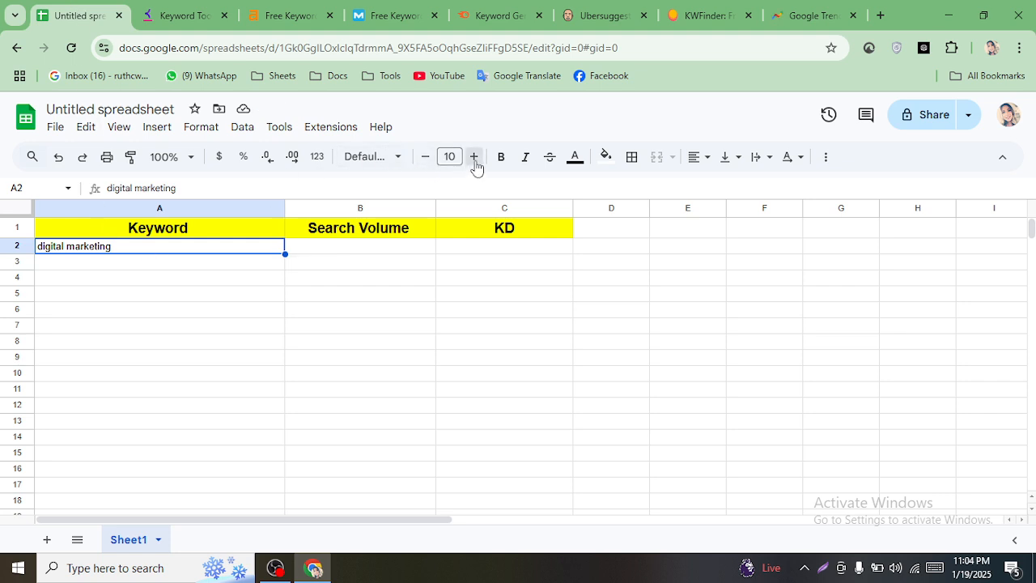
{"action": "left_click", "coordinate": [475, 157]}
{"action": "left_click", "coordinate": [221, 311]}
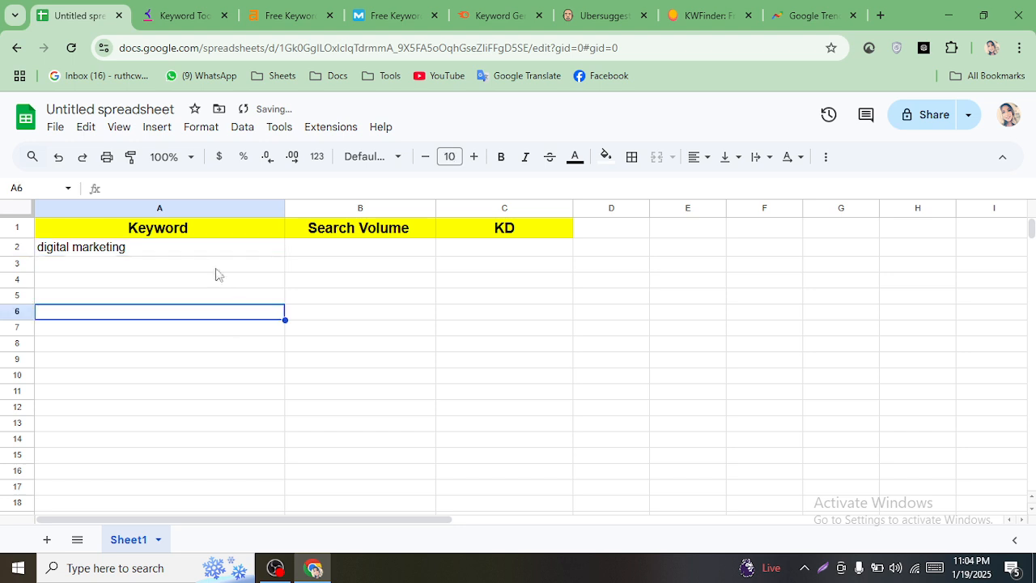
{"action": "left_click_drag", "start_coordinate": [197, 250], "coordinate": [199, 579]}
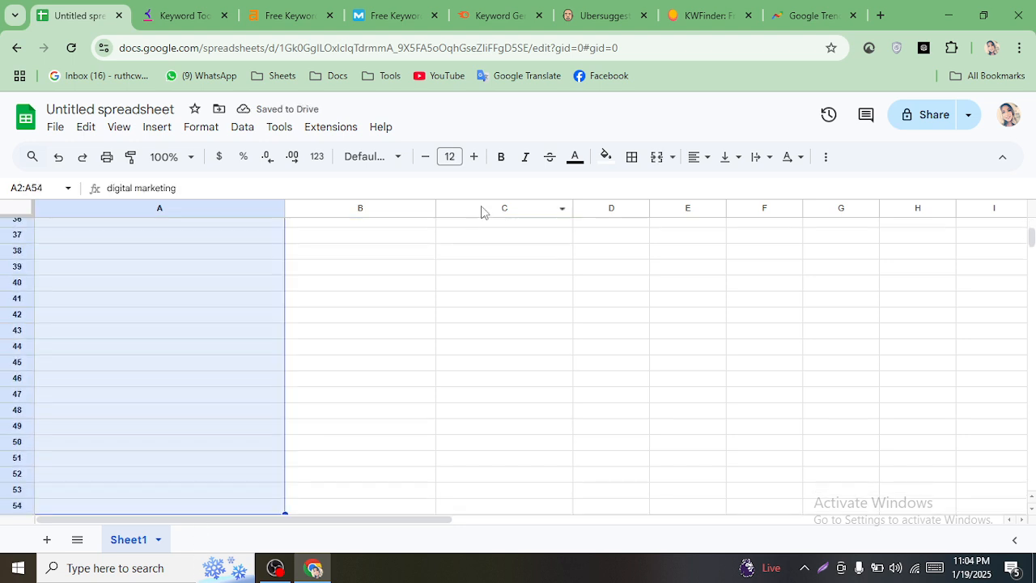
{"action": "left_click", "coordinate": [451, 157]}
{"action": "left_click", "coordinate": [449, 330]}
{"action": "scroll", "coordinate": [430, 342], "scroll_direction": "up", "scroll_amount": 8}
{"action": "left_click", "coordinate": [390, 336]}
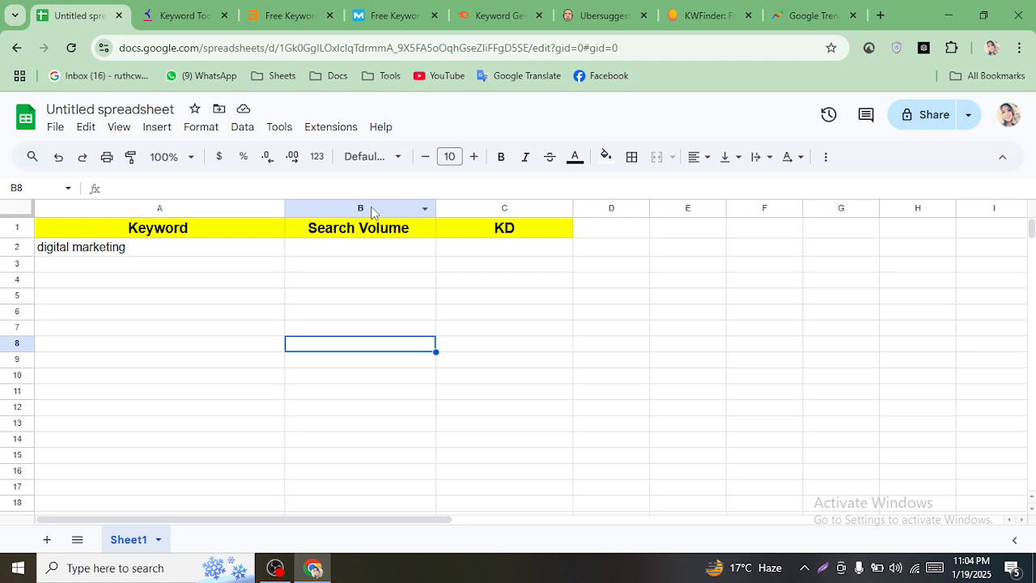
- Enter 'USA' in D2, centre it horizontally, then reselect the 'digital marketing' cell A2
{"action": "left_click", "coordinate": [614, 253]}
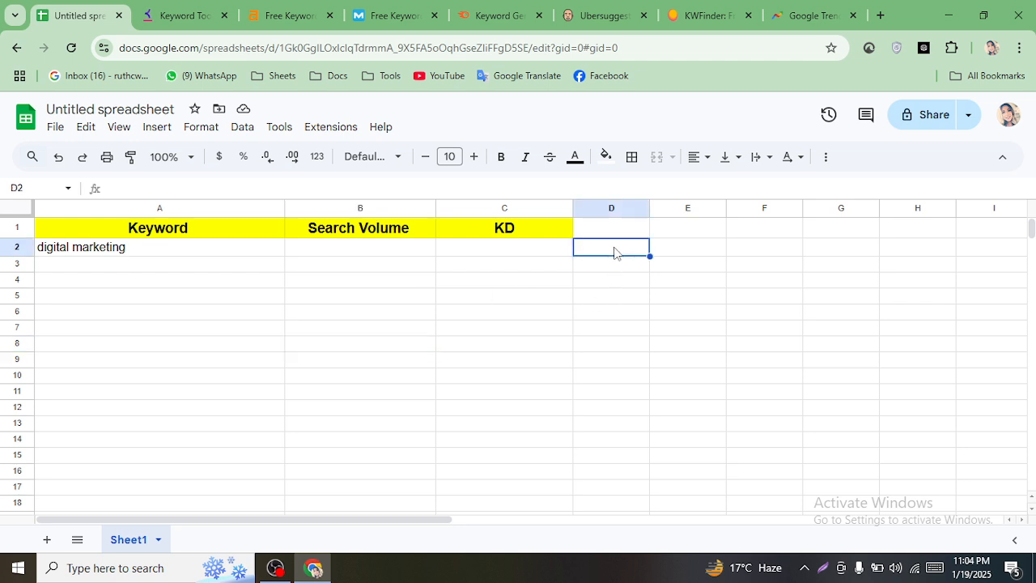
{"action": "type", "text": "usa"}
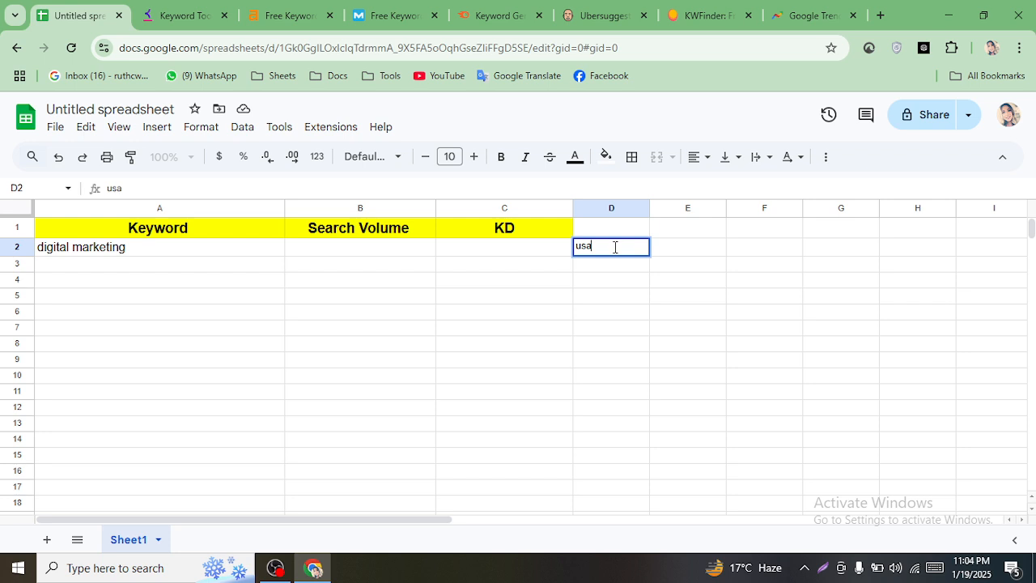
{"action": "key", "text": "BackSpace"}
{"action": "key", "text": "BackSpace"}
{"action": "key", "text": "BackSpace"}
{"action": "type", "text": "USA"}
{"action": "left_click", "coordinate": [676, 312]}
{"action": "left_click", "coordinate": [602, 251]}
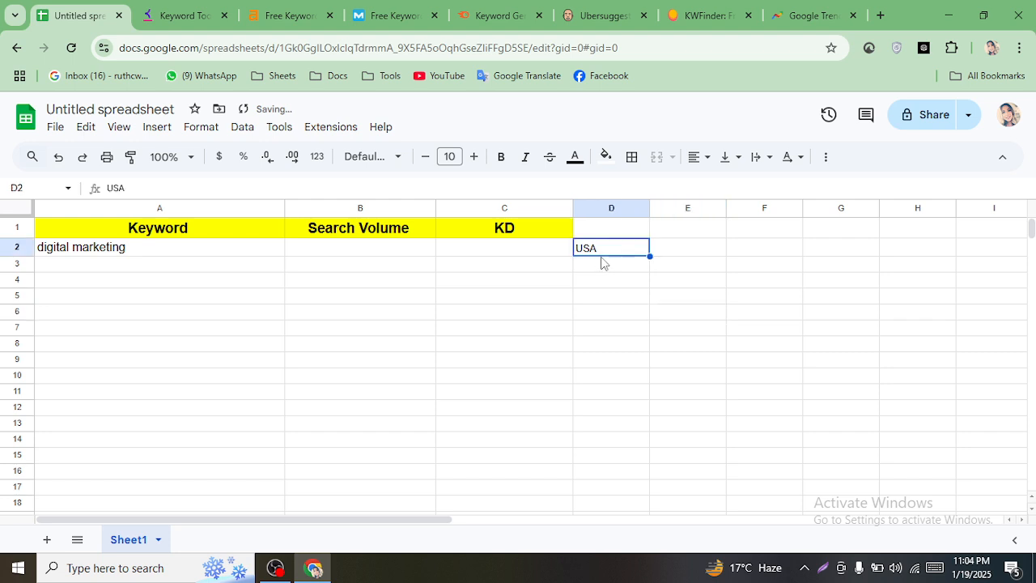
{"action": "left_click", "coordinate": [696, 157]}
{"action": "left_click", "coordinate": [722, 186]}
{"action": "left_click", "coordinate": [612, 360]}
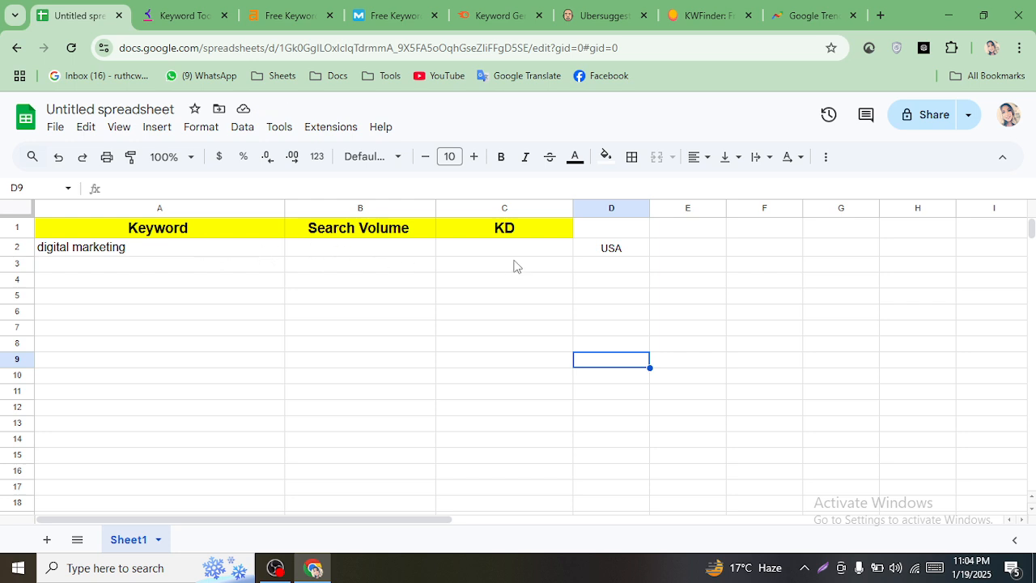
{"action": "scroll", "coordinate": [243, 409], "scroll_direction": "down", "scroll_amount": 2}
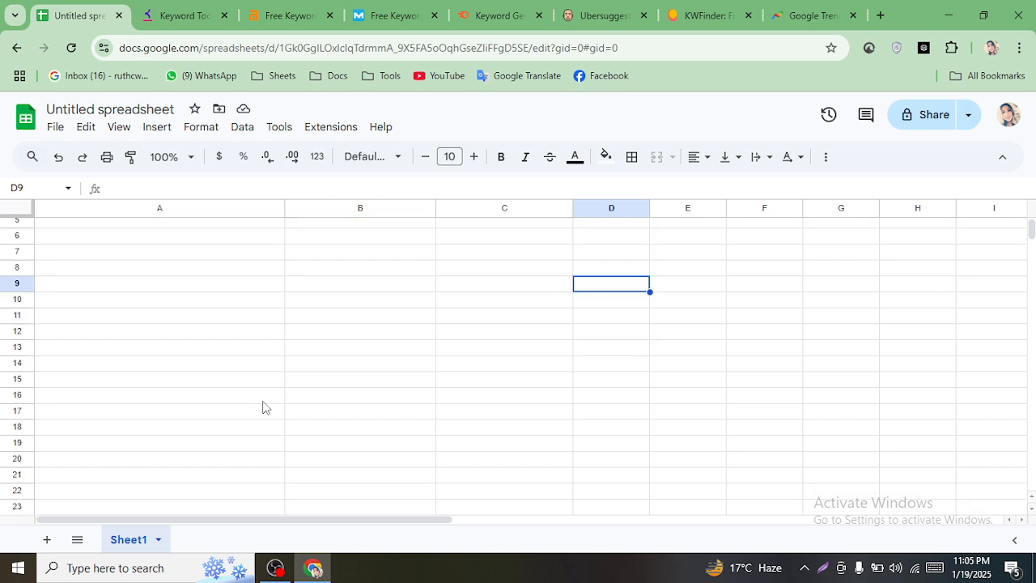
{"action": "scroll", "coordinate": [263, 413], "scroll_direction": "up", "scroll_amount": 2}
{"action": "left_click", "coordinate": [184, 254]}
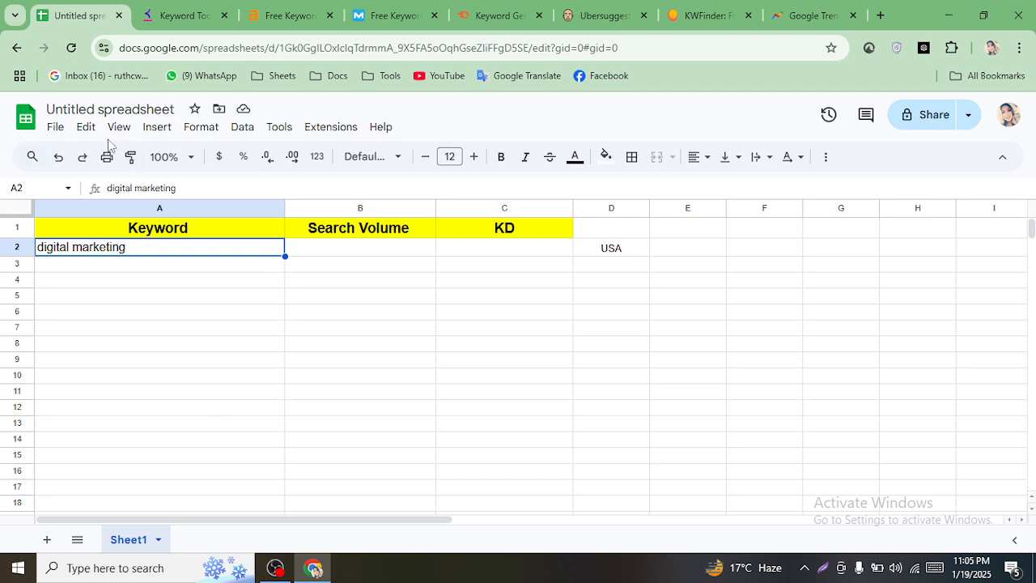
- Accidentally move the 'digital marketing' keyword from A2 to A6, then undo the move
{"action": "left_click", "coordinate": [399, 247]}
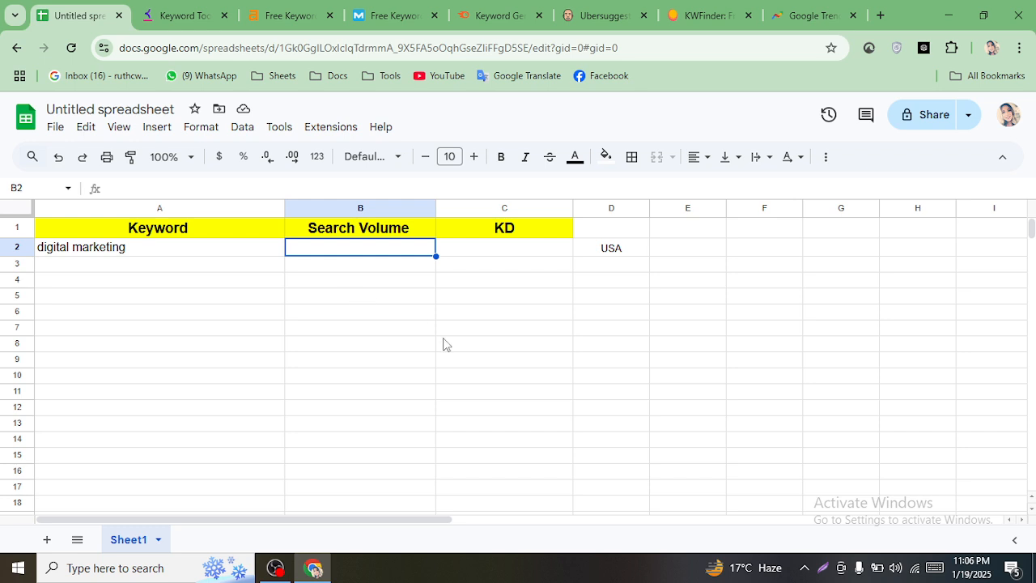
{"action": "left_click", "coordinate": [132, 249]}
{"action": "right_click", "coordinate": [133, 256]}
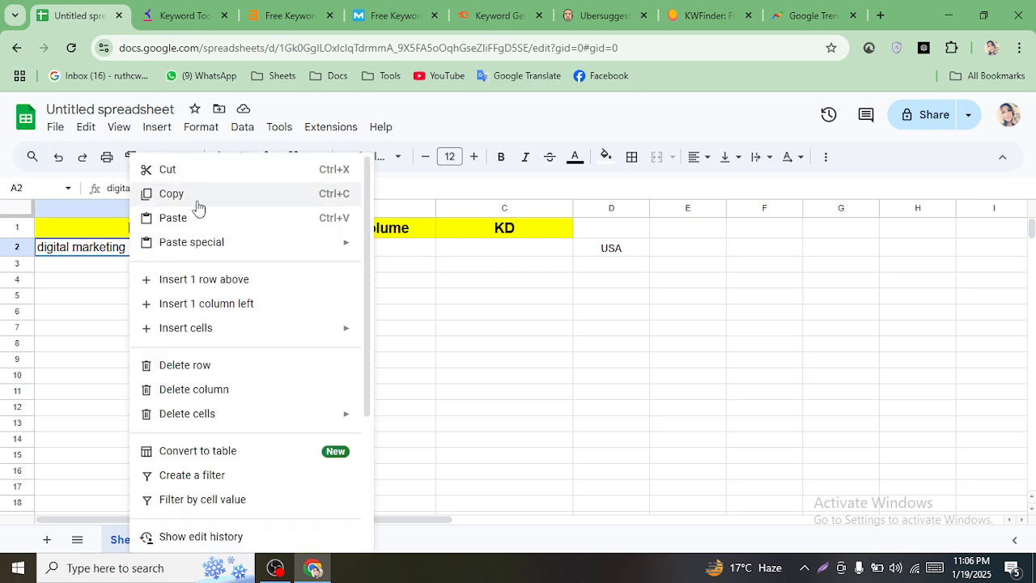
{"action": "left_click", "coordinate": [198, 208]}
{"action": "left_click_drag", "start_coordinate": [183, 256], "coordinate": [185, 278]}
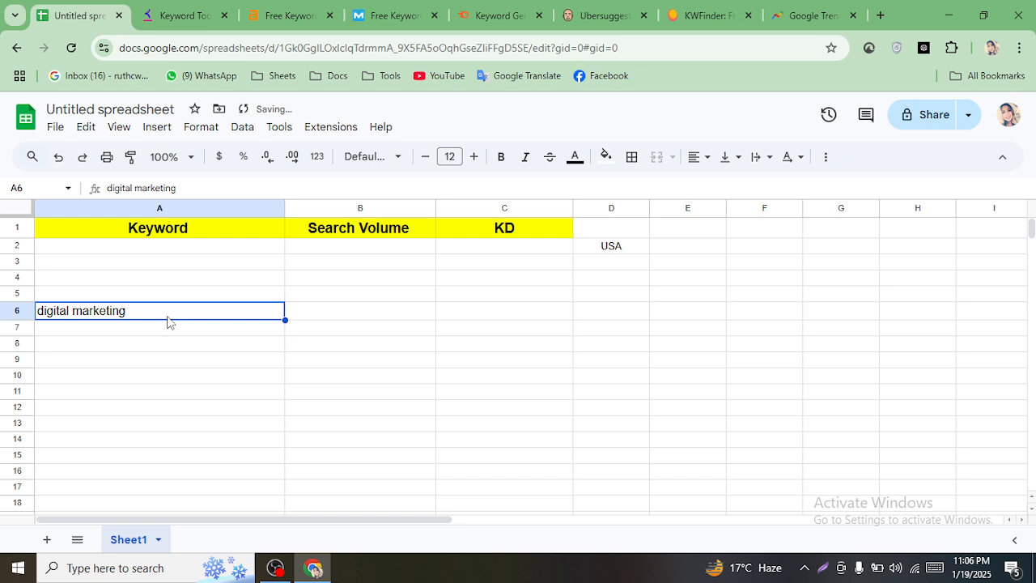
{"action": "key", "text": "ctrl+z"}
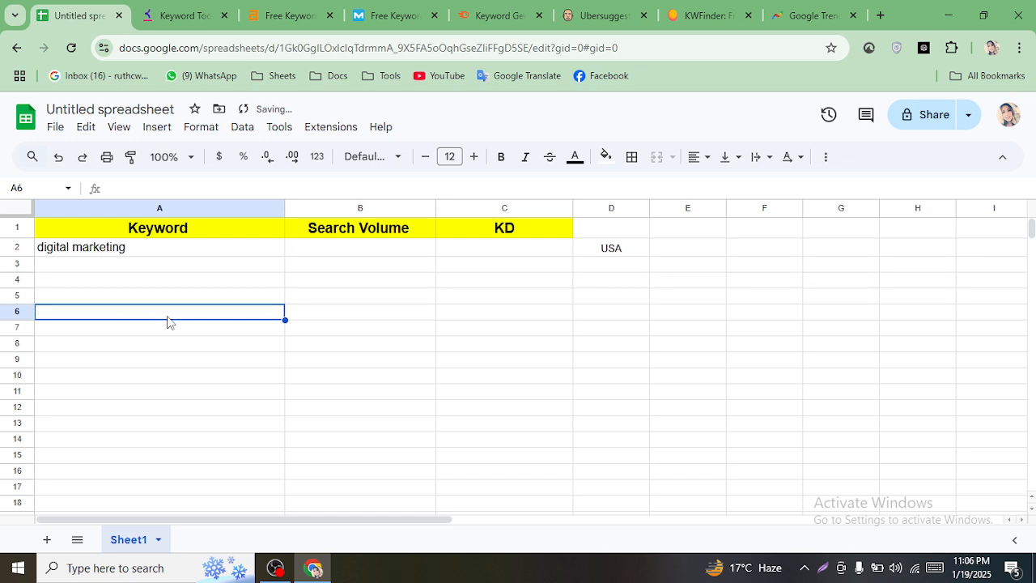
- Copy the 'digital marketing' keyword from cell A2
{"action": "key", "text": "Return"}
{"action": "key", "text": "Return"}
{"action": "key", "text": "Return"}
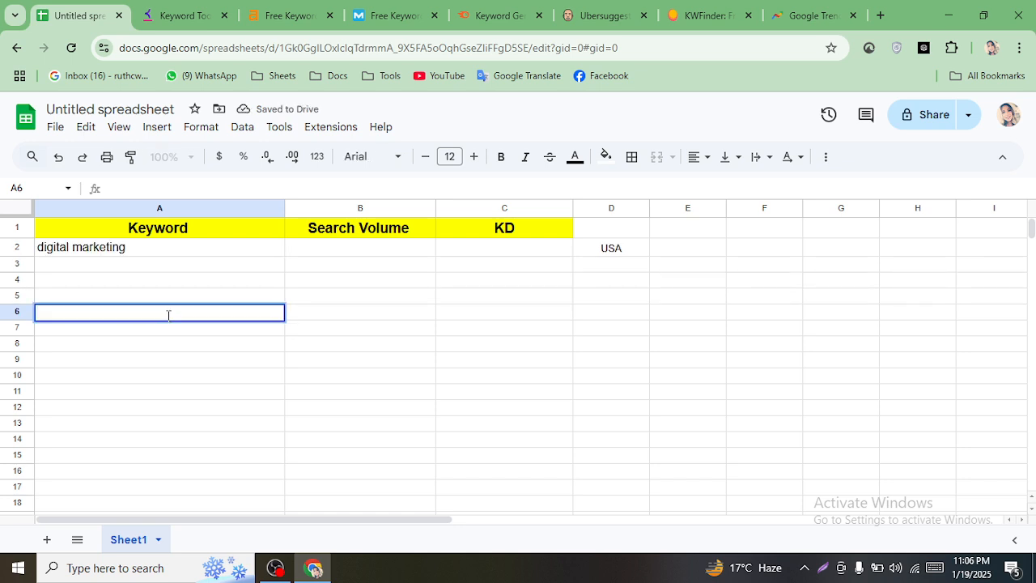
{"action": "key", "text": "Return"}
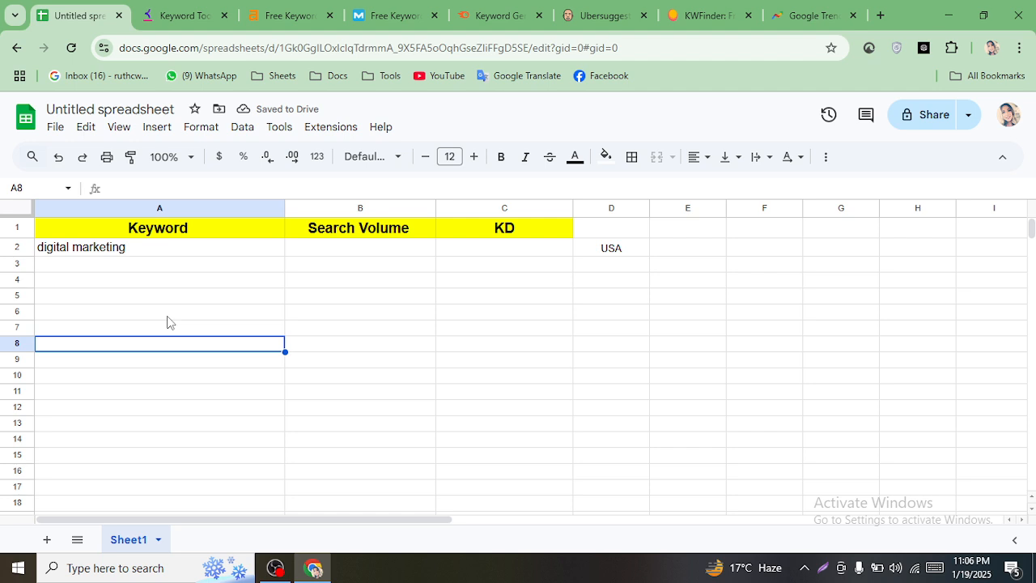
{"action": "key", "text": "Return"}
{"action": "key", "text": "Return"}
{"action": "key", "text": "Return"}
{"action": "key", "text": "Return"}
{"action": "key", "text": "Return"}
{"action": "key", "text": "Return"}
{"action": "key", "text": "Return"}
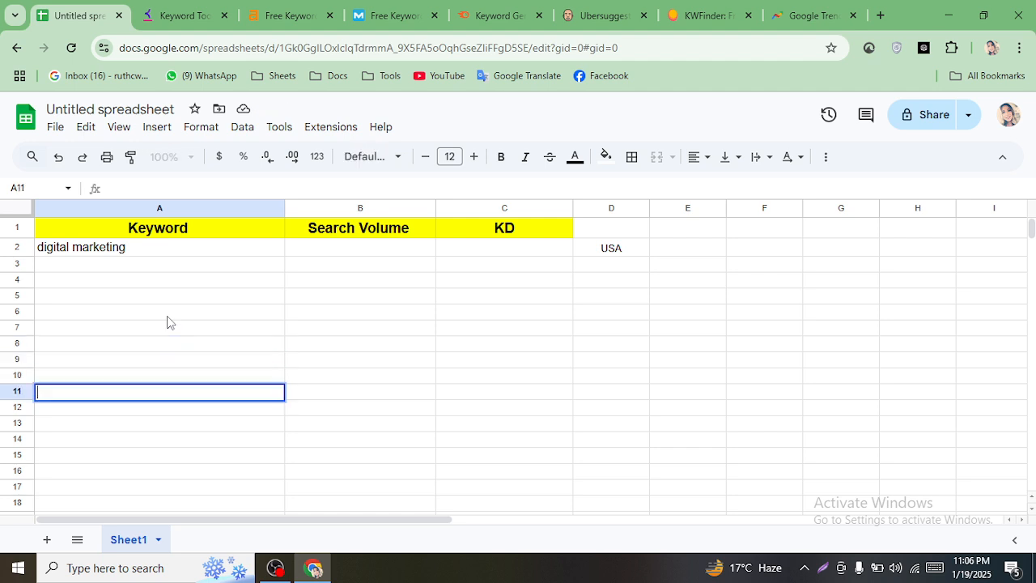
{"action": "key", "text": "Return"}
{"action": "key", "text": "Return"}
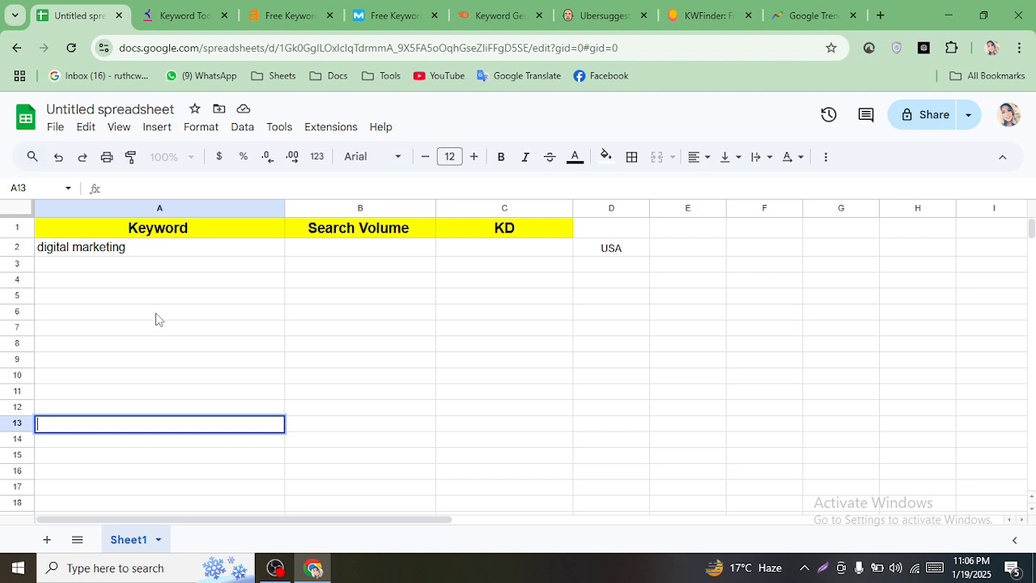
{"action": "left_click", "coordinate": [149, 282]}
{"action": "left_click", "coordinate": [142, 262]}
{"action": "left_click", "coordinate": [206, 380]}
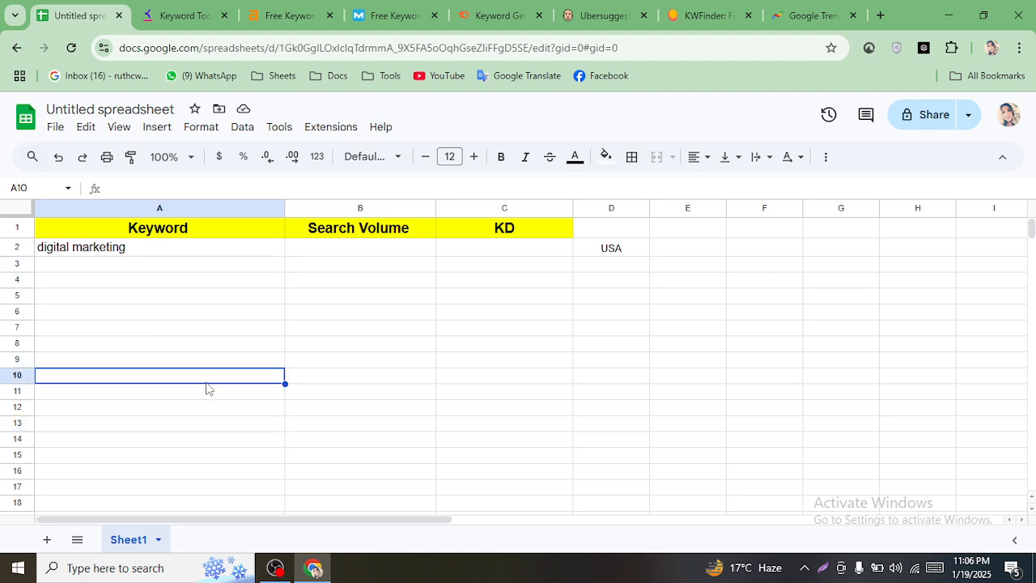
{"action": "left_click", "coordinate": [215, 253]}
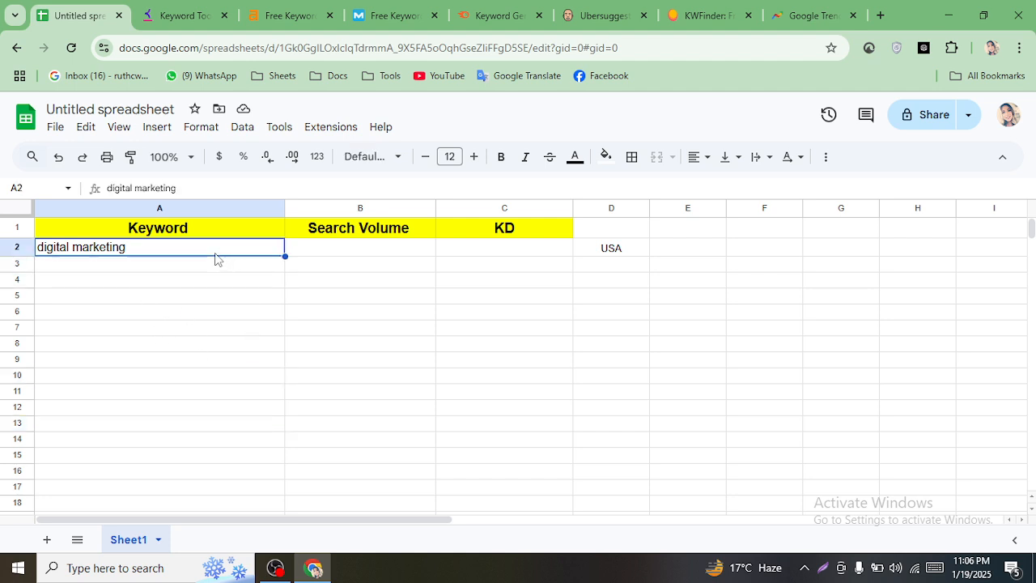
{"action": "key", "text": "ctrl+c"}
{"action": "left_click", "coordinate": [184, 15]}
- Search Keyword Tool for 'digital marketing' with location United States and language English
{"action": "left_click", "coordinate": [327, 409]}
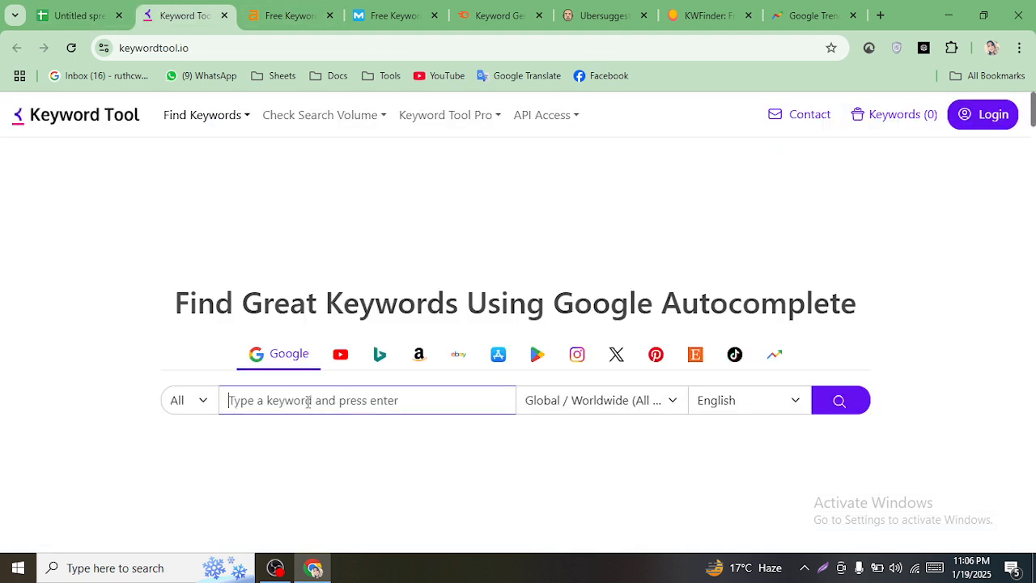
{"action": "key", "text": "ctrl+v"}
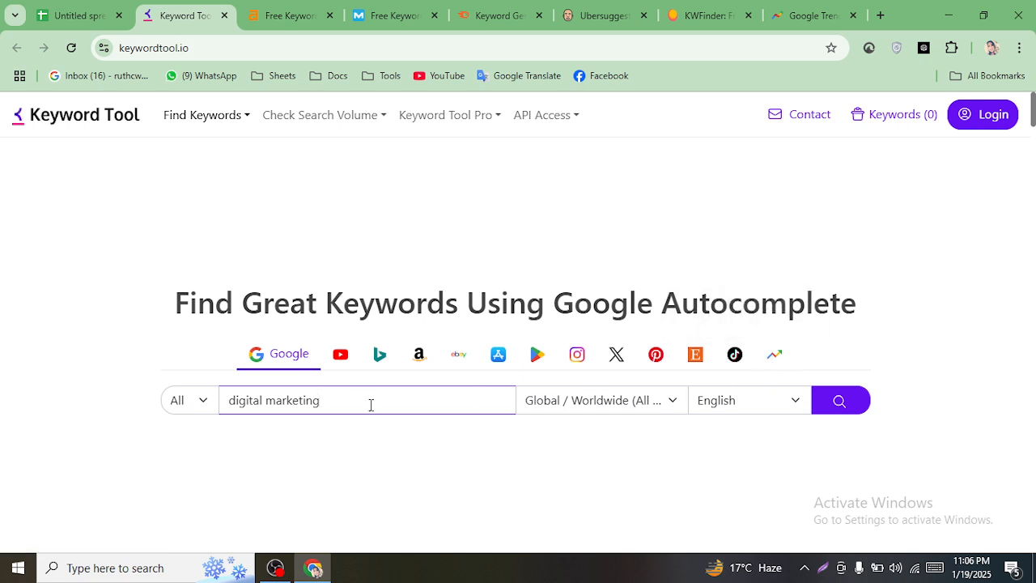
{"action": "scroll", "coordinate": [371, 405], "scroll_direction": "down", "scroll_amount": 1}
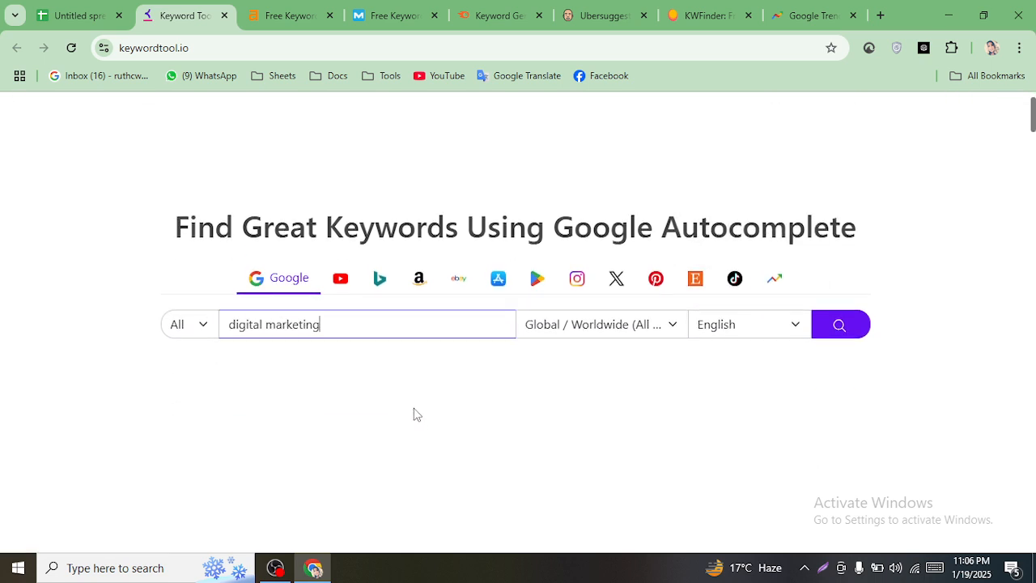
{"action": "left_click", "coordinate": [620, 336]}
{"action": "left_click", "coordinate": [603, 353]}
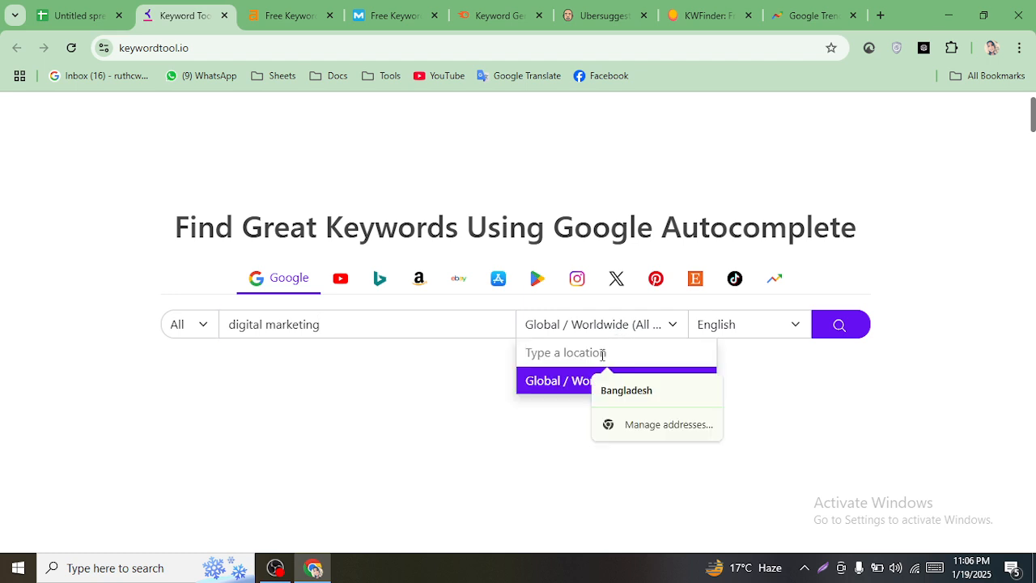
{"action": "type", "text": "u"}
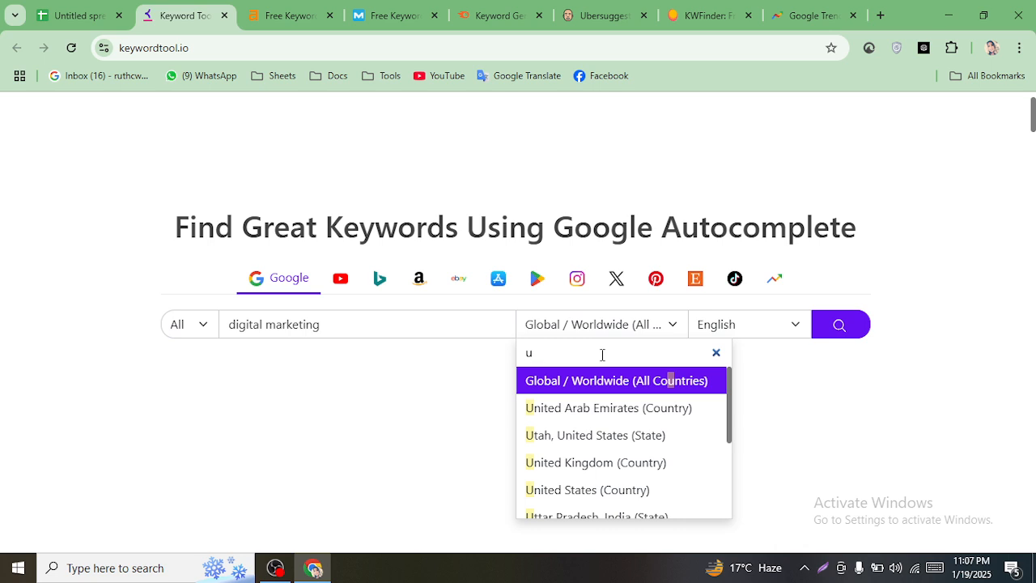
{"action": "left_click", "coordinate": [560, 495]}
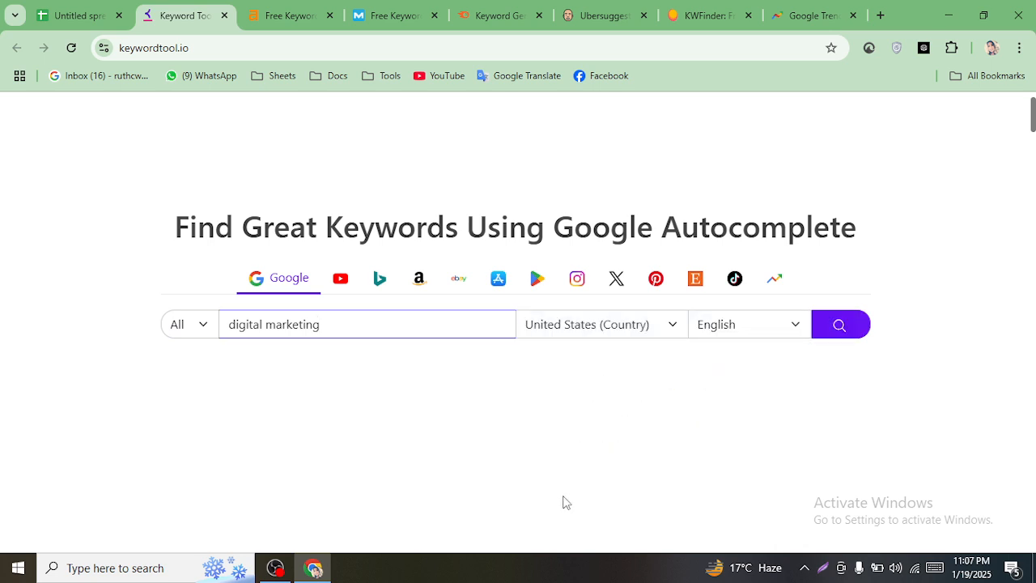
{"action": "left_click", "coordinate": [751, 325]}
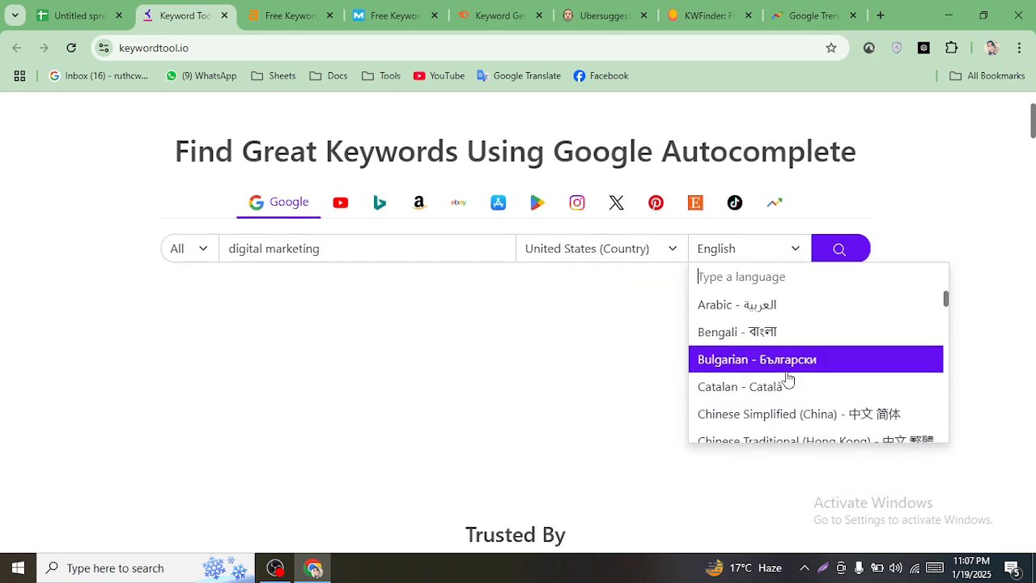
{"action": "left_click", "coordinate": [848, 251]}
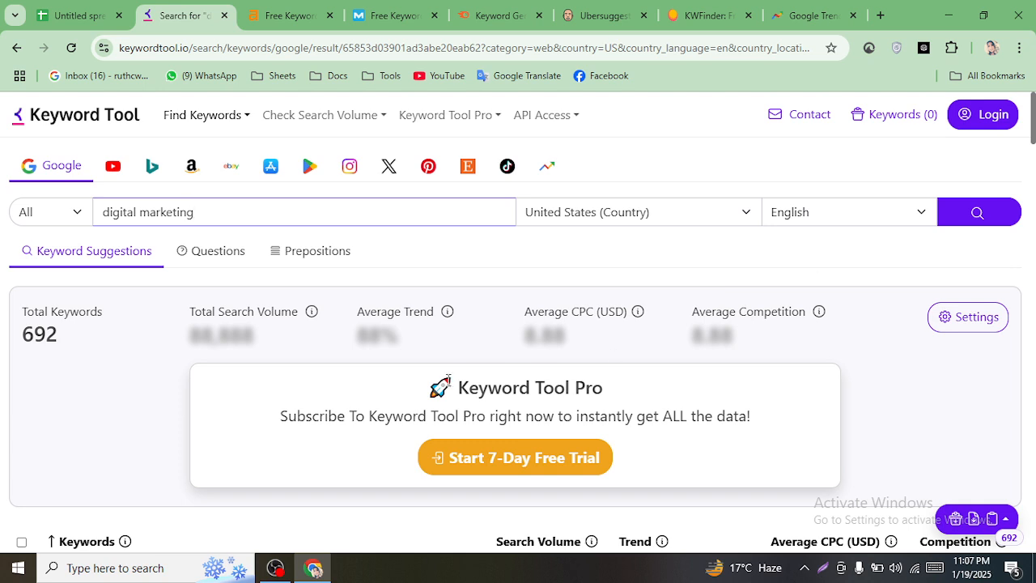
{"action": "scroll", "coordinate": [243, 360], "scroll_direction": "down", "scroll_amount": 2}
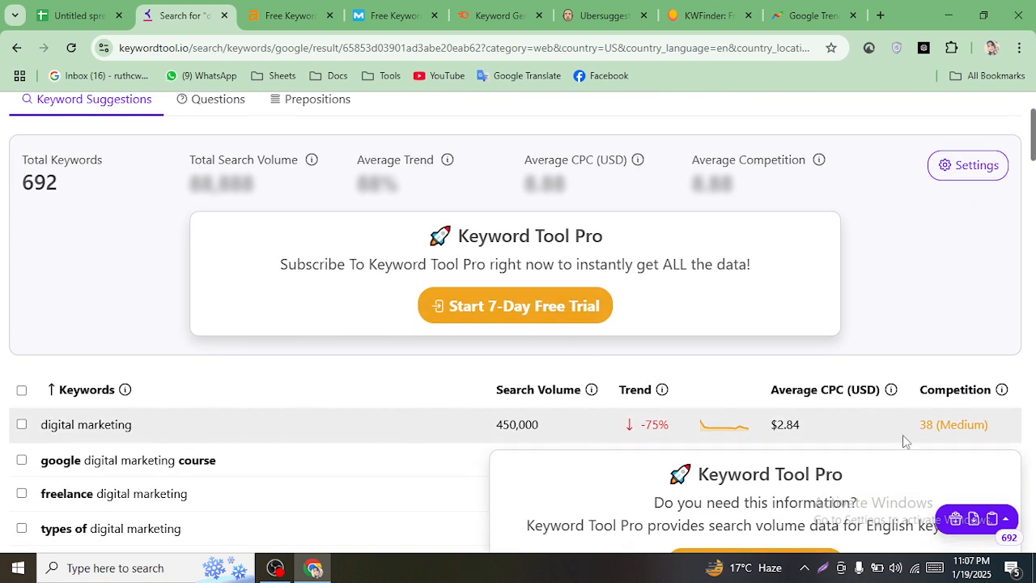
{"action": "mouse_move", "coordinate": [1032, 153]}
{"action": "left_mouse_down"}
{"action": "mouse_move", "coordinate": [1032, 190]}
{"action": "mouse_move", "coordinate": [1033, 173]}
{"action": "left_mouse_up"}
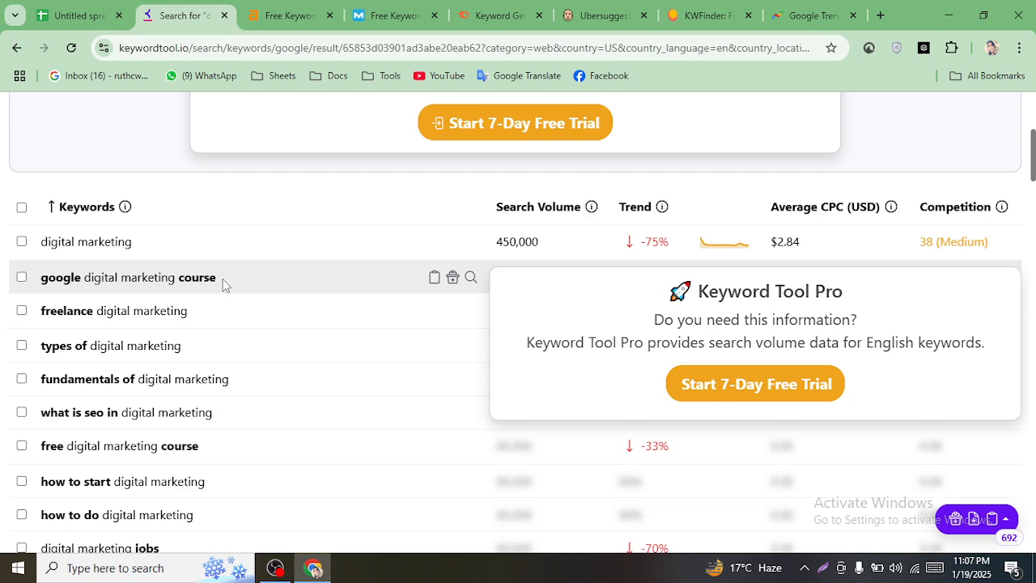
{"action": "scroll", "coordinate": [219, 340], "scroll_direction": "up", "scroll_amount": 2}
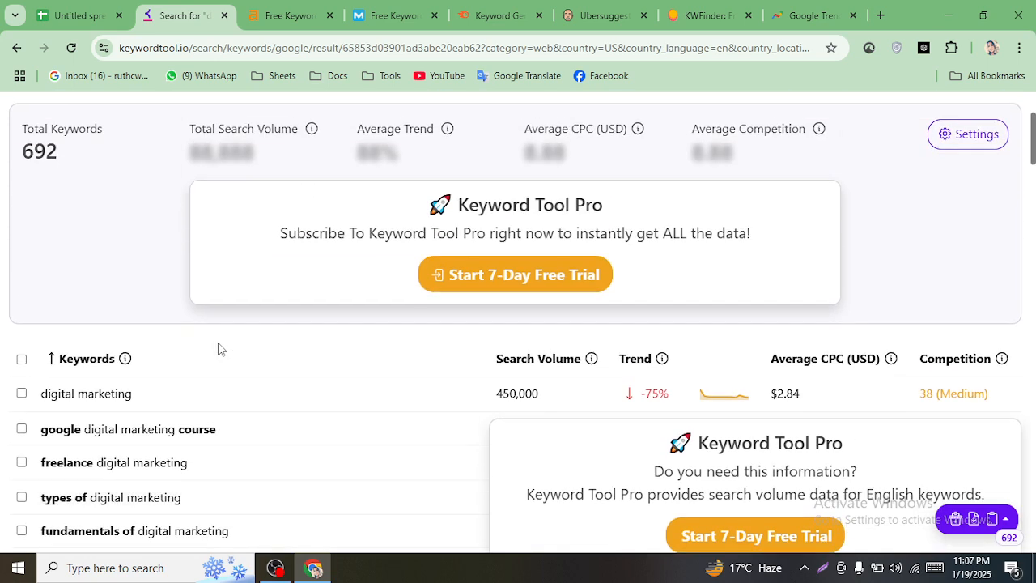
{"action": "scroll", "coordinate": [217, 346], "scroll_direction": "down", "scroll_amount": 10}
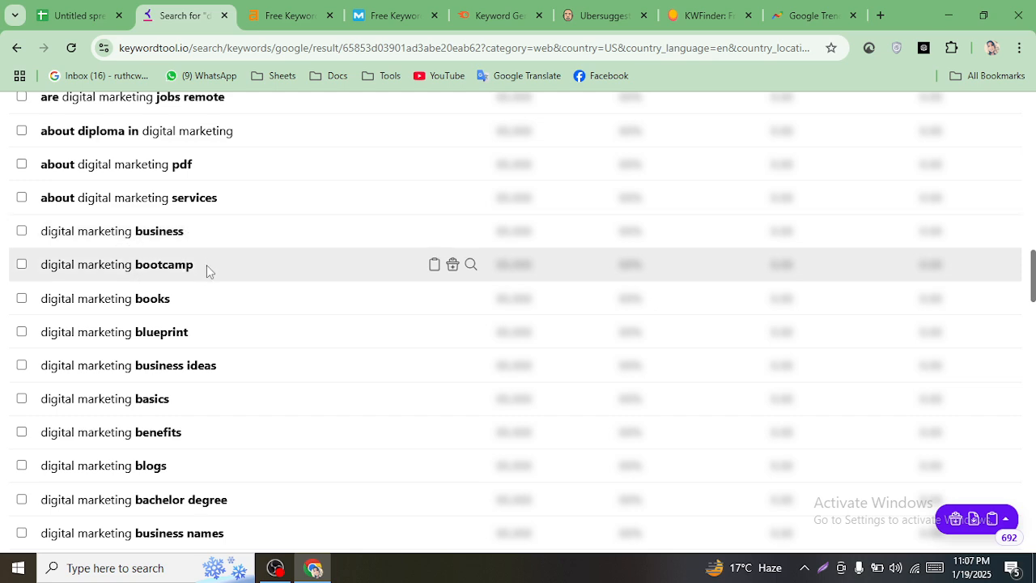
{"action": "scroll", "coordinate": [208, 271], "scroll_direction": "down", "scroll_amount": 6}
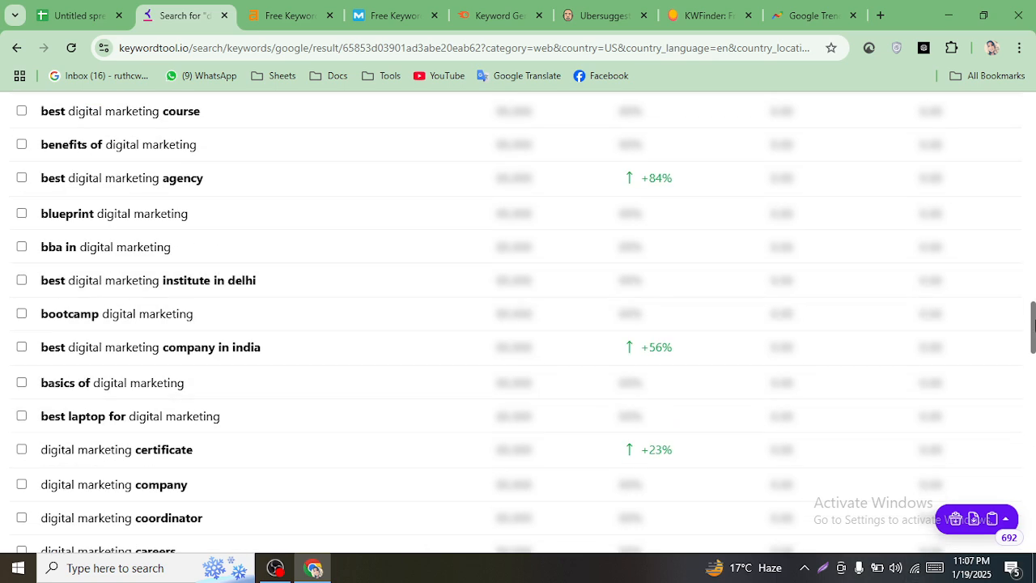
{"action": "left_click_drag", "start_coordinate": [1034, 324], "coordinate": [996, 101]}
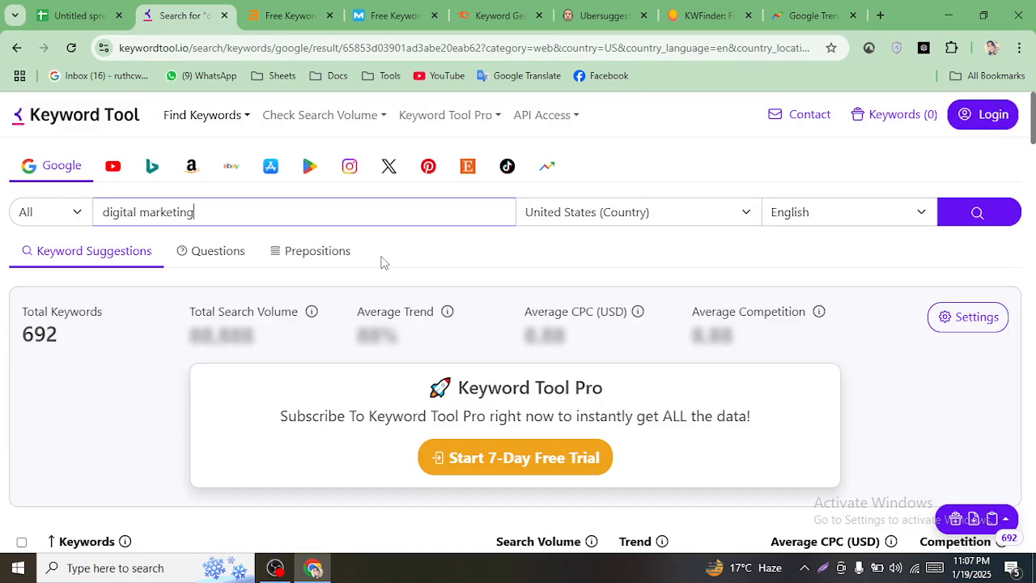
- Extend the search phrase to 'digital marketing agency' and run the search
{"action": "left_click", "coordinate": [232, 219]}
{"action": "type", "text": "agency"}
{"action": "key", "text": "Return"}
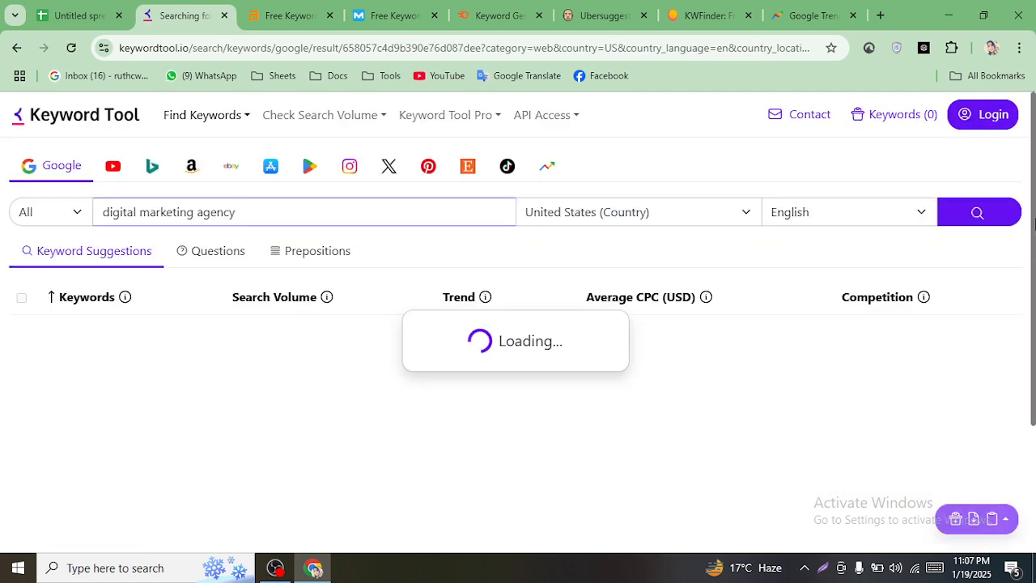
{"action": "scroll", "coordinate": [1034, 223], "scroll_direction": "down", "scroll_amount": 10}
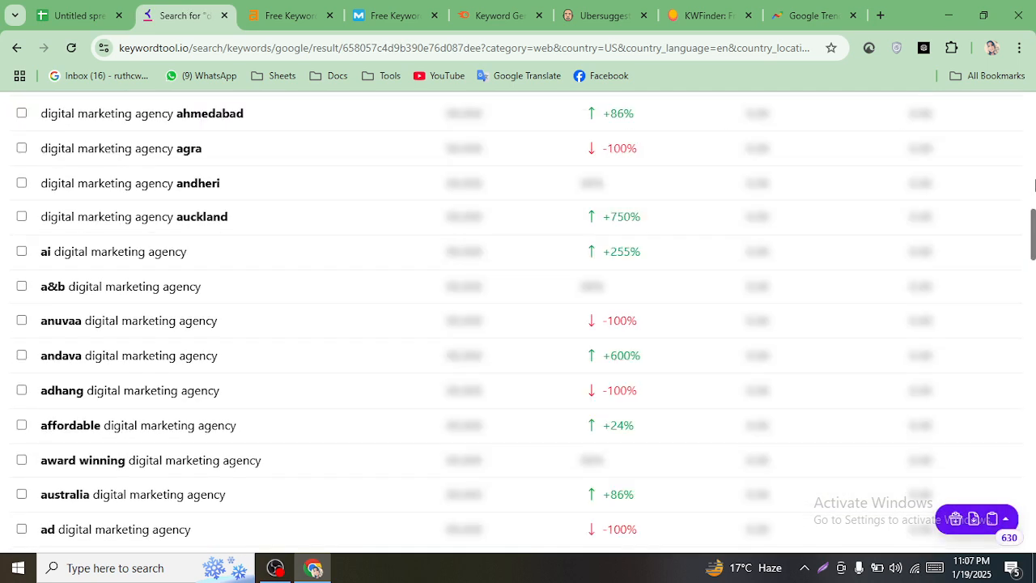
{"action": "left_click_drag", "start_coordinate": [1034, 229], "coordinate": [1034, 152]}
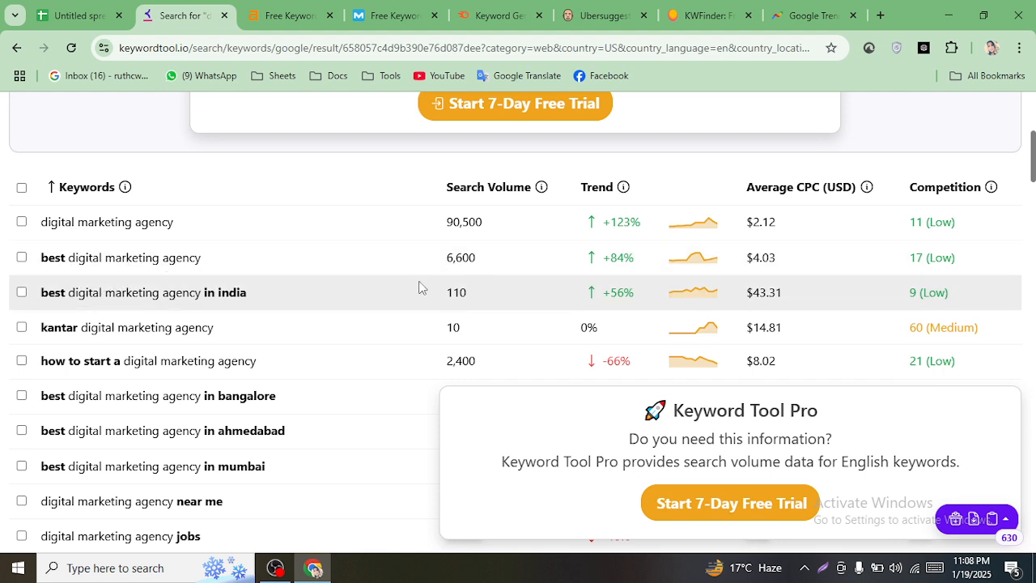
- Copy 'digital marketing agency' from the results and select cell A3 in the sheet
{"action": "left_click_drag", "start_coordinate": [39, 221], "coordinate": [167, 232]}
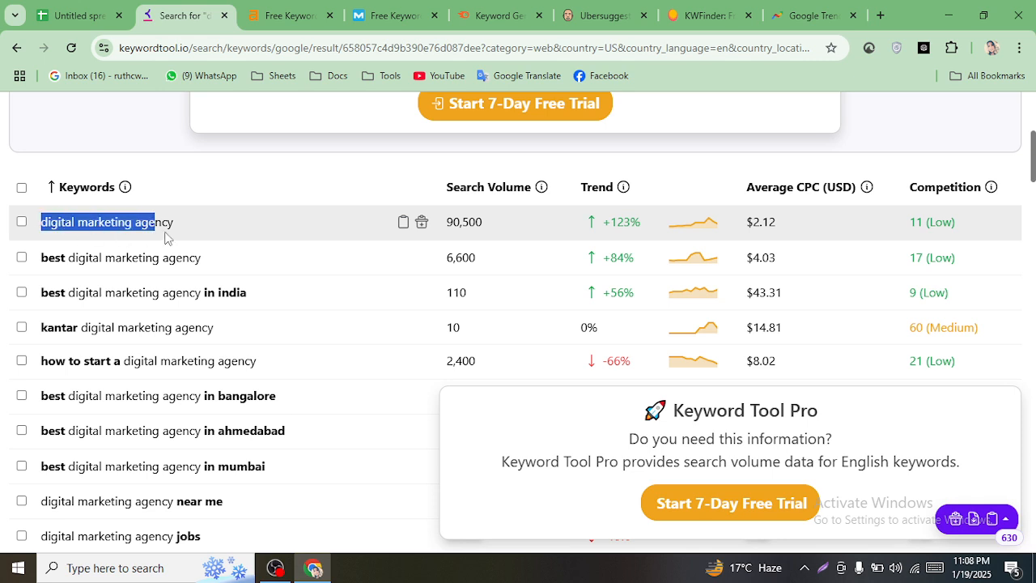
{"action": "right_click", "coordinate": [162, 223]}
{"action": "left_click", "coordinate": [207, 241]}
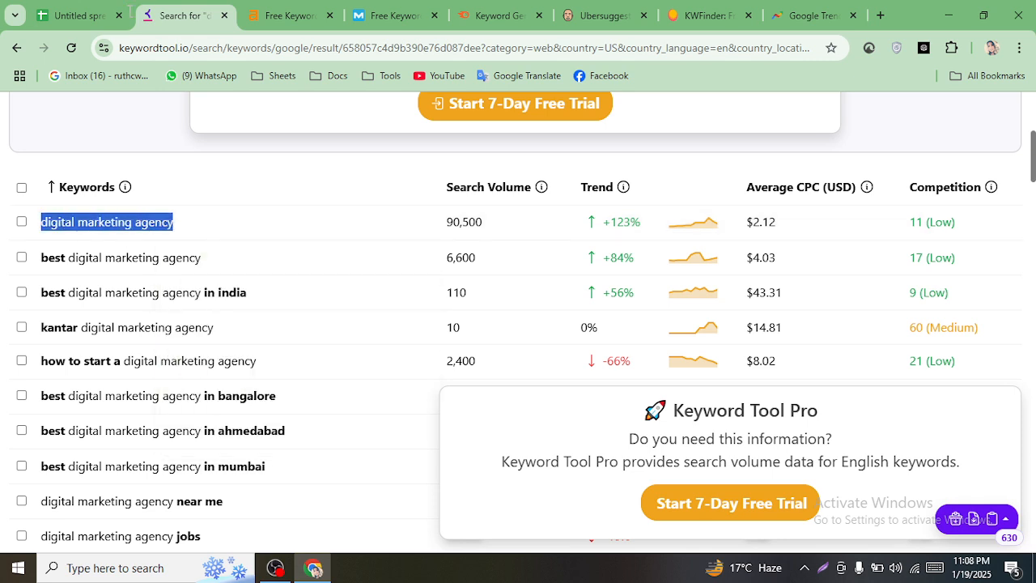
{"action": "left_click", "coordinate": [112, 15]}
{"action": "left_click", "coordinate": [119, 269]}
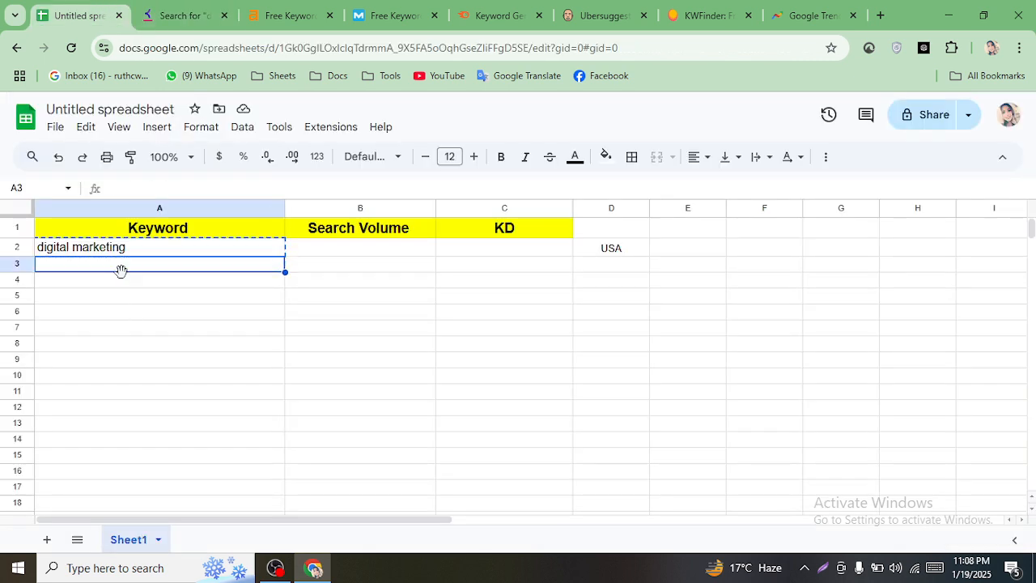
- Paste 'digital marketing agency' into cell A3
{"action": "key", "text": "ctrl+v"}
{"action": "double_click", "coordinate": [119, 265]}
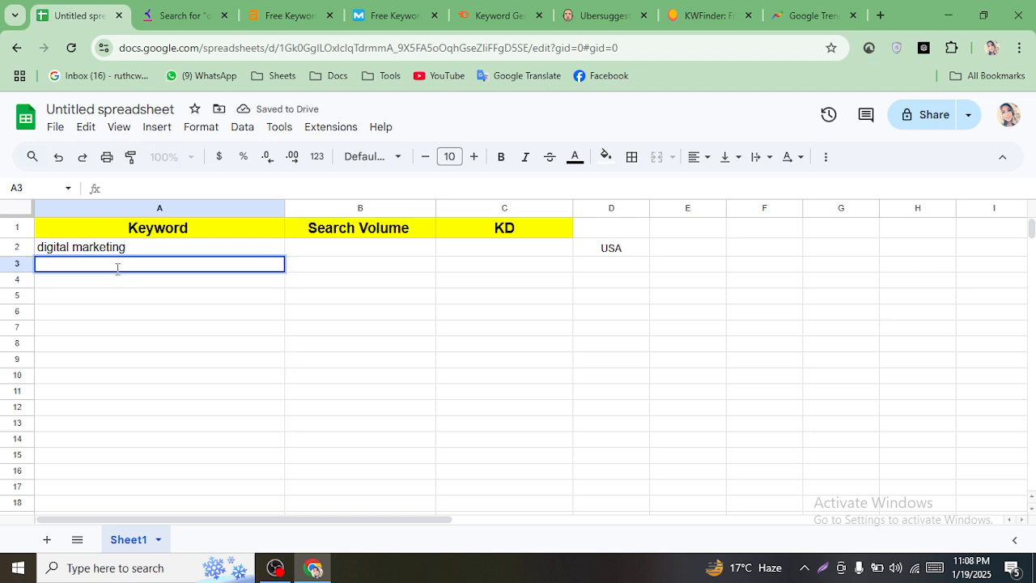
{"action": "key", "text": "ctrl+v"}
{"action": "left_click", "coordinate": [139, 328]}
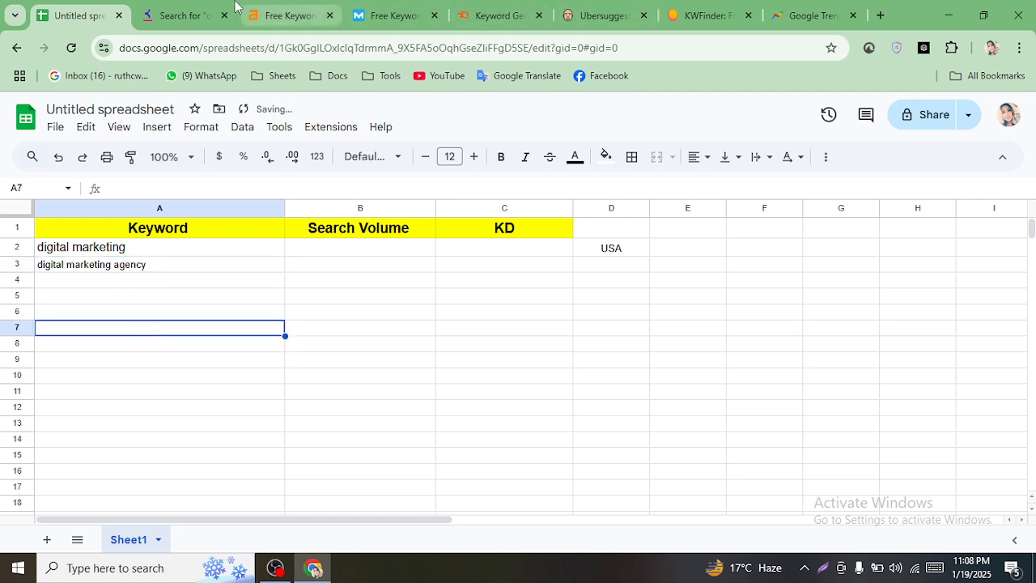
- Copy 'best digital marketing agency' from the results into cell A4
{"action": "left_click", "coordinate": [190, 15]}
{"action": "left_click_drag", "start_coordinate": [204, 259], "coordinate": [40, 260]}
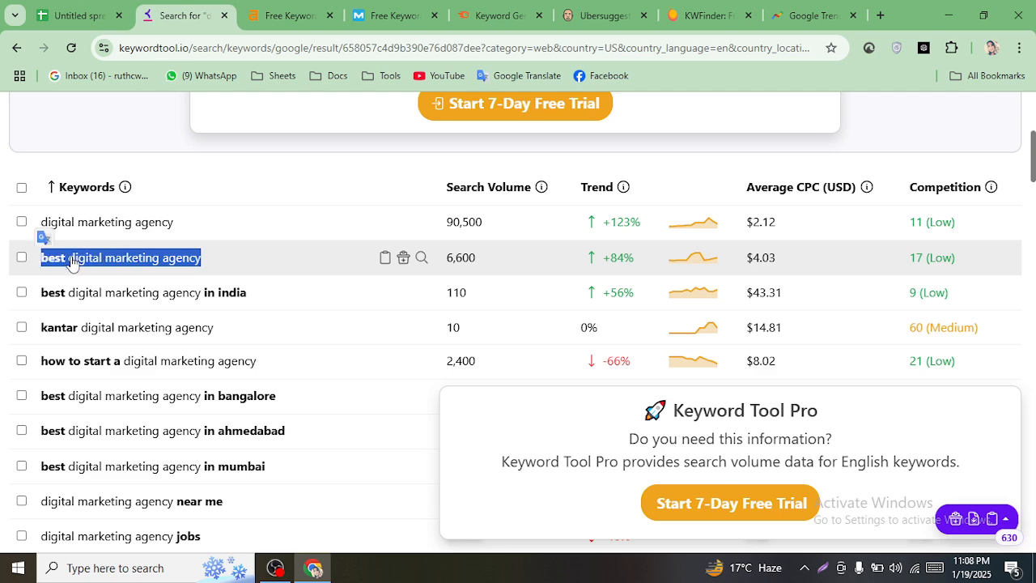
{"action": "right_click", "coordinate": [95, 262]}
{"action": "left_click", "coordinate": [121, 274]}
{"action": "left_click", "coordinate": [77, 15]}
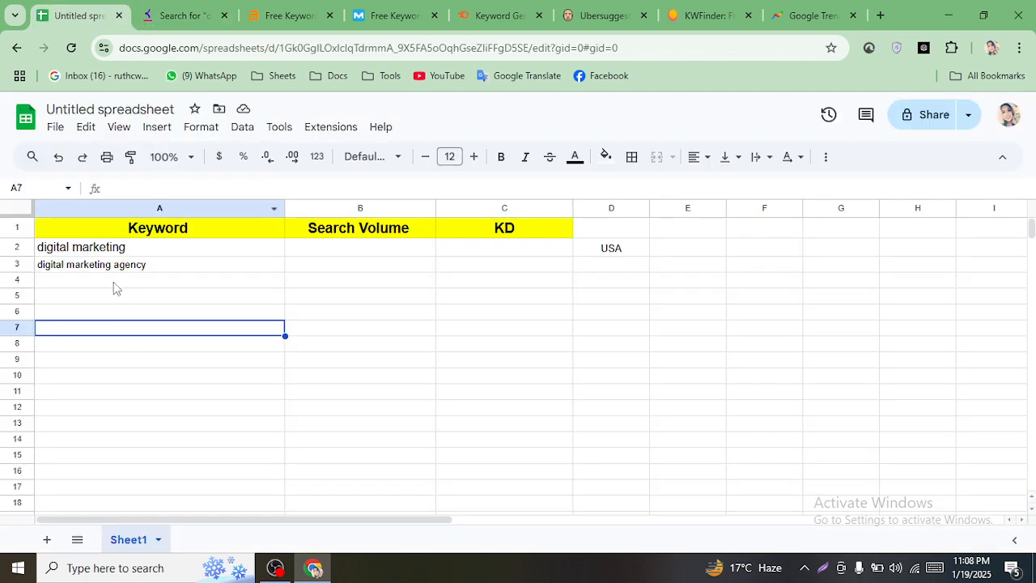
{"action": "double_click", "coordinate": [113, 281]}
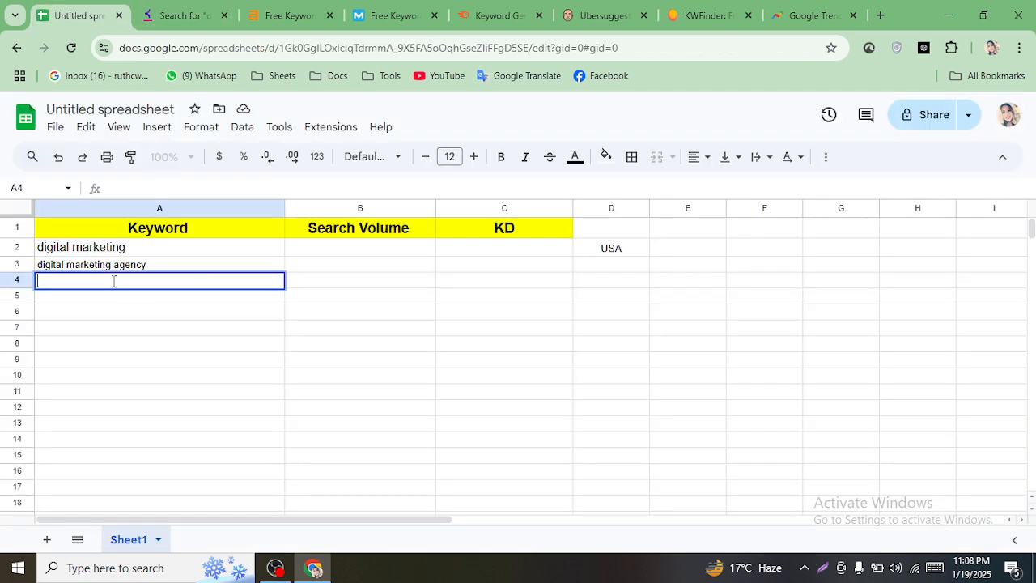
{"action": "key", "text": "ctrl+v"}
{"action": "left_click", "coordinate": [130, 395]}
{"action": "left_click", "coordinate": [187, 14]}
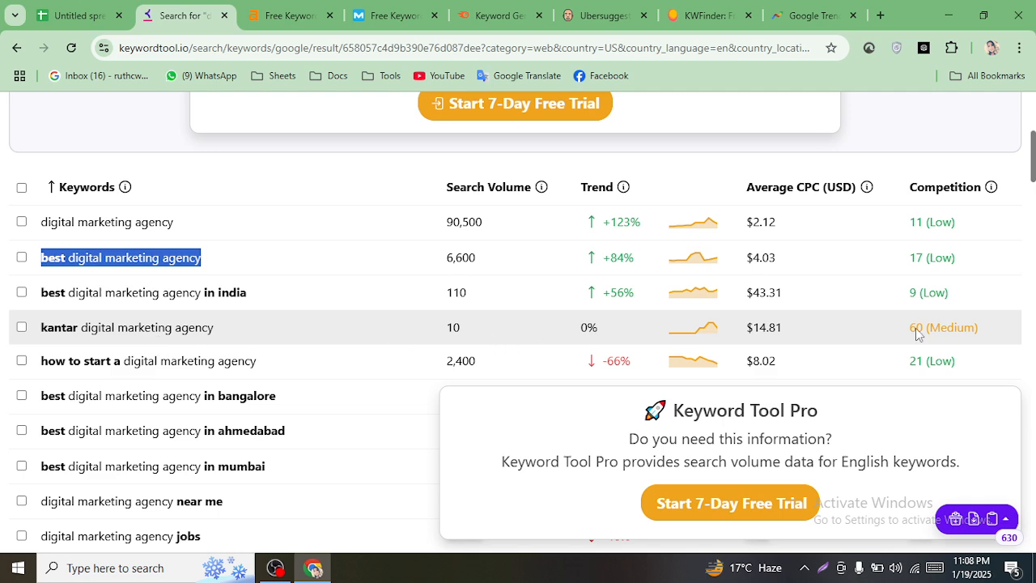
- Copy 'digital marketing agency near me' from the results into cell A5
{"action": "scroll", "coordinate": [1032, 188], "scroll_direction": "down", "scroll_amount": 2}
{"action": "left_click_drag", "start_coordinate": [1032, 187], "coordinate": [1032, 194]}
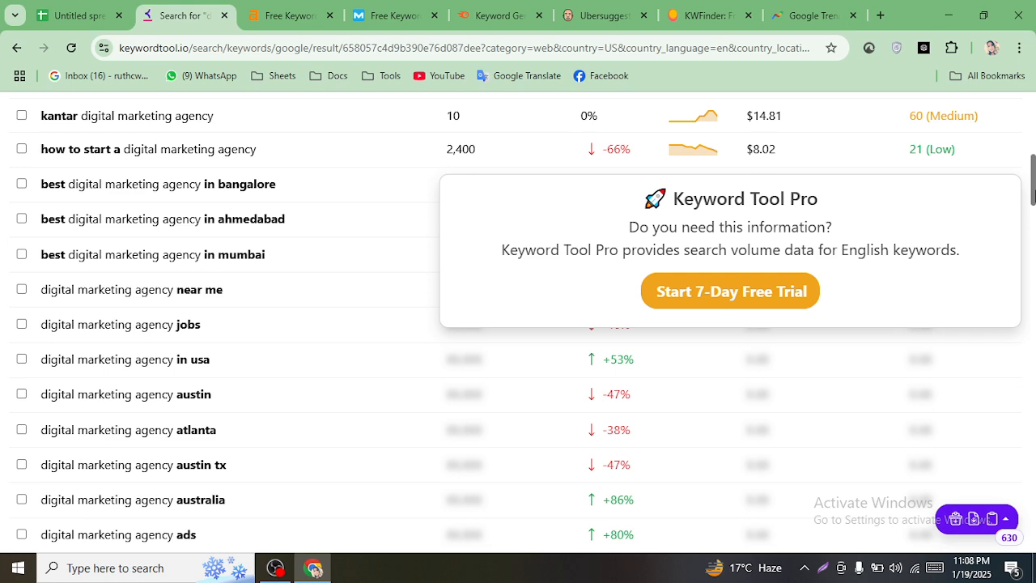
{"action": "scroll", "coordinate": [604, 295], "scroll_direction": "down", "scroll_amount": 1}
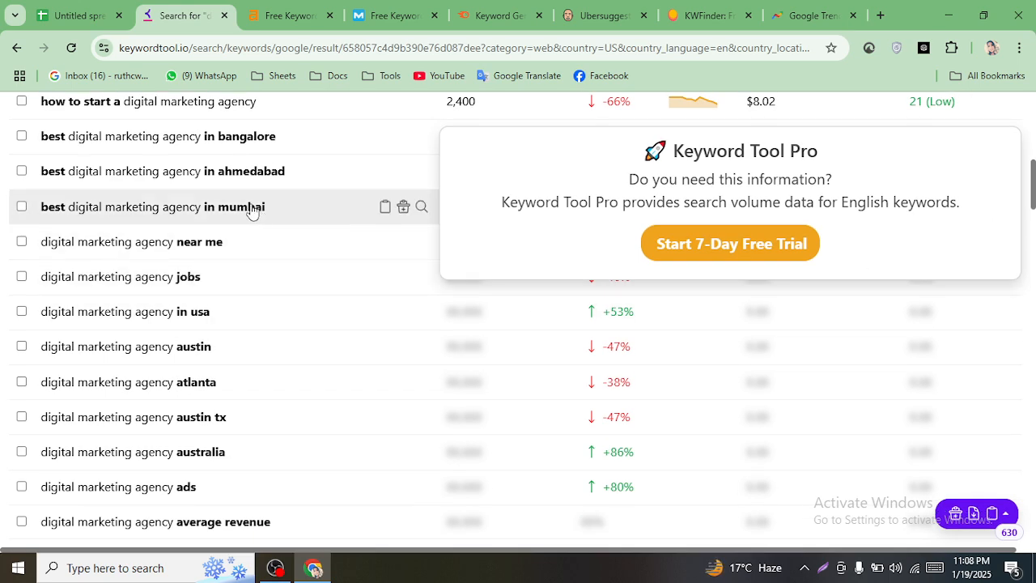
{"action": "scroll", "coordinate": [553, 380], "scroll_direction": "down", "scroll_amount": 5}
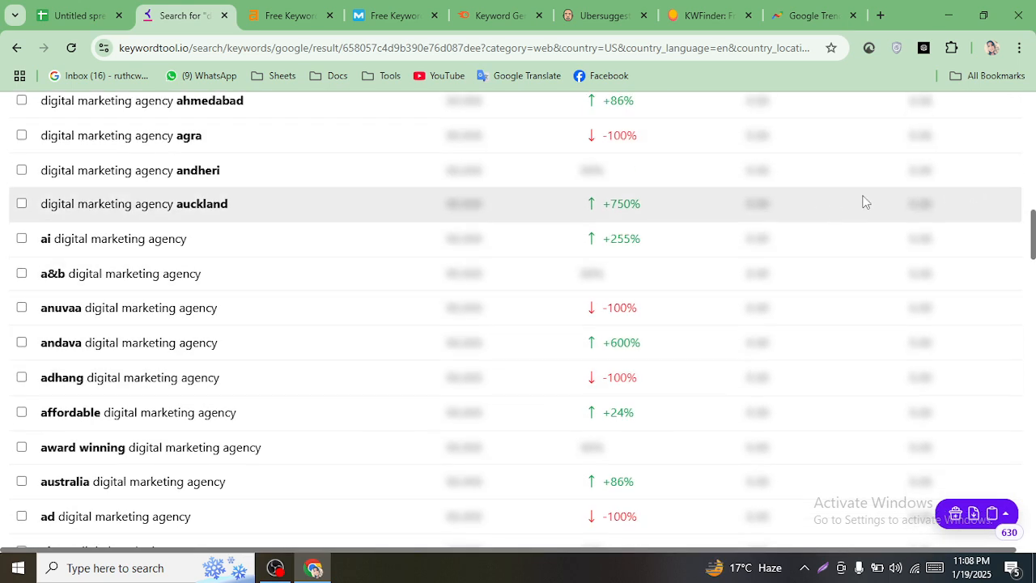
{"action": "left_click_drag", "start_coordinate": [1032, 249], "coordinate": [1032, 179]}
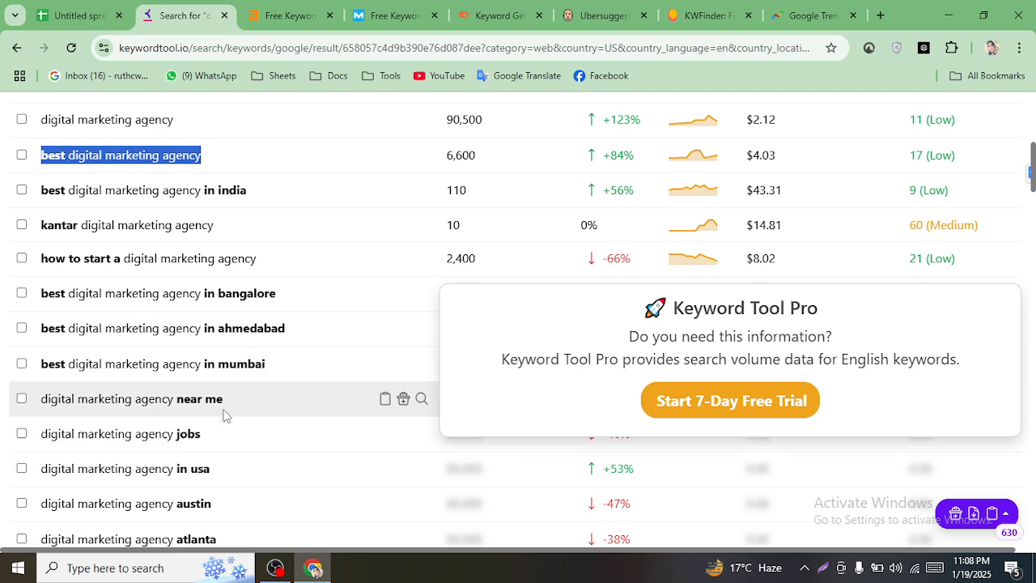
{"action": "left_click_drag", "start_coordinate": [226, 406], "coordinate": [196, 295]}
{"action": "scroll", "coordinate": [195, 403], "scroll_direction": "down", "scroll_amount": 2}
{"action": "scroll", "coordinate": [202, 298], "scroll_direction": "up", "scroll_amount": 2}
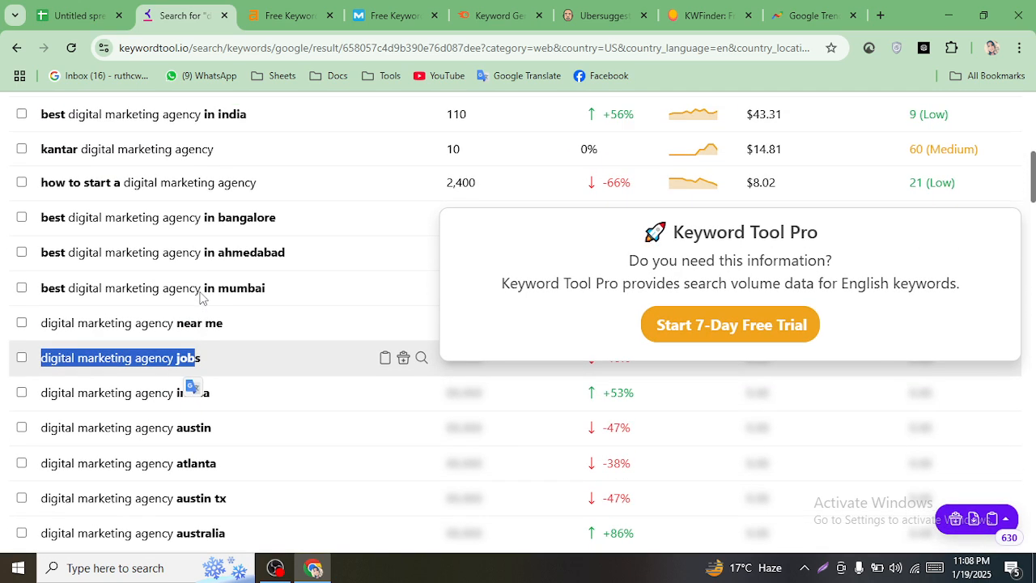
{"action": "scroll", "coordinate": [215, 332], "scroll_direction": "up", "scroll_amount": 2}
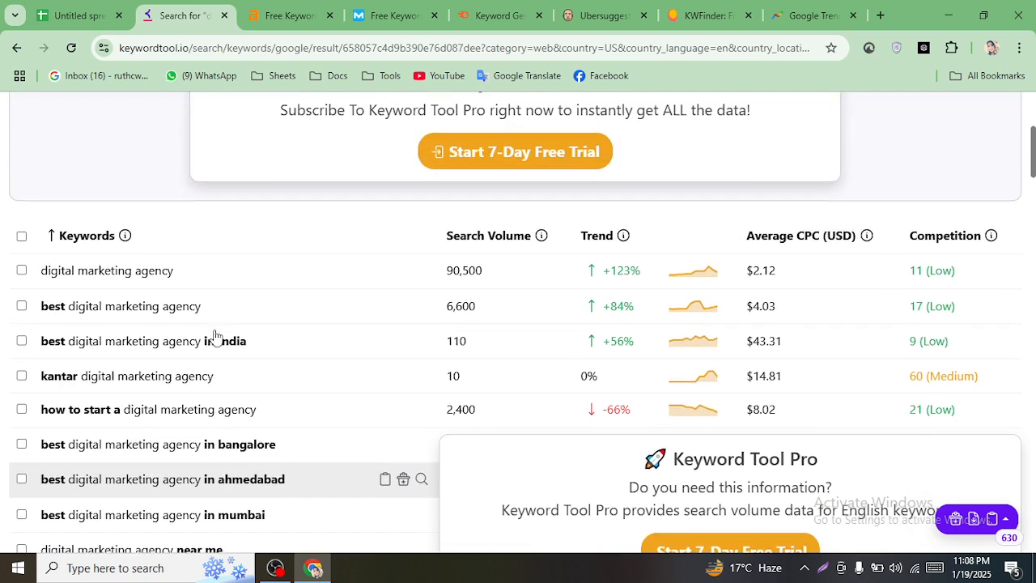
{"action": "scroll", "coordinate": [215, 337], "scroll_direction": "down", "scroll_amount": 3}
{"action": "scroll", "coordinate": [215, 337], "scroll_direction": "down", "scroll_amount": 4}
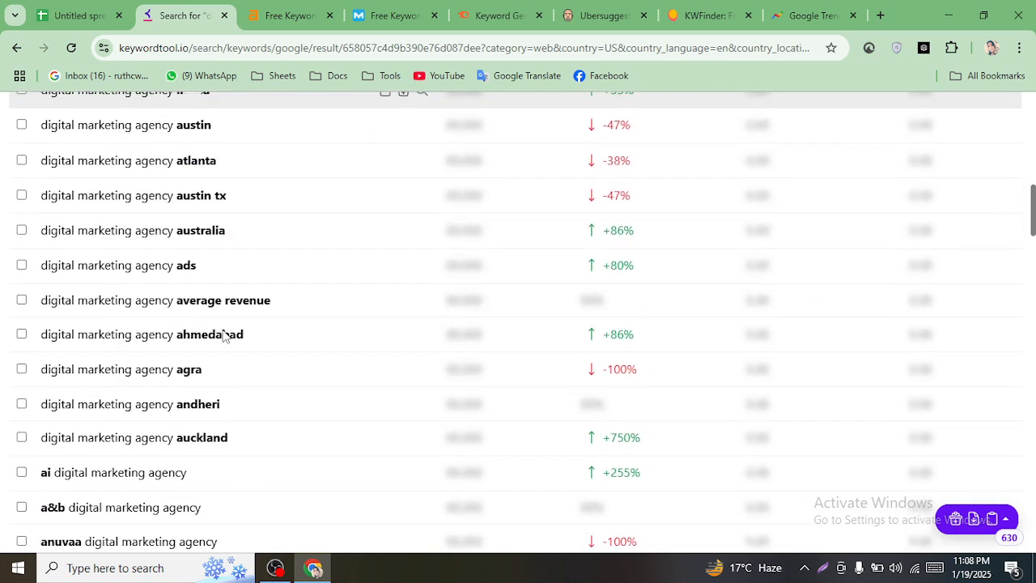
{"action": "scroll", "coordinate": [219, 336], "scroll_direction": "up", "scroll_amount": 2}
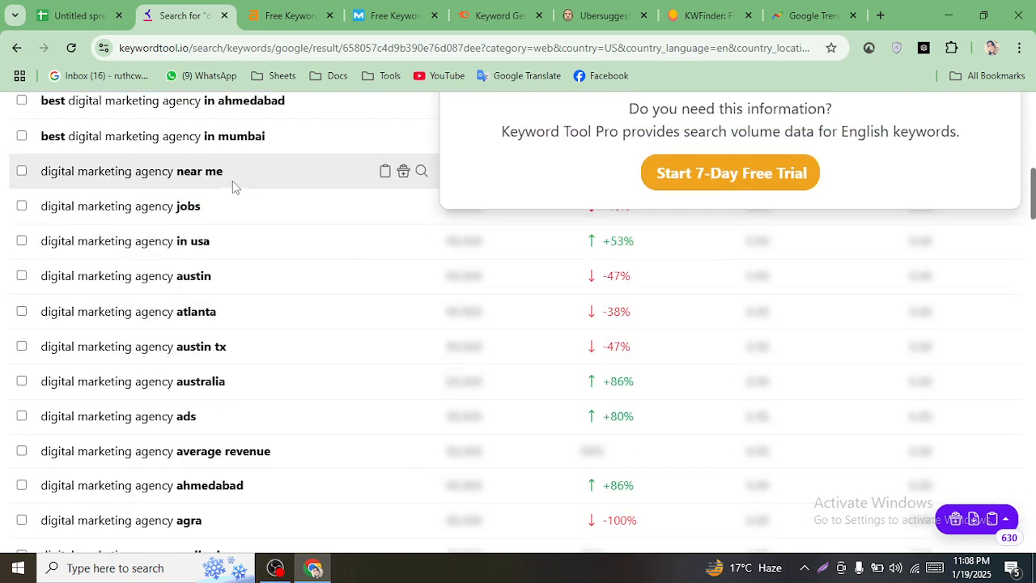
{"action": "triple_click", "coordinate": [232, 181]}
{"action": "right_click", "coordinate": [229, 180]}
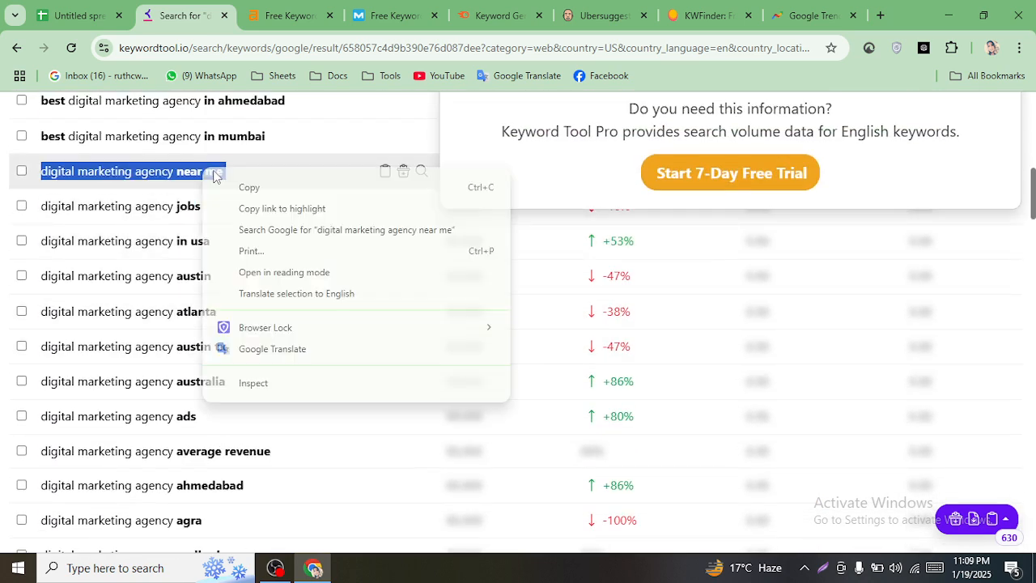
{"action": "left_click", "coordinate": [254, 189]}
{"action": "left_click", "coordinate": [79, 14]}
{"action": "double_click", "coordinate": [117, 301]}
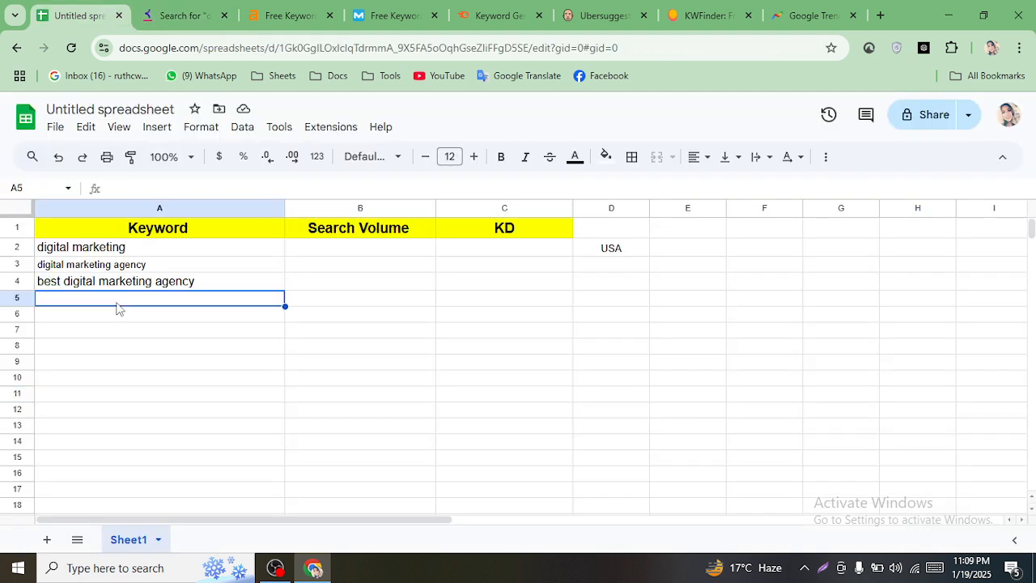
{"action": "key", "text": "ctrl+v"}
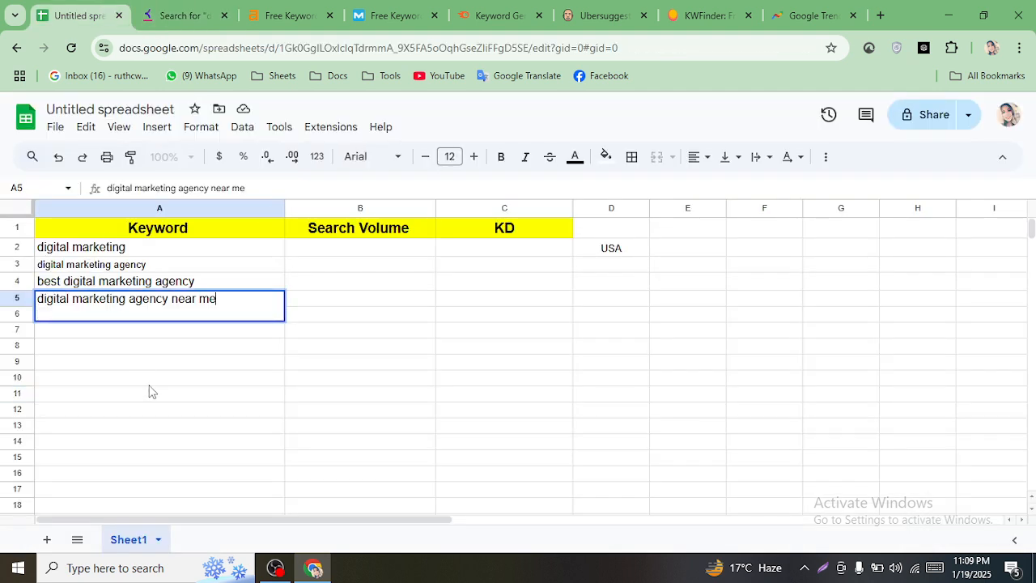
{"action": "left_click", "coordinate": [209, 406]}
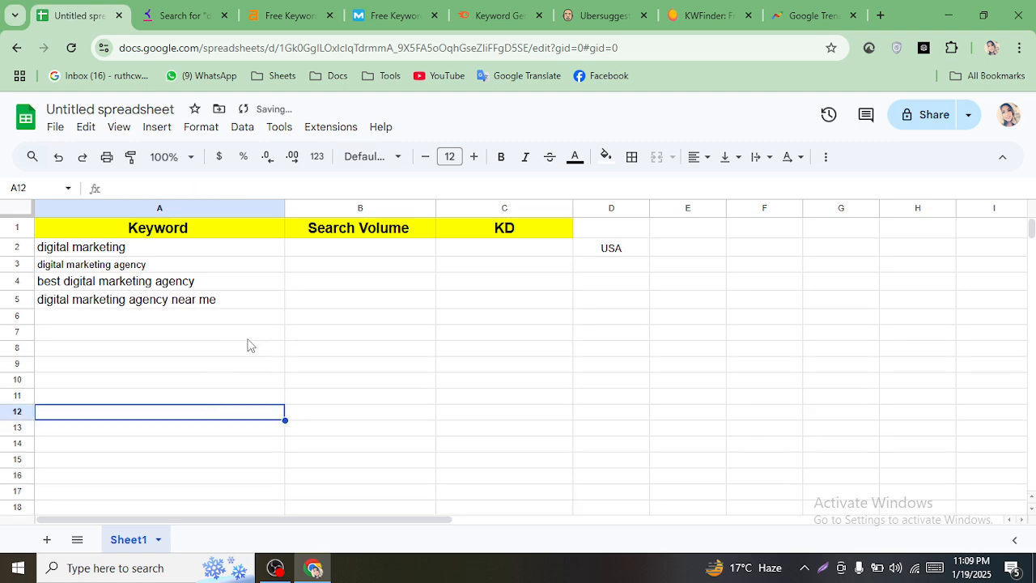
- Copy 'digital marketing agency ads' from the results into cell A6
{"action": "left_click", "coordinate": [212, 16]}
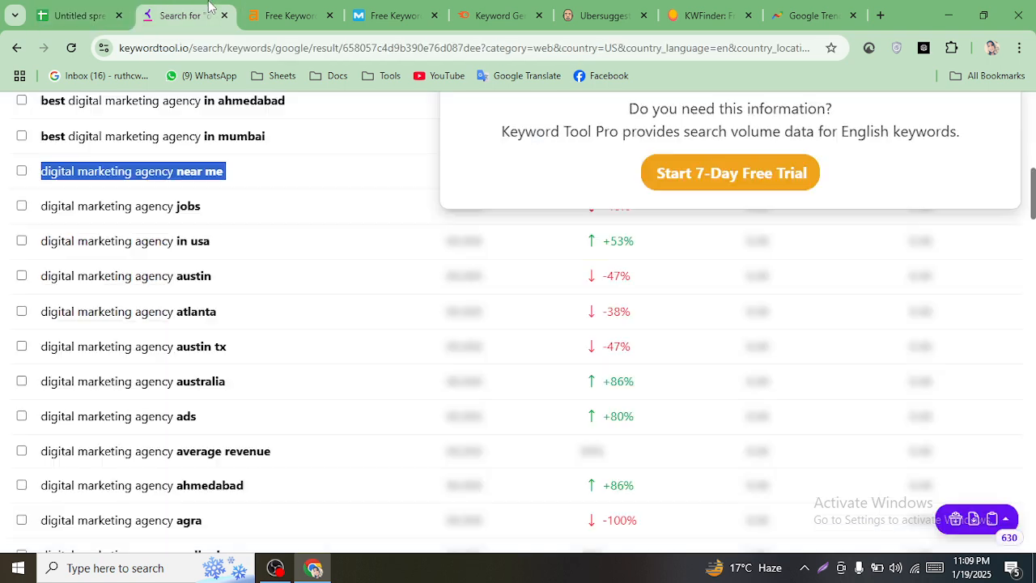
{"action": "scroll", "coordinate": [144, 437], "scroll_direction": "up", "scroll_amount": 1}
{"action": "scroll", "coordinate": [149, 428], "scroll_direction": "up", "scroll_amount": 3}
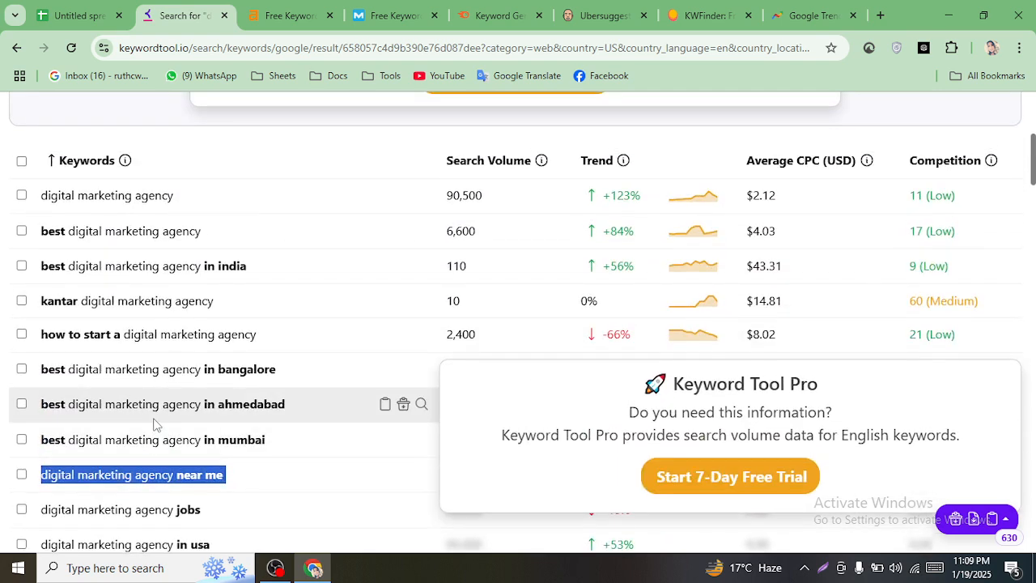
{"action": "scroll", "coordinate": [155, 424], "scroll_direction": "down", "scroll_amount": 4}
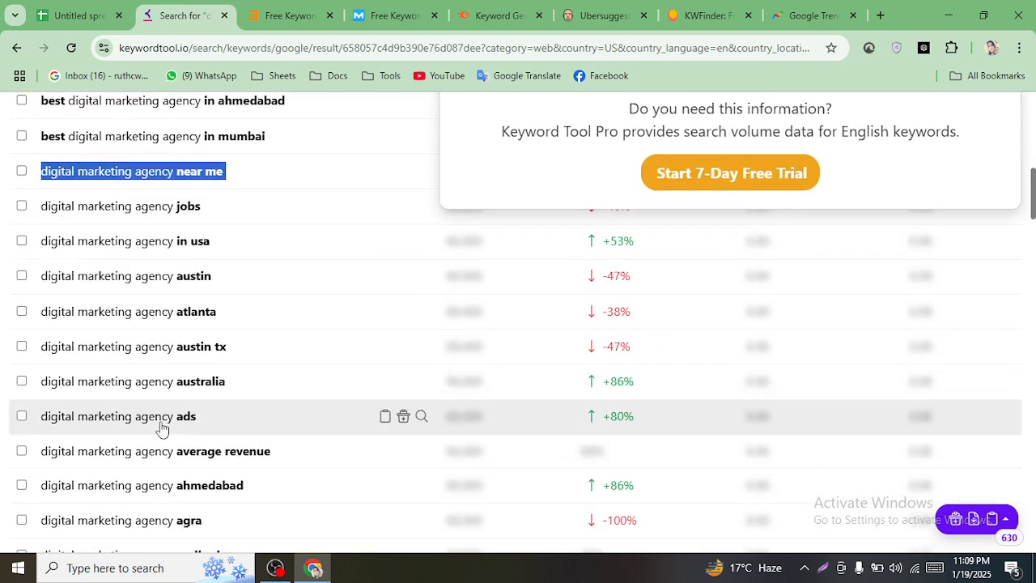
{"action": "scroll", "coordinate": [160, 426], "scroll_direction": "down", "scroll_amount": 3}
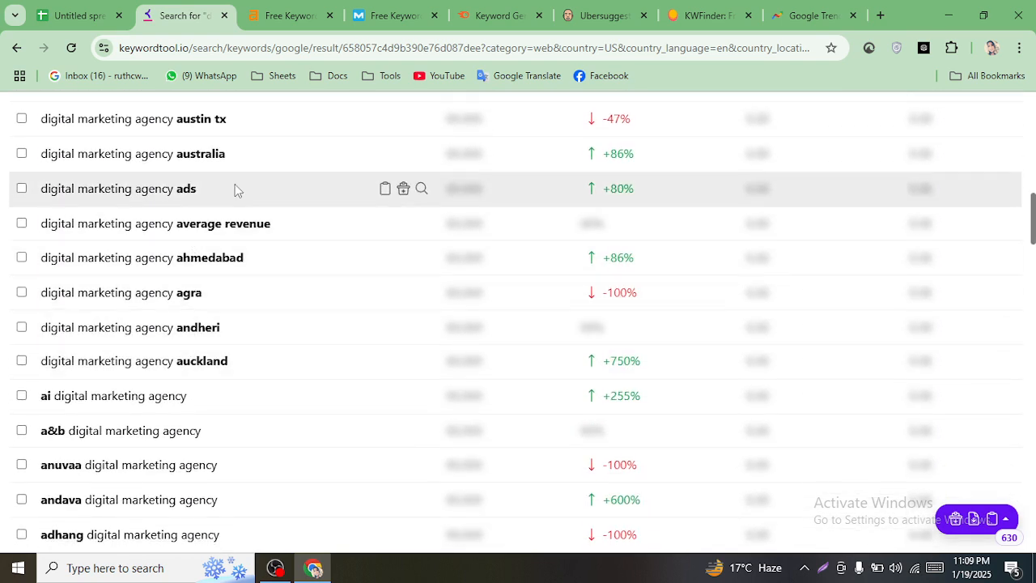
{"action": "left_click_drag", "start_coordinate": [221, 188], "coordinate": [41, 199]}
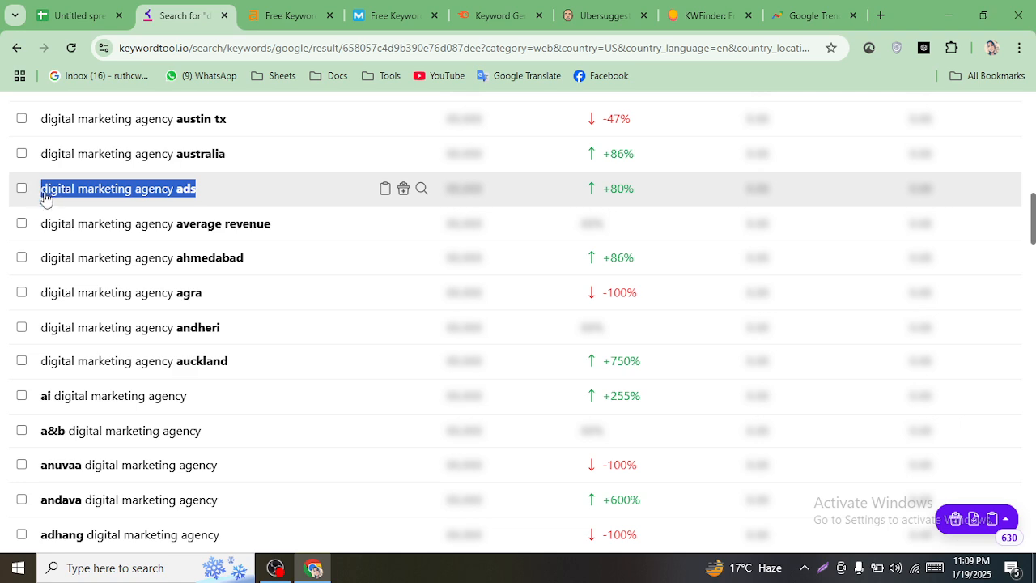
{"action": "right_click", "coordinate": [85, 201]}
{"action": "left_click", "coordinate": [139, 213]}
{"action": "left_click", "coordinate": [77, 16]}
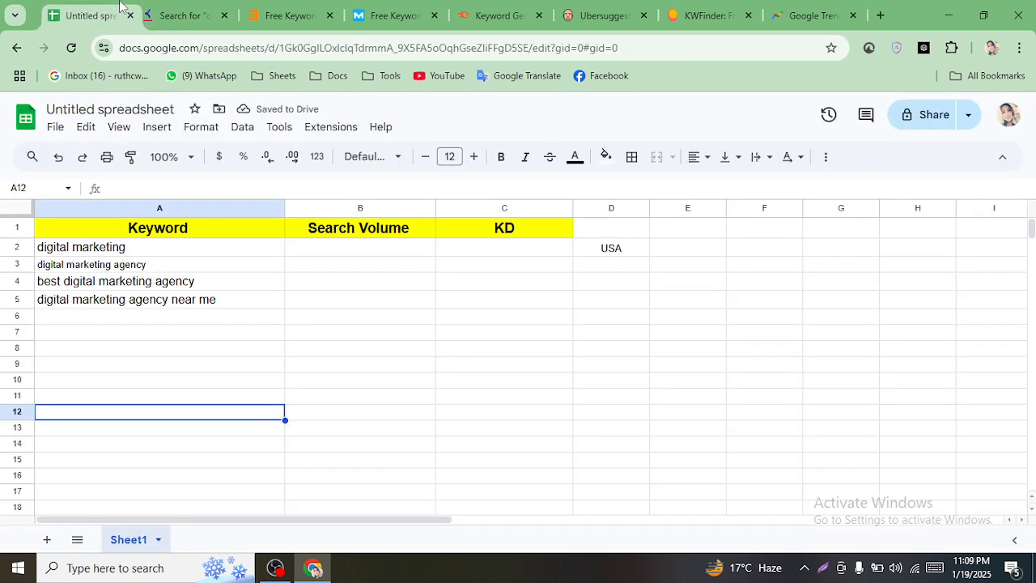
{"action": "left_click", "coordinate": [121, 318]}
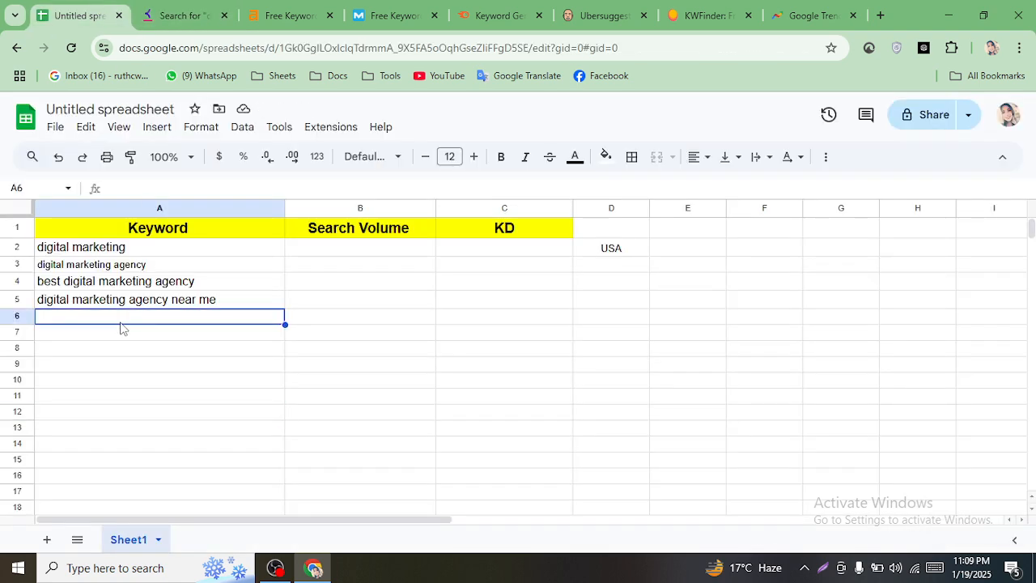
{"action": "key", "text": "ctrl+v"}
{"action": "left_click", "coordinate": [170, 365]}
- Copy 'ai digital marketing agency' from the results into cell A7
{"action": "left_click", "coordinate": [186, 9]}
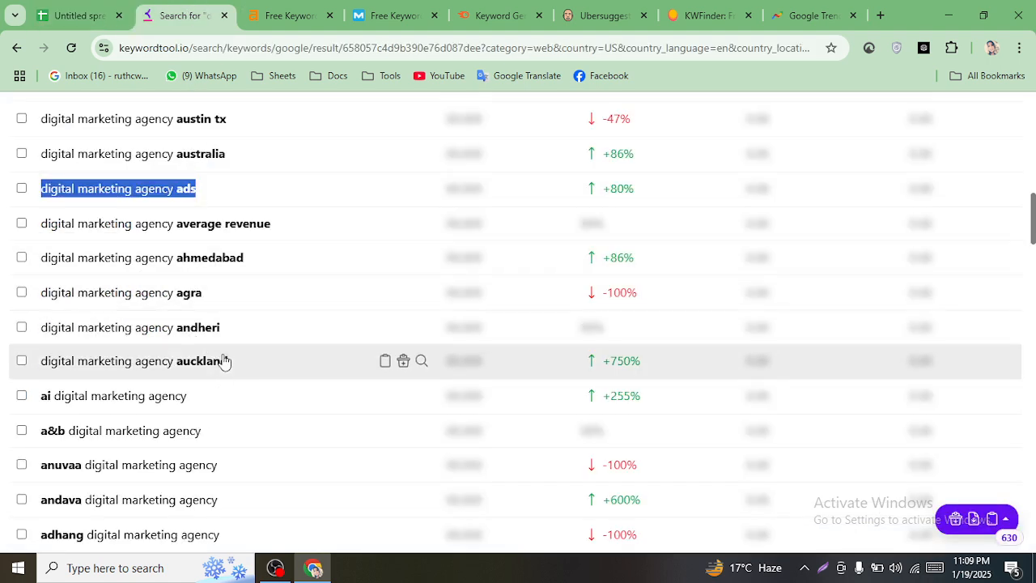
{"action": "scroll", "coordinate": [224, 361], "scroll_direction": "down", "scroll_amount": 3}
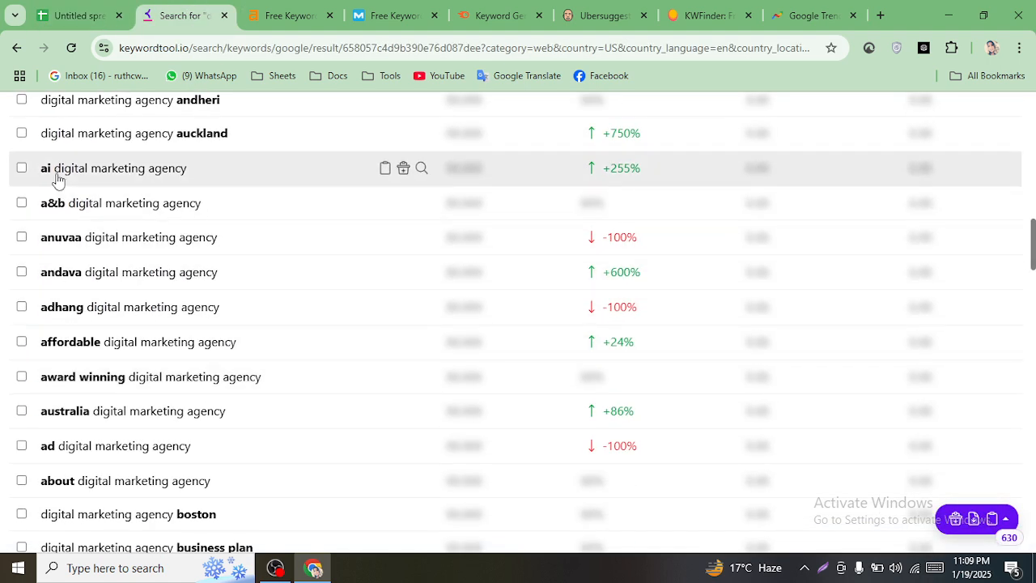
{"action": "left_click_drag", "start_coordinate": [193, 173], "coordinate": [39, 173]}
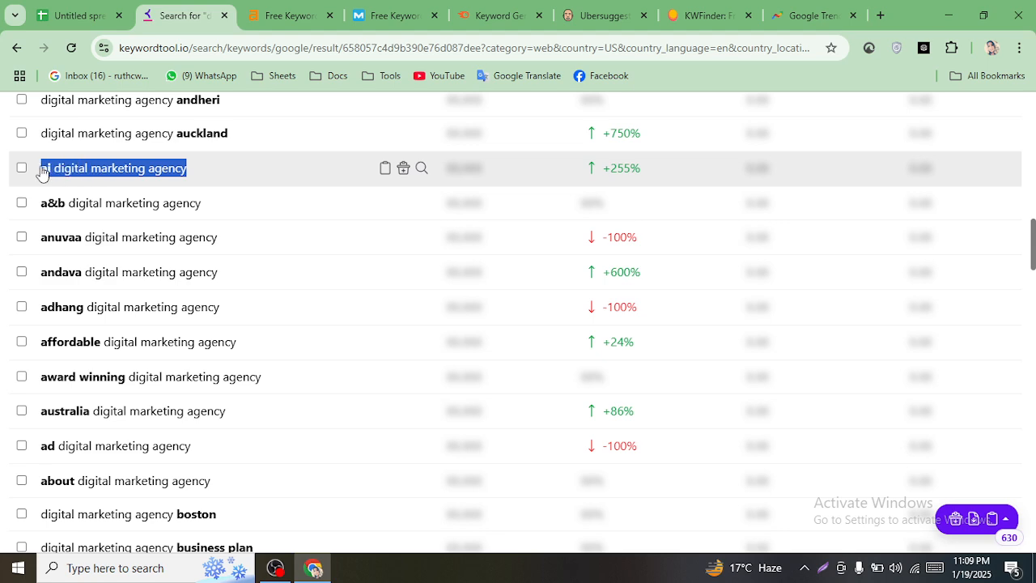
{"action": "right_click", "coordinate": [62, 178]}
{"action": "left_click", "coordinate": [104, 195]}
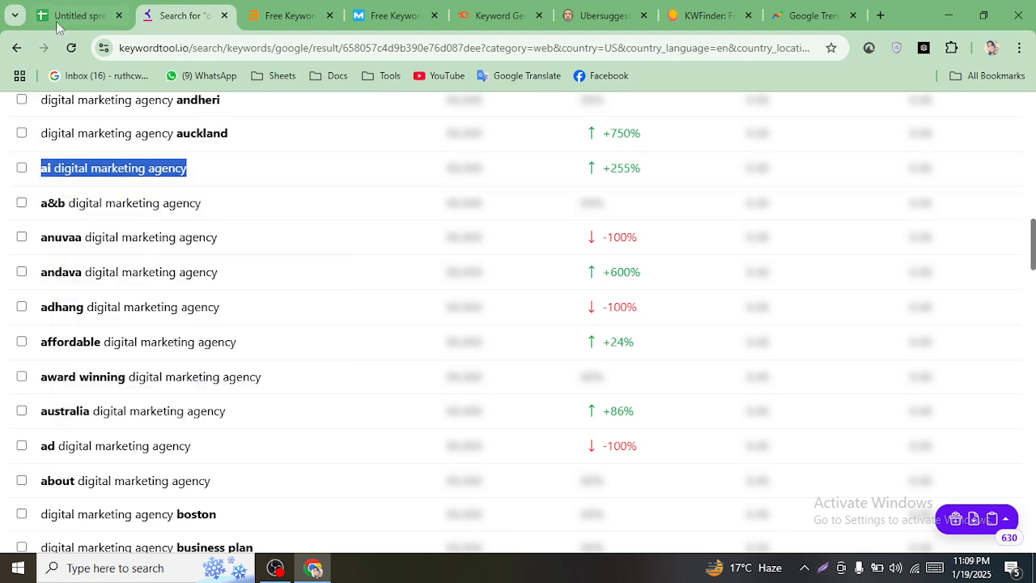
{"action": "left_click", "coordinate": [61, 16]}
{"action": "double_click", "coordinate": [132, 334]}
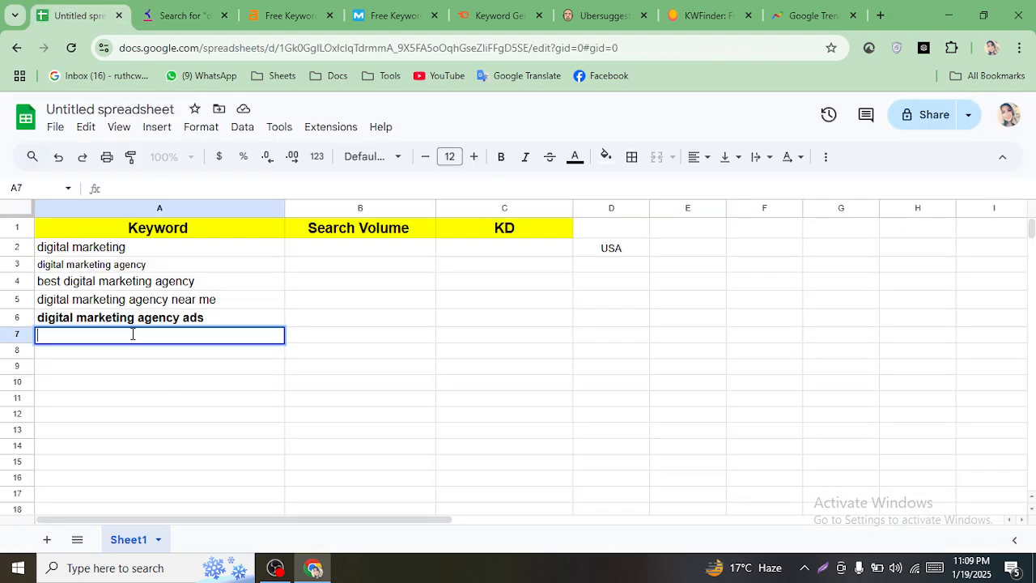
{"action": "key", "text": "ctrl+v"}
{"action": "left_click", "coordinate": [162, 404]}
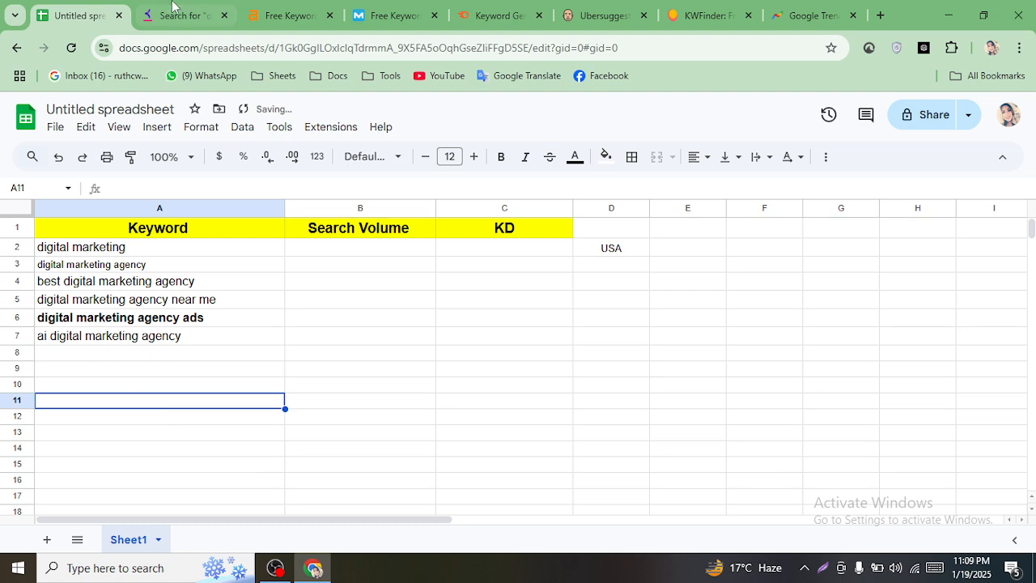
{"action": "left_click", "coordinate": [178, 15]}
- Copy 'about digital marketing agency' from the results into cell A8
{"action": "scroll", "coordinate": [186, 316], "scroll_direction": "down", "scroll_amount": 2}
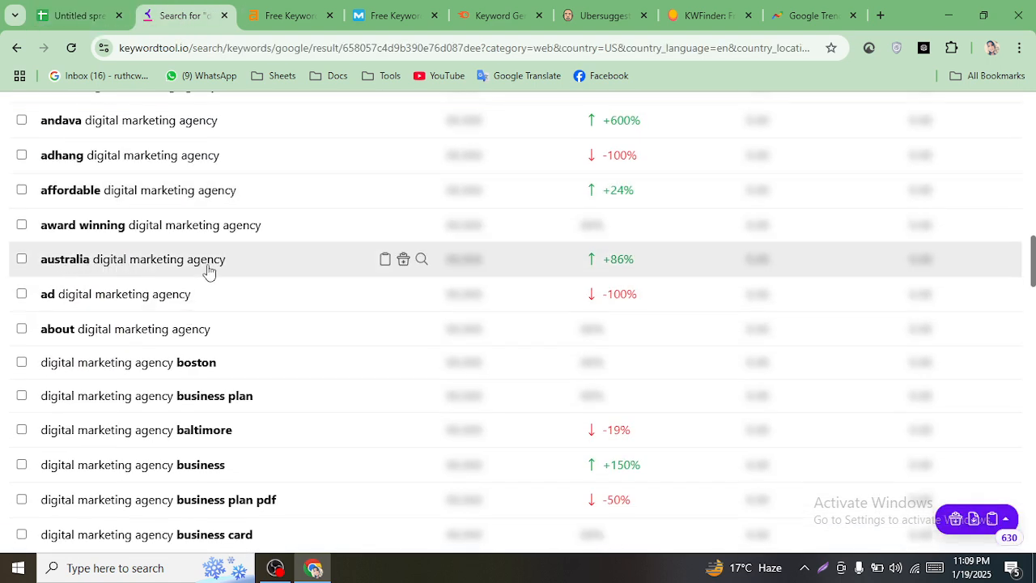
{"action": "left_click_drag", "start_coordinate": [212, 332], "coordinate": [37, 332]}
{"action": "right_click", "coordinate": [56, 333]}
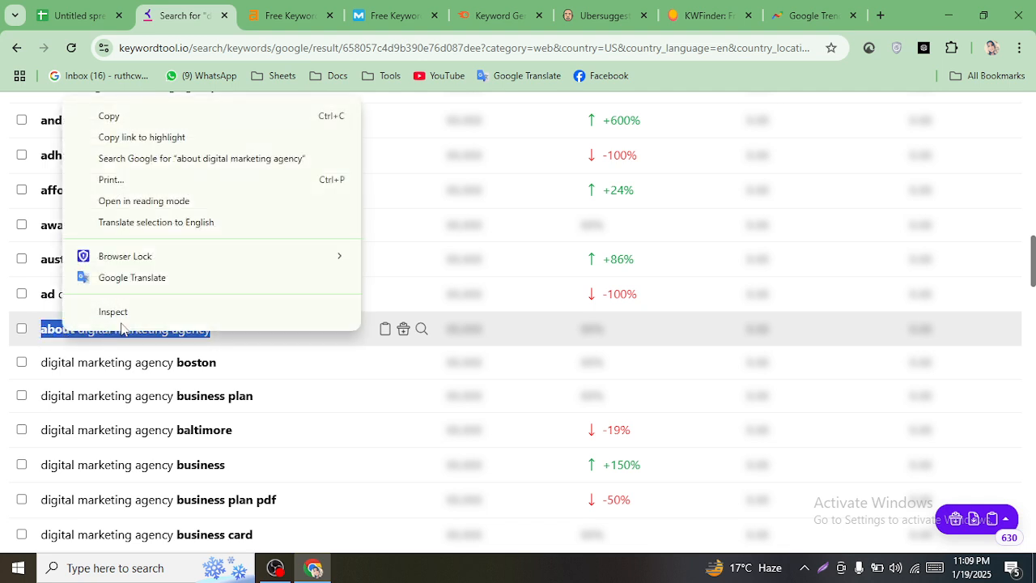
{"action": "left_click", "coordinate": [130, 119]}
{"action": "left_click", "coordinate": [105, 16]}
{"action": "left_click", "coordinate": [142, 356]}
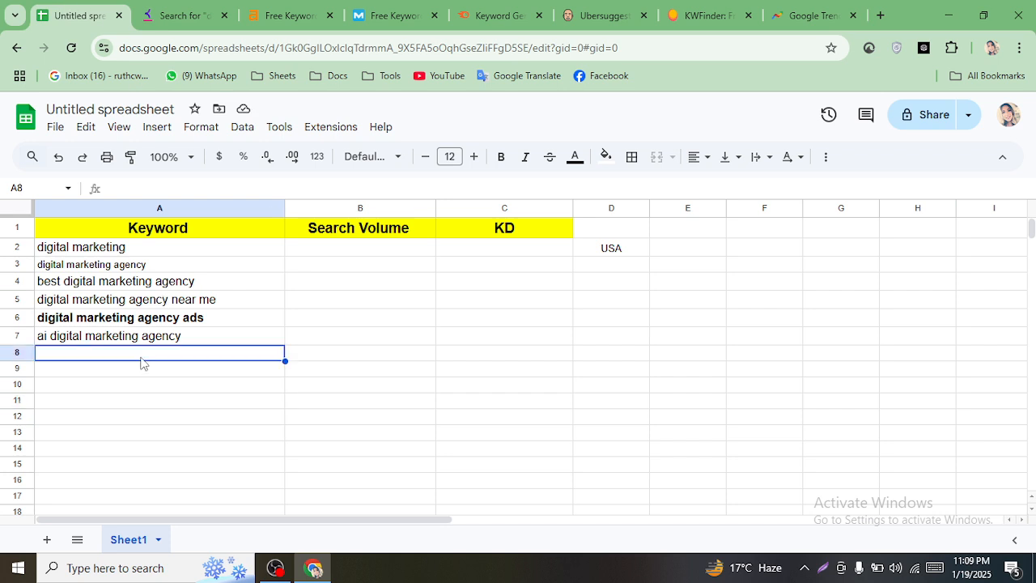
{"action": "key", "text": "ctrl+v"}
- Copy 'digital marketing agency business' from the results into cell A9
{"action": "left_click", "coordinate": [223, 7]}
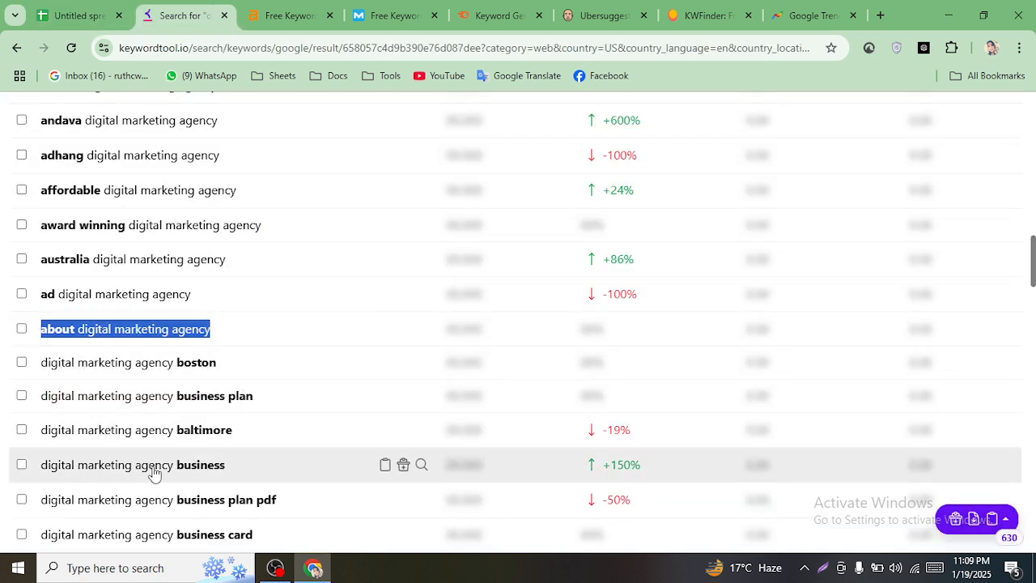
{"action": "left_click_drag", "start_coordinate": [230, 471], "coordinate": [46, 471]}
{"action": "right_click", "coordinate": [60, 474]}
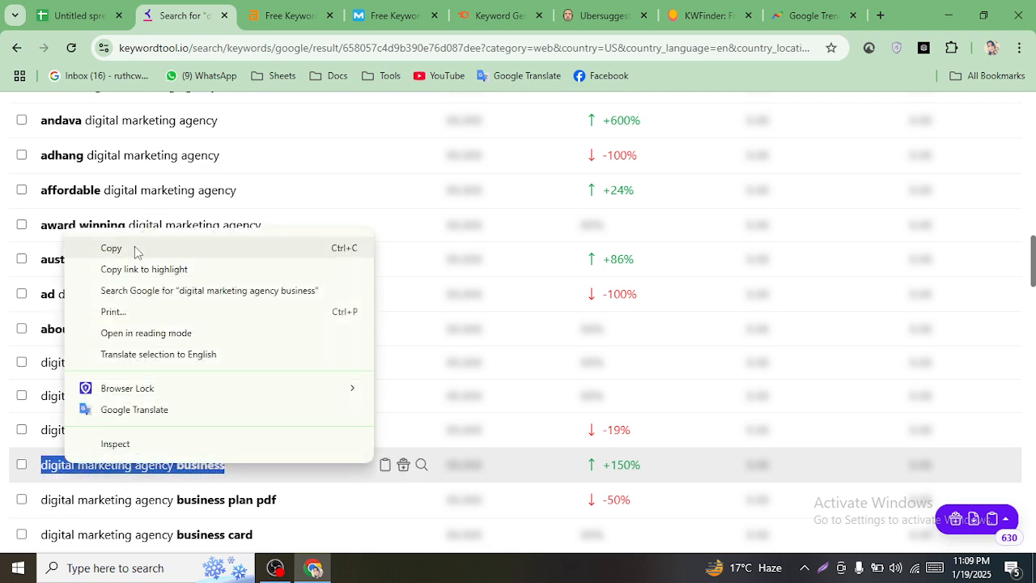
{"action": "left_click", "coordinate": [135, 250]}
{"action": "left_click", "coordinate": [77, 10]}
{"action": "left_click", "coordinate": [111, 374]}
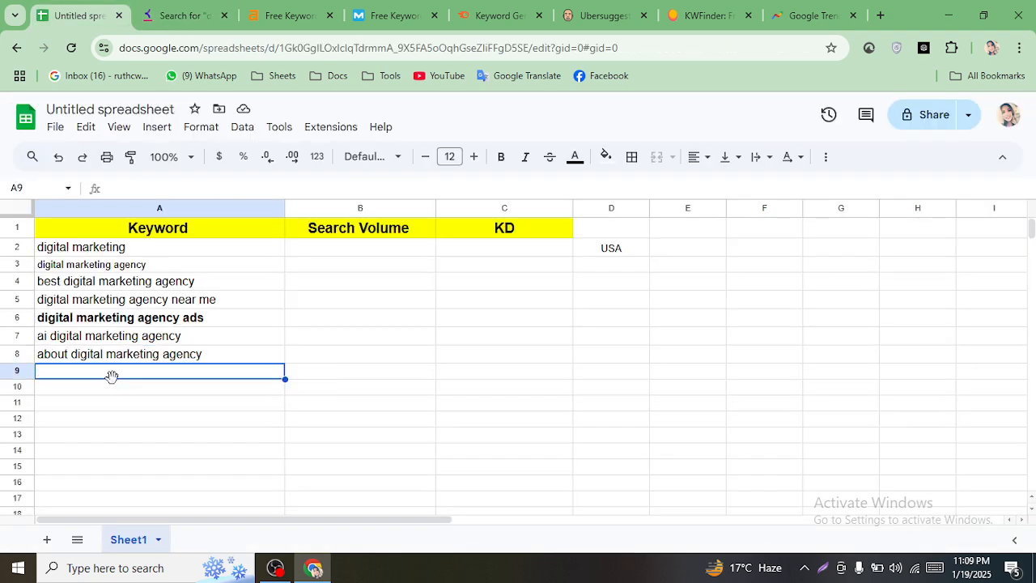
{"action": "key", "text": "ctrl+v"}
- Copy 'digital marketing agency chicago' from the results into cell A10
{"action": "left_click", "coordinate": [184, 14]}
{"action": "scroll", "coordinate": [225, 344], "scroll_direction": "down", "scroll_amount": 2}
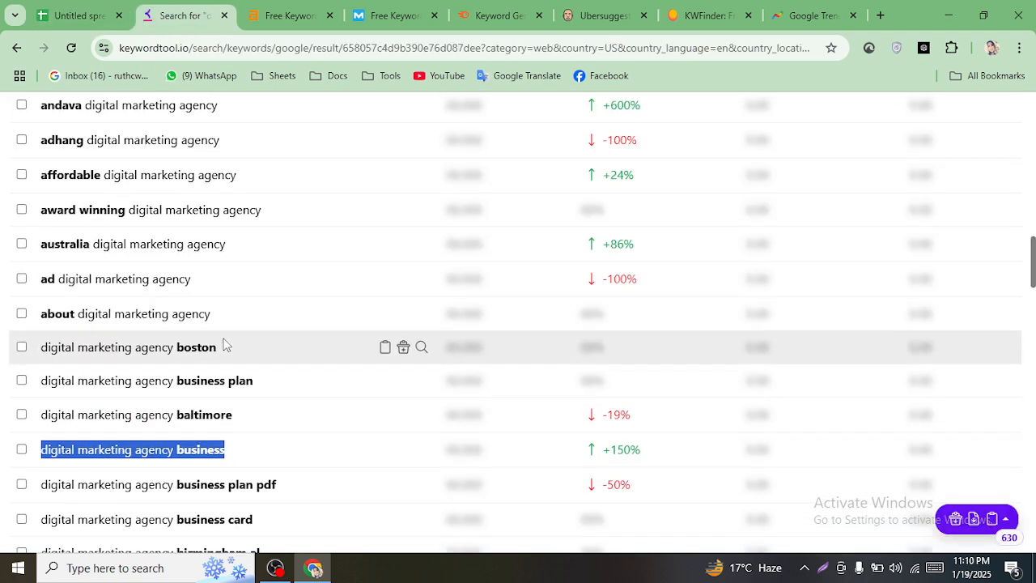
{"action": "scroll", "coordinate": [225, 346], "scroll_direction": "down", "scroll_amount": 5}
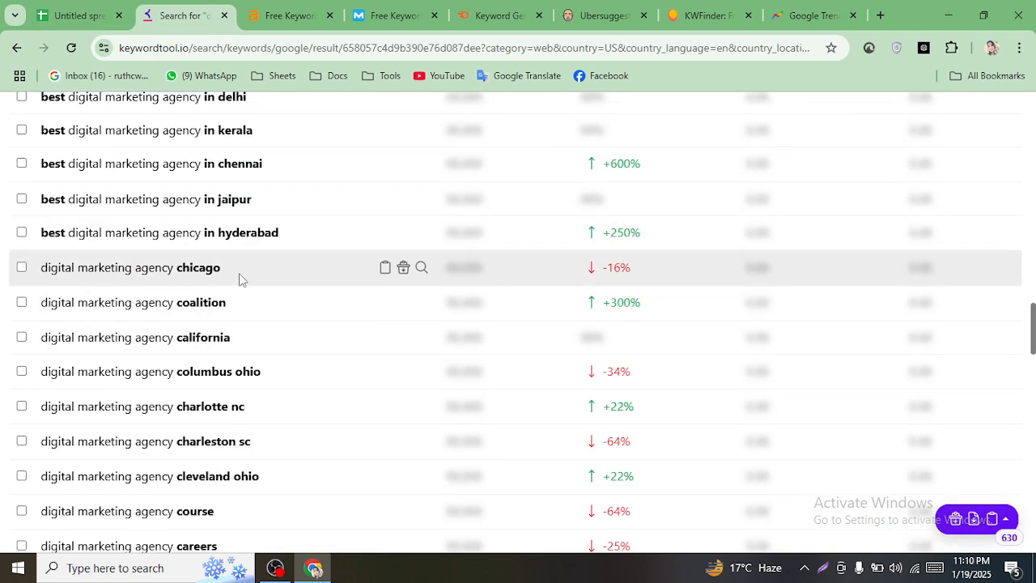
{"action": "left_click_drag", "start_coordinate": [239, 279], "coordinate": [60, 277]}
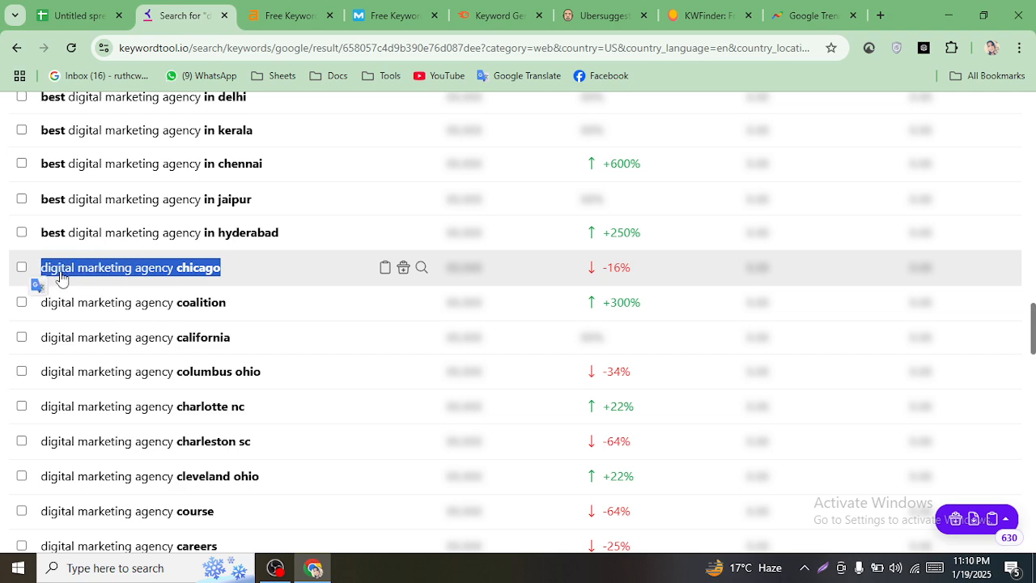
{"action": "right_click", "coordinate": [61, 277]}
{"action": "left_click", "coordinate": [153, 289]}
{"action": "left_click", "coordinate": [77, 15]}
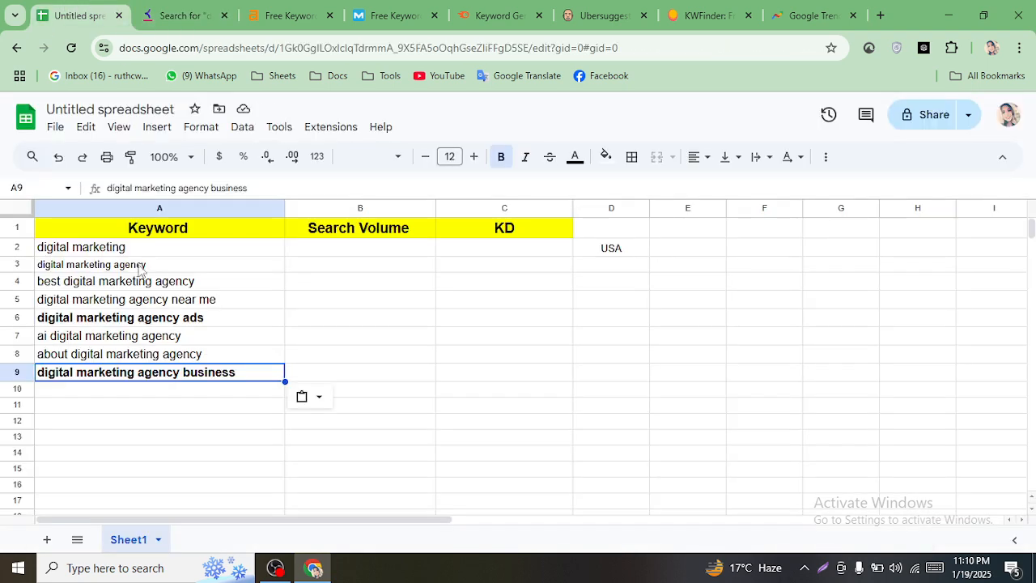
{"action": "left_click", "coordinate": [119, 392]}
{"action": "key", "text": "ctrl+v"}
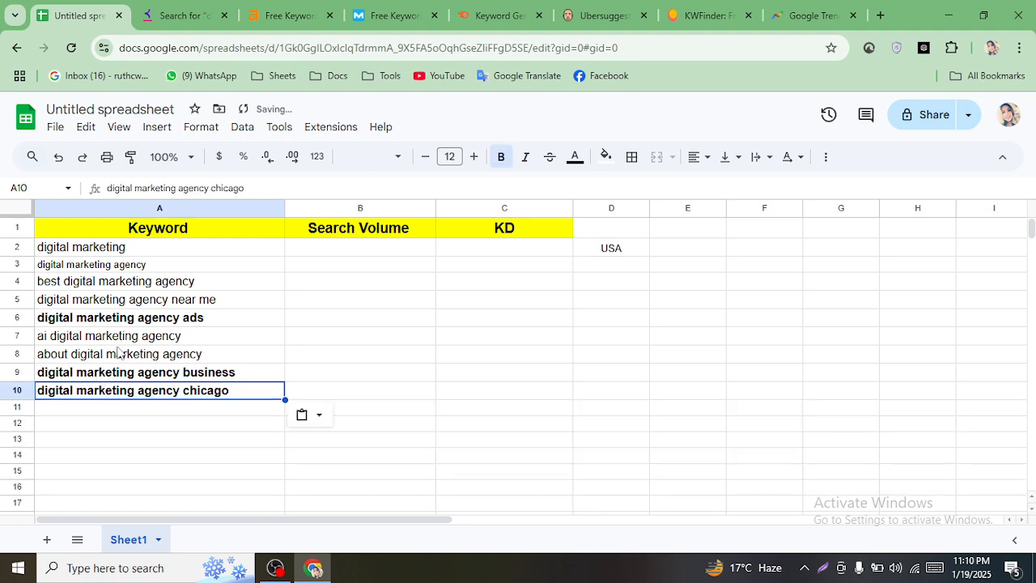
- Copy 'digital marketing agency california' from the results into cell A11
{"action": "left_click", "coordinate": [186, 14]}
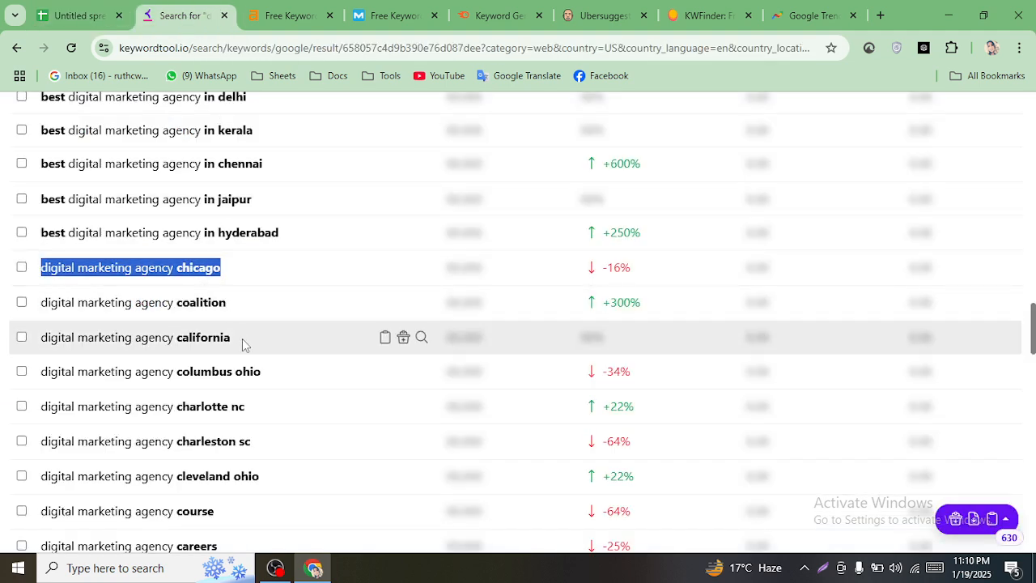
{"action": "left_click_drag", "start_coordinate": [241, 340], "coordinate": [28, 331]}
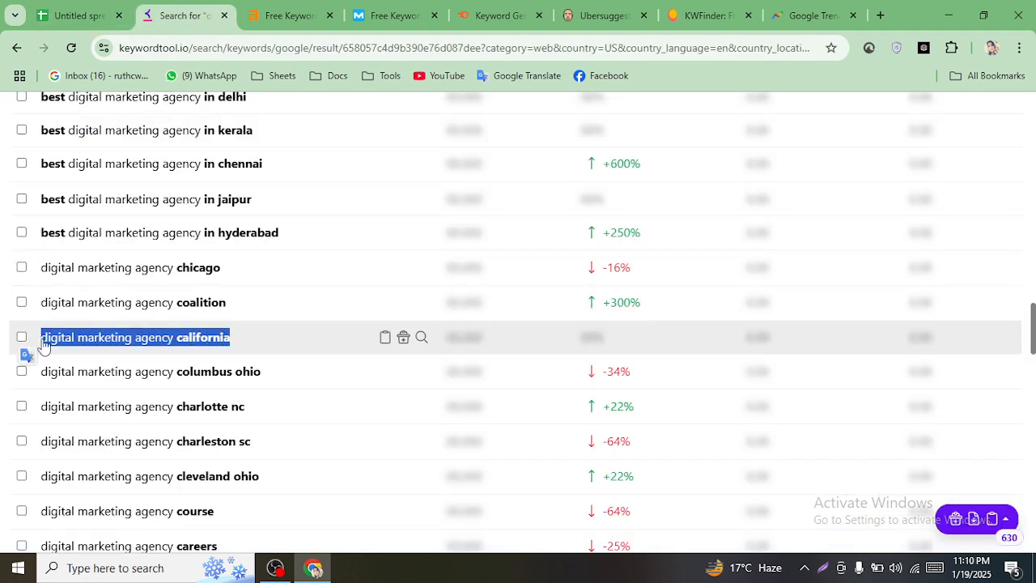
{"action": "right_click", "coordinate": [44, 332]}
{"action": "left_click", "coordinate": [89, 122]}
{"action": "left_click", "coordinate": [75, 11]}
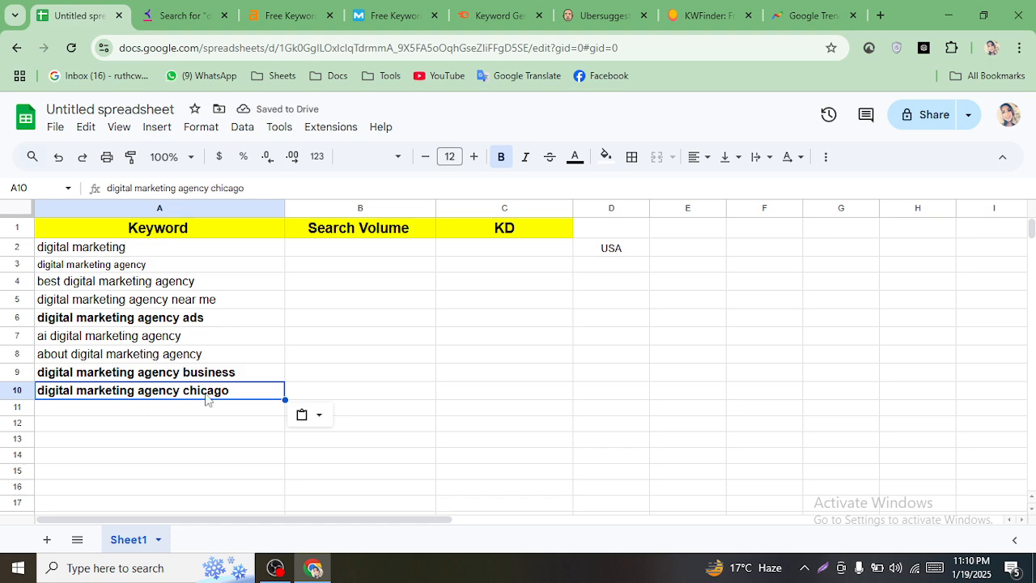
{"action": "left_click", "coordinate": [153, 408]}
{"action": "key", "text": "ctrl+v"}
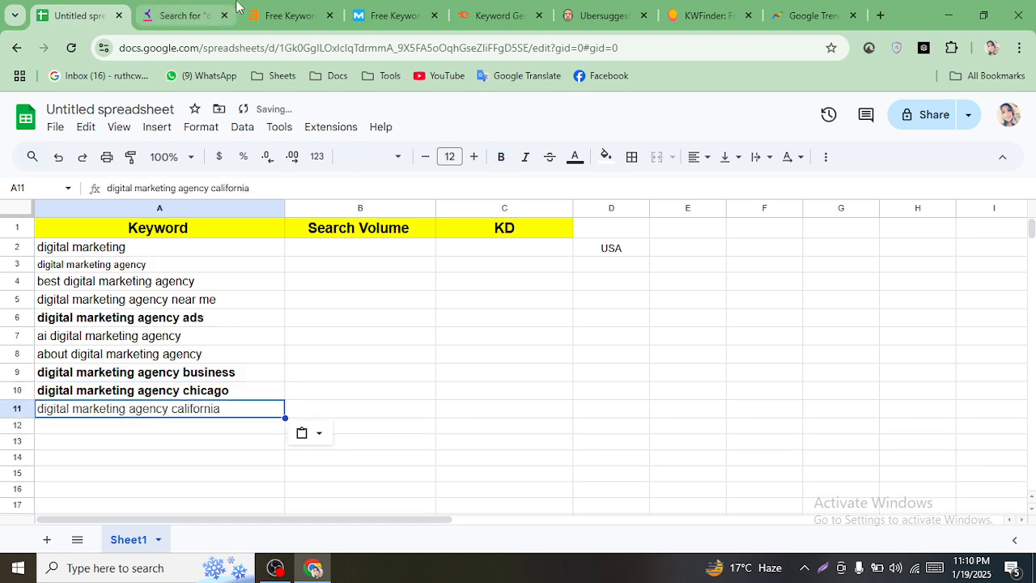
{"action": "left_click", "coordinate": [187, 14]}
{"action": "scroll", "coordinate": [178, 369], "scroll_direction": "down", "scroll_amount": 2}
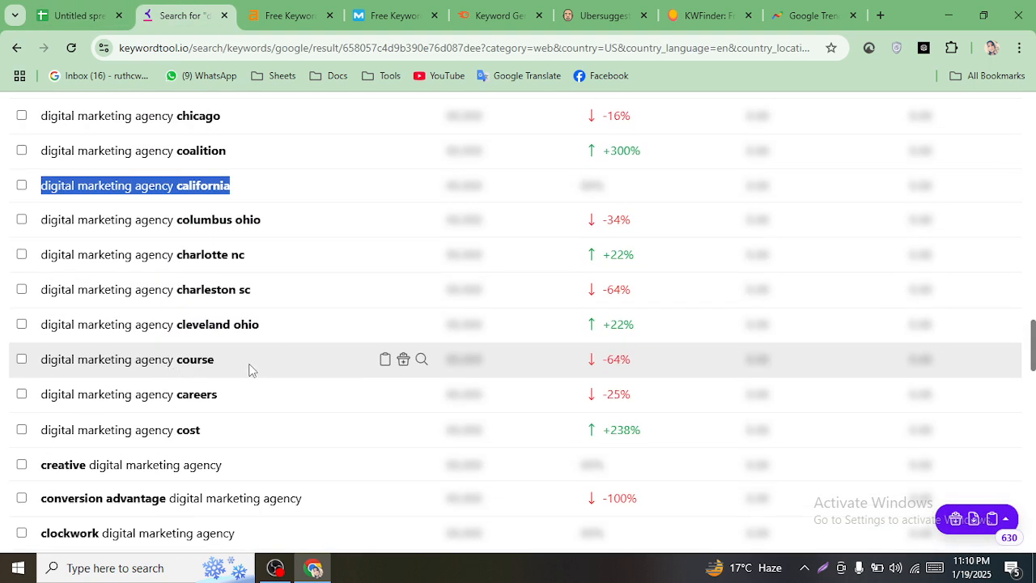
{"action": "scroll", "coordinate": [198, 365], "scroll_direction": "down", "scroll_amount": 1}
{"action": "scroll", "coordinate": [203, 370], "scroll_direction": "up", "scroll_amount": 1}
{"action": "scroll", "coordinate": [215, 396], "scroll_direction": "down", "scroll_amount": 4}
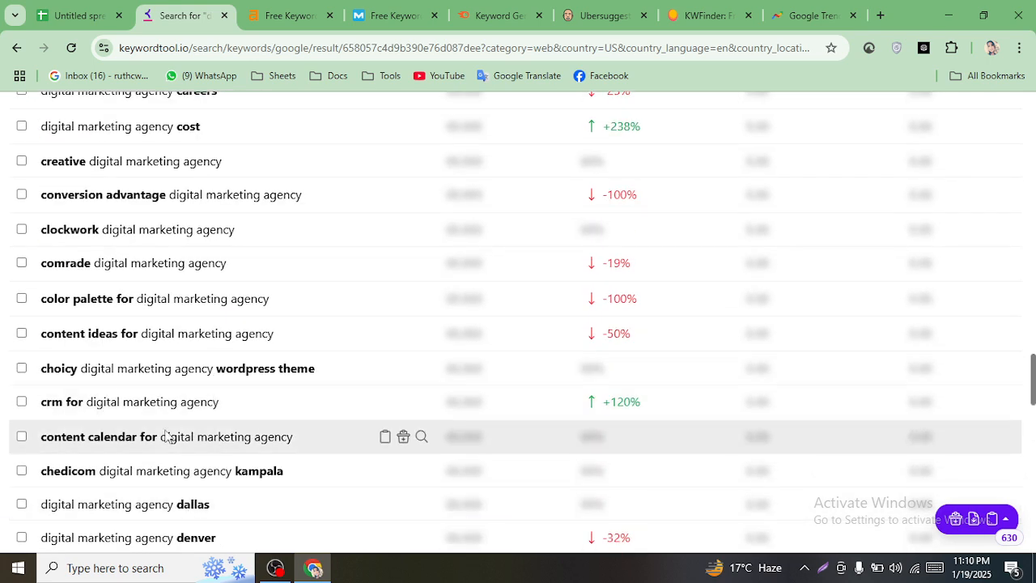
{"action": "scroll", "coordinate": [169, 435], "scroll_direction": "up", "scroll_amount": 2}
{"action": "scroll", "coordinate": [172, 436], "scroll_direction": "up", "scroll_amount": 4}
{"action": "left_click", "coordinate": [88, 7]}
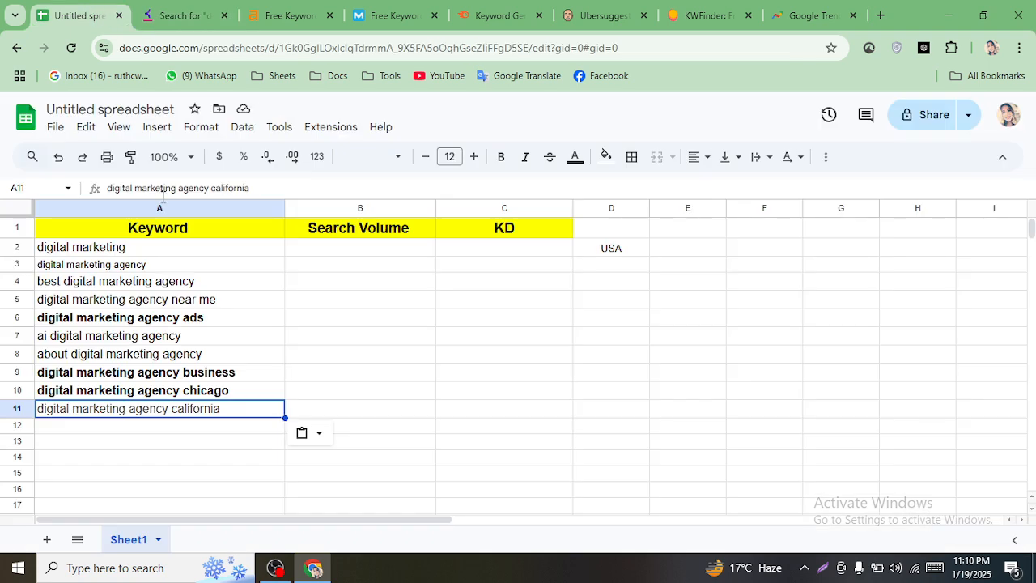
- Toggle Bold off on cells A2:A12 so every keyword is plain text
{"action": "left_click_drag", "start_coordinate": [184, 249], "coordinate": [193, 433]}
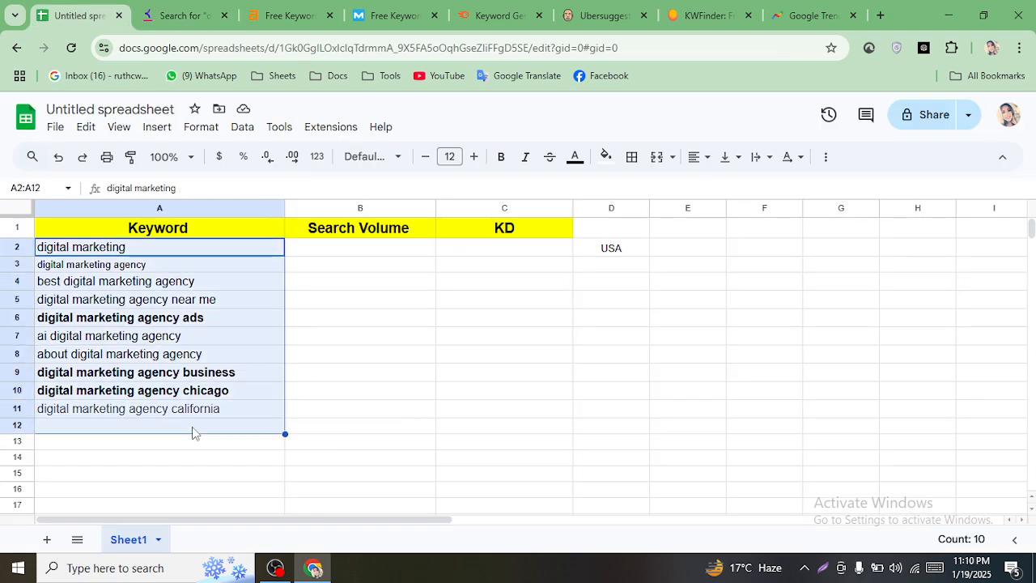
{"action": "left_click", "coordinate": [505, 164]}
{"action": "left_click", "coordinate": [505, 164]}
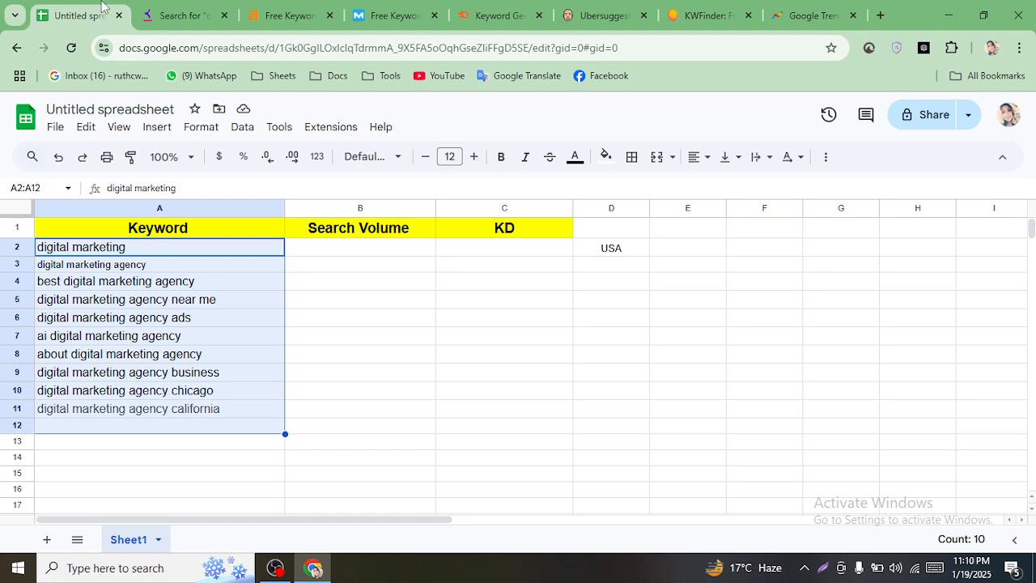
{"action": "left_click", "coordinate": [185, 16]}
{"action": "scroll", "coordinate": [356, 342], "scroll_direction": "up", "scroll_amount": 15}
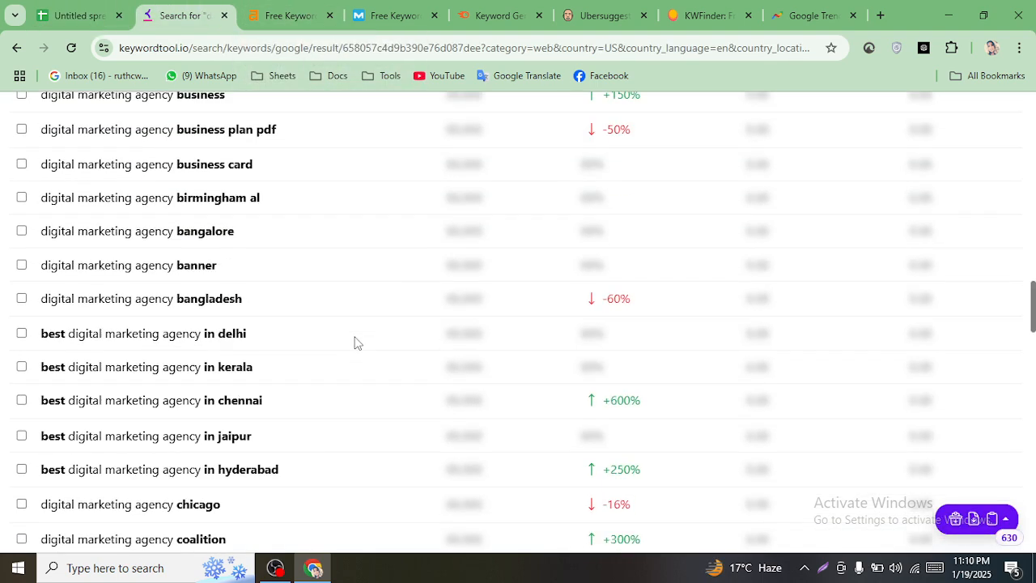
{"action": "scroll", "coordinate": [365, 340], "scroll_direction": "up", "scroll_amount": 2}
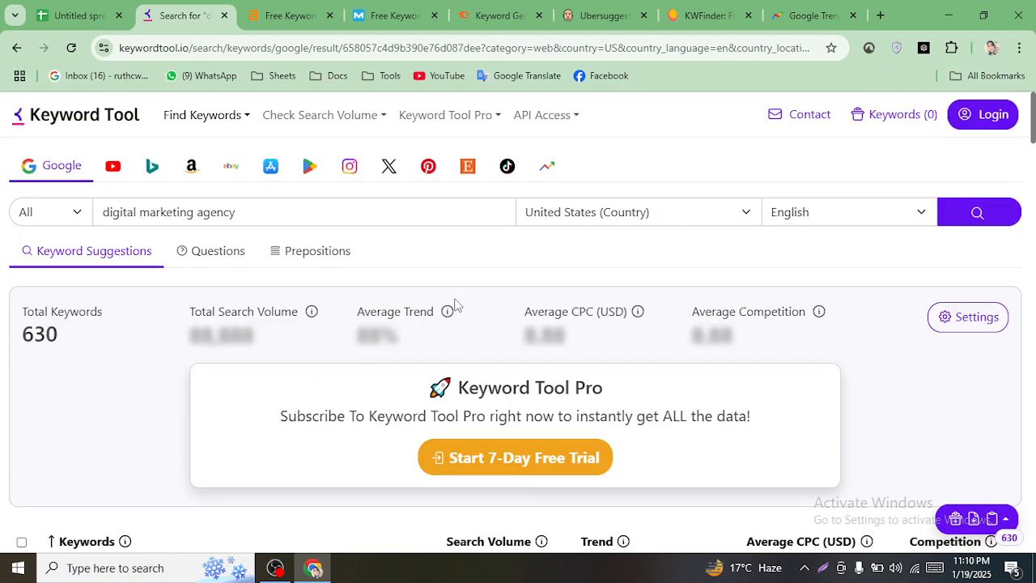
- On the Ahrefs Free Keyword Generator, accept the cookie notice and browse the plans and pricing page
{"action": "left_click", "coordinate": [288, 12]}
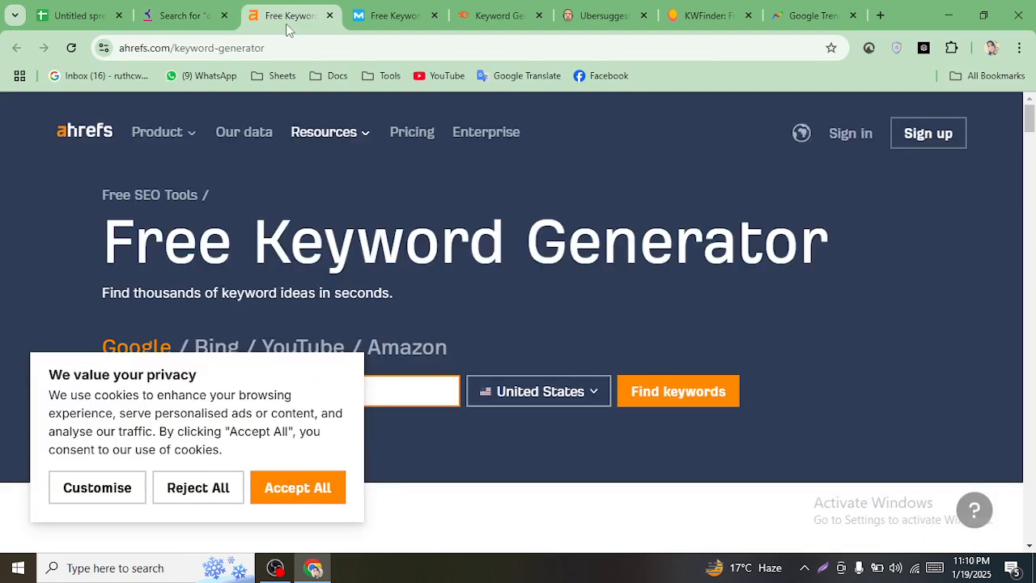
{"action": "left_click", "coordinate": [290, 495]}
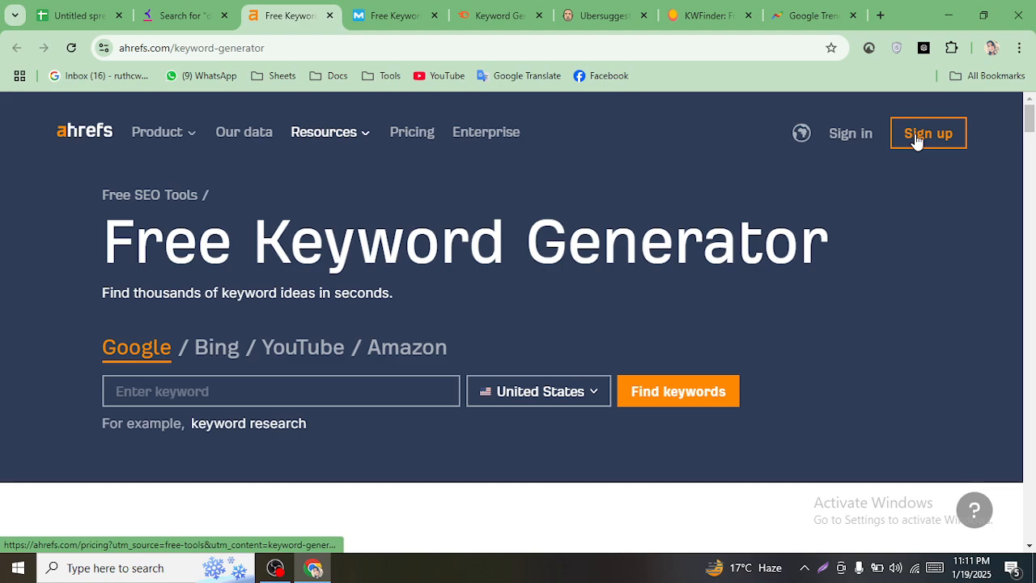
{"action": "left_click", "coordinate": [917, 139]}
{"action": "scroll", "coordinate": [470, 363], "scroll_direction": "down", "scroll_amount": 7}
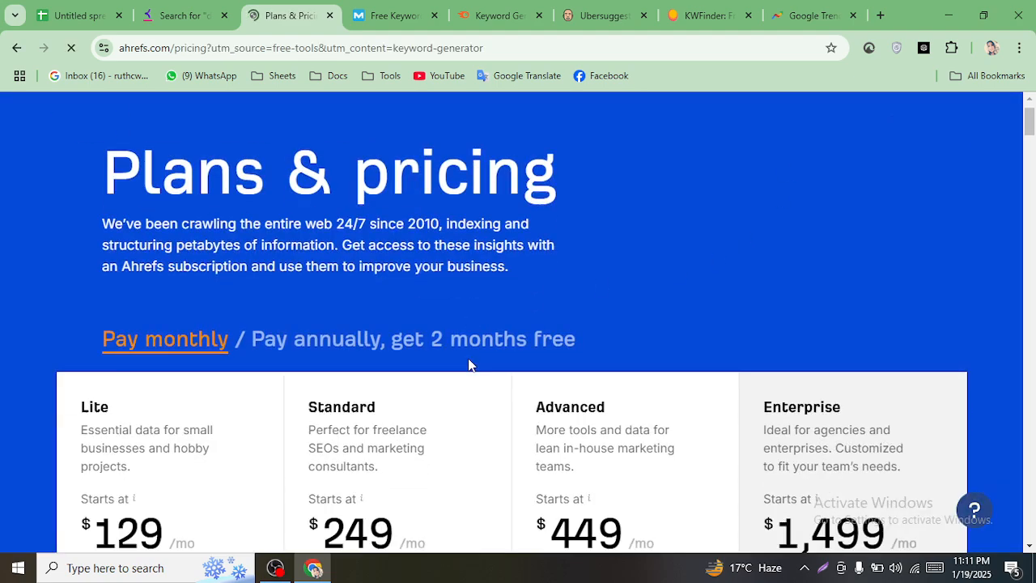
{"action": "scroll", "coordinate": [798, 430], "scroll_direction": "down", "scroll_amount": 10}
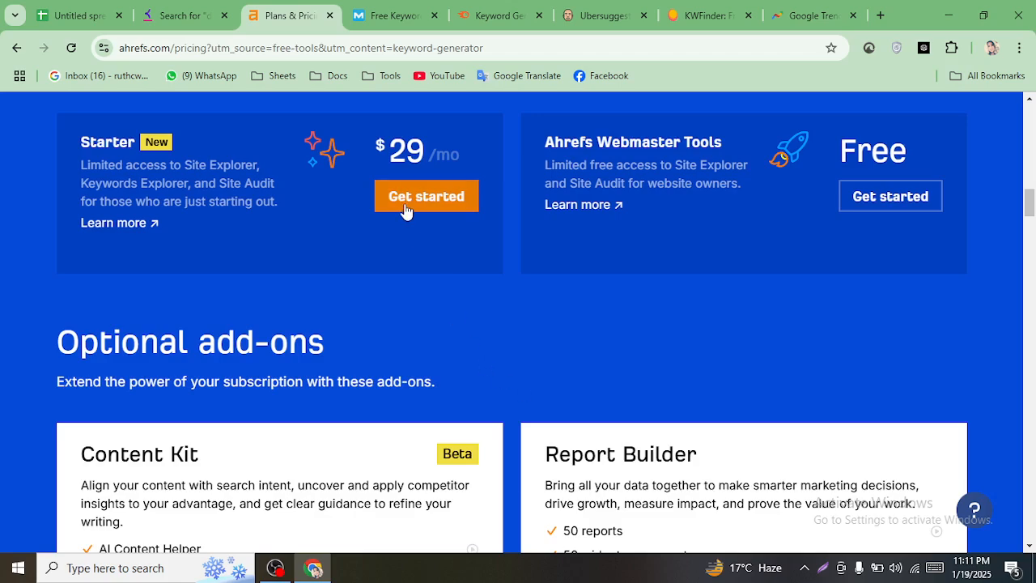
{"action": "scroll", "coordinate": [555, 296], "scroll_direction": "down", "scroll_amount": 2}
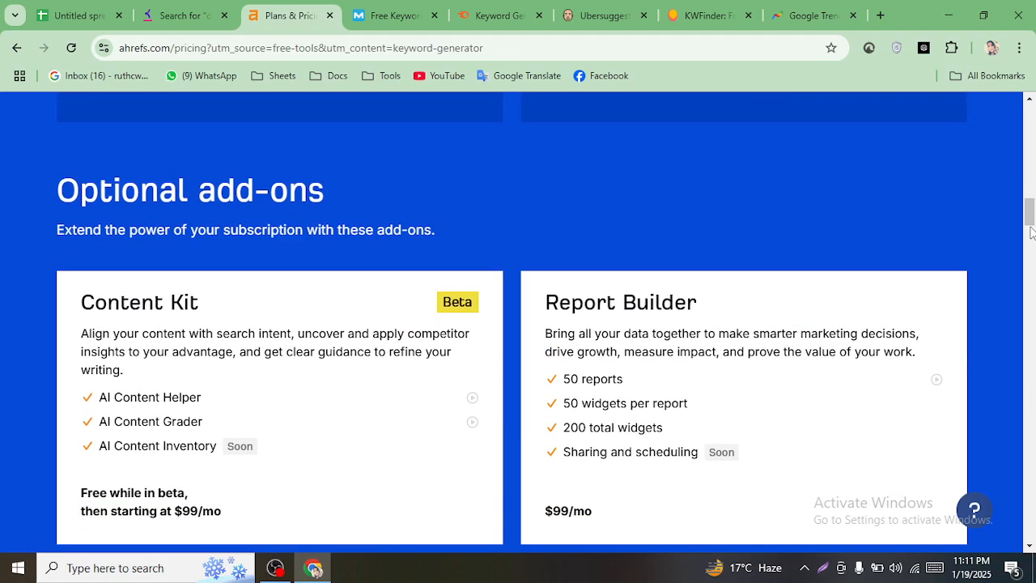
{"action": "left_click_drag", "start_coordinate": [1031, 225], "coordinate": [1029, 113]}
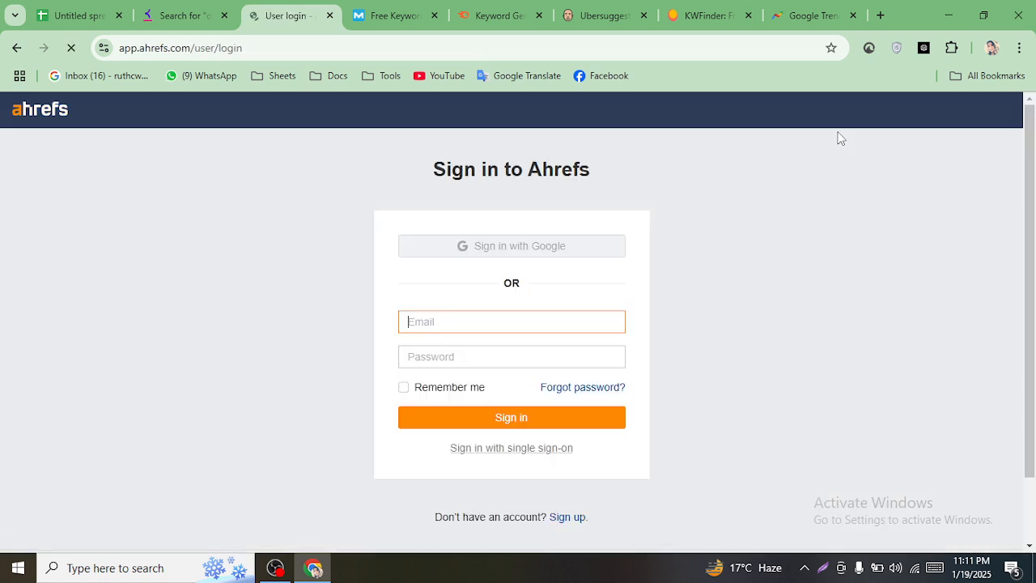
- Sign in to Ahrefs with a Google account and allow profile sharing
{"action": "left_click", "coordinate": [484, 247]}
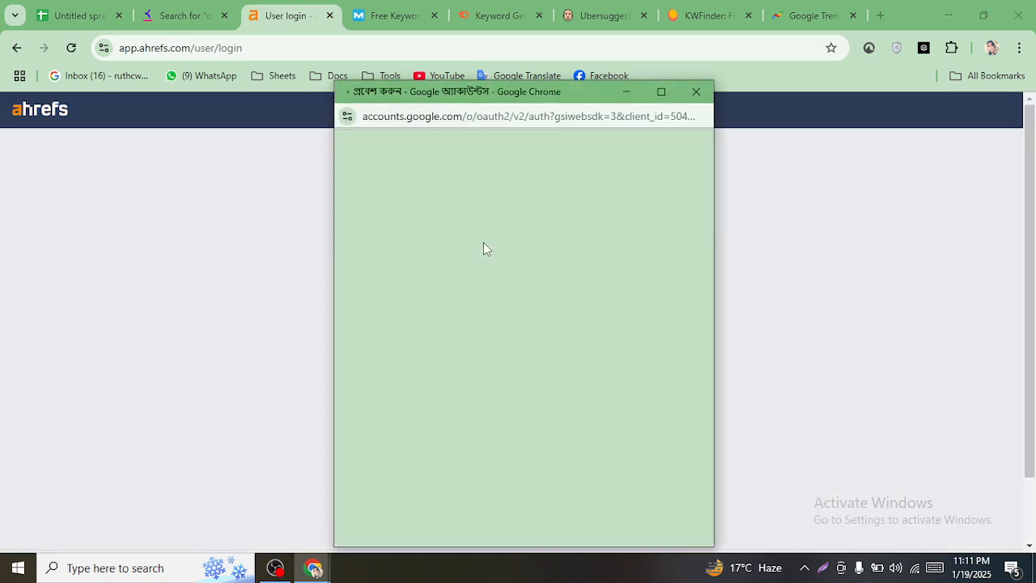
{"action": "left_click", "coordinate": [474, 321]}
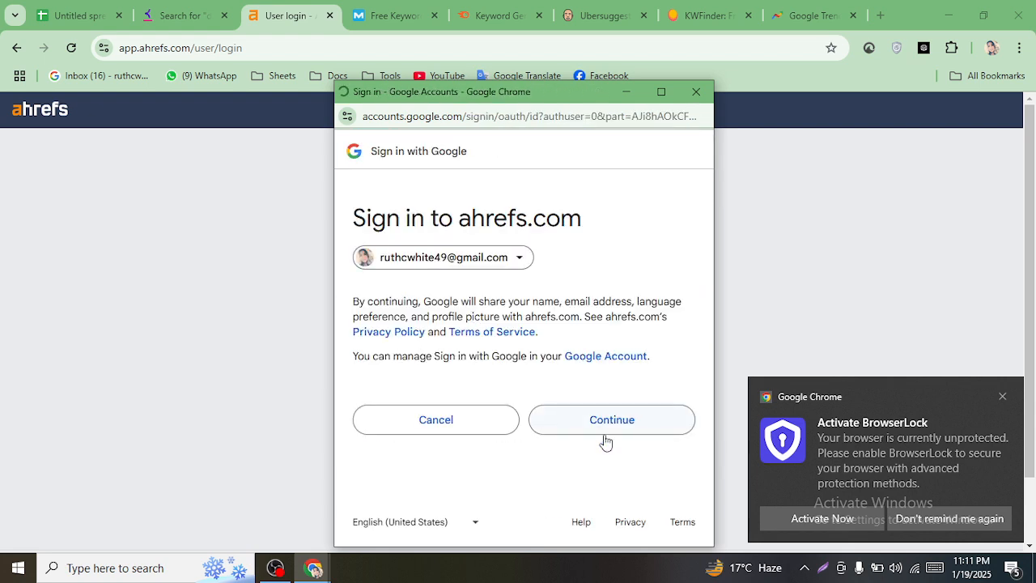
{"action": "left_click", "coordinate": [609, 428]}
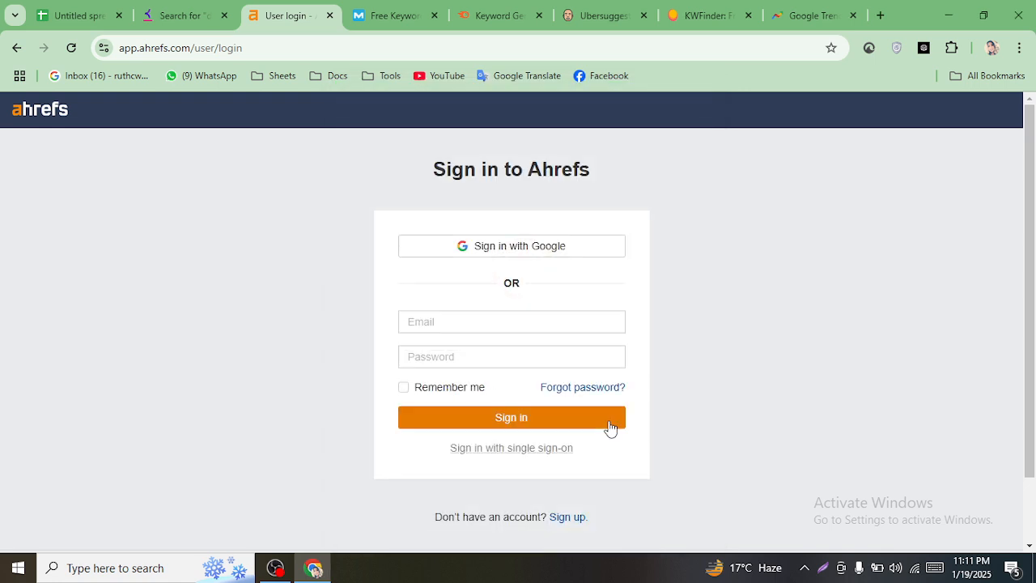
{"action": "scroll", "coordinate": [317, 297], "scroll_direction": "down", "scroll_amount": 1}
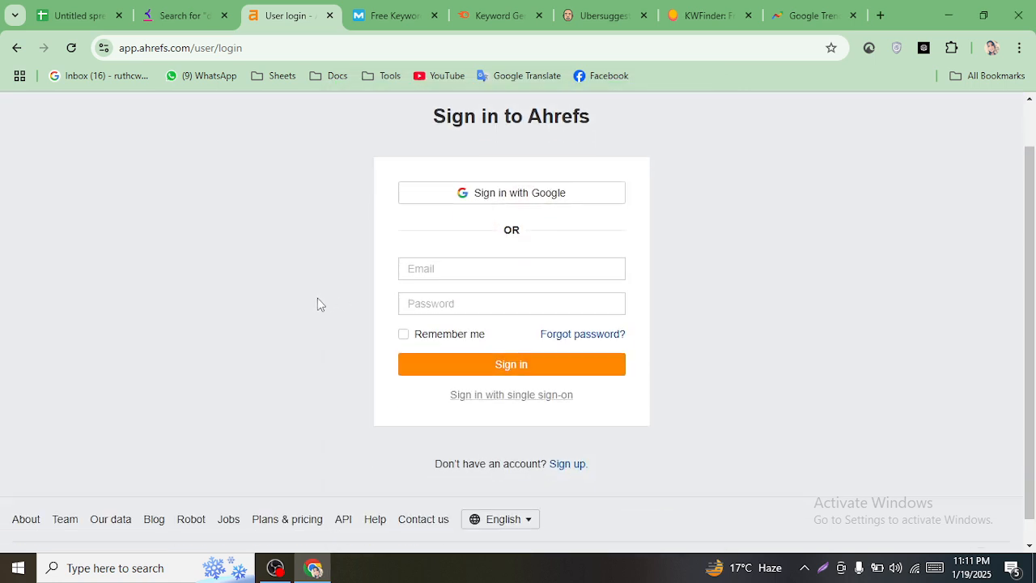
{"action": "left_click", "coordinate": [314, 568]}
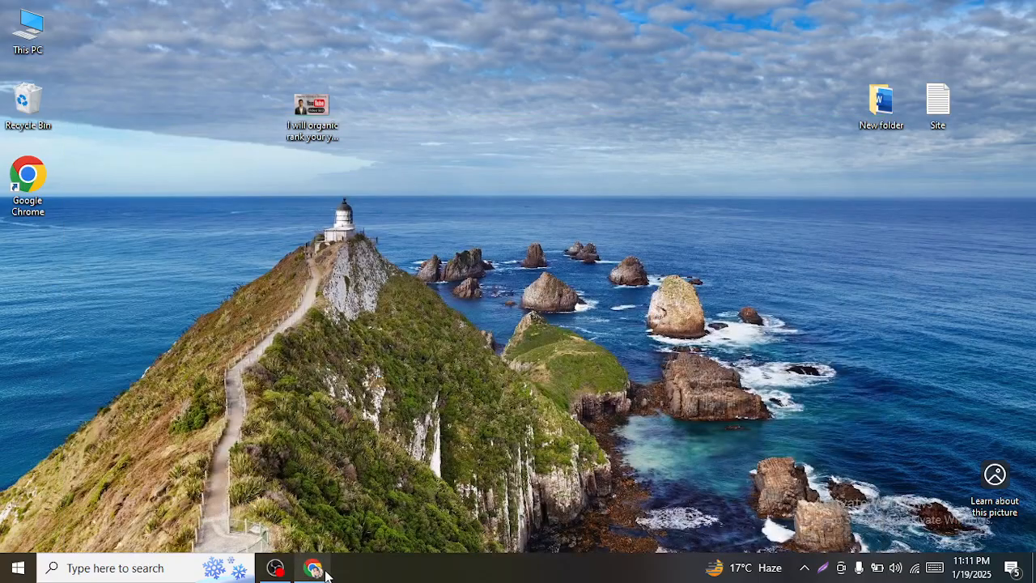
{"action": "left_click", "coordinate": [317, 570]}
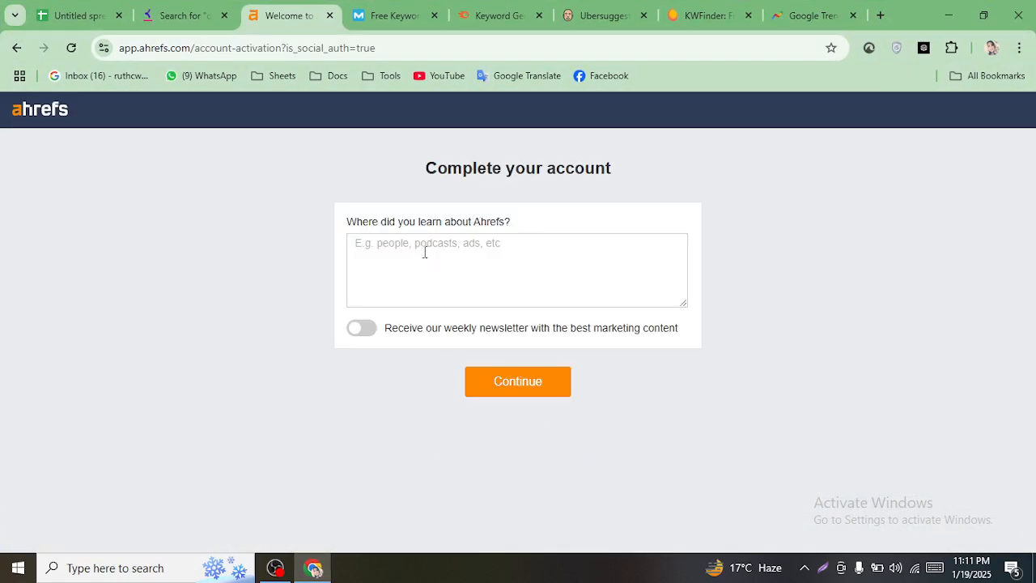
- Turn on the weekly newsletter and submit the Ahrefs account details
{"action": "left_click", "coordinate": [509, 379]}
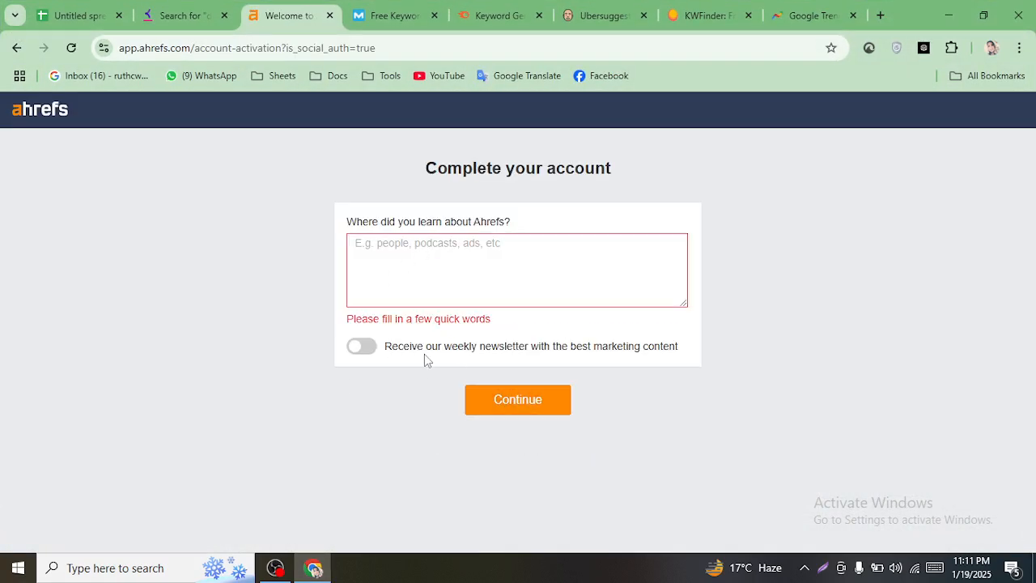
{"action": "left_click", "coordinate": [363, 351]}
{"action": "type", "text": "yes"}
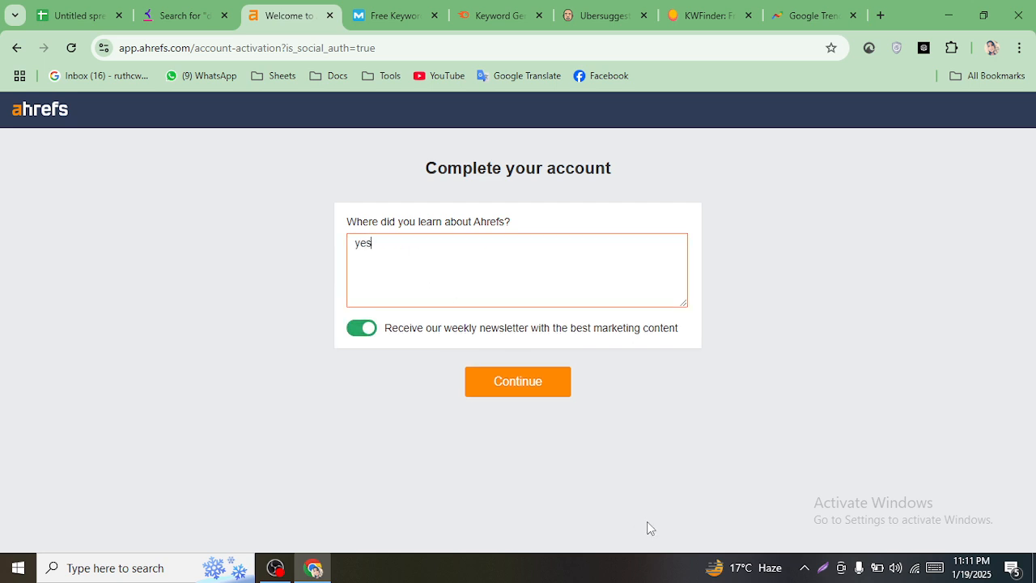
{"action": "left_click", "coordinate": [518, 383]}
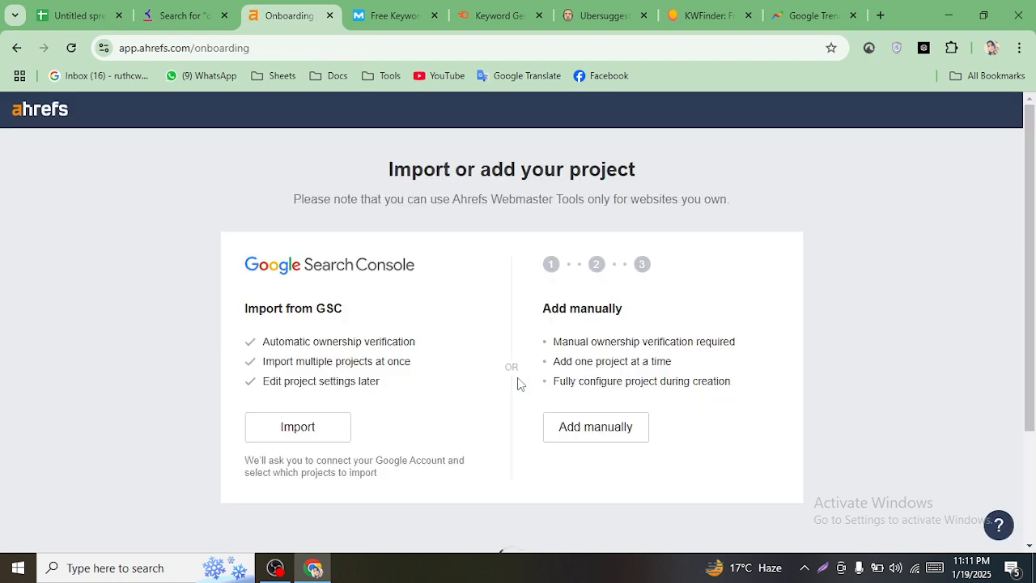
- Add a project manually, skipping web analytics and website ownership verification, and finish
{"action": "left_click", "coordinate": [589, 429]}
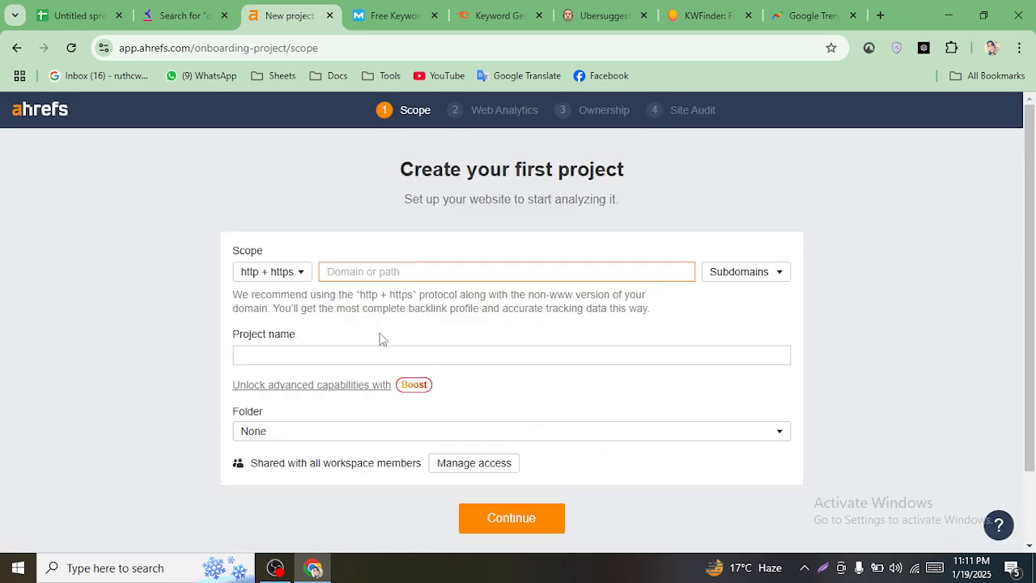
{"action": "scroll", "coordinate": [382, 338], "scroll_direction": "down", "scroll_amount": 1}
{"action": "left_click", "coordinate": [310, 281]}
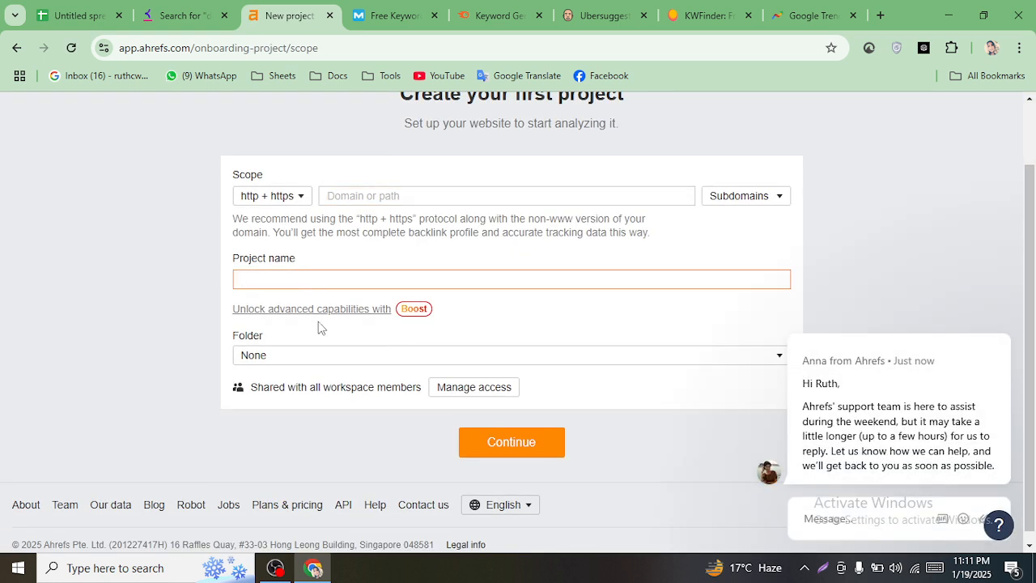
{"action": "left_click", "coordinate": [409, 196]}
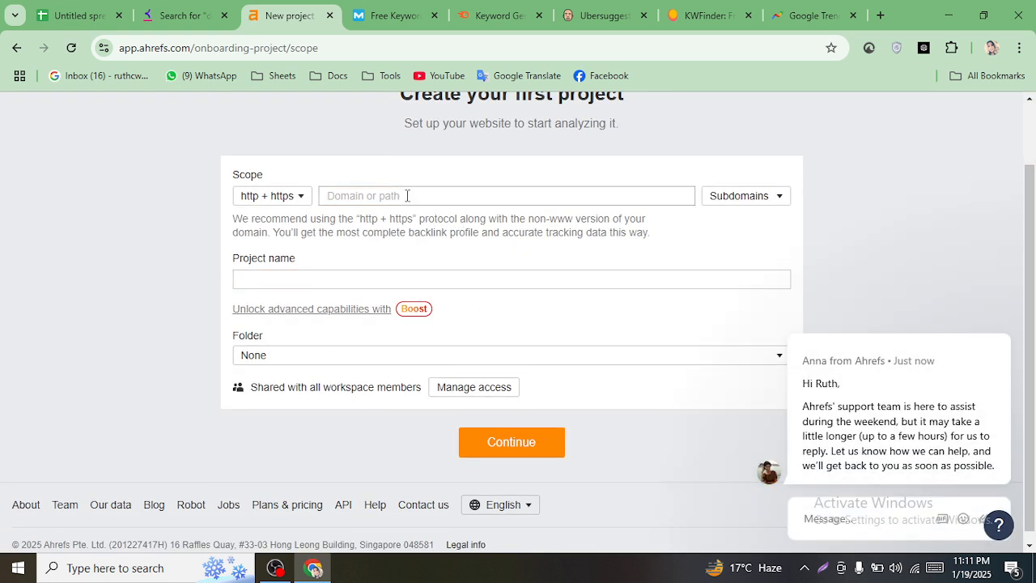
{"action": "left_click", "coordinate": [477, 445]}
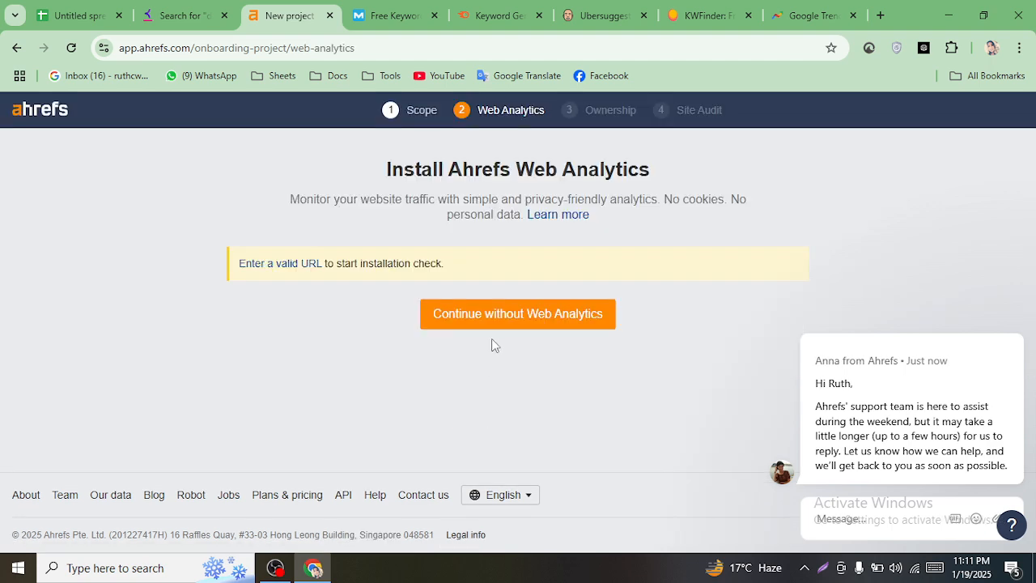
{"action": "left_click", "coordinate": [513, 318]}
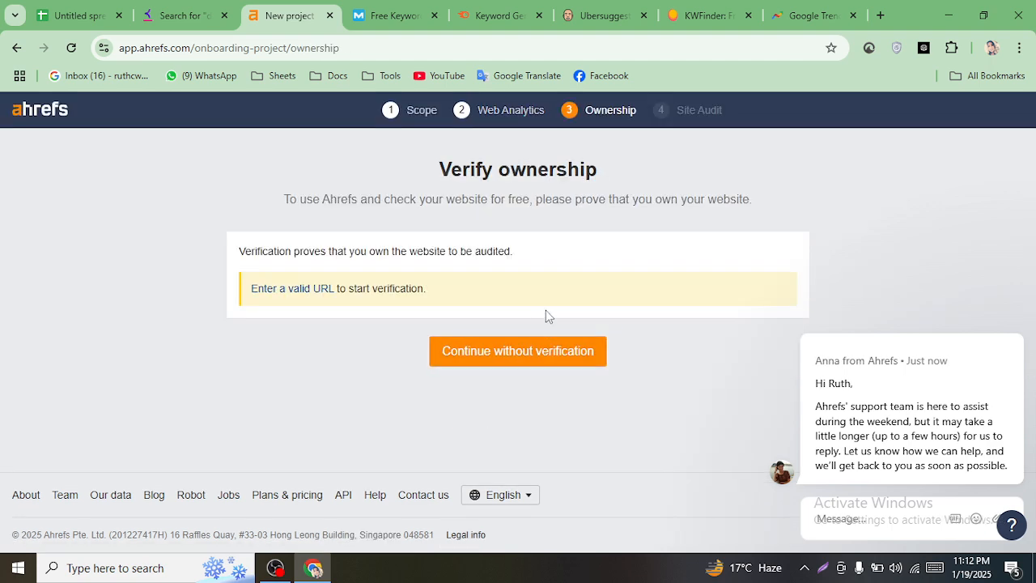
{"action": "left_click", "coordinate": [540, 358]}
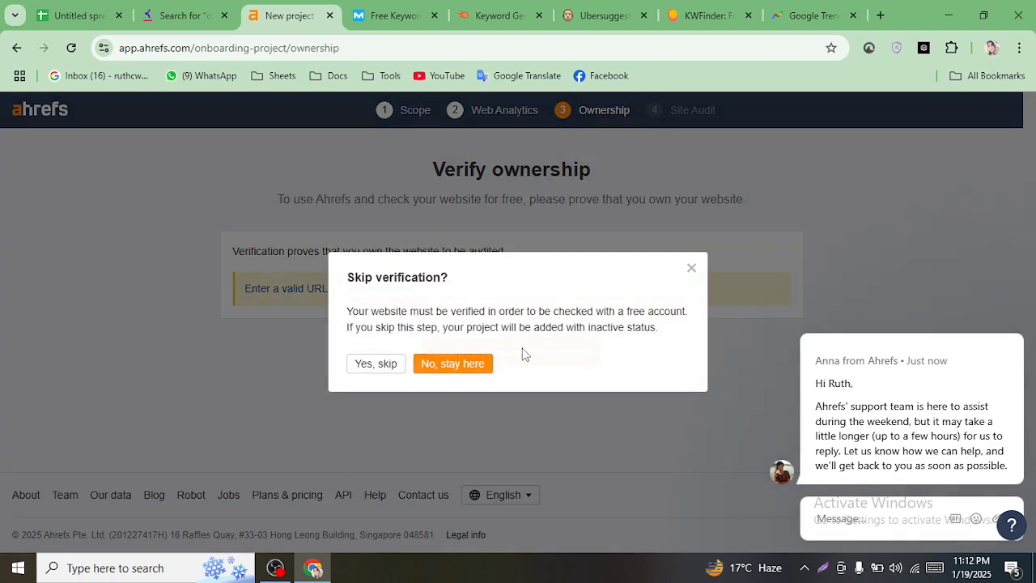
{"action": "left_click", "coordinate": [391, 368]}
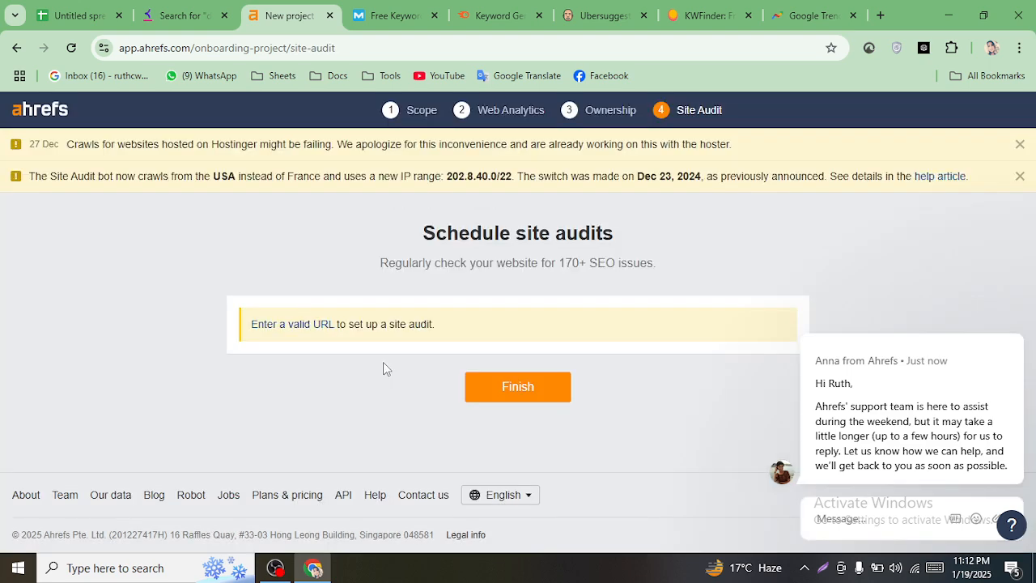
{"action": "left_click", "coordinate": [524, 388]}
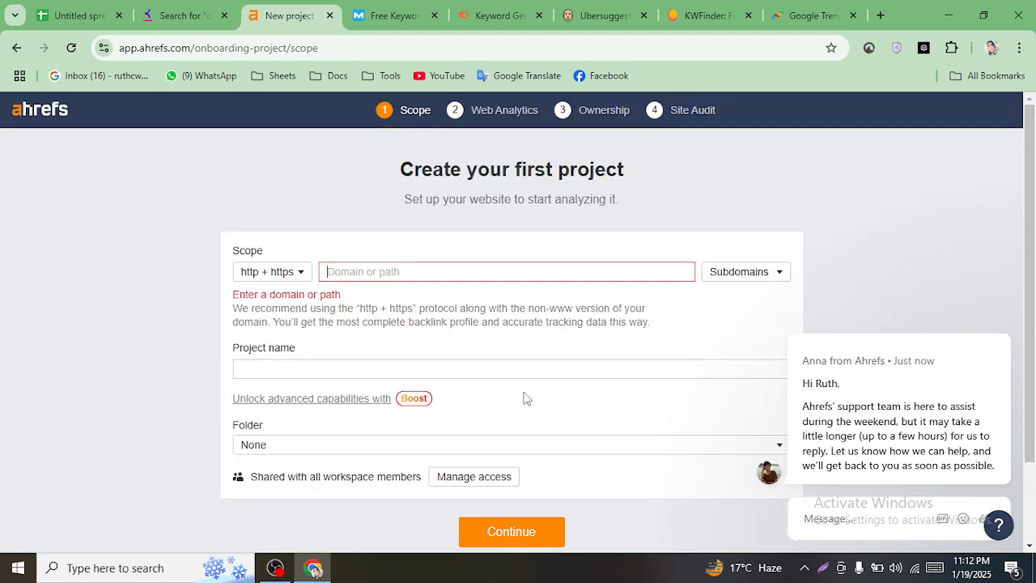
- Begin entering the project domain, check its protocol options, then return to Keyword Tool's results
{"action": "scroll", "coordinate": [502, 374], "scroll_direction": "down", "scroll_amount": 1}
{"action": "scroll", "coordinate": [502, 393], "scroll_direction": "up", "scroll_amount": 1}
{"action": "scroll", "coordinate": [503, 393], "scroll_direction": "down", "scroll_amount": 2}
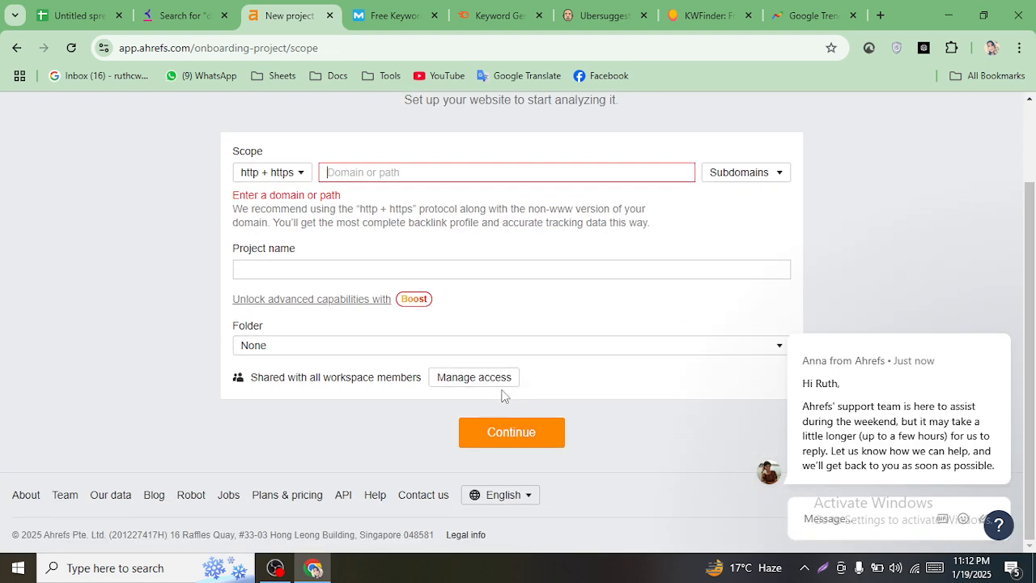
{"action": "scroll", "coordinate": [502, 393], "scroll_direction": "up", "scroll_amount": 1}
{"action": "scroll", "coordinate": [502, 393], "scroll_direction": "down", "scroll_amount": 1}
{"action": "left_click", "coordinate": [380, 175]}
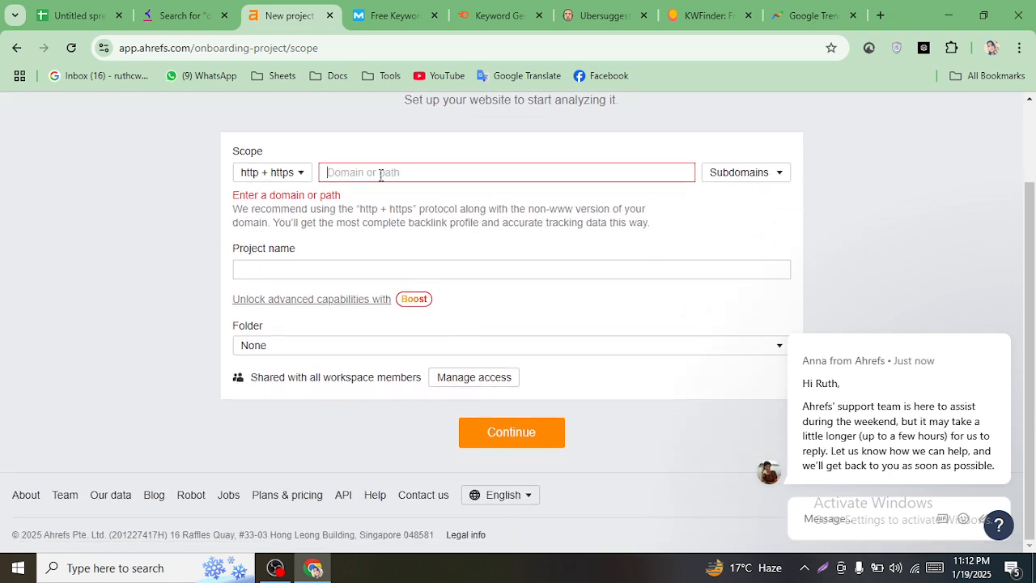
{"action": "left_click", "coordinate": [278, 173]}
{"action": "left_click", "coordinate": [173, 17]}
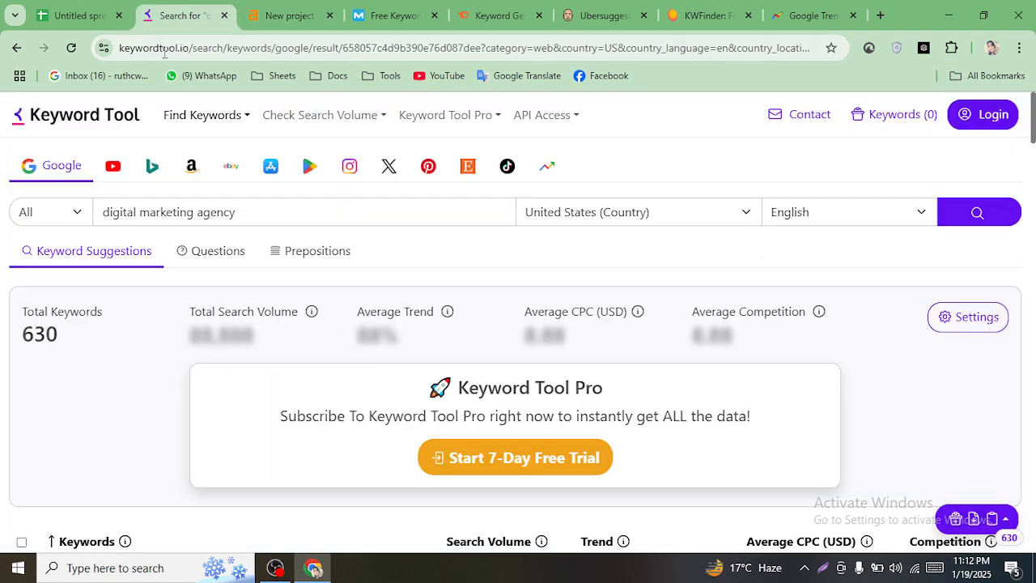
- Copy the domain keywordtool.io from the Keyword Tool page address
{"action": "double_click", "coordinate": [165, 49]}
{"action": "right_click", "coordinate": [176, 52]}
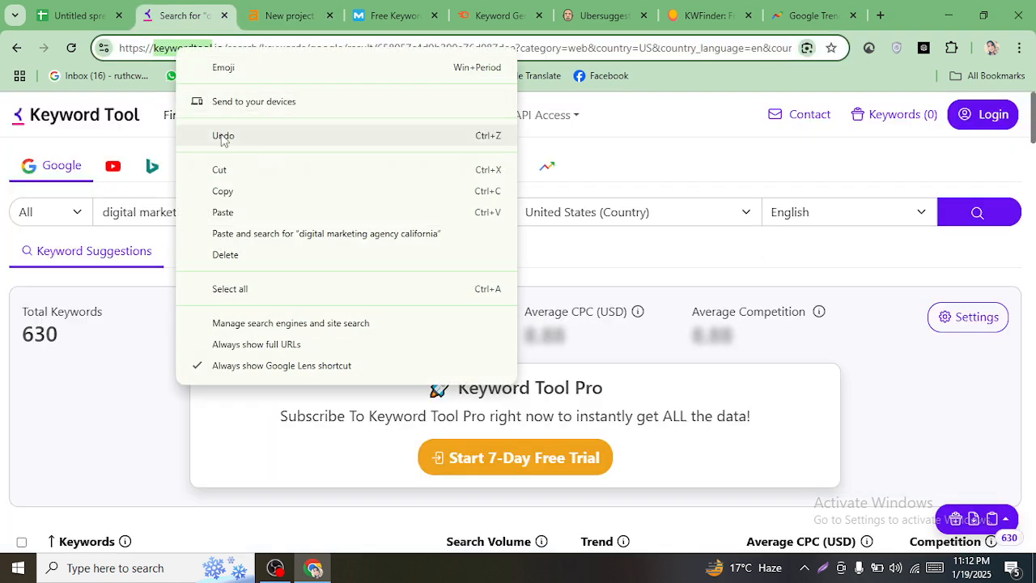
{"action": "left_click", "coordinate": [199, 48]}
{"action": "left_click_drag", "start_coordinate": [224, 51], "coordinate": [156, 42]}
{"action": "right_click", "coordinate": [183, 63]}
{"action": "left_click", "coordinate": [231, 200]}
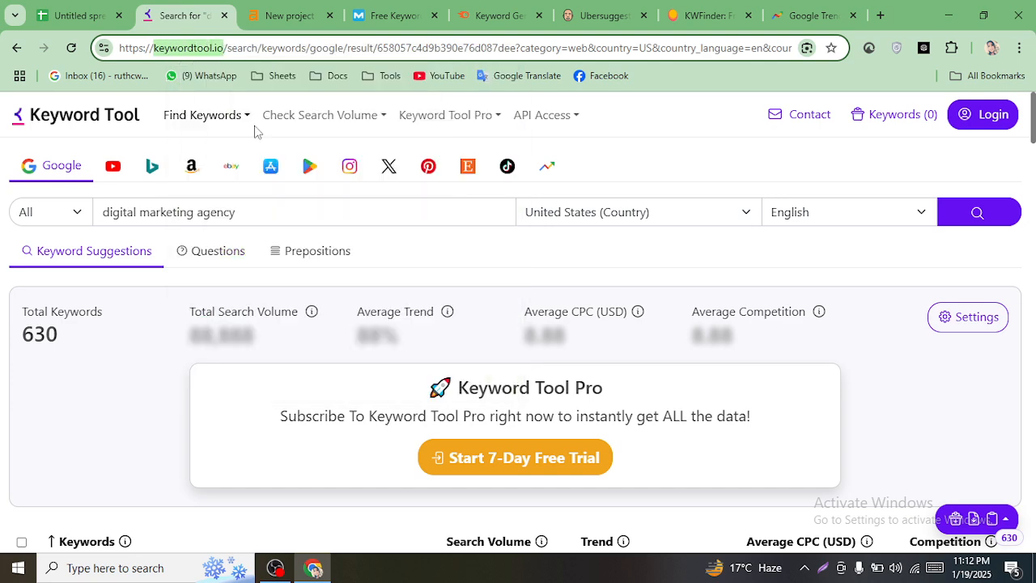
{"action": "left_click", "coordinate": [392, 15]}
- Paste keywordtool.io as the Ahrefs project domain and continue
{"action": "left_click", "coordinate": [306, 8]}
{"action": "left_click", "coordinate": [377, 166]}
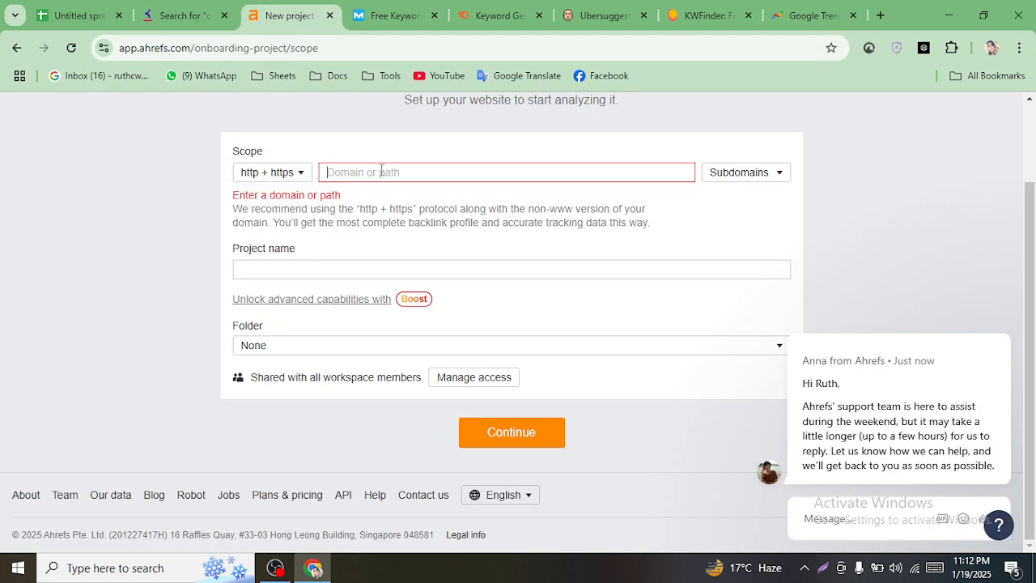
{"action": "right_click", "coordinate": [393, 174]}
{"action": "left_click", "coordinate": [427, 323]}
{"action": "left_click", "coordinate": [328, 267]}
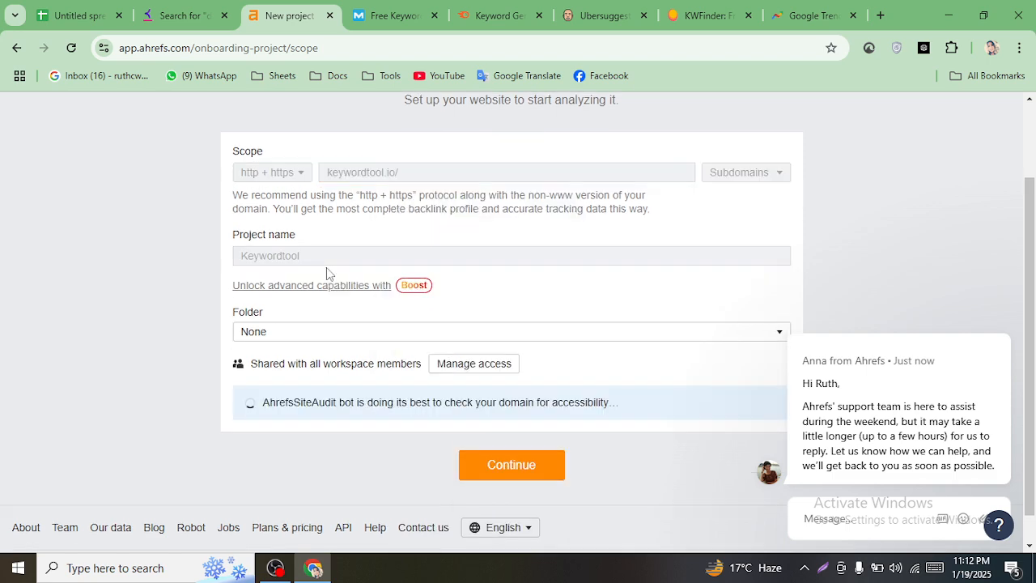
{"action": "left_click", "coordinate": [505, 471]}
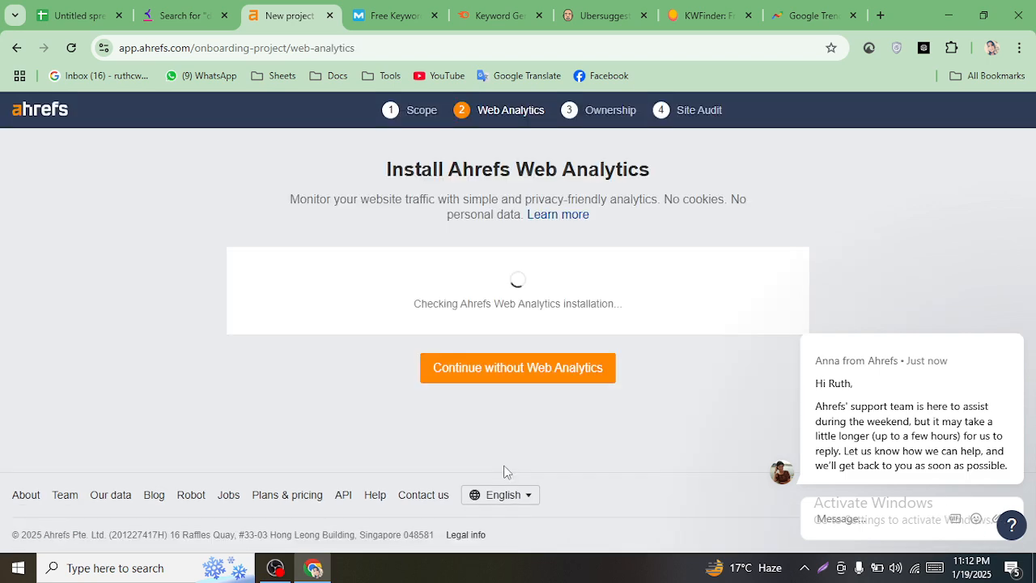
- Skip web analytics and website verification, finish the site-audit setup, and dismiss the support chat
{"action": "left_click", "coordinate": [513, 377]}
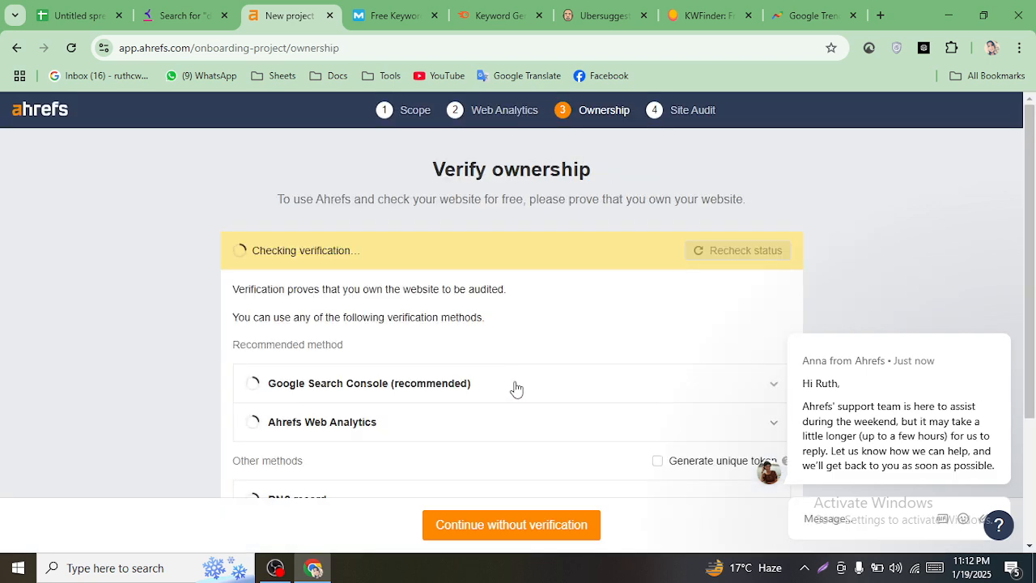
{"action": "scroll", "coordinate": [493, 425], "scroll_direction": "down", "scroll_amount": 3}
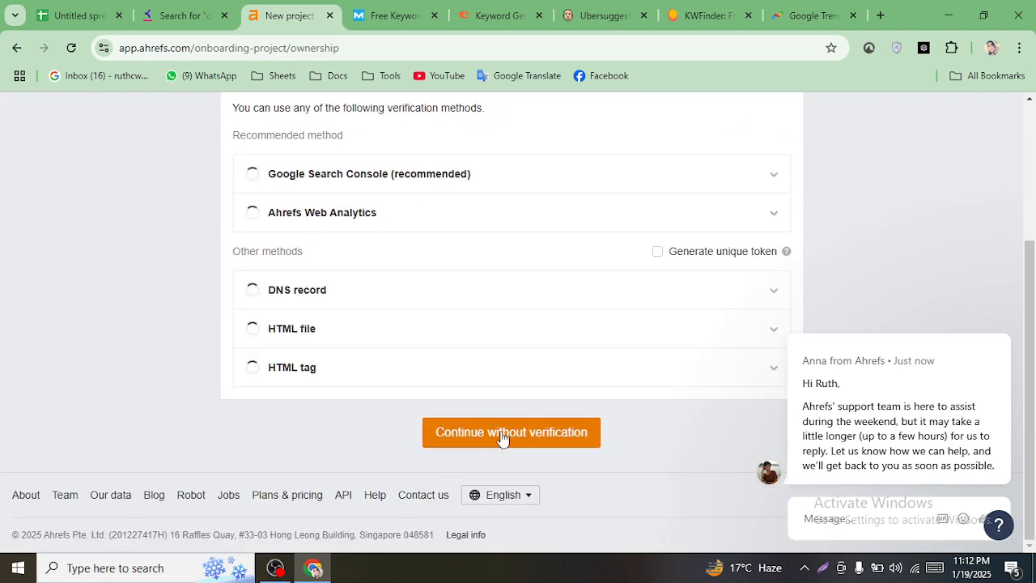
{"action": "left_click", "coordinate": [495, 437]}
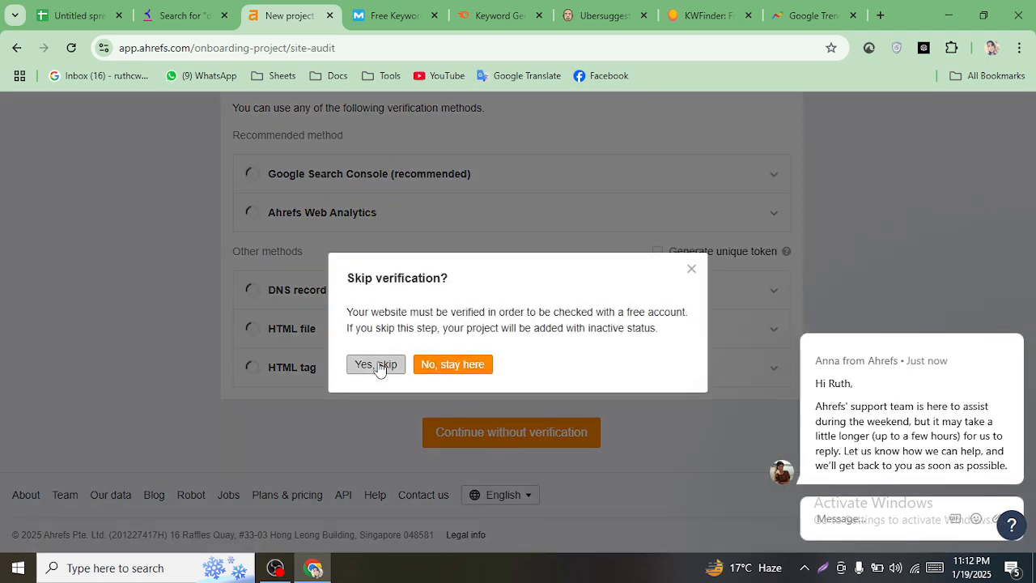
{"action": "left_click", "coordinate": [376, 364]}
{"action": "scroll", "coordinate": [483, 356], "scroll_direction": "down", "scroll_amount": 3}
{"action": "left_click", "coordinate": [513, 432]}
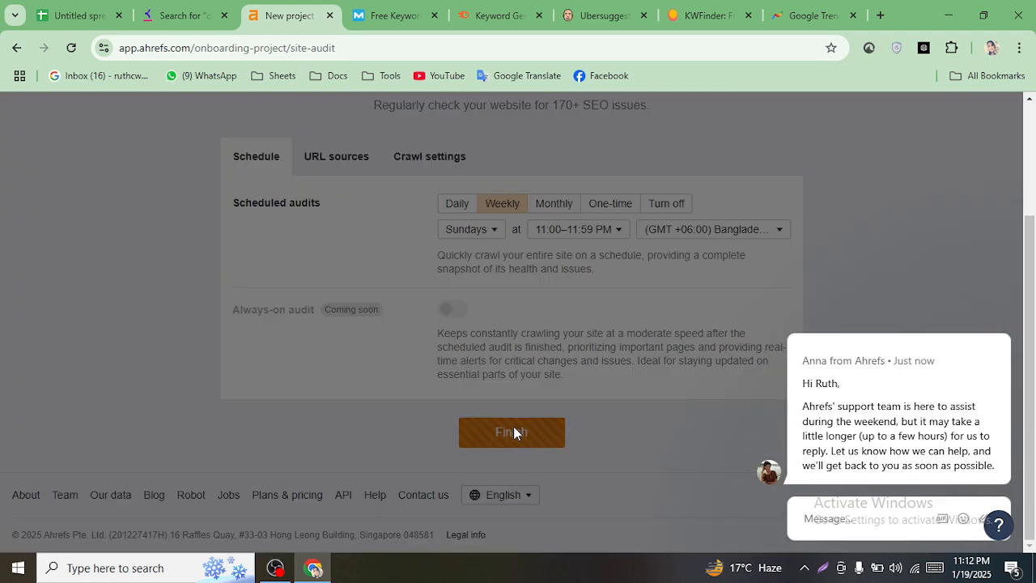
{"action": "mouse_move", "coordinate": [970, 405]}
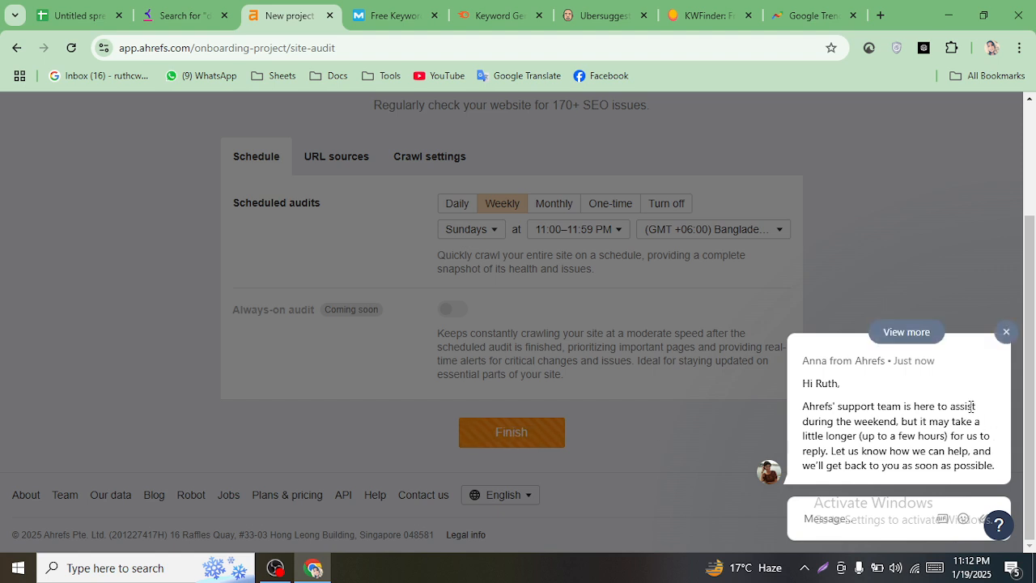
{"action": "left_click", "coordinate": [1008, 332]}
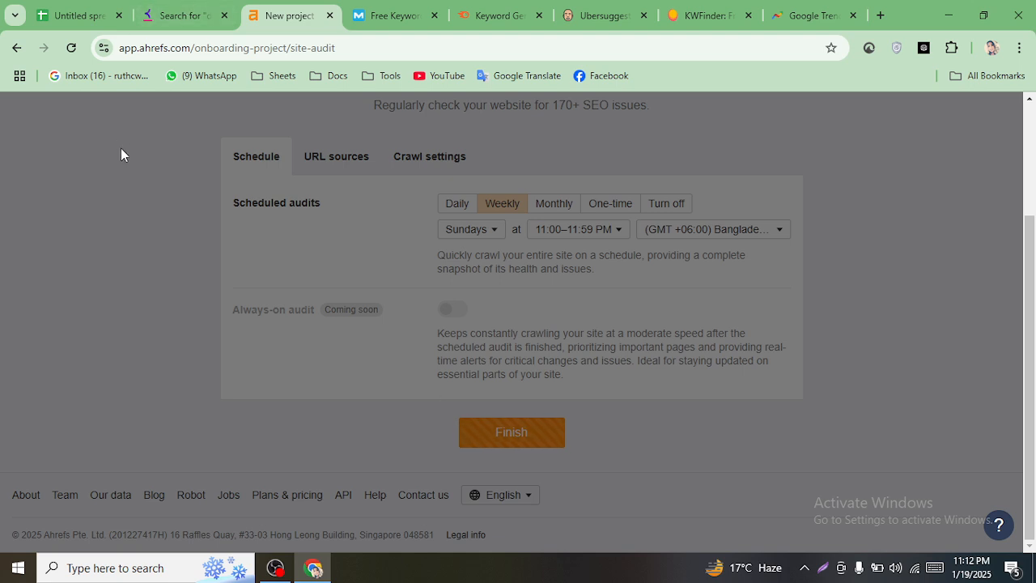
- Reload the stuck page, then change the address to app.ahrefs.com and leave onboarding
{"action": "left_click", "coordinate": [71, 48]}
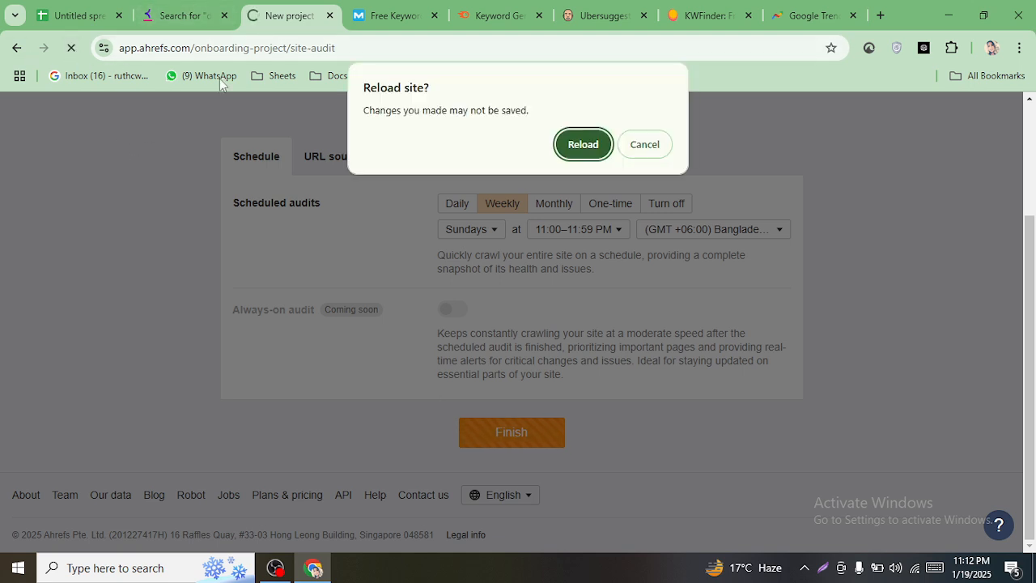
{"action": "left_click", "coordinate": [583, 144]}
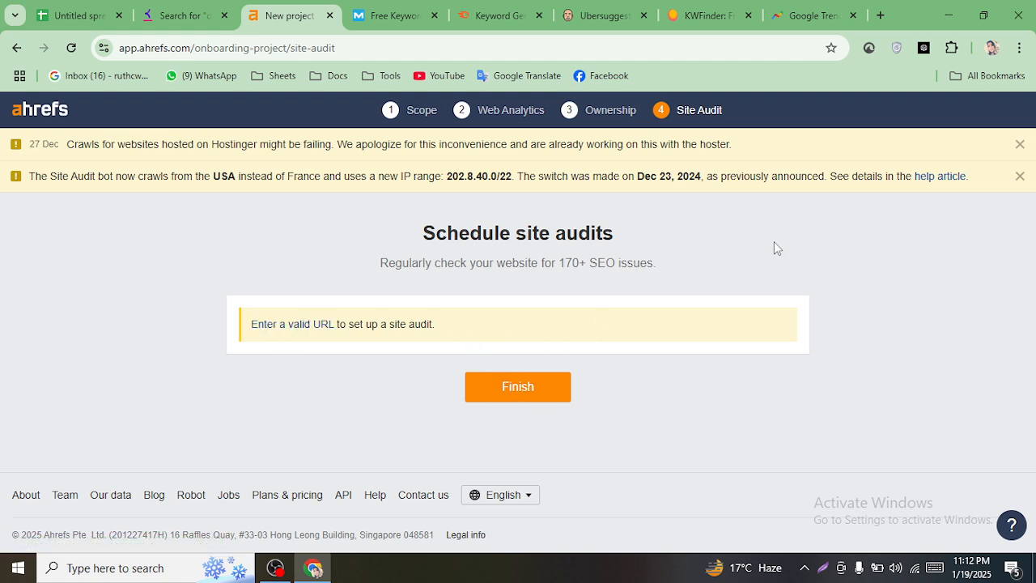
{"action": "left_click", "coordinate": [1019, 145]}
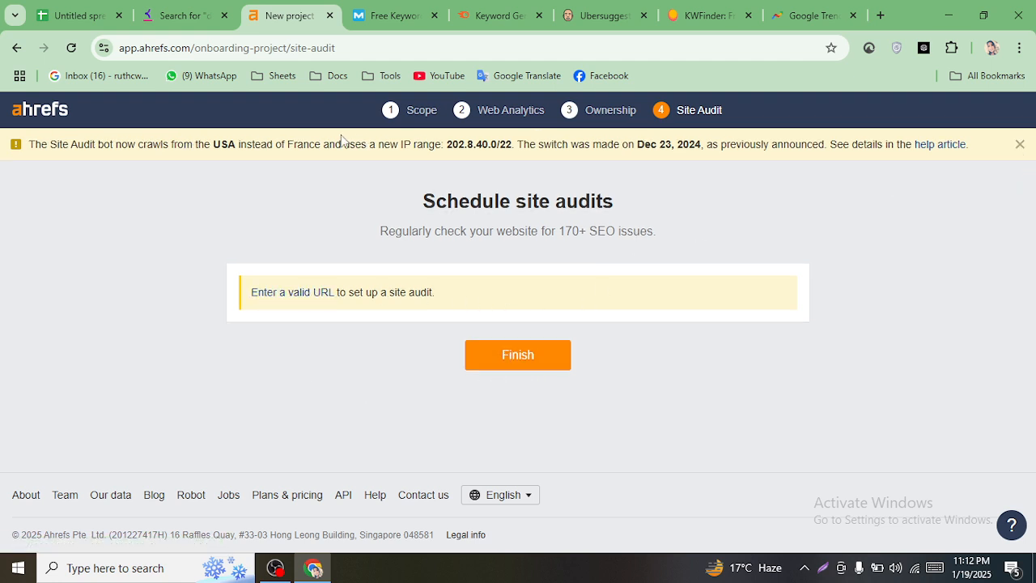
{"action": "left_click_drag", "start_coordinate": [194, 48], "coordinate": [486, 55]}
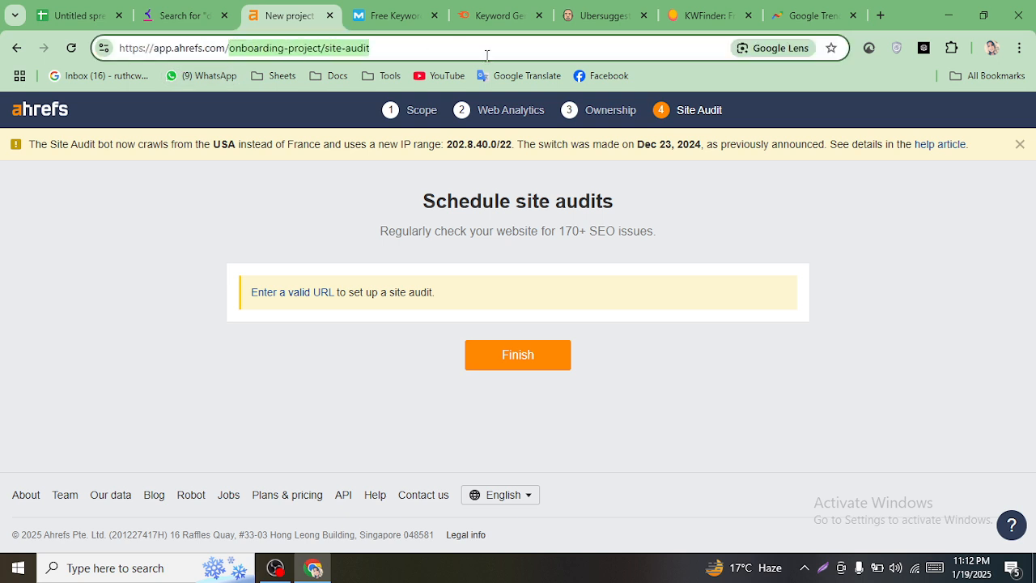
{"action": "key", "text": "BackSpace"}
{"action": "key", "text": "Return"}
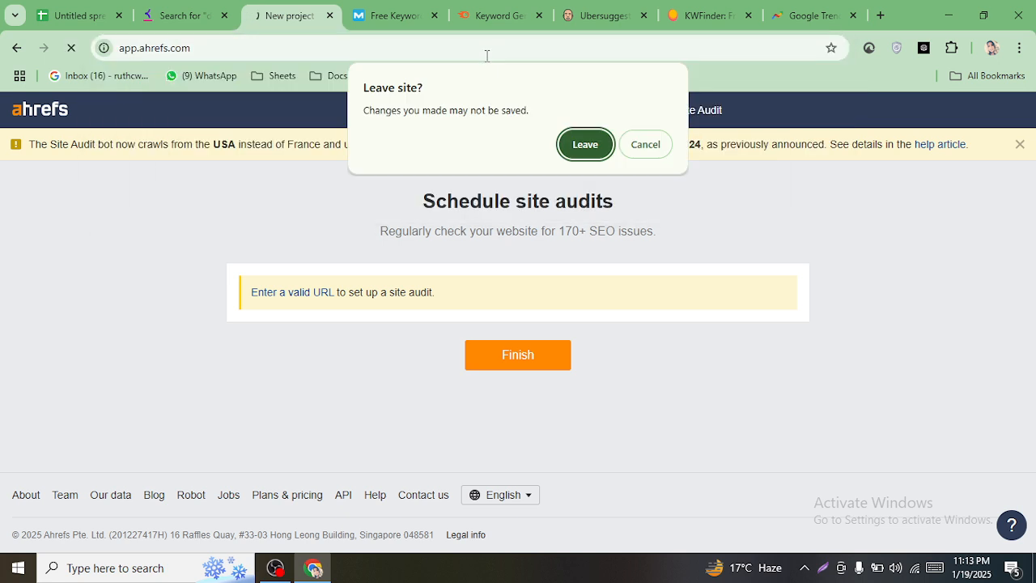
{"action": "left_click", "coordinate": [585, 144]}
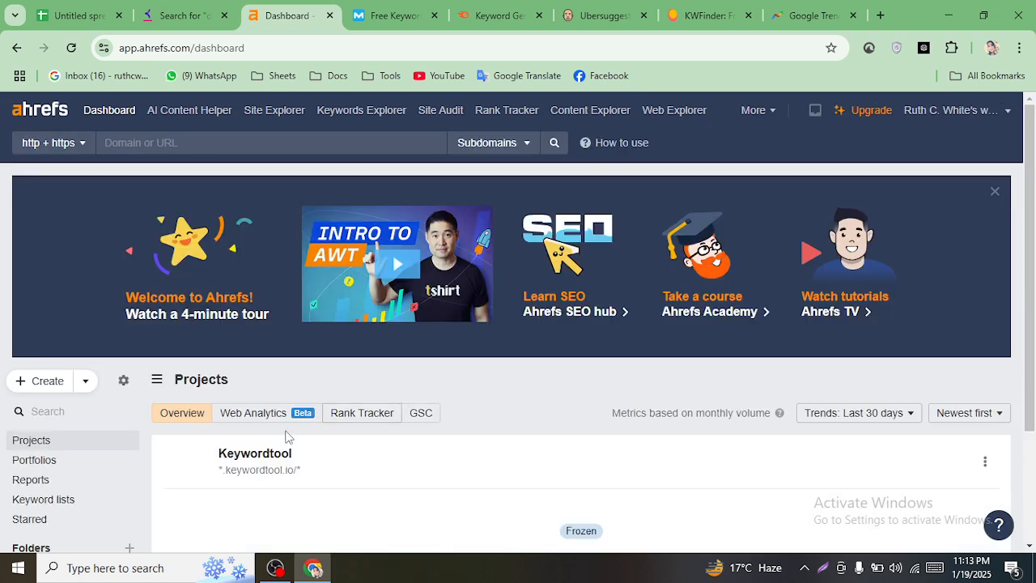
- Browse the Ahrefs dashboard's extra tools list and domain matching mode options
{"action": "scroll", "coordinate": [630, 309], "scroll_direction": "down", "scroll_amount": 2}
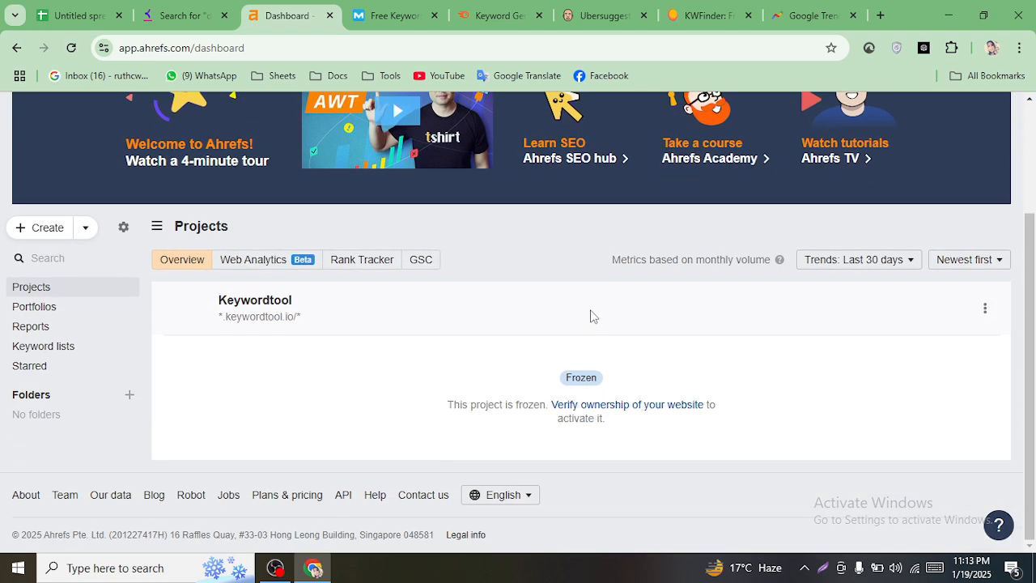
{"action": "scroll", "coordinate": [509, 400], "scroll_direction": "up", "scroll_amount": 2}
{"action": "scroll", "coordinate": [296, 219], "scroll_direction": "down", "scroll_amount": 2}
{"action": "scroll", "coordinate": [340, 324], "scroll_direction": "up", "scroll_amount": 2}
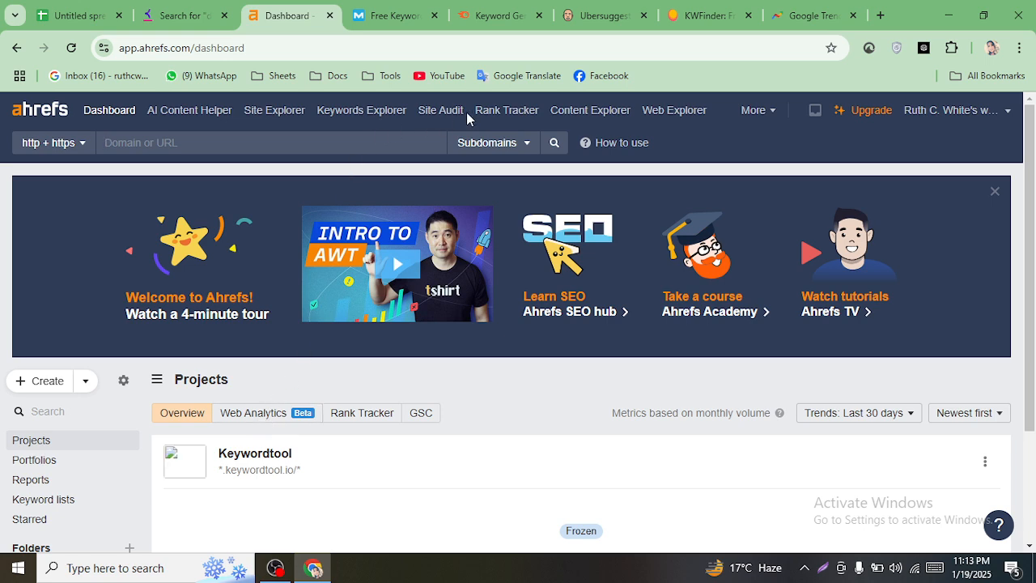
{"action": "left_click", "coordinate": [771, 116]}
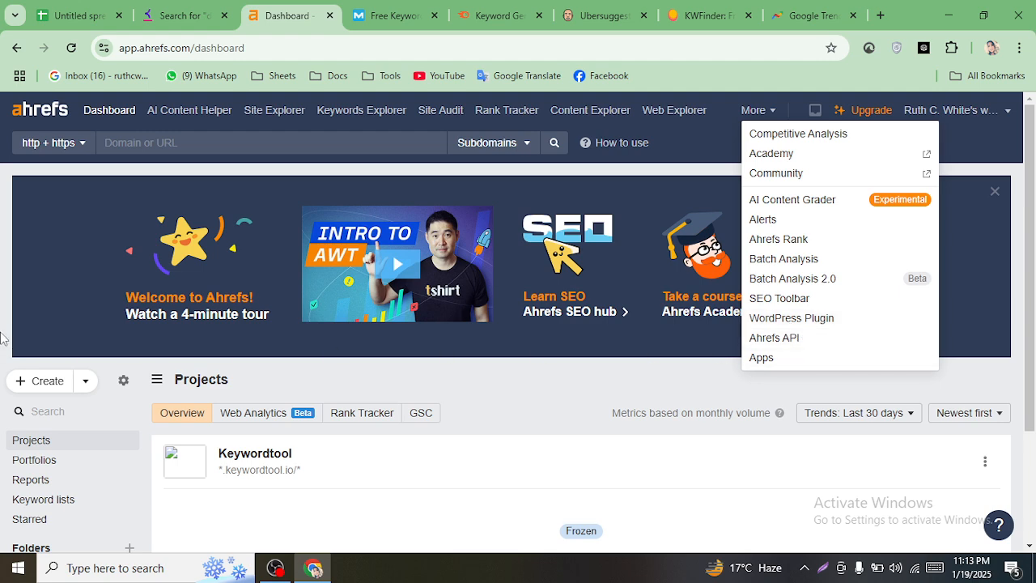
{"action": "left_click", "coordinate": [0, 280]}
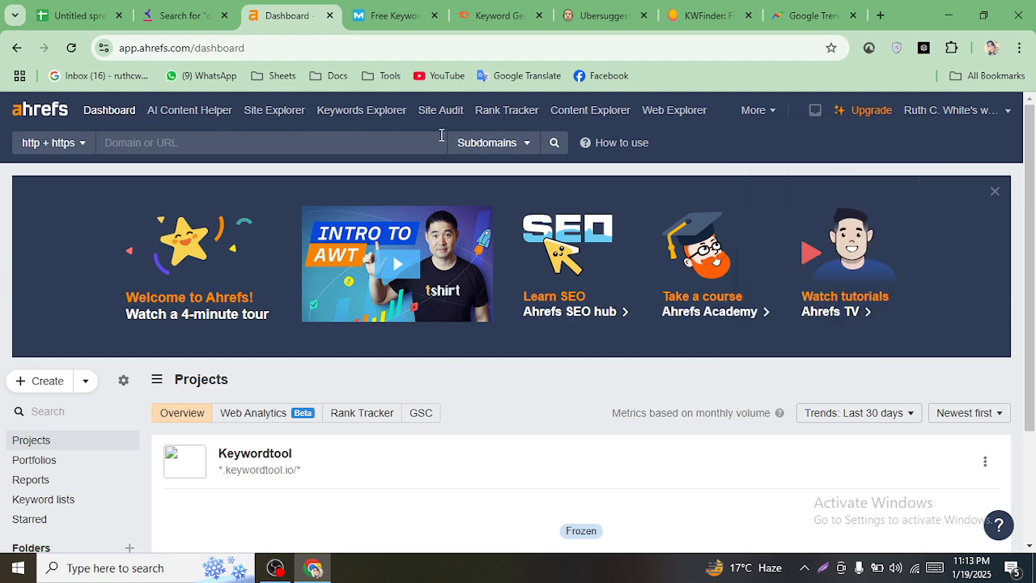
{"action": "left_click", "coordinate": [505, 145]}
{"action": "left_click", "coordinate": [505, 146]}
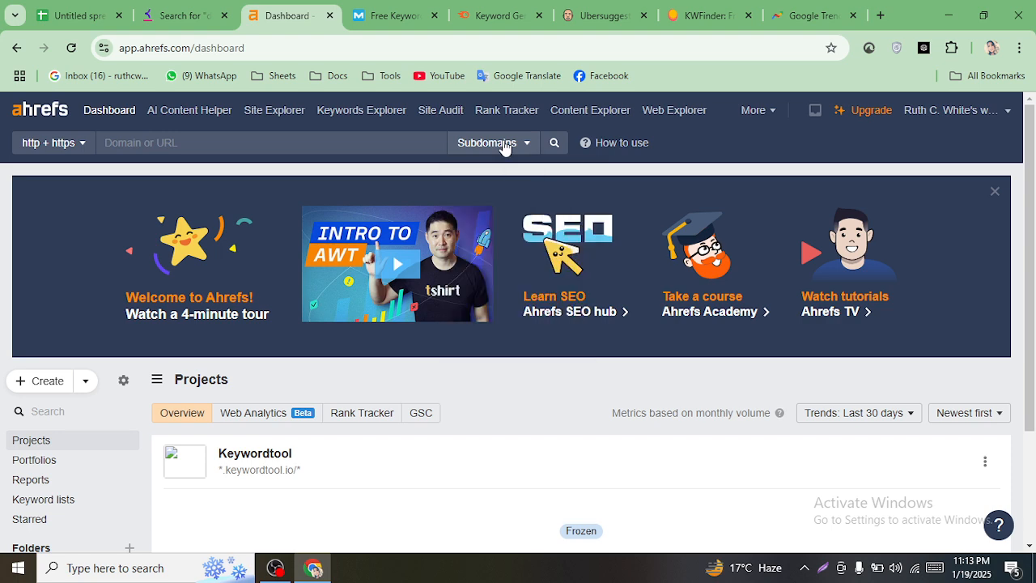
{"action": "scroll", "coordinate": [122, 344], "scroll_direction": "down", "scroll_amount": 2}
{"action": "scroll", "coordinate": [110, 237], "scroll_direction": "up", "scroll_amount": 2}
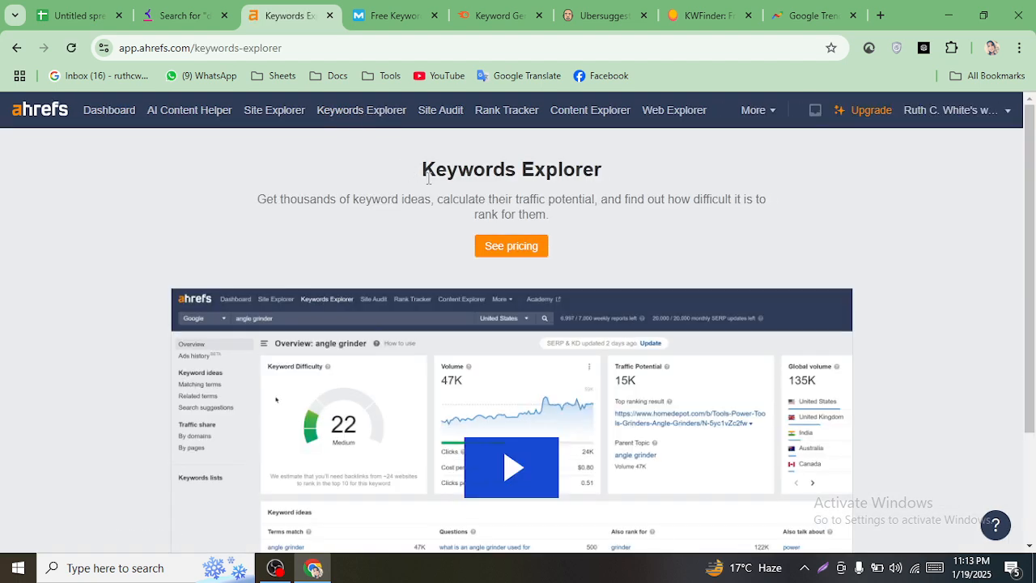
- Look over Ahrefs pricing and the SEO Toolbar page, then close the toolbar page
{"action": "scroll", "coordinate": [486, 226], "scroll_direction": "down", "scroll_amount": 2}
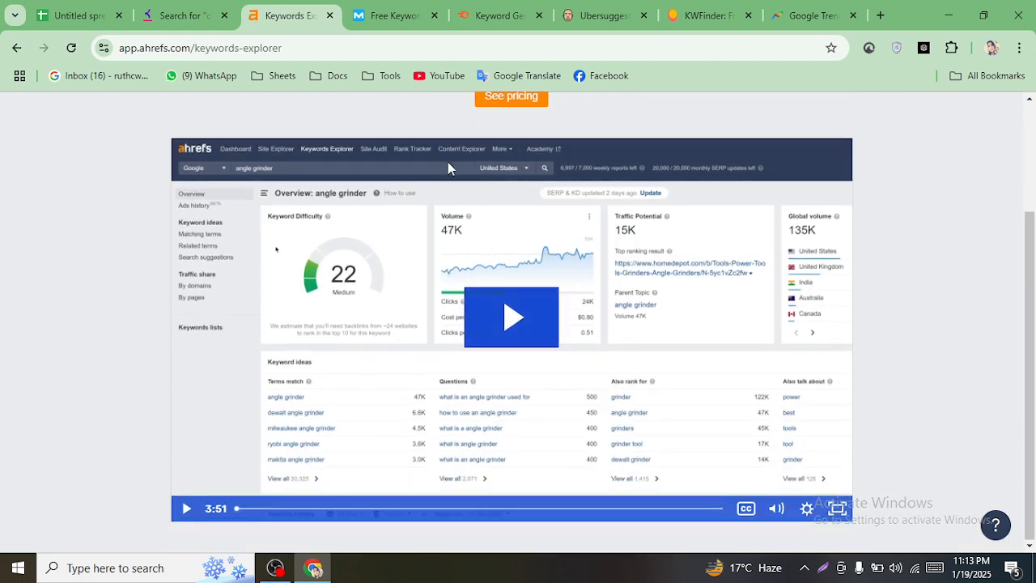
{"action": "left_click", "coordinate": [516, 100]}
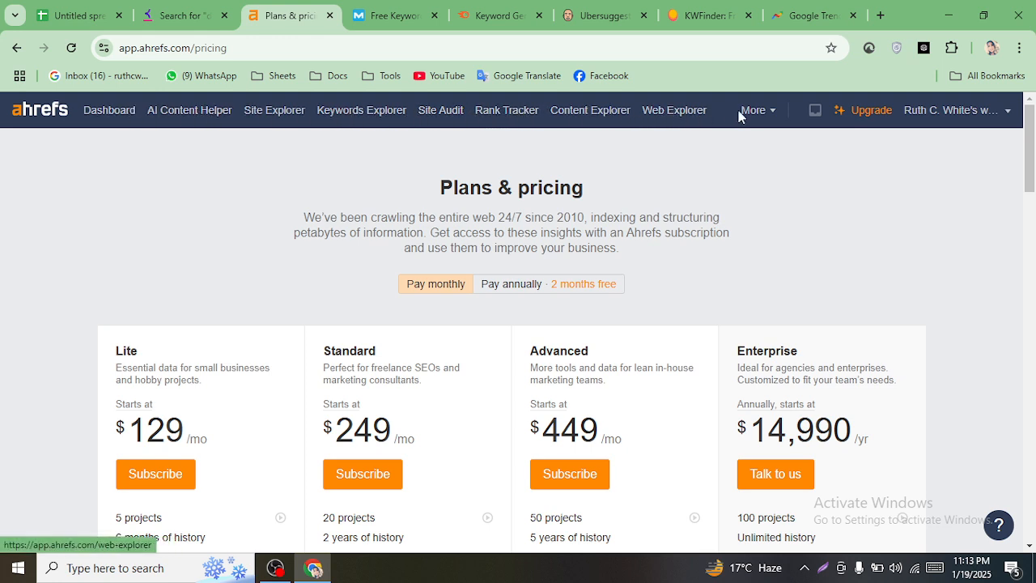
{"action": "left_click", "coordinate": [763, 114]}
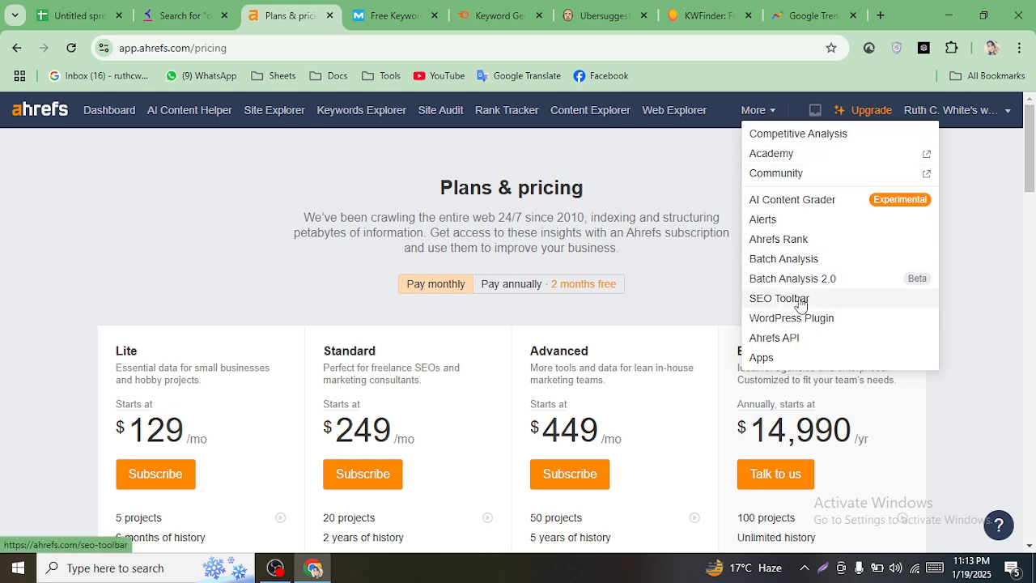
{"action": "left_click", "coordinate": [800, 299]}
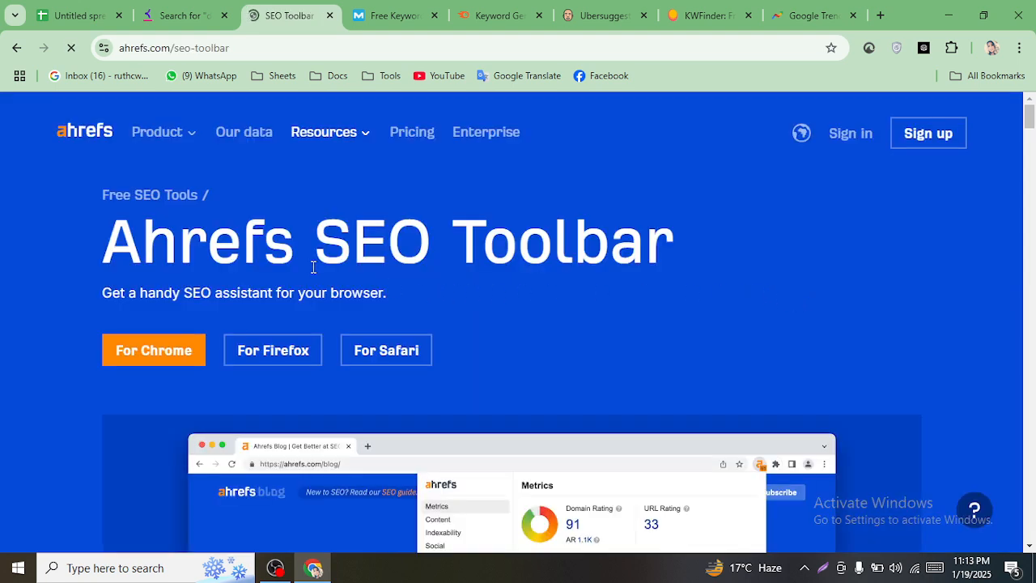
{"action": "scroll", "coordinate": [313, 267], "scroll_direction": "down", "scroll_amount": 2}
{"action": "scroll", "coordinate": [291, 270], "scroll_direction": "up", "scroll_amount": 1}
{"action": "scroll", "coordinate": [342, 266], "scroll_direction": "down", "scroll_amount": 1}
{"action": "scroll", "coordinate": [343, 270], "scroll_direction": "up", "scroll_amount": 1}
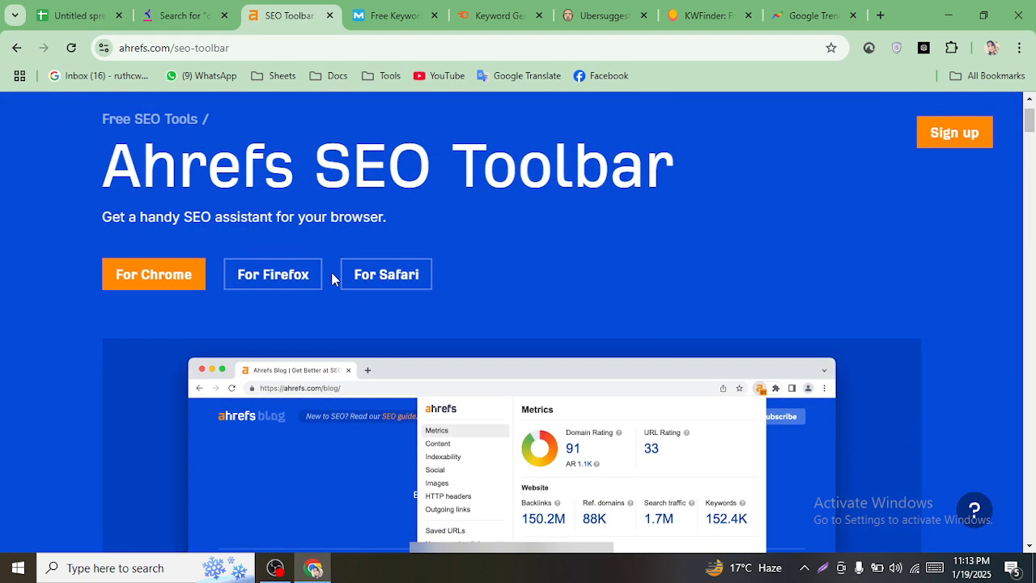
{"action": "scroll", "coordinate": [358, 282], "scroll_direction": "up", "scroll_amount": 1}
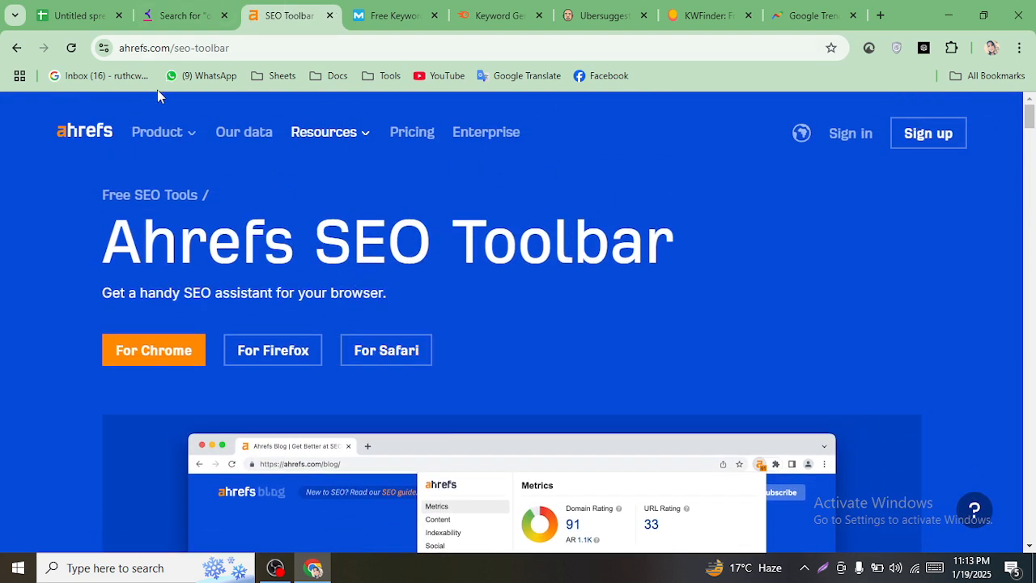
{"action": "left_click", "coordinate": [330, 16]}
{"action": "scroll", "coordinate": [406, 302], "scroll_direction": "down", "scroll_amount": 2}
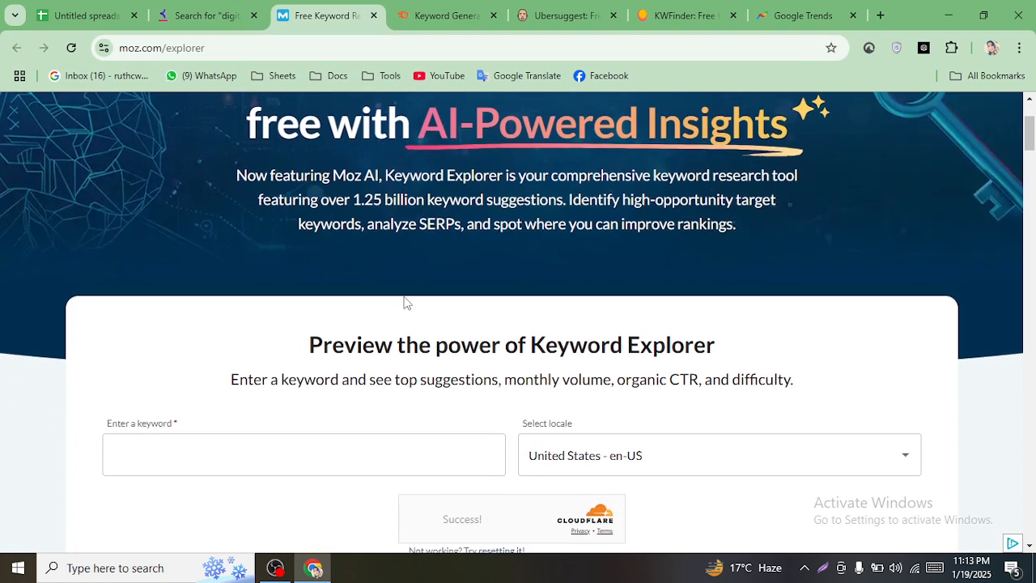
{"action": "scroll", "coordinate": [405, 300], "scroll_direction": "up", "scroll_amount": 2}
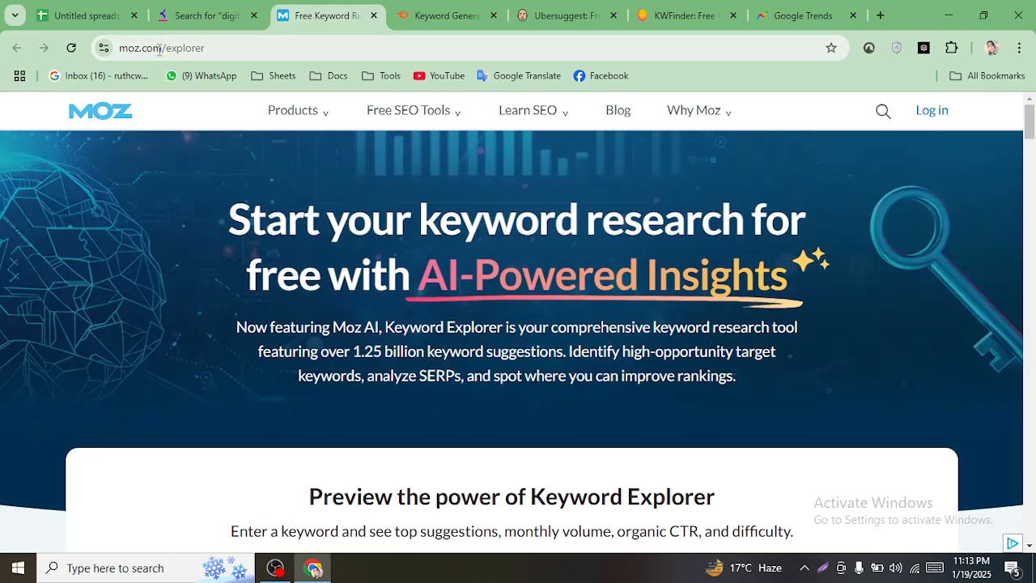
- Open Moz Keyword Explorer from the free Moz SEO tools and focus its keyword field
{"action": "left_click", "coordinate": [423, 108]}
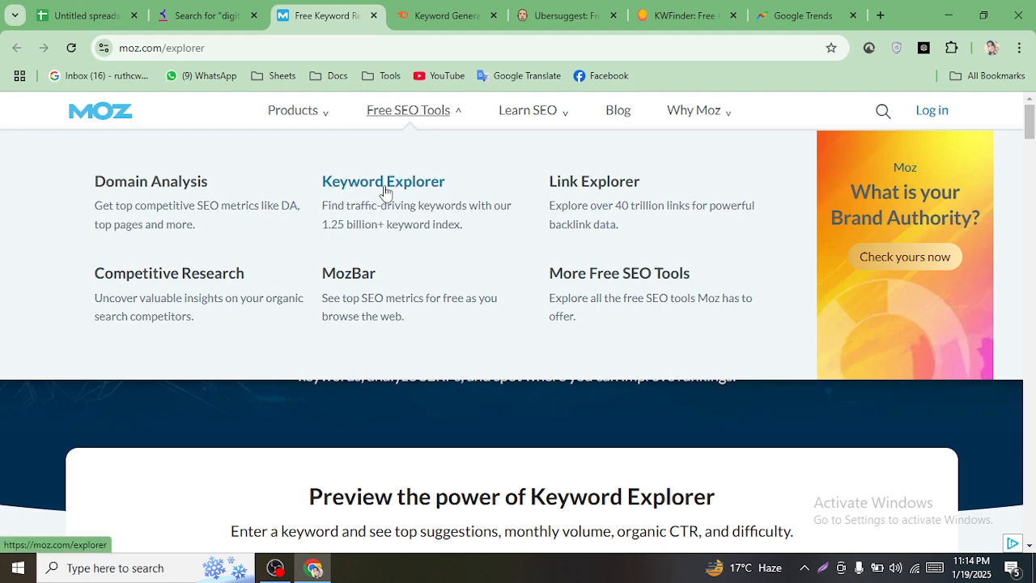
{"action": "left_click", "coordinate": [385, 187]}
{"action": "scroll", "coordinate": [550, 232], "scroll_direction": "down", "scroll_amount": 3}
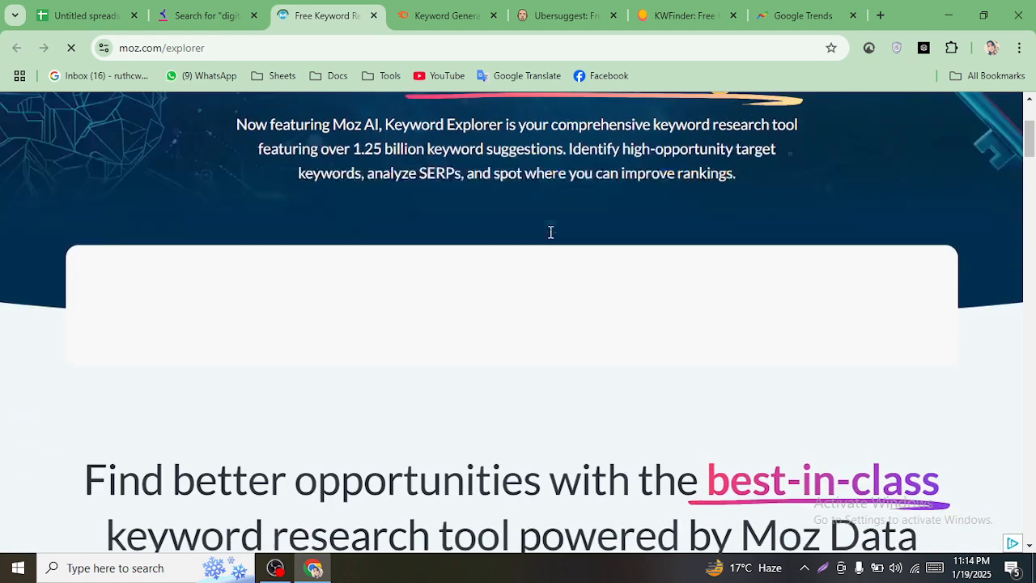
{"action": "scroll", "coordinate": [550, 232], "scroll_direction": "down", "scroll_amount": 8}
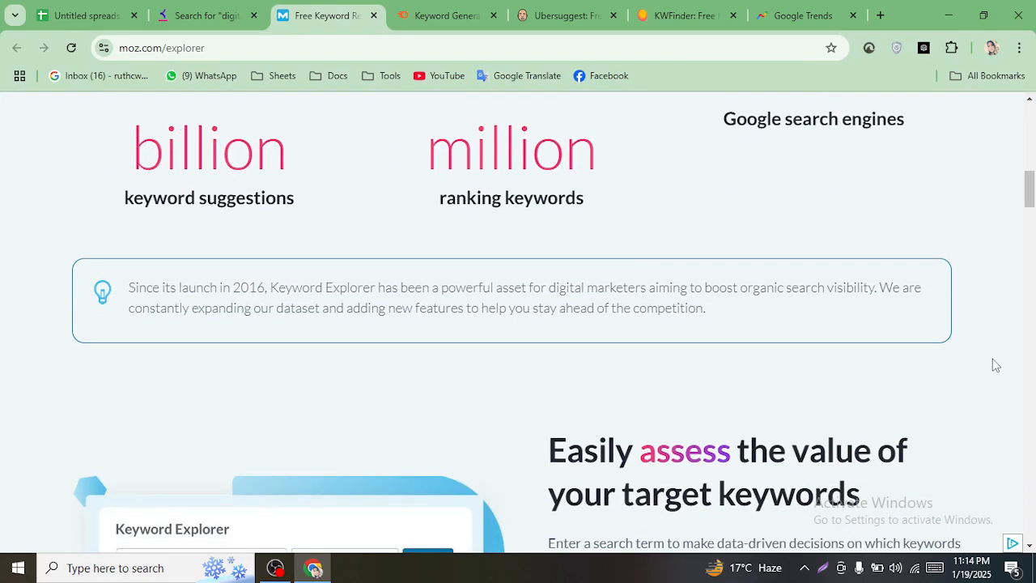
{"action": "left_click_drag", "start_coordinate": [1030, 194], "coordinate": [1030, 137]}
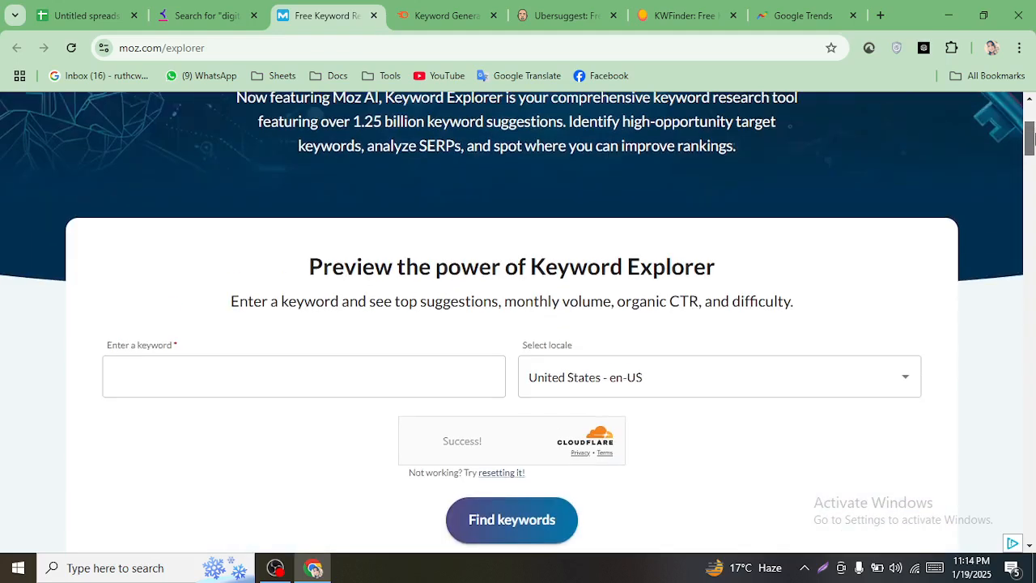
{"action": "left_click", "coordinate": [238, 375]}
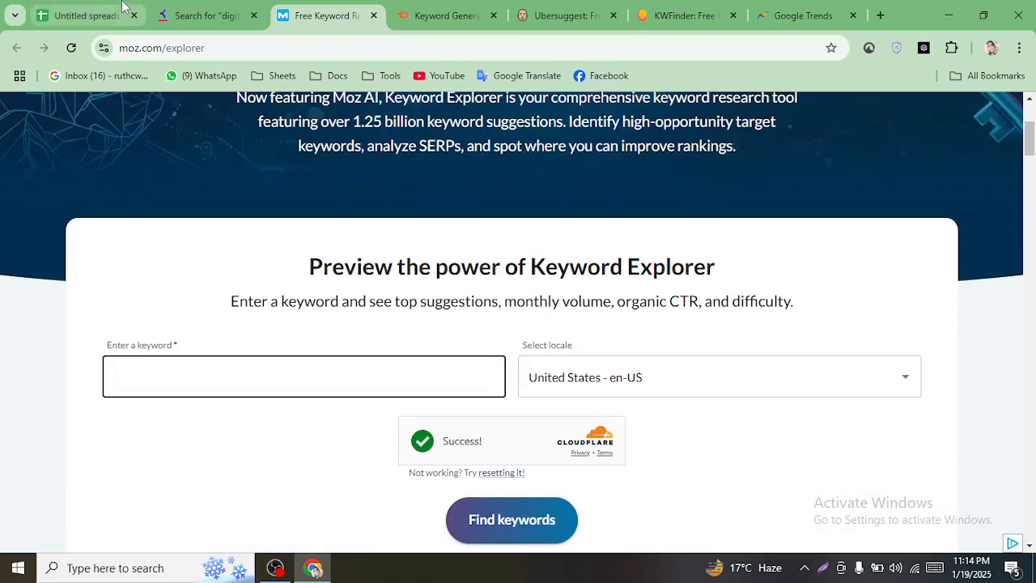
- Select cell A2 'digital marketing' in the spreadsheet, then close the Keyword Tool results tab
{"action": "left_click", "coordinate": [85, 15]}
{"action": "left_click", "coordinate": [132, 266]}
{"action": "left_click", "coordinate": [127, 248]}
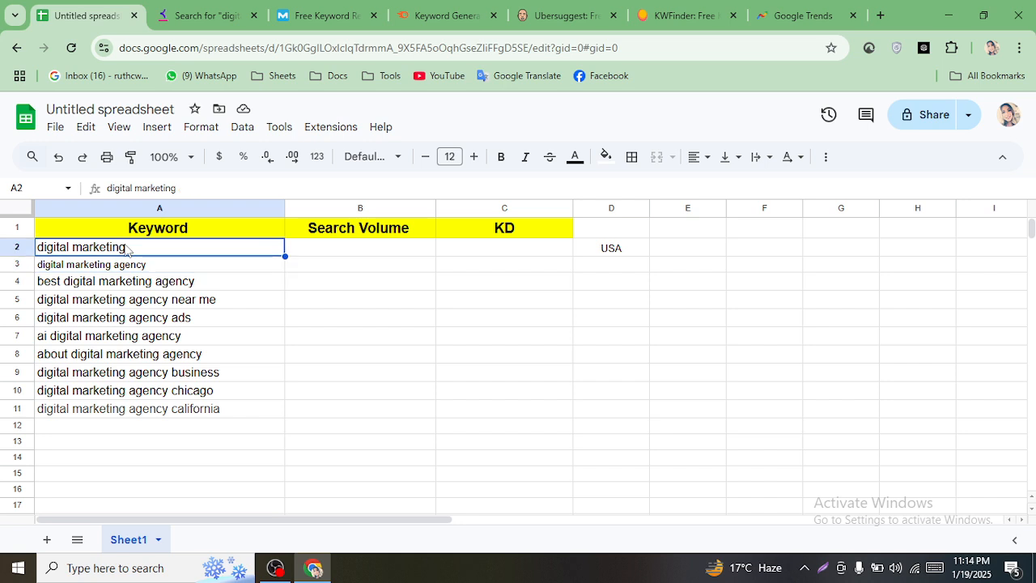
{"action": "left_click", "coordinate": [229, 18]}
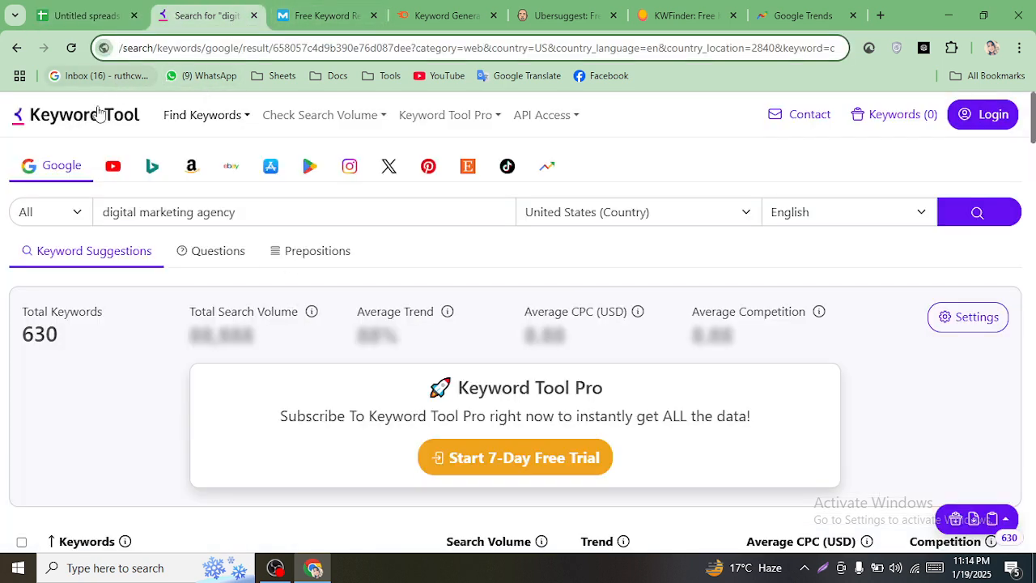
{"action": "left_click", "coordinate": [253, 15]}
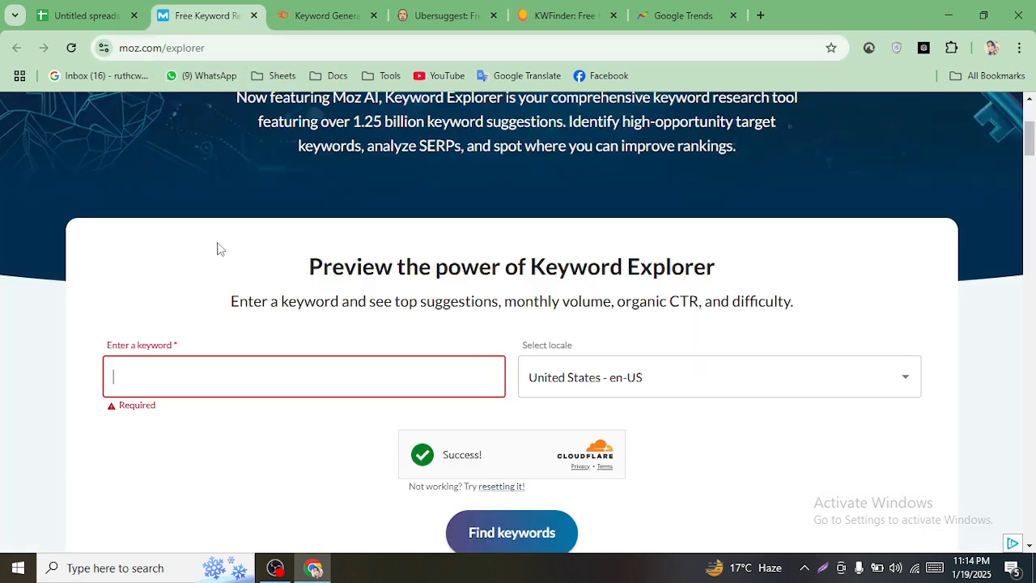
- Search Moz for 'digital marketing' and review results: 67.5k volume, 94% CTR, difficulty 65
{"action": "left_click", "coordinate": [219, 372]}
{"action": "type", "text": "digital marketing"}
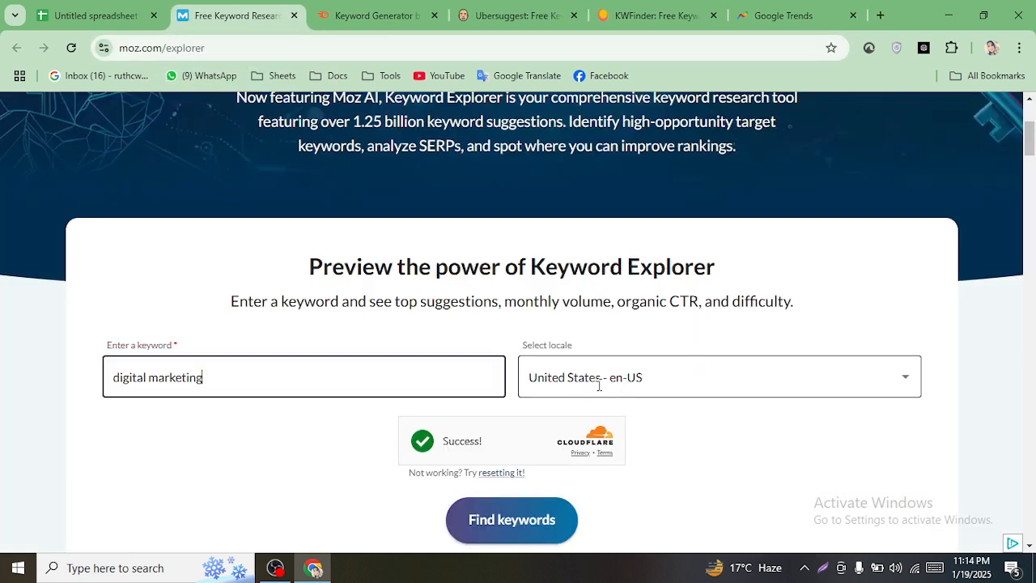
{"action": "left_click", "coordinate": [488, 532]}
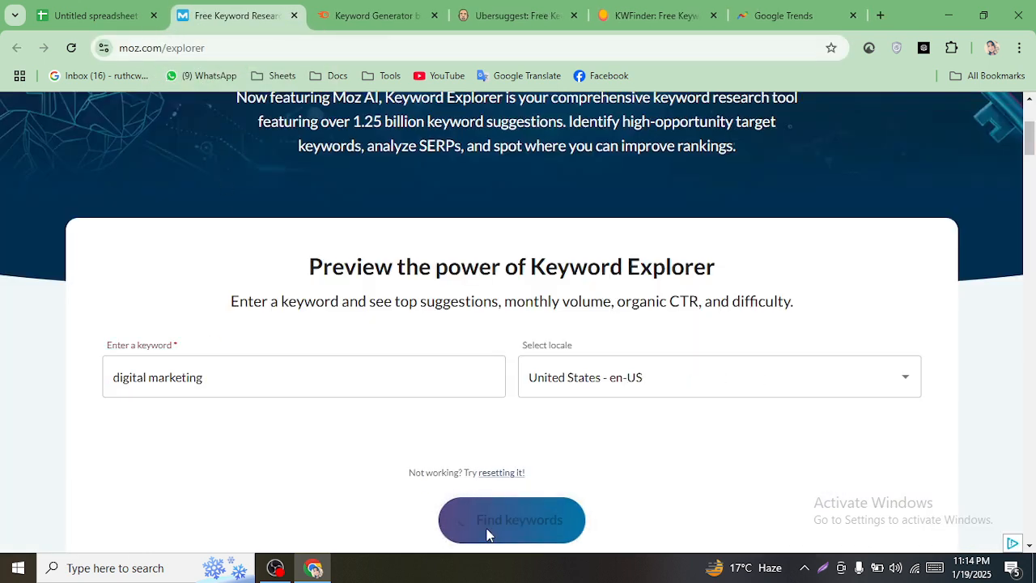
{"action": "scroll", "coordinate": [580, 483], "scroll_direction": "down", "scroll_amount": 1}
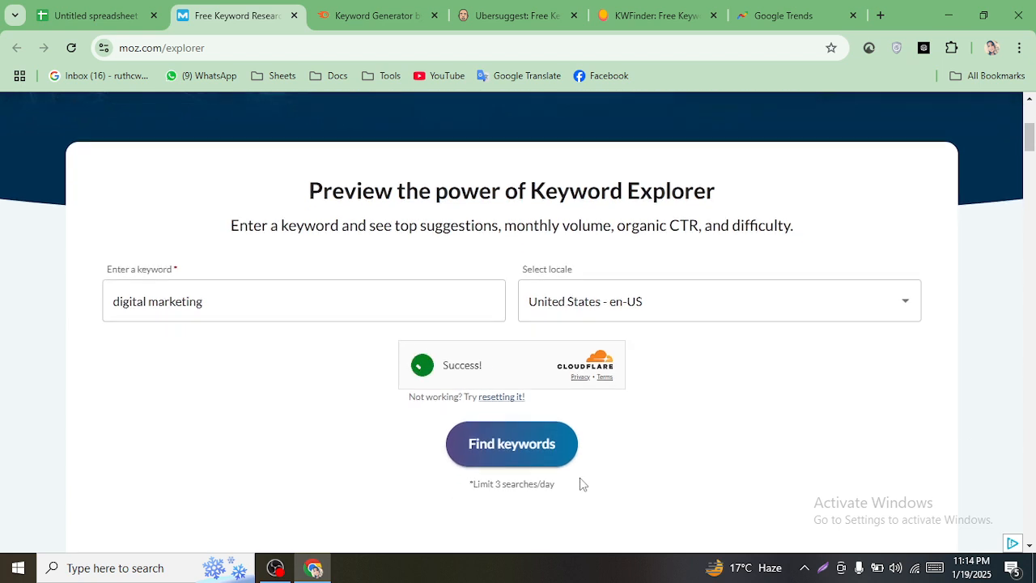
{"action": "left_click", "coordinate": [502, 450]}
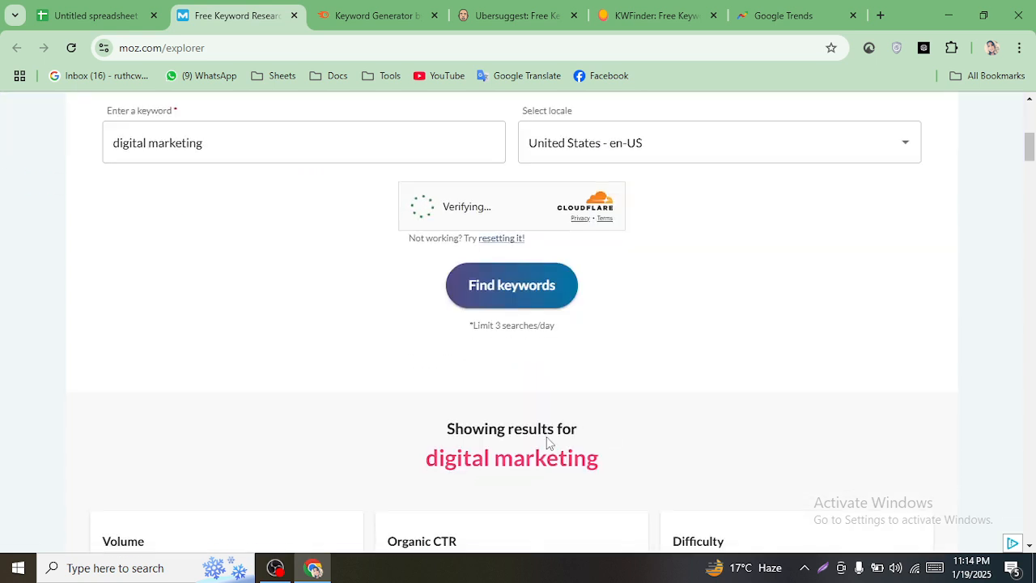
{"action": "scroll", "coordinate": [467, 419], "scroll_direction": "down", "scroll_amount": 3}
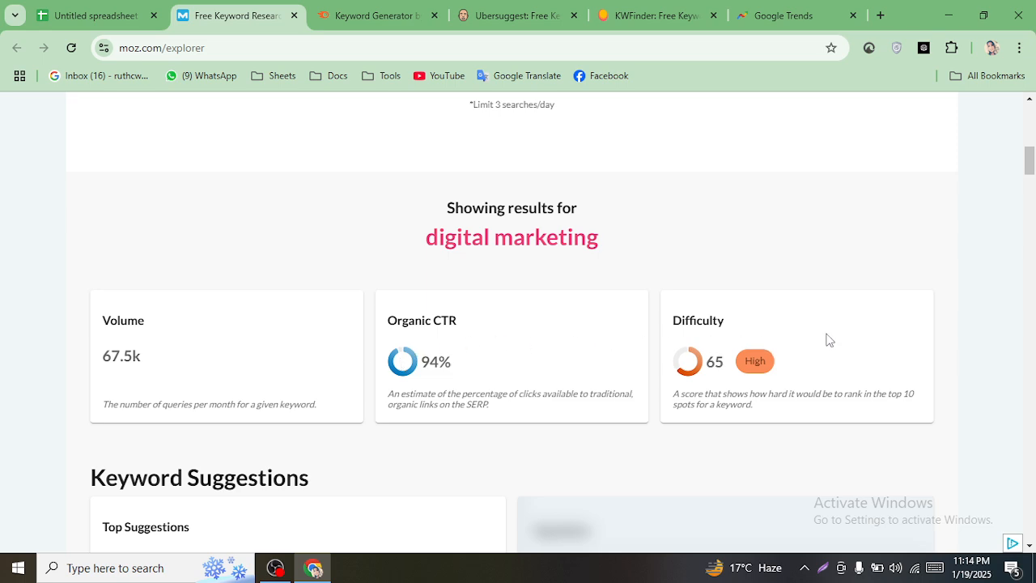
{"action": "mouse_move", "coordinate": [1030, 162]}
{"action": "left_mouse_down"}
{"action": "mouse_move", "coordinate": [1030, 188]}
{"action": "mouse_move", "coordinate": [1030, 134]}
{"action": "mouse_move", "coordinate": [1030, 157]}
{"action": "left_mouse_up"}
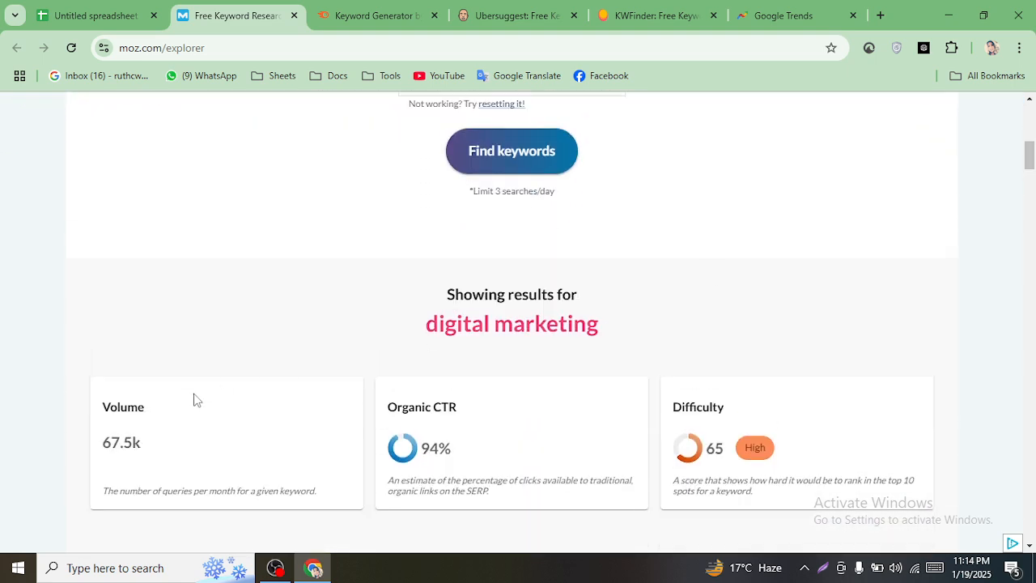
{"action": "scroll", "coordinate": [328, 412], "scroll_direction": "down", "scroll_amount": 4}
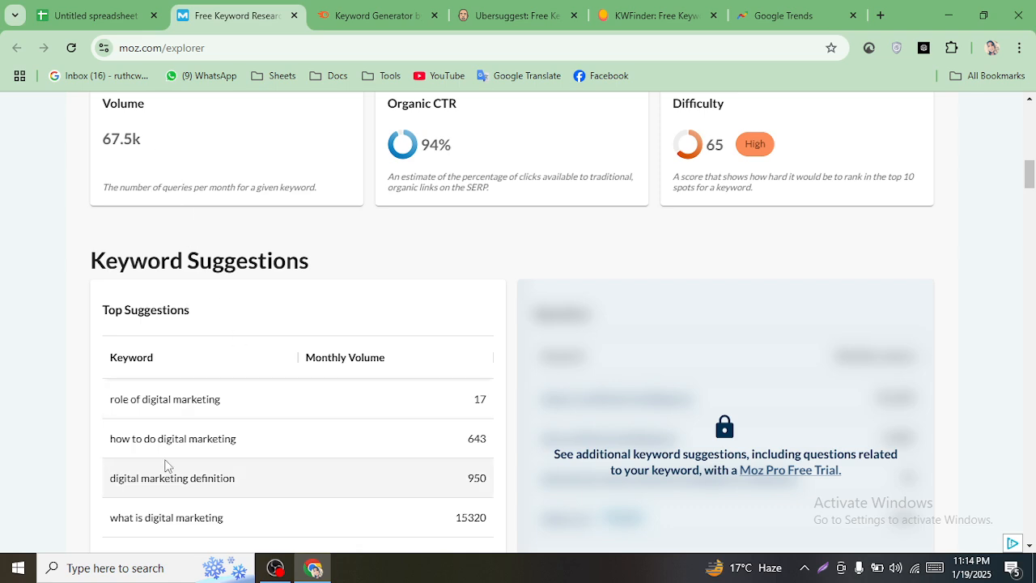
{"action": "scroll", "coordinate": [250, 448], "scroll_direction": "down", "scroll_amount": 5}
{"action": "scroll", "coordinate": [310, 399], "scroll_direction": "down", "scroll_amount": 4}
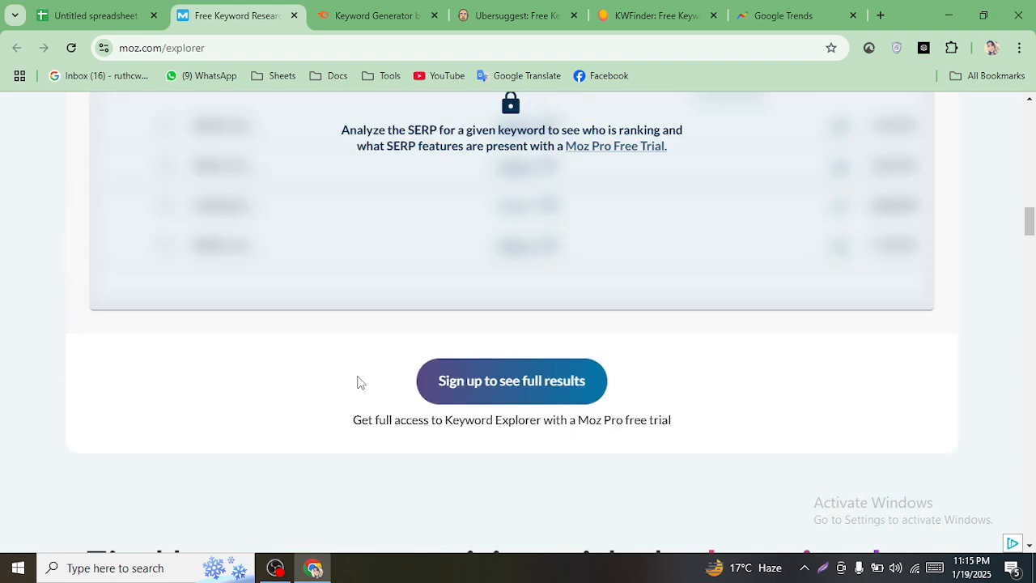
{"action": "scroll", "coordinate": [358, 382], "scroll_direction": "up", "scroll_amount": 2}
{"action": "left_click_drag", "start_coordinate": [1030, 219], "coordinate": [1030, 144]}
{"action": "scroll", "coordinate": [94, 372], "scroll_direction": "down", "scroll_amount": 5}
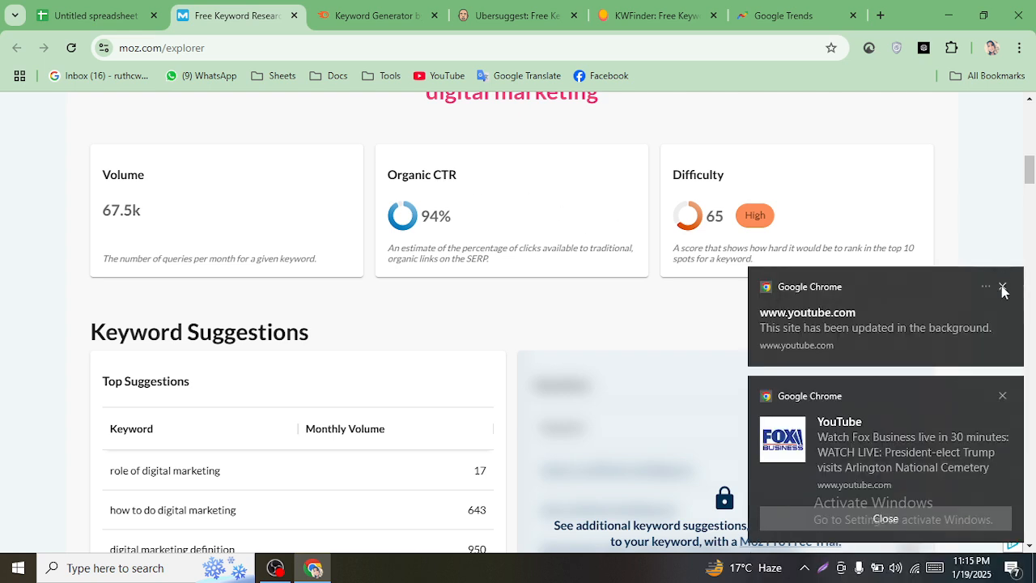
- Dismiss the two YouTube notifications and bring up the Semrush Keyword Magic Tool
{"action": "left_click", "coordinate": [1002, 287]}
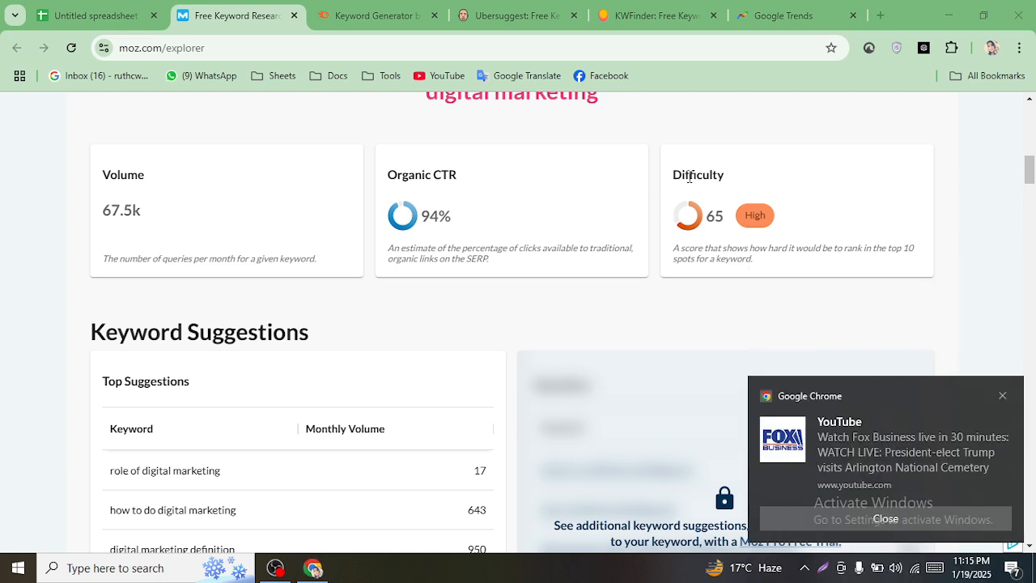
{"action": "left_click", "coordinate": [1001, 396]}
{"action": "scroll", "coordinate": [201, 289], "scroll_direction": "up", "scroll_amount": 3}
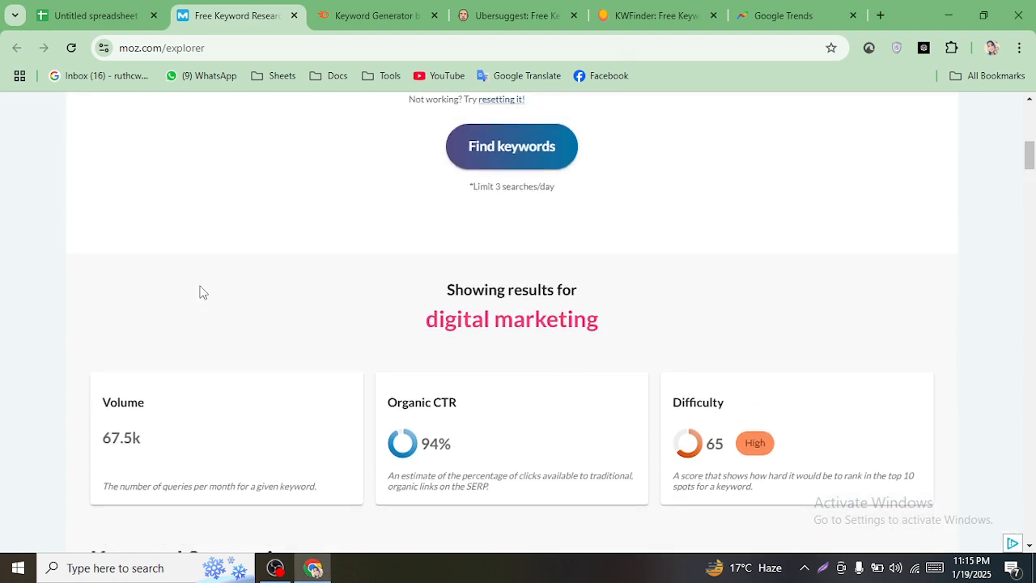
{"action": "left_click", "coordinate": [368, 15]}
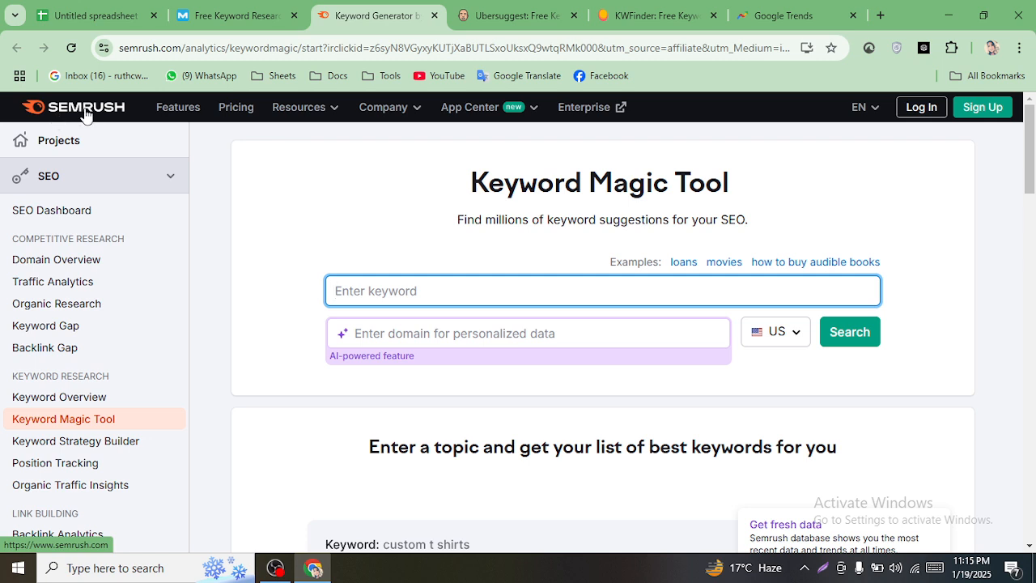
- Log in to Semrush with Google and search Keyword Magic Tool for 'digital marketing' (165.0K, KD 91)
{"action": "left_click", "coordinate": [922, 107]}
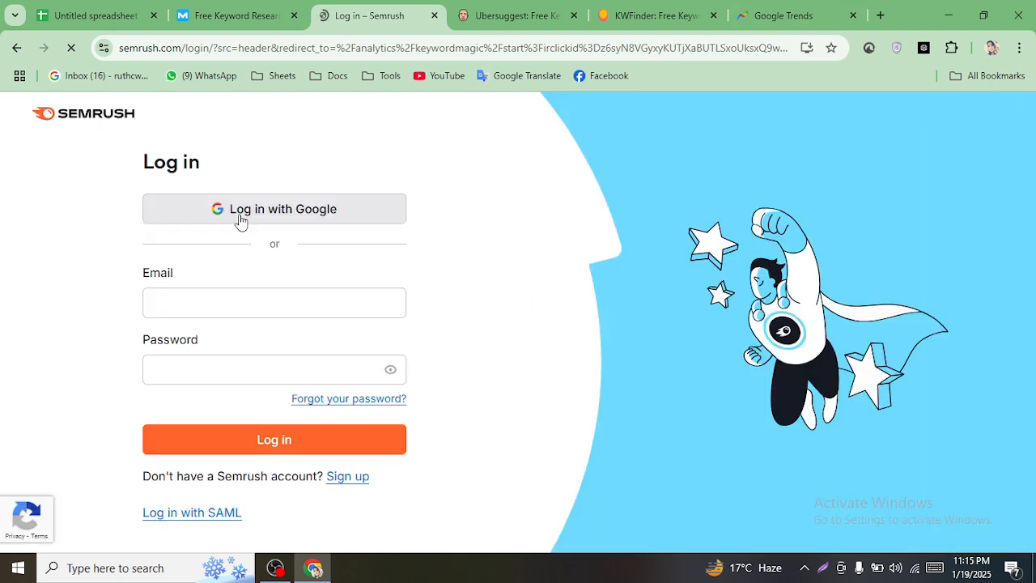
{"action": "left_click", "coordinate": [241, 221]}
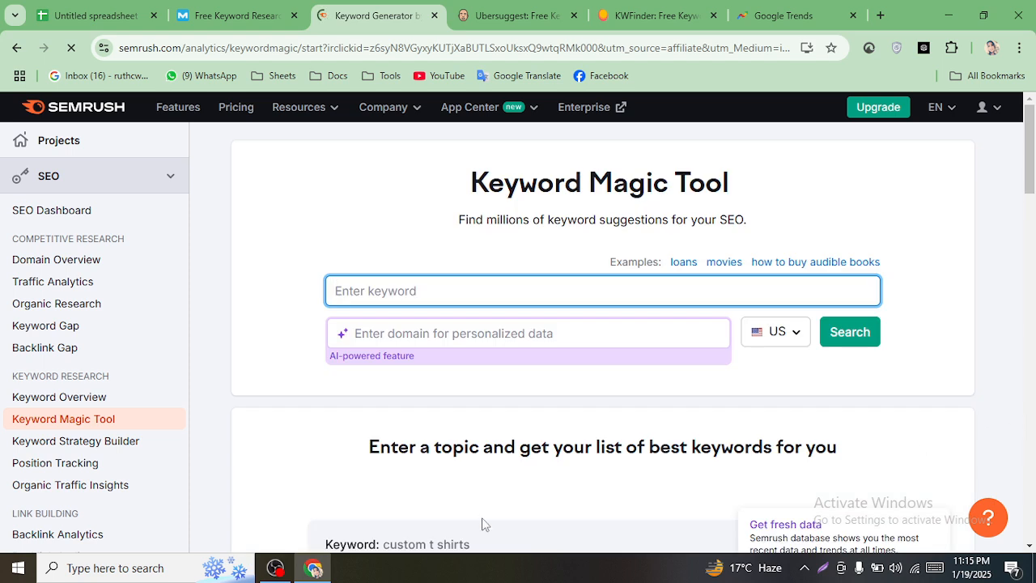
{"action": "scroll", "coordinate": [132, 213], "scroll_direction": "down", "scroll_amount": 1}
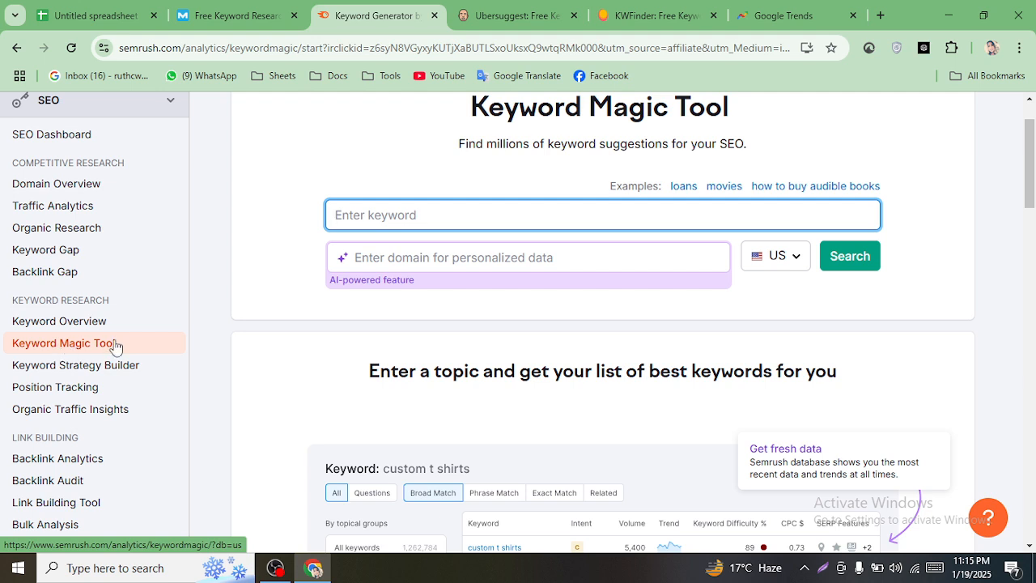
{"action": "right_click", "coordinate": [397, 214]}
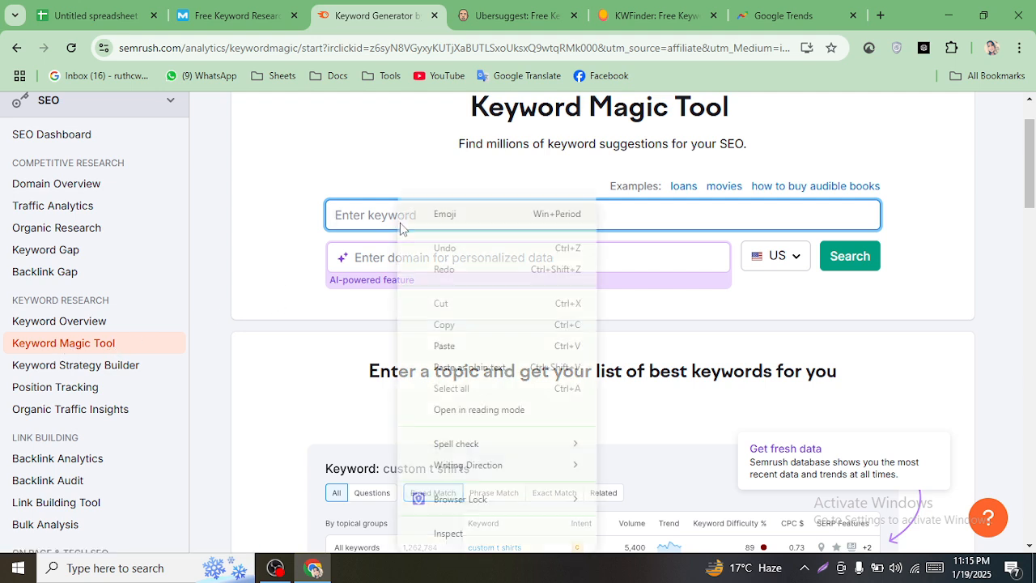
{"action": "left_click", "coordinate": [446, 348]}
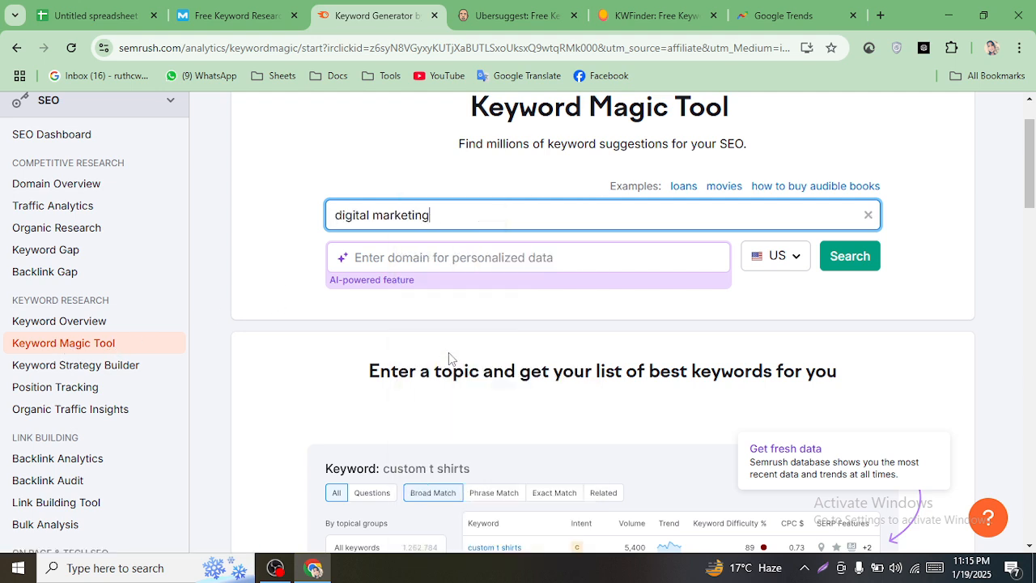
{"action": "left_click", "coordinate": [850, 266]}
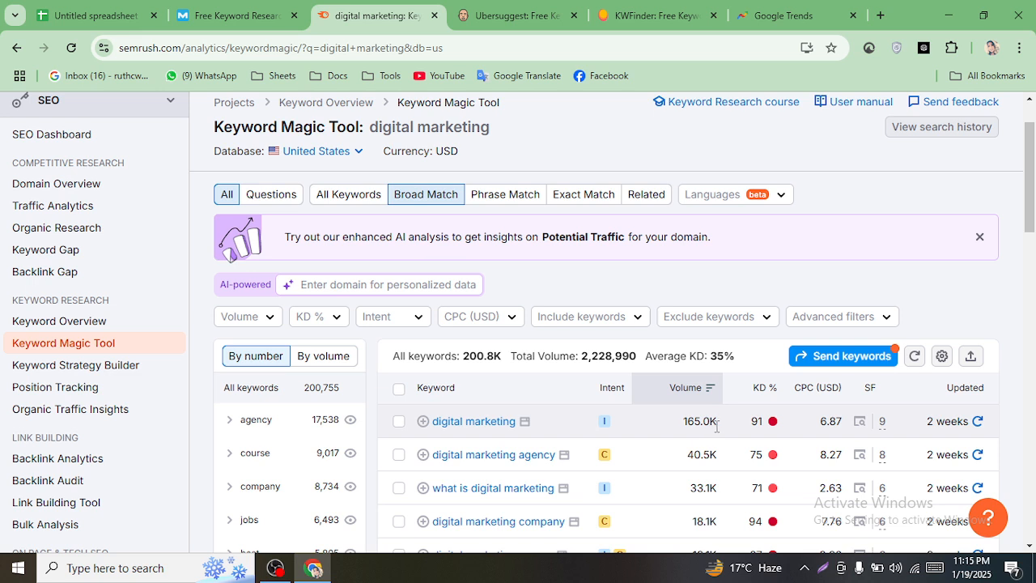
- Copy the 165 volume figure for 'digital marketing', check its KD, and return to the spreadsheet
{"action": "left_click_drag", "start_coordinate": [716, 426], "coordinate": [690, 426]}
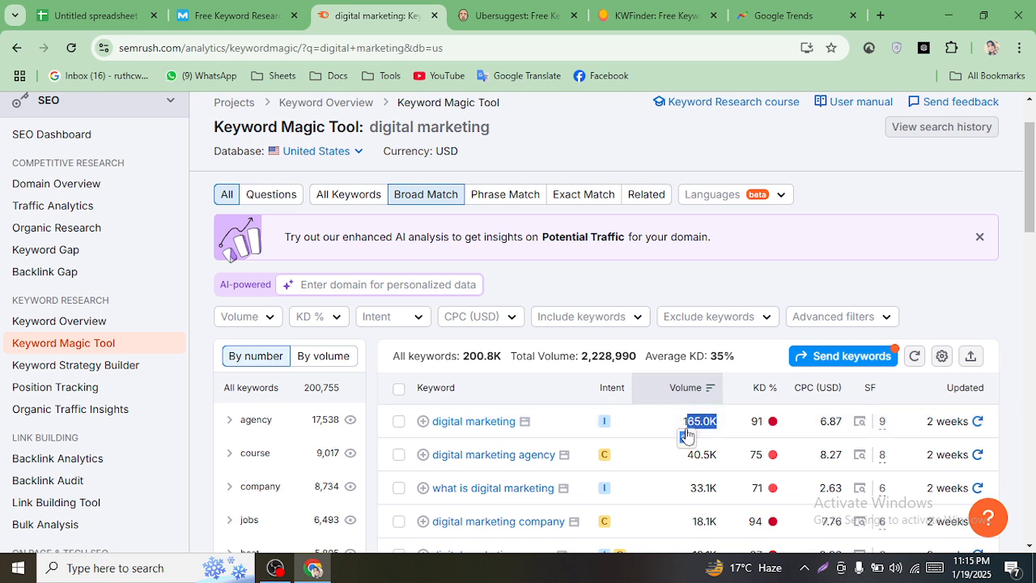
{"action": "left_click", "coordinate": [674, 427]}
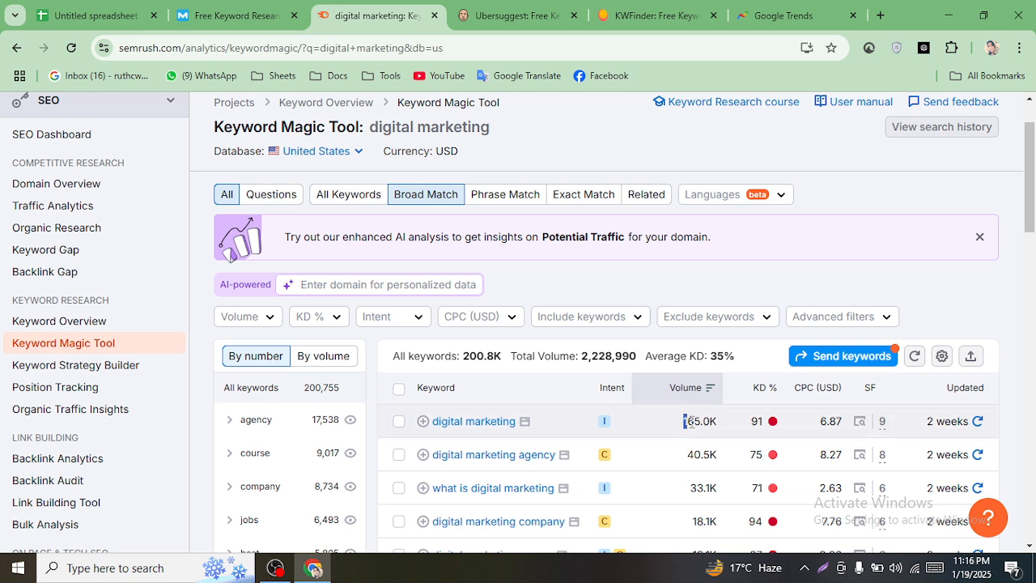
{"action": "right_click", "coordinate": [701, 422]}
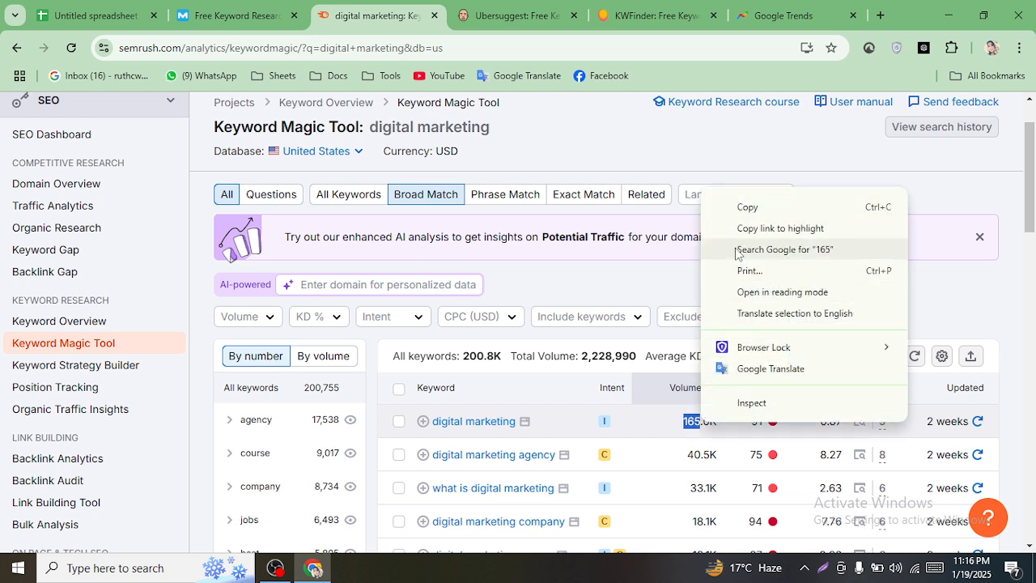
{"action": "left_click", "coordinate": [764, 210]}
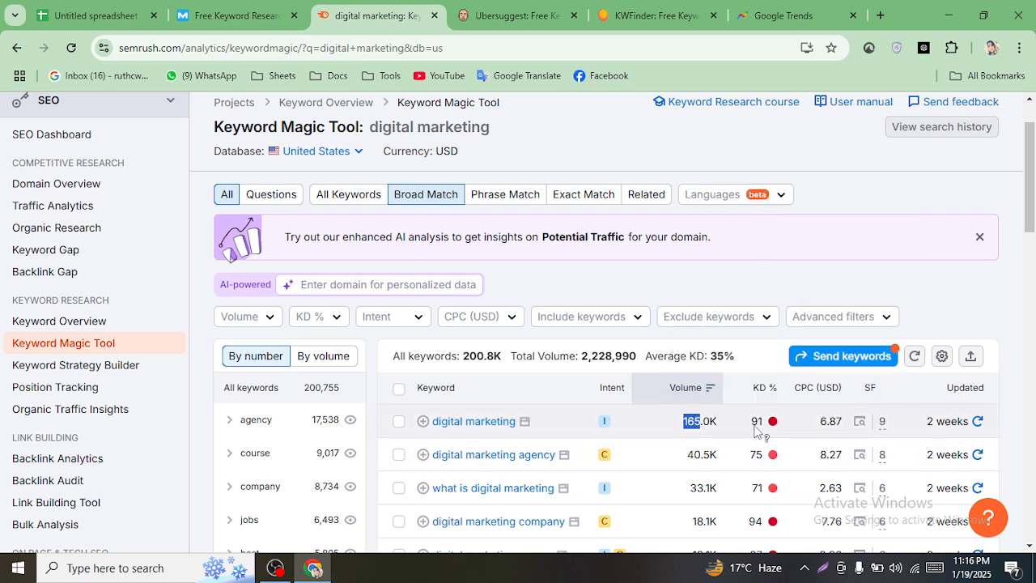
{"action": "mouse_move", "coordinate": [760, 424]}
{"action": "mouse_move", "coordinate": [761, 391]}
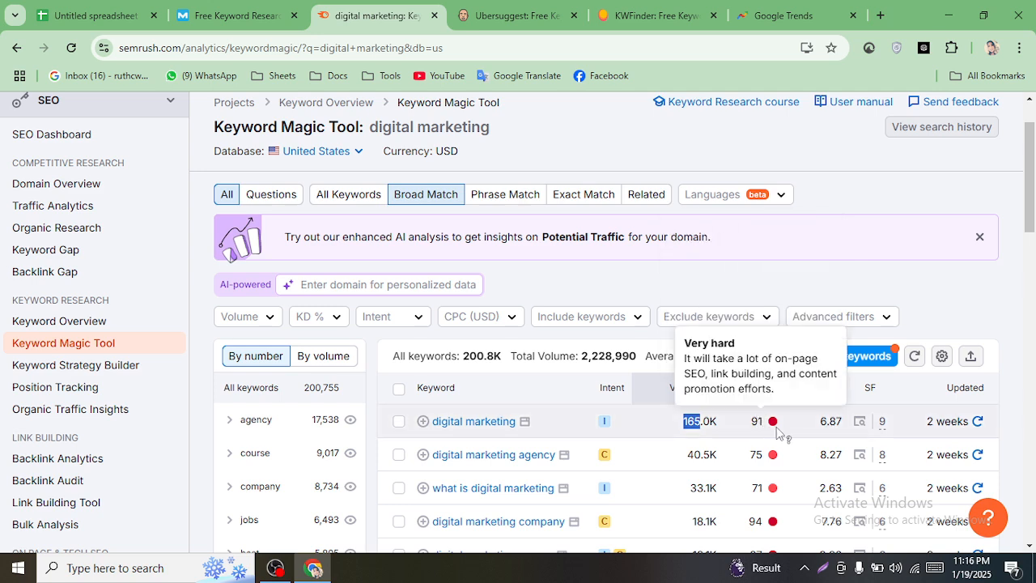
{"action": "left_click", "coordinate": [117, 11]}
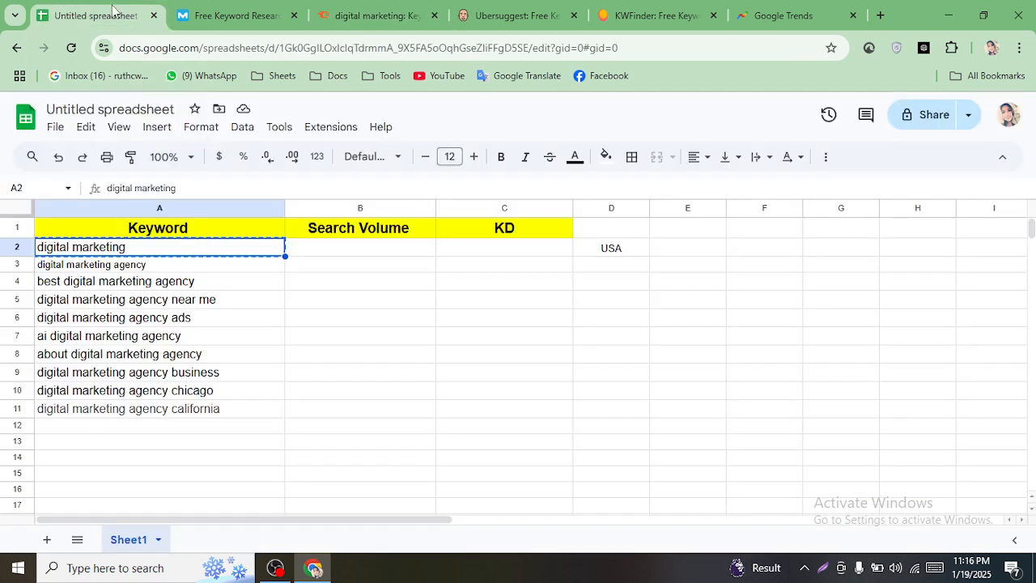
- Enter 165000 search volume and KD 91 for digital marketing in row 2
{"action": "left_click", "coordinate": [332, 256]}
{"action": "type", "text": "165000"}
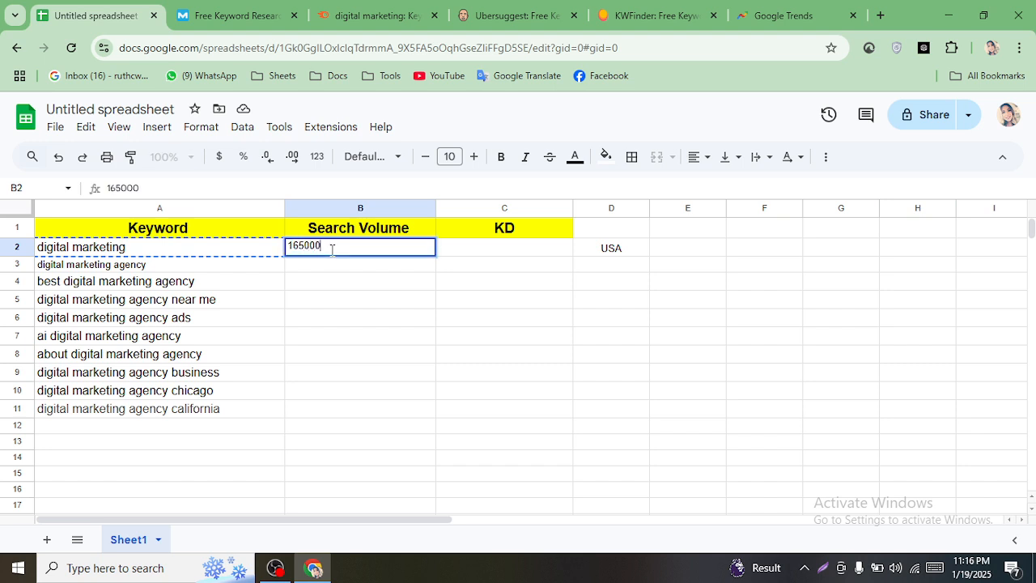
{"action": "left_click", "coordinate": [473, 258]}
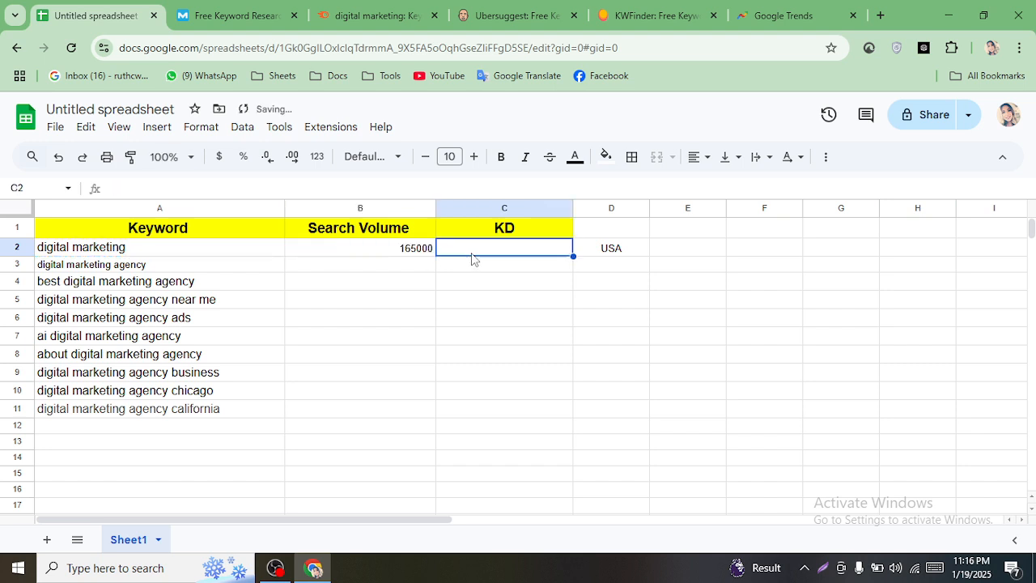
{"action": "type", "text": "91"}
{"action": "left_click", "coordinate": [485, 320]}
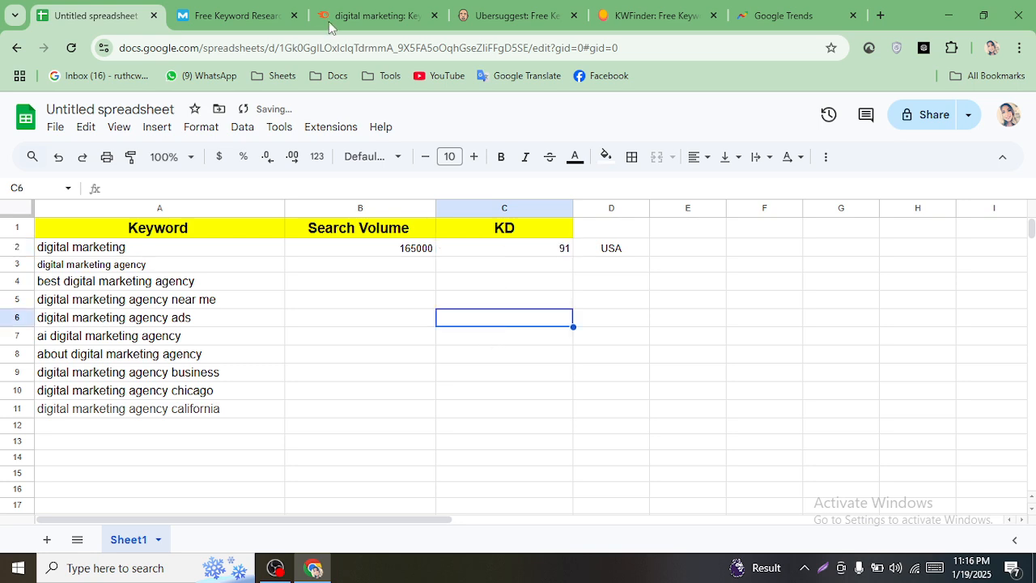
- Find the search volume for digital marketing agency in the Semrush results
{"action": "left_click", "coordinate": [280, 16]}
{"action": "left_click", "coordinate": [372, 9]}
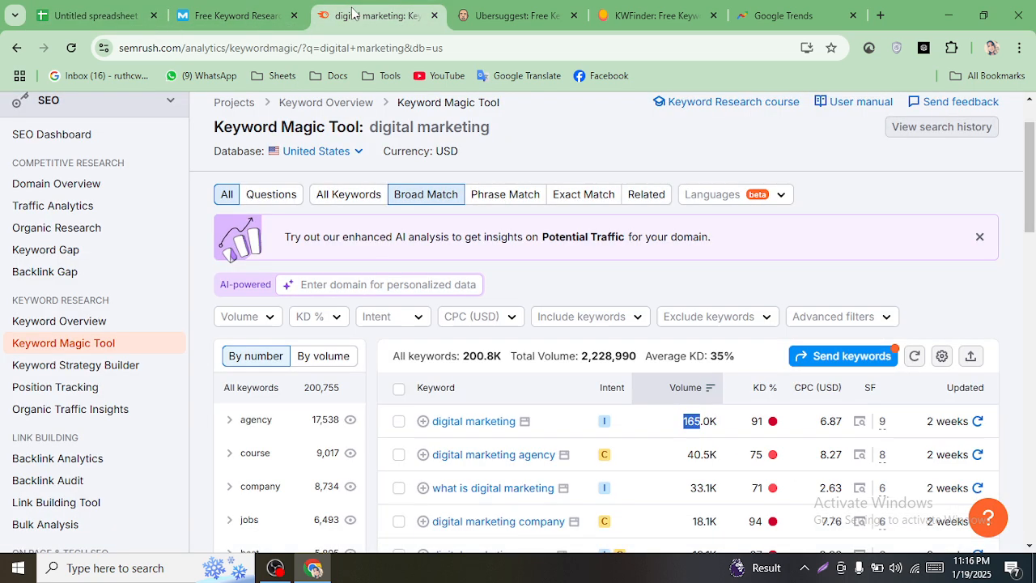
{"action": "scroll", "coordinate": [586, 300], "scroll_direction": "down", "scroll_amount": 1}
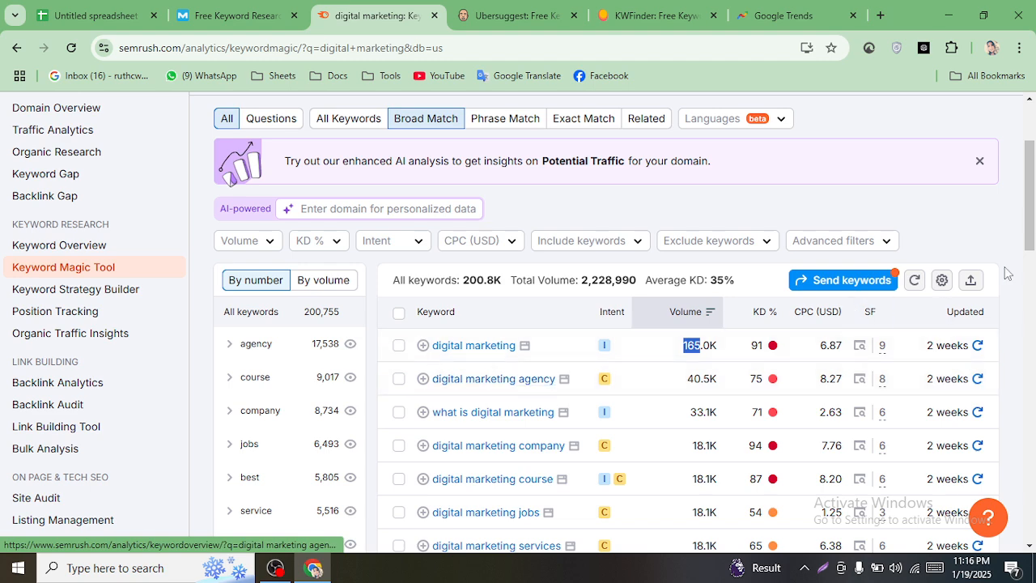
{"action": "left_click_drag", "start_coordinate": [1031, 215], "coordinate": [1033, 241]}
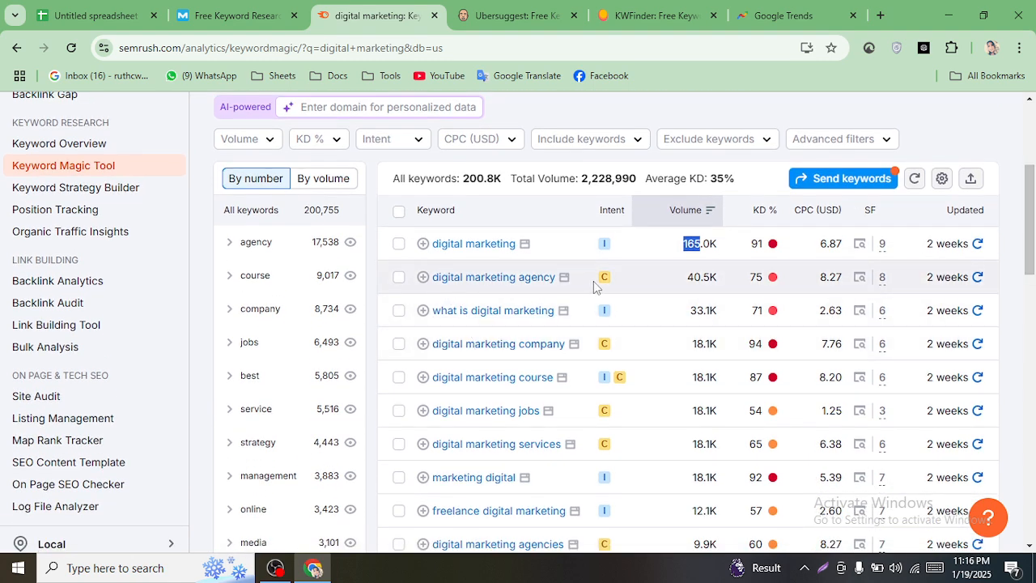
{"action": "left_click_drag", "start_coordinate": [687, 278], "coordinate": [701, 280]}
- Enter 40500 as the search volume for digital marketing agency in B3
{"action": "left_click", "coordinate": [95, 16]}
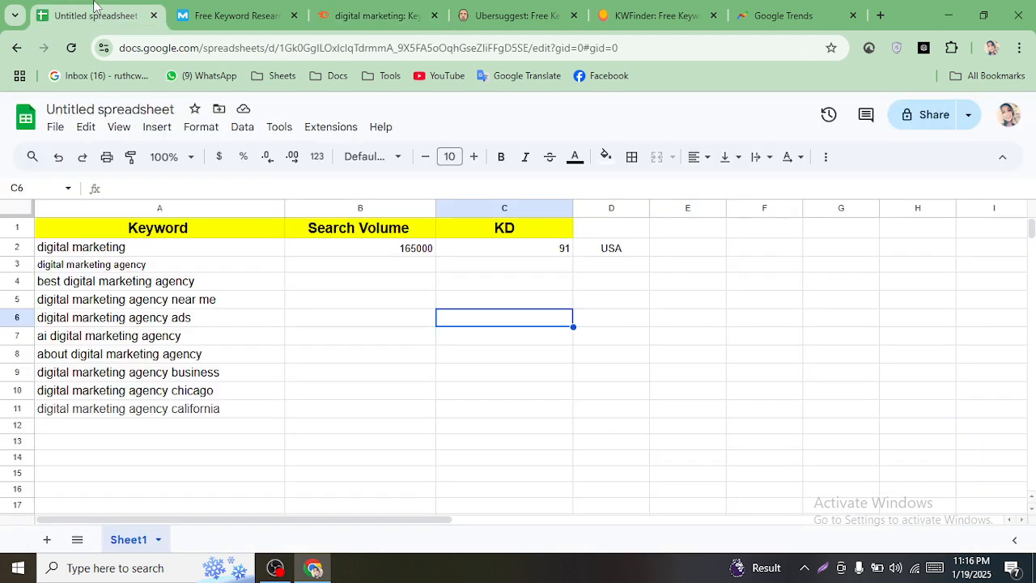
{"action": "left_click", "coordinate": [149, 266]}
{"action": "left_click", "coordinate": [398, 270]}
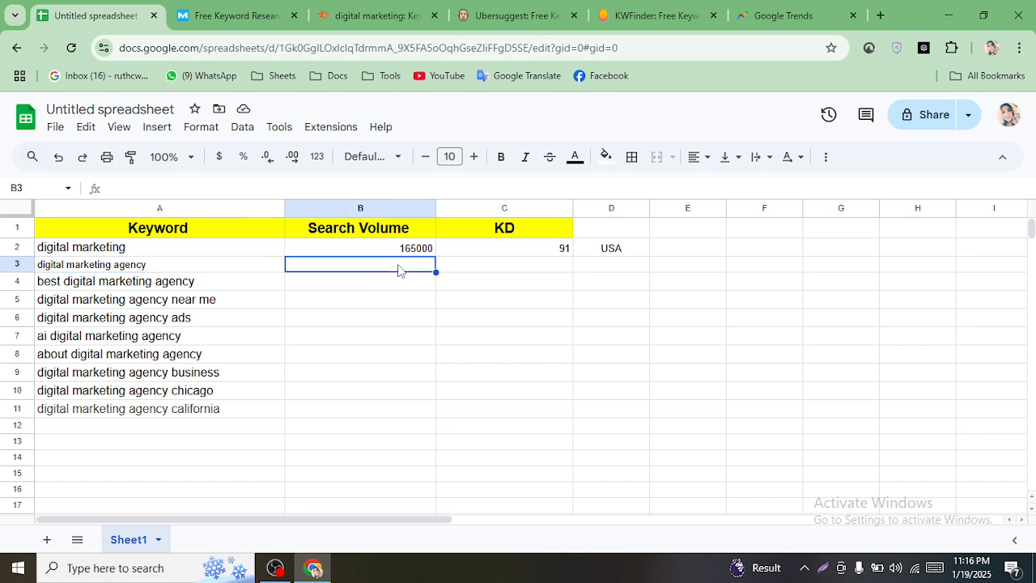
{"action": "type", "text": "40500"}
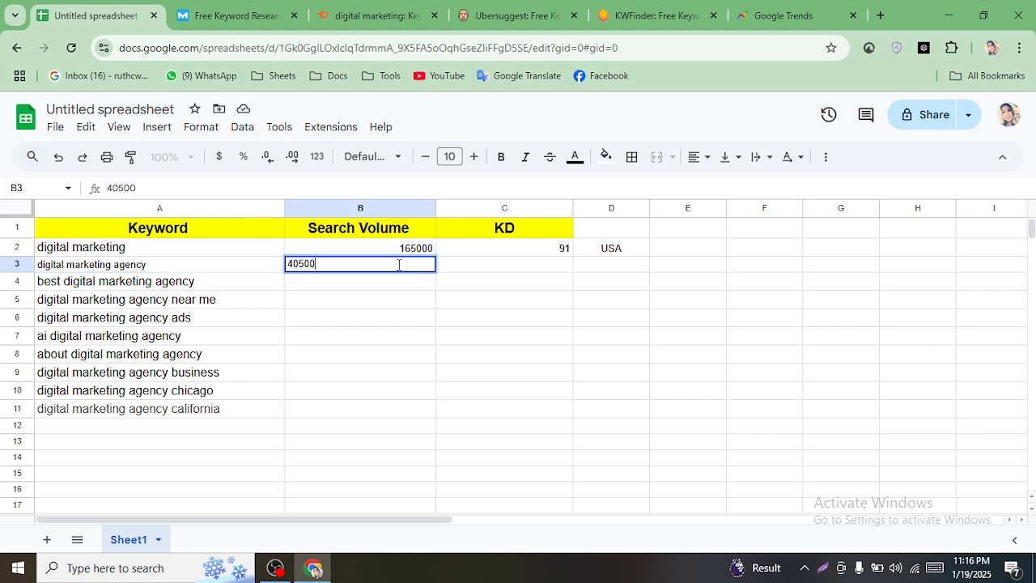
- Close the Moz keyword research tab
{"action": "left_click", "coordinate": [225, 6]}
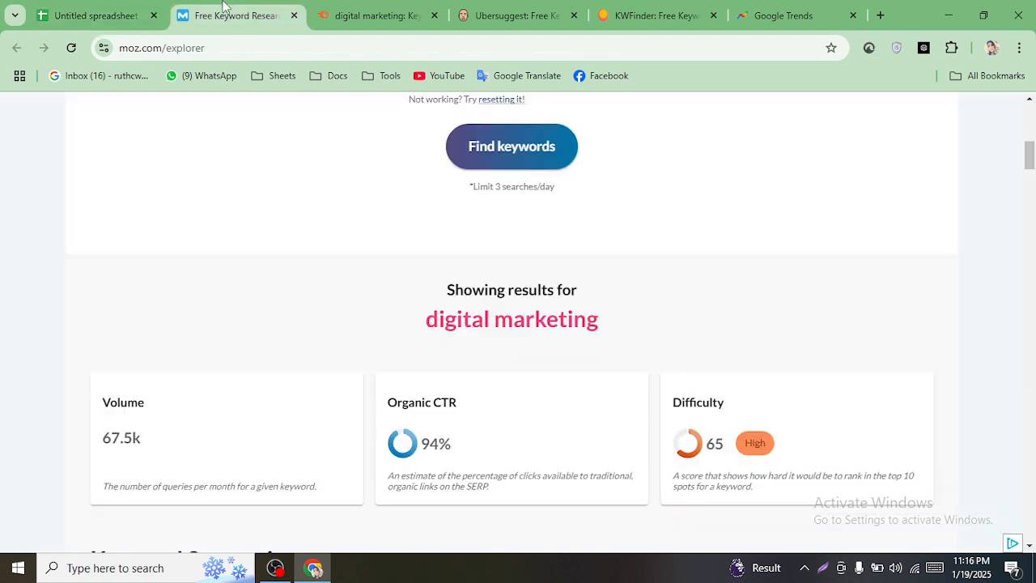
{"action": "left_click", "coordinate": [95, 13]}
{"action": "left_click", "coordinate": [380, 14]}
{"action": "left_click", "coordinate": [234, 15]}
{"action": "left_click", "coordinate": [294, 15]}
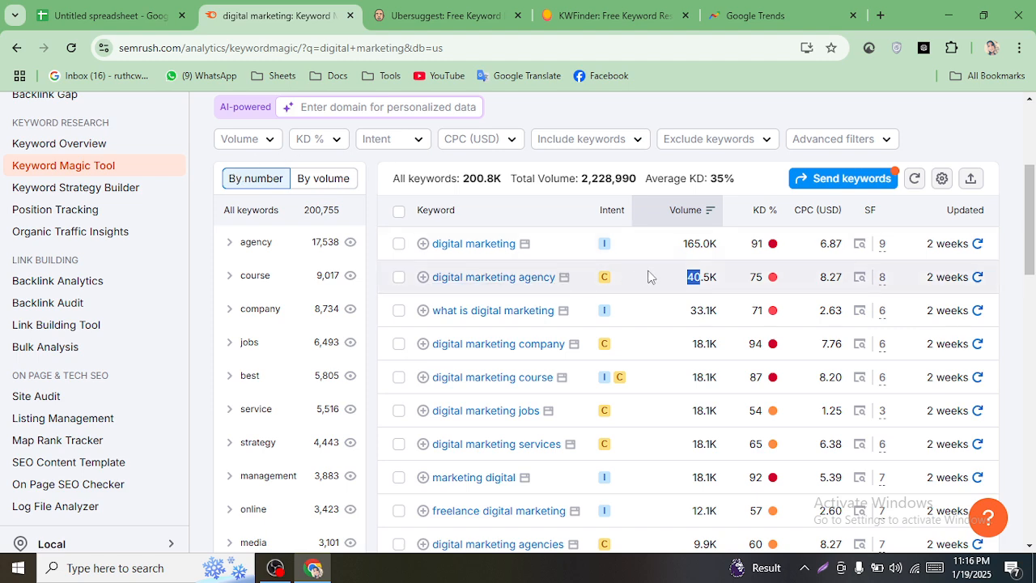
- Enter KD 75 for digital marketing agency in C3
{"action": "left_click", "coordinate": [109, 16]}
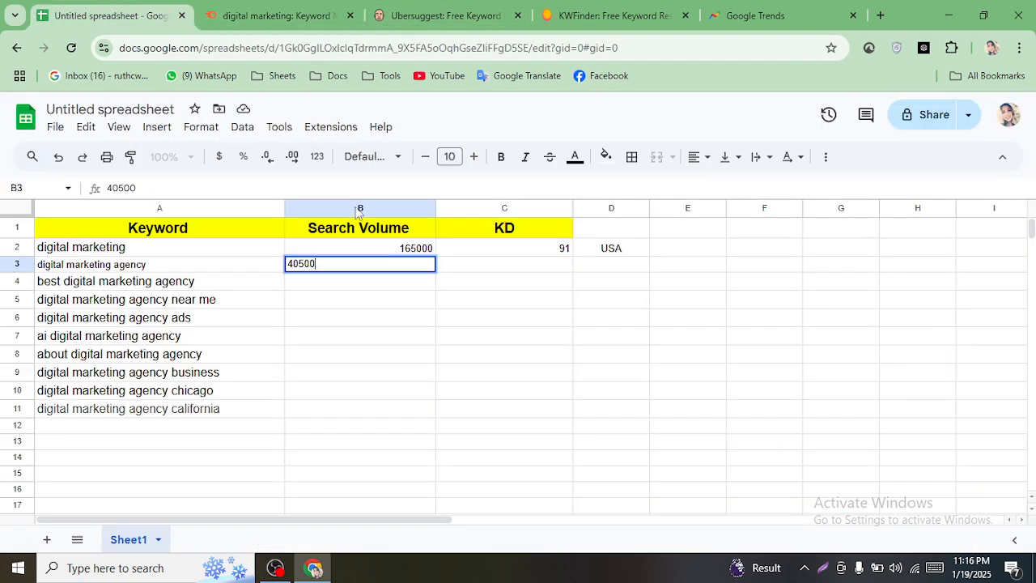
{"action": "left_click", "coordinate": [483, 271]}
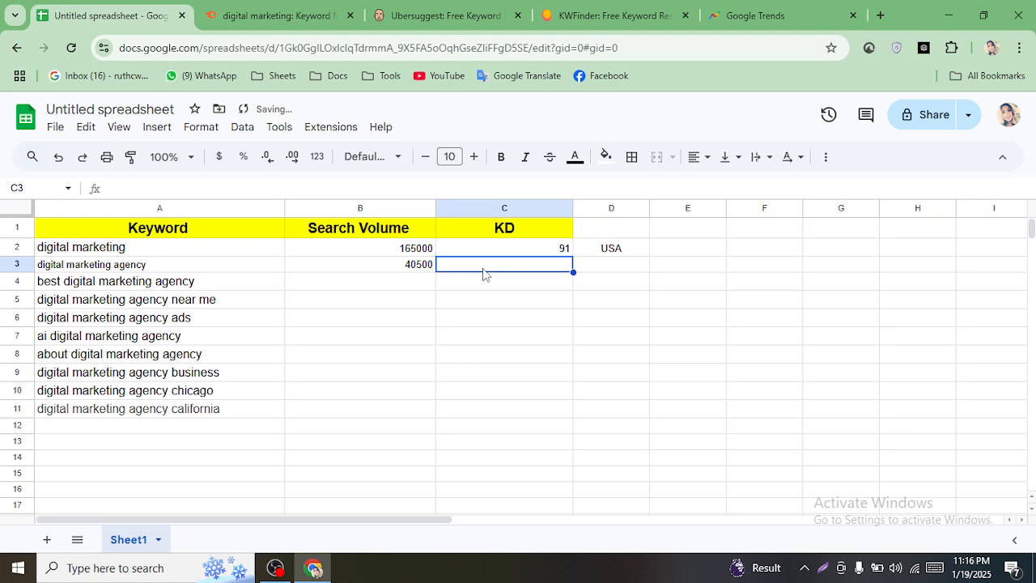
{"action": "type", "text": "75"}
{"action": "left_click", "coordinate": [235, 10]}
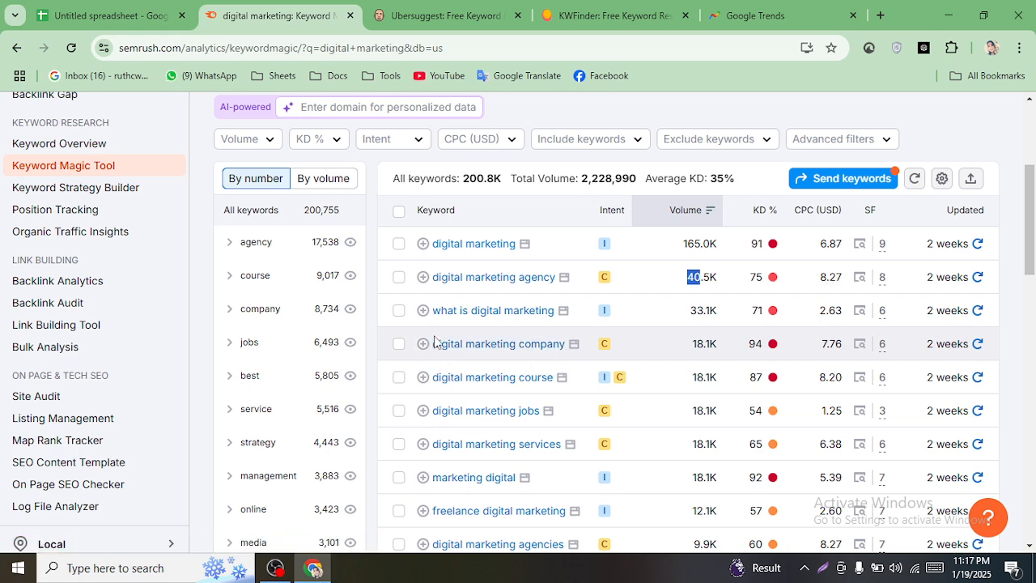
- Copy 'digital marketing company' from Semrush and paste it as plain text into A12
{"action": "left_click_drag", "start_coordinate": [432, 344], "coordinate": [585, 359]}
{"action": "right_click", "coordinate": [511, 346]}
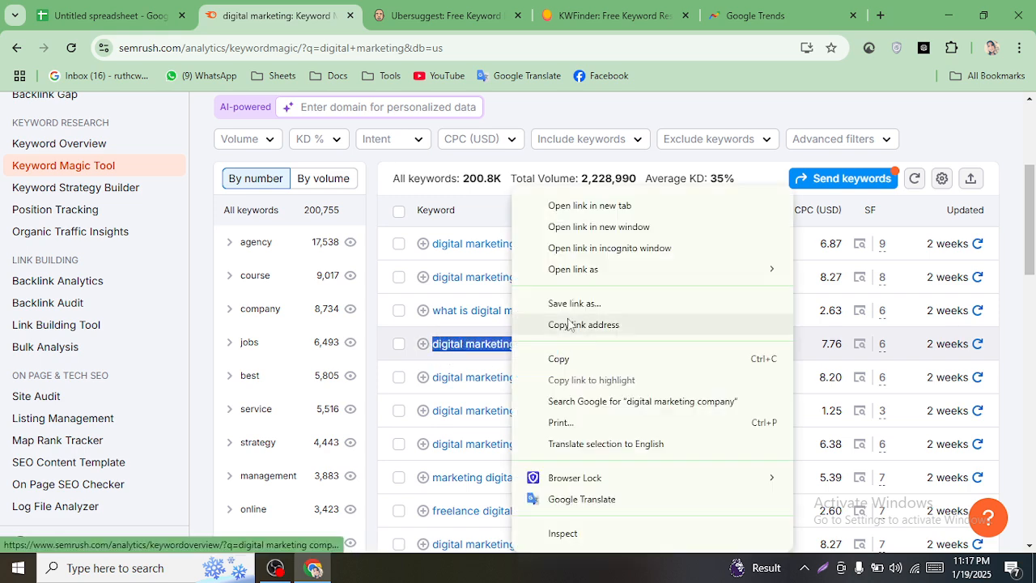
{"action": "left_click", "coordinate": [566, 361]}
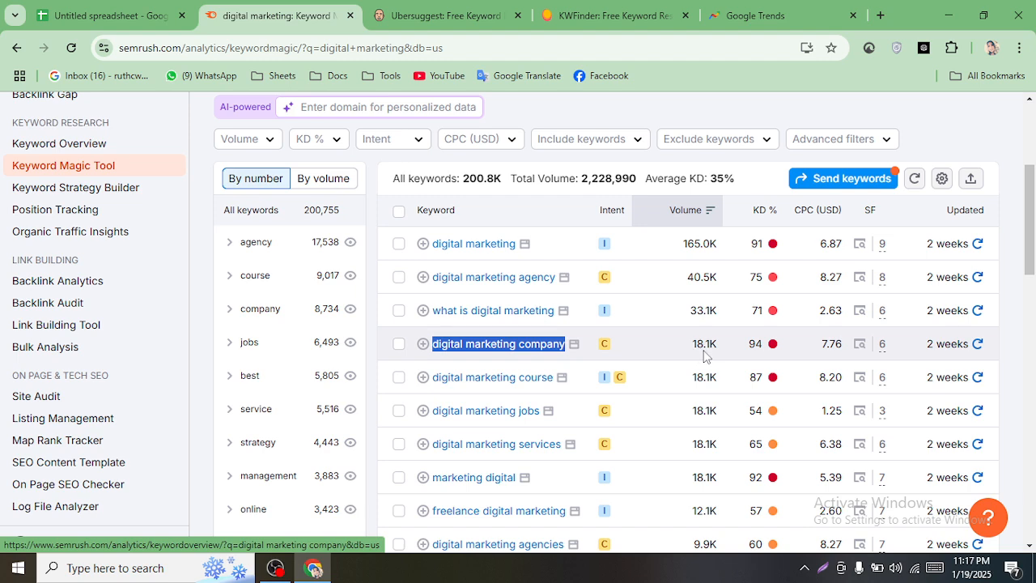
{"action": "left_click", "coordinate": [141, 7]}
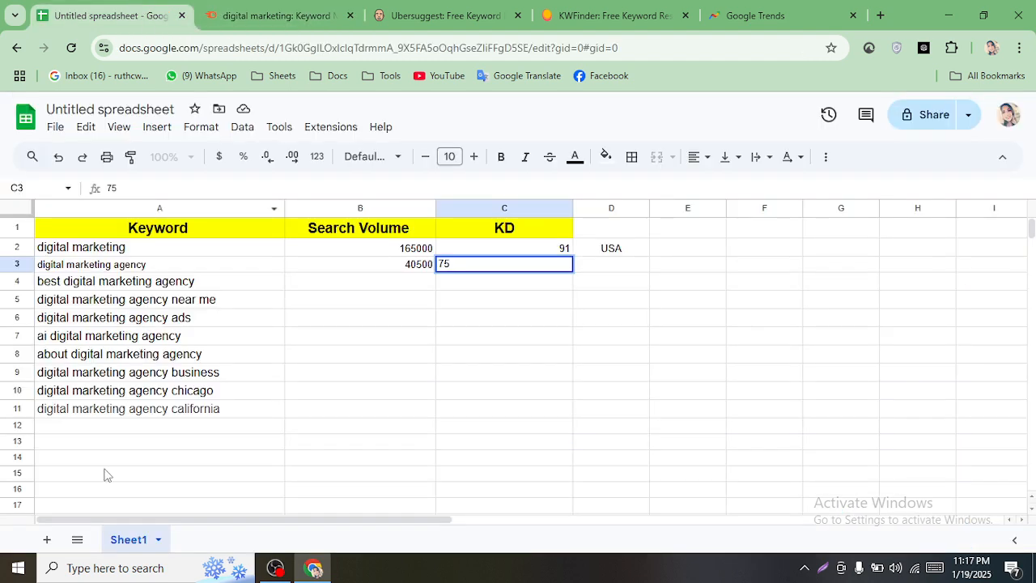
{"action": "left_click", "coordinate": [95, 414]}
{"action": "left_click", "coordinate": [95, 426]}
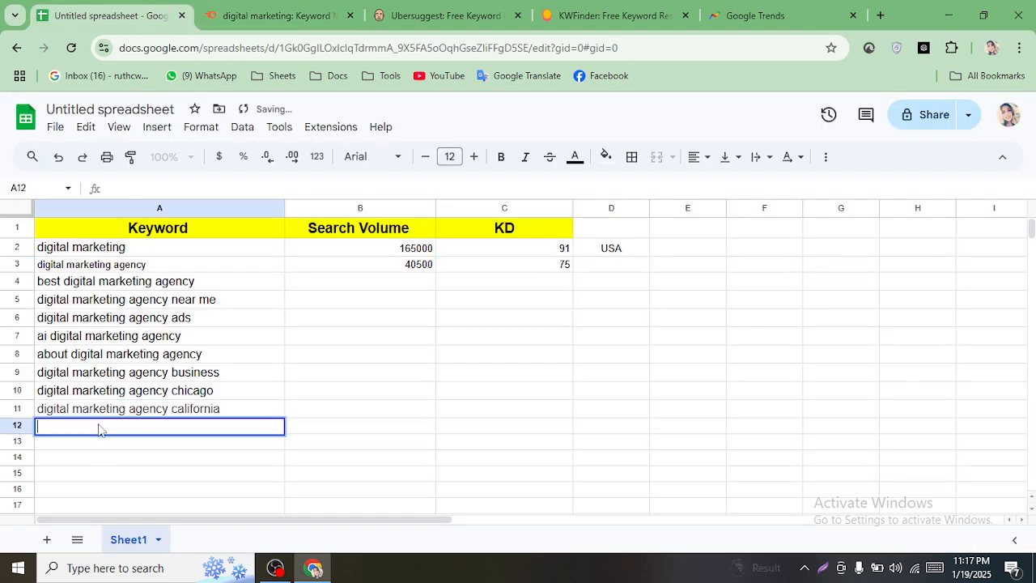
{"action": "right_click", "coordinate": [99, 425]}
{"action": "left_click", "coordinate": [142, 237]}
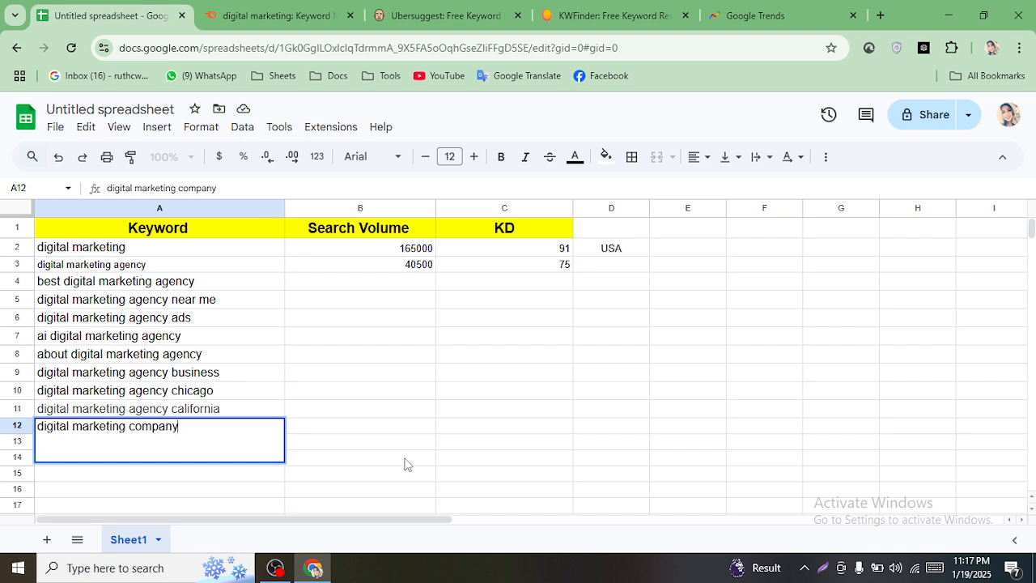
- Enter search volume 18100 and KD 94 for digital marketing company in row 12
{"action": "left_click", "coordinate": [387, 433]}
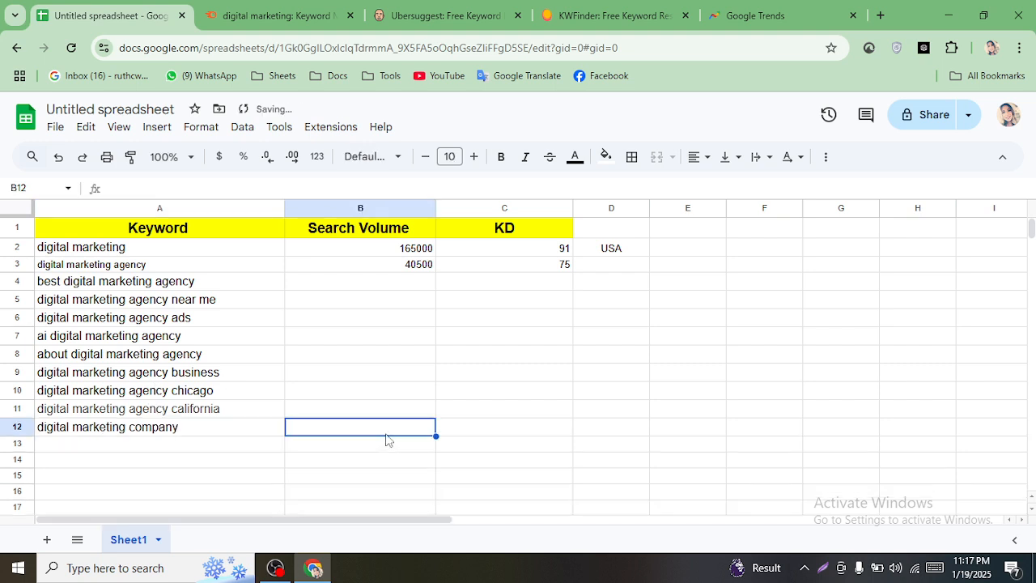
{"action": "type", "text": "18100"}
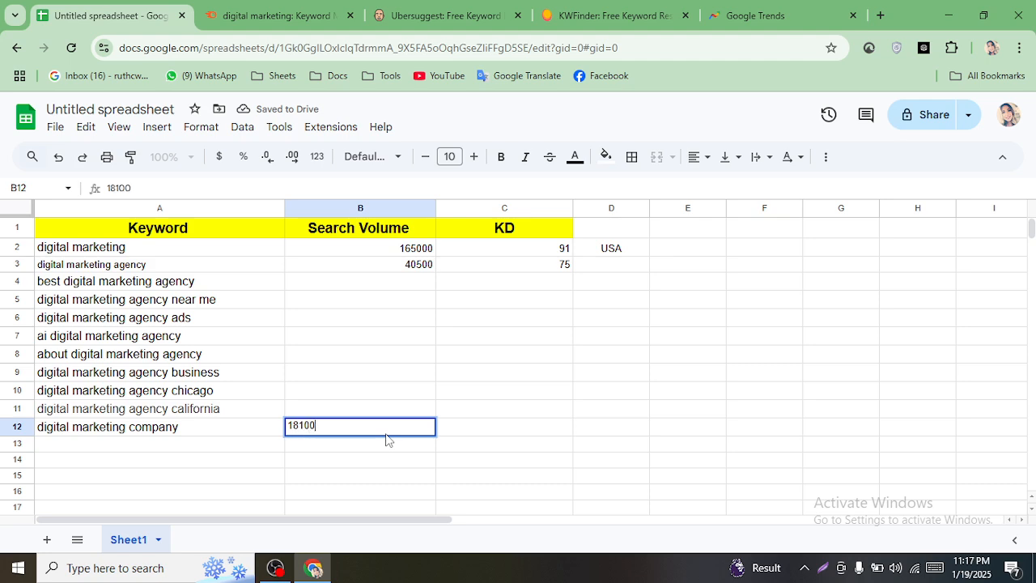
{"action": "left_click", "coordinate": [483, 435]}
{"action": "left_click", "coordinate": [289, 10]}
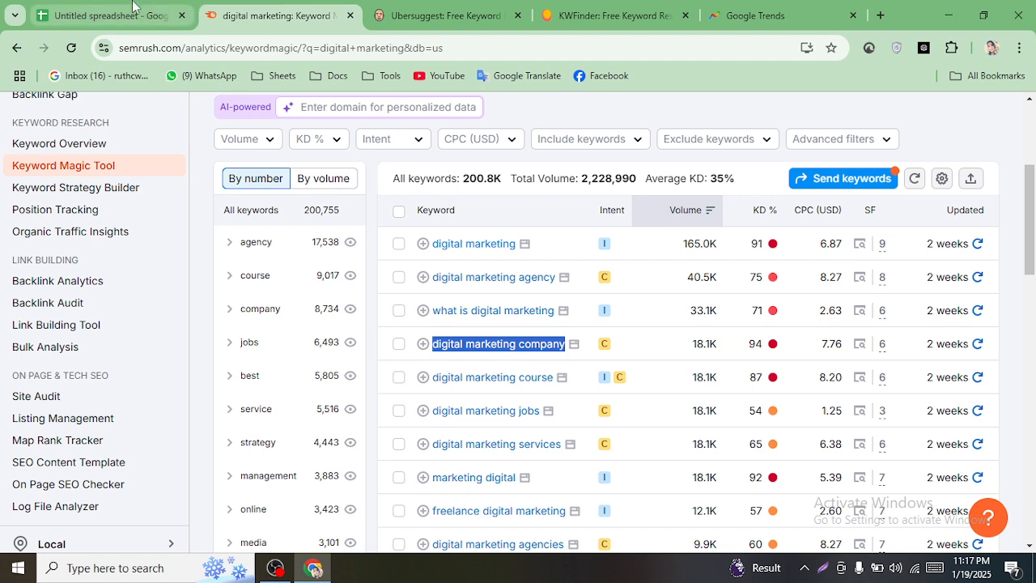
{"action": "left_click", "coordinate": [174, 15]}
{"action": "type", "text": "94"}
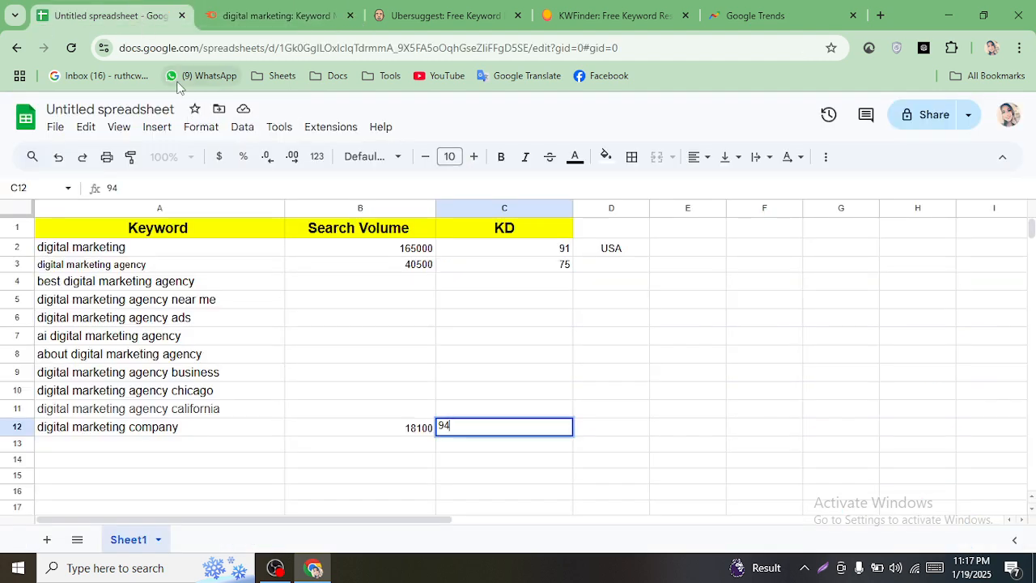
{"action": "left_click", "coordinate": [283, 10]}
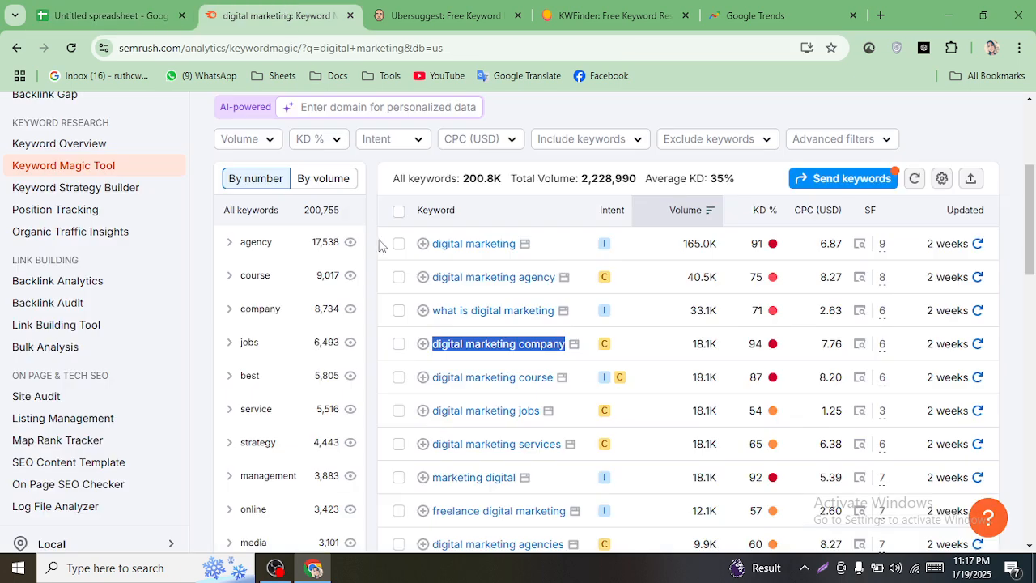
{"action": "left_click", "coordinate": [146, 6]}
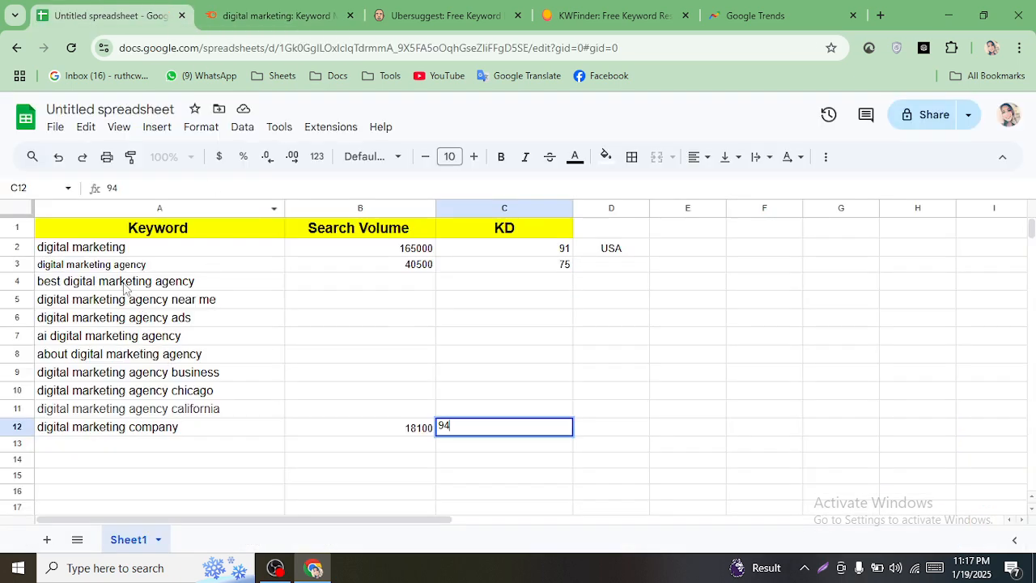
{"action": "left_click", "coordinate": [275, 10]}
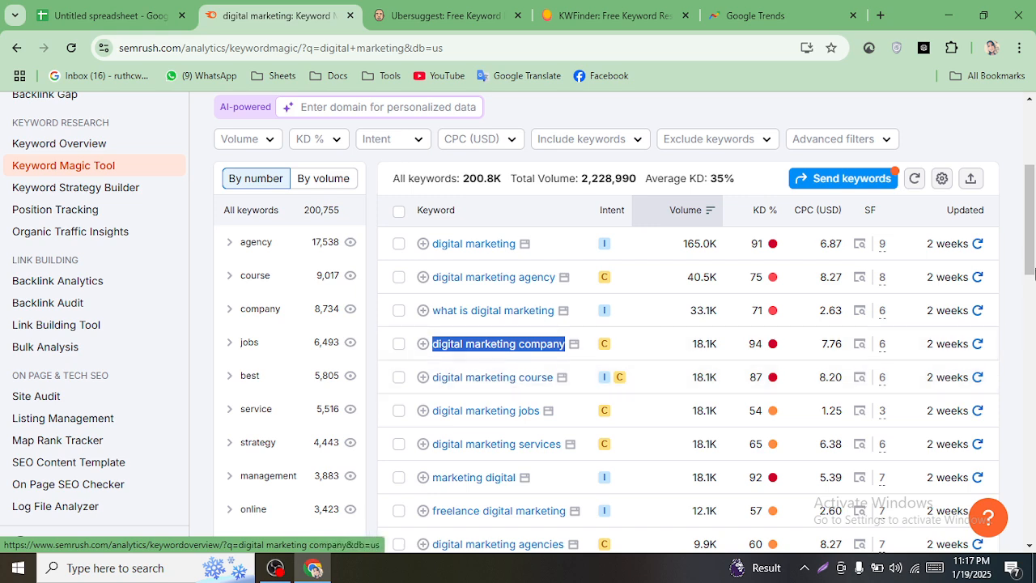
- Scroll the Semrush keyword table and copy 'digital marketing services' for the spreadsheet
{"action": "scroll", "coordinate": [1031, 253], "scroll_direction": "down", "scroll_amount": 3}
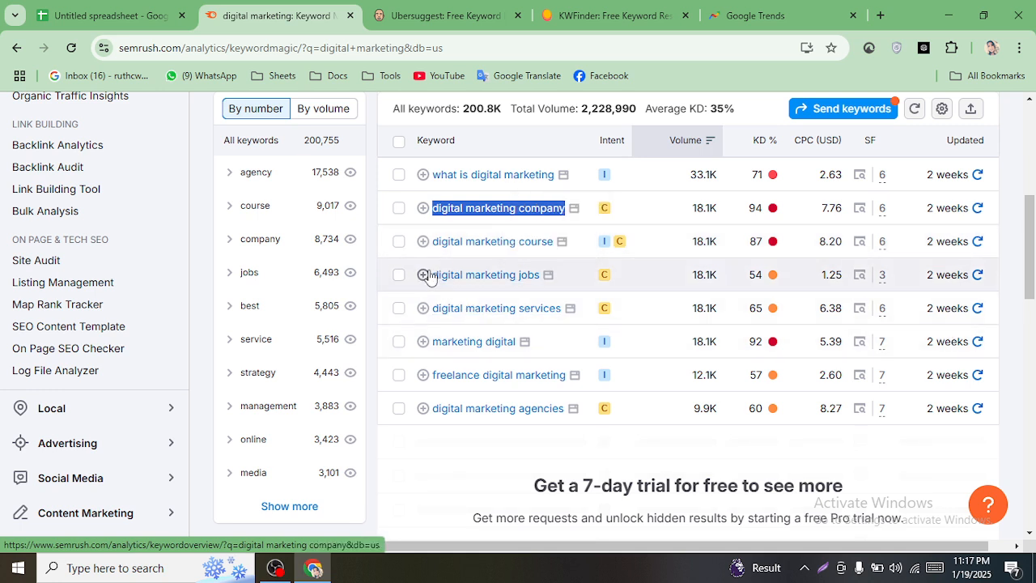
{"action": "left_click_drag", "start_coordinate": [430, 276], "coordinate": [527, 278]}
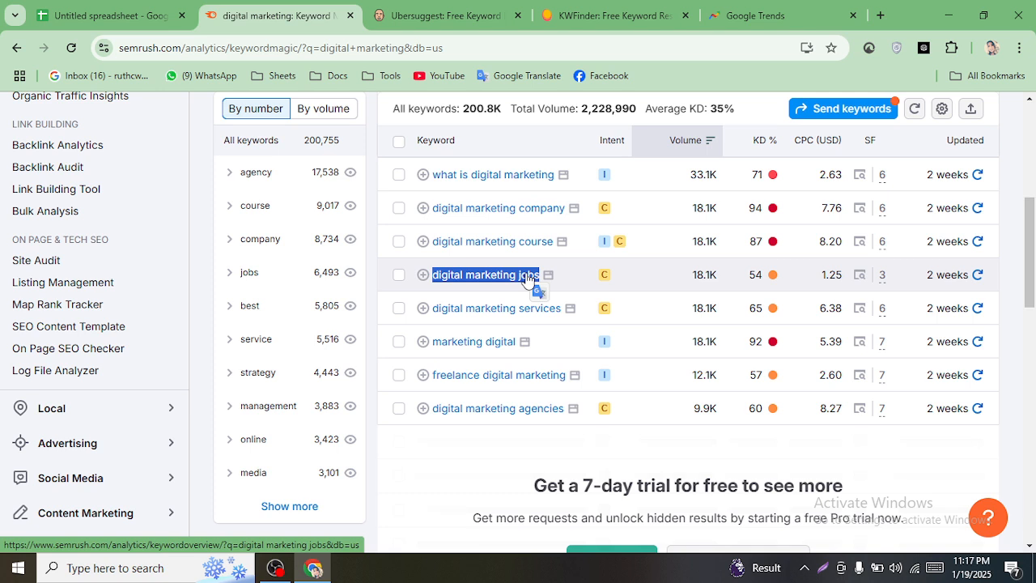
{"action": "left_click_drag", "start_coordinate": [526, 277], "coordinate": [696, 300]}
{"action": "scroll", "coordinate": [914, 290], "scroll_direction": "down", "scroll_amount": 1}
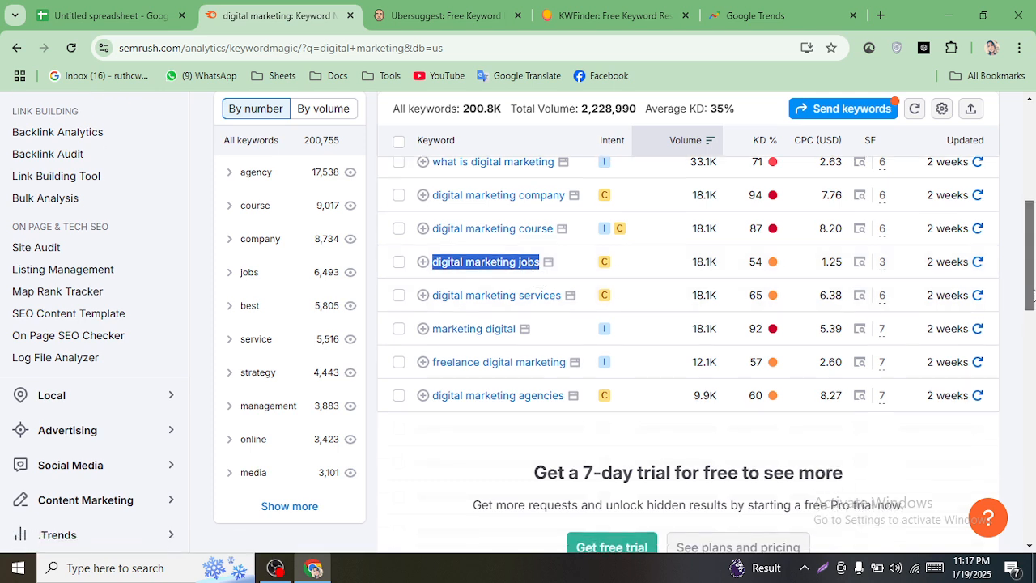
{"action": "mouse_move", "coordinate": [427, 288]}
{"action": "left_mouse_down"}
{"action": "mouse_move", "coordinate": [479, 290]}
{"action": "mouse_move", "coordinate": [443, 280]}
{"action": "left_mouse_up"}
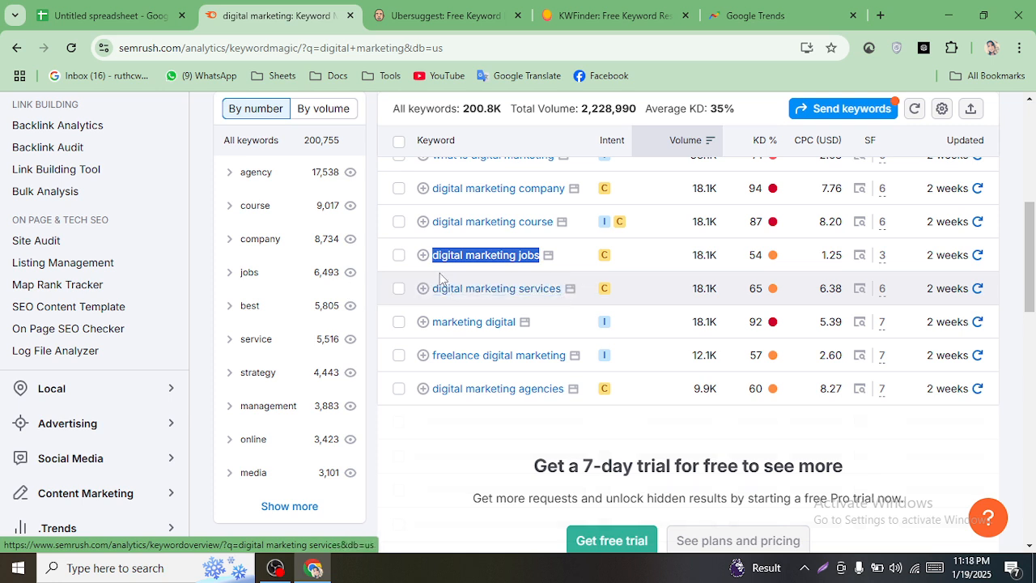
{"action": "left_click", "coordinate": [588, 295]}
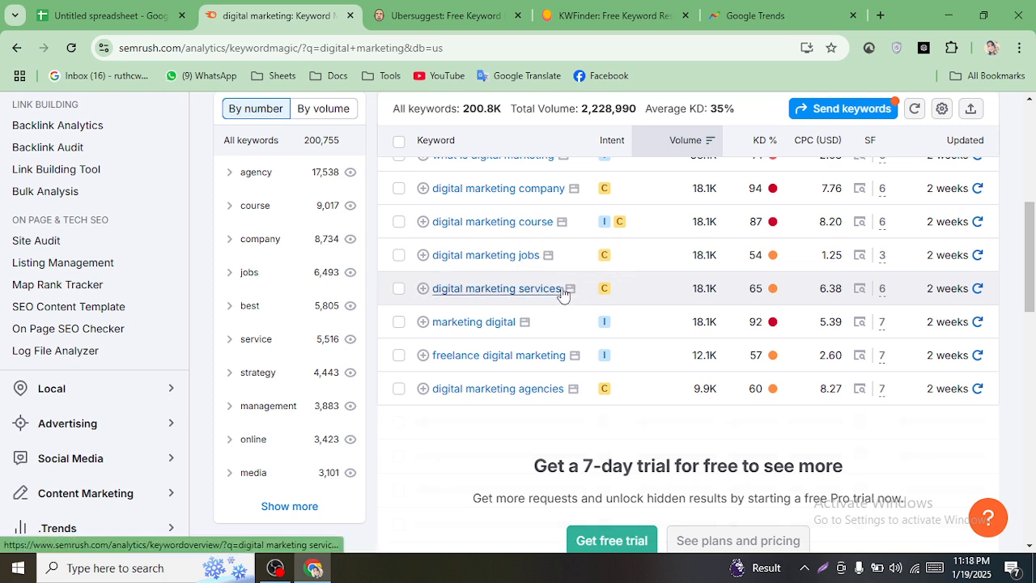
{"action": "left_click_drag", "start_coordinate": [562, 288], "coordinate": [441, 288]}
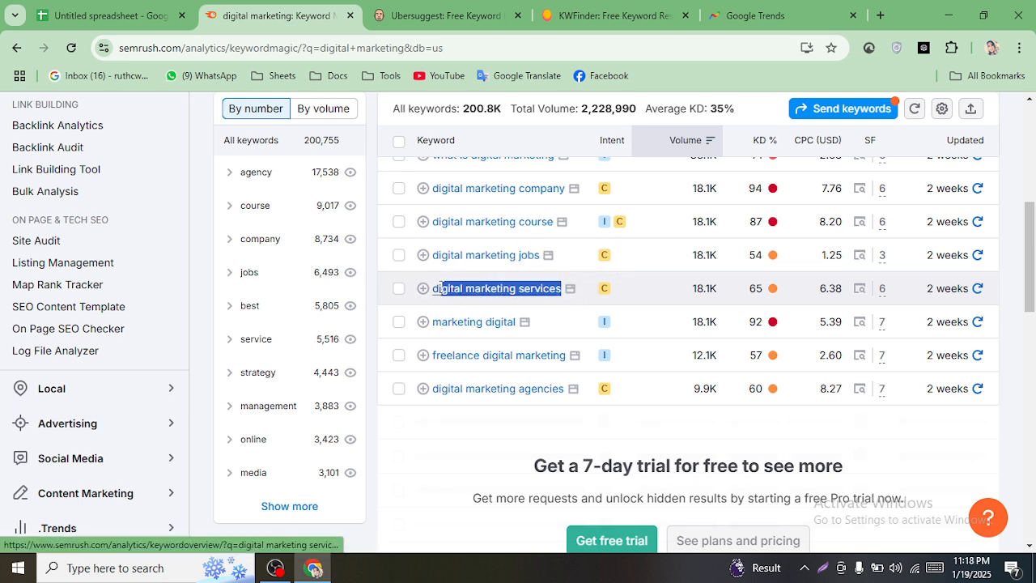
{"action": "right_click", "coordinate": [471, 293]}
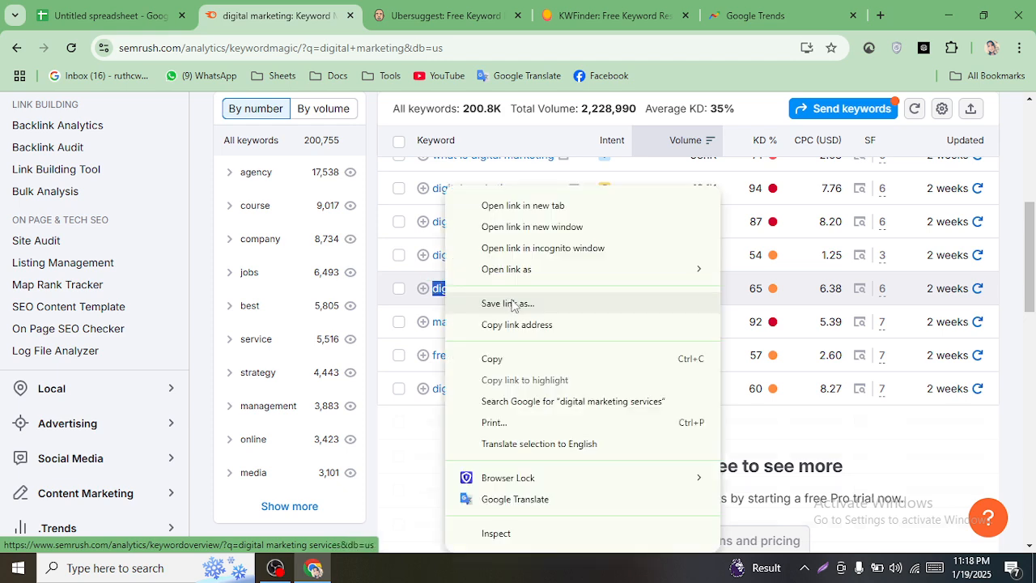
{"action": "left_click", "coordinate": [513, 359]}
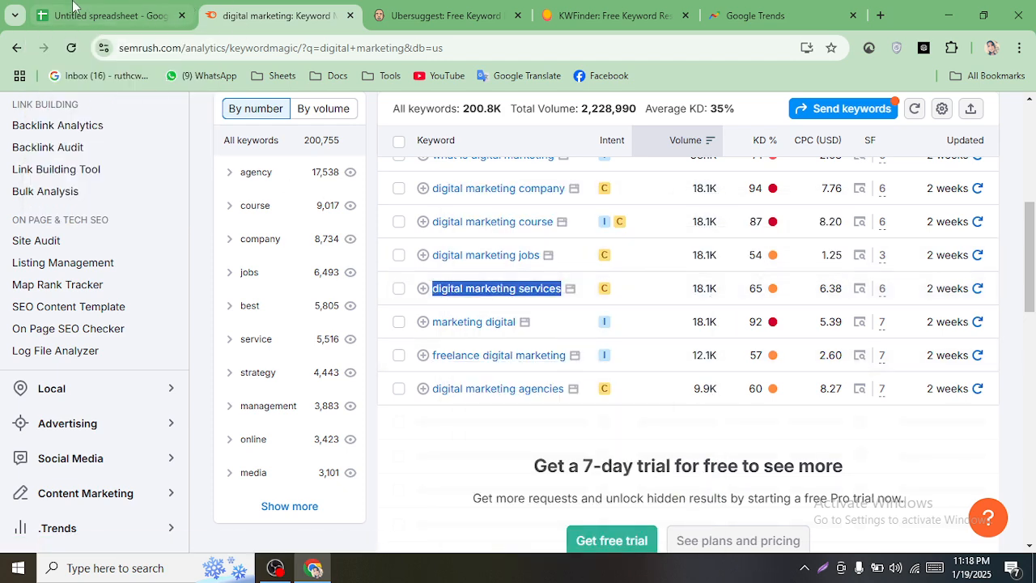
{"action": "left_click", "coordinate": [113, 16]}
- Paste 'digital marketing services' into A13 as plain text, without the link
{"action": "left_click", "coordinate": [173, 445]}
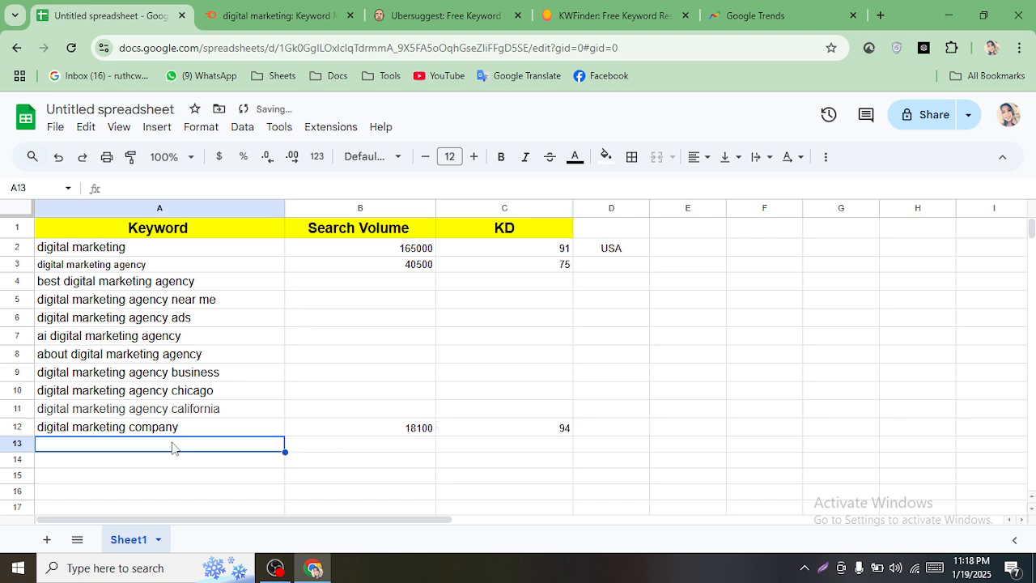
{"action": "right_click", "coordinate": [174, 445]}
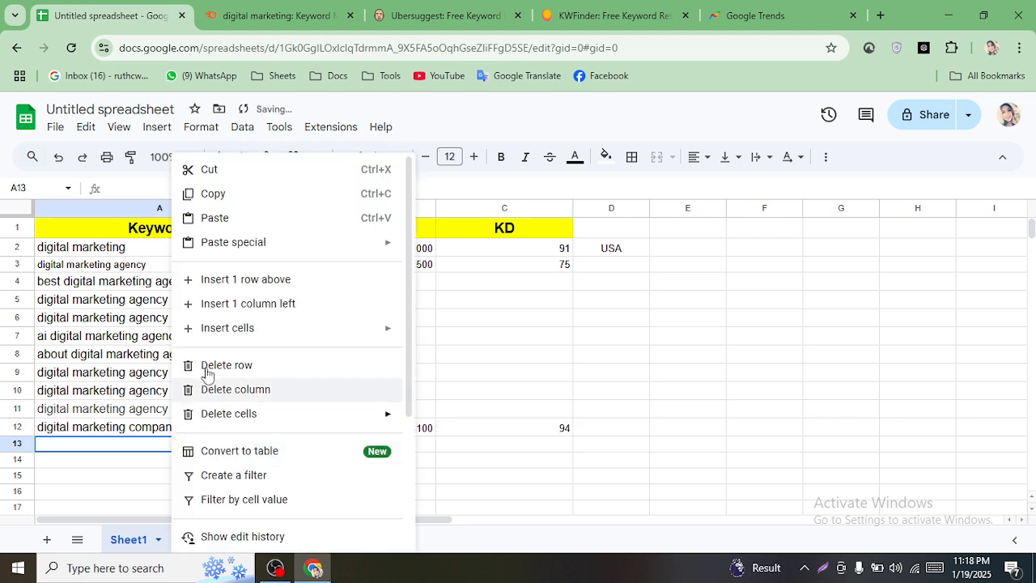
{"action": "left_click", "coordinate": [212, 216]}
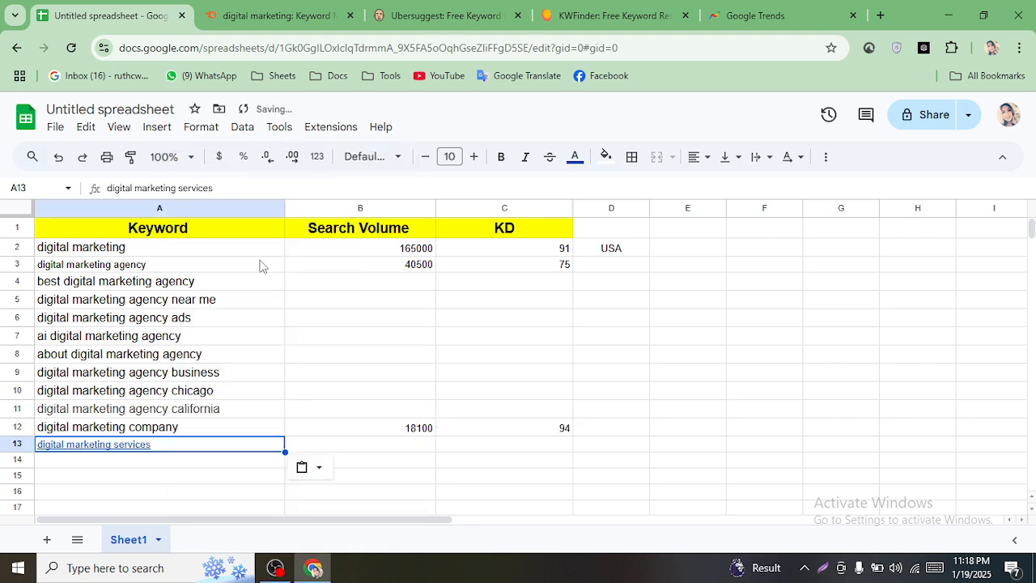
{"action": "left_click", "coordinate": [215, 449]}
{"action": "key", "text": "Delete"}
{"action": "double_click", "coordinate": [215, 444]}
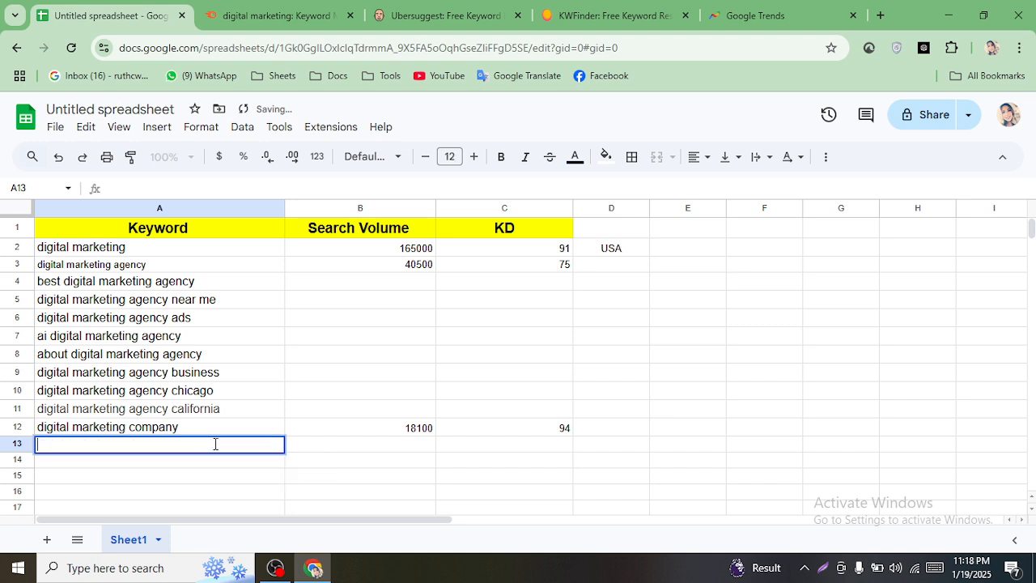
{"action": "key", "text": "ctrl+v"}
{"action": "left_click", "coordinate": [319, 473]}
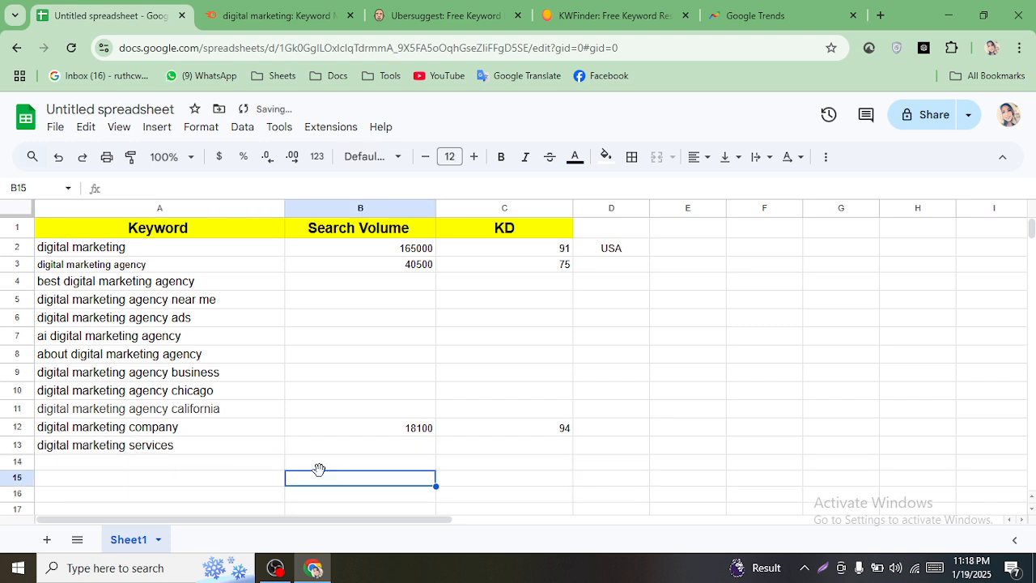
- Fill 18100 down from B12 into B13 and enter KD 65 in C13
{"action": "left_click", "coordinate": [427, 428]}
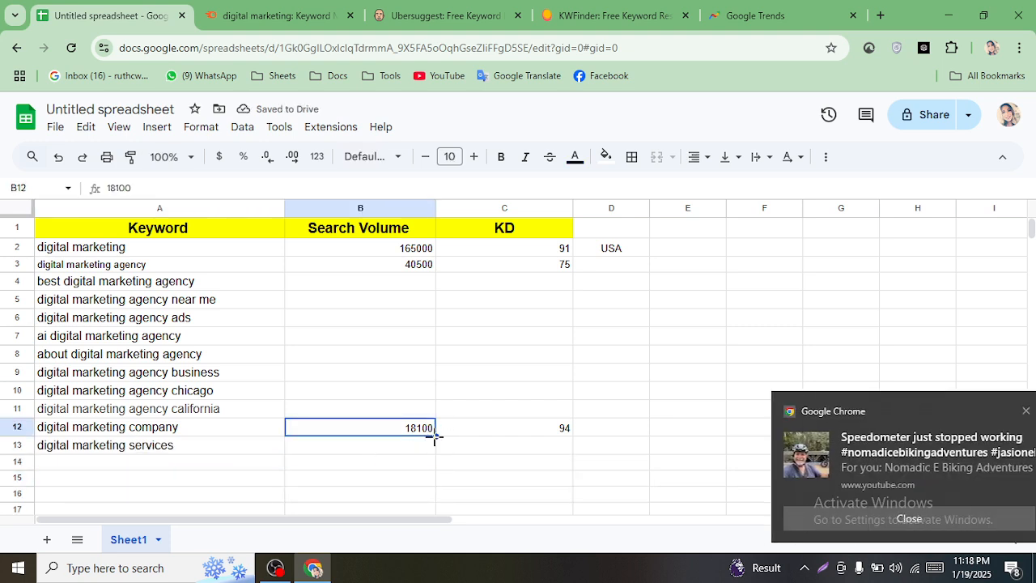
{"action": "left_click_drag", "start_coordinate": [435, 436], "coordinate": [435, 450]}
{"action": "left_click", "coordinate": [551, 429]}
{"action": "left_click", "coordinate": [555, 447]}
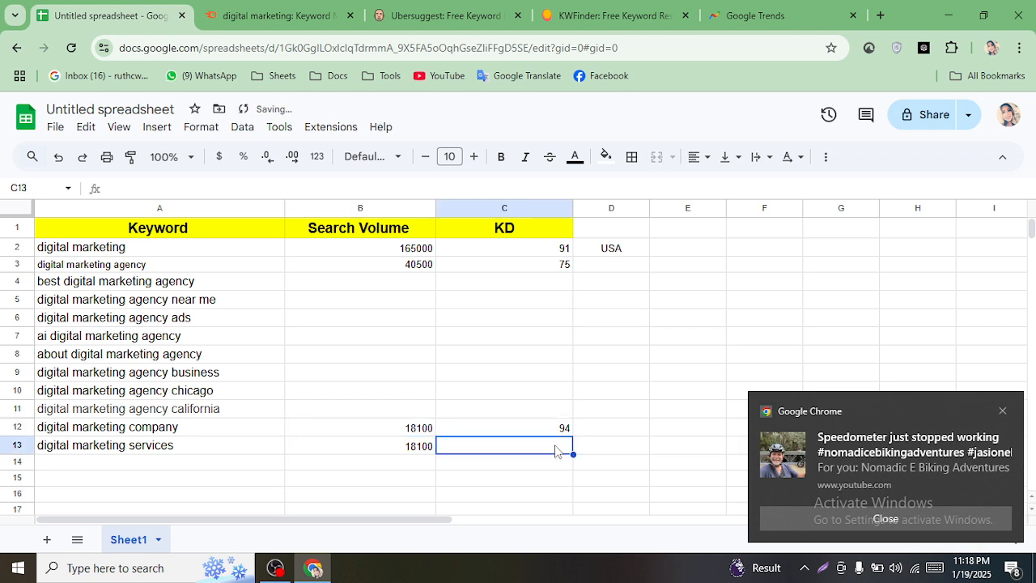
{"action": "double_click", "coordinate": [555, 447]}
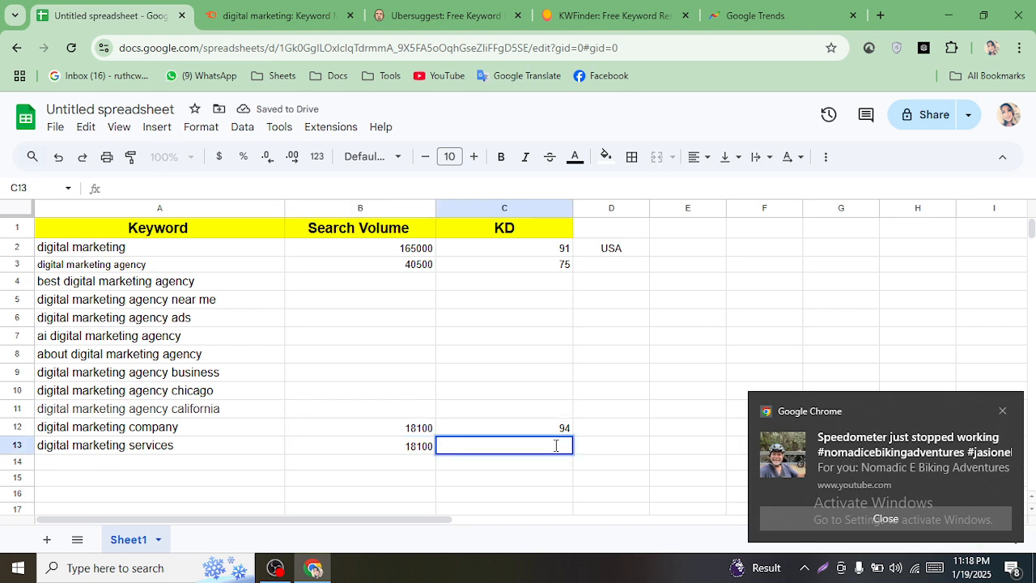
{"action": "type", "text": "65"}
{"action": "left_click", "coordinate": [628, 364]}
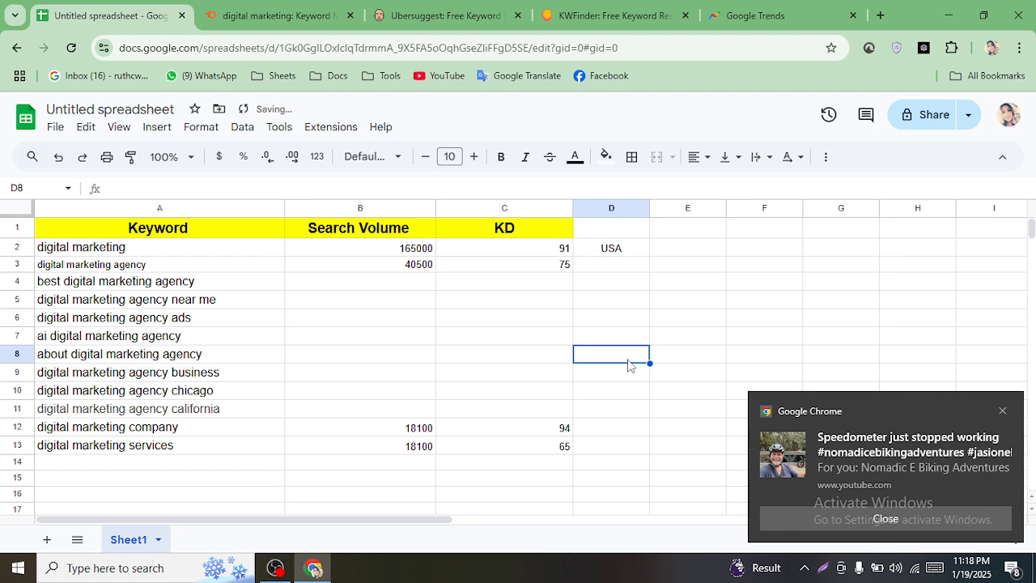
{"action": "left_click", "coordinate": [269, 12]}
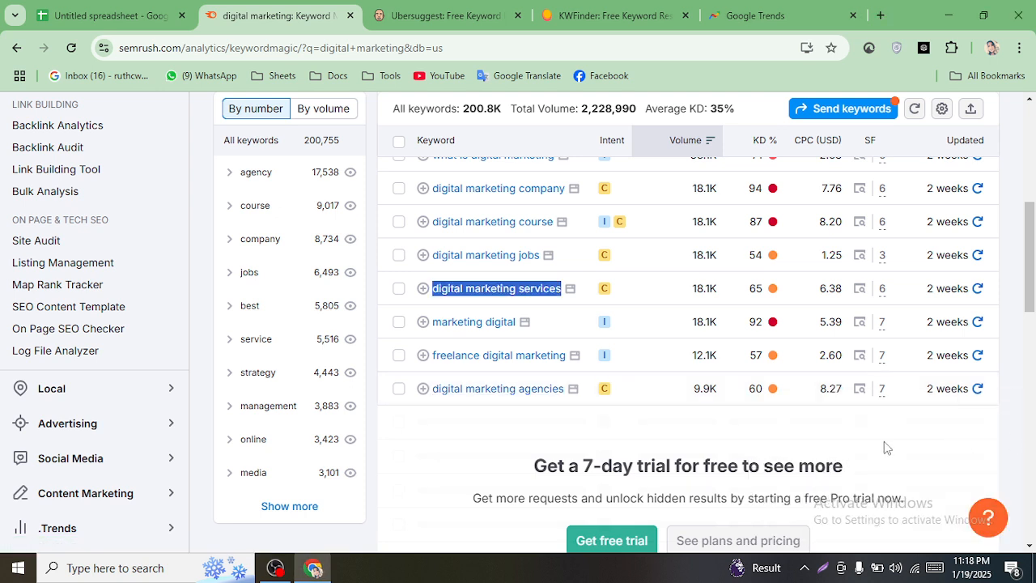
- Copy 'digital marketing agencies' from Semrush and paste it into A14
{"action": "left_click_drag", "start_coordinate": [431, 388], "coordinate": [557, 390]}
{"action": "right_click", "coordinate": [557, 391]}
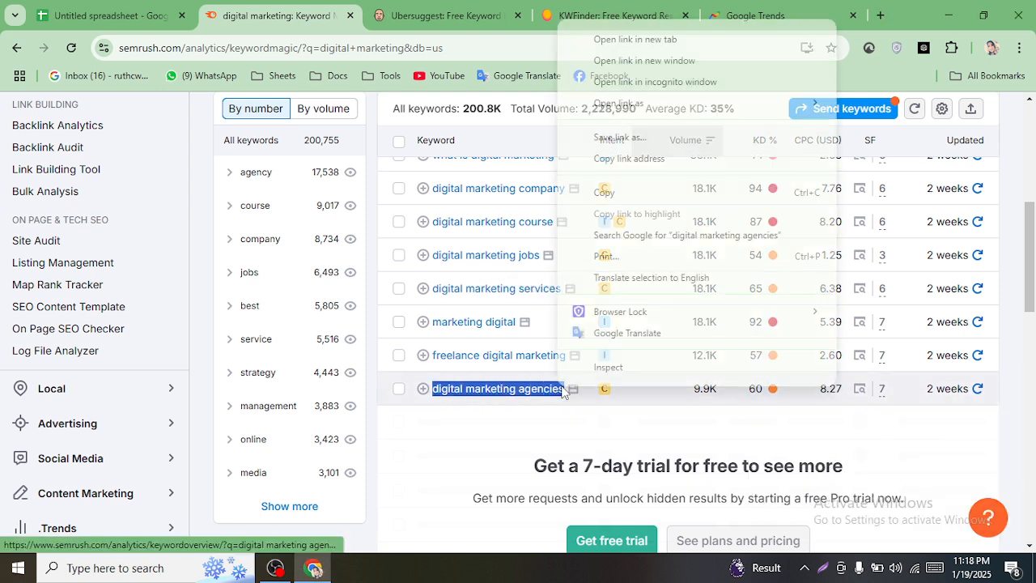
{"action": "left_click", "coordinate": [638, 194]}
{"action": "mouse_move", "coordinate": [760, 399]}
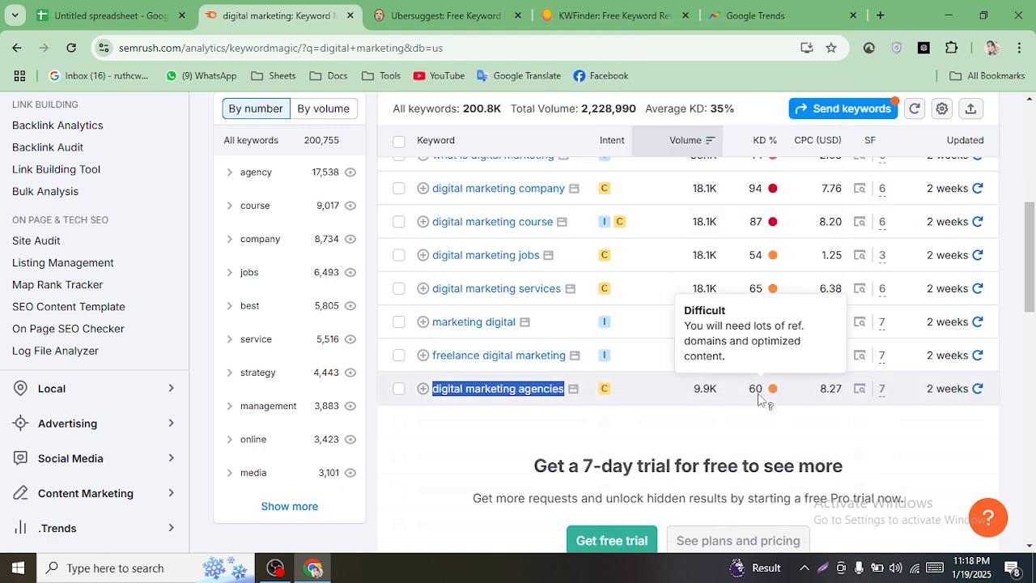
{"action": "left_click", "coordinate": [105, 15]}
{"action": "double_click", "coordinate": [212, 468]}
{"action": "right_click", "coordinate": [210, 463]}
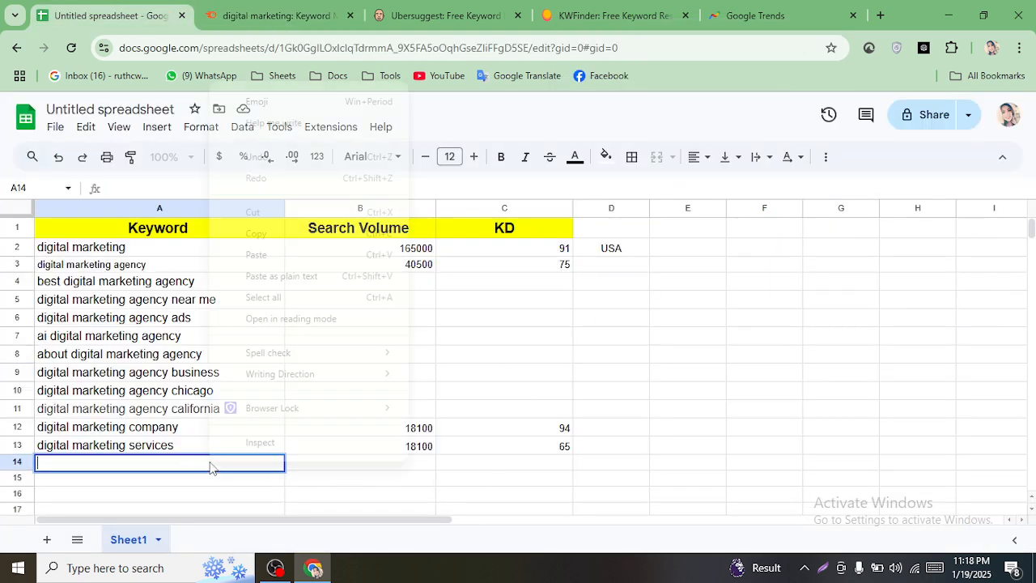
{"action": "left_click", "coordinate": [256, 255]}
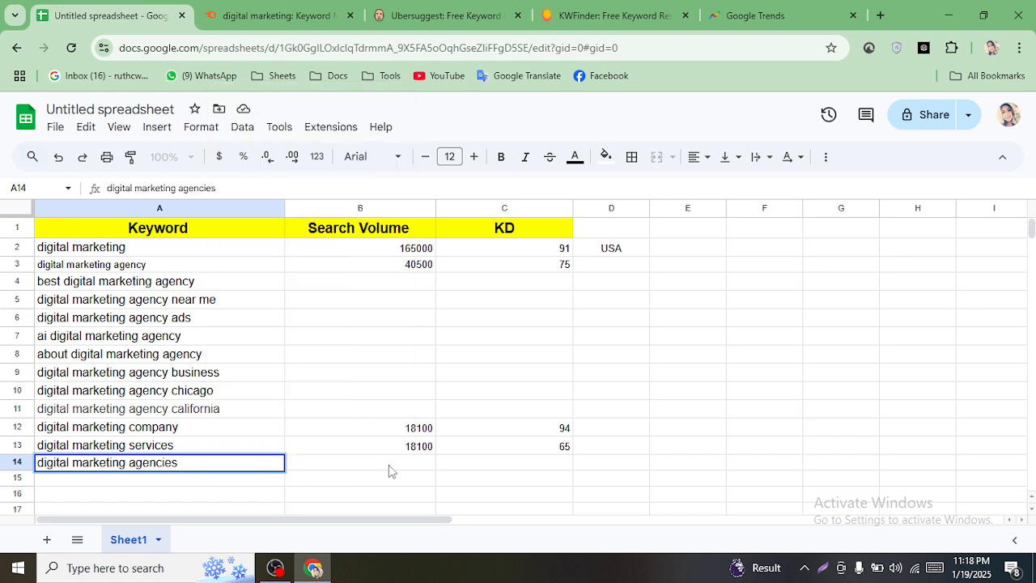
- Enter 9900 search volume in B14 and KD 60 in C14
{"action": "left_click", "coordinate": [390, 463]}
{"action": "type", "text": "9"}
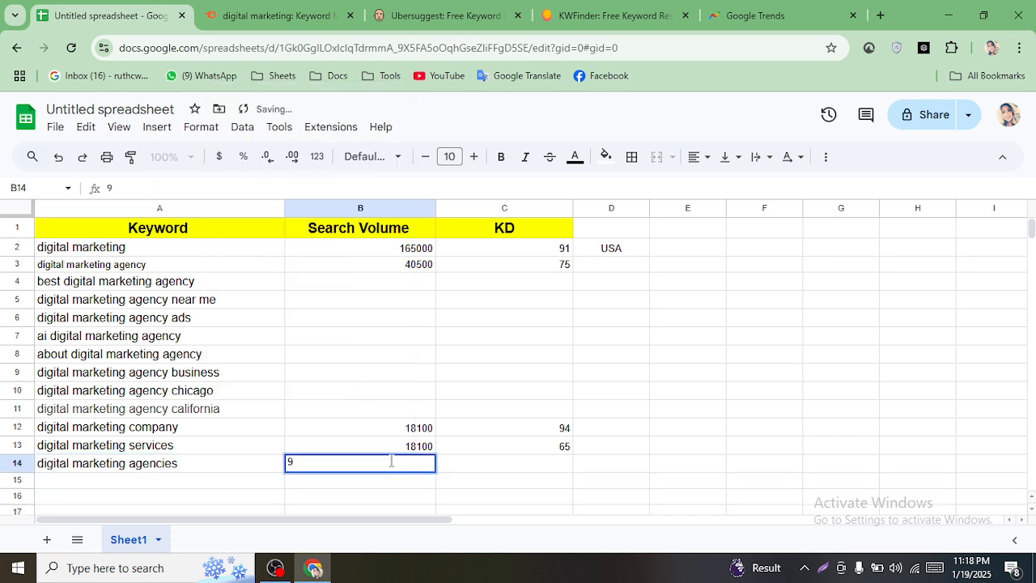
{"action": "type", "text": "901"}
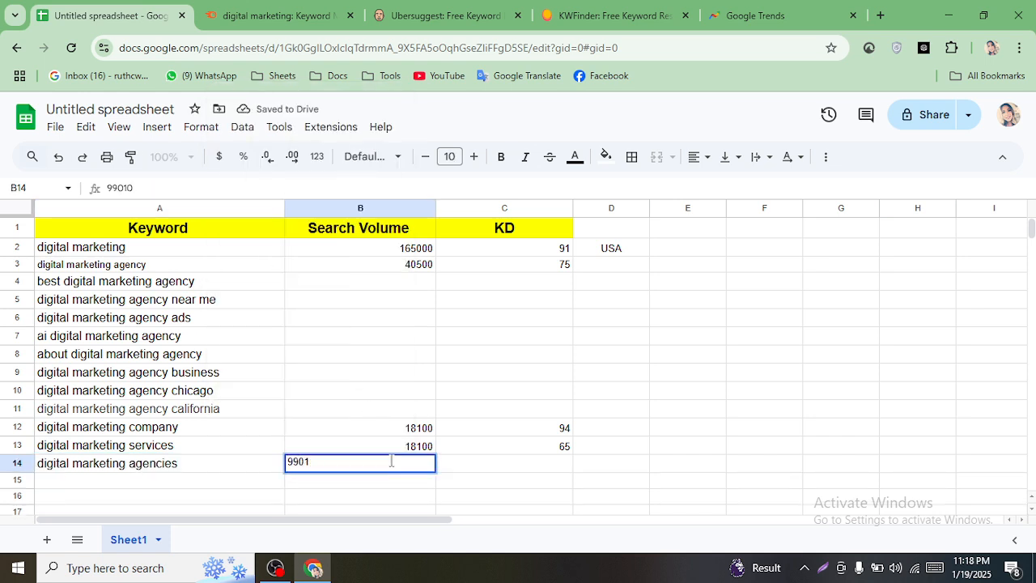
{"action": "key", "text": "BackSpace"}
{"action": "key", "text": "BackSpace"}
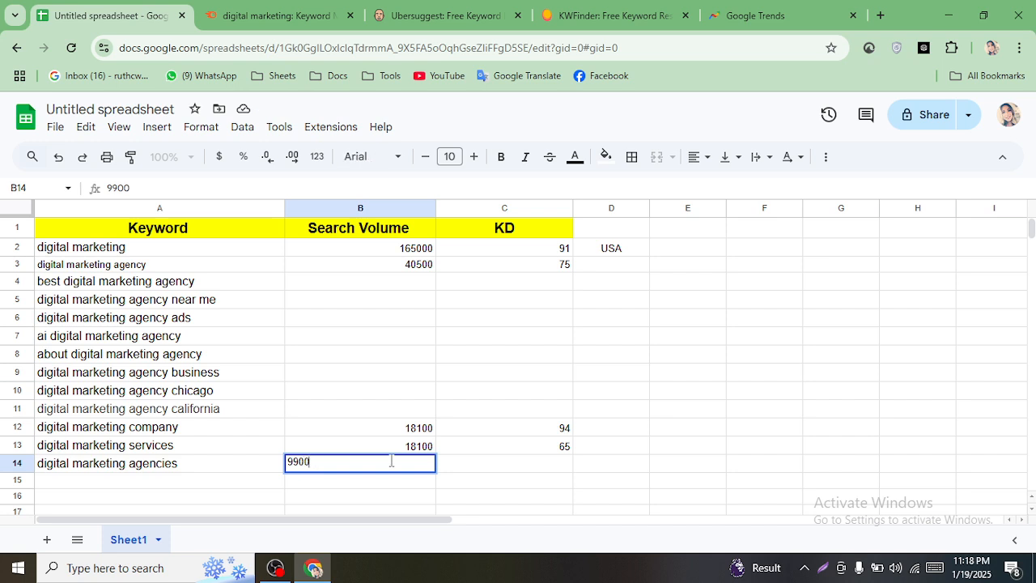
{"action": "left_click", "coordinate": [501, 485]}
{"action": "left_click", "coordinate": [510, 466]}
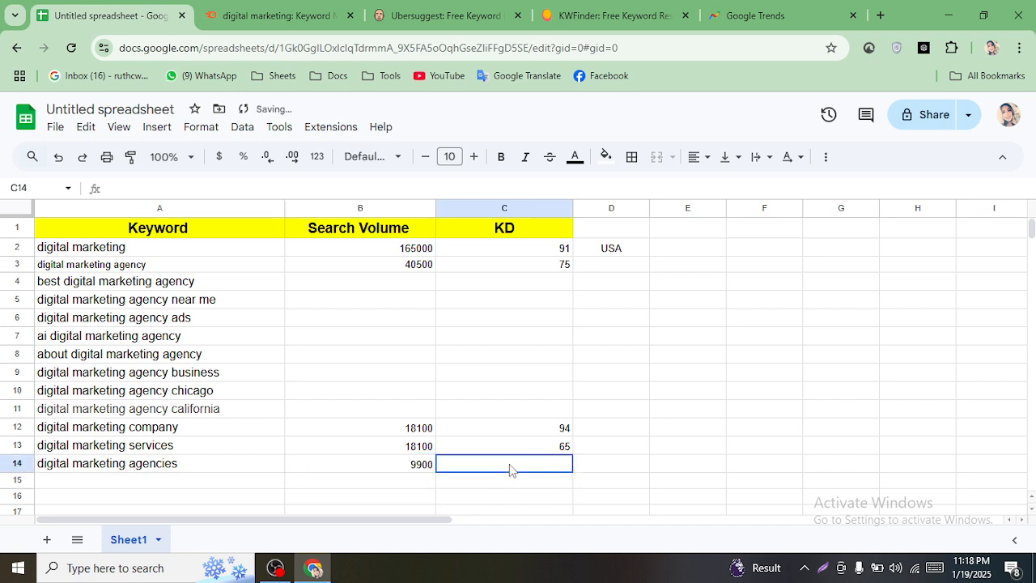
{"action": "type", "text": "60"}
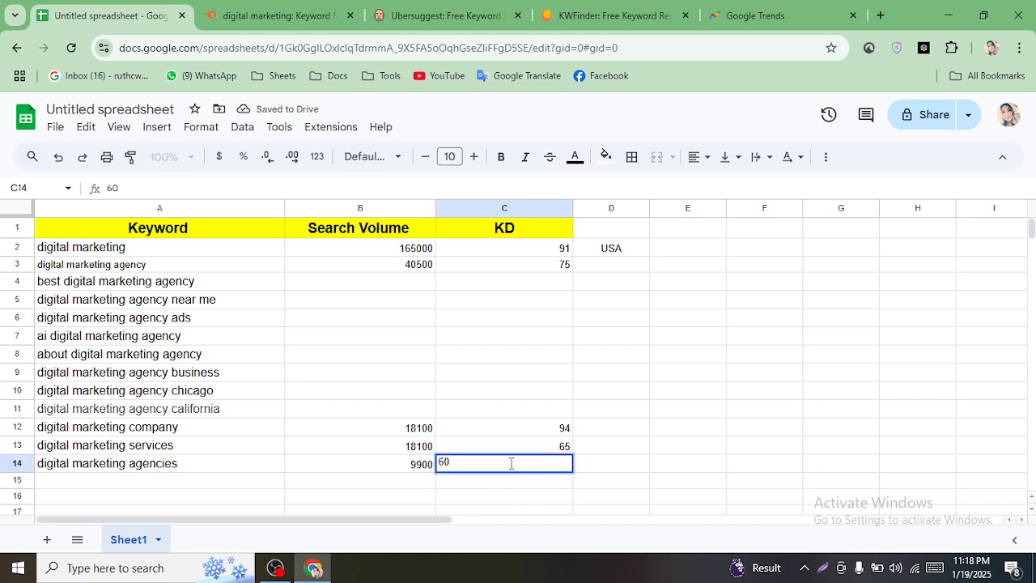
{"action": "left_click", "coordinate": [645, 413]}
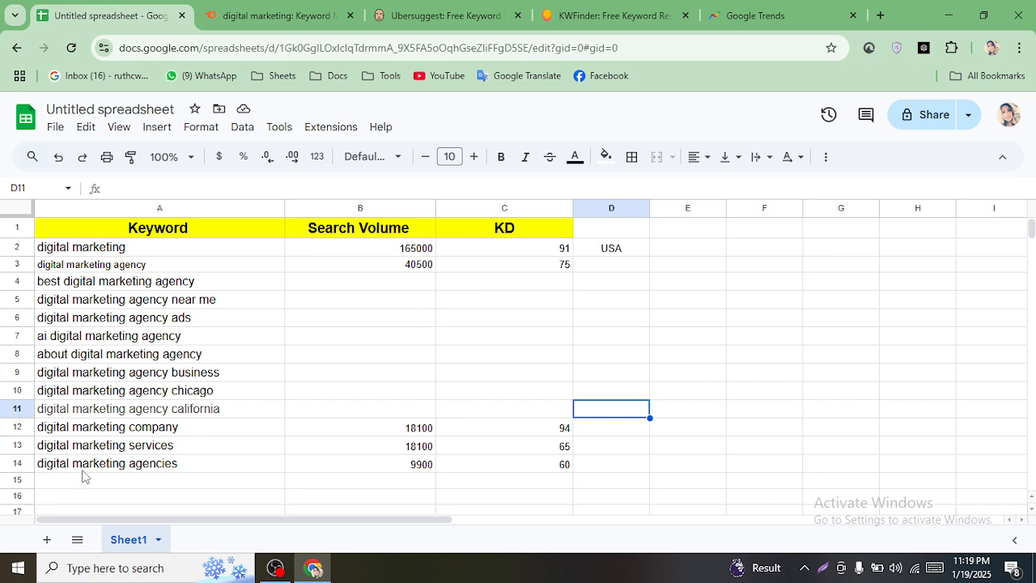
- Copy 'best digital marketing agency' from A4 and search it in Semrush Keyword Magic
{"action": "left_click", "coordinate": [189, 283]}
{"action": "right_click", "coordinate": [190, 283]}
{"action": "left_click", "coordinate": [266, 196]}
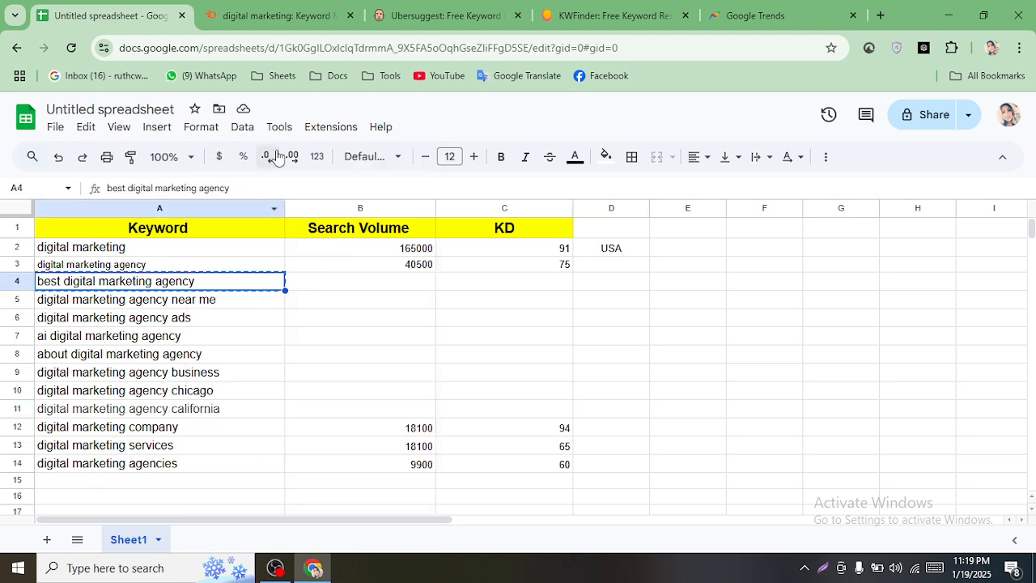
{"action": "left_click", "coordinate": [271, 15]}
{"action": "scroll", "coordinate": [501, 214], "scroll_direction": "up", "scroll_amount": 10}
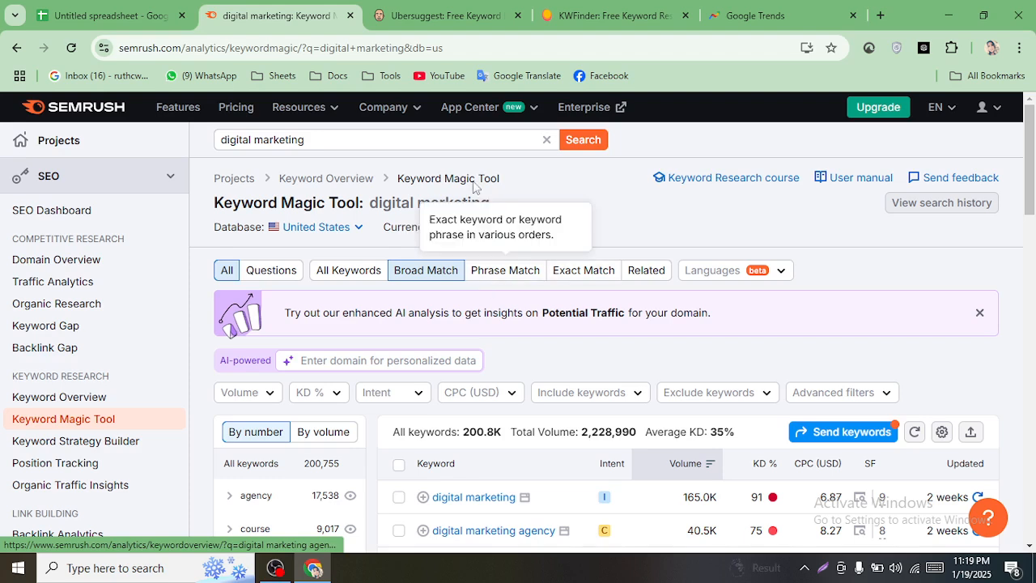
{"action": "double_click", "coordinate": [412, 141]}
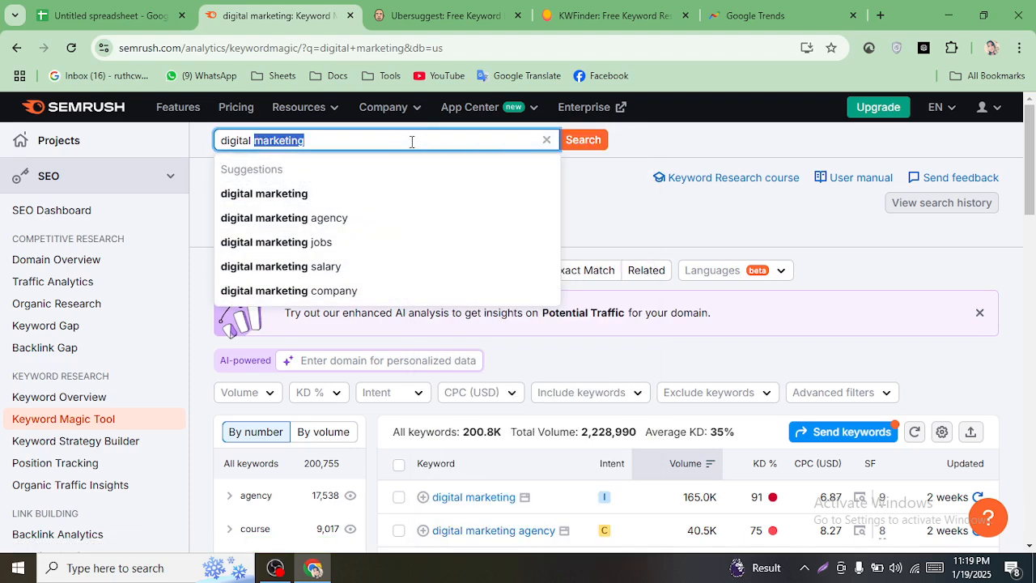
{"action": "triple_click", "coordinate": [412, 142]}
{"action": "right_click", "coordinate": [411, 141]}
{"action": "left_click", "coordinate": [457, 229]}
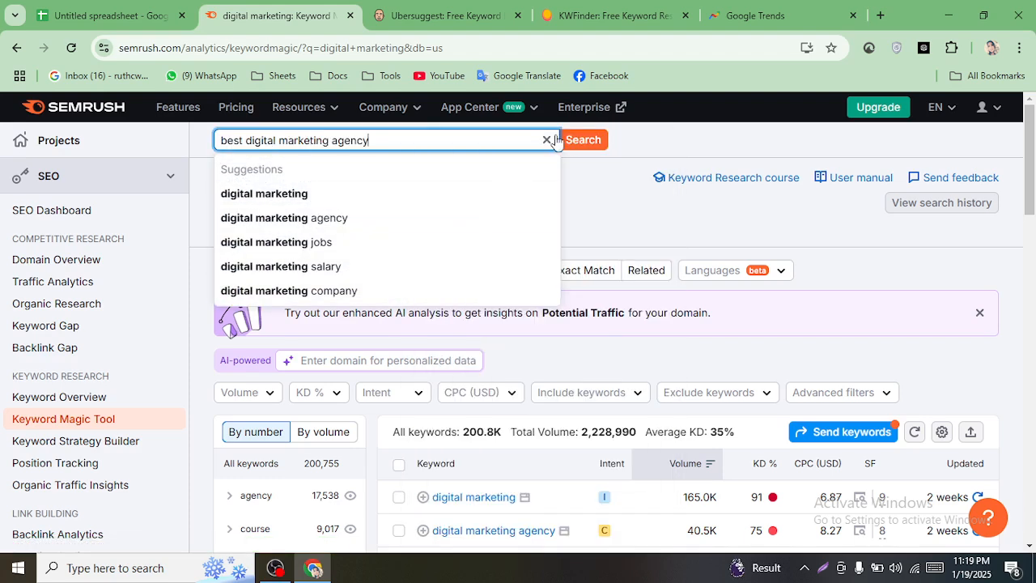
{"action": "left_click", "coordinate": [577, 140]}
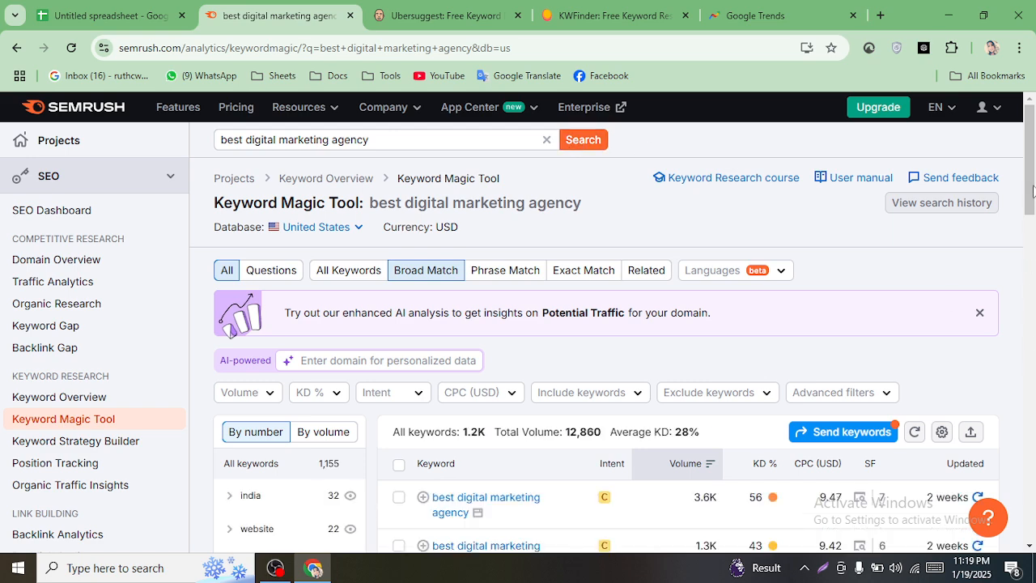
- Read its 3.6K volume and KD 56, then return to the spreadsheet
{"action": "left_click_drag", "start_coordinate": [1033, 191], "coordinate": [1033, 222]}
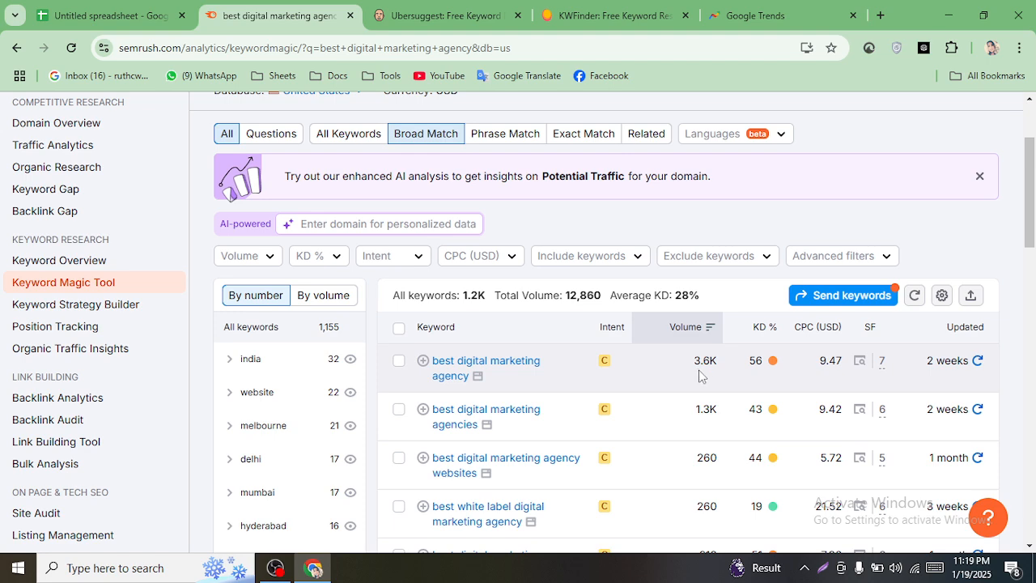
{"action": "scroll", "coordinate": [418, 324], "scroll_direction": "up", "scroll_amount": 2}
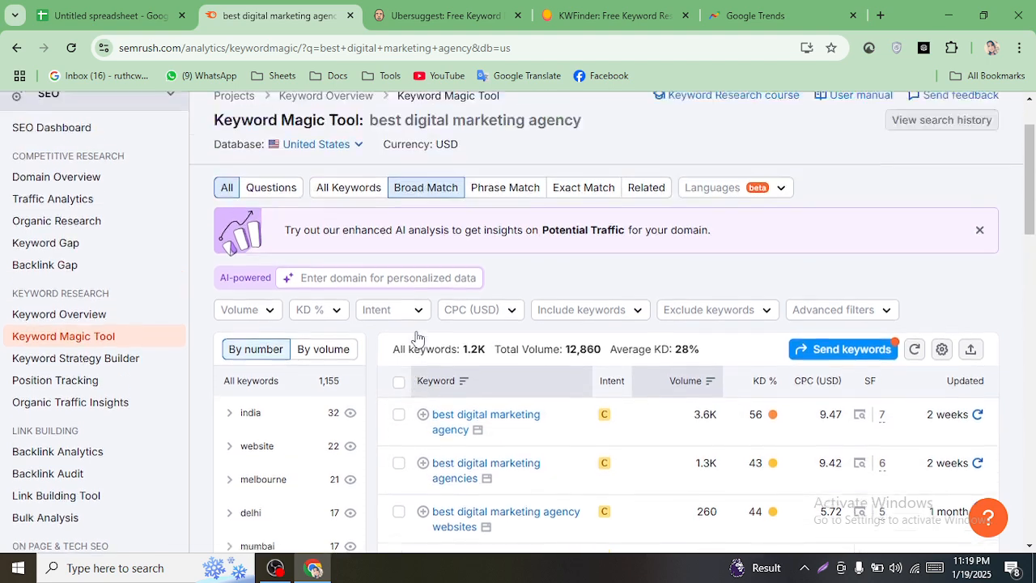
{"action": "scroll", "coordinate": [515, 417], "scroll_direction": "down", "scroll_amount": 1}
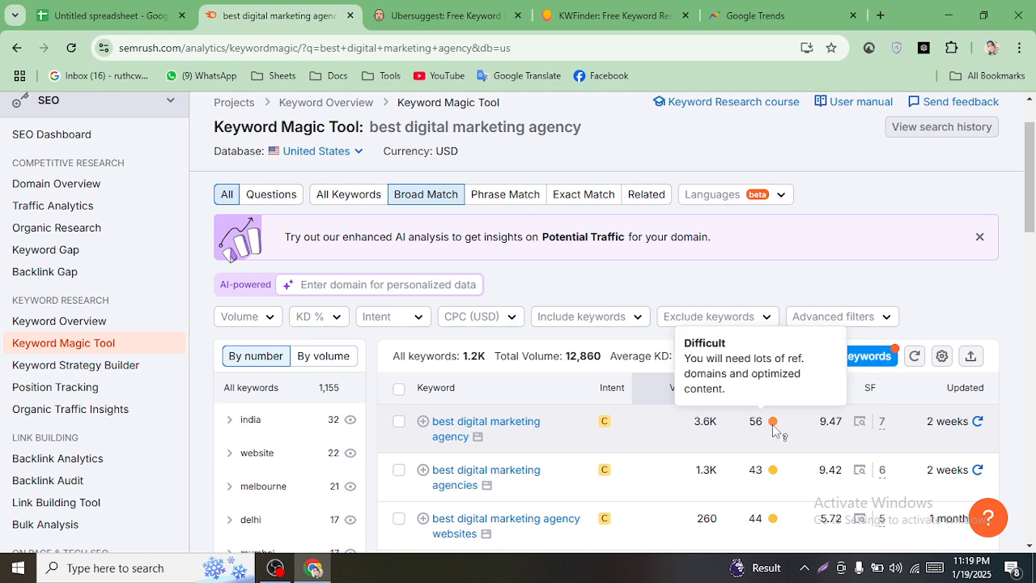
{"action": "left_click", "coordinate": [133, 7]}
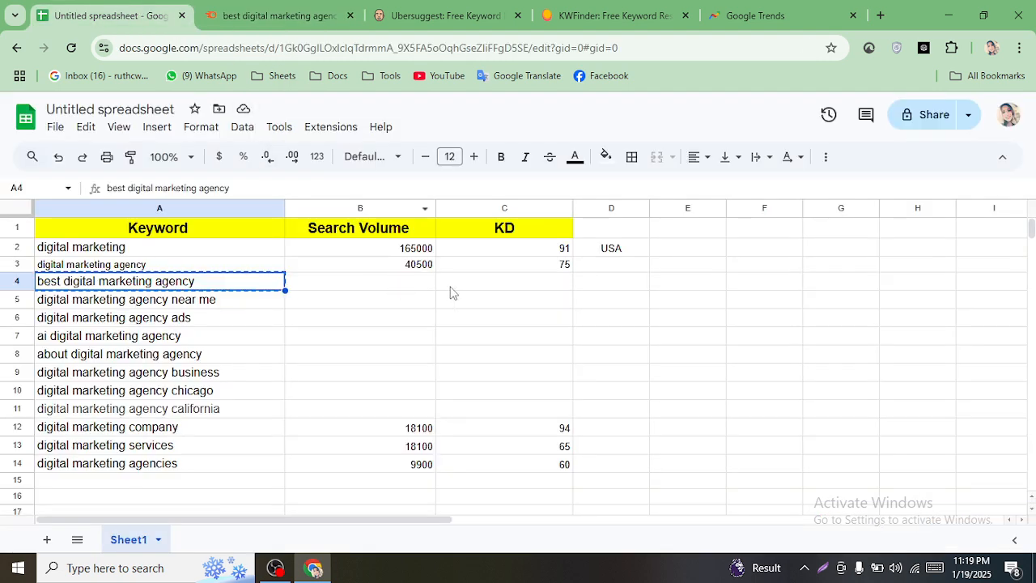
- Enter search volume 3600 in B4 and KD 56 in C4
{"action": "left_click", "coordinate": [402, 290]}
{"action": "type", "text": "36"}
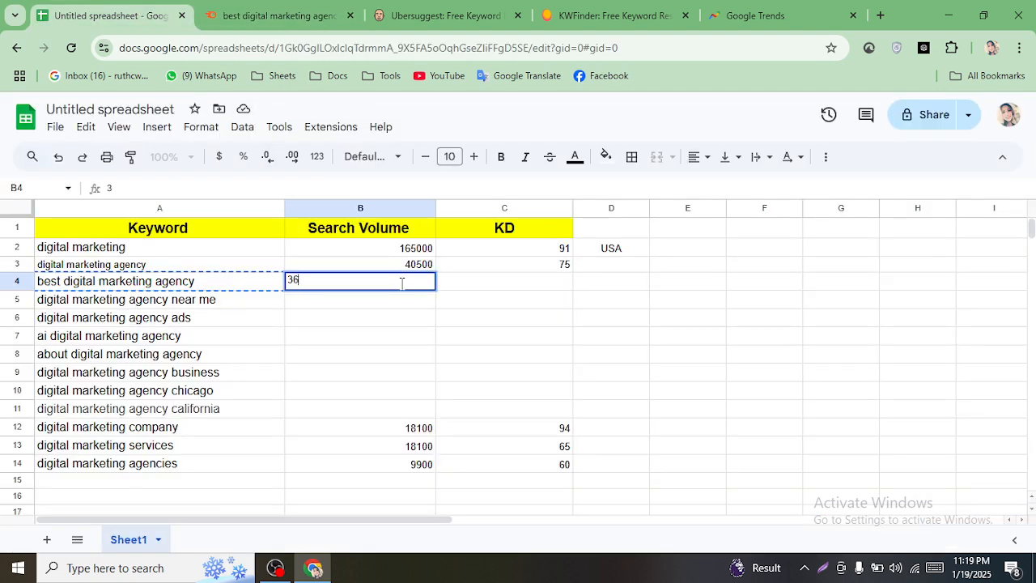
{"action": "type", "text": "00"}
{"action": "left_click", "coordinate": [541, 284]}
{"action": "type", "text": "56"}
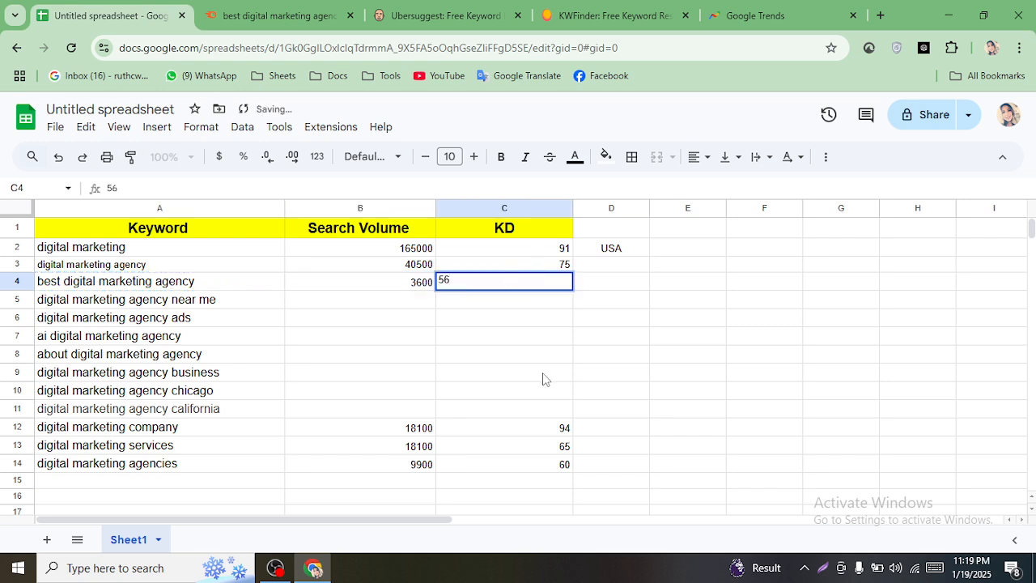
{"action": "left_click", "coordinate": [543, 378]}
- Copy the keyword 'best digital marketing agencies' from the Semrush results
{"action": "right_click", "coordinate": [183, 305]}
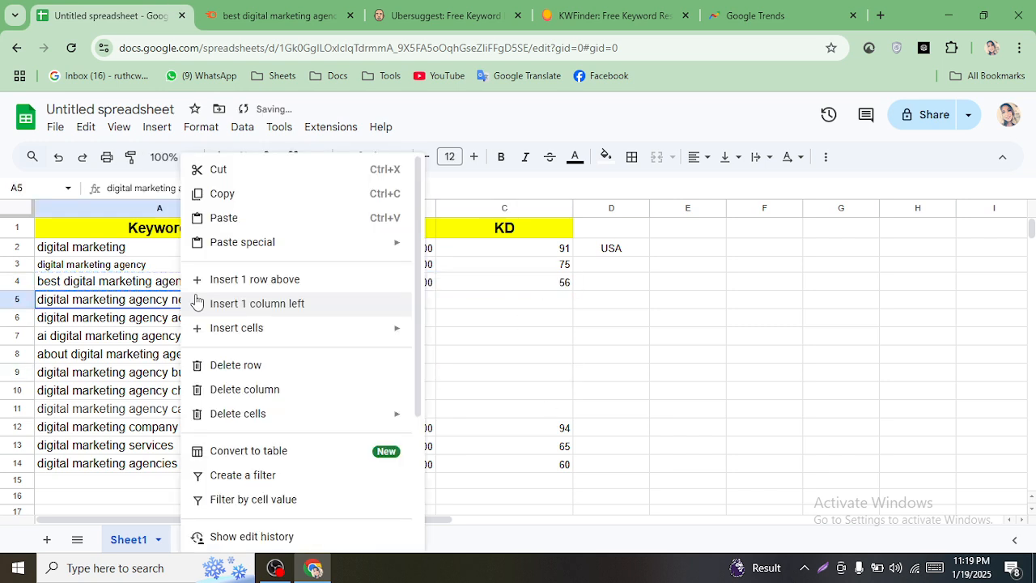
{"action": "left_click", "coordinate": [220, 193]}
{"action": "left_click", "coordinate": [245, 6]}
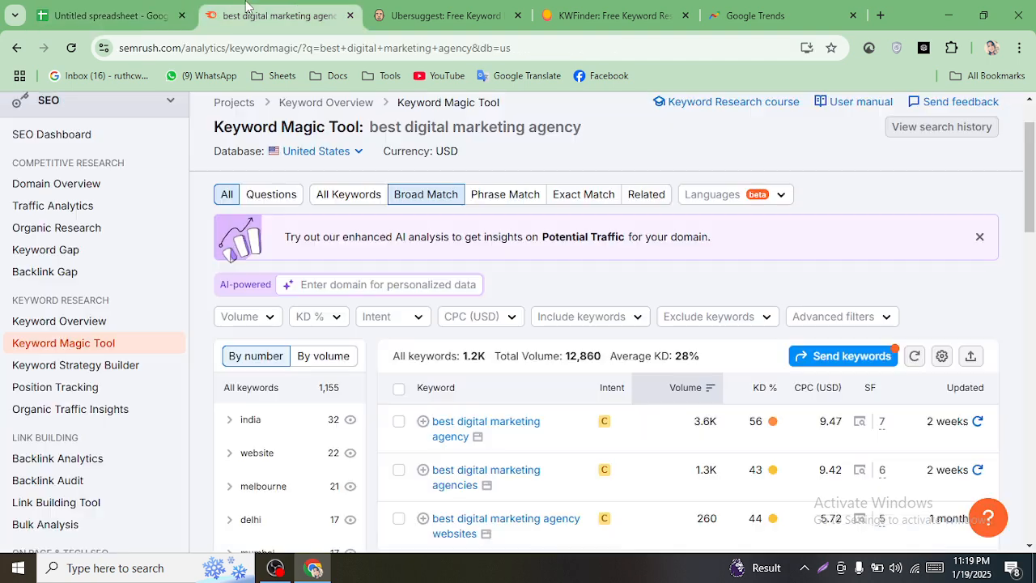
{"action": "scroll", "coordinate": [501, 285], "scroll_direction": "down", "scroll_amount": 3}
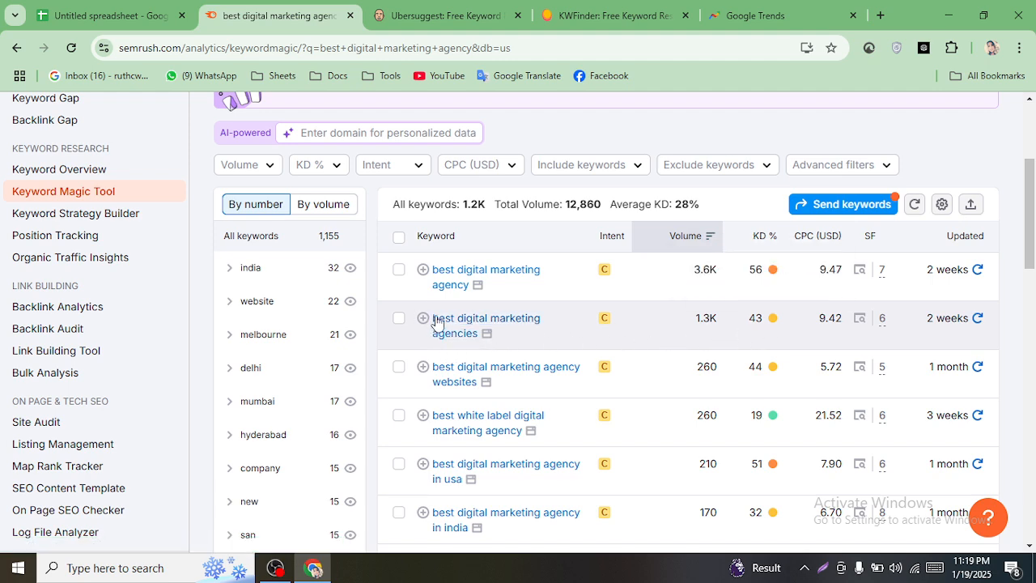
{"action": "left_click_drag", "start_coordinate": [437, 323], "coordinate": [485, 335]}
{"action": "scroll", "coordinate": [485, 338], "scroll_direction": "up", "scroll_amount": 1}
{"action": "right_click", "coordinate": [443, 401]}
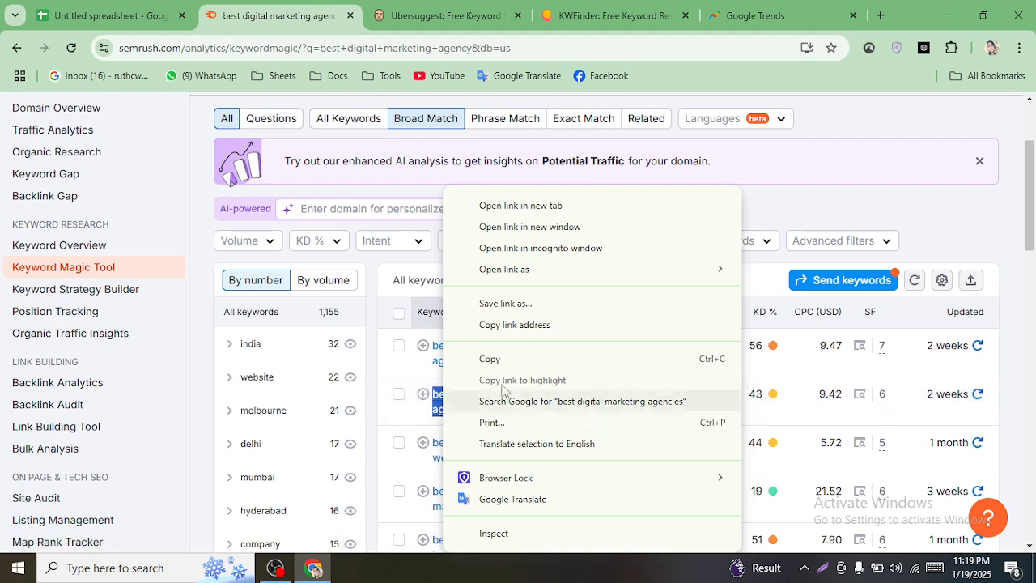
{"action": "left_click", "coordinate": [516, 362]}
{"action": "left_click", "coordinate": [145, 15]}
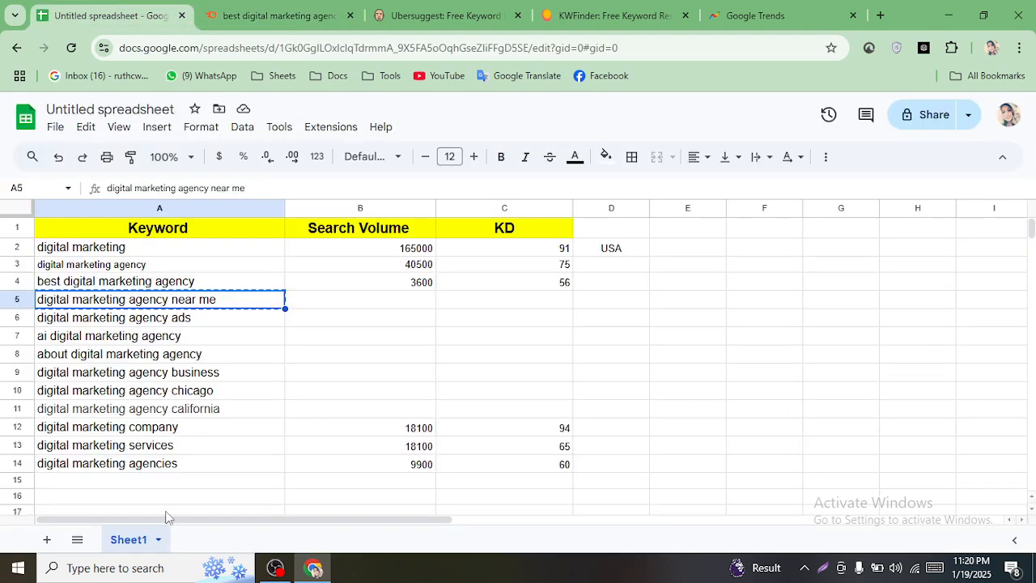
- Paste 'best digital marketing agencies' as plain text into A15
{"action": "left_click", "coordinate": [102, 483]}
{"action": "right_click", "coordinate": [102, 483]}
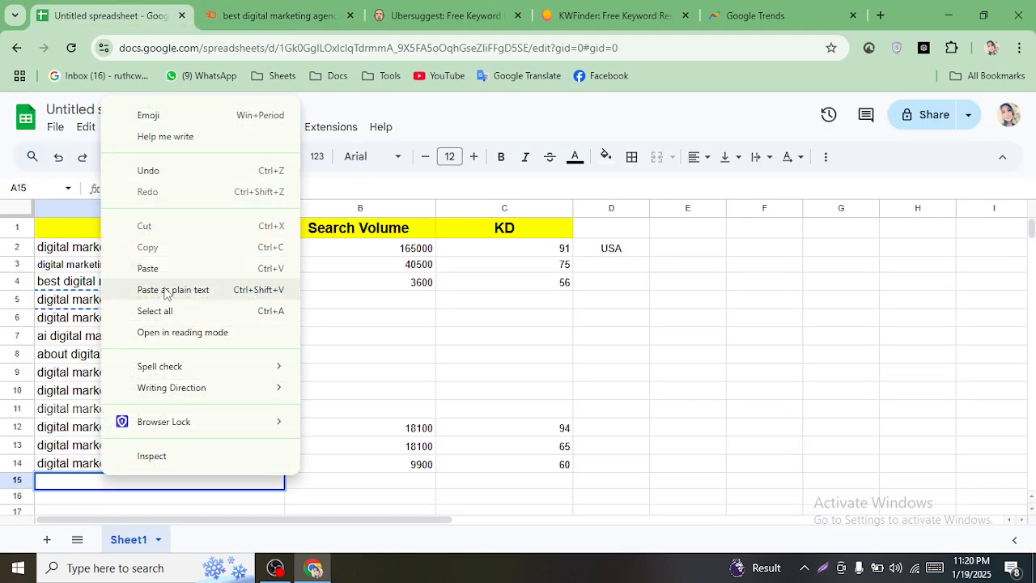
{"action": "left_click", "coordinate": [149, 285]}
{"action": "left_click", "coordinate": [295, 8]}
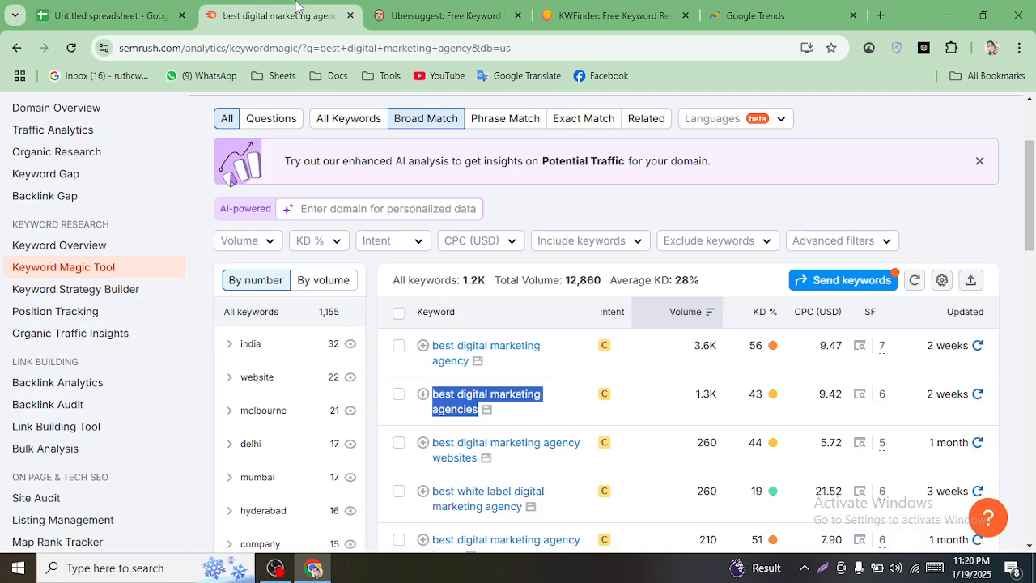
{"action": "left_click", "coordinate": [122, 15]}
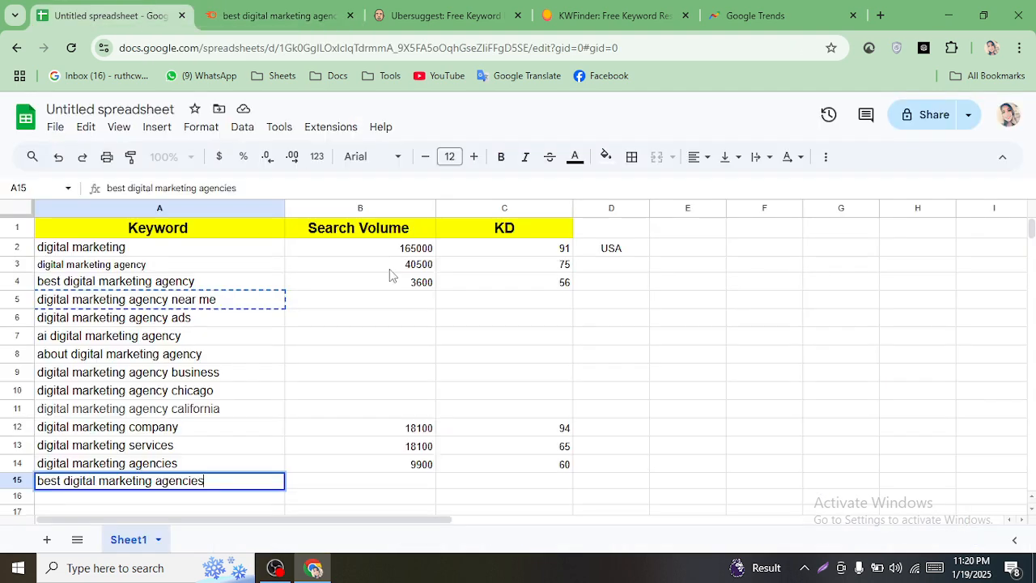
- Enter volume 1300 in B15 and KD 43 in C15
{"action": "left_click", "coordinate": [364, 486]}
{"action": "type", "text": "1300"}
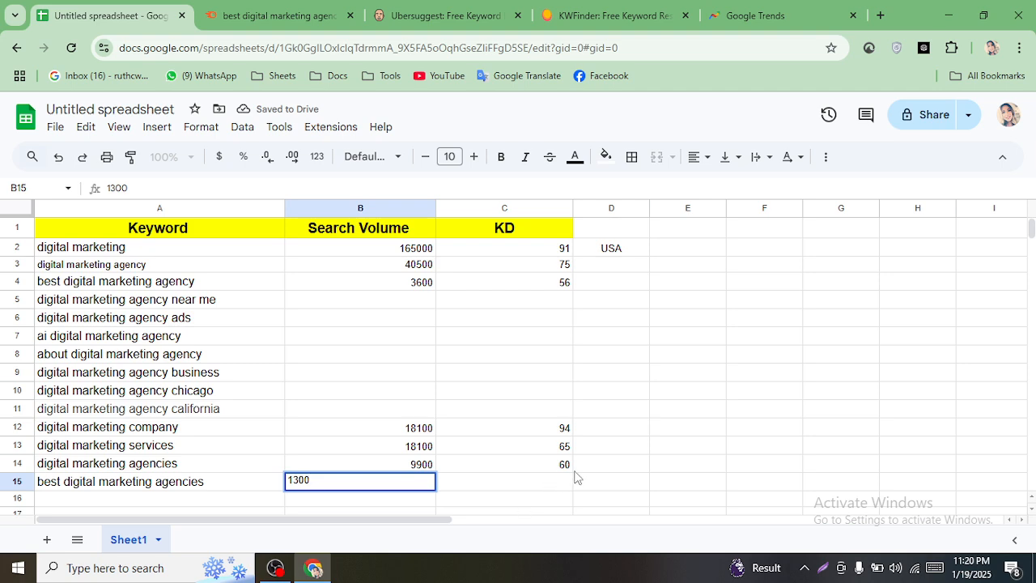
{"action": "left_click", "coordinate": [545, 486]}
{"action": "type", "text": "43"}
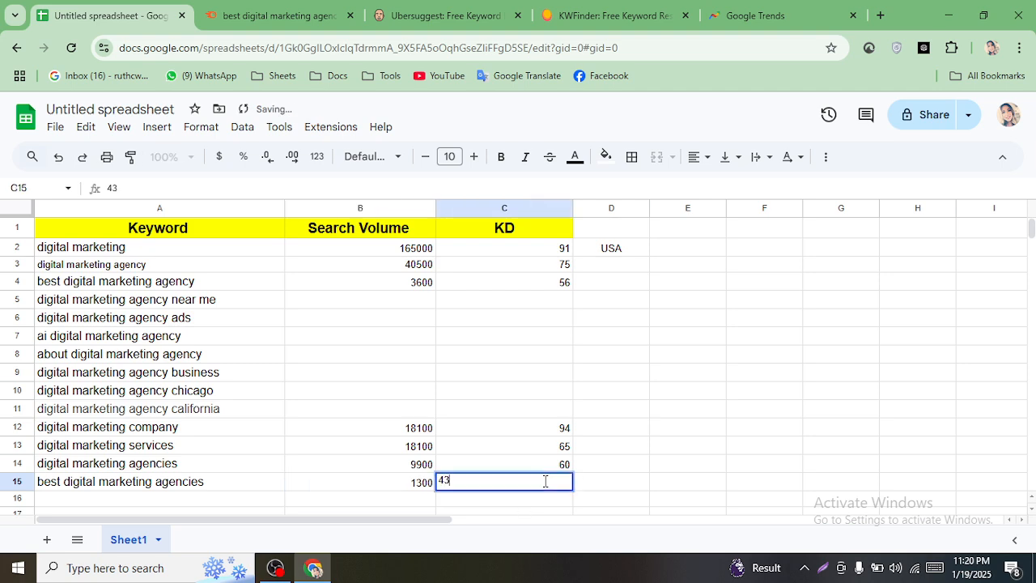
{"action": "left_click", "coordinate": [563, 343]}
{"action": "left_click", "coordinate": [279, 15]}
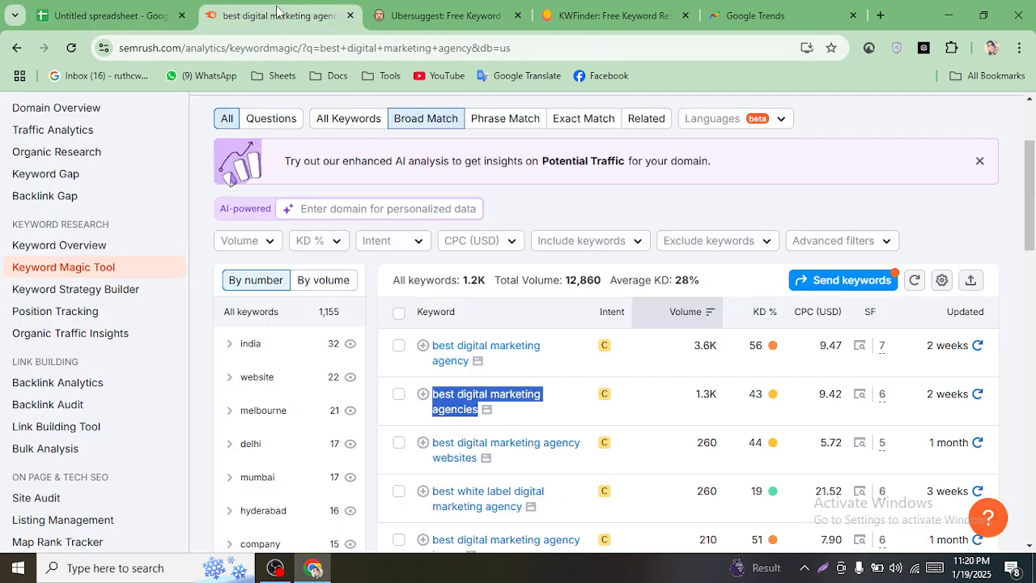
{"action": "scroll", "coordinate": [553, 413], "scroll_direction": "down", "scroll_amount": 1}
{"action": "scroll", "coordinate": [553, 413], "scroll_direction": "down", "scroll_amount": 1}
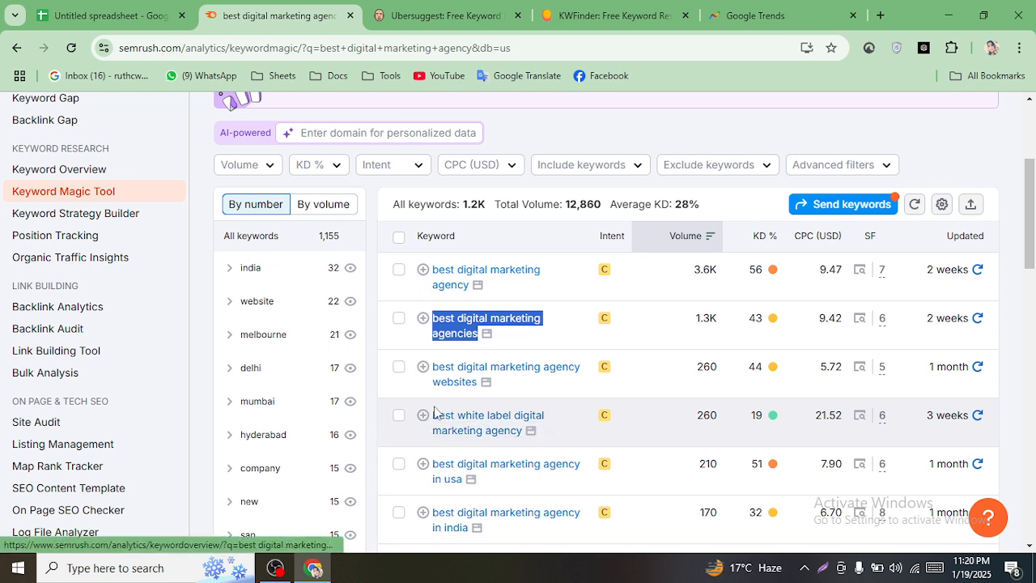
- Copy 'best white label digital marketing agency' from Semrush and paste it as plain text into A16
{"action": "left_click_drag", "start_coordinate": [435, 414], "coordinate": [530, 437]}
{"action": "scroll", "coordinate": [511, 429], "scroll_direction": "up", "scroll_amount": 1}
{"action": "right_click", "coordinate": [511, 427]}
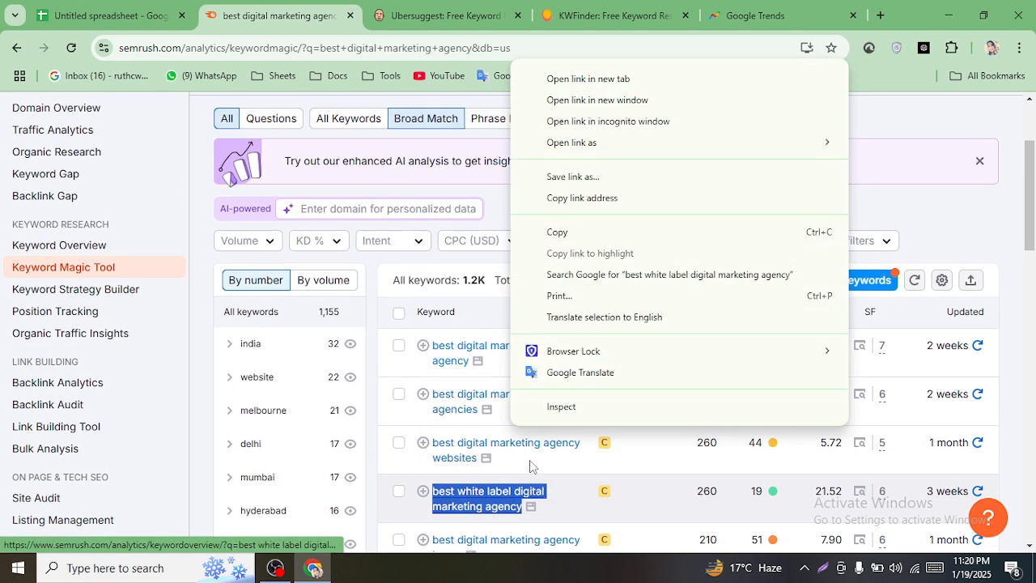
{"action": "left_click", "coordinate": [569, 234]}
{"action": "left_click", "coordinate": [158, 6]}
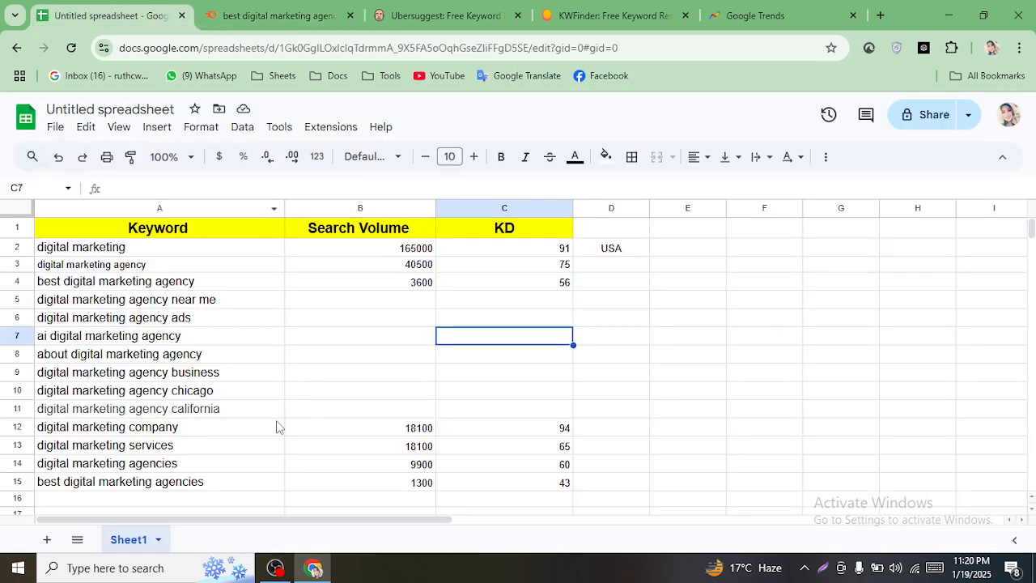
{"action": "left_click", "coordinate": [194, 497]}
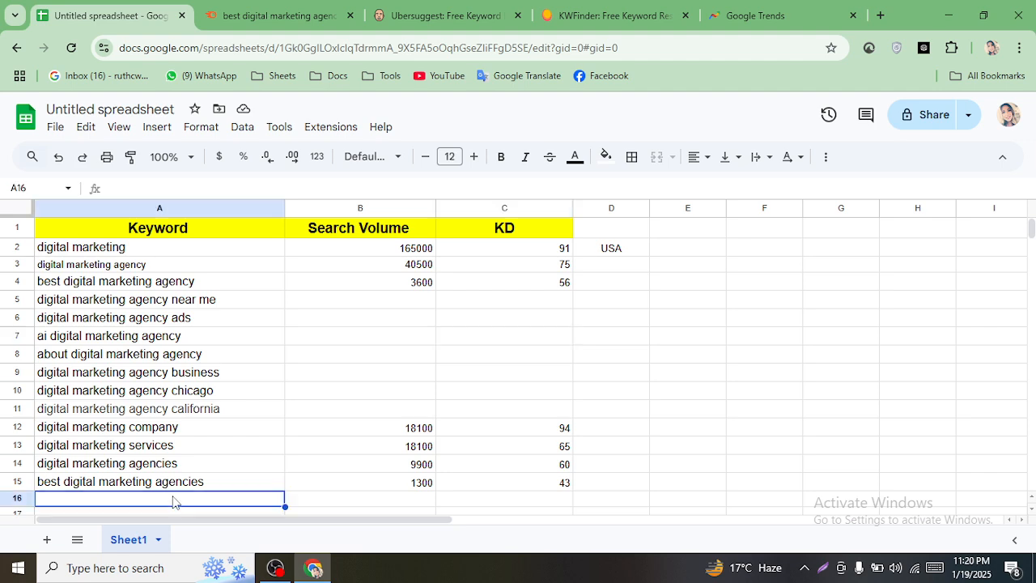
{"action": "right_click", "coordinate": [173, 498]}
{"action": "left_click", "coordinate": [232, 291]}
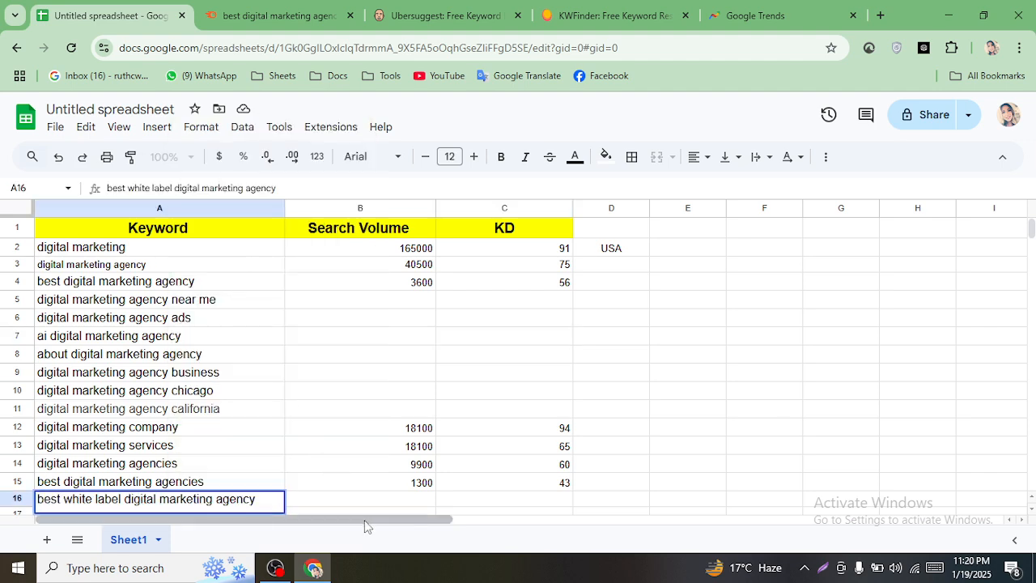
- Remove the extra line break after the keyword in A16
{"action": "left_click", "coordinate": [354, 491]}
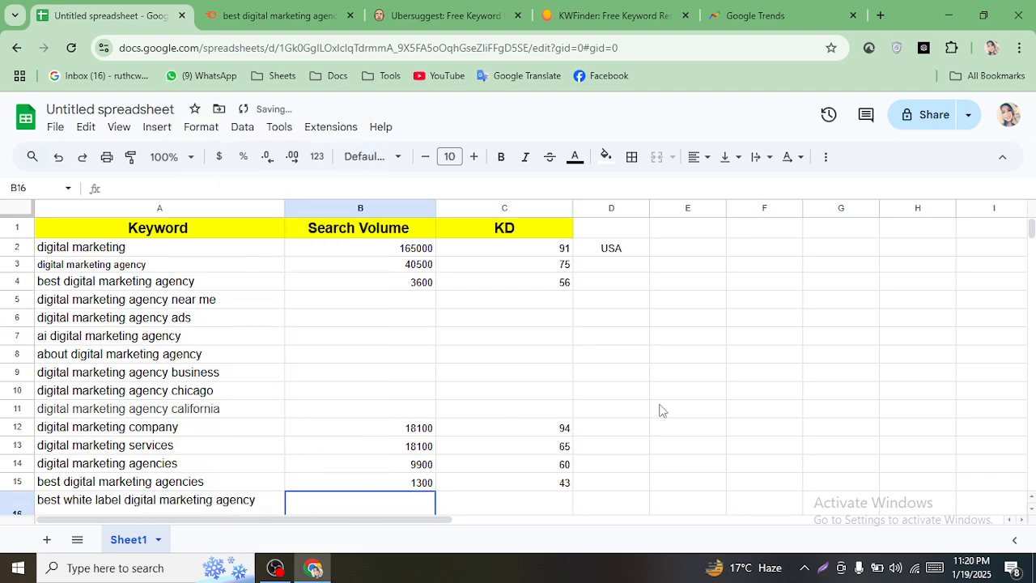
{"action": "mouse_move", "coordinate": [1029, 231]}
{"action": "left_mouse_down"}
{"action": "mouse_move", "coordinate": [1030, 243]}
{"action": "mouse_move", "coordinate": [1031, 232]}
{"action": "left_mouse_up"}
{"action": "scroll", "coordinate": [157, 446], "scroll_direction": "down", "scroll_amount": 3}
{"action": "double_click", "coordinate": [132, 389]}
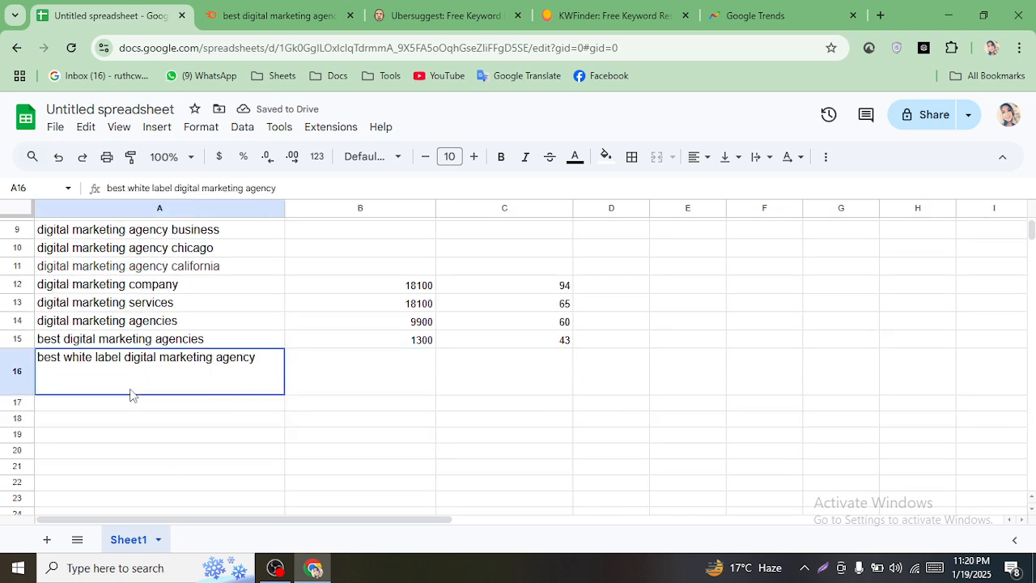
{"action": "key", "text": "BackSpace"}
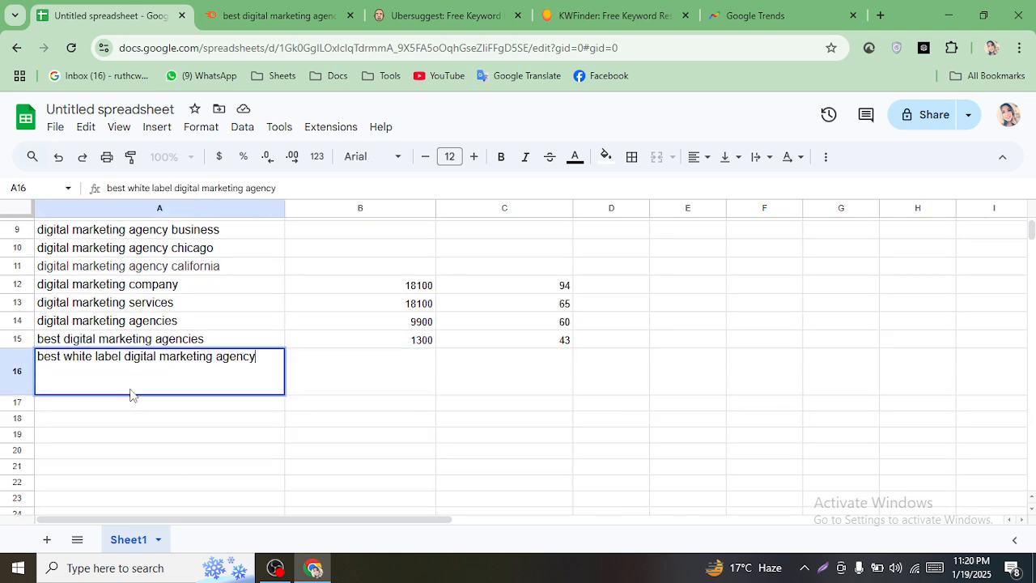
{"action": "left_click", "coordinate": [401, 438]}
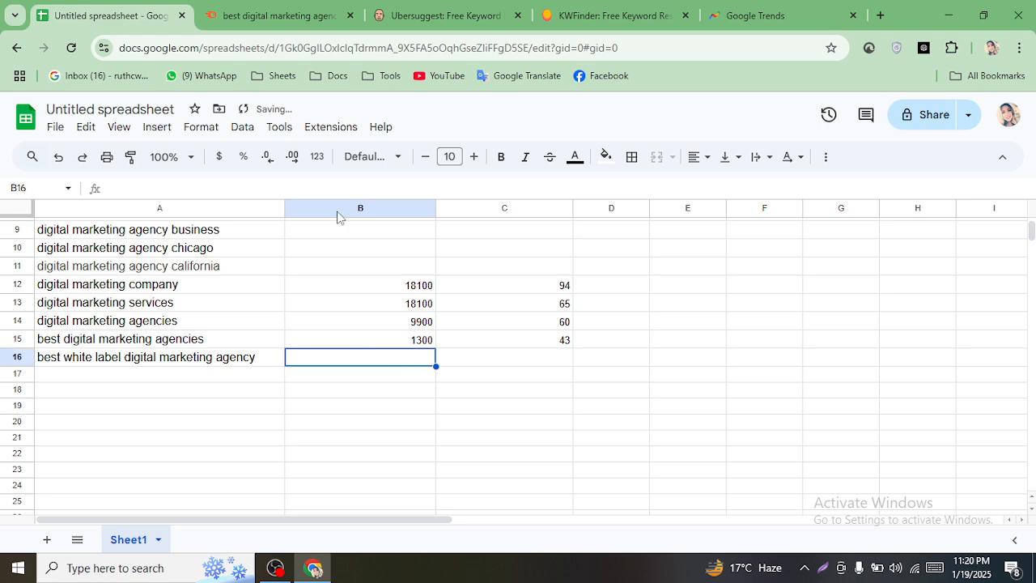
- Enter volume 260 in B16 and KD 19 in C16
{"action": "left_click", "coordinate": [271, 12]}
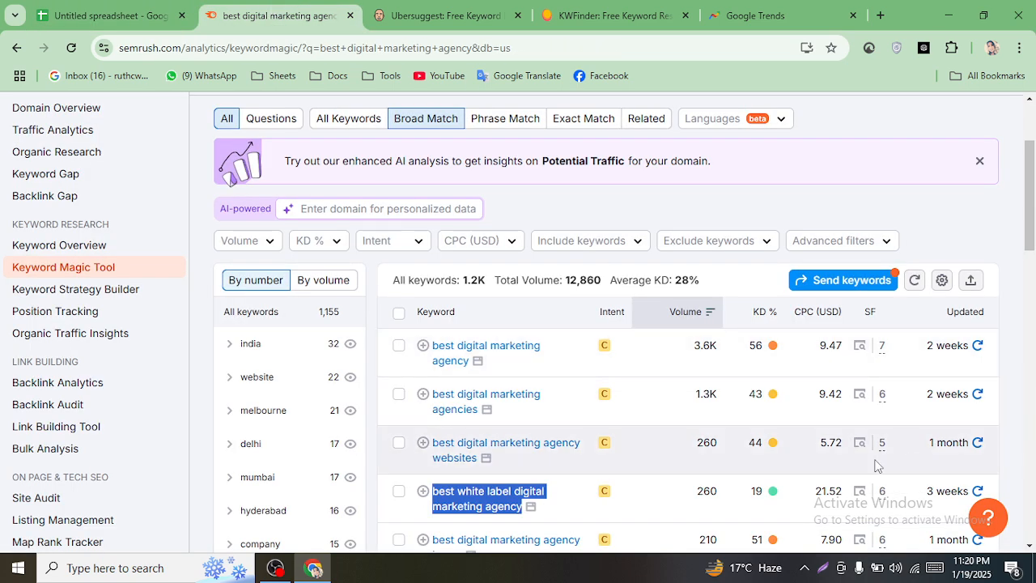
{"action": "left_click", "coordinate": [113, 15]}
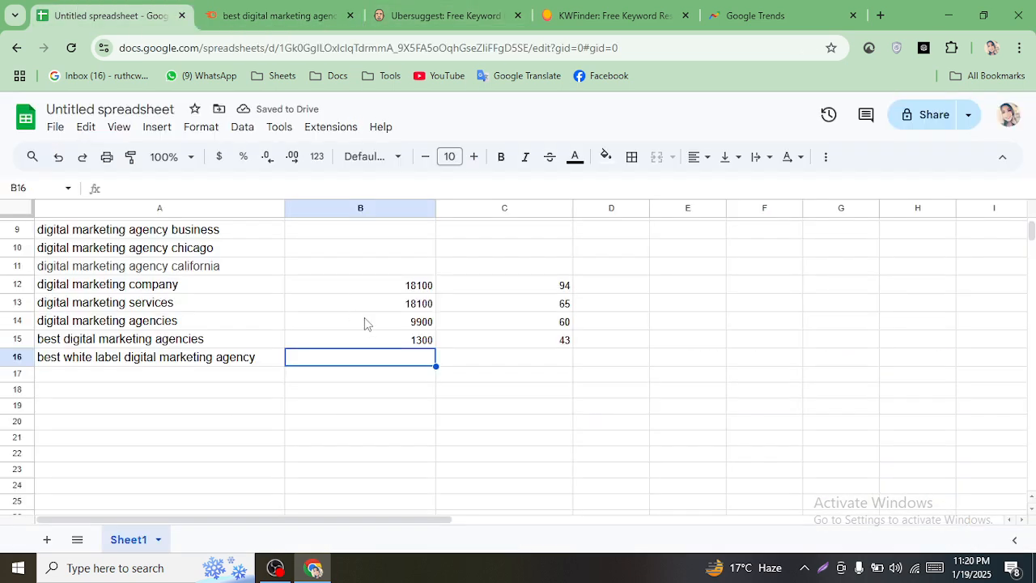
{"action": "type", "text": "260"}
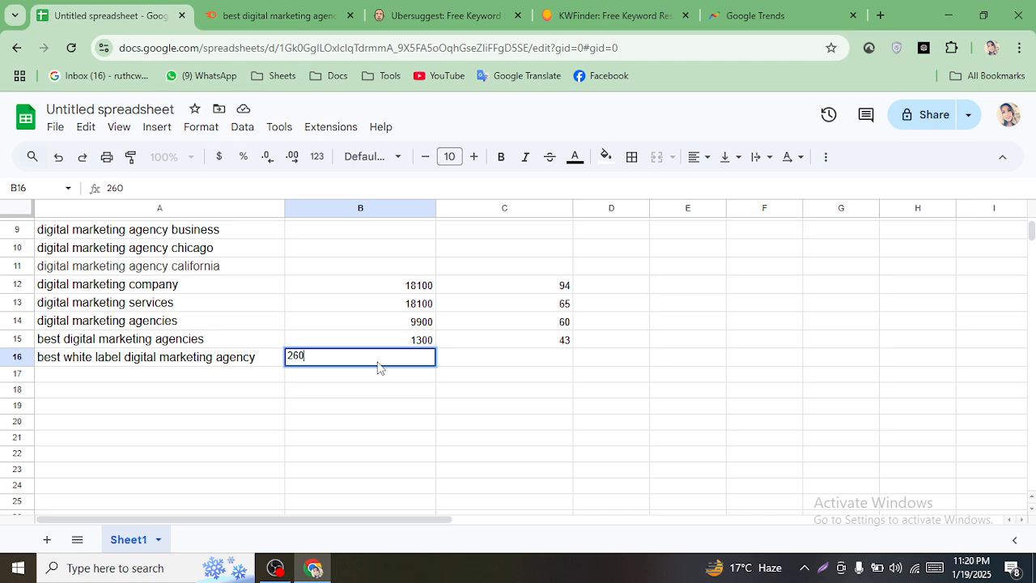
{"action": "left_click", "coordinate": [451, 364]}
{"action": "type", "text": "19"}
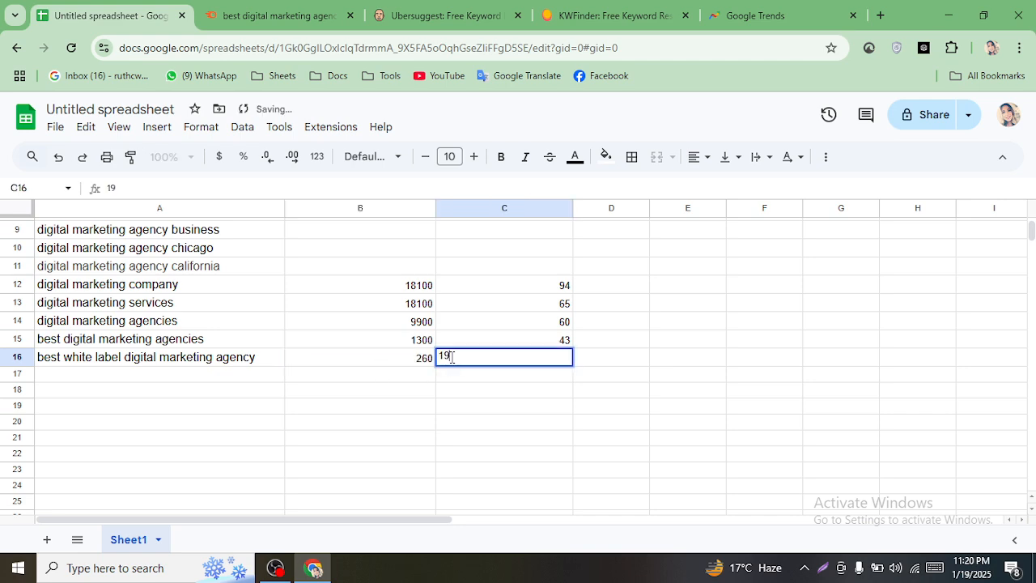
{"action": "scroll", "coordinate": [348, 507], "scroll_direction": "down", "scroll_amount": 3}
{"action": "scroll", "coordinate": [348, 507], "scroll_direction": "up", "scroll_amount": 2}
- Copy the keyword 'best digital marketing agency in usa' from the Semrush results
{"action": "left_click", "coordinate": [275, 16]}
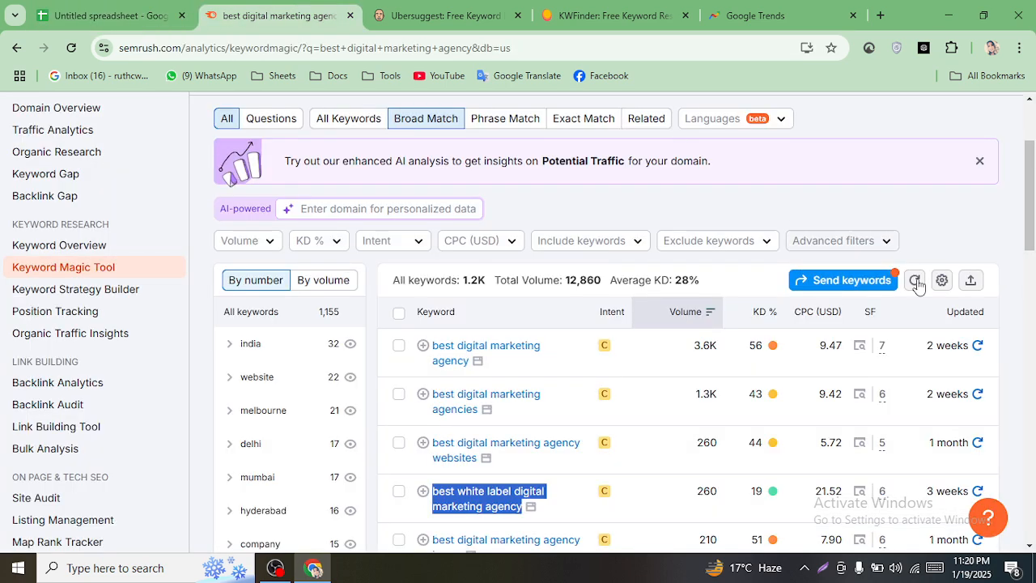
{"action": "scroll", "coordinate": [1034, 202], "scroll_direction": "down", "scroll_amount": 1}
{"action": "left_click_drag", "start_coordinate": [1034, 202], "coordinate": [1034, 219]}
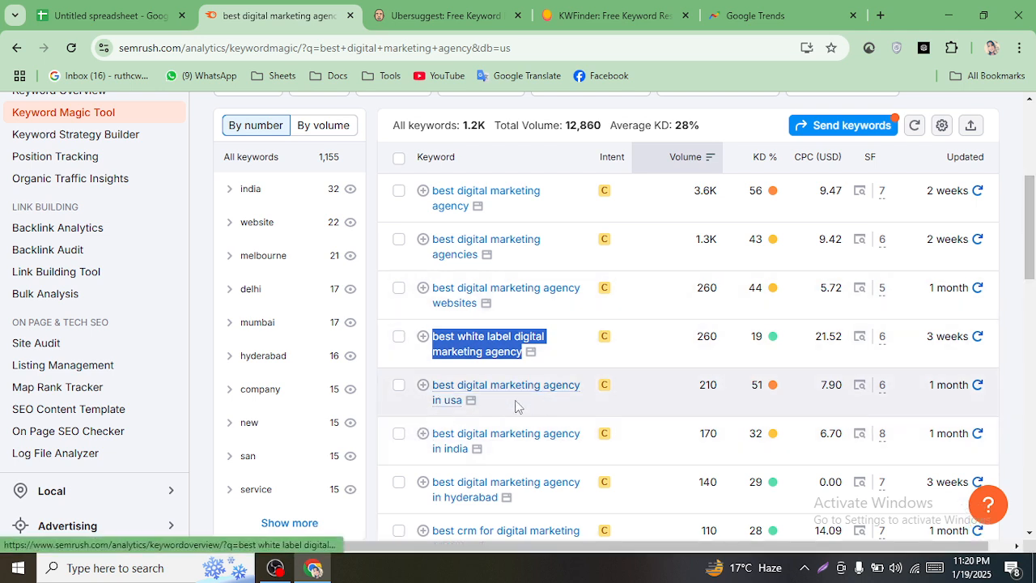
{"action": "left_click", "coordinate": [435, 383]}
{"action": "left_click", "coordinate": [283, 12]}
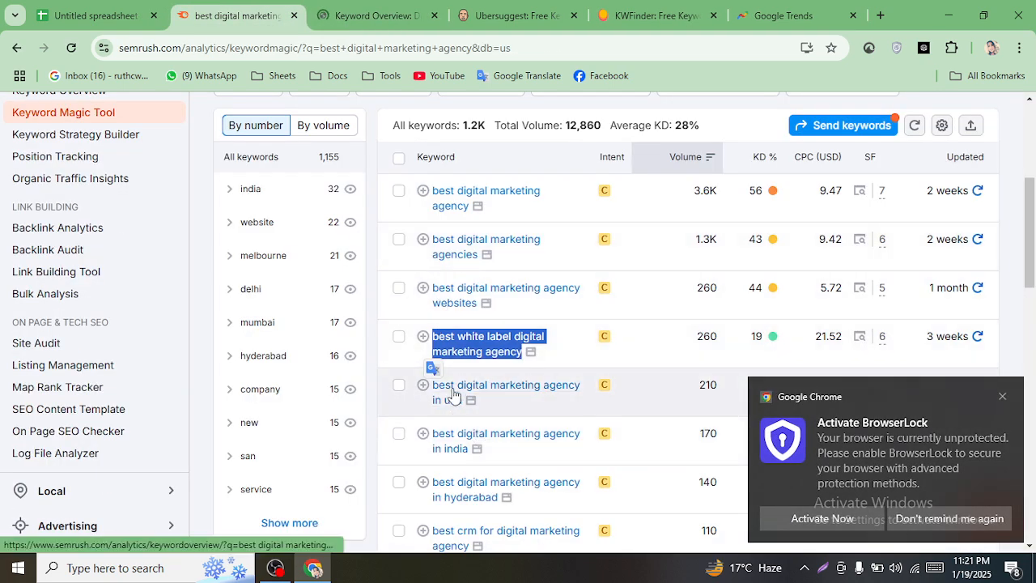
{"action": "left_click", "coordinate": [495, 408]}
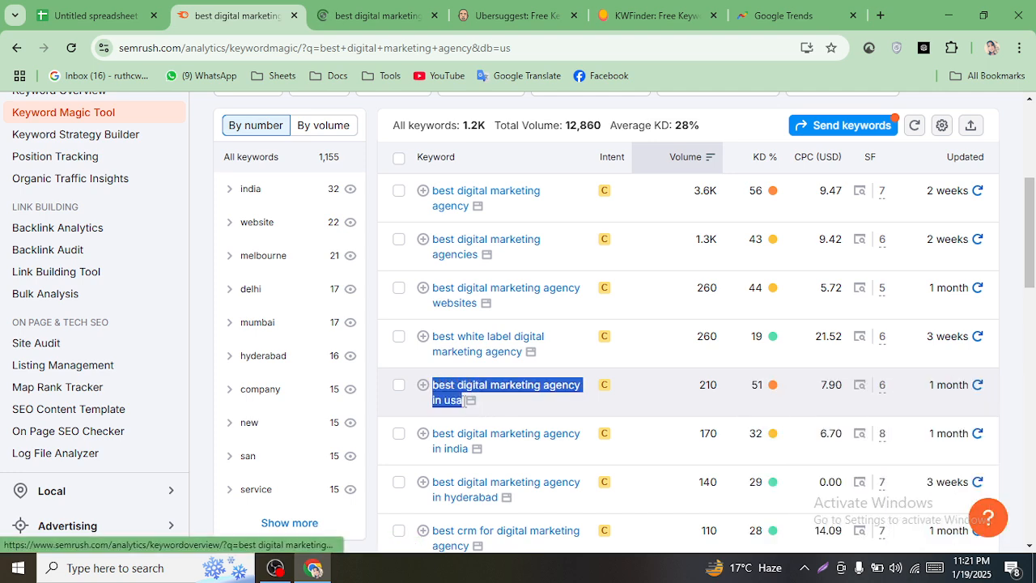
{"action": "right_click", "coordinate": [457, 397]}
{"action": "left_click", "coordinate": [538, 419]}
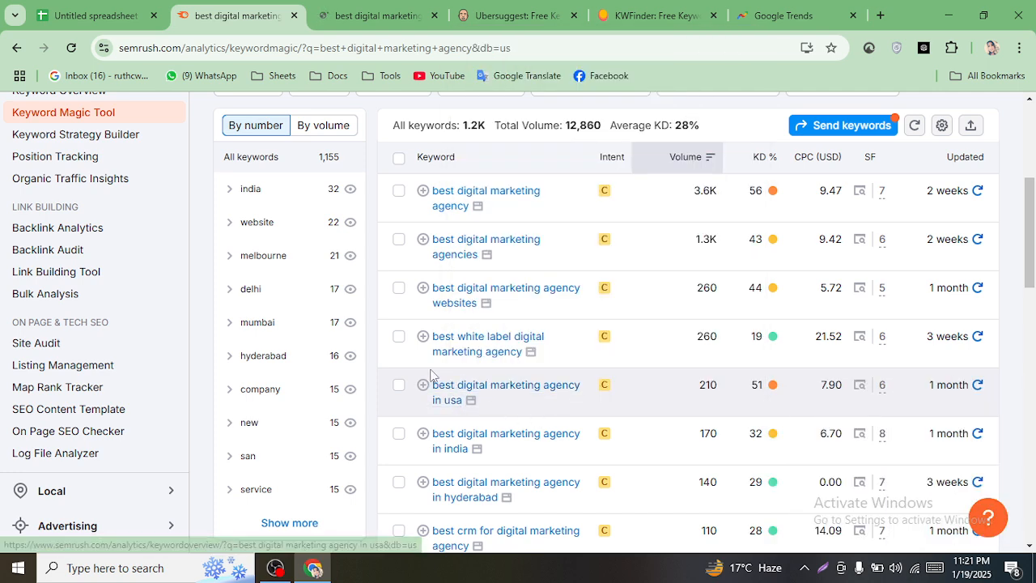
{"action": "left_click_drag", "start_coordinate": [431, 380], "coordinate": [458, 403]}
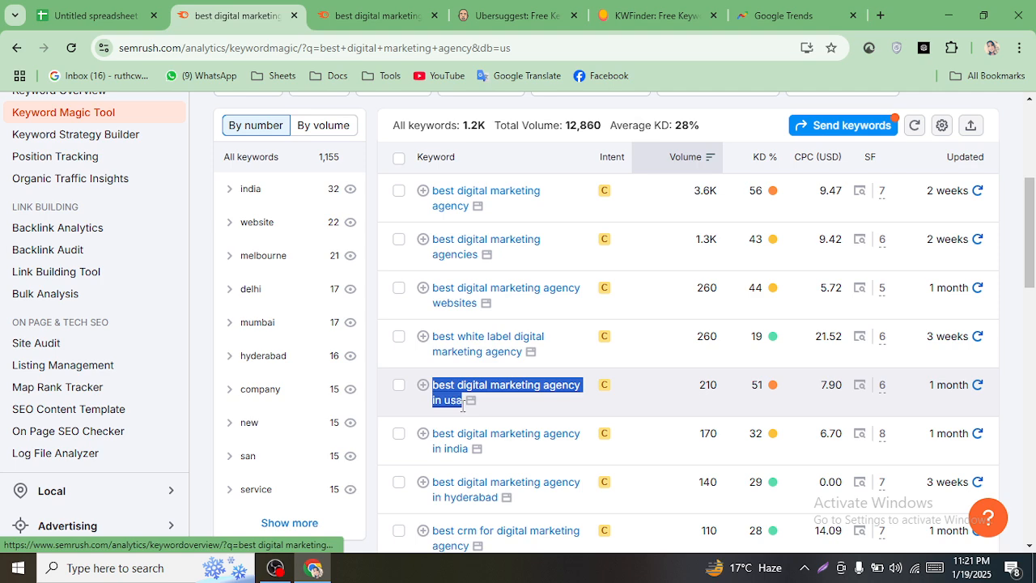
{"action": "right_click", "coordinate": [462, 404]}
{"action": "left_click", "coordinate": [502, 206]}
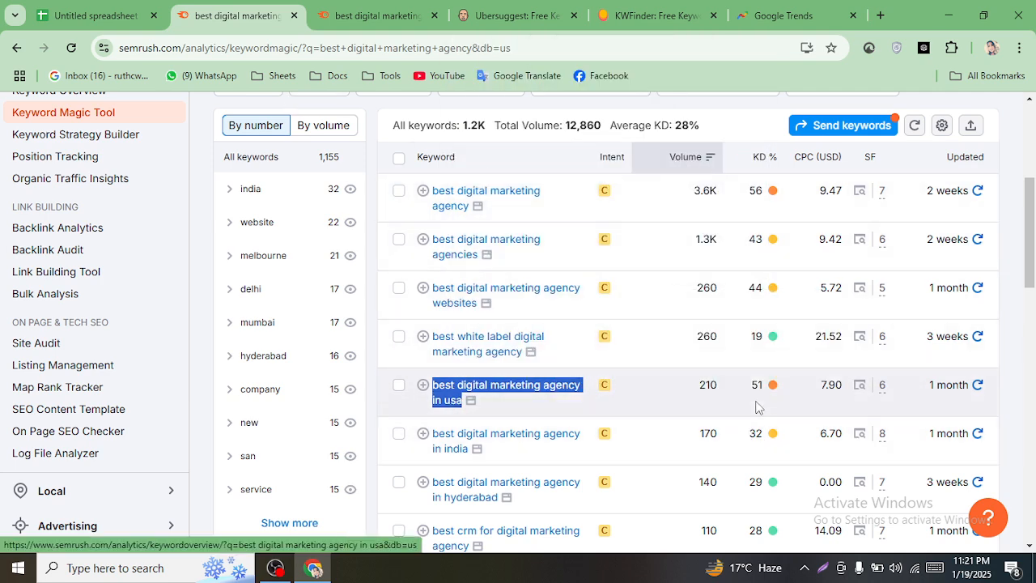
- Paste 'best digital marketing agency in usa' into A17 with volume 210 and KD 51
{"action": "left_click", "coordinate": [97, 16]}
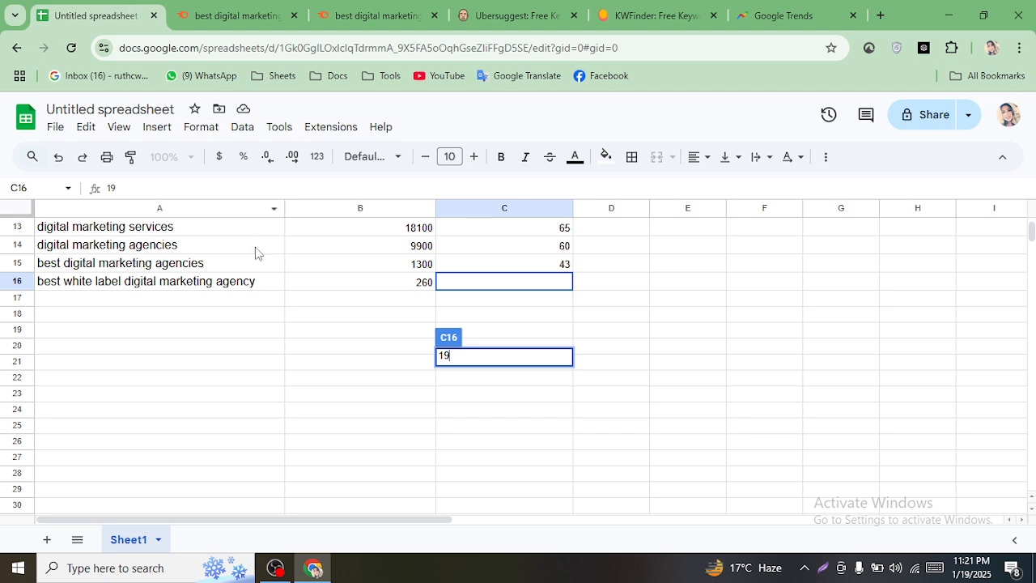
{"action": "left_click", "coordinate": [182, 306]}
{"action": "right_click", "coordinate": [182, 302]}
{"action": "left_click", "coordinate": [228, 348]}
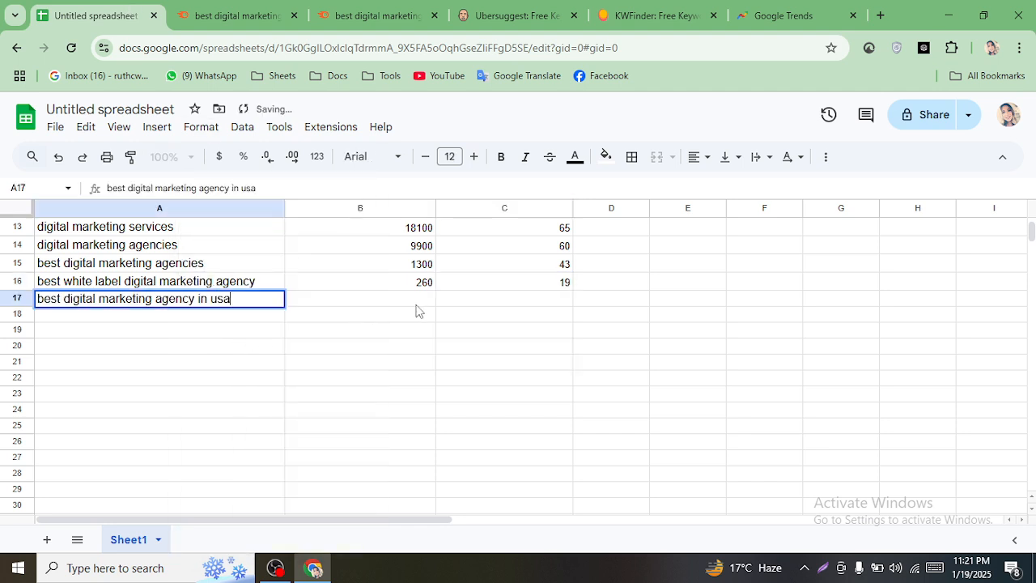
{"action": "left_click", "coordinate": [409, 305]}
{"action": "type", "text": "2"}
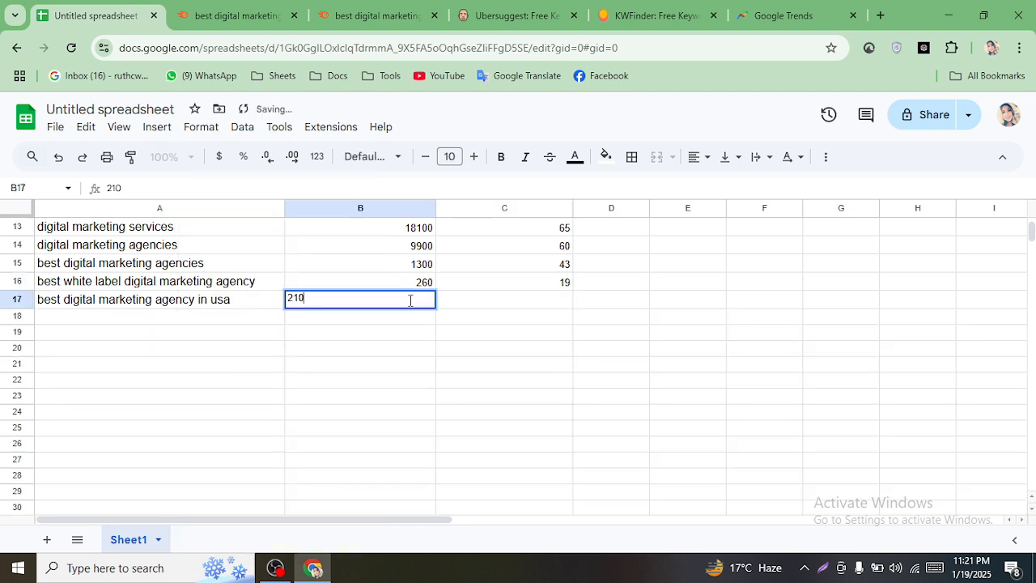
{"action": "type", "text": "10"}
{"action": "left_click", "coordinate": [522, 303]}
{"action": "type", "text": "51"}
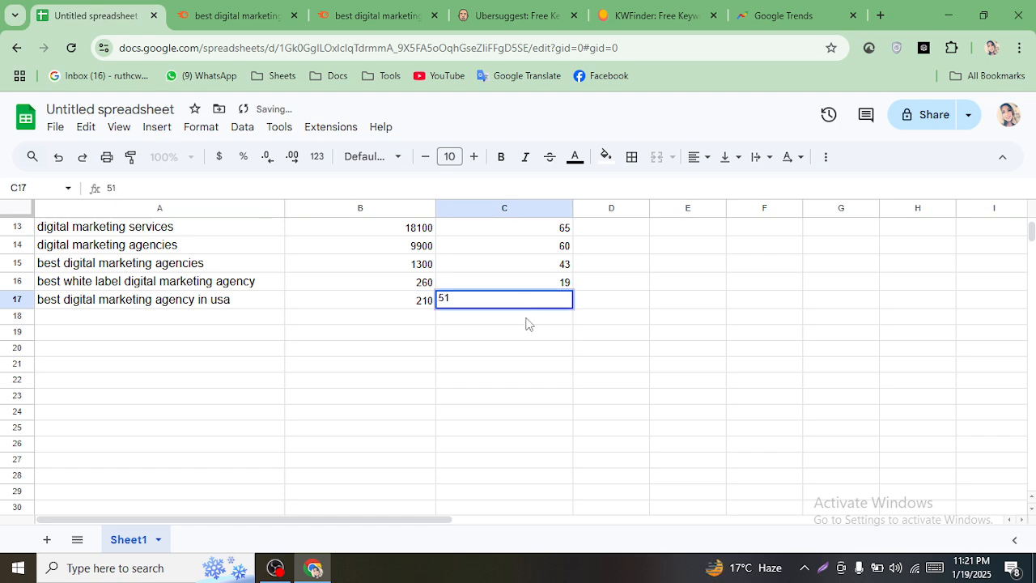
{"action": "left_click", "coordinate": [507, 385]}
{"action": "scroll", "coordinate": [508, 393], "scroll_direction": "down", "scroll_amount": 5}
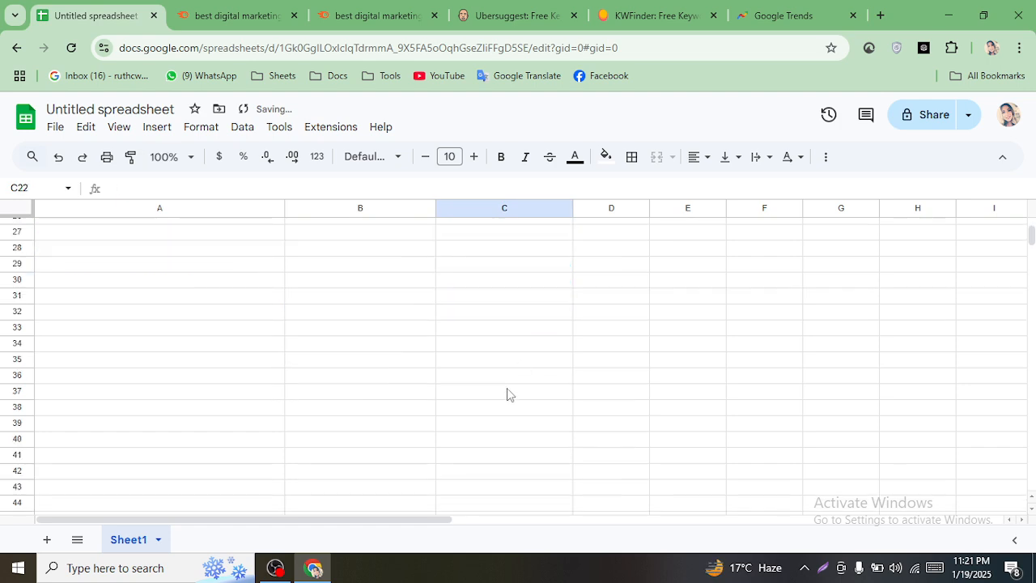
{"action": "left_click", "coordinate": [223, 7]}
- Find 'best digital marketing agency websites' in the Keyword Magic list and copy it
{"action": "scroll", "coordinate": [1032, 385], "scroll_direction": "down", "scroll_amount": 10}
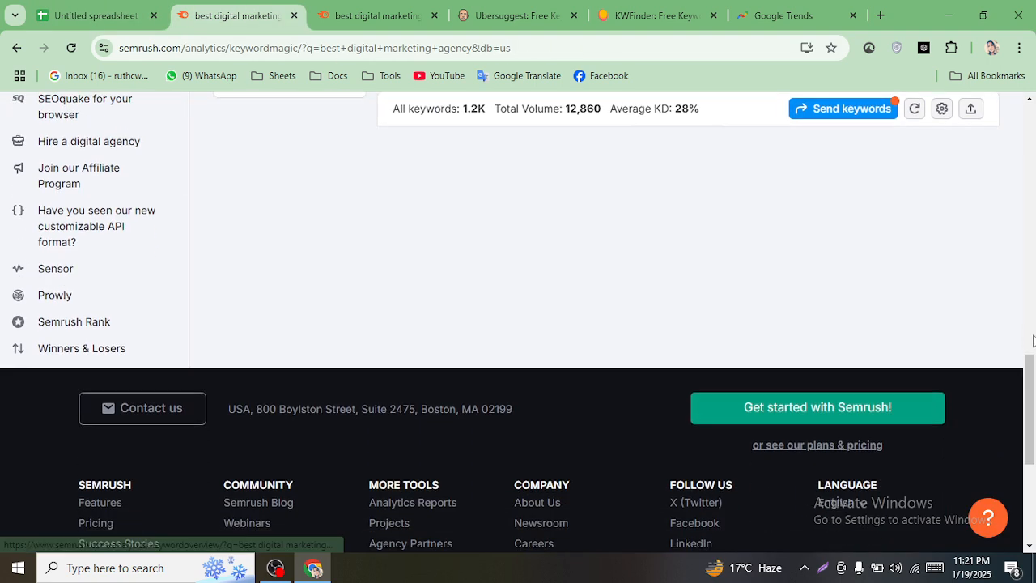
{"action": "left_click_drag", "start_coordinate": [1032, 384], "coordinate": [1033, 250]}
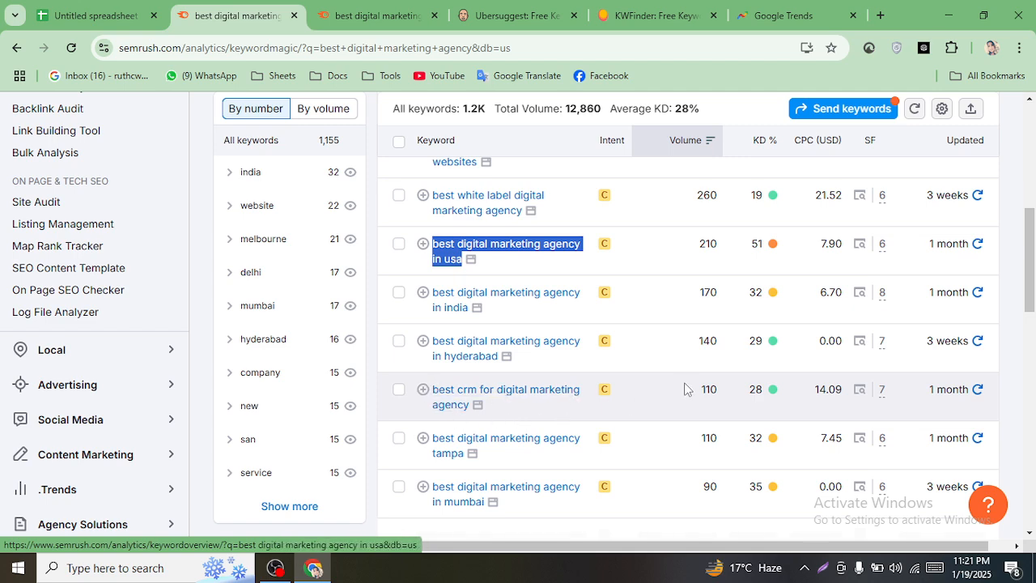
{"action": "scroll", "coordinate": [684, 389], "scroll_direction": "down", "scroll_amount": 3}
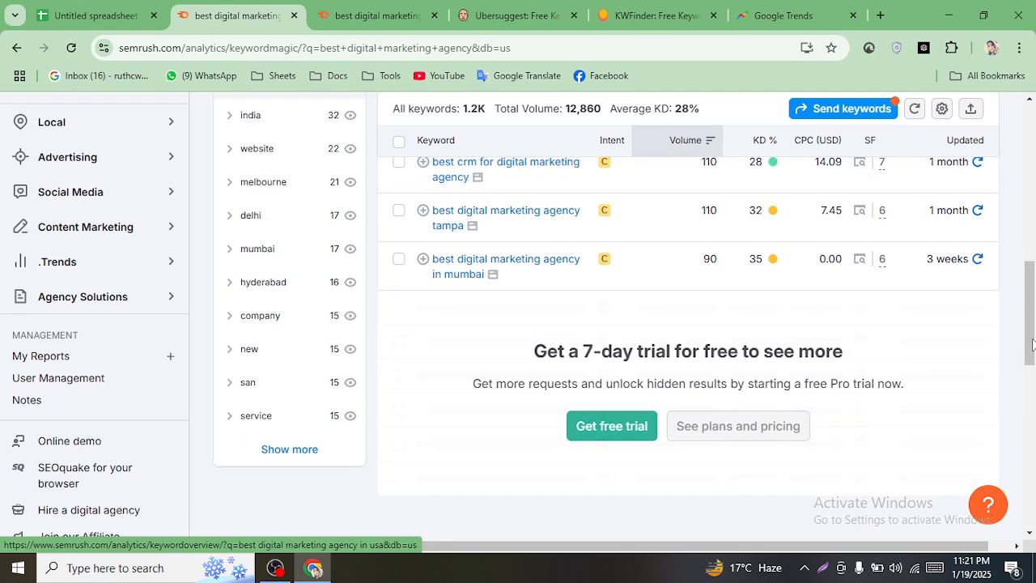
{"action": "scroll", "coordinate": [568, 486], "scroll_direction": "up", "scroll_amount": 4}
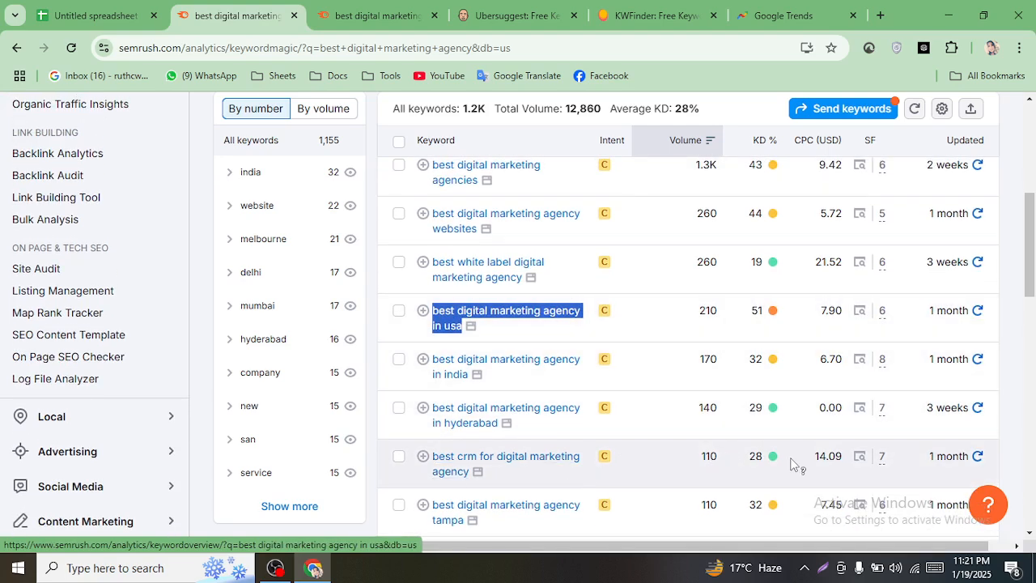
{"action": "left_click_drag", "start_coordinate": [1034, 275], "coordinate": [1033, 244]}
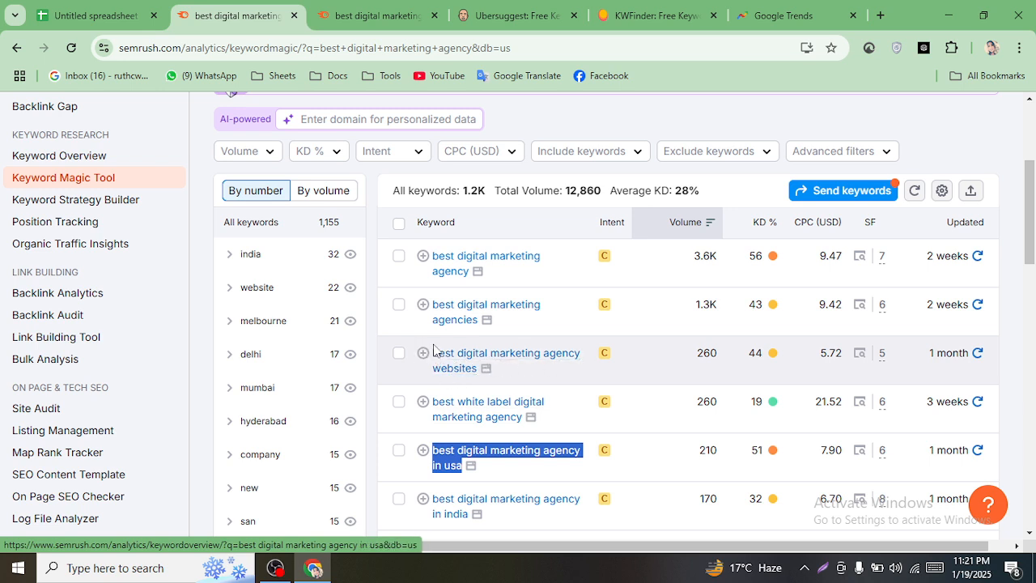
{"action": "left_click_drag", "start_coordinate": [434, 350], "coordinate": [469, 368]}
{"action": "right_click", "coordinate": [479, 364]}
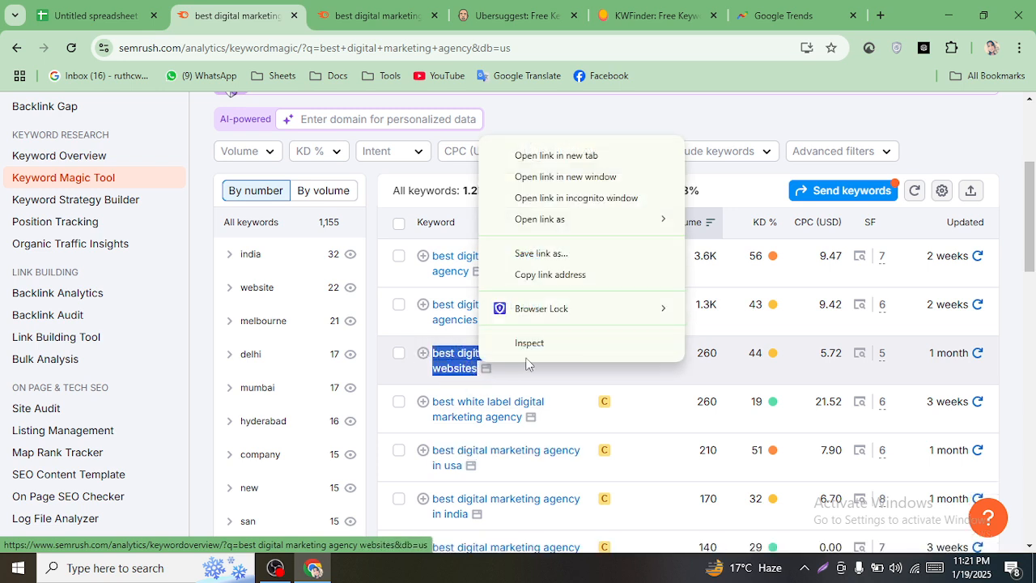
{"action": "right_click", "coordinate": [473, 364]}
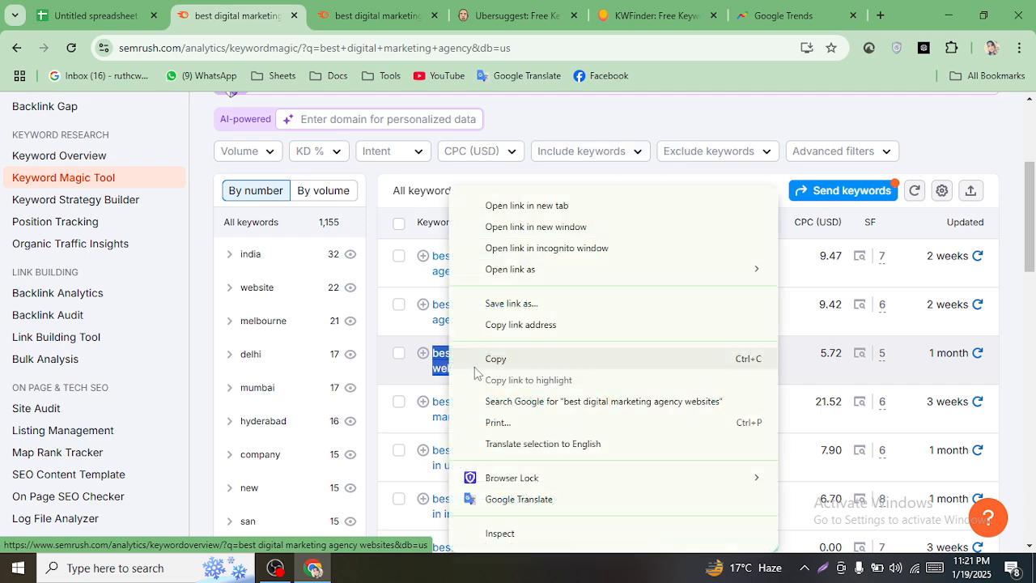
{"action": "left_click", "coordinate": [498, 366]}
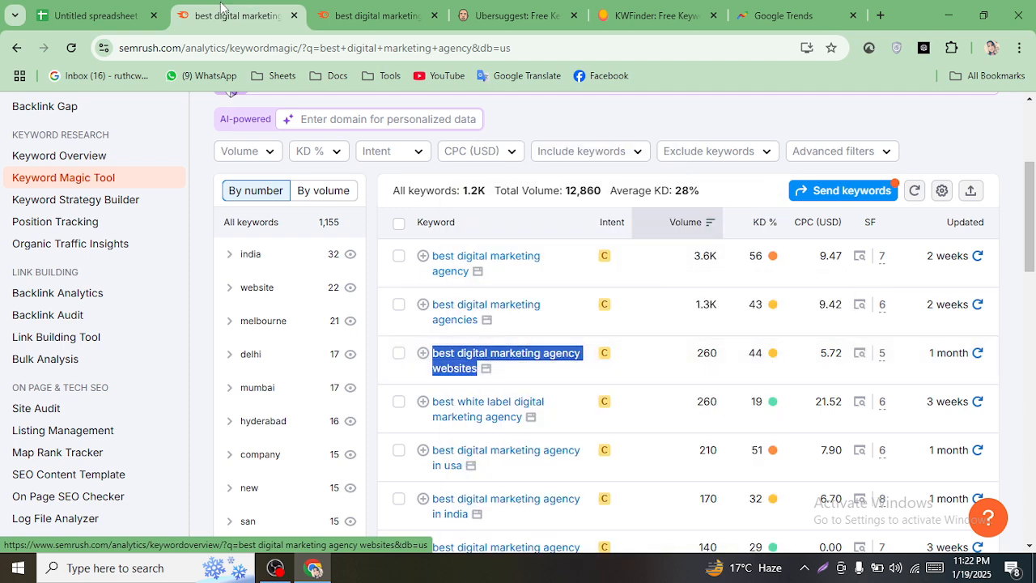
{"action": "key", "text": "ctrl+1"}
{"action": "scroll", "coordinate": [402, 358], "scroll_direction": "up", "scroll_amount": 8}
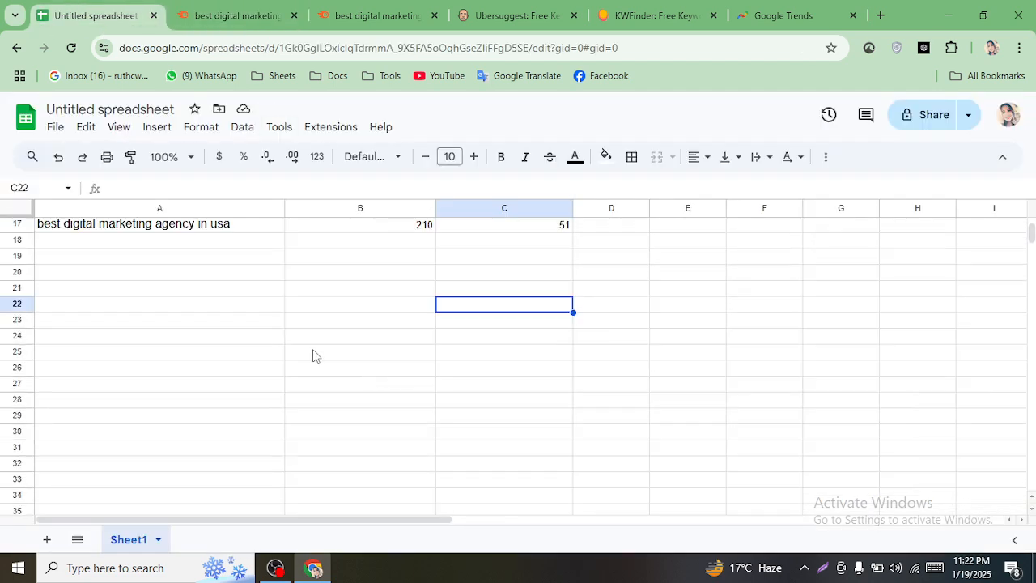
- Paste 'best digital marketing agency websites' into A18 with volume 260 and KD 44
{"action": "left_click", "coordinate": [194, 469]}
{"action": "double_click", "coordinate": [192, 472]}
{"action": "right_click", "coordinate": [192, 472]}
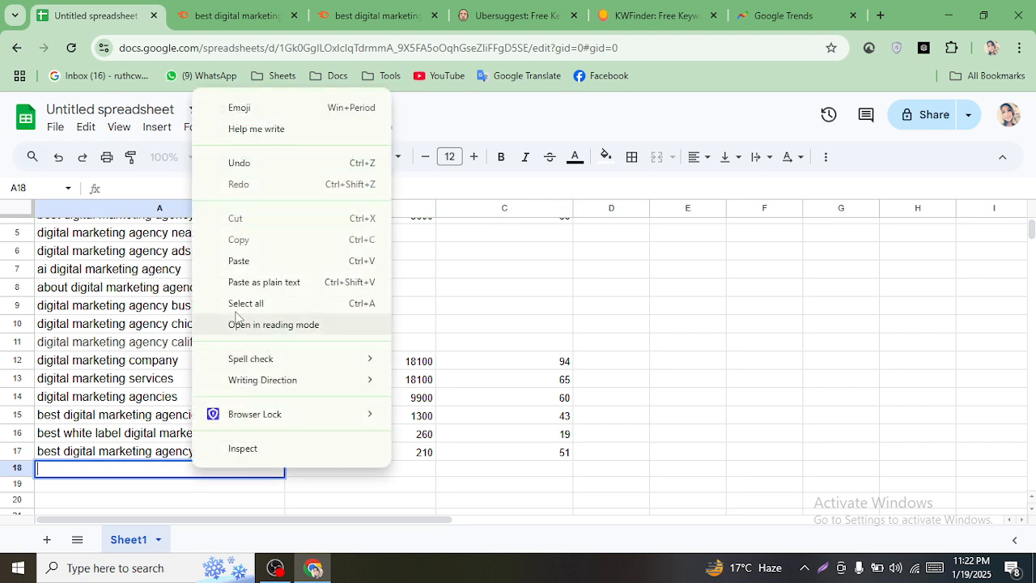
{"action": "left_click", "coordinate": [254, 262]}
{"action": "left_click", "coordinate": [355, 472]}
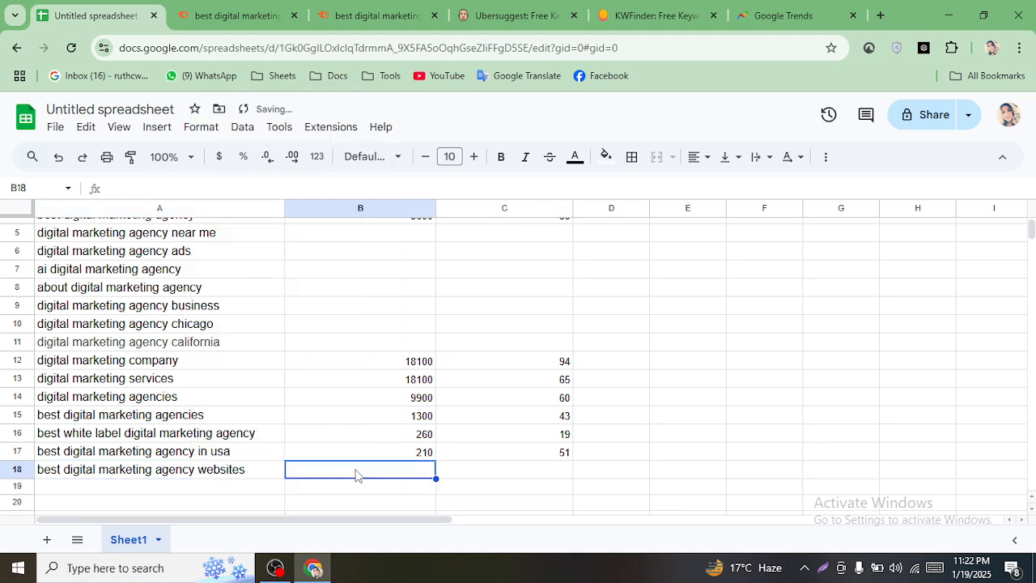
{"action": "type", "text": "260"}
{"action": "left_click", "coordinate": [475, 476]}
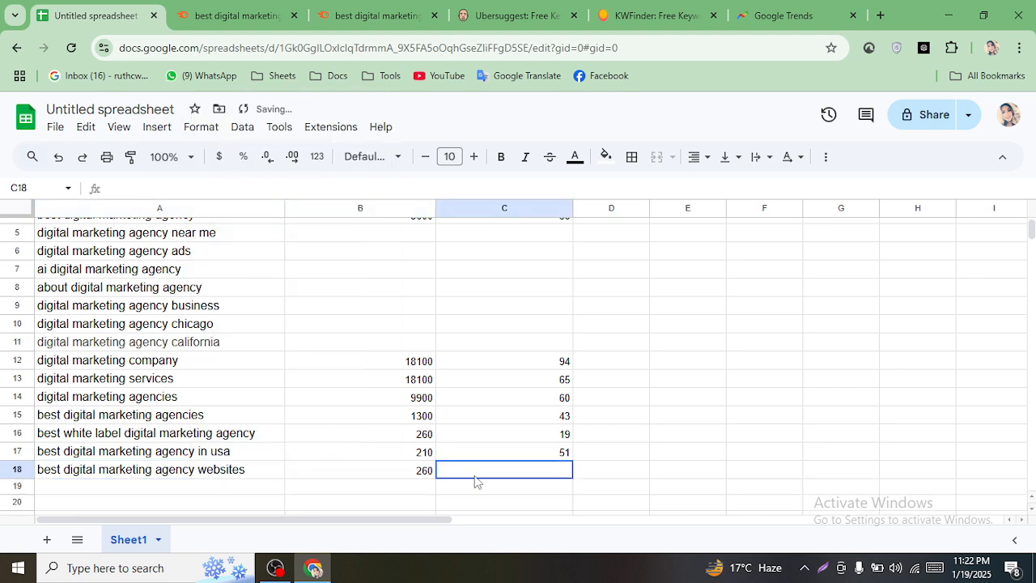
{"action": "type", "text": "44"}
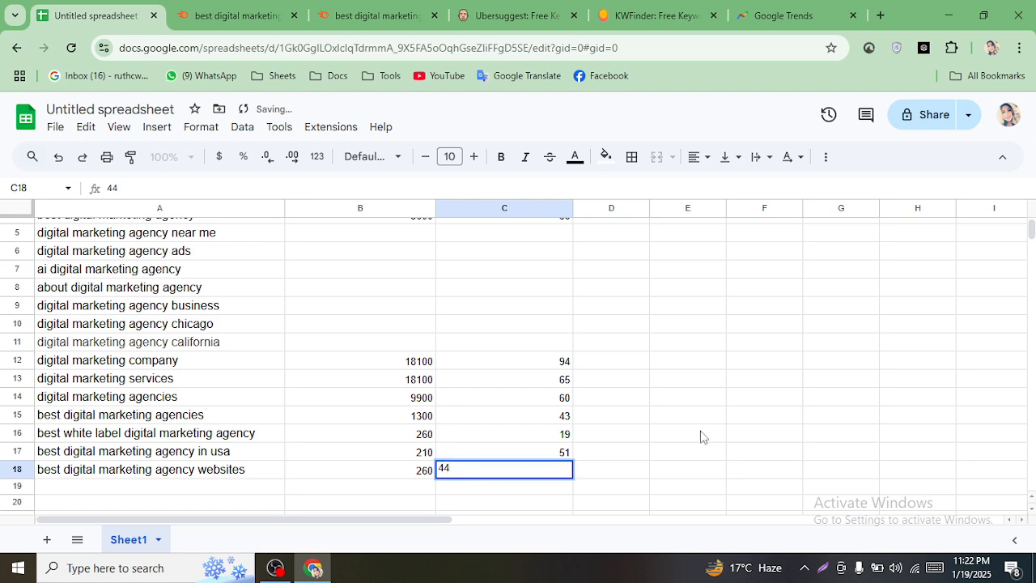
{"action": "left_click", "coordinate": [702, 436]}
- Copy the keyword 'digital marketing agency near me' from A5
{"action": "scroll", "coordinate": [615, 457], "scroll_direction": "up", "scroll_amount": 2}
{"action": "left_click", "coordinate": [184, 301]}
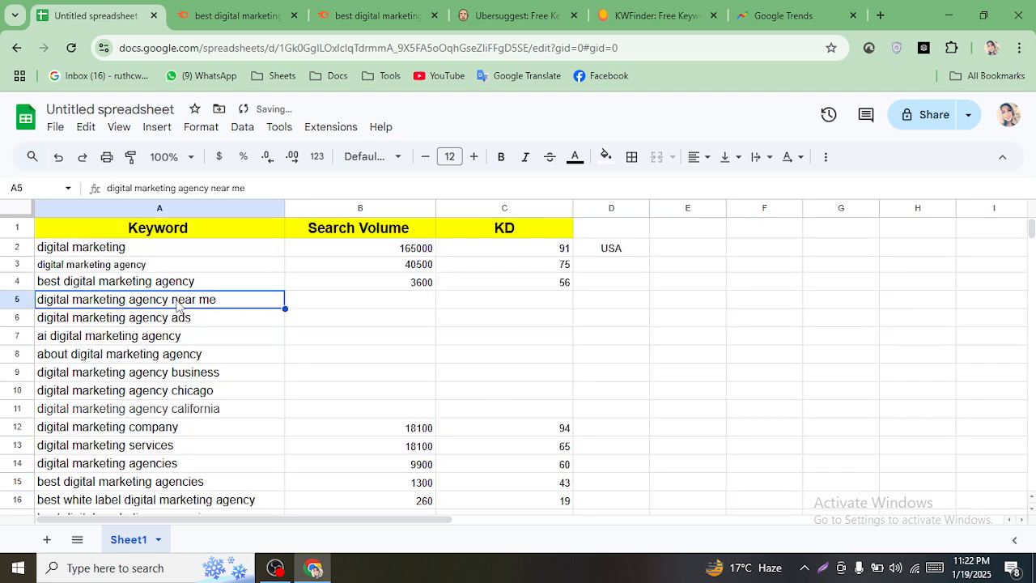
{"action": "right_click", "coordinate": [191, 299]}
{"action": "left_click", "coordinate": [220, 194]}
- Search Semrush Keyword Magic for 'digital marketing agency near me'
{"action": "left_click", "coordinate": [235, 16]}
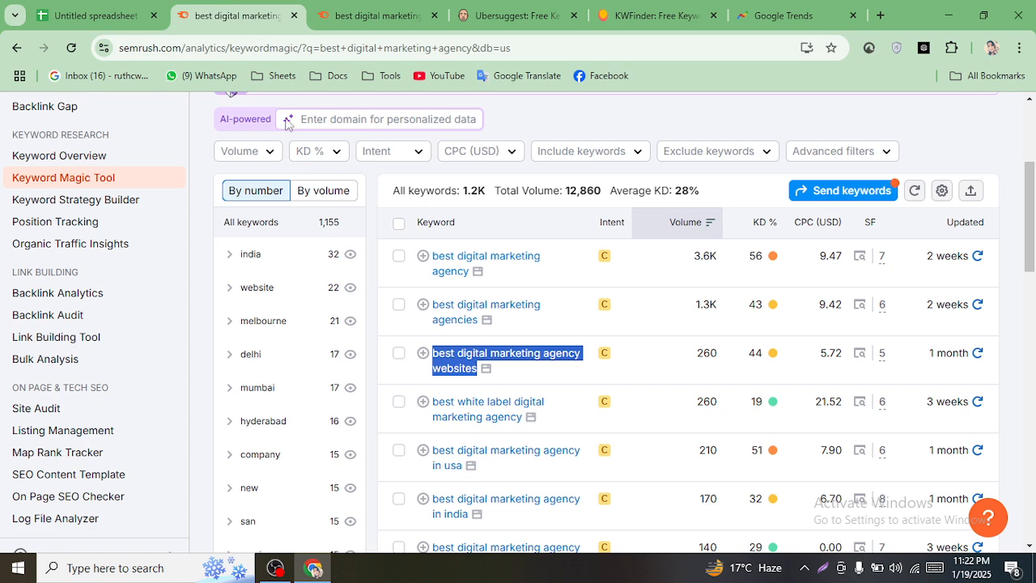
{"action": "scroll", "coordinate": [291, 130], "scroll_direction": "up", "scroll_amount": 5}
{"action": "left_click", "coordinate": [546, 139]}
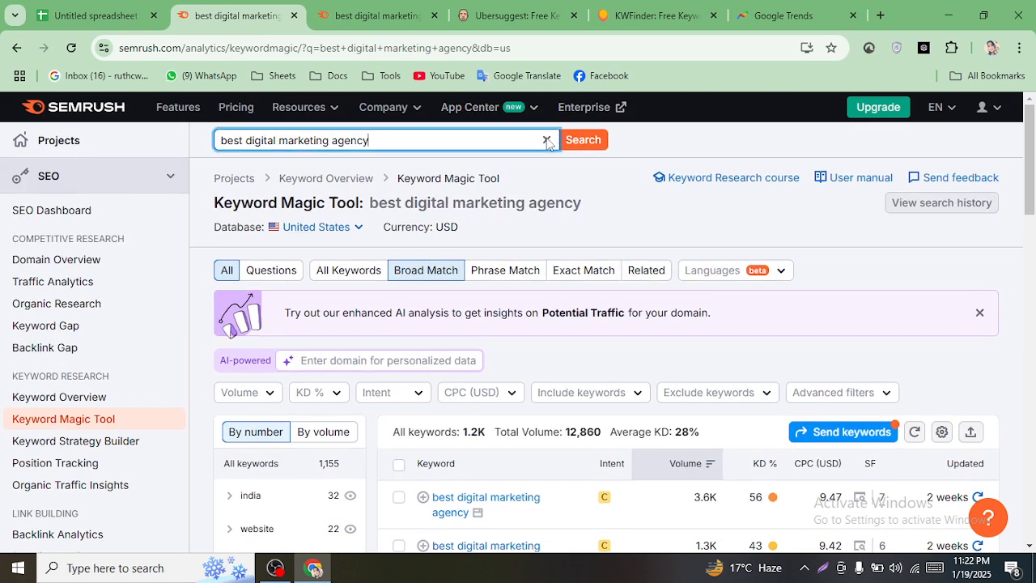
{"action": "right_click", "coordinate": [350, 139]}
{"action": "left_click", "coordinate": [396, 287]}
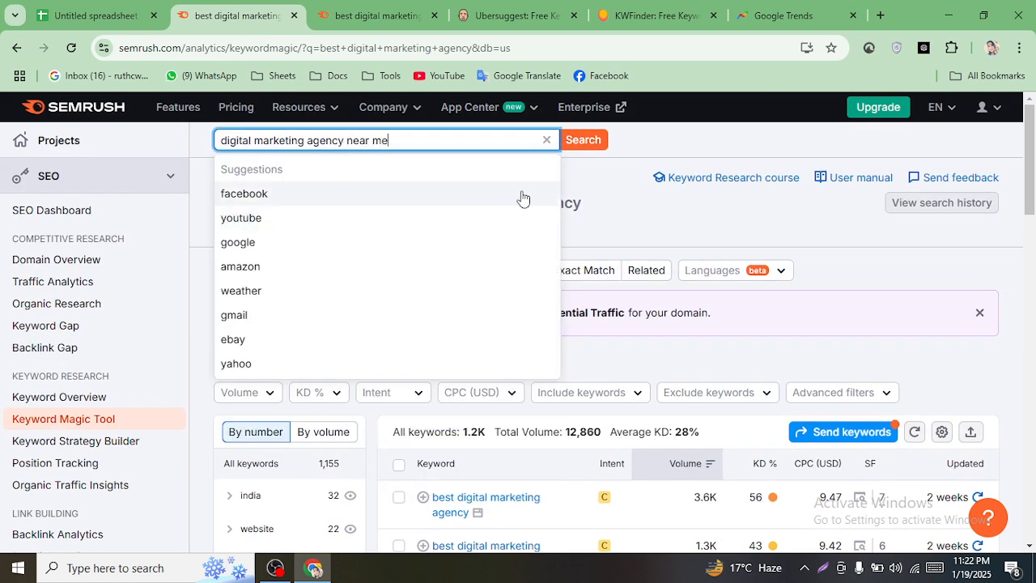
{"action": "left_click", "coordinate": [582, 139]}
- Close the extra keyword overview tab
{"action": "left_click", "coordinate": [428, 16]}
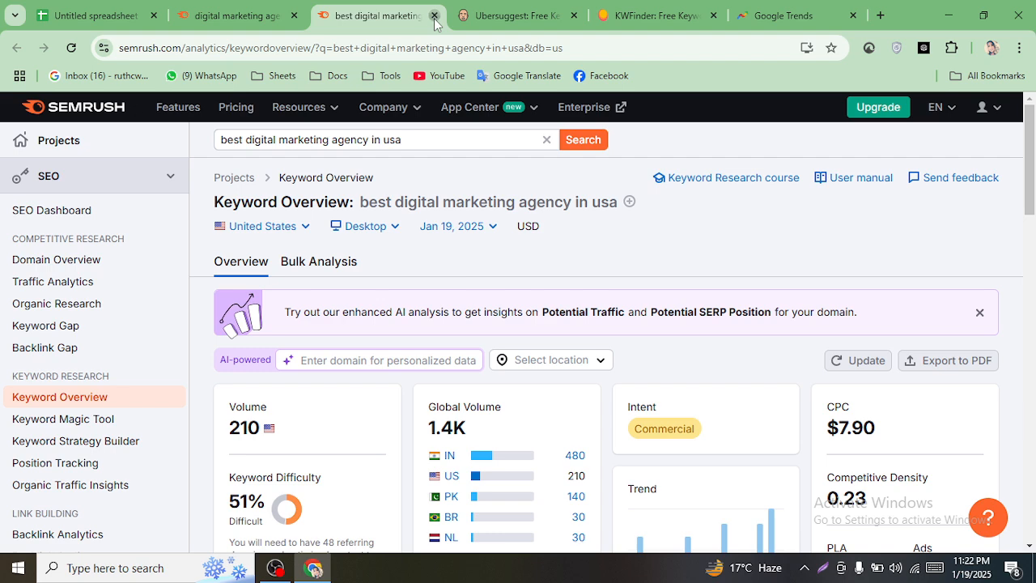
{"action": "left_click", "coordinate": [434, 15]}
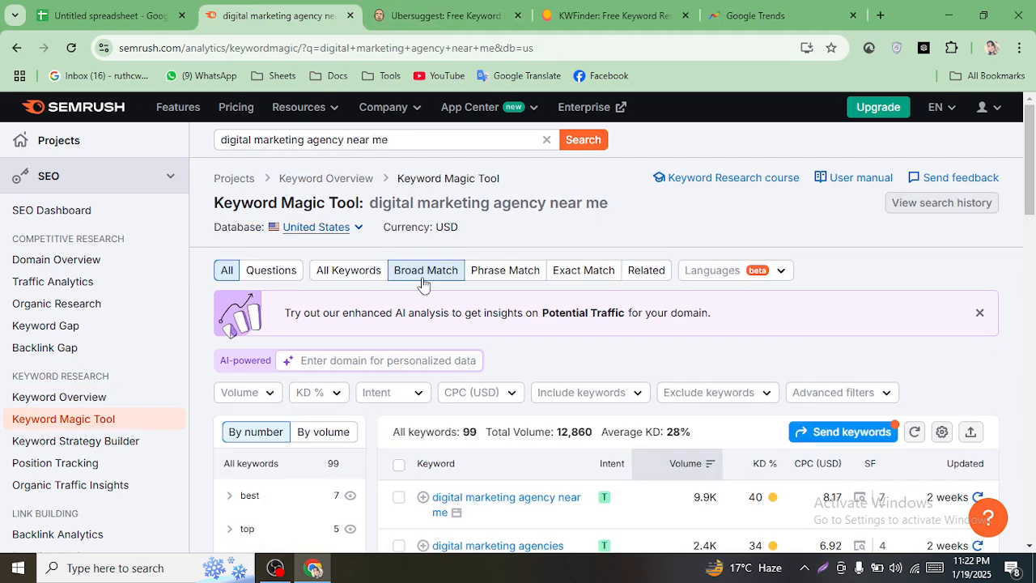
{"action": "scroll", "coordinate": [599, 348], "scroll_direction": "down", "scroll_amount": 1}
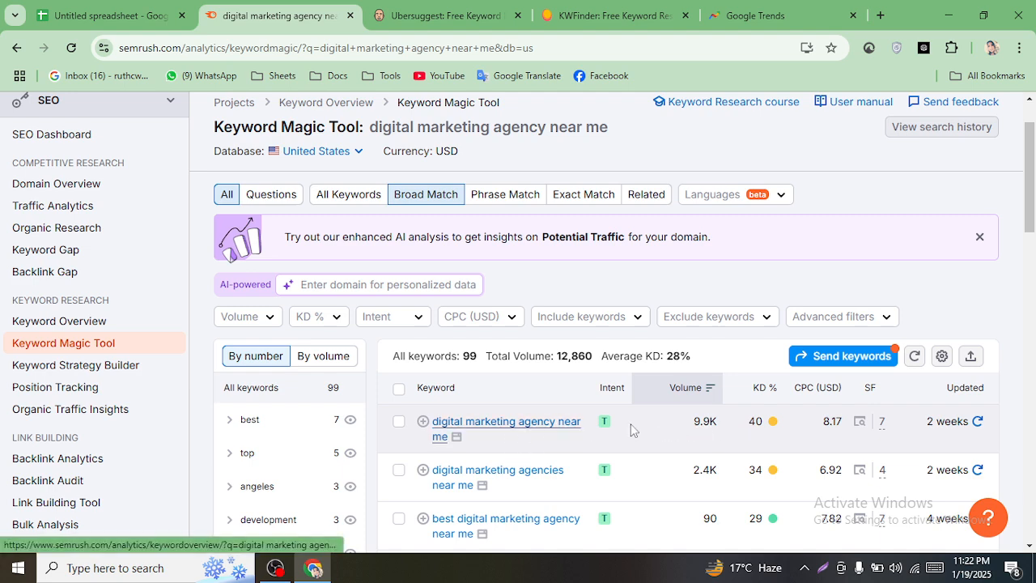
- Enter volume 9900 in B5 and KD 40 in C5
{"action": "mouse_move", "coordinate": [767, 434]}
{"action": "left_click", "coordinate": [69, 6]}
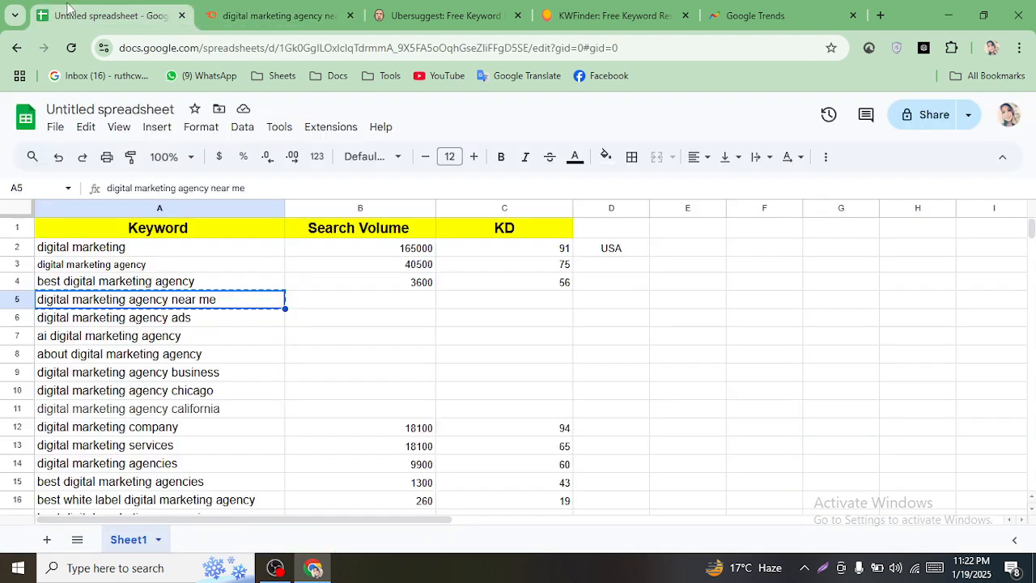
{"action": "left_click", "coordinate": [411, 307]}
{"action": "type", "text": "9900"}
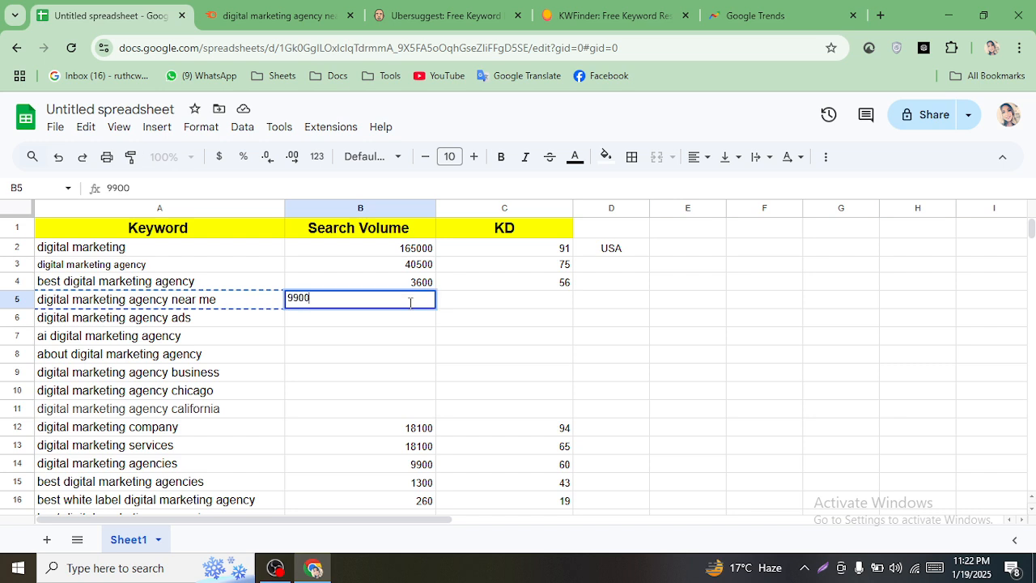
{"action": "left_click", "coordinate": [503, 301]}
{"action": "type", "text": "40"}
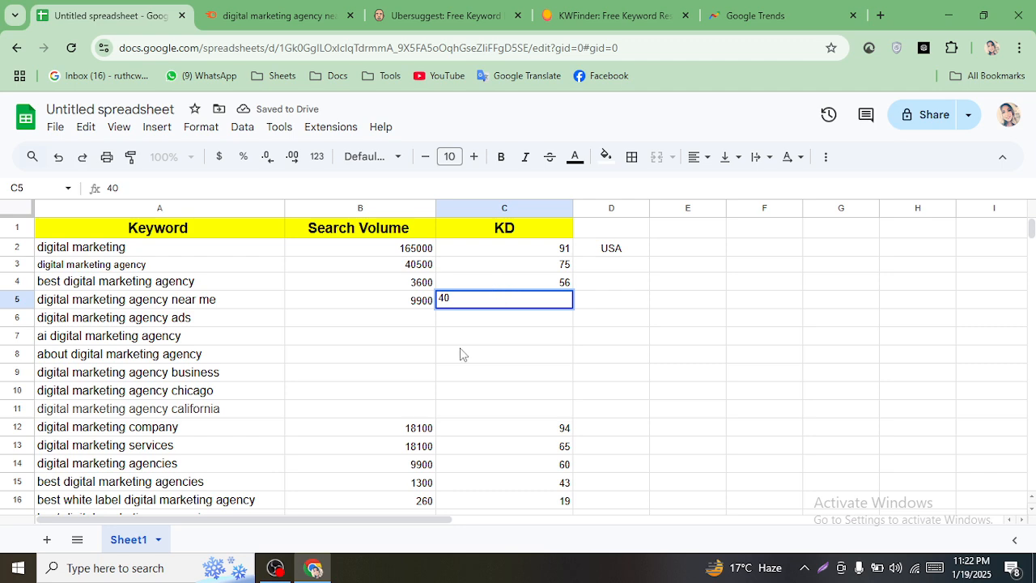
- Copy the keyword 'digital marketing agencies near me' from the Semrush results
{"action": "left_click", "coordinate": [275, 16]}
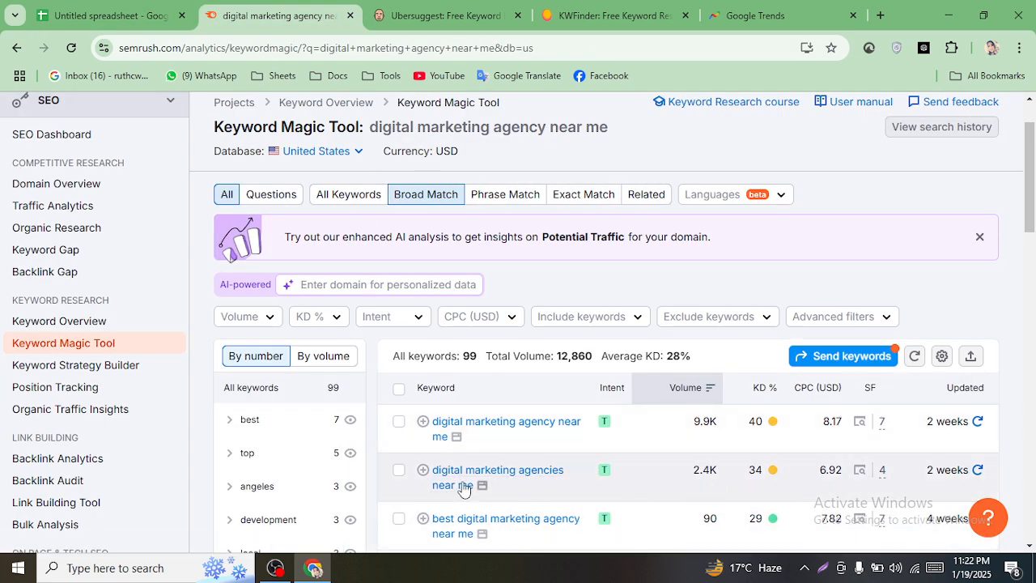
{"action": "left_click_drag", "start_coordinate": [428, 470], "coordinate": [469, 488]}
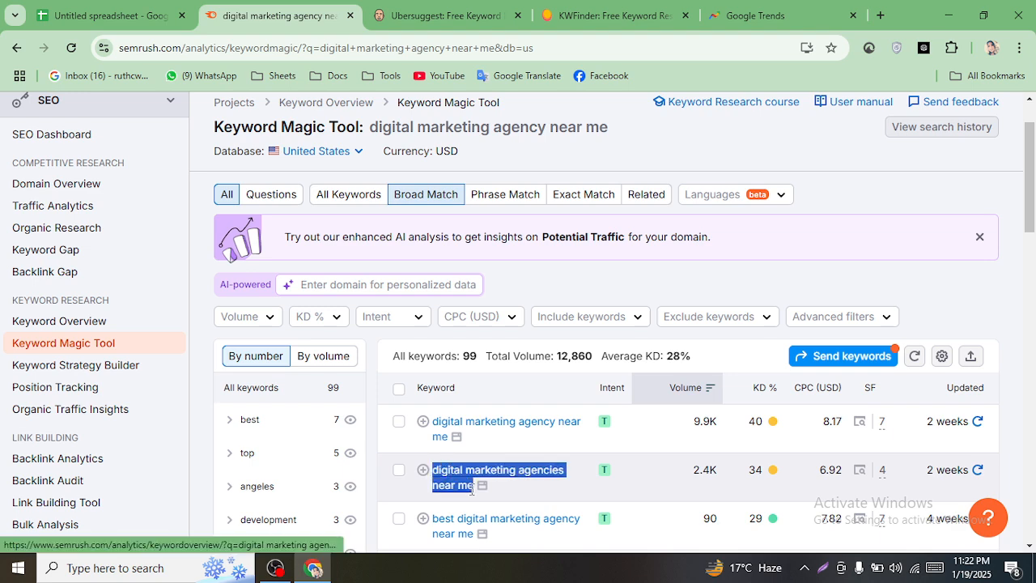
{"action": "right_click", "coordinate": [470, 494]}
{"action": "left_click", "coordinate": [530, 292]}
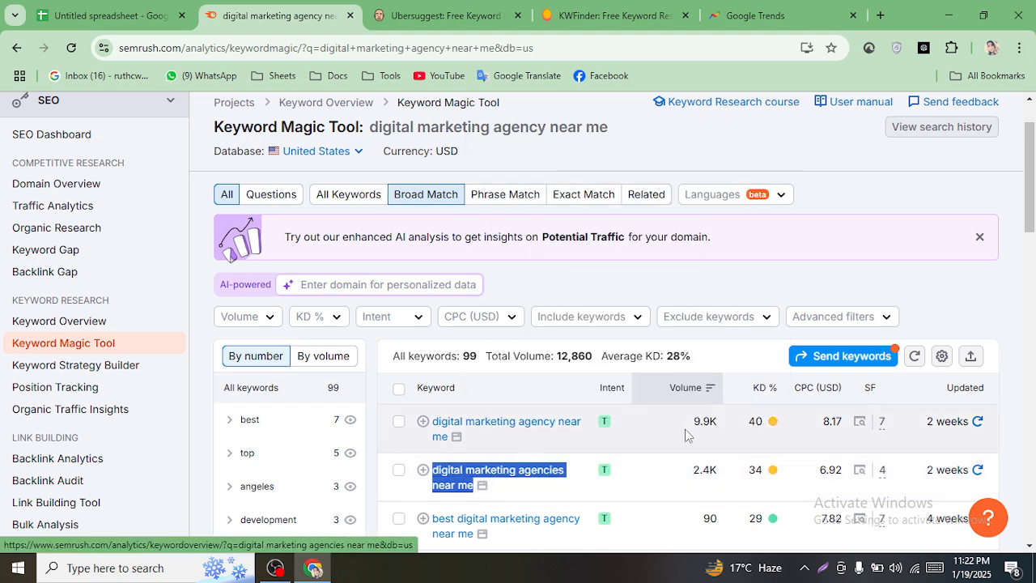
{"action": "left_click", "coordinate": [158, 15]}
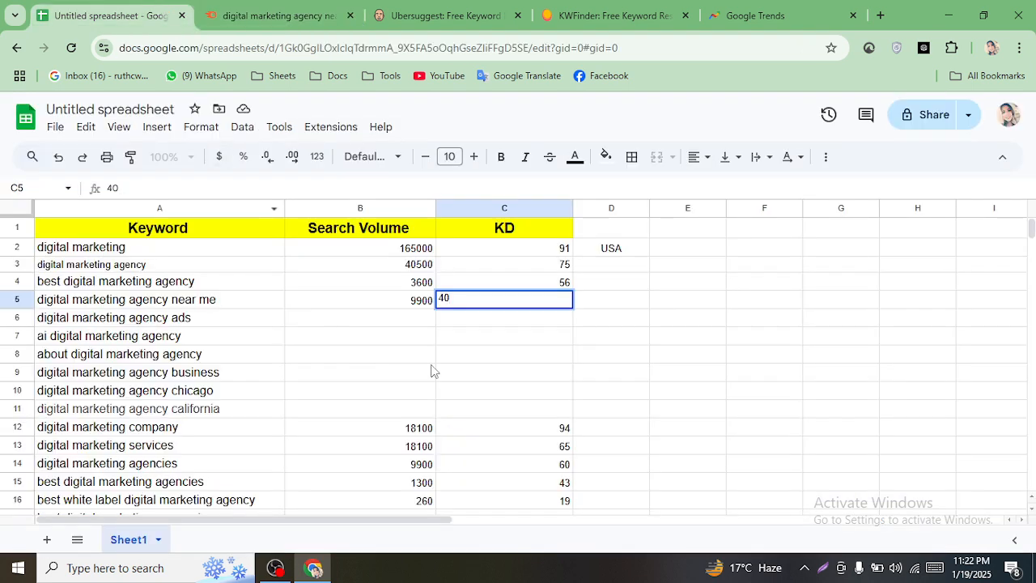
{"action": "left_click", "coordinate": [473, 360]}
{"action": "scroll", "coordinate": [516, 406], "scroll_direction": "down", "scroll_amount": 1}
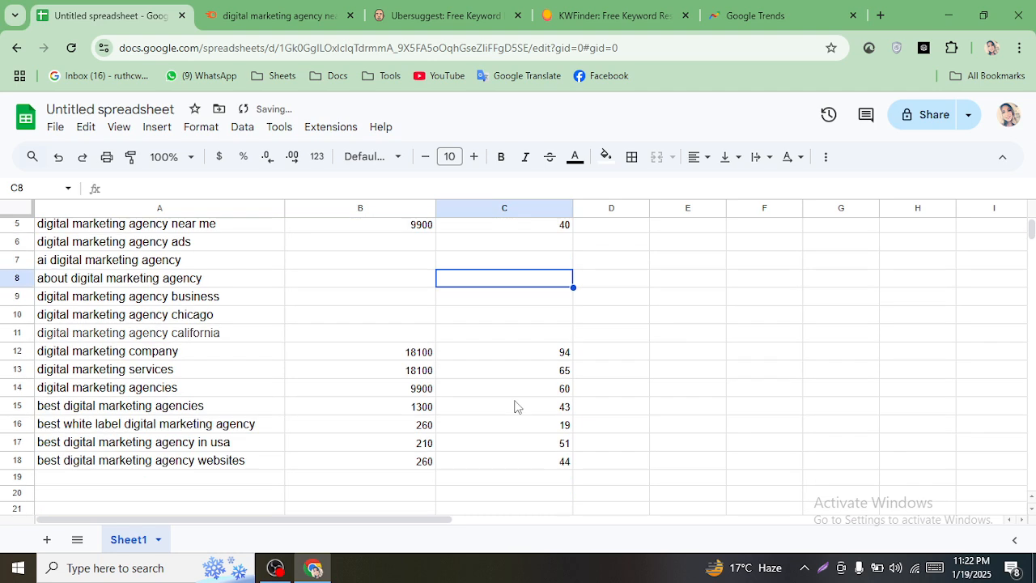
- Paste 'digital marketing agencies near me' into A19 with volume 2400 and KD 34
{"action": "left_click", "coordinate": [182, 479]}
{"action": "right_click", "coordinate": [183, 482]}
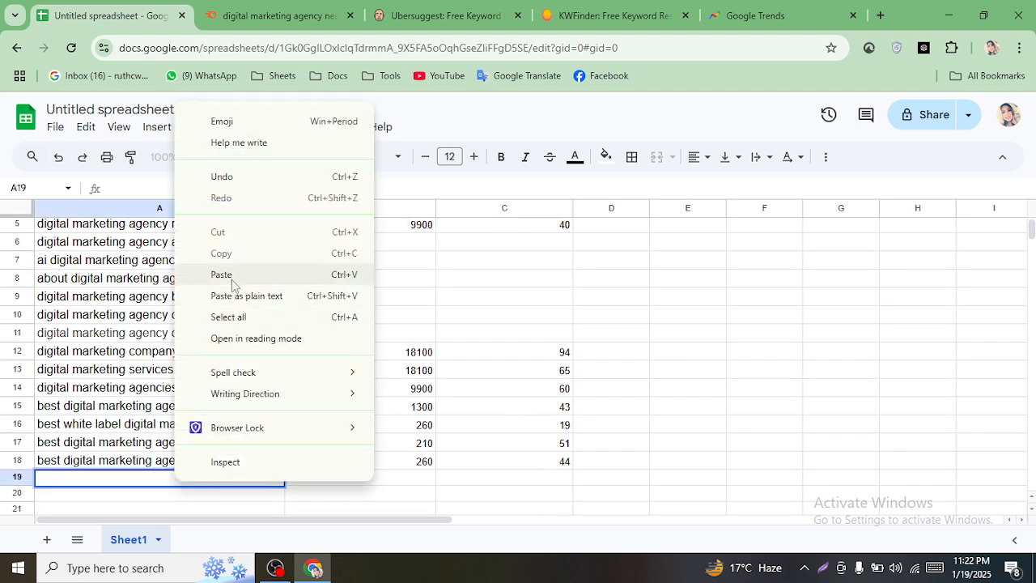
{"action": "left_click", "coordinate": [202, 276]}
{"action": "left_click", "coordinate": [396, 481]}
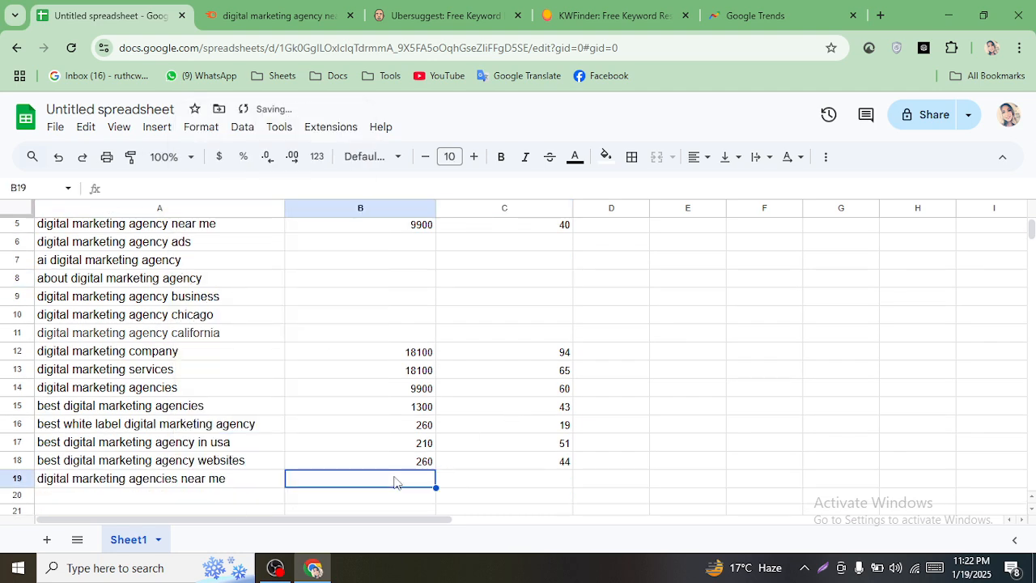
{"action": "type", "text": "24"}
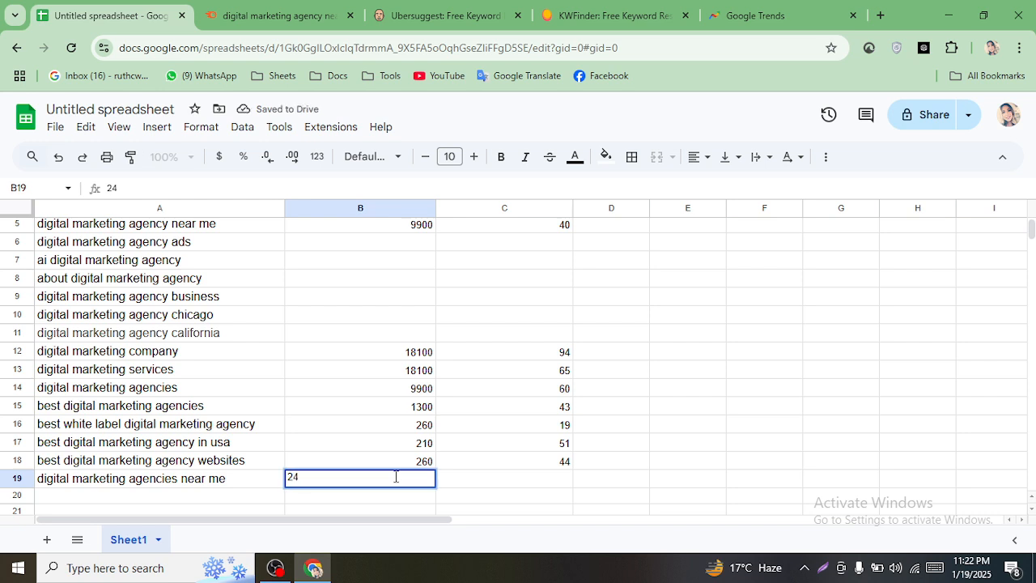
{"action": "type", "text": "00"}
{"action": "left_click", "coordinate": [509, 484]}
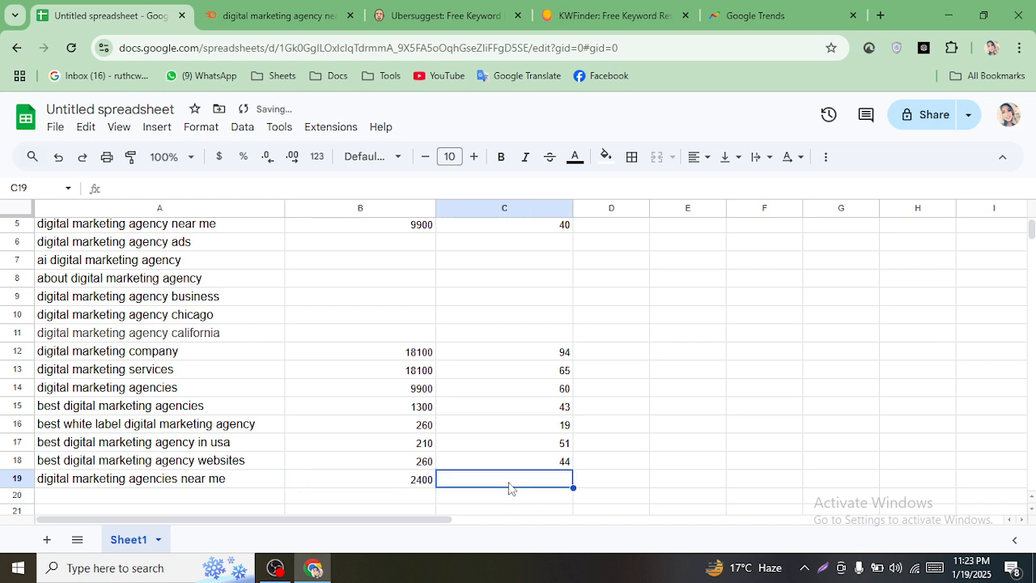
{"action": "type", "text": "34"}
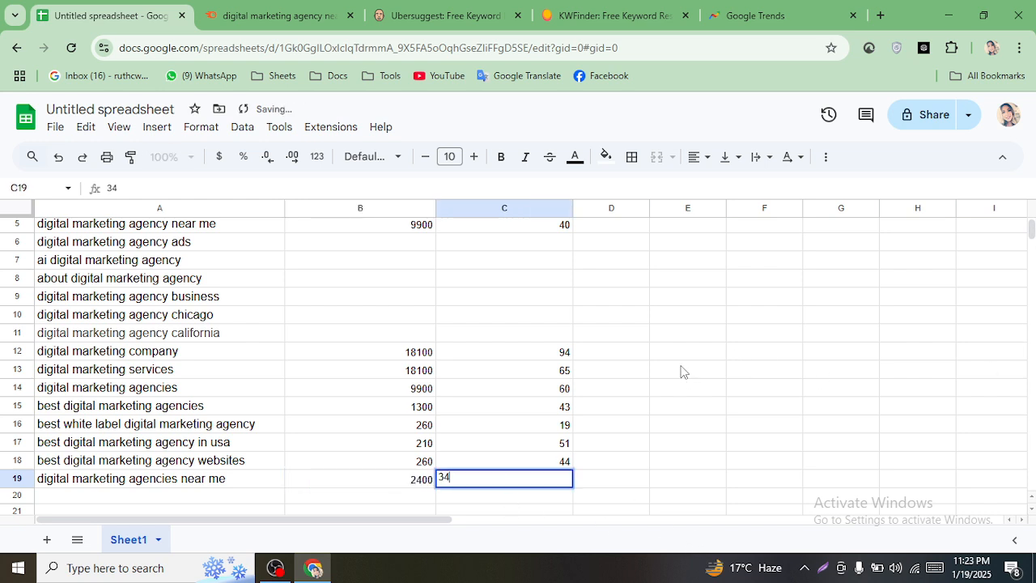
{"action": "left_click", "coordinate": [696, 380]}
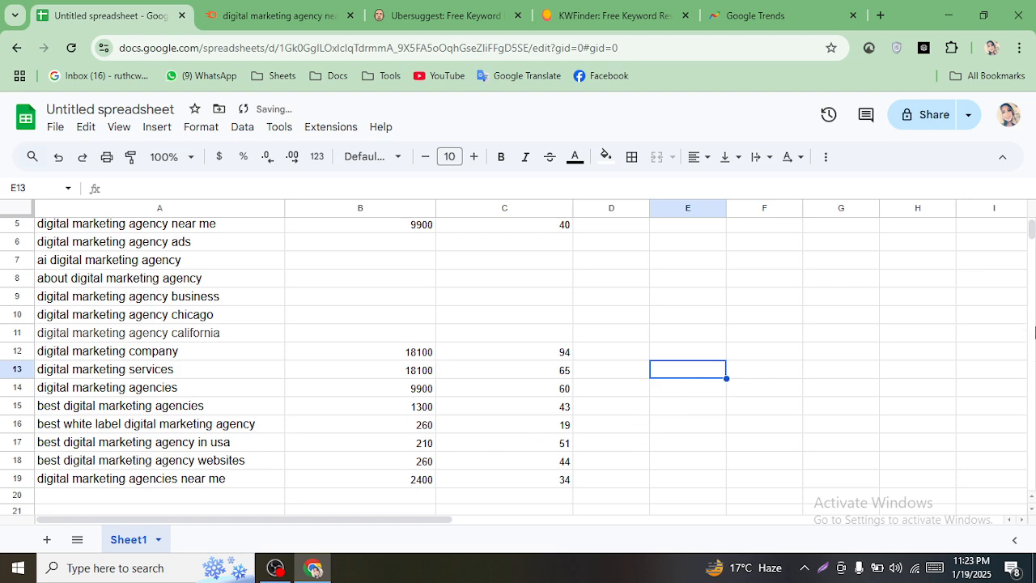
{"action": "scroll", "coordinate": [1031, 237], "scroll_direction": "up", "scroll_amount": 2}
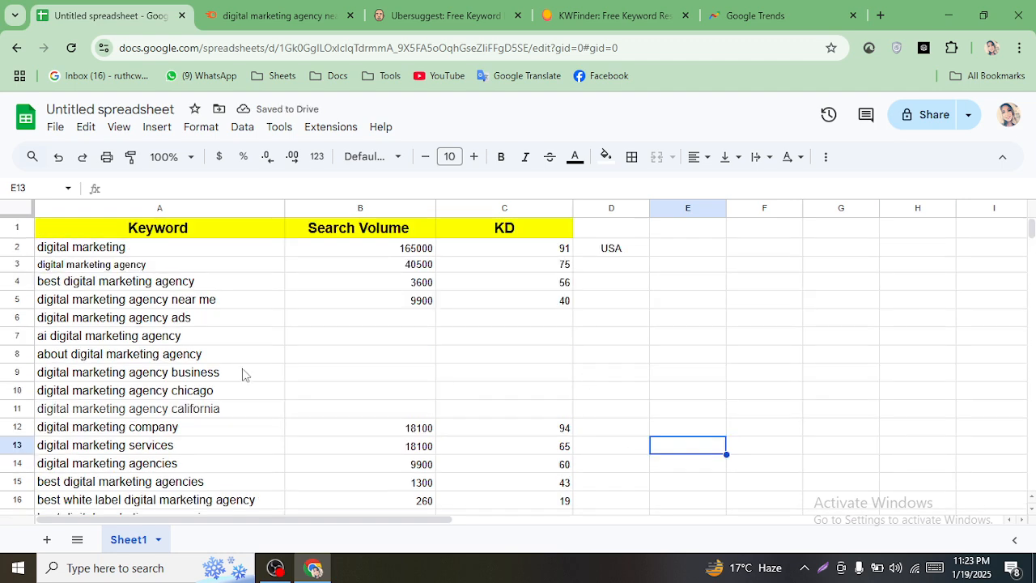
{"action": "left_click", "coordinate": [361, 7]}
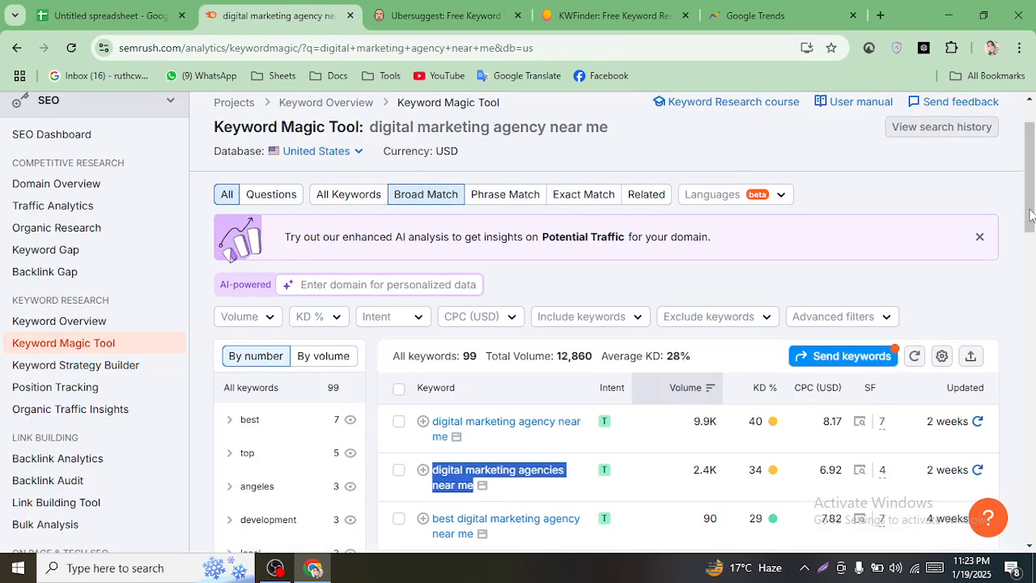
- Copy the 'digital marketing agency ads' keyword from cell A6 of the sheet
{"action": "scroll", "coordinate": [1032, 201], "scroll_direction": "down", "scroll_amount": 2}
{"action": "left_click_drag", "start_coordinate": [1031, 201], "coordinate": [1032, 233]}
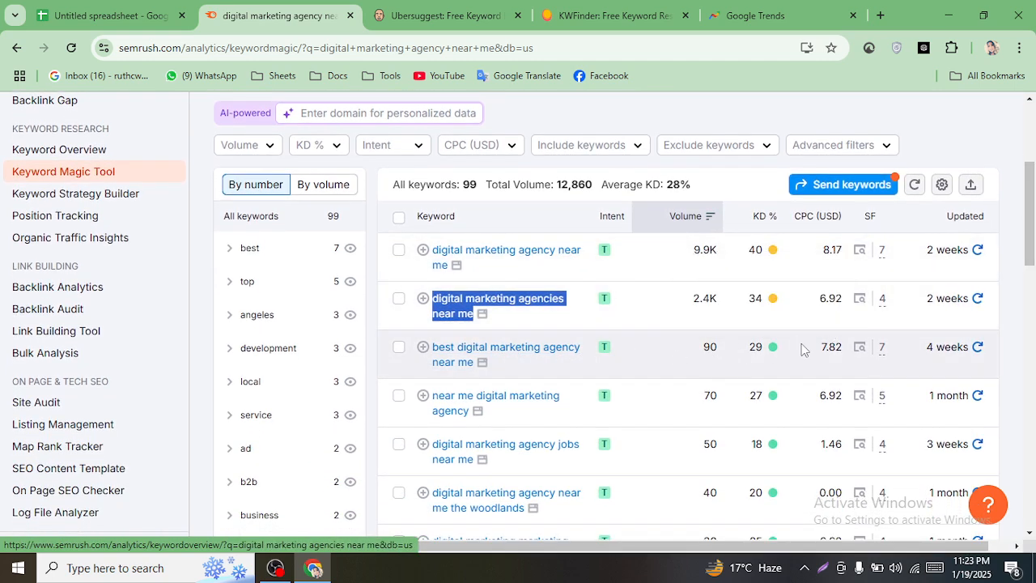
{"action": "left_click_drag", "start_coordinate": [1032, 233], "coordinate": [1032, 201]}
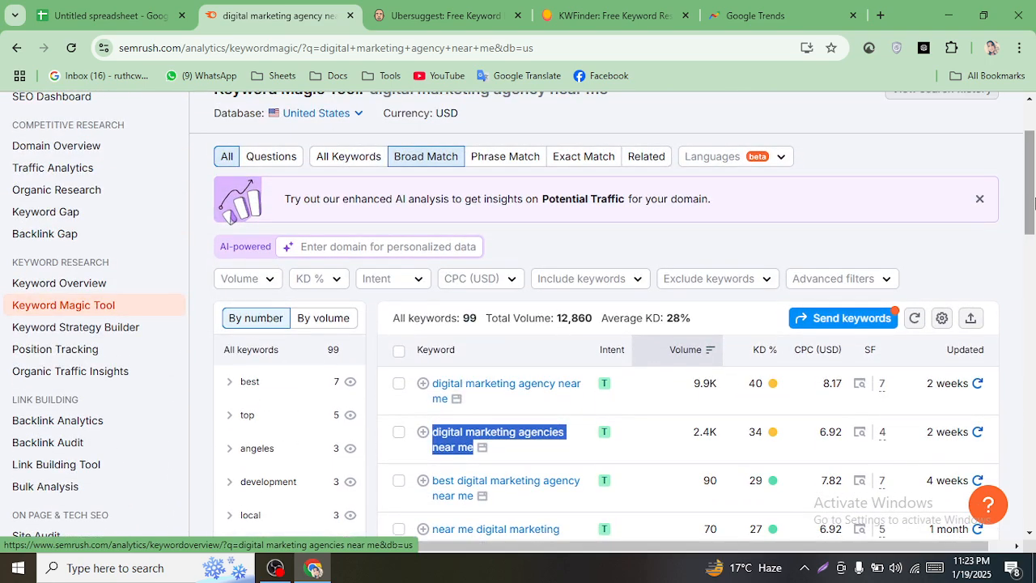
{"action": "left_click", "coordinate": [96, 8]}
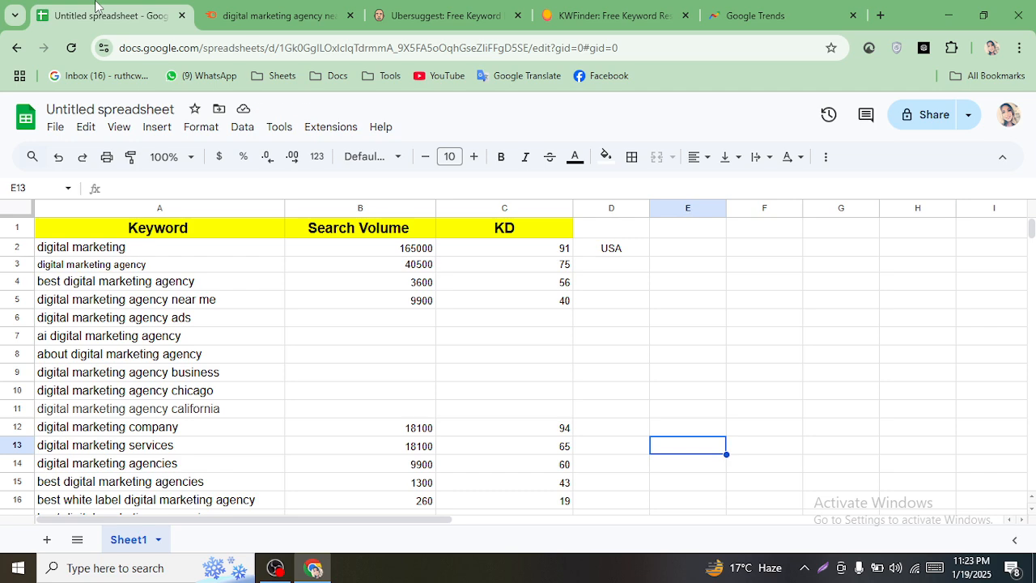
{"action": "left_click", "coordinate": [197, 324]}
{"action": "right_click", "coordinate": [197, 324]}
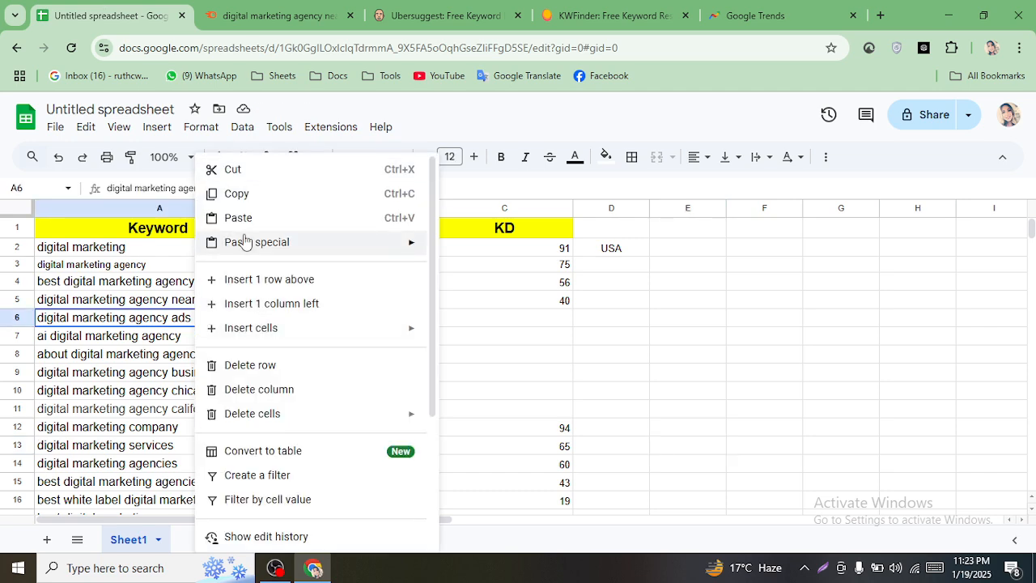
{"action": "left_click", "coordinate": [269, 195]}
- Search Semrush's Keyword Magic Tool for 'digital marketing agency ads' and review its 62 results
{"action": "left_click", "coordinate": [268, 15]}
{"action": "scroll", "coordinate": [395, 180], "scroll_direction": "up", "scroll_amount": 2}
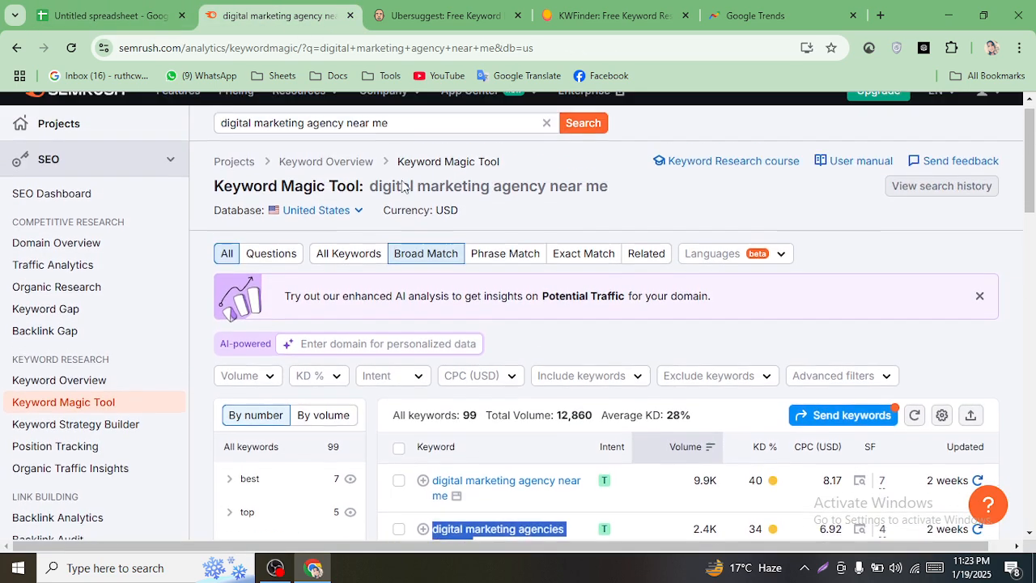
{"action": "left_click", "coordinate": [548, 142]}
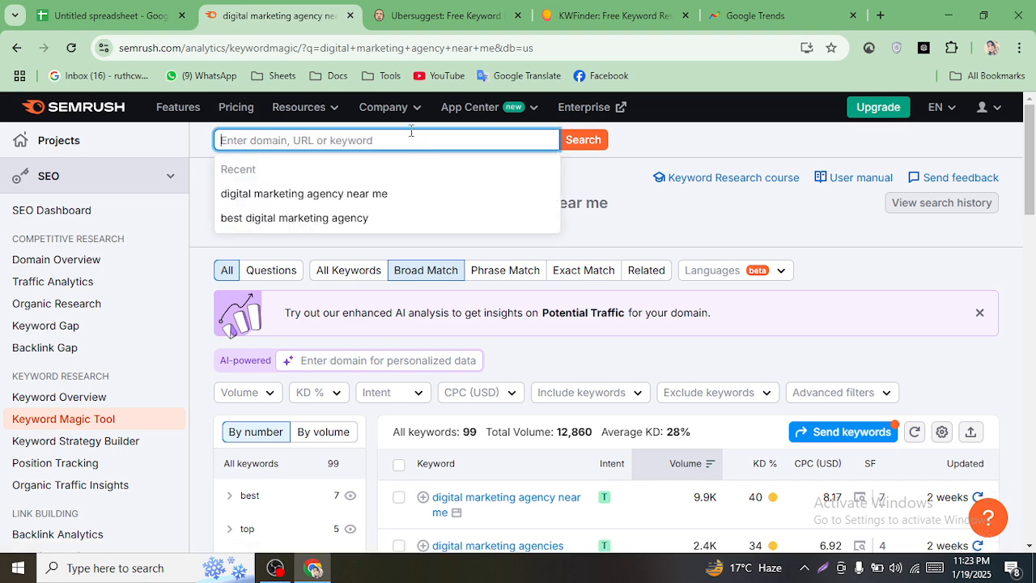
{"action": "right_click", "coordinate": [394, 140]}
{"action": "left_click", "coordinate": [447, 291]}
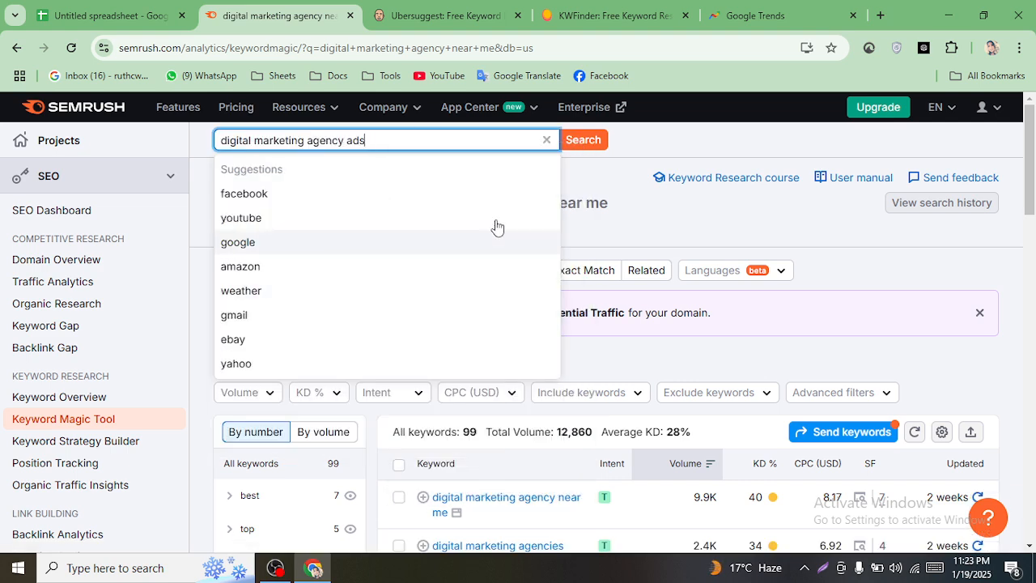
{"action": "left_click", "coordinate": [570, 142]}
{"action": "left_click", "coordinate": [572, 140]}
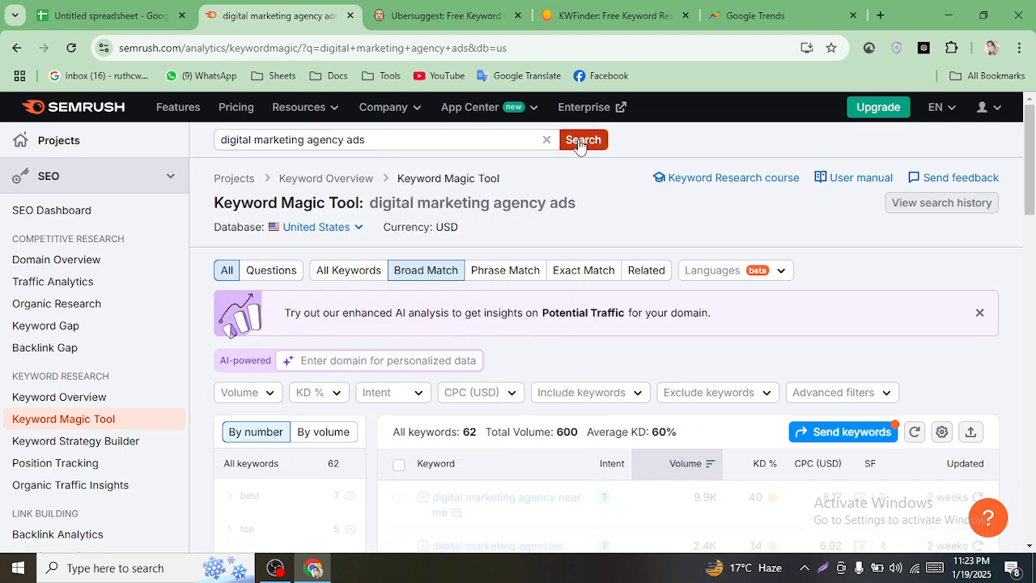
{"action": "left_click_drag", "start_coordinate": [1032, 181], "coordinate": [1034, 212]}
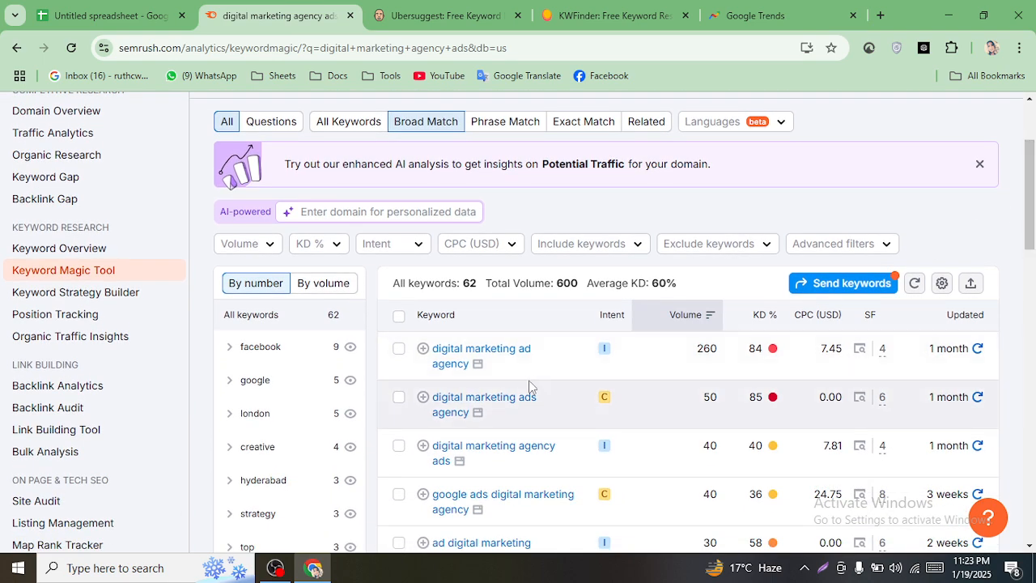
{"action": "scroll", "coordinate": [583, 300], "scroll_direction": "up", "scroll_amount": 2}
{"action": "scroll", "coordinate": [656, 219], "scroll_direction": "down", "scroll_amount": 1}
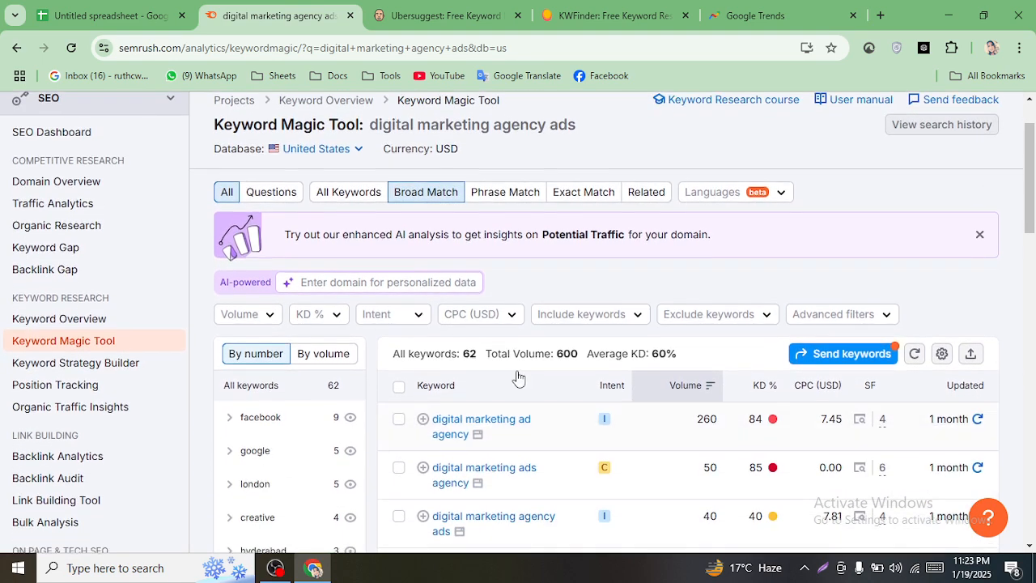
{"action": "scroll", "coordinate": [656, 219], "scroll_direction": "up", "scroll_amount": 1}
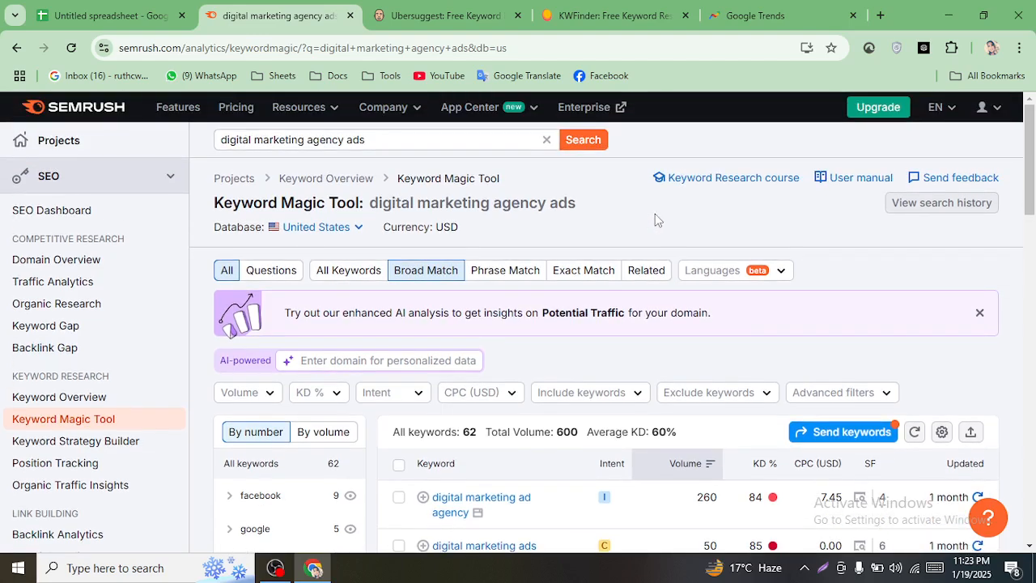
{"action": "scroll", "coordinate": [655, 219], "scroll_direction": "down", "scroll_amount": 1}
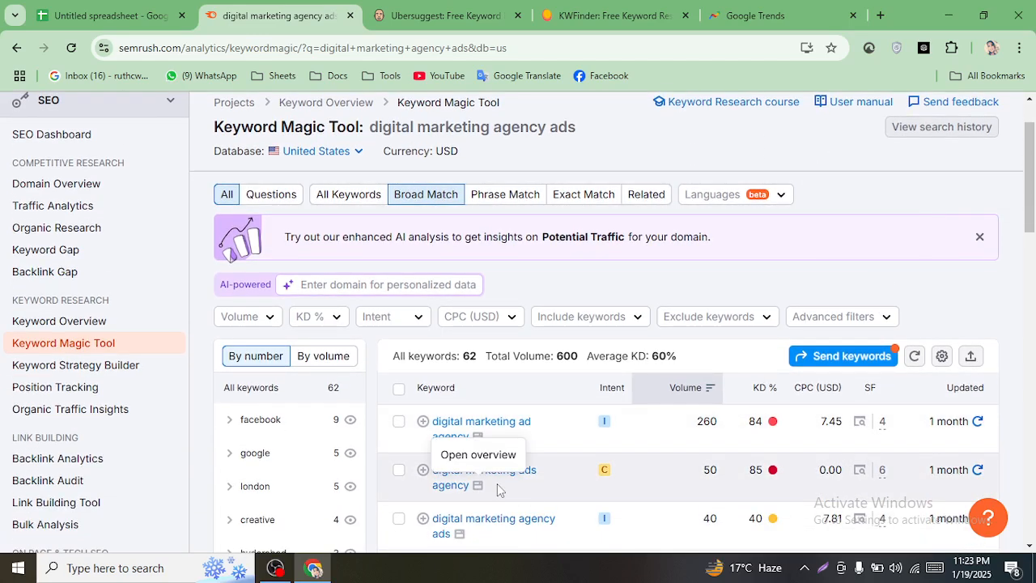
{"action": "scroll", "coordinate": [576, 481], "scroll_direction": "up", "scroll_amount": 1}
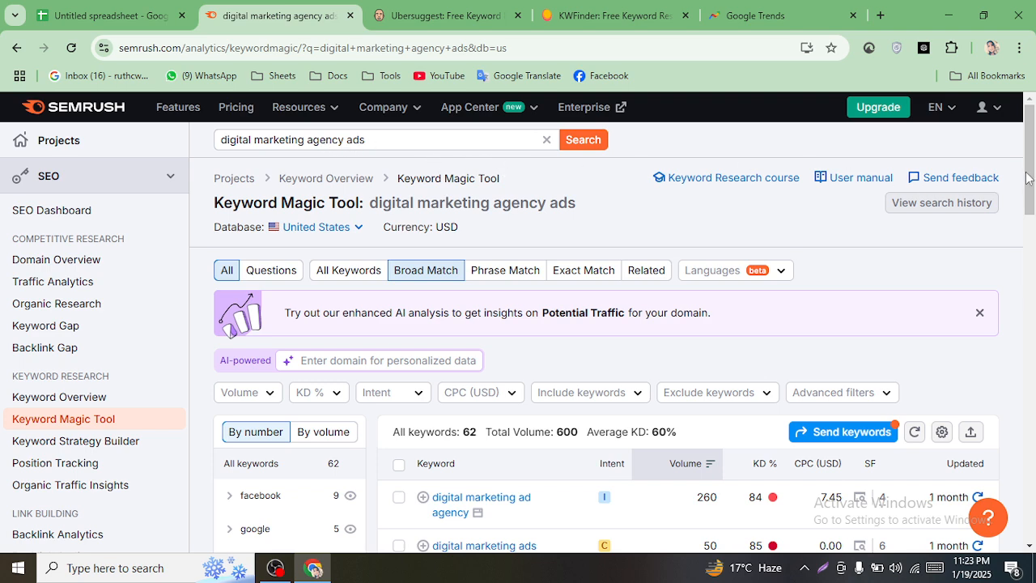
{"action": "left_click_drag", "start_coordinate": [1027, 180], "coordinate": [1033, 231]}
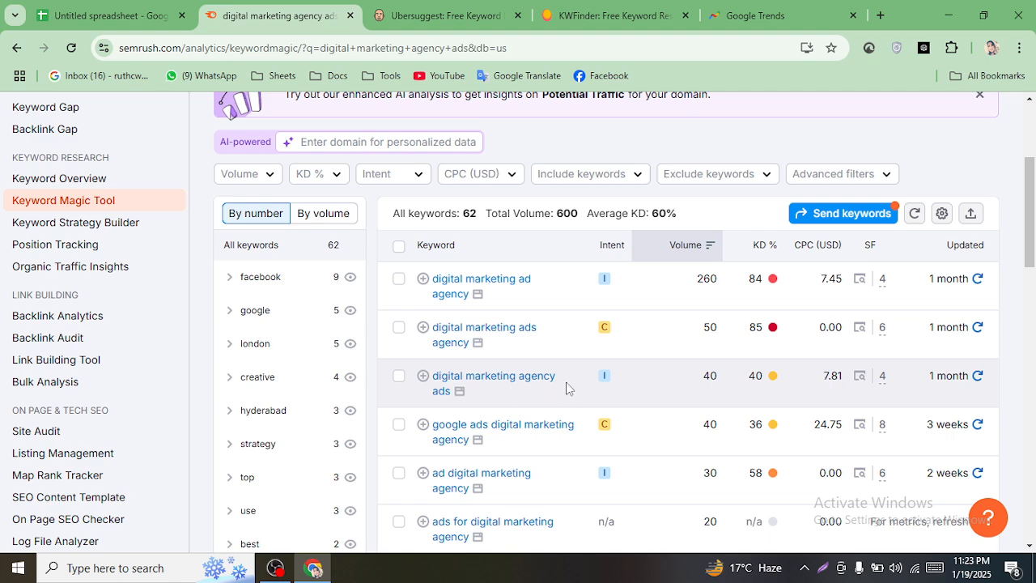
{"action": "mouse_move", "coordinate": [762, 389]}
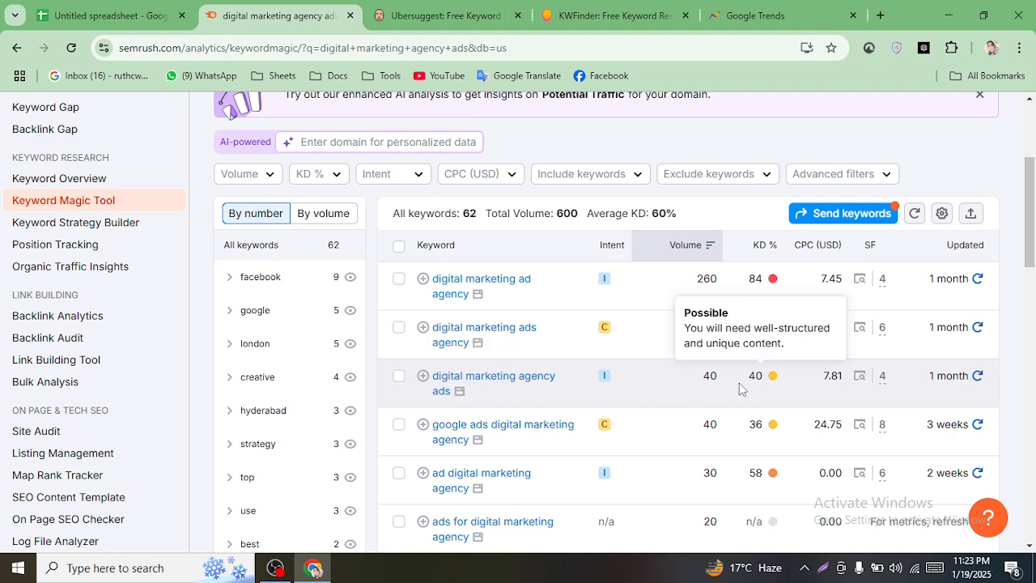
- Clear cell A6 and copy the 'ai digital marketing agency' keyword from A7
{"action": "left_click", "coordinate": [78, 10]}
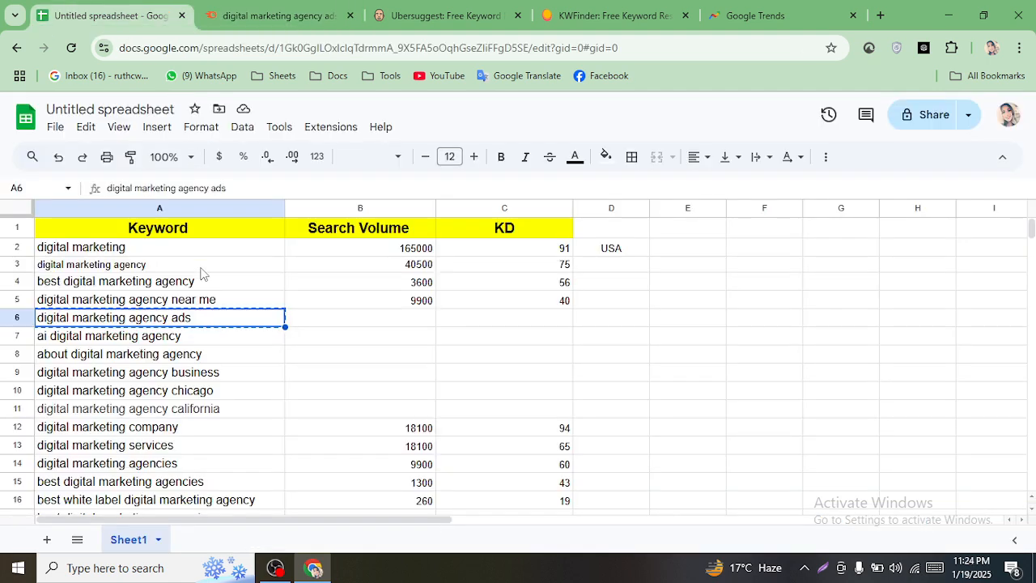
{"action": "key", "text": "BackSpace"}
{"action": "left_click", "coordinate": [363, 356]}
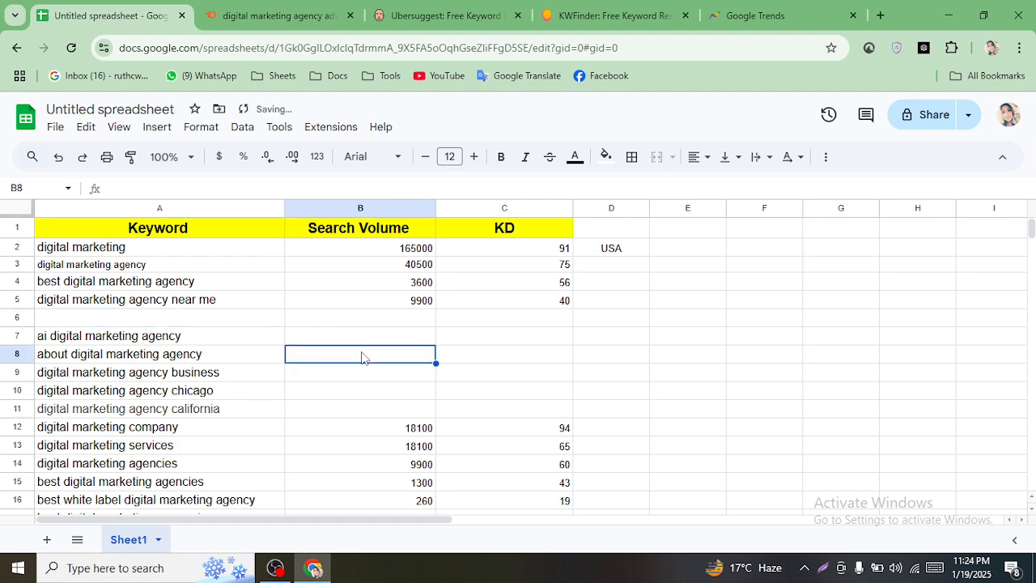
{"action": "left_click", "coordinate": [134, 339]}
{"action": "right_click", "coordinate": [134, 340]}
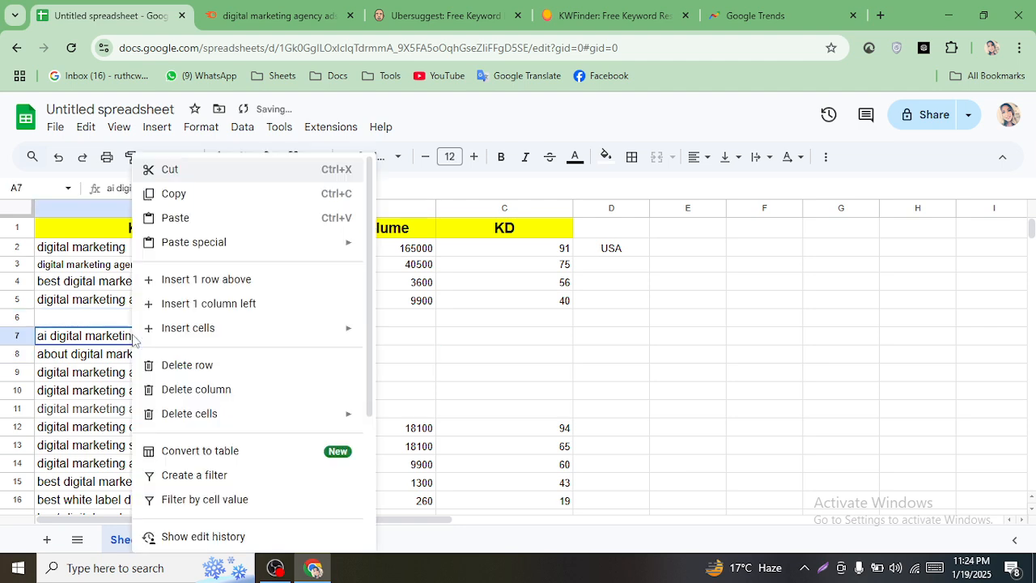
{"action": "left_click", "coordinate": [191, 200]}
{"action": "key", "text": "ctrl+Tab"}
{"action": "scroll", "coordinate": [435, 267], "scroll_direction": "up", "scroll_amount": 5}
- Replace the Semrush search with 'ai digital marketing agency' and read its 260 volume and KD 52
{"action": "left_click", "coordinate": [486, 139]}
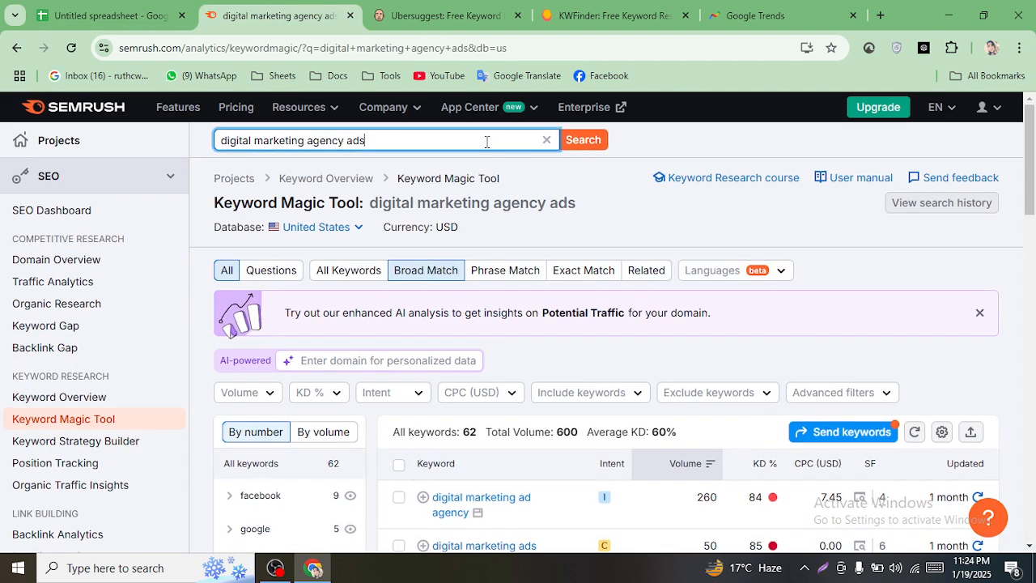
{"action": "triple_click", "coordinate": [485, 139]}
{"action": "right_click", "coordinate": [485, 139]}
{"action": "left_click", "coordinate": [531, 227]}
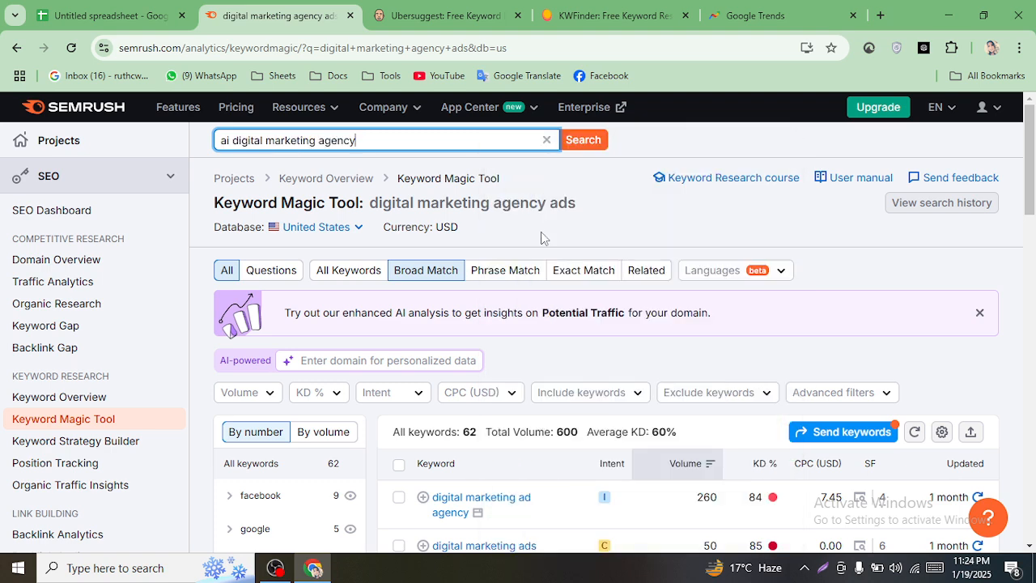
{"action": "key", "text": "Return"}
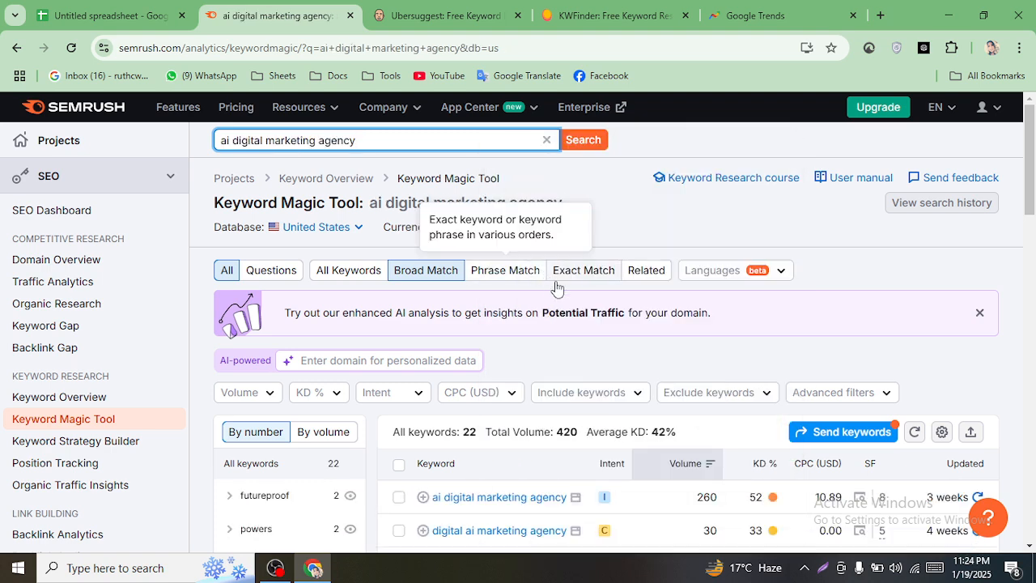
{"action": "scroll", "coordinate": [714, 353], "scroll_direction": "down", "scroll_amount": 2}
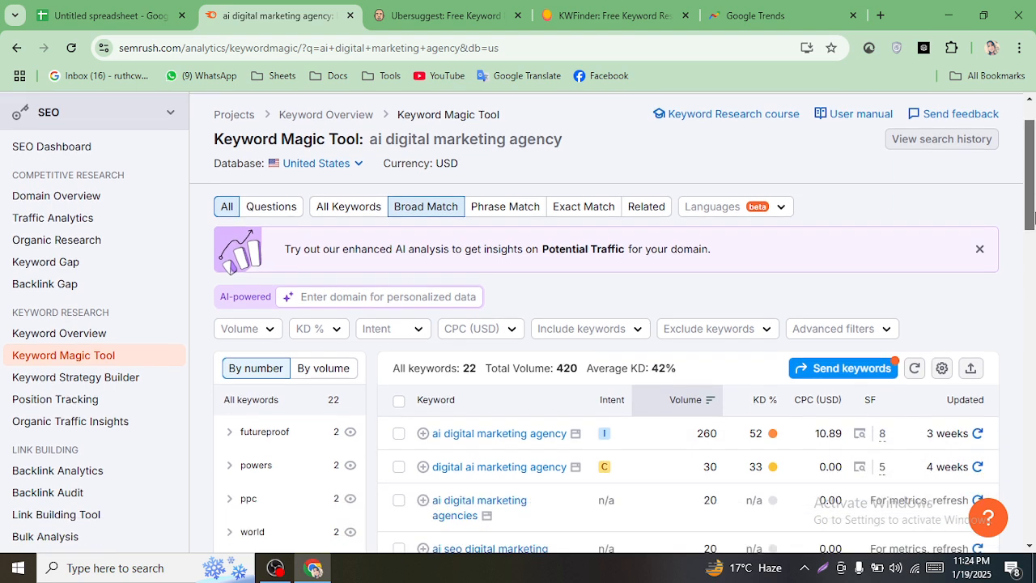
{"action": "mouse_move", "coordinate": [761, 348]}
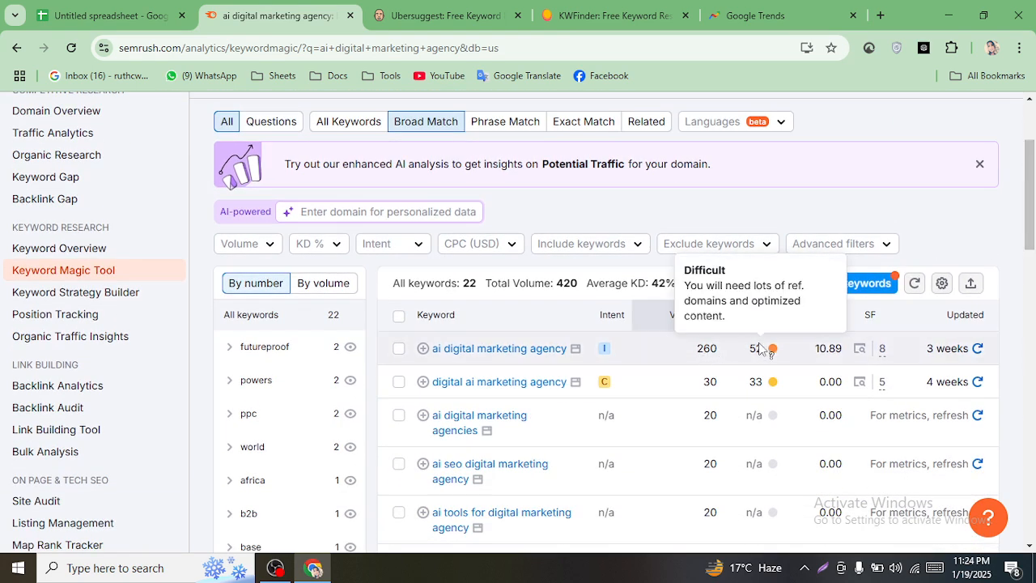
{"action": "left_click", "coordinate": [115, 14]}
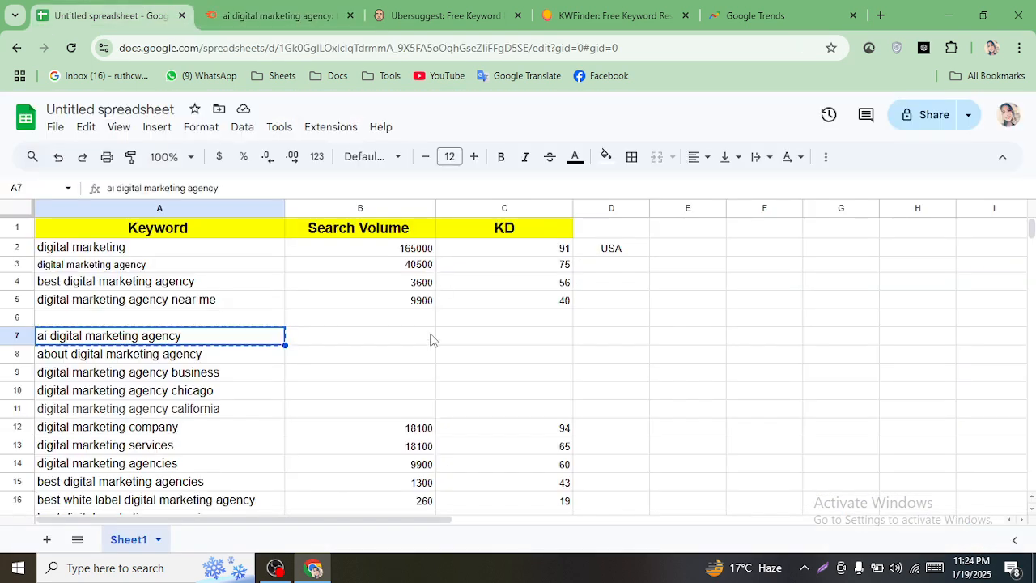
- Enter 260 in B7 and 52 in C7, then copy the 'digital marketing agency business' keyword
{"action": "left_click", "coordinate": [344, 353]}
{"action": "left_click", "coordinate": [341, 341]}
{"action": "type", "text": "260"}
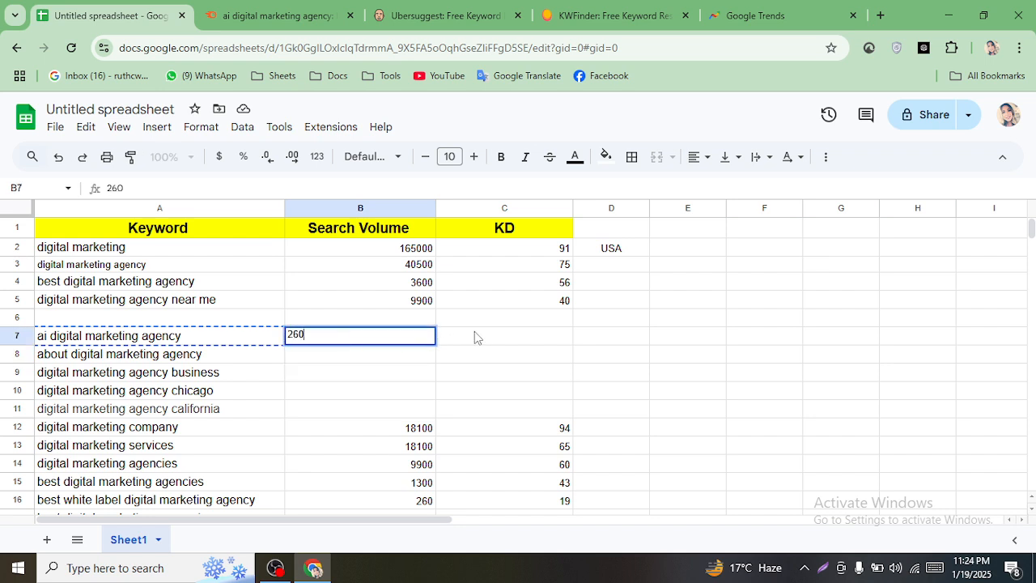
{"action": "left_click", "coordinate": [474, 337]}
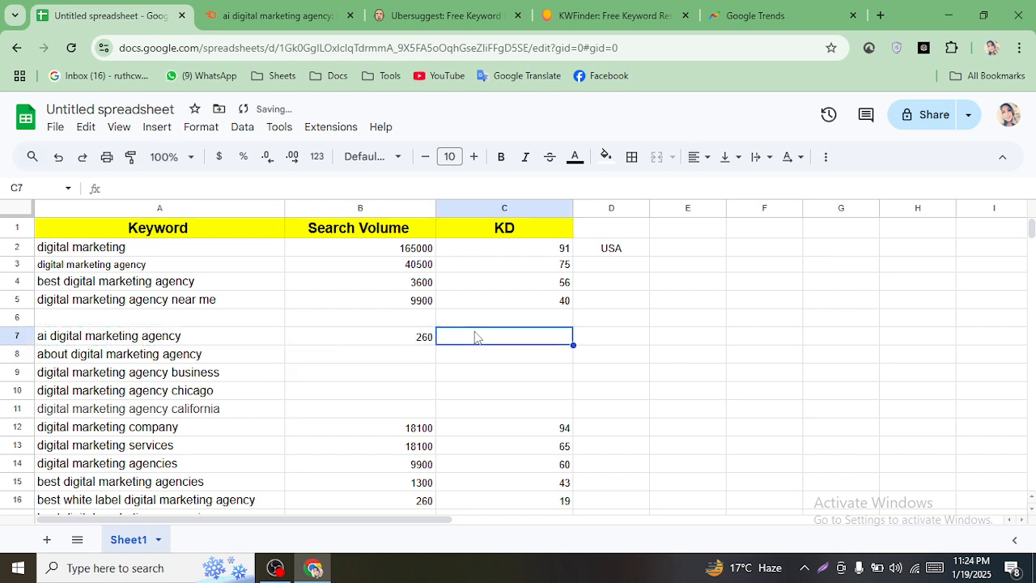
{"action": "type", "text": "52"}
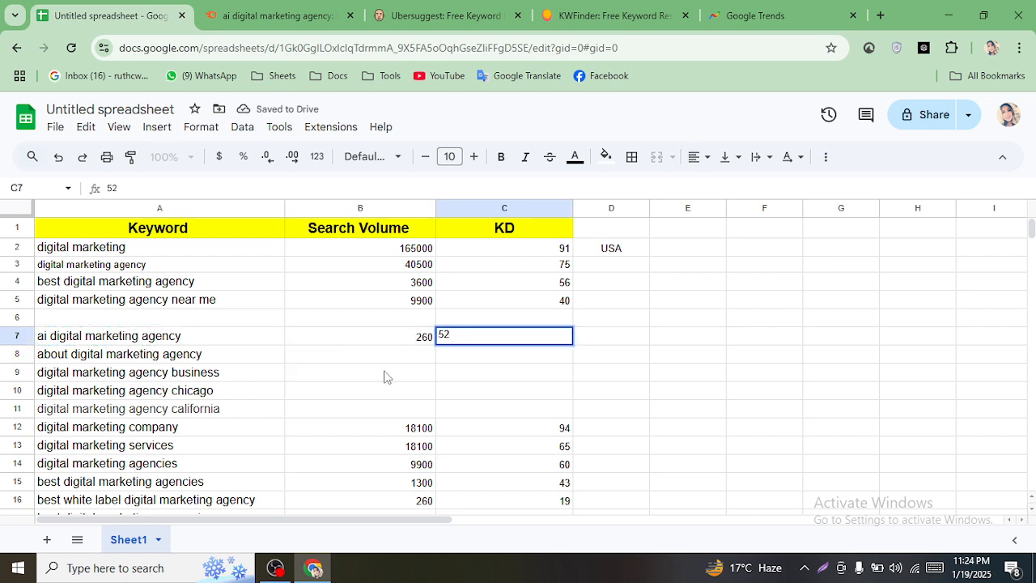
{"action": "left_click", "coordinate": [212, 377]}
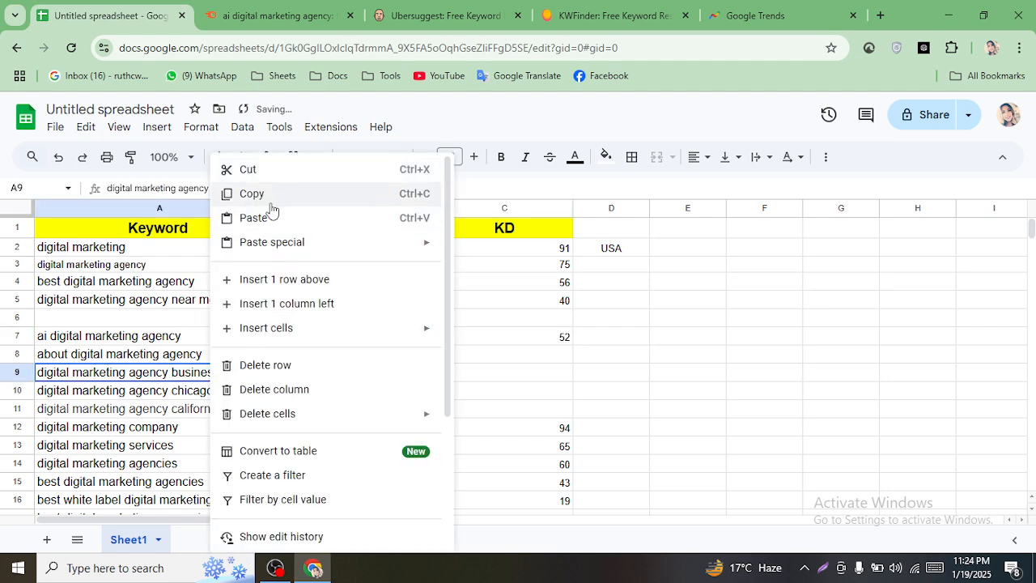
{"action": "left_click", "coordinate": [272, 197]}
- Search Semrush for 'digital marketing agency business', showing 263 keywords and 4,310 total volume
{"action": "left_click", "coordinate": [284, 9]}
{"action": "scroll", "coordinate": [378, 211], "scroll_direction": "up", "scroll_amount": 2}
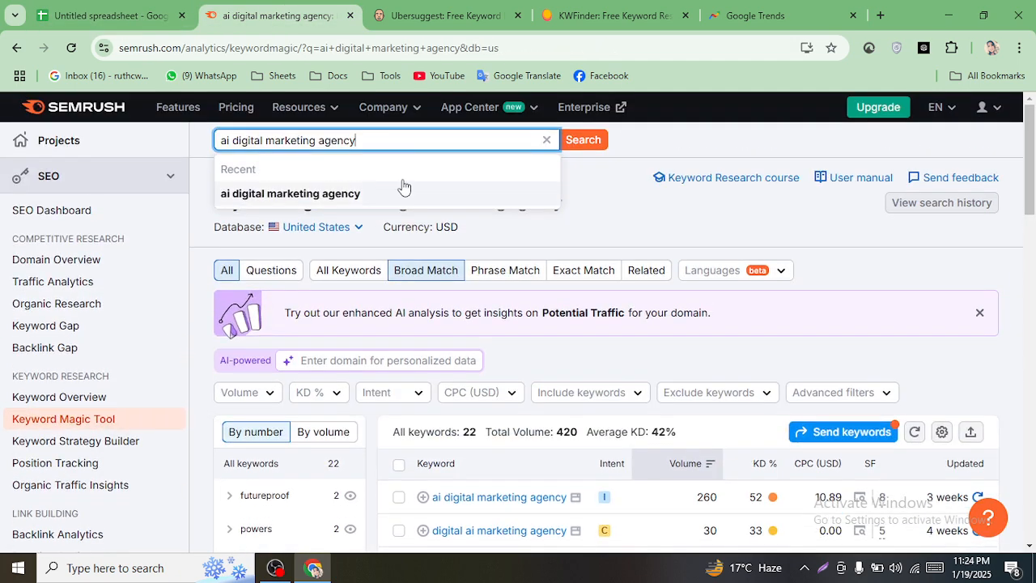
{"action": "left_click", "coordinate": [548, 139]}
{"action": "right_click", "coordinate": [424, 140]}
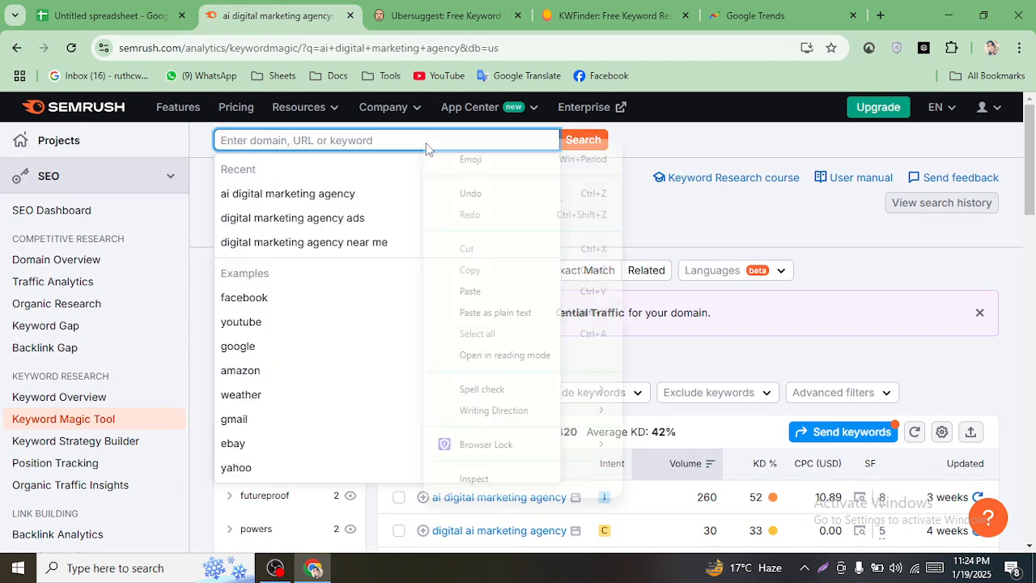
{"action": "left_click", "coordinate": [489, 283]}
{"action": "left_click", "coordinate": [580, 140]}
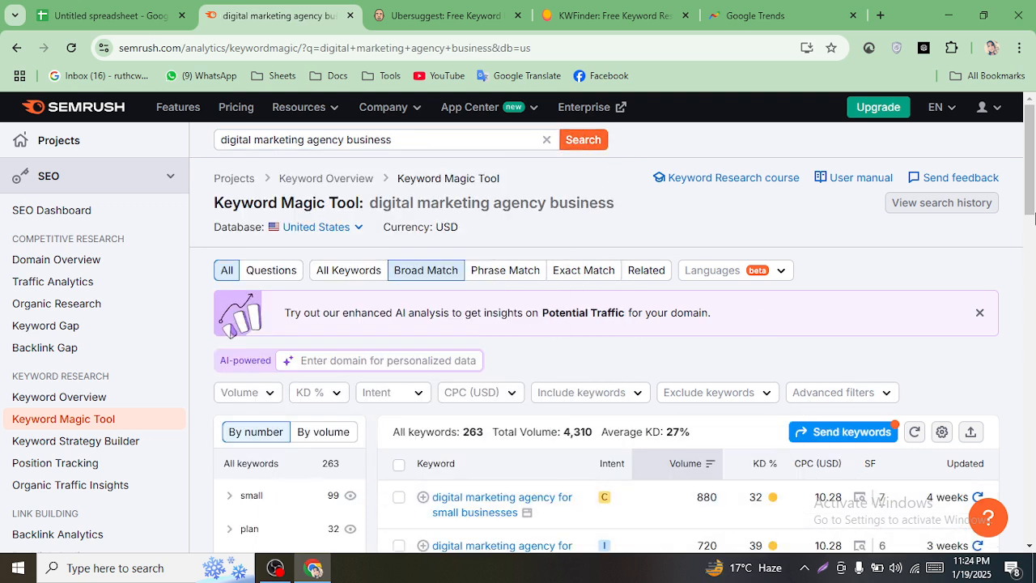
{"action": "left_click_drag", "start_coordinate": [1031, 208], "coordinate": [1032, 239]}
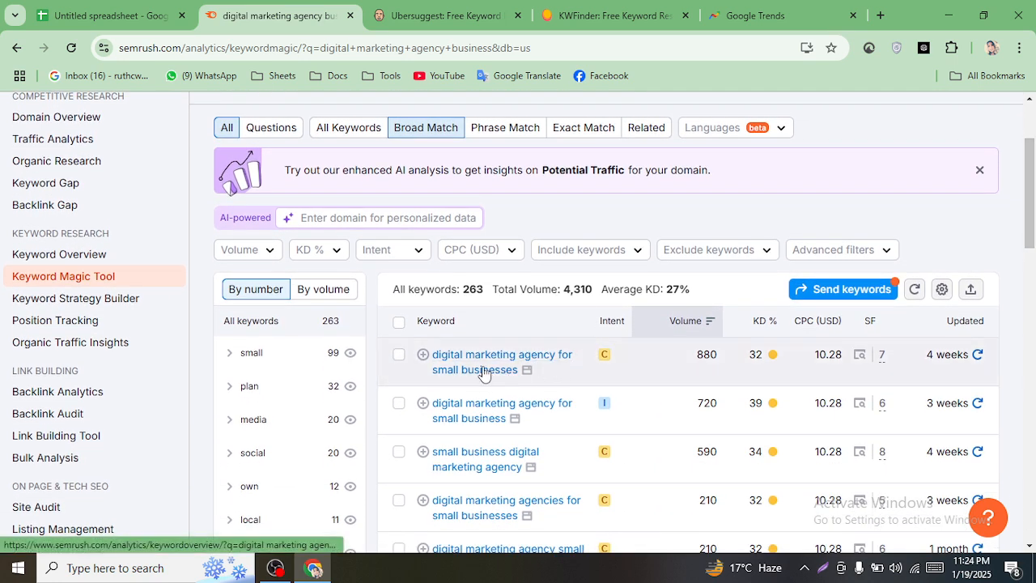
- Copy the top result keyword, 'digital marketing agency for small businesses'
{"action": "left_click_drag", "start_coordinate": [425, 355], "coordinate": [474, 372]}
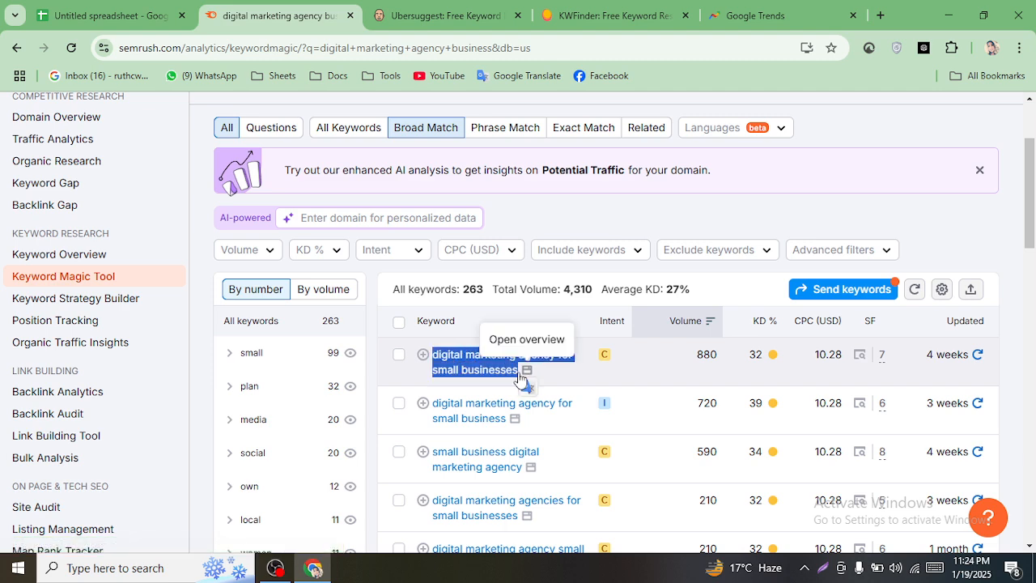
{"action": "right_click", "coordinate": [495, 374]}
{"action": "left_click", "coordinate": [530, 358]}
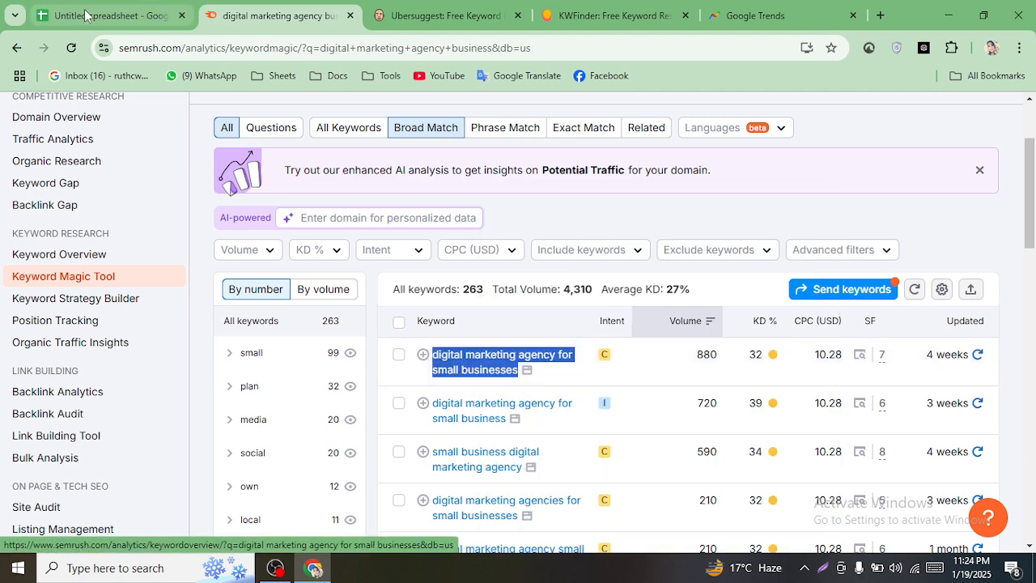
{"action": "left_click", "coordinate": [113, 15]}
{"action": "double_click", "coordinate": [203, 319]}
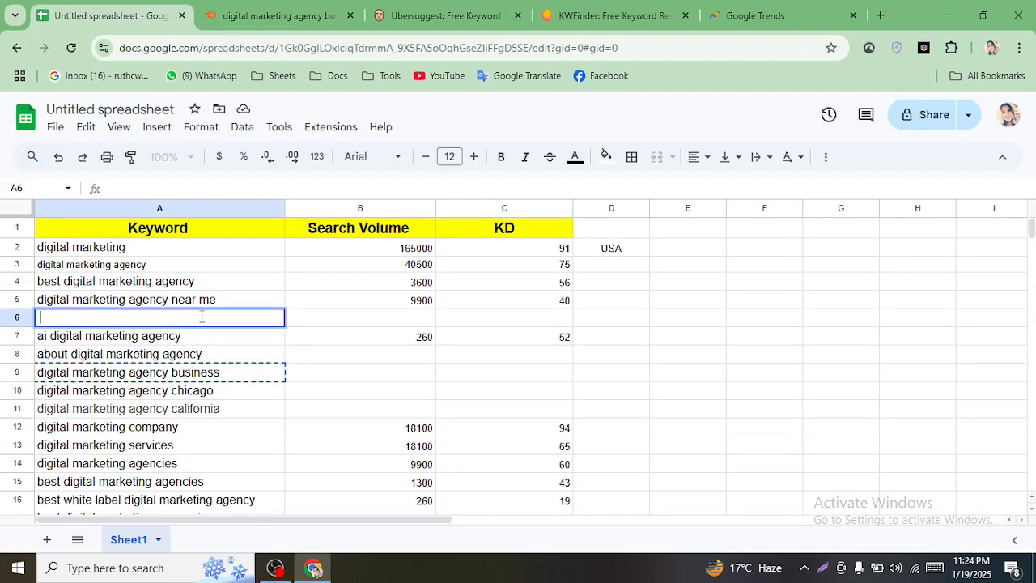
- Paste 'digital marketing agency for small businesses' into cell A6
{"action": "right_click", "coordinate": [202, 318]}
{"action": "left_click", "coordinate": [247, 345]}
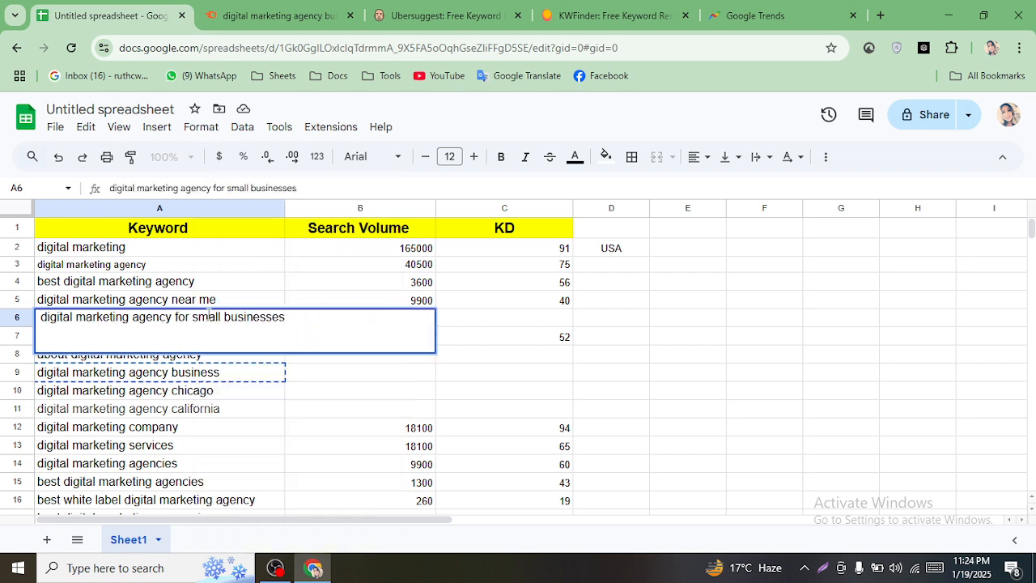
{"action": "left_click", "coordinate": [684, 361]}
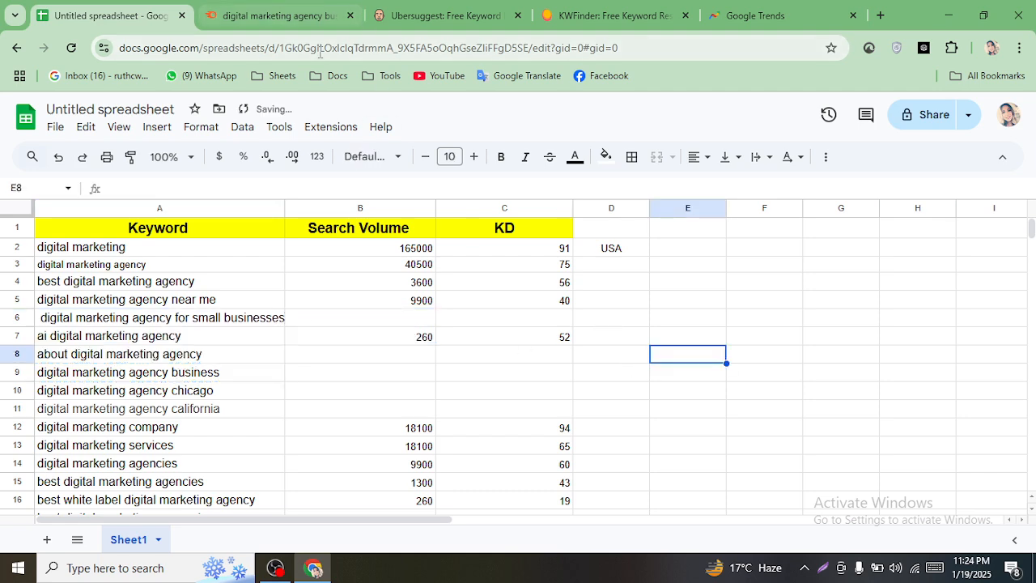
{"action": "left_click", "coordinate": [283, 13]}
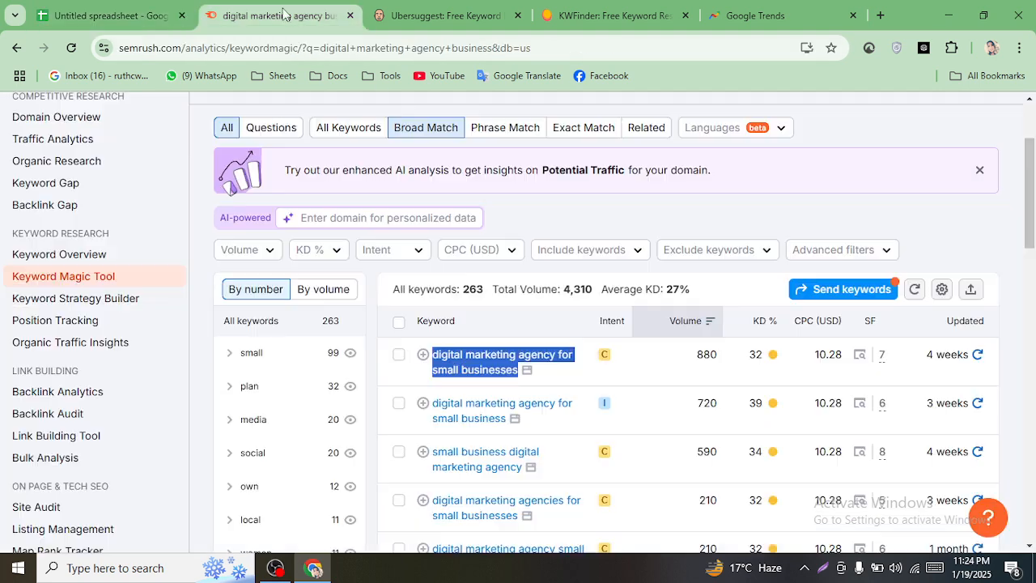
{"action": "left_click", "coordinate": [385, 9]}
{"action": "left_click", "coordinate": [264, 10]}
{"action": "left_click", "coordinate": [133, 10]}
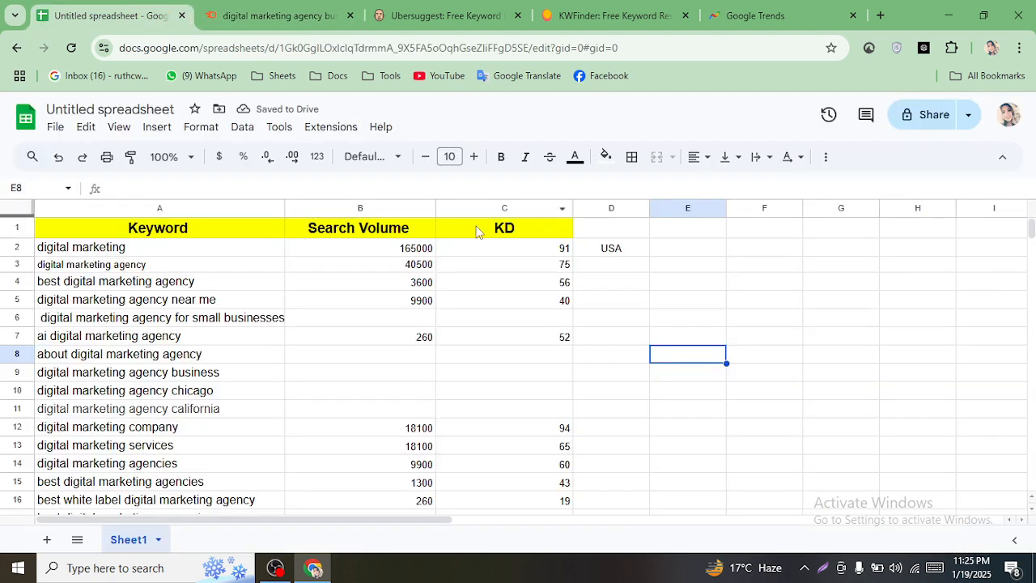
- Enter 880 search volume in B6 and KD 32 in C6
{"action": "left_click", "coordinate": [341, 322]}
{"action": "type", "text": "880"}
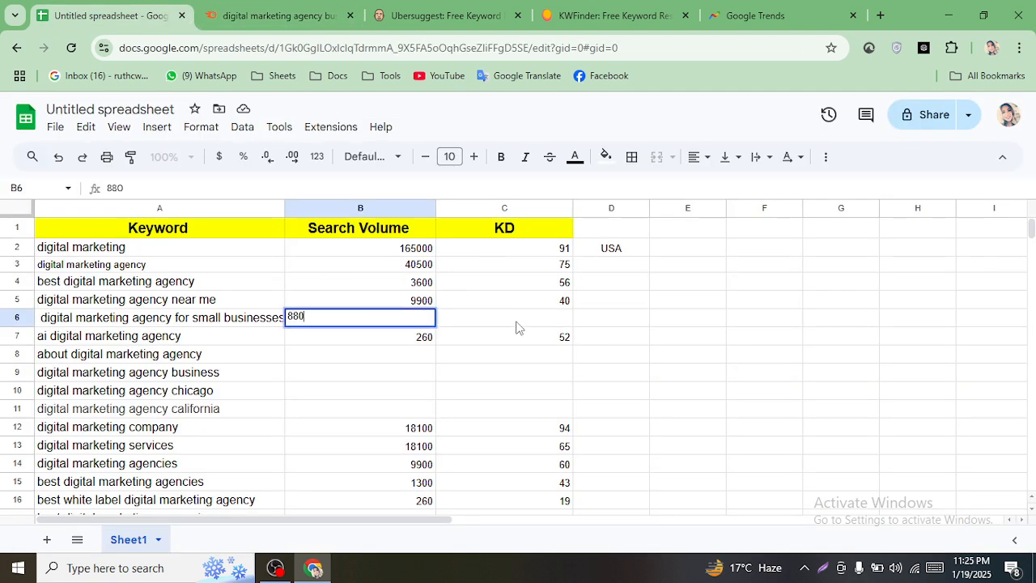
{"action": "left_click", "coordinate": [516, 322]}
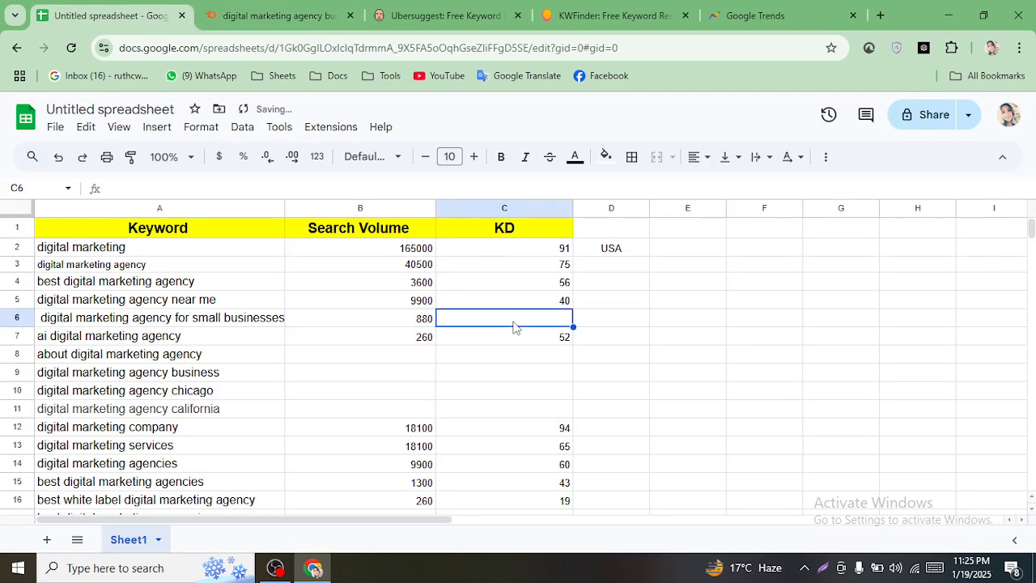
{"action": "type", "text": "32"}
{"action": "left_click", "coordinate": [539, 363]}
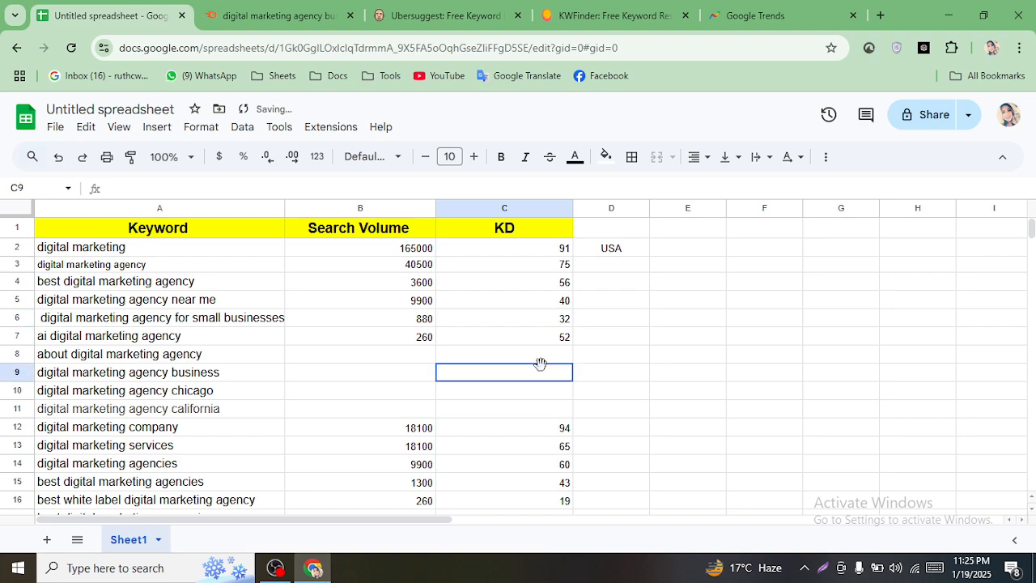
- Copy the 'about digital marketing agency' keyword from cell A8
{"action": "left_click", "coordinate": [270, 359]}
{"action": "right_click", "coordinate": [268, 360]}
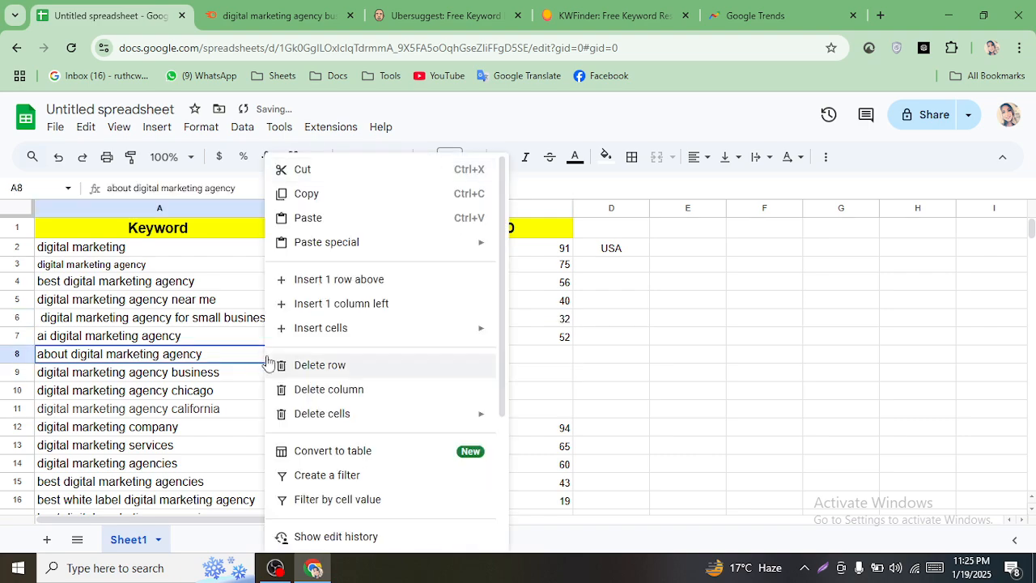
{"action": "left_click", "coordinate": [332, 193]}
{"action": "left_click", "coordinate": [287, 16]}
- Search Semrush for 'about digital marketing agency' and scroll its 16 results (140 volume, 39% KD)
{"action": "scroll", "coordinate": [326, 136], "scroll_direction": "down", "scroll_amount": 2}
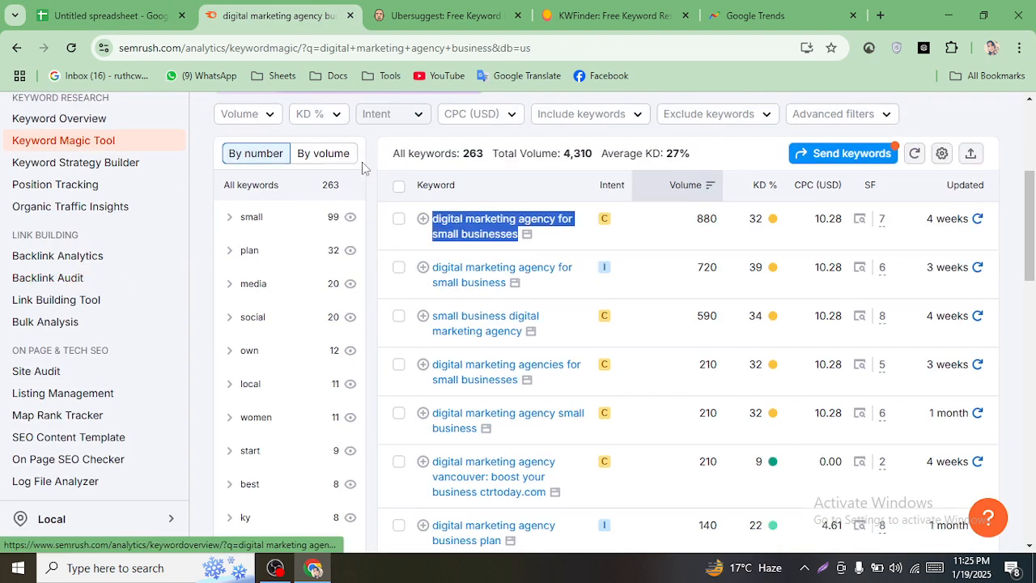
{"action": "scroll", "coordinate": [356, 145], "scroll_direction": "up", "scroll_amount": 4}
{"action": "left_click", "coordinate": [401, 139]}
{"action": "triple_click", "coordinate": [401, 139]}
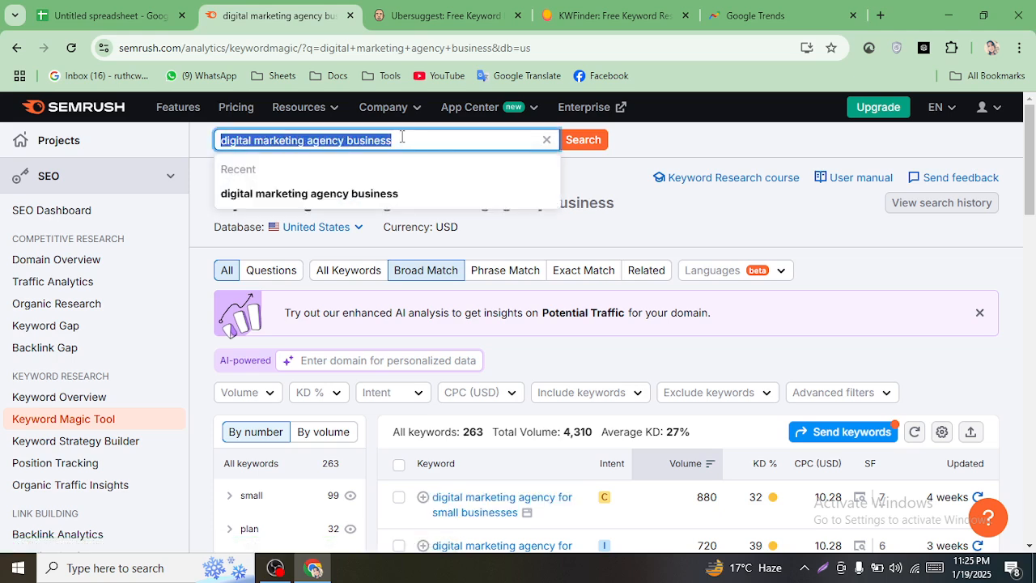
{"action": "right_click", "coordinate": [398, 134]}
{"action": "left_click", "coordinate": [452, 225]}
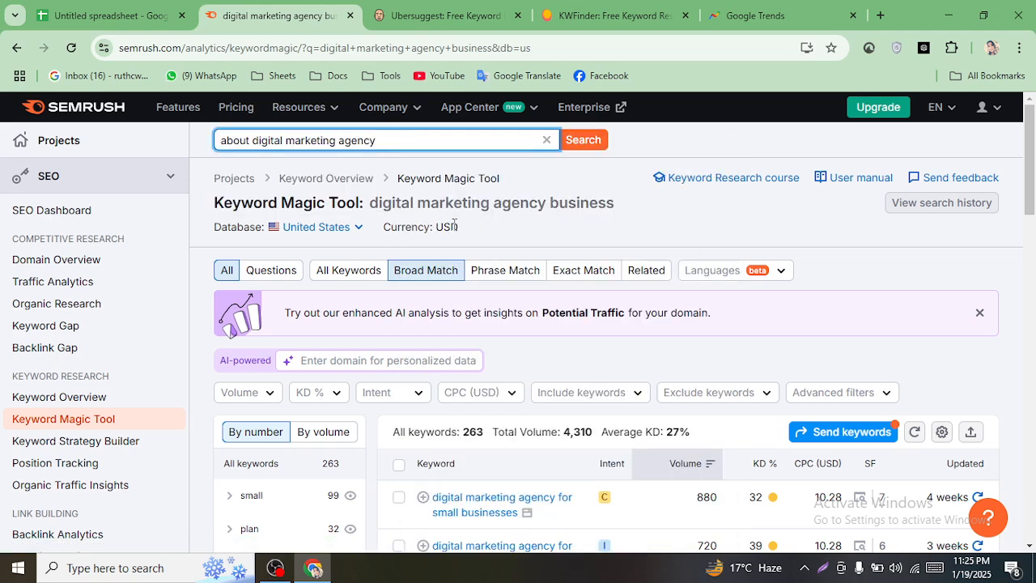
{"action": "key", "text": "Return"}
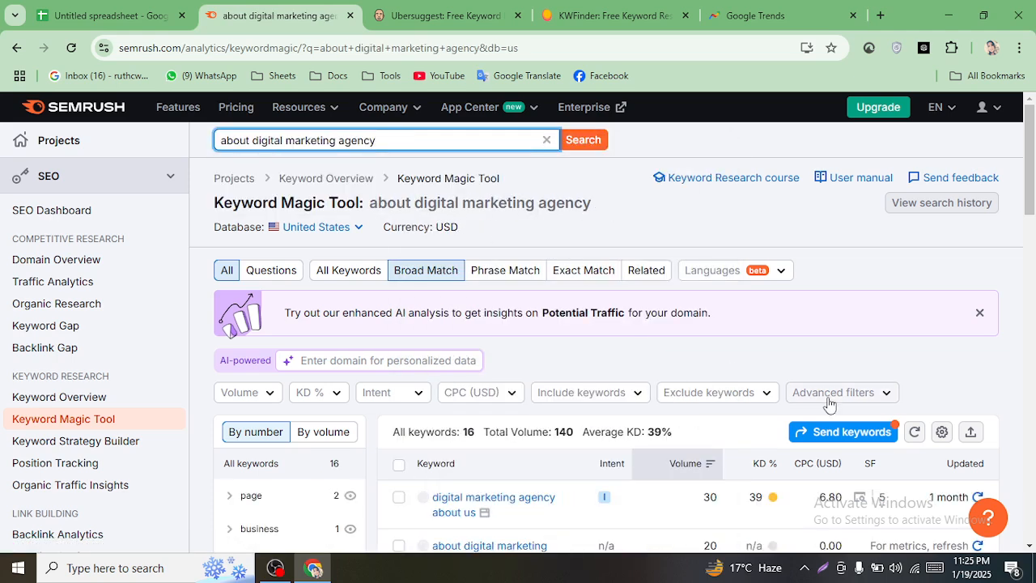
{"action": "scroll", "coordinate": [1031, 226], "scroll_direction": "down", "scroll_amount": 2}
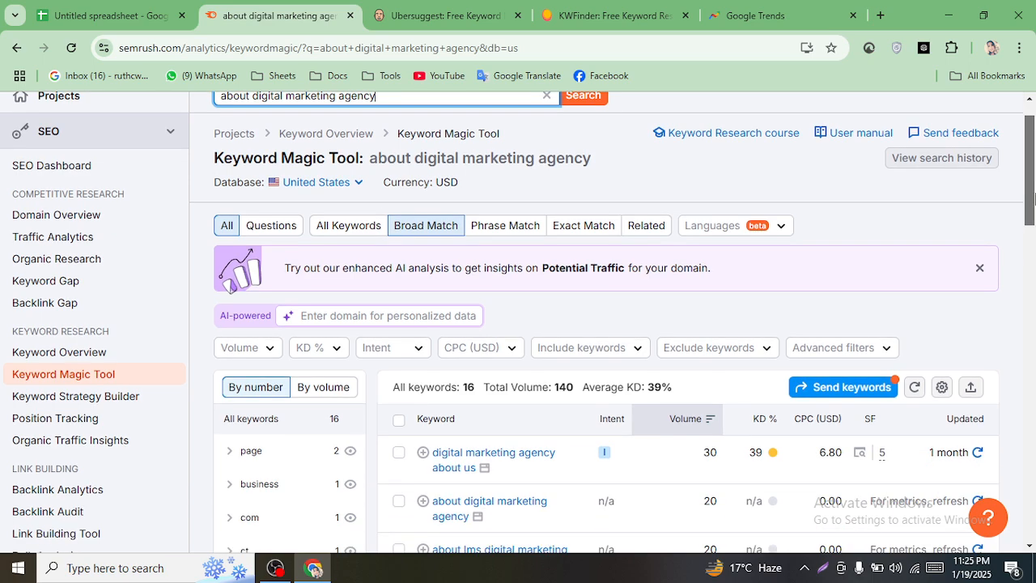
{"action": "left_click_drag", "start_coordinate": [1034, 201], "coordinate": [1033, 210]}
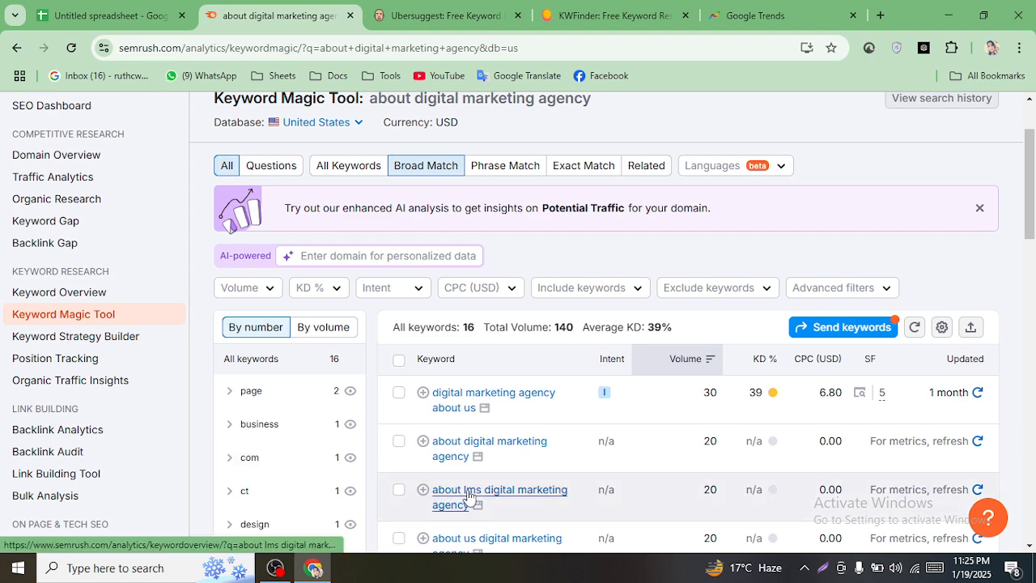
{"action": "scroll", "coordinate": [463, 449], "scroll_direction": "up", "scroll_amount": 2}
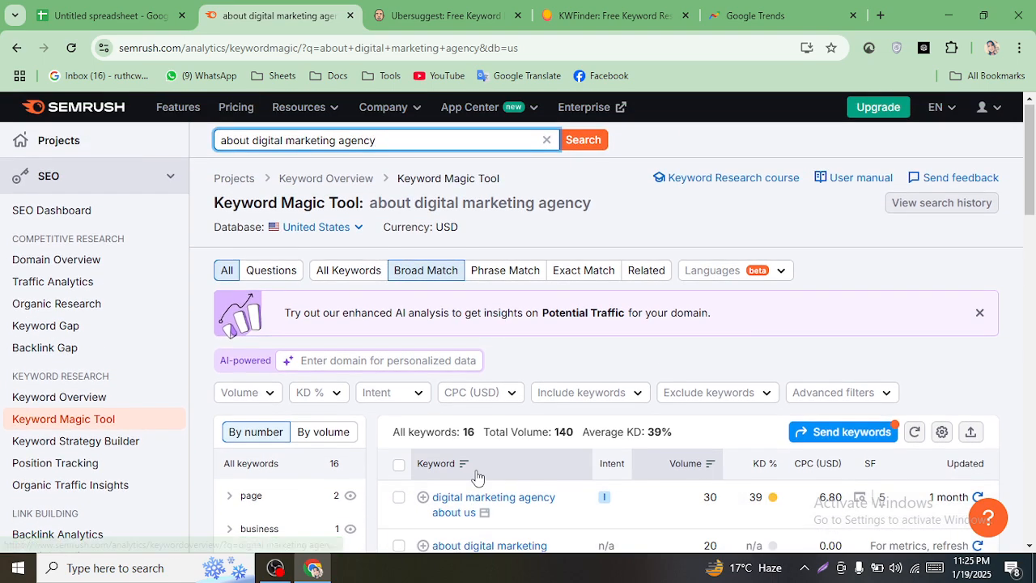
{"action": "scroll", "coordinate": [486, 480], "scroll_direction": "down", "scroll_amount": 4}
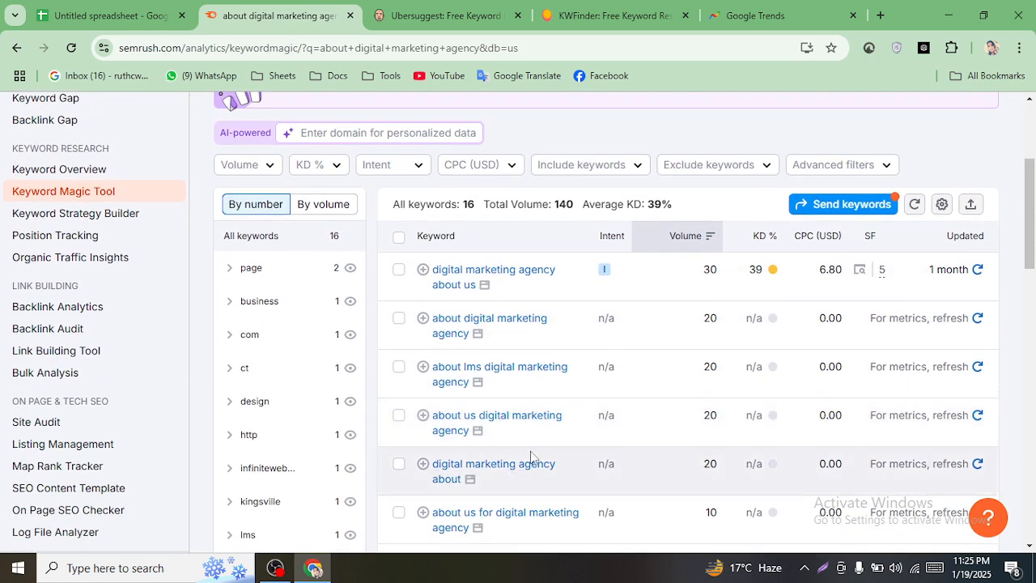
{"action": "scroll", "coordinate": [726, 465], "scroll_direction": "down", "scroll_amount": 8}
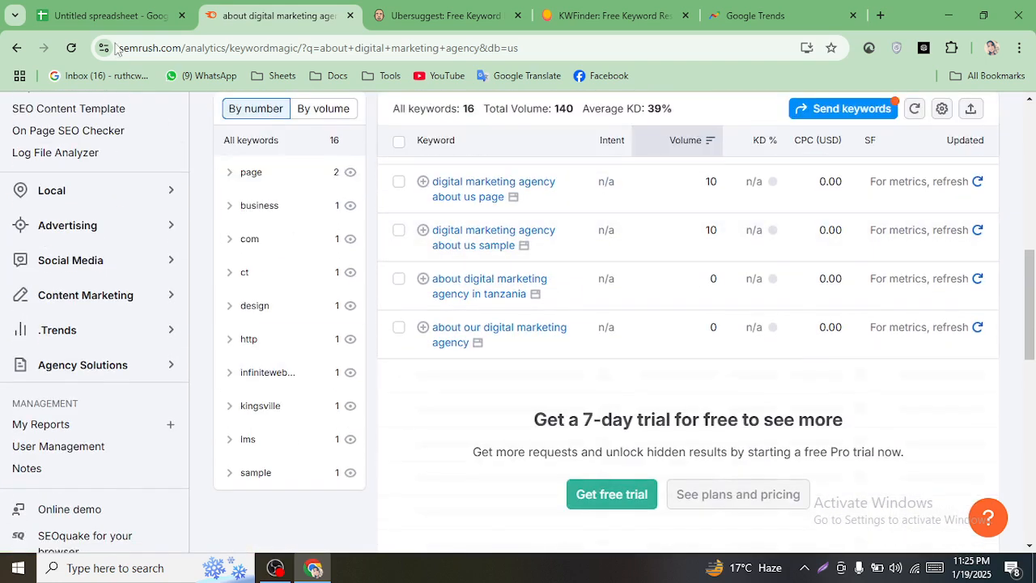
- Clear cell A8 and copy the 'digital marketing agency chicago' keyword from A10
{"action": "left_click", "coordinate": [113, 16]}
{"action": "key", "text": "BackSpace"}
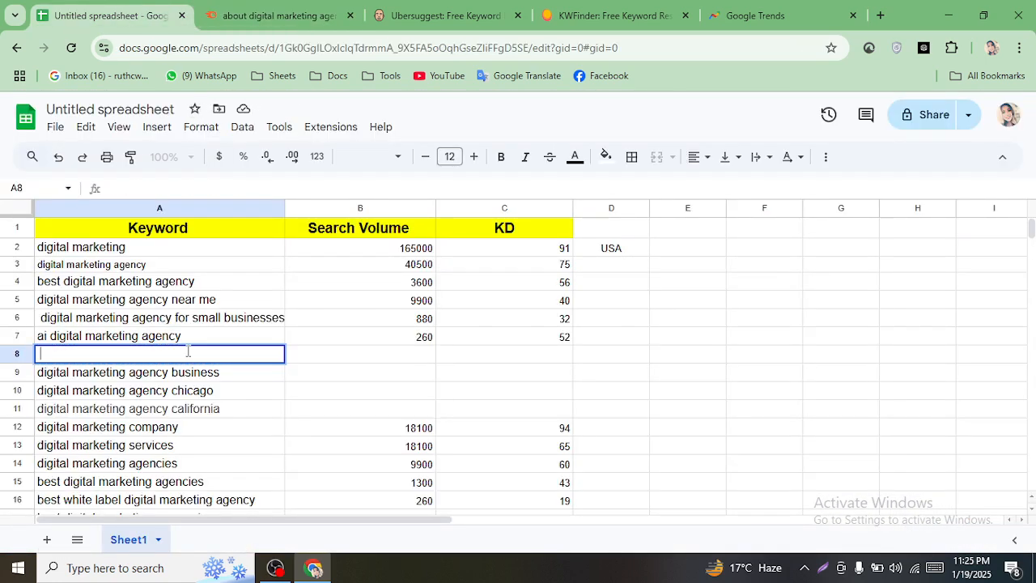
{"action": "left_click", "coordinate": [180, 376]}
{"action": "right_click", "coordinate": [181, 376]}
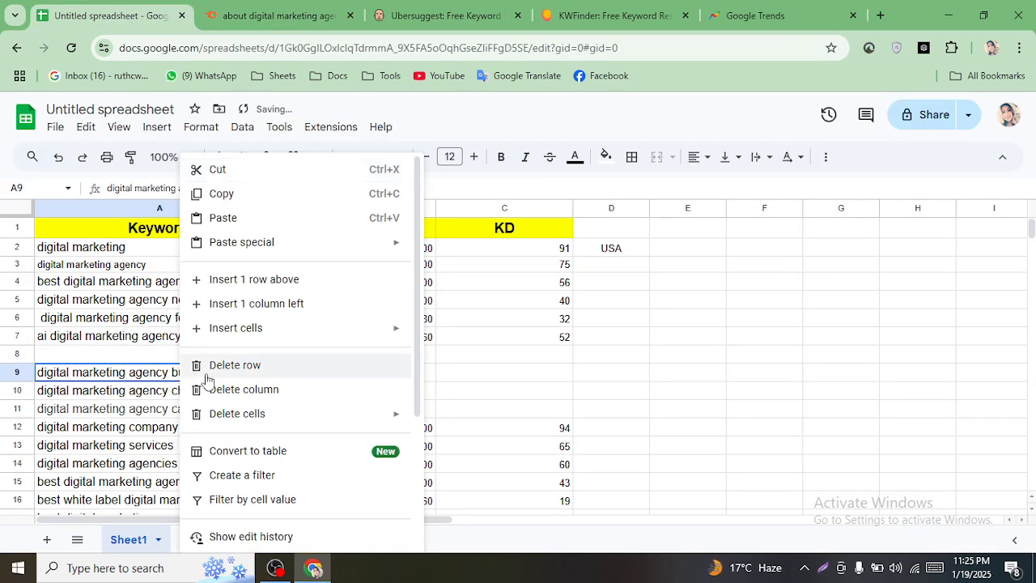
{"action": "left_click", "coordinate": [235, 192]}
{"action": "left_click", "coordinate": [275, 16]}
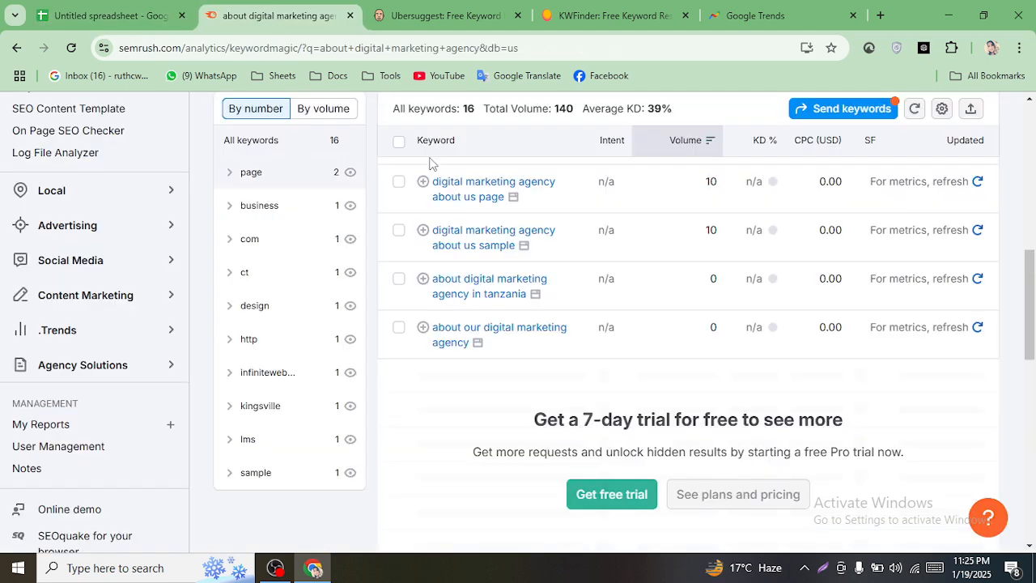
{"action": "scroll", "coordinate": [428, 153], "scroll_direction": "up", "scroll_amount": 5}
{"action": "left_click", "coordinate": [113, 16]}
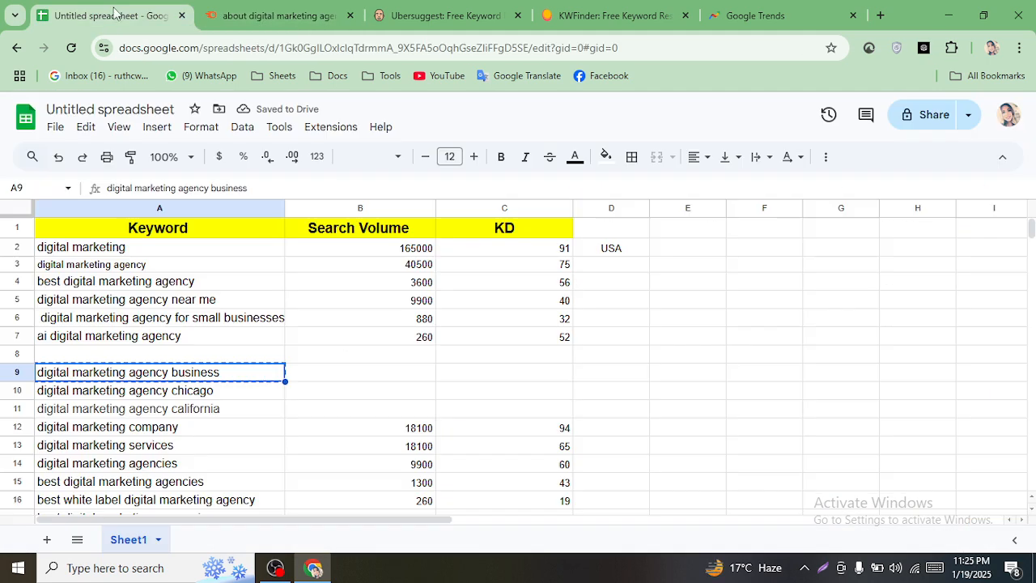
{"action": "left_click", "coordinate": [157, 391]}
{"action": "right_click", "coordinate": [158, 391]}
{"action": "left_click", "coordinate": [215, 192]}
{"action": "left_click", "coordinate": [279, 16]}
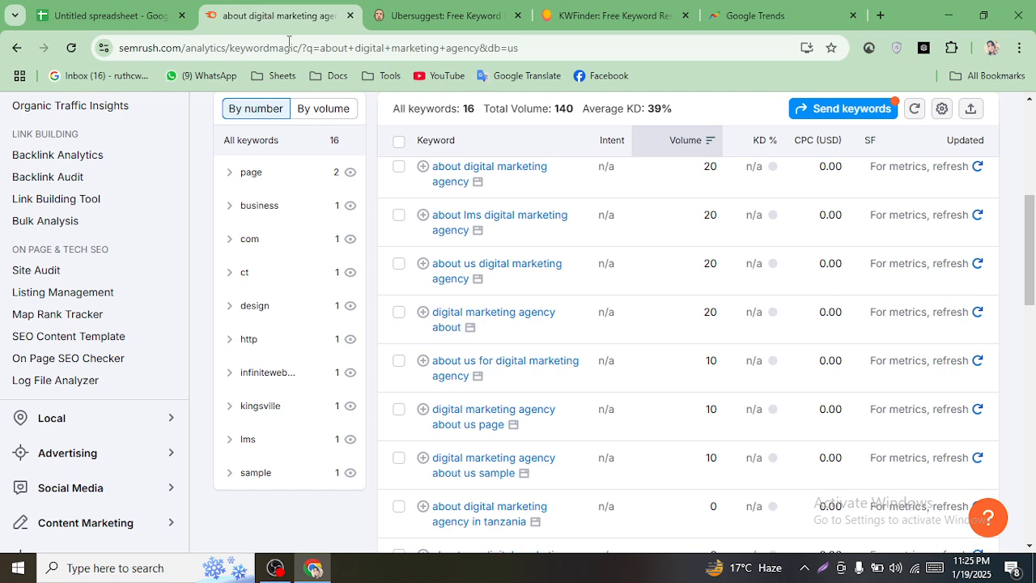
- Search Semrush for 'digital marketing agency chicago' and read its 720 volume and KD 43
{"action": "scroll", "coordinate": [312, 234], "scroll_direction": "up", "scroll_amount": 5}
{"action": "triple_click", "coordinate": [395, 143]}
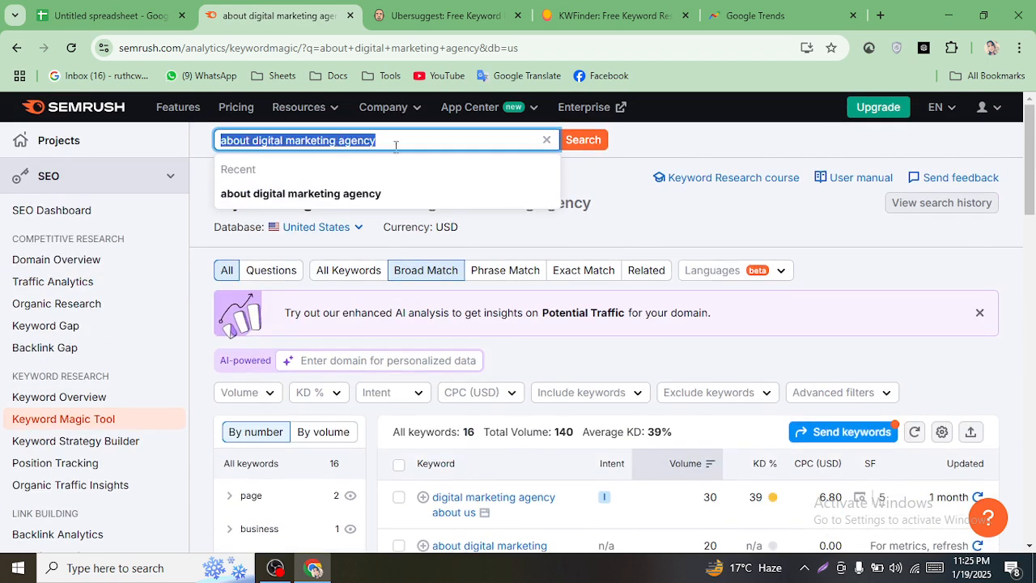
{"action": "right_click", "coordinate": [395, 143]}
{"action": "left_click", "coordinate": [455, 230]}
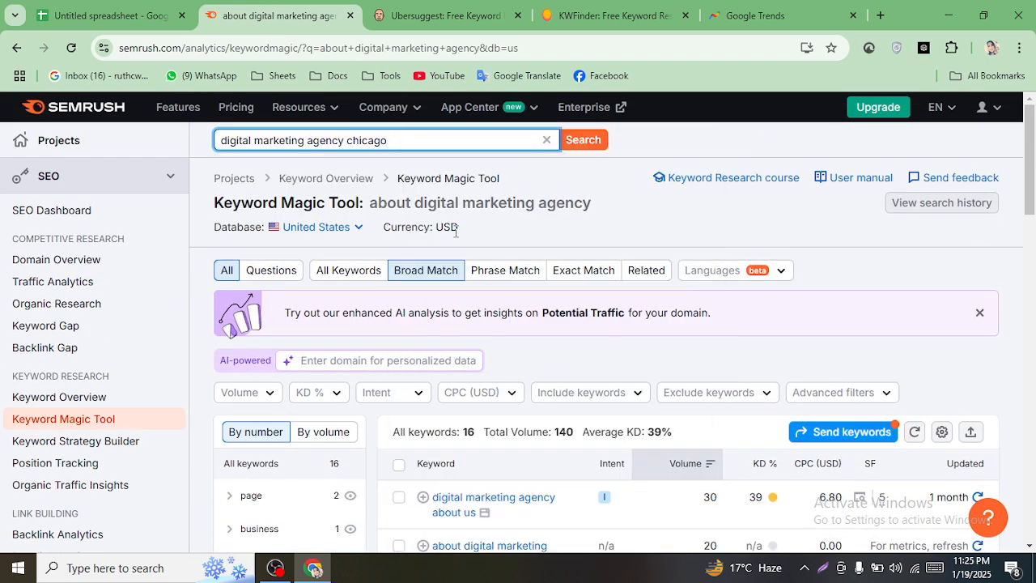
{"action": "key", "text": "Return"}
{"action": "scroll", "coordinate": [522, 318], "scroll_direction": "down", "scroll_amount": 4}
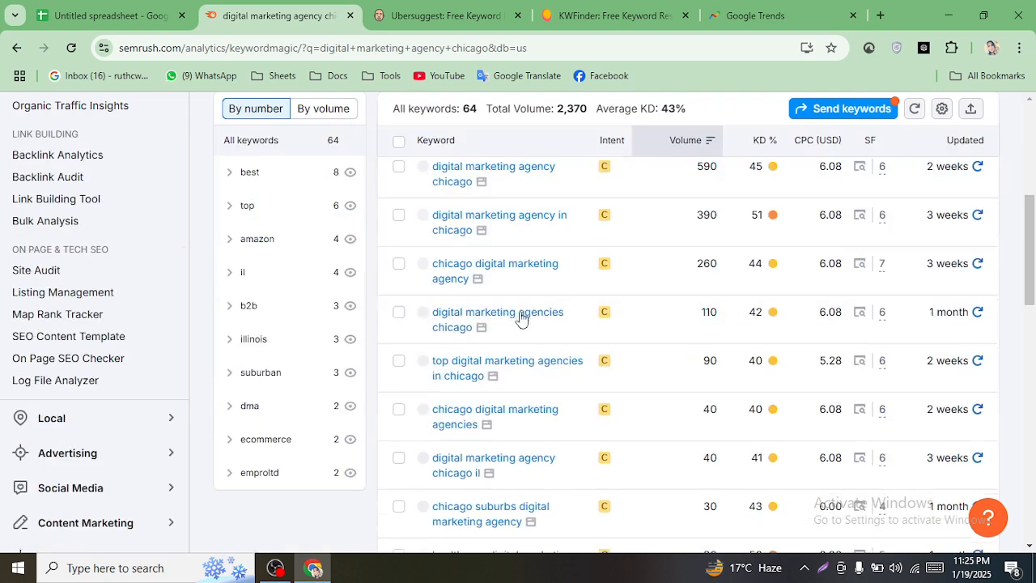
{"action": "scroll", "coordinate": [577, 318], "scroll_direction": "up", "scroll_amount": 2}
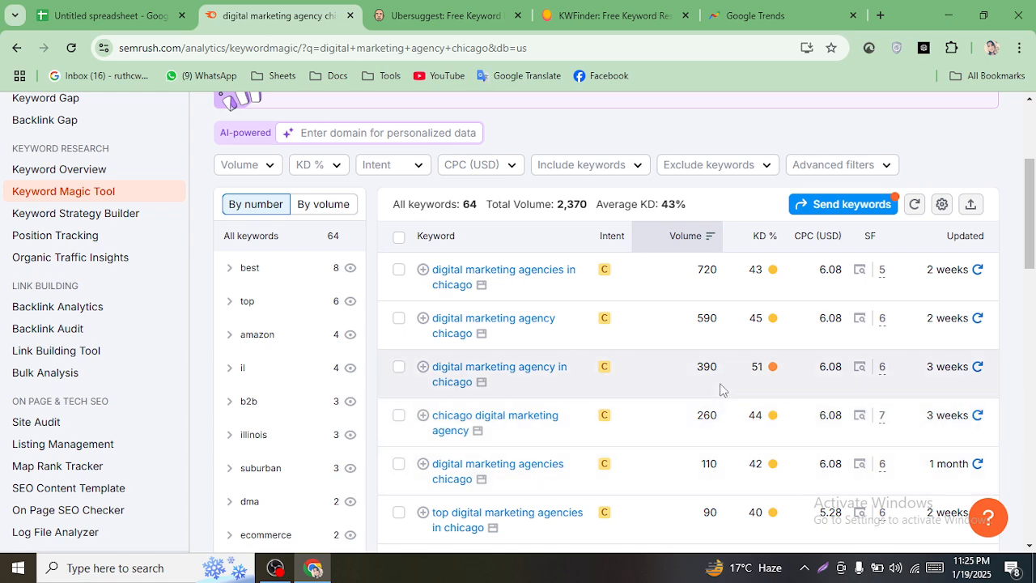
{"action": "scroll", "coordinate": [630, 321], "scroll_direction": "up", "scroll_amount": 1}
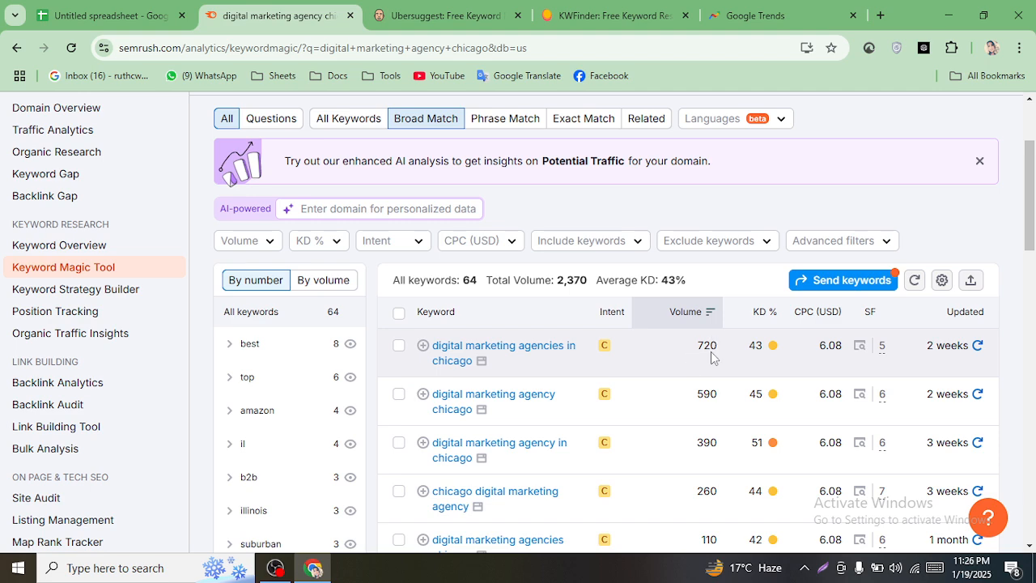
- Enter 720 search volume in B10 and KD 43 in C10
{"action": "left_click", "coordinate": [93, 10]}
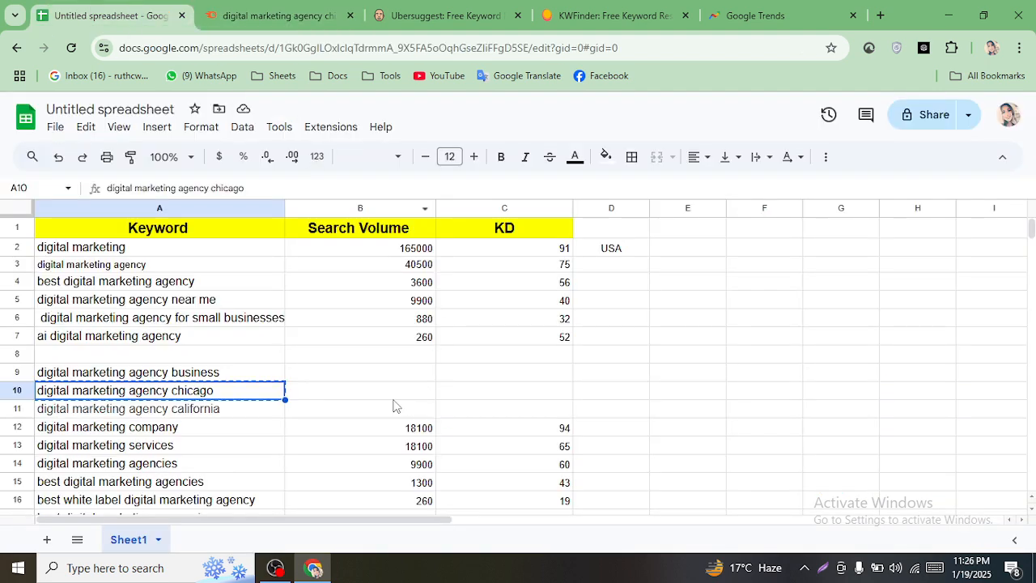
{"action": "left_click", "coordinate": [360, 401]}
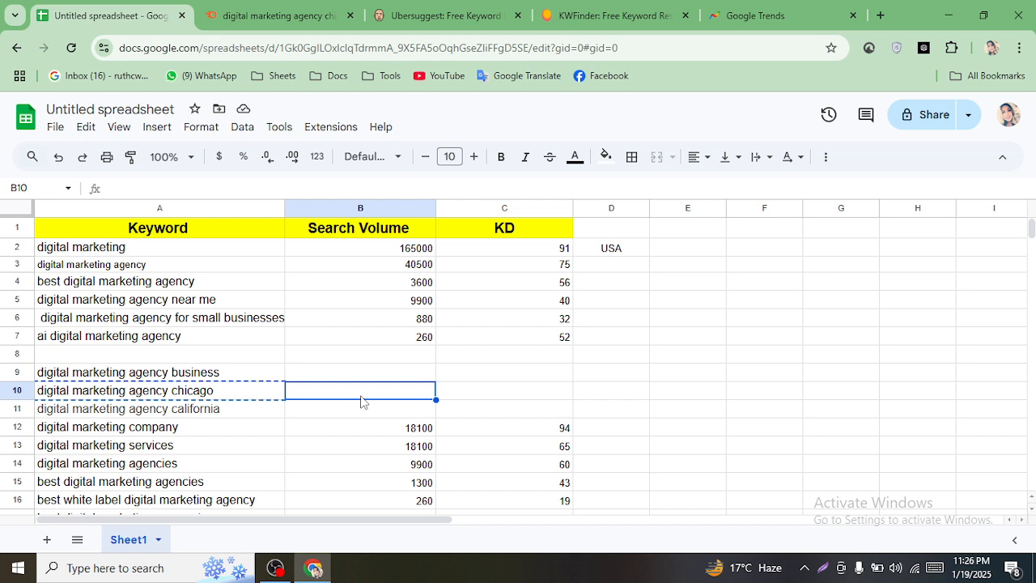
{"action": "type", "text": "720"}
{"action": "left_click", "coordinate": [497, 395]}
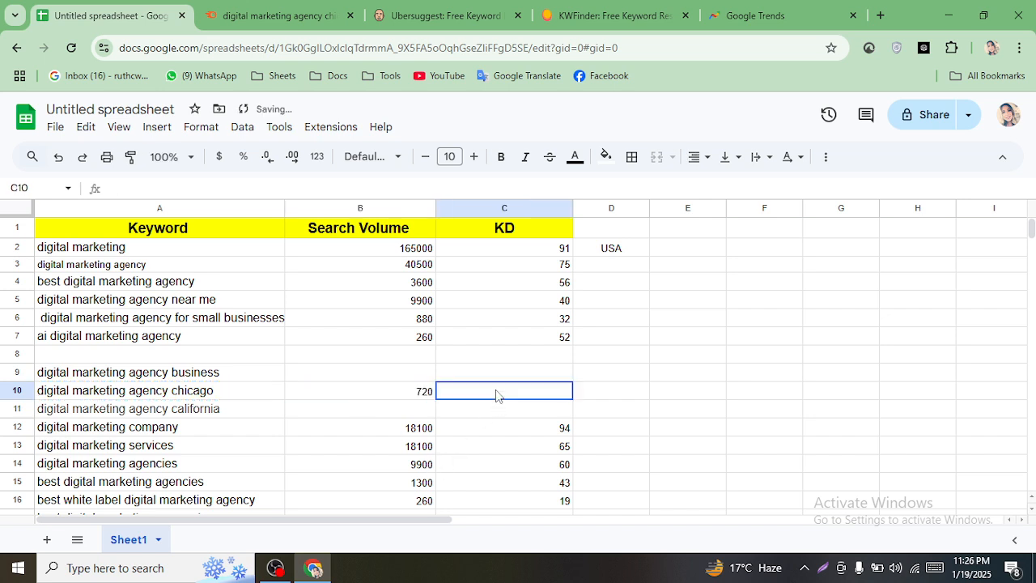
{"action": "type", "text": "43"}
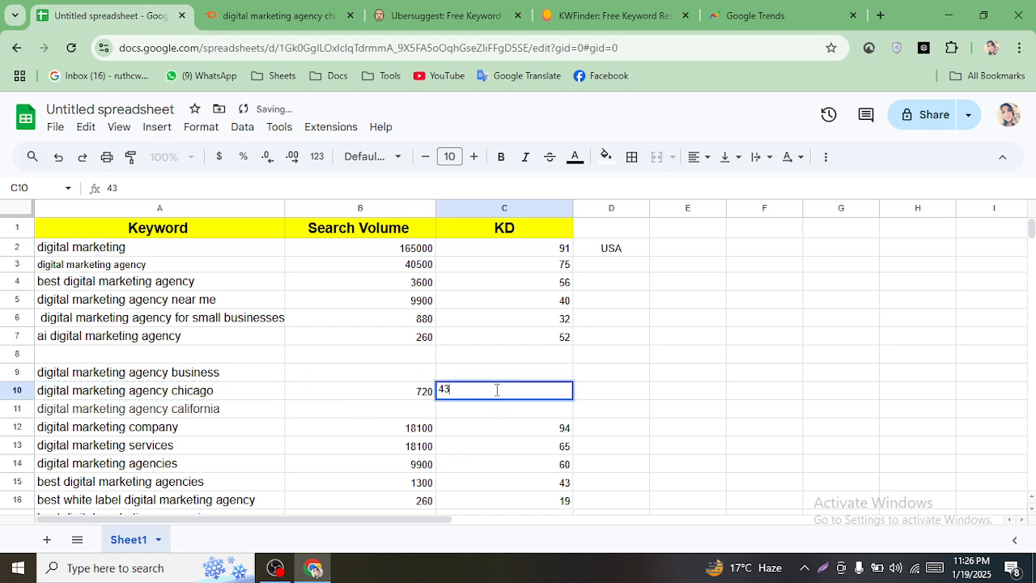
{"action": "left_click", "coordinate": [615, 426]}
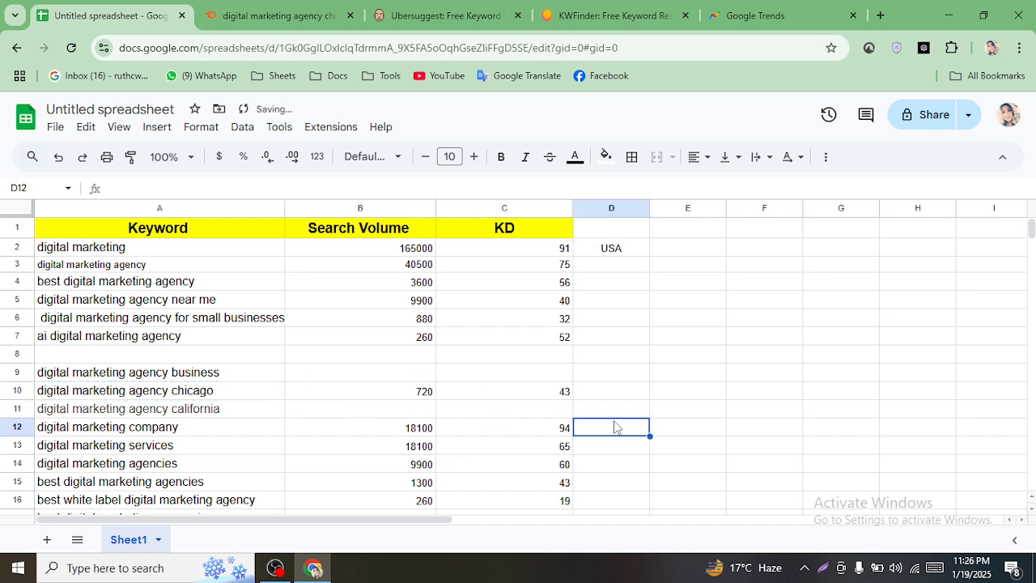
- Clear the business keyword from A9 and copy 'digital marketing agency california' from A11
{"action": "left_click", "coordinate": [151, 377]}
{"action": "key", "text": "BackSpace"}
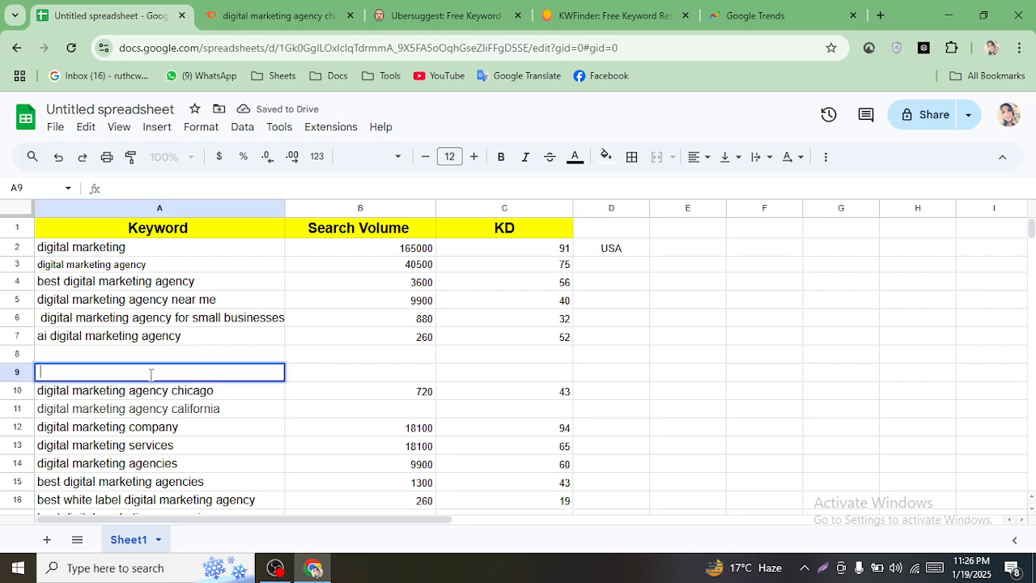
{"action": "left_click", "coordinate": [210, 418]}
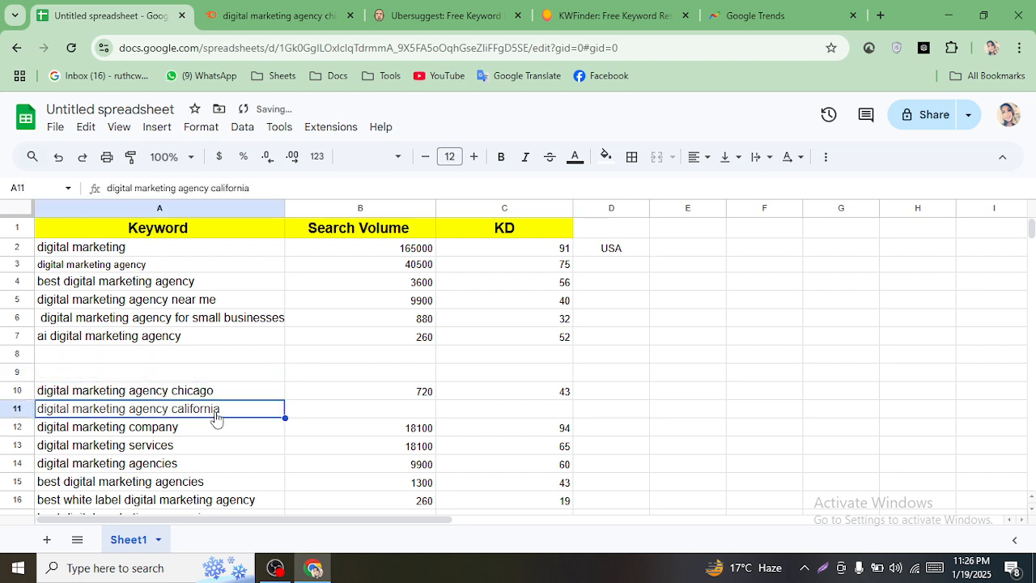
{"action": "right_click", "coordinate": [215, 418]}
{"action": "left_click", "coordinate": [272, 192]}
{"action": "left_click", "coordinate": [280, 15]}
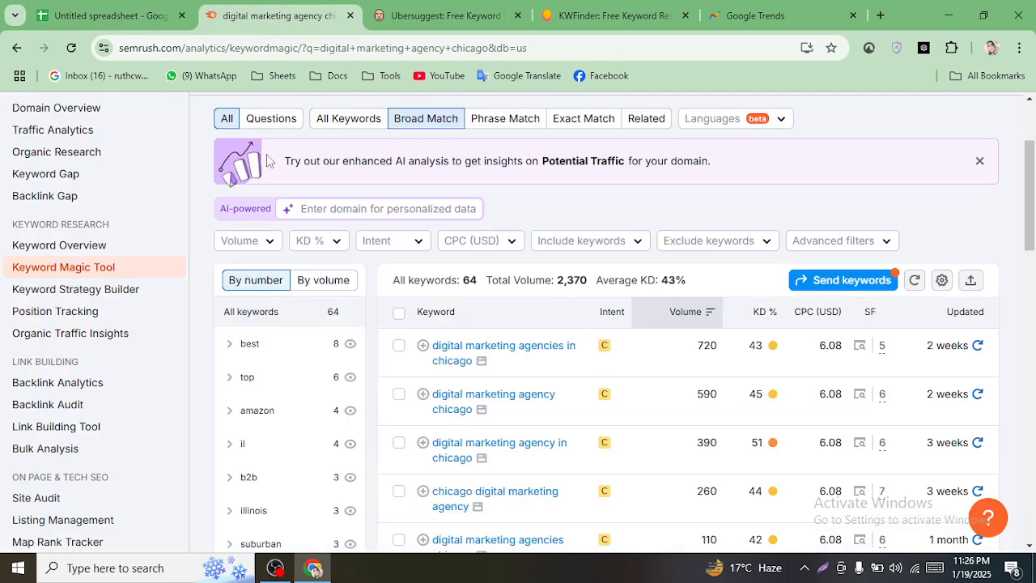
- Search Semrush for 'digital marketing agency california' and check its 320 volume and KD 28
{"action": "scroll", "coordinate": [269, 161], "scroll_direction": "up", "scroll_amount": 2}
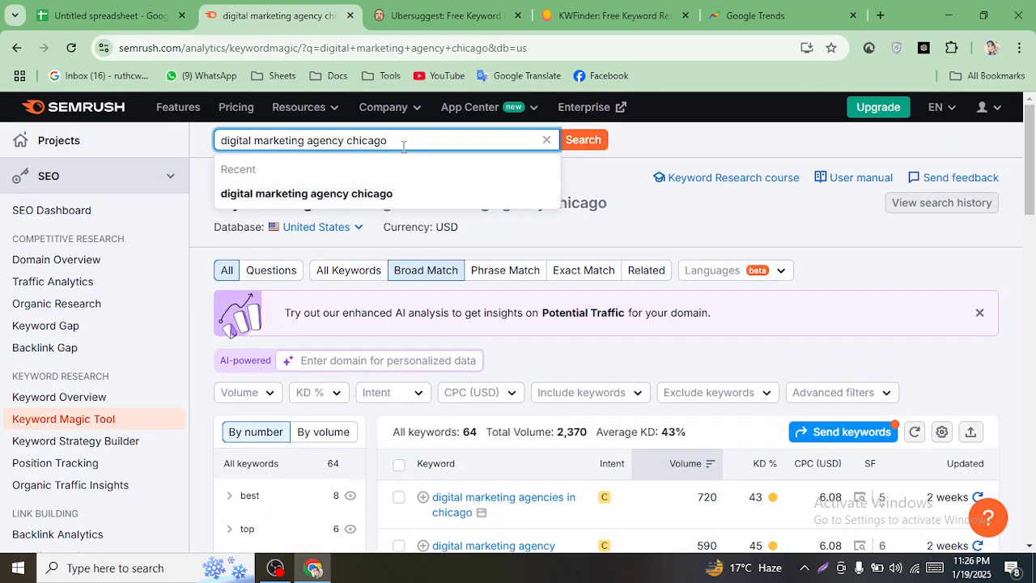
{"action": "double_click", "coordinate": [403, 144]}
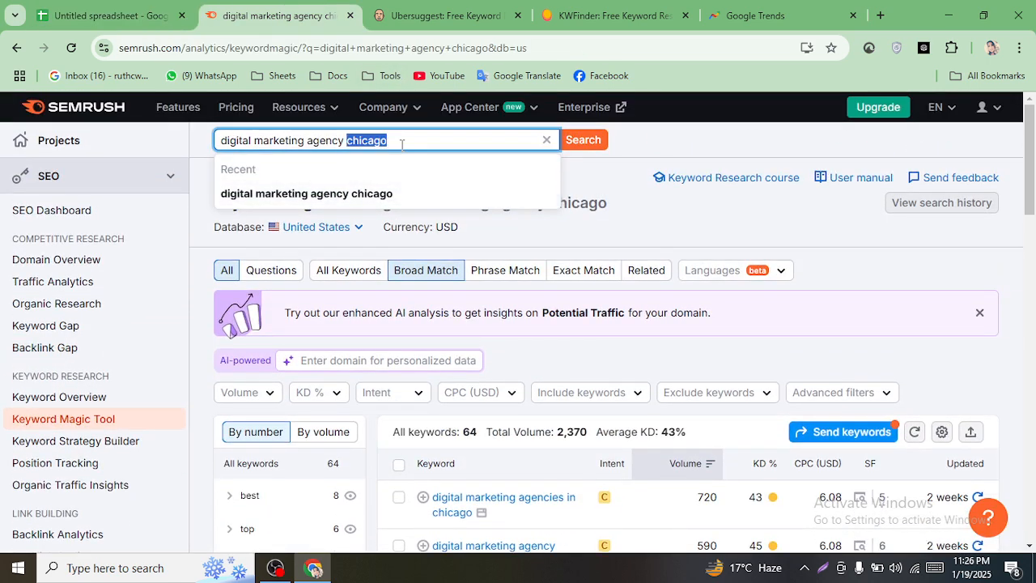
{"action": "triple_click", "coordinate": [401, 141]}
{"action": "right_click", "coordinate": [368, 140]}
{"action": "left_click", "coordinate": [457, 224]}
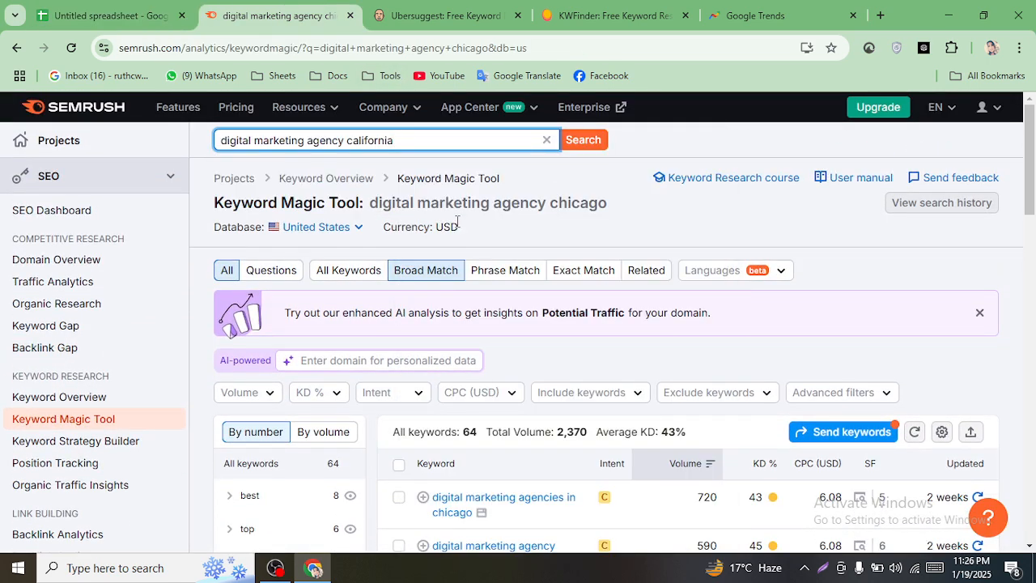
{"action": "key", "text": "Return"}
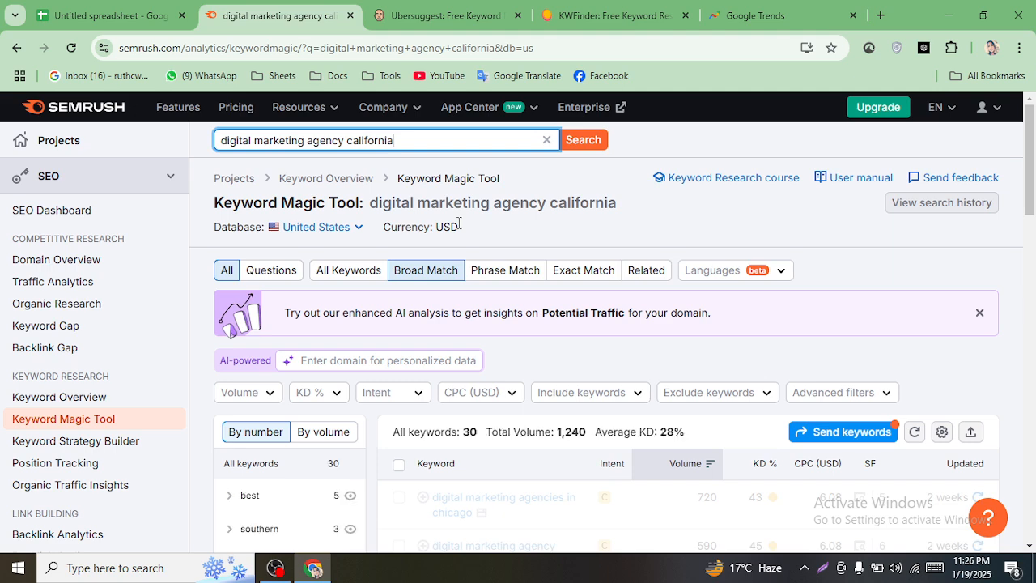
{"action": "scroll", "coordinate": [653, 318], "scroll_direction": "down", "scroll_amount": 1}
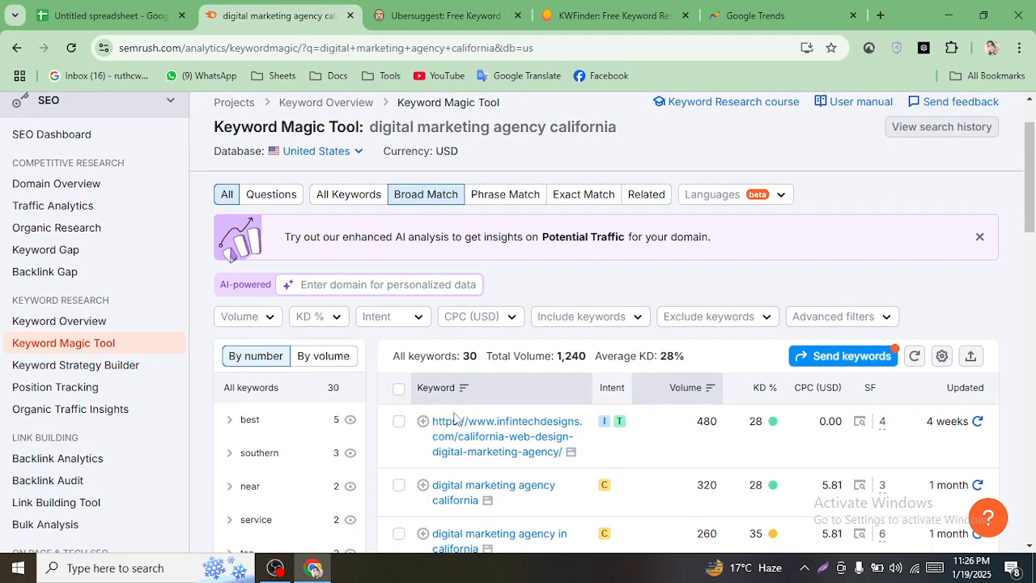
{"action": "scroll", "coordinate": [443, 340], "scroll_direction": "up", "scroll_amount": 1}
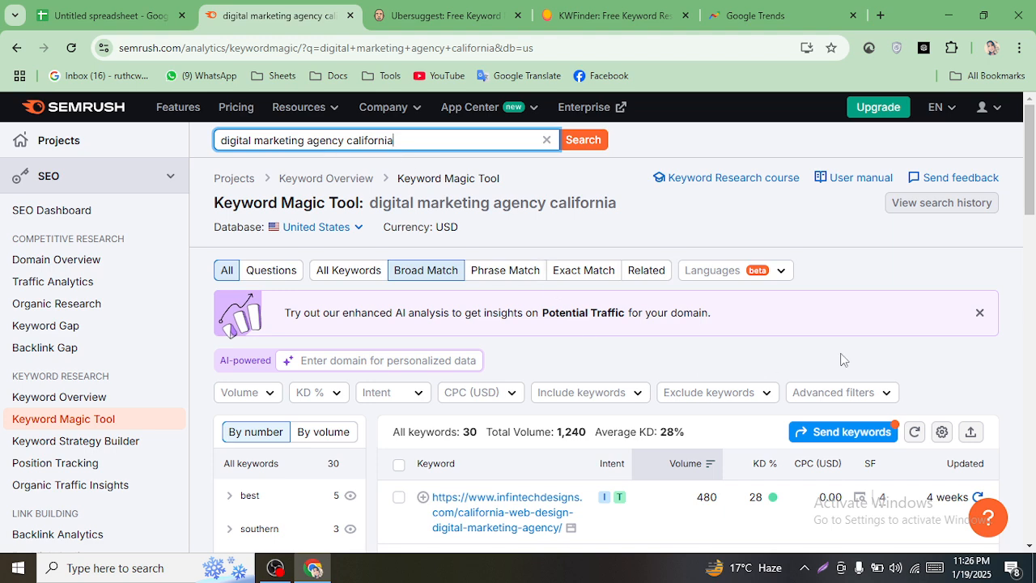
{"action": "left_click_drag", "start_coordinate": [1031, 201], "coordinate": [1033, 239]}
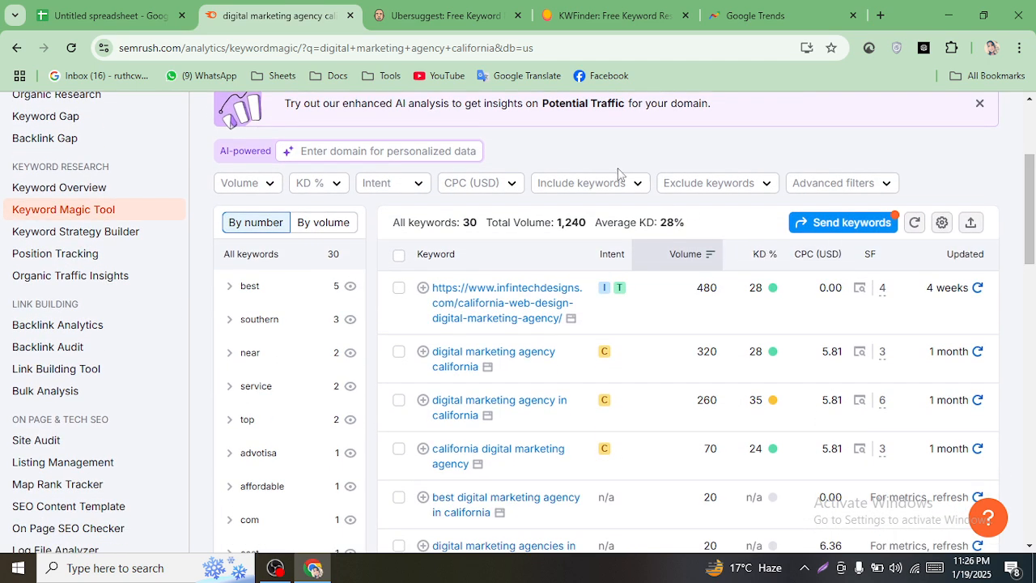
{"action": "left_click", "coordinate": [518, 308]}
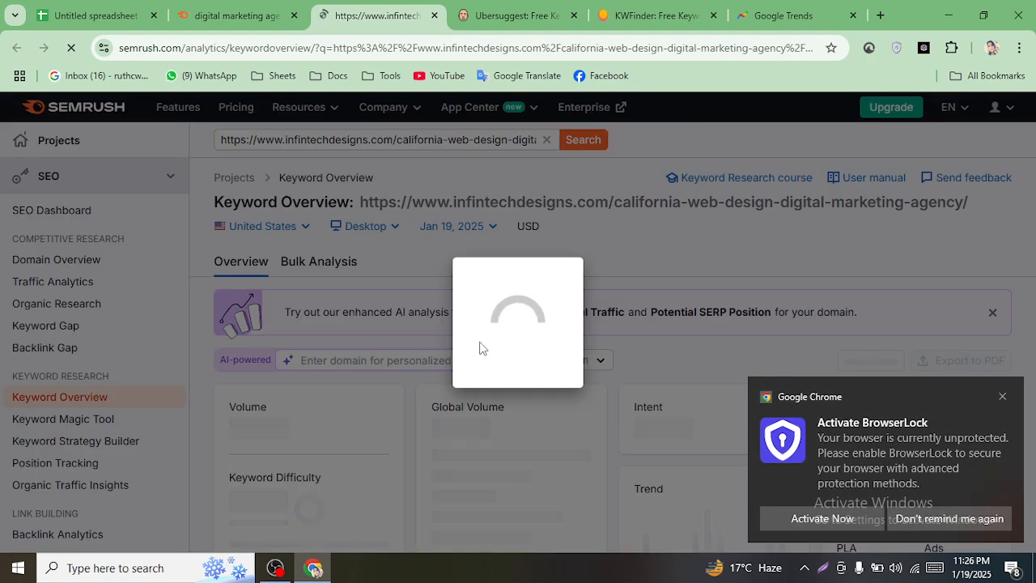
{"action": "left_click", "coordinate": [246, 8]}
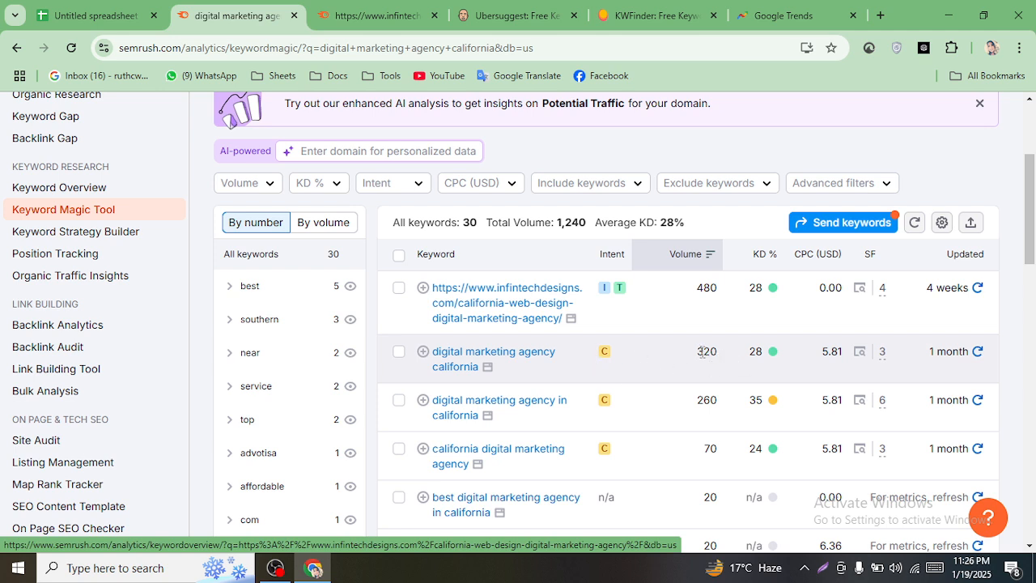
- Enter Search Volume 320 and KD 28 for the california keyword in B11 and C11
{"action": "left_click", "coordinate": [93, 15]}
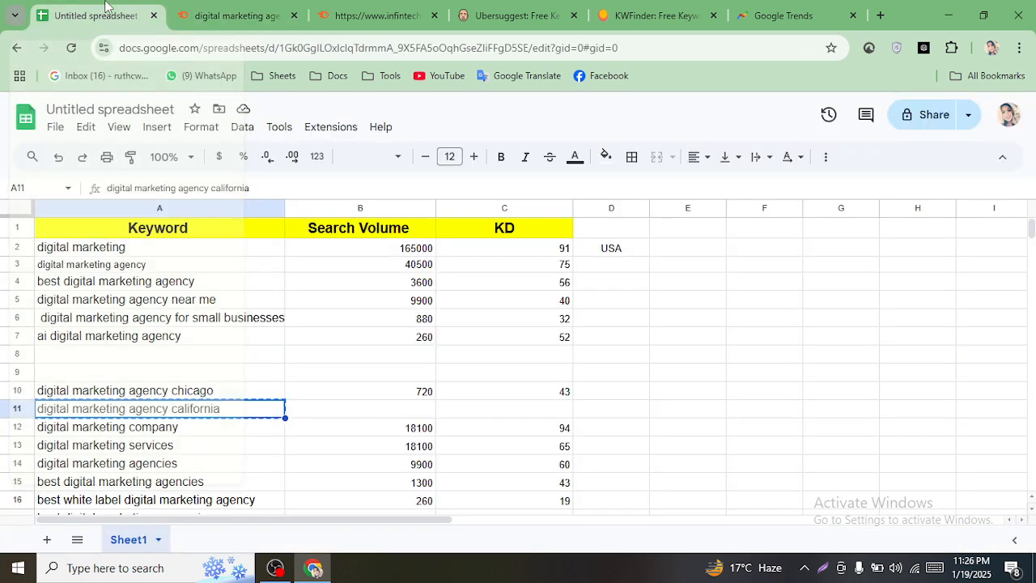
{"action": "left_click", "coordinate": [377, 408]}
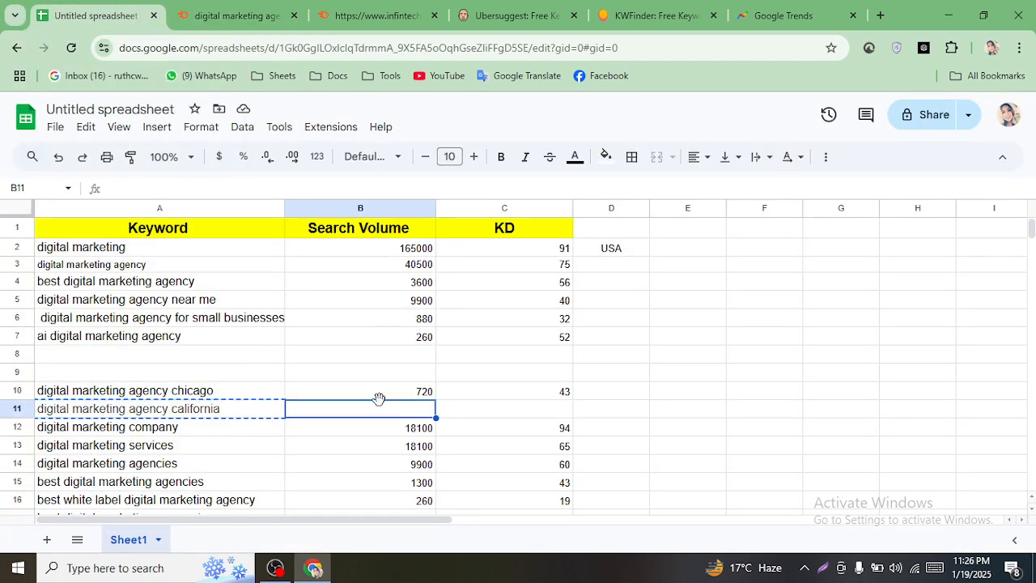
{"action": "type", "text": "32"}
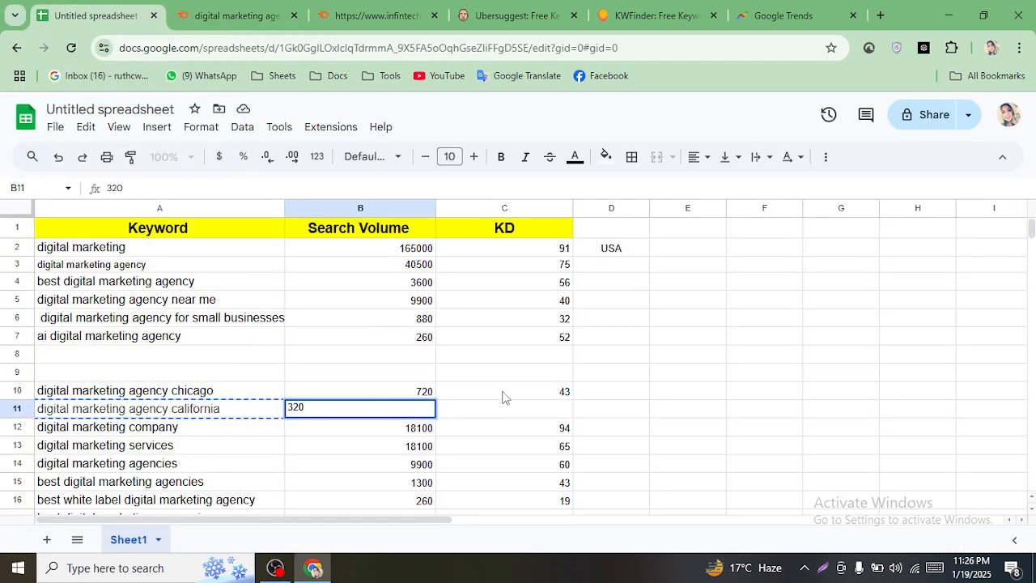
{"action": "type", "text": "0"}
{"action": "left_click", "coordinate": [519, 419]}
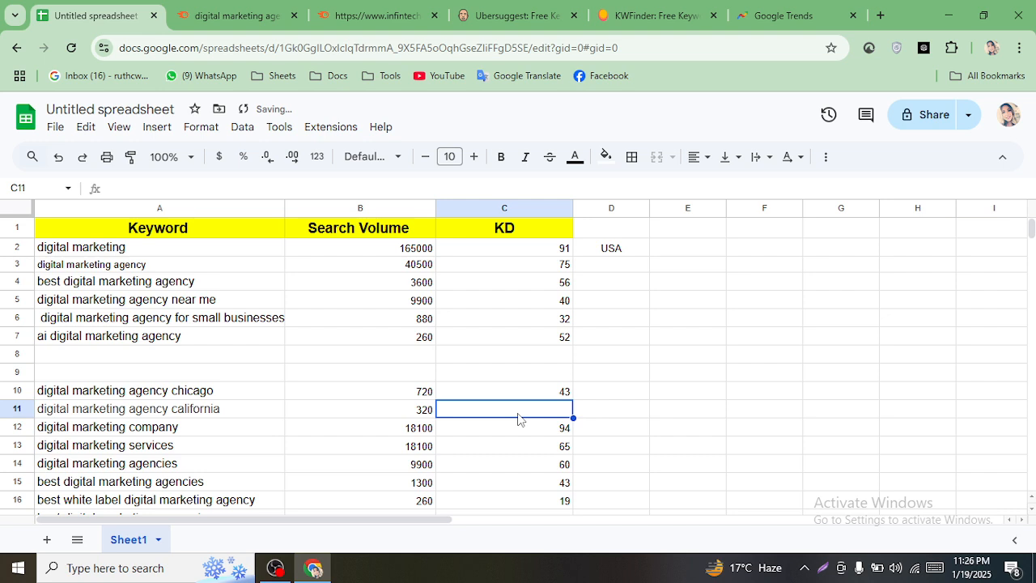
{"action": "type", "text": "28"}
{"action": "left_click", "coordinate": [730, 418]}
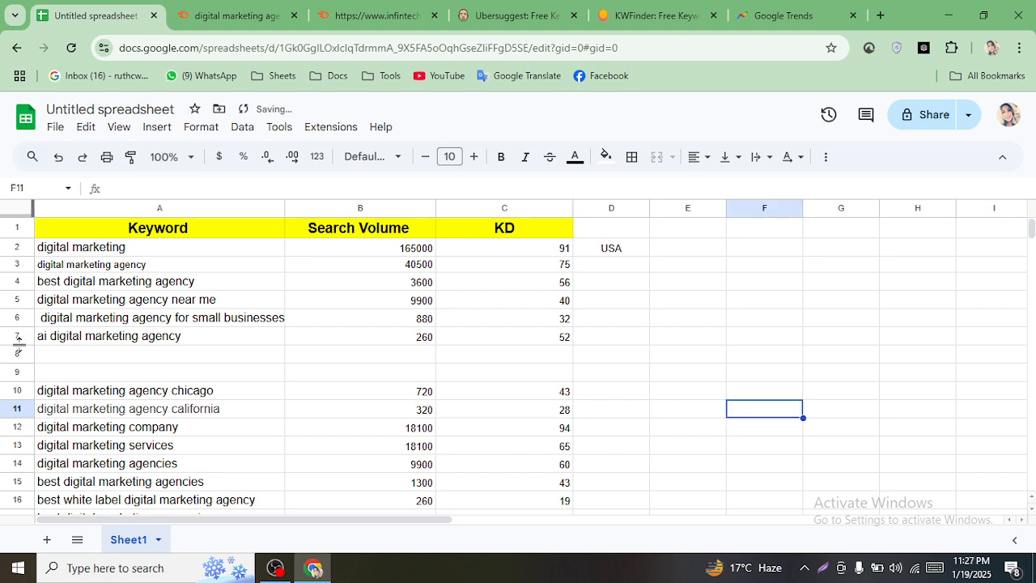
- Delete the two empty rows 8–9 above the chicago entry
{"action": "left_click_drag", "start_coordinate": [62, 356], "coordinate": [76, 375]}
{"action": "right_click", "coordinate": [85, 375]}
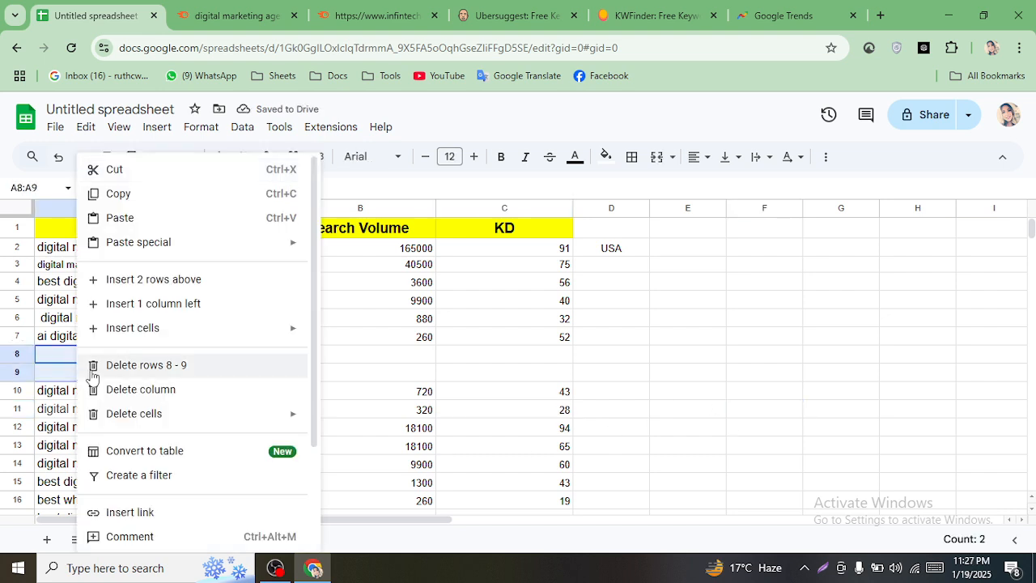
{"action": "left_click", "coordinate": [90, 372]}
{"action": "left_click", "coordinate": [647, 409]}
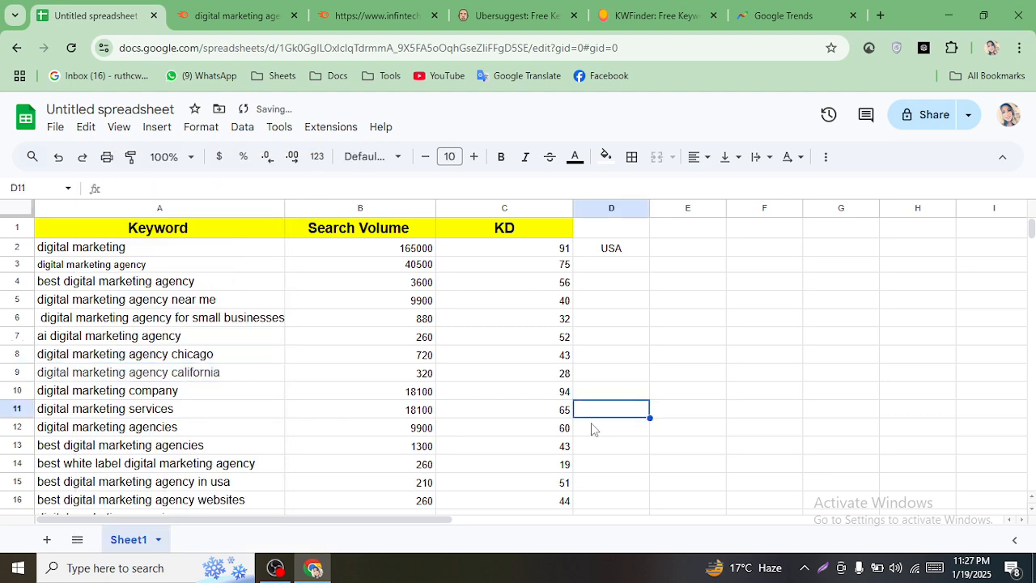
- Select the keyword table's data range, now spanning rows 2–17
{"action": "left_click_drag", "start_coordinate": [107, 253], "coordinate": [564, 507]}
{"action": "scroll", "coordinate": [571, 493], "scroll_direction": "down", "scroll_amount": 3}
{"action": "scroll", "coordinate": [581, 483], "scroll_direction": "up", "scroll_amount": 3}
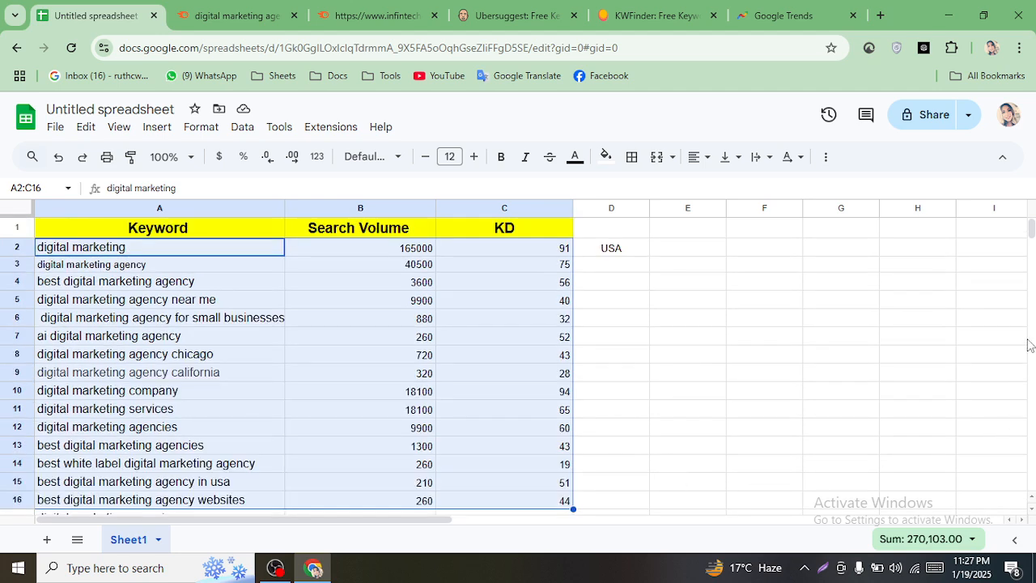
{"action": "left_click_drag", "start_coordinate": [1031, 229], "coordinate": [1031, 226]}
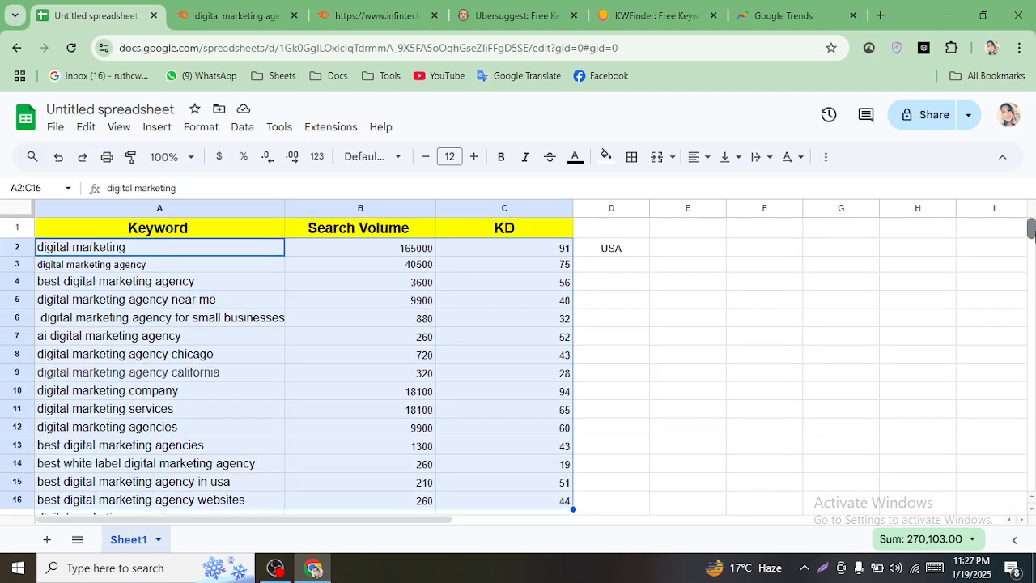
{"action": "left_click", "coordinate": [778, 343]}
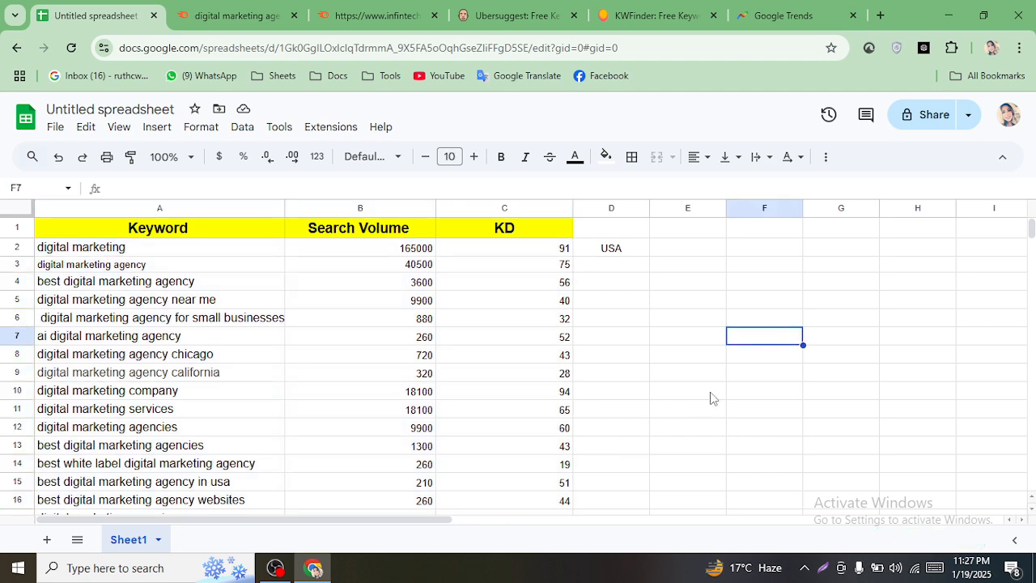
{"action": "scroll", "coordinate": [710, 397], "scroll_direction": "down", "scroll_amount": 1}
{"action": "left_click_drag", "start_coordinate": [588, 458], "coordinate": [155, 249]}
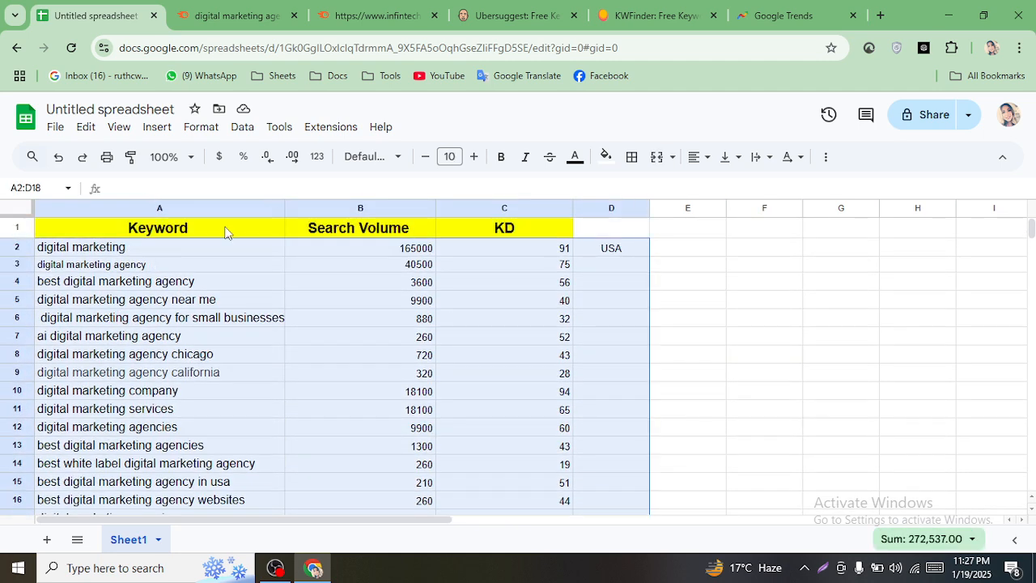
- Set the selected data to font size 12 and clear USA from D2
{"action": "left_click", "coordinate": [452, 158]}
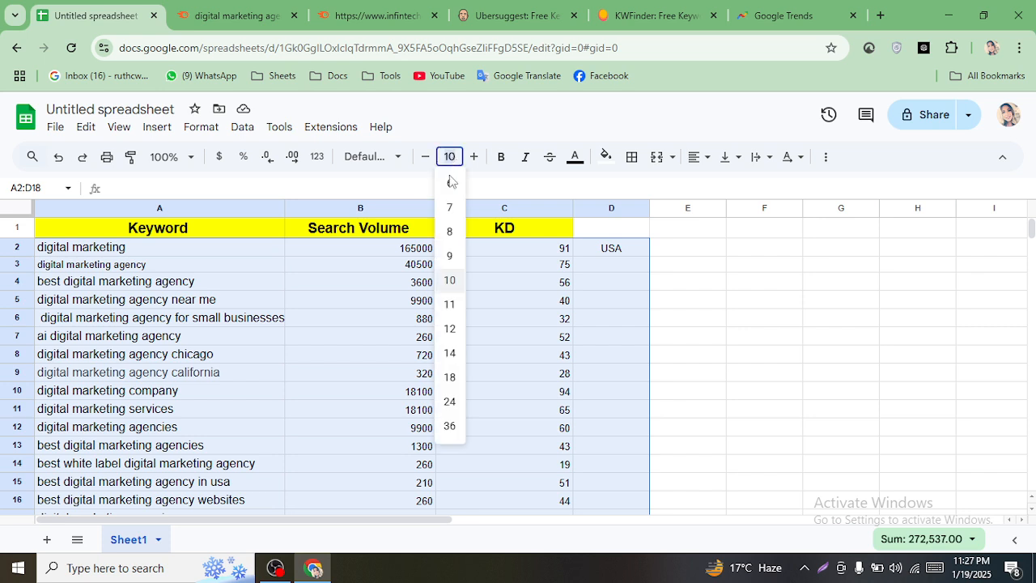
{"action": "left_click", "coordinate": [447, 326]}
{"action": "left_click", "coordinate": [643, 345]}
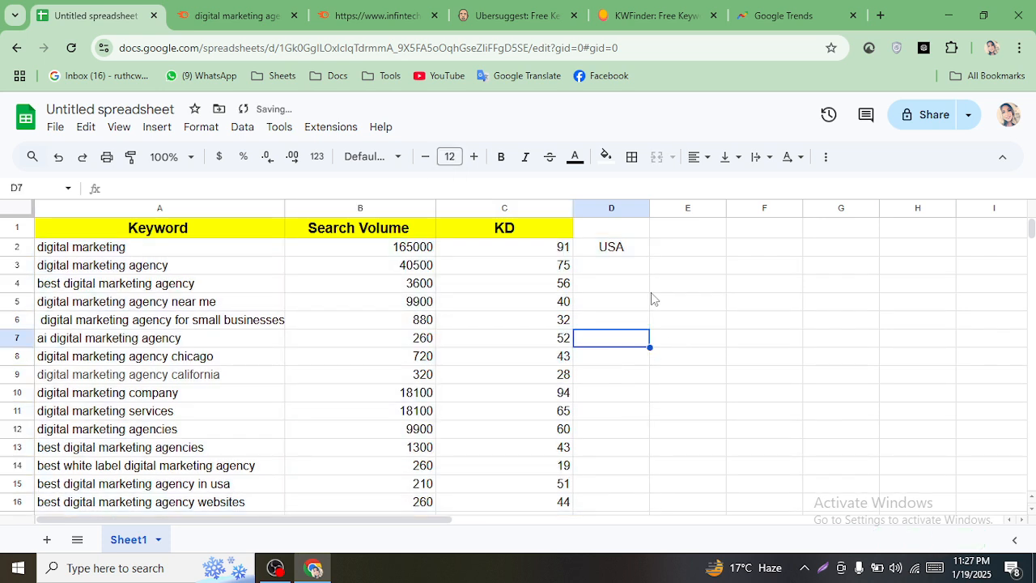
{"action": "left_click", "coordinate": [617, 256]}
{"action": "key", "text": "Delete"}
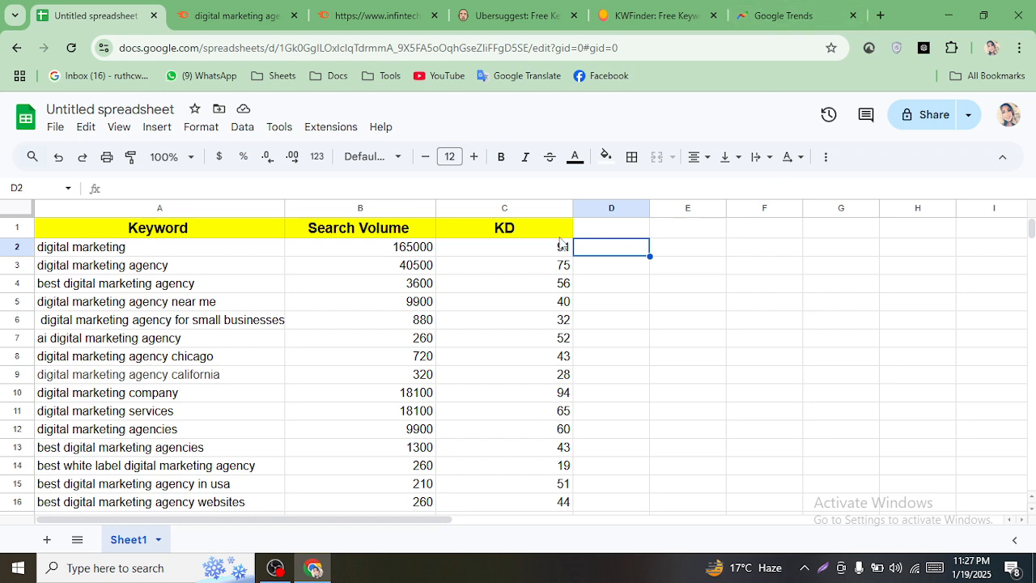
- Copy the KD header from C1 into D1, then switch to the Google Trends tab
{"action": "left_click", "coordinate": [504, 228]}
{"action": "right_click", "coordinate": [507, 230]}
{"action": "left_click", "coordinate": [545, 195]}
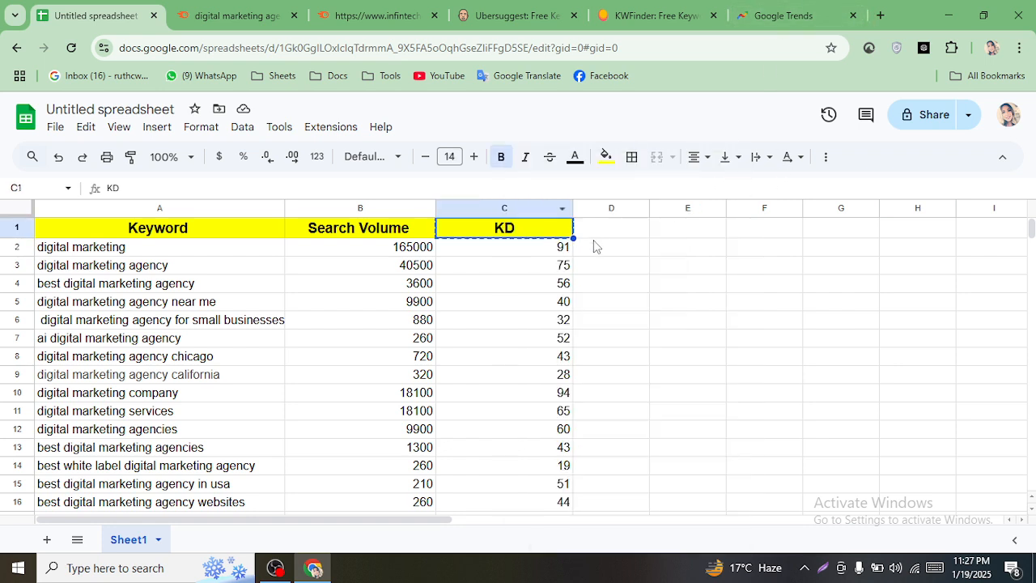
{"action": "left_click", "coordinate": [593, 231]}
{"action": "key", "text": "ctrl+v"}
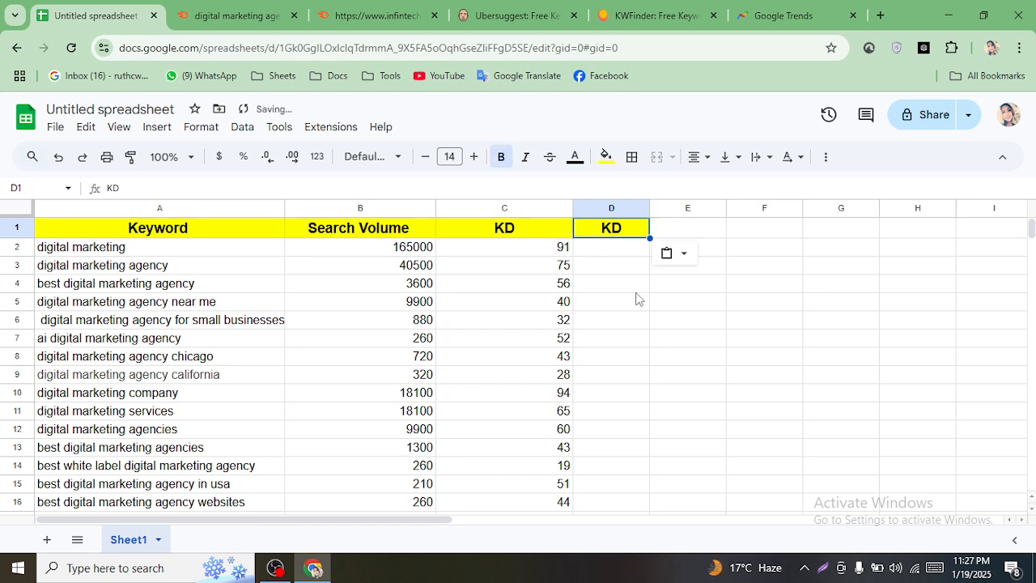
{"action": "left_click", "coordinate": [633, 289]}
{"action": "left_click", "coordinate": [613, 248]}
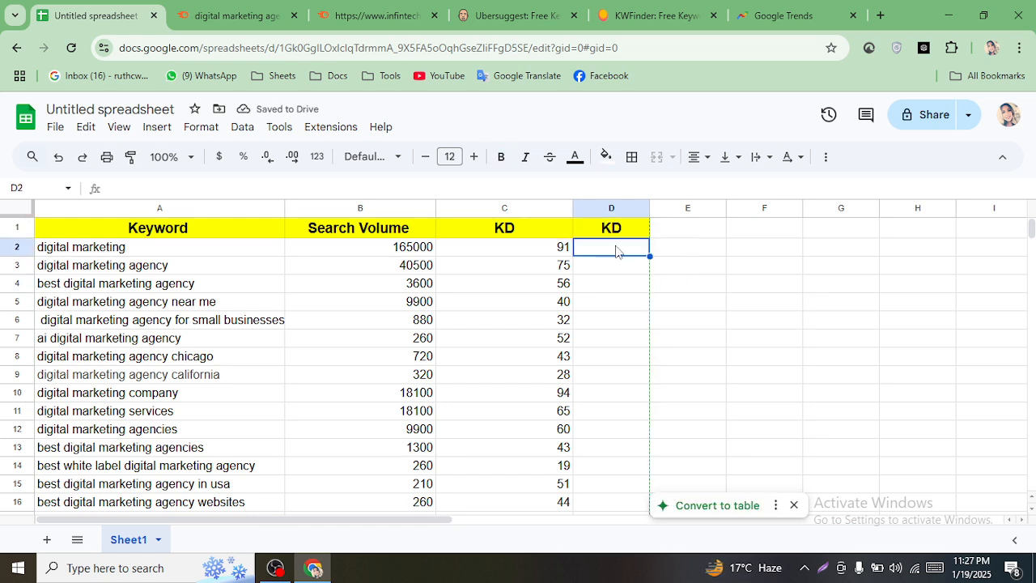
{"action": "left_click", "coordinate": [629, 226]}
{"action": "left_click", "coordinate": [809, 15]}
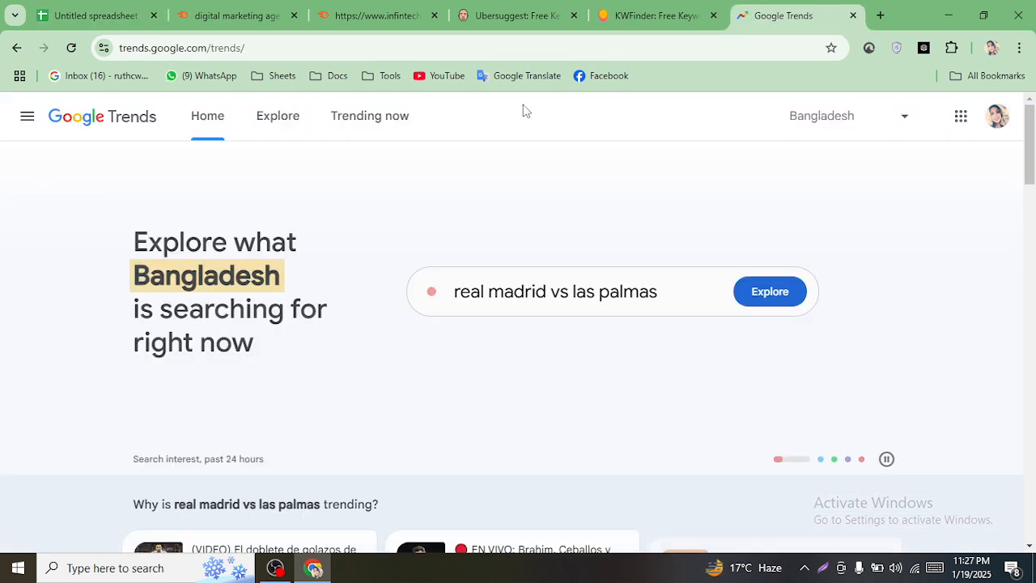
- Copy the word 'Level' from a new browser tab's address bar and return to the spreadsheet
{"action": "left_click", "coordinate": [478, 48]}
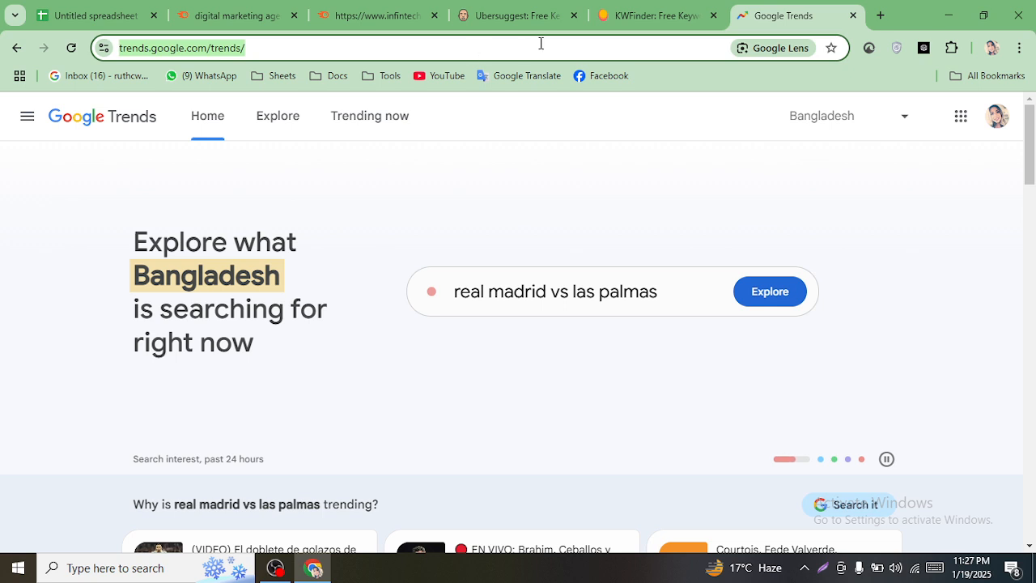
{"action": "left_click", "coordinate": [880, 16]}
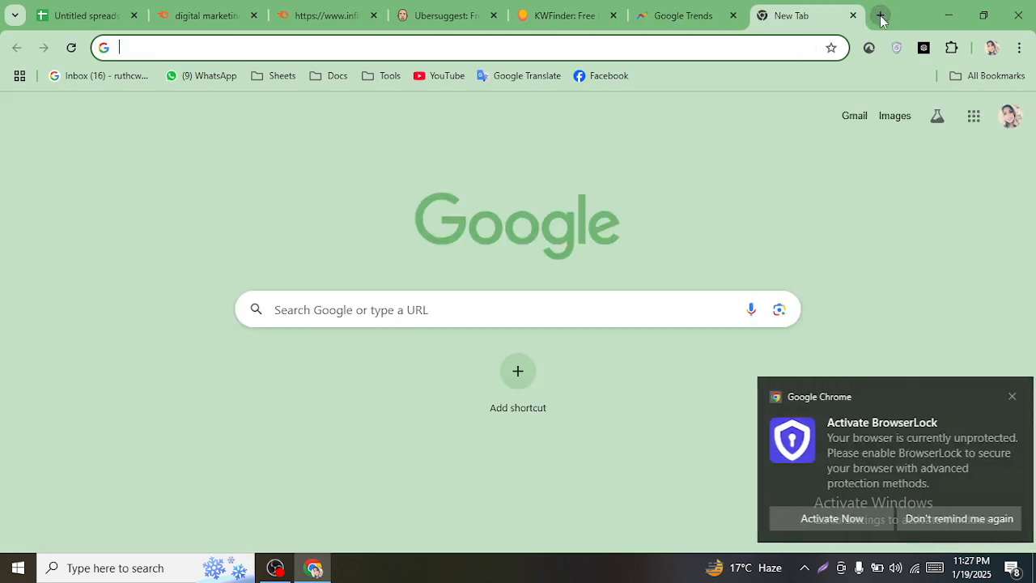
{"action": "type", "text": "Le"}
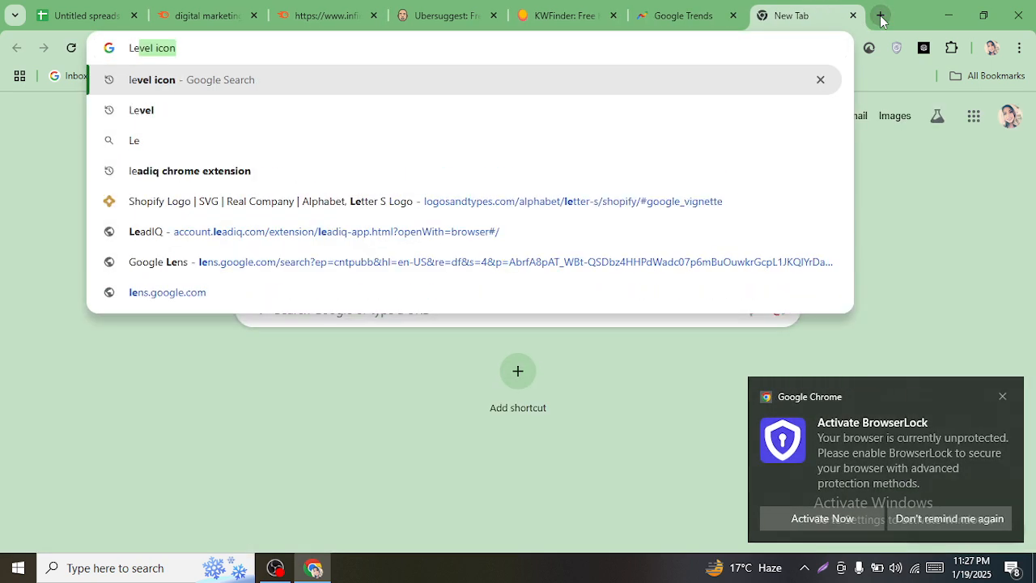
{"action": "type", "text": "vel"}
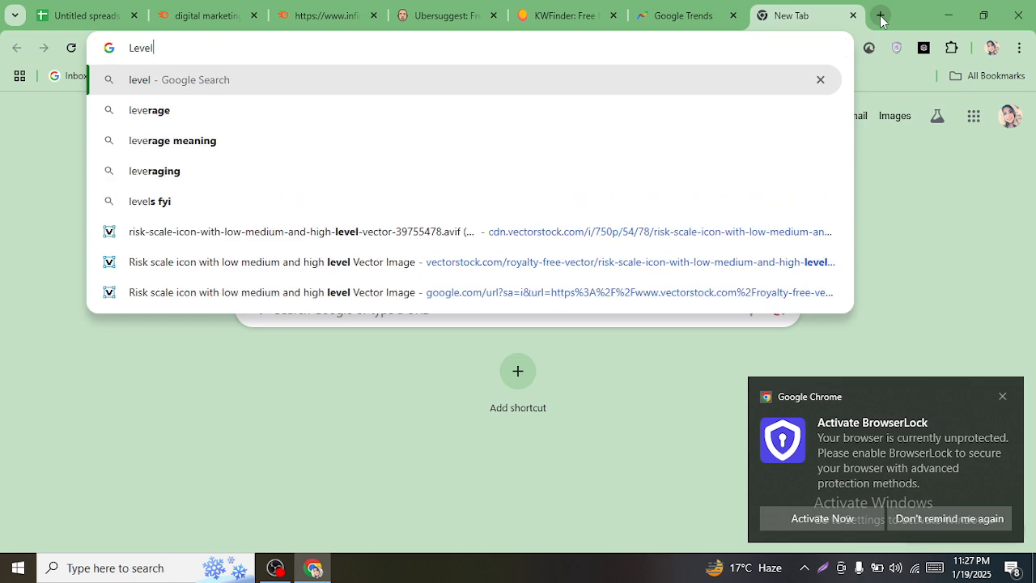
{"action": "key", "text": "ctrl+a"}
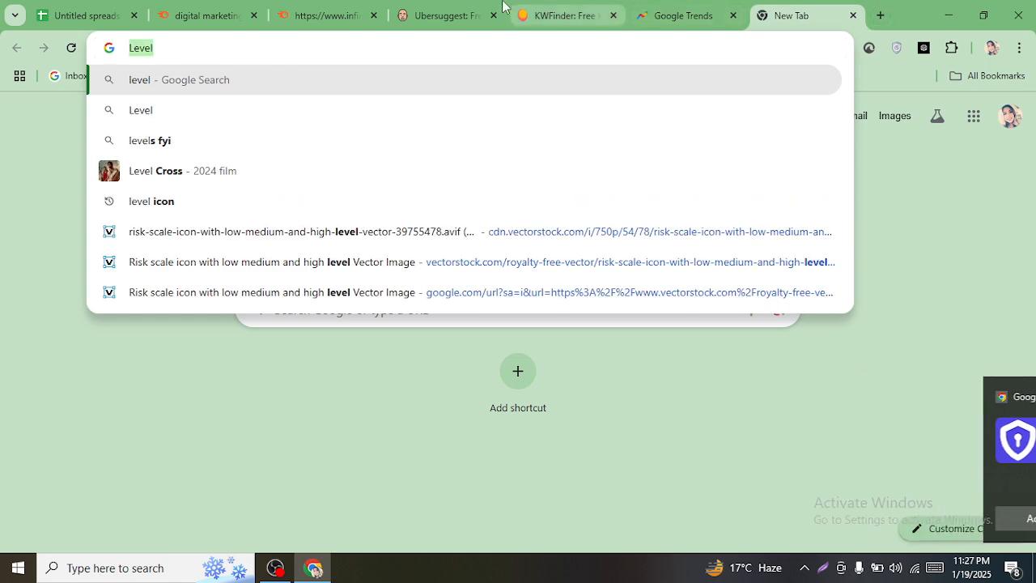
{"action": "left_click", "coordinate": [50, 7]}
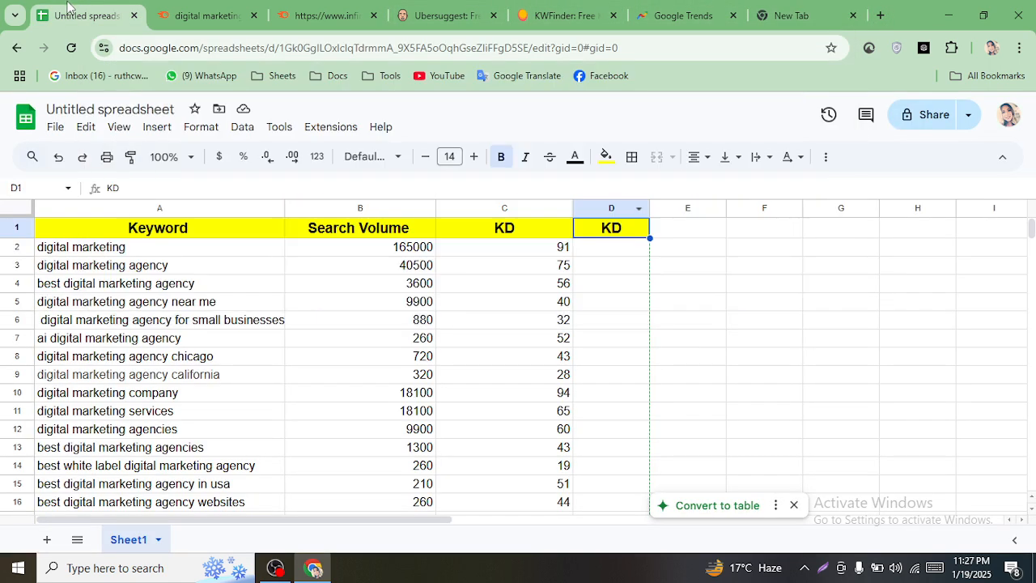
- Replace the D1 header with 'Level', undoing a stray paste into D2
{"action": "left_click", "coordinate": [604, 254]}
{"action": "key", "text": "ctrl+v"}
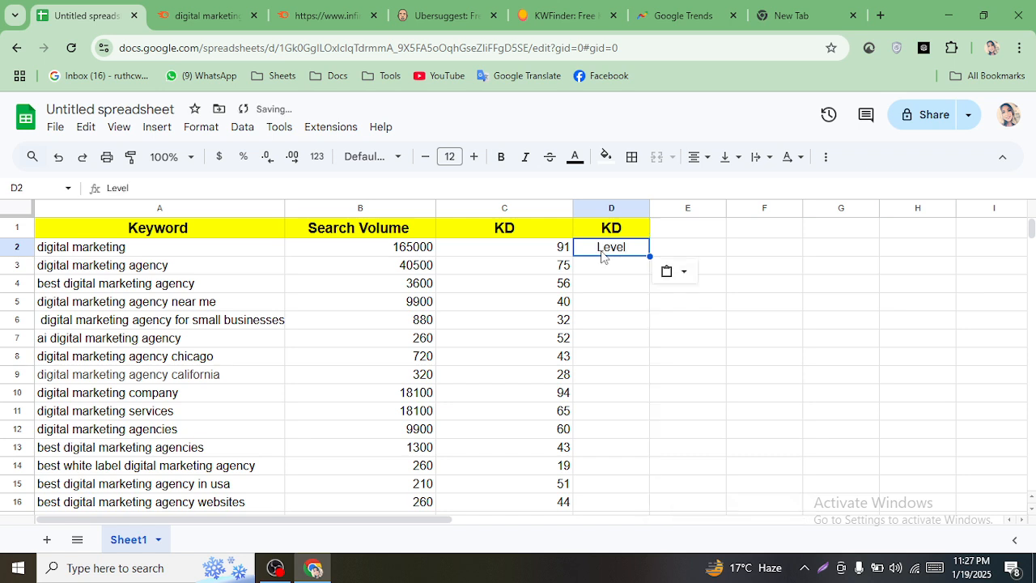
{"action": "key", "text": "ctrl+z"}
{"action": "left_click", "coordinate": [624, 231]}
{"action": "double_click", "coordinate": [624, 229]}
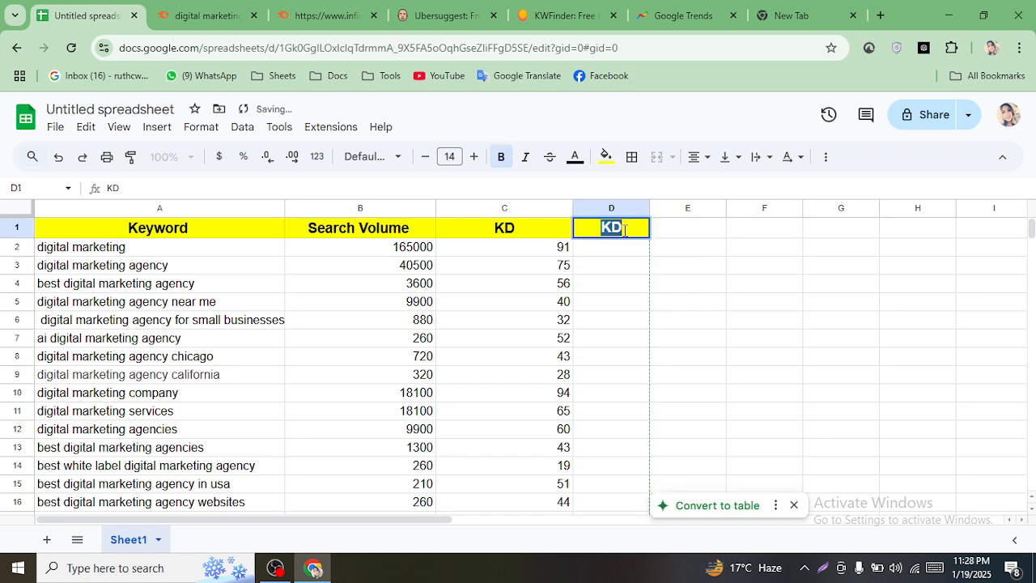
{"action": "key", "text": "ctrl+v"}
{"action": "left_click", "coordinate": [763, 279]}
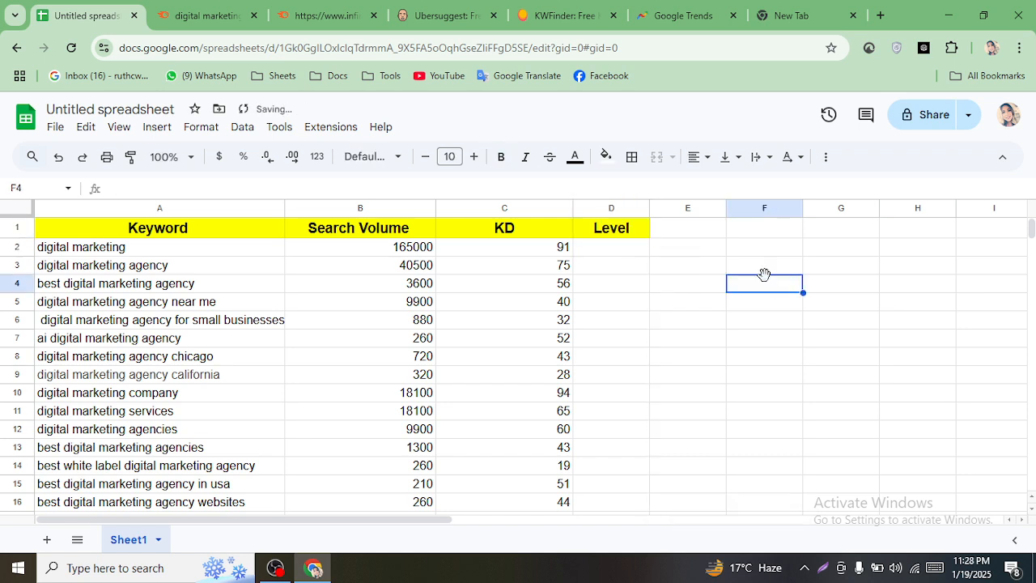
- Widen column D to about double its width
{"action": "left_click", "coordinate": [626, 252]}
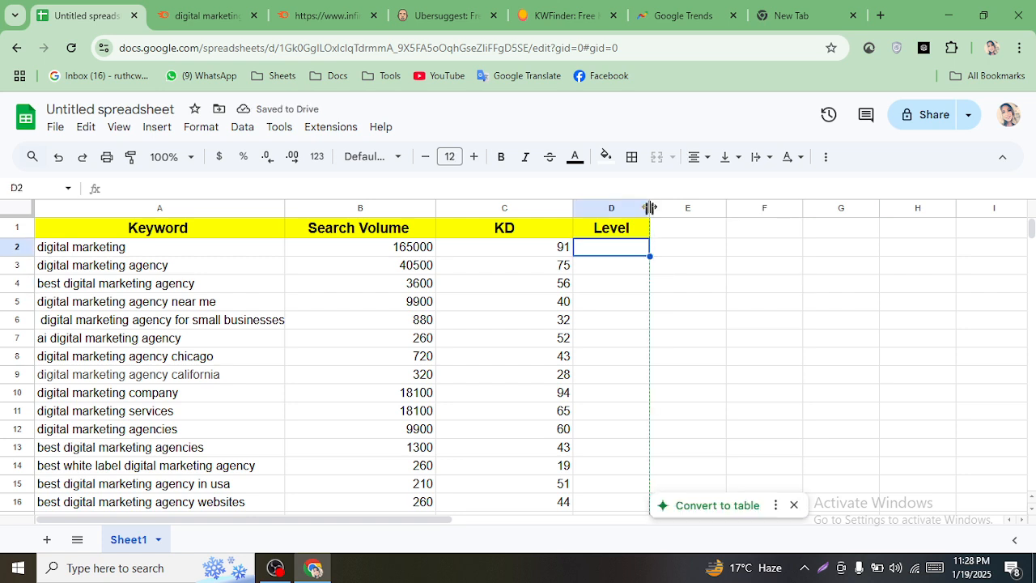
{"action": "left_click_drag", "start_coordinate": [650, 208], "coordinate": [818, 208]}
{"action": "left_click", "coordinate": [716, 301]}
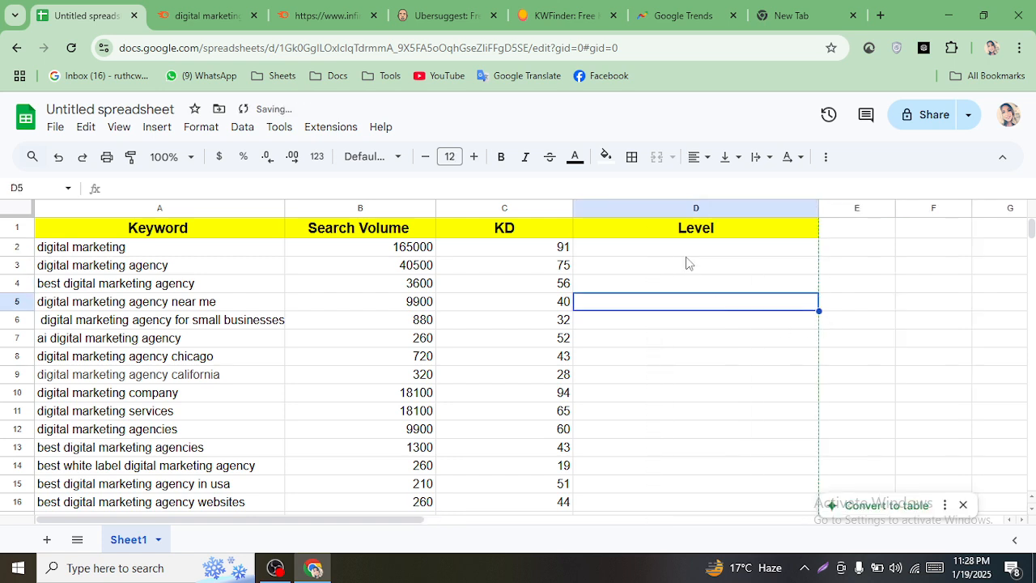
{"action": "left_click_drag", "start_coordinate": [684, 249], "coordinate": [691, 301]}
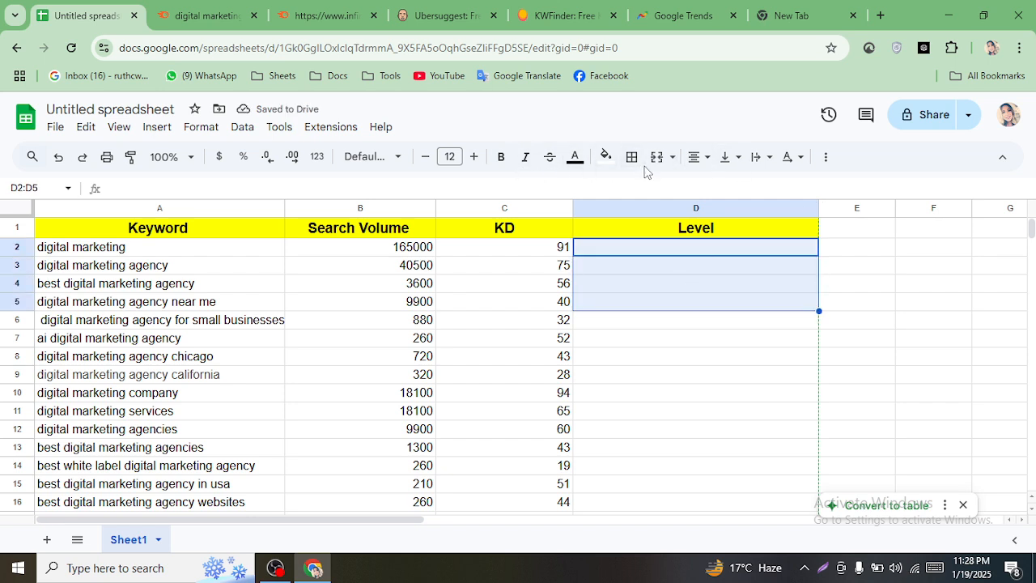
{"action": "left_click", "coordinate": [710, 305]}
{"action": "left_click", "coordinate": [660, 249]}
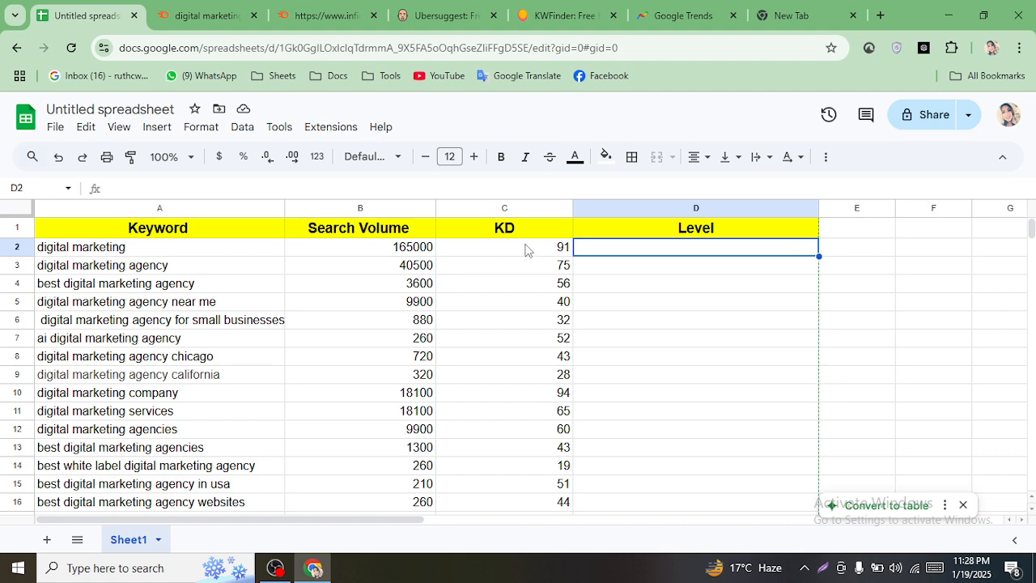
- Centre-align the Search Volume and KD values in B2:C17
{"action": "left_click_drag", "start_coordinate": [408, 253], "coordinate": [551, 256]}
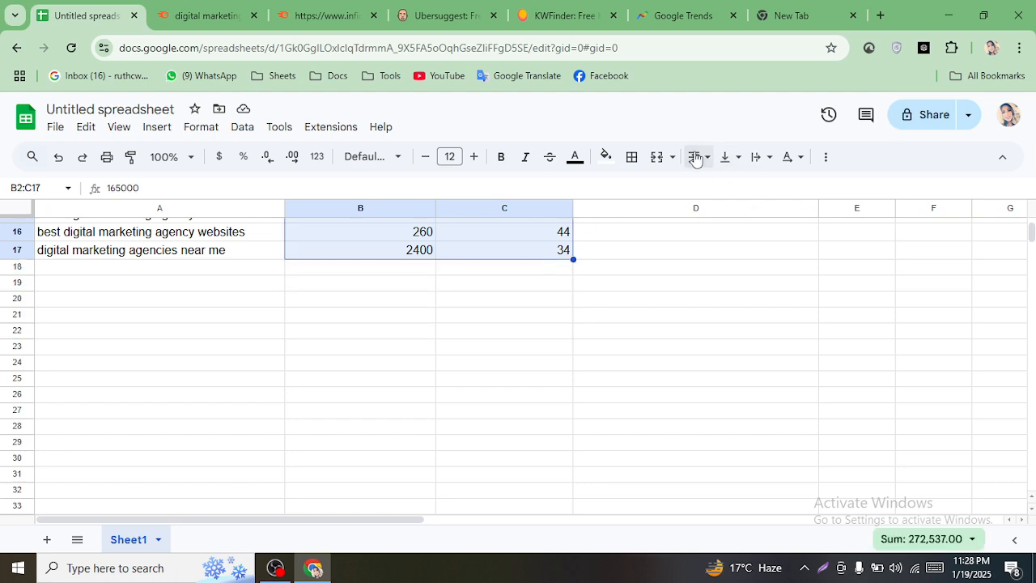
{"action": "left_click", "coordinate": [695, 159]}
{"action": "left_click", "coordinate": [721, 188]}
{"action": "scroll", "coordinate": [647, 412], "scroll_direction": "up", "scroll_amount": 3}
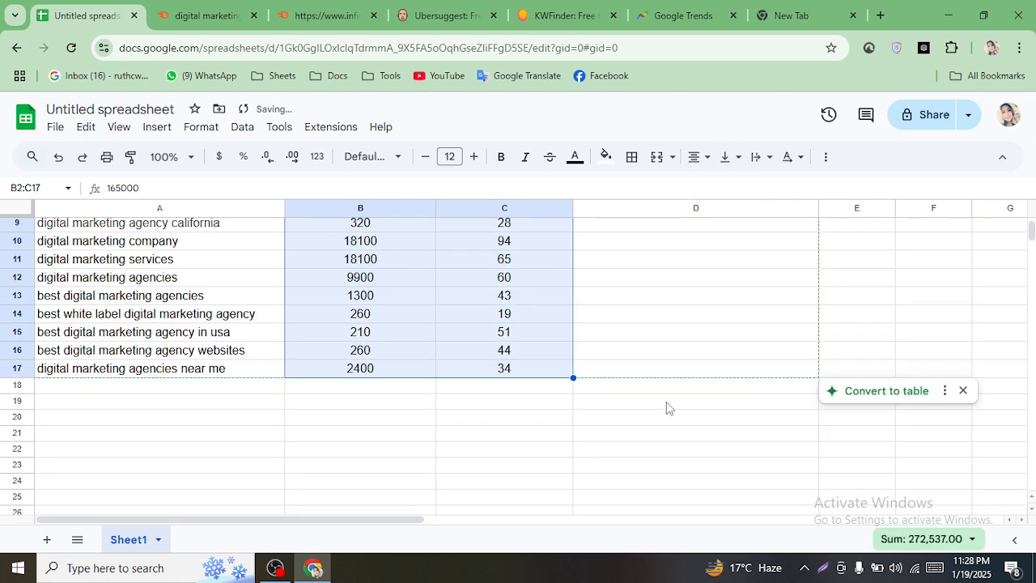
{"action": "scroll", "coordinate": [666, 407], "scroll_direction": "up", "scroll_amount": 3}
{"action": "left_click", "coordinate": [916, 356]}
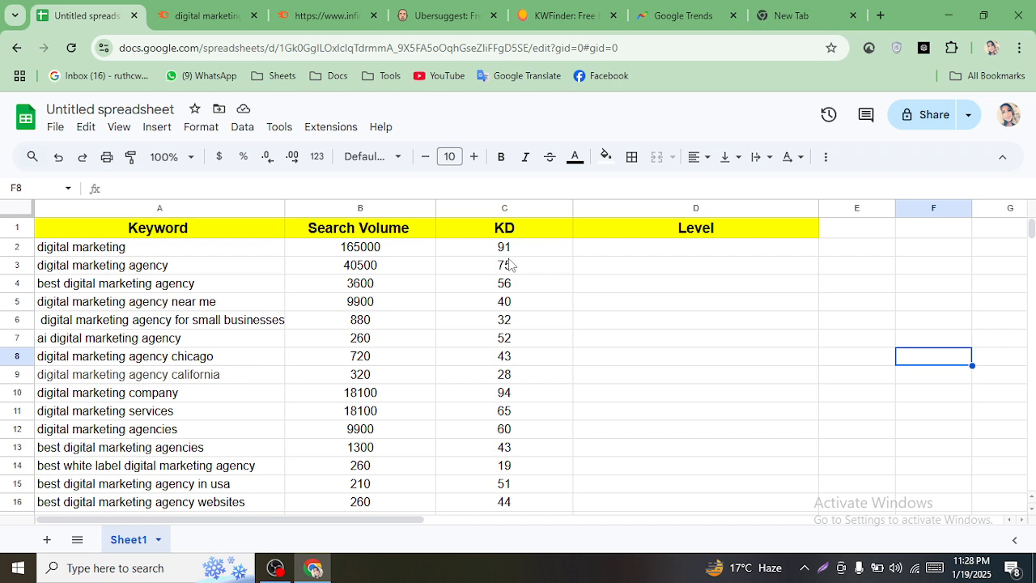
- Enter 'High' in D2 and copy it into D10 beside the KD of 94
{"action": "left_click", "coordinate": [617, 252]}
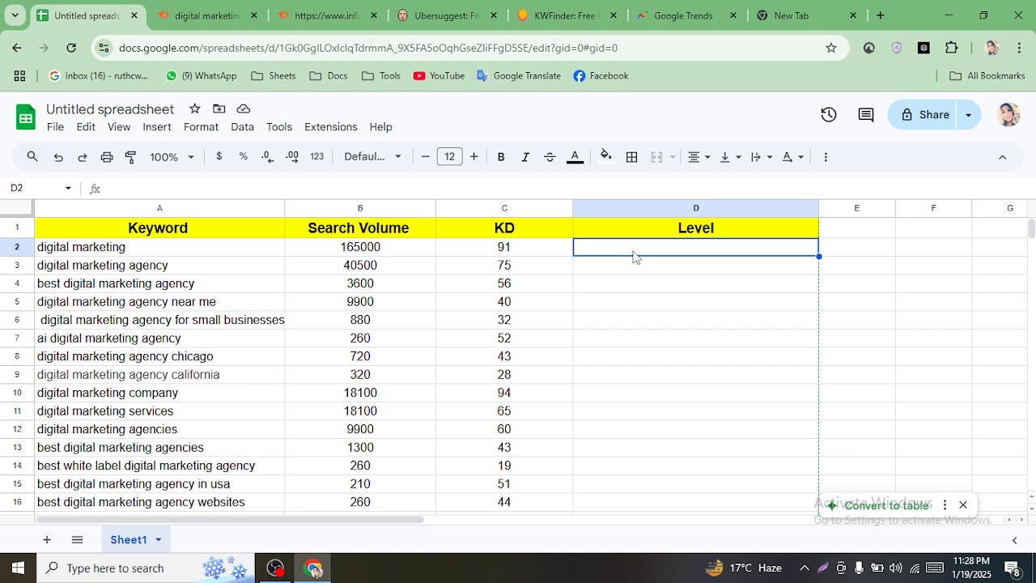
{"action": "type", "text": "Hig"}
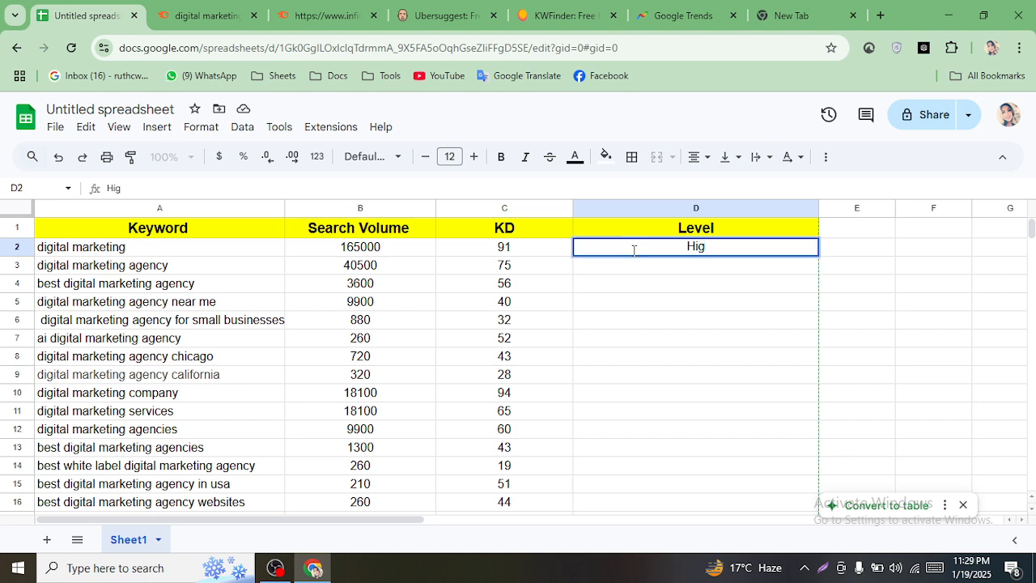
{"action": "type", "text": "h"}
{"action": "left_click", "coordinate": [656, 325]}
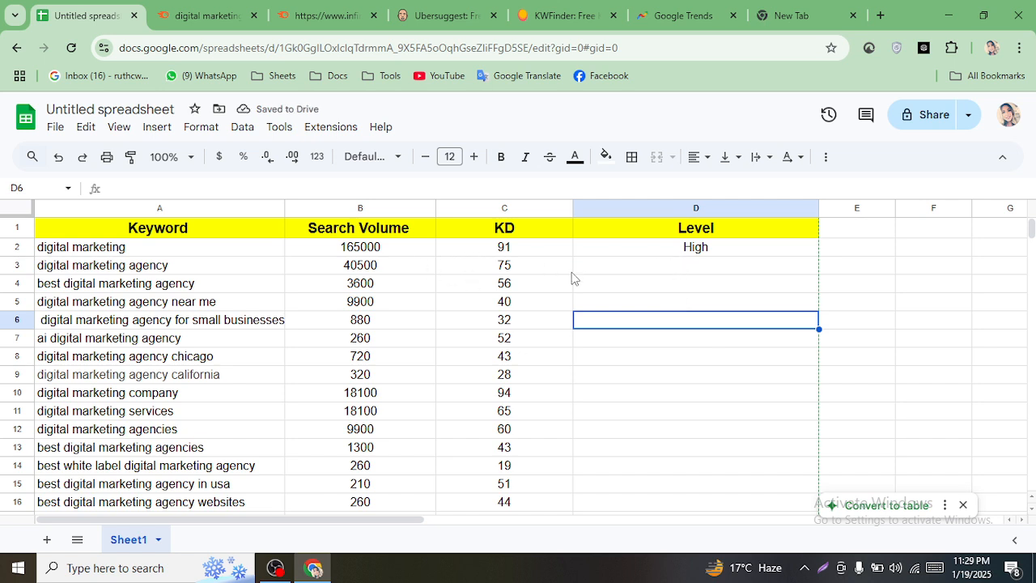
{"action": "left_click", "coordinate": [532, 251]}
{"action": "left_click", "coordinate": [630, 255]}
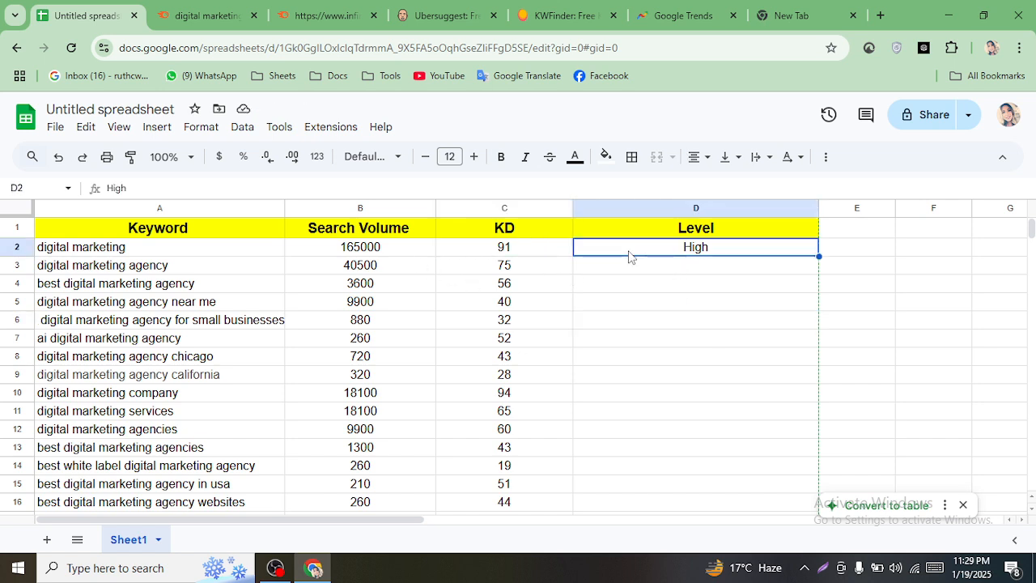
{"action": "key", "text": "ctrl+c"}
{"action": "left_click", "coordinate": [584, 397]}
{"action": "key", "text": "ctrl+v"}
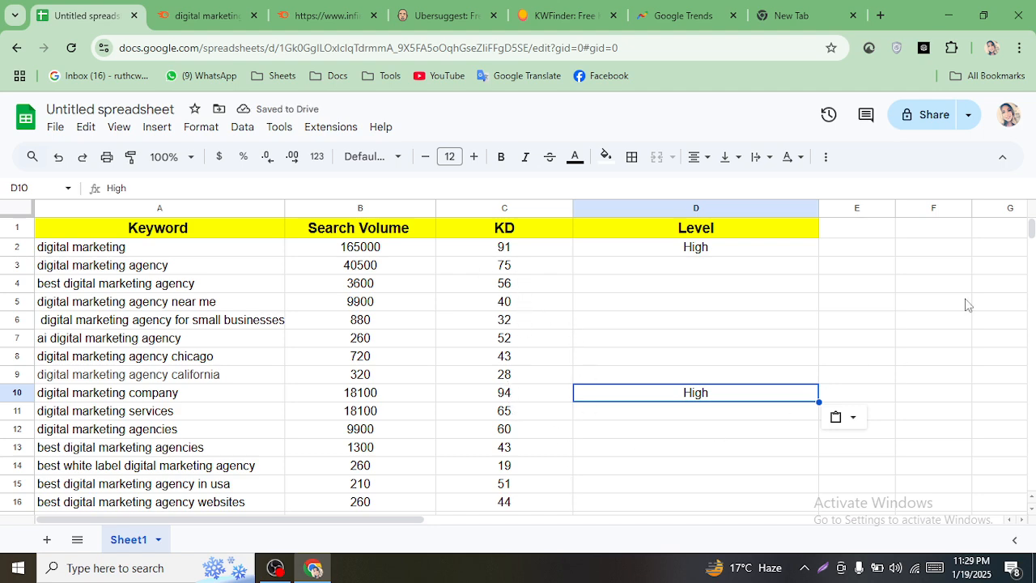
{"action": "left_click_drag", "start_coordinate": [1031, 227], "coordinate": [1032, 226]}
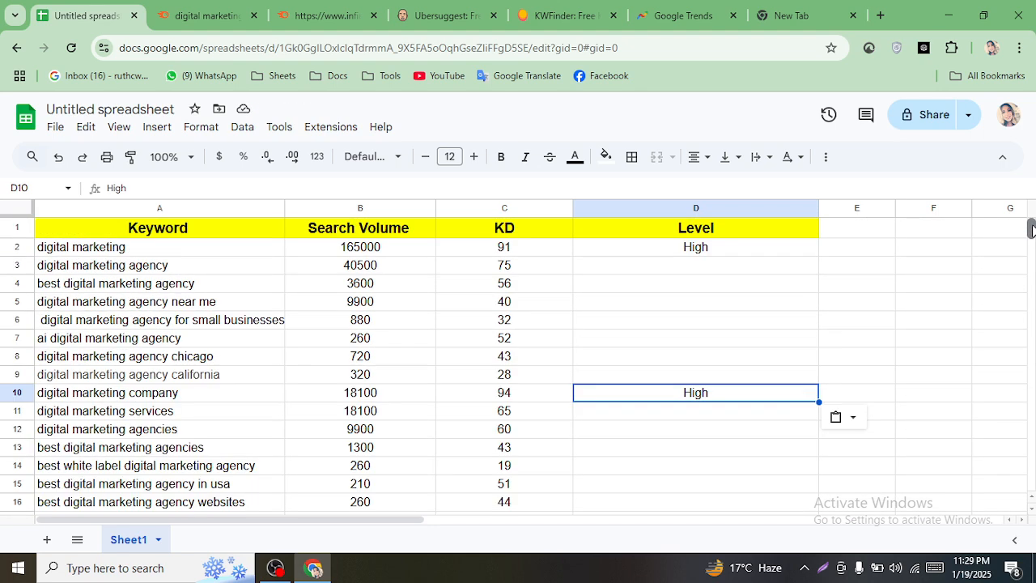
- Fill the High cells D2 and D10 with red
{"action": "left_click", "coordinate": [733, 294]}
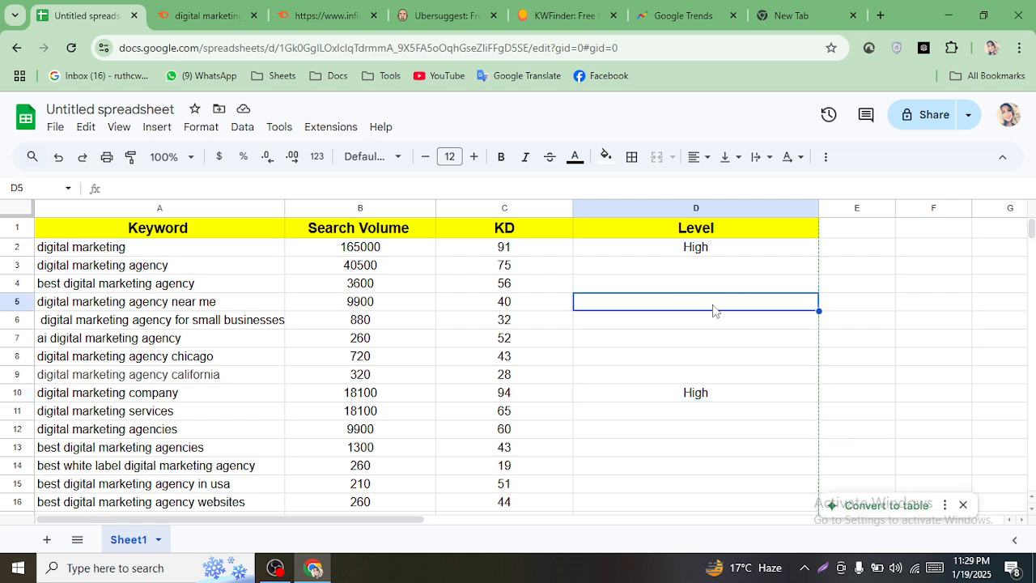
{"action": "left_click", "coordinate": [604, 254]}
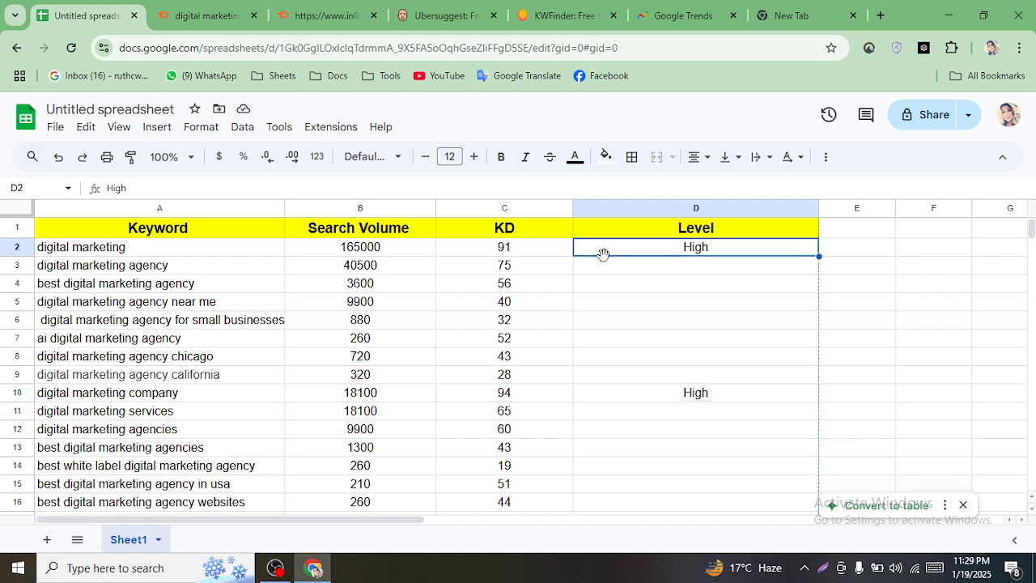
{"action": "left_click", "coordinate": [670, 397]}
{"action": "left_click", "coordinate": [656, 248]}
{"action": "left_click", "coordinate": [605, 157]}
{"action": "left_click", "coordinate": [626, 227]}
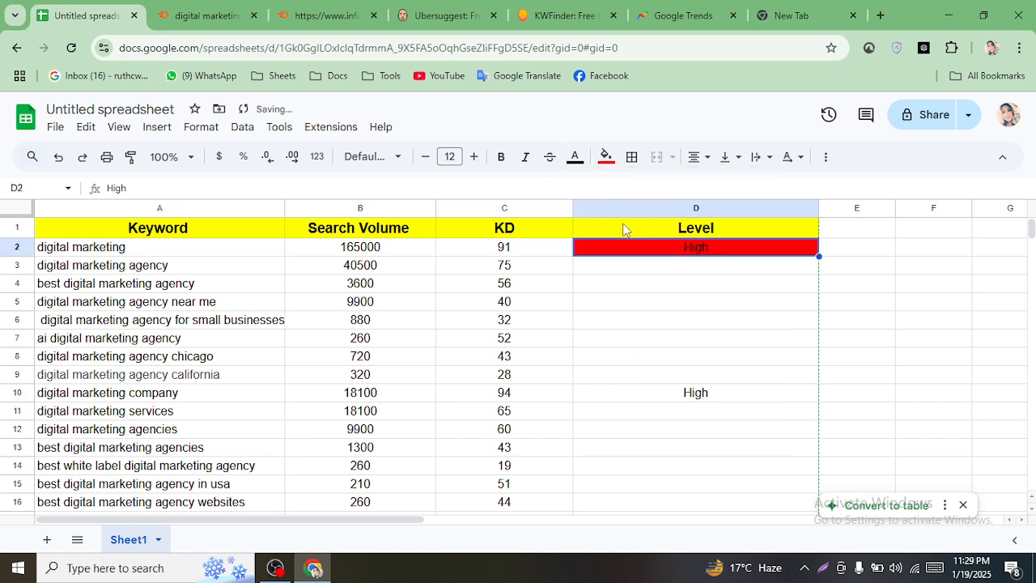
{"action": "left_click", "coordinate": [681, 399]}
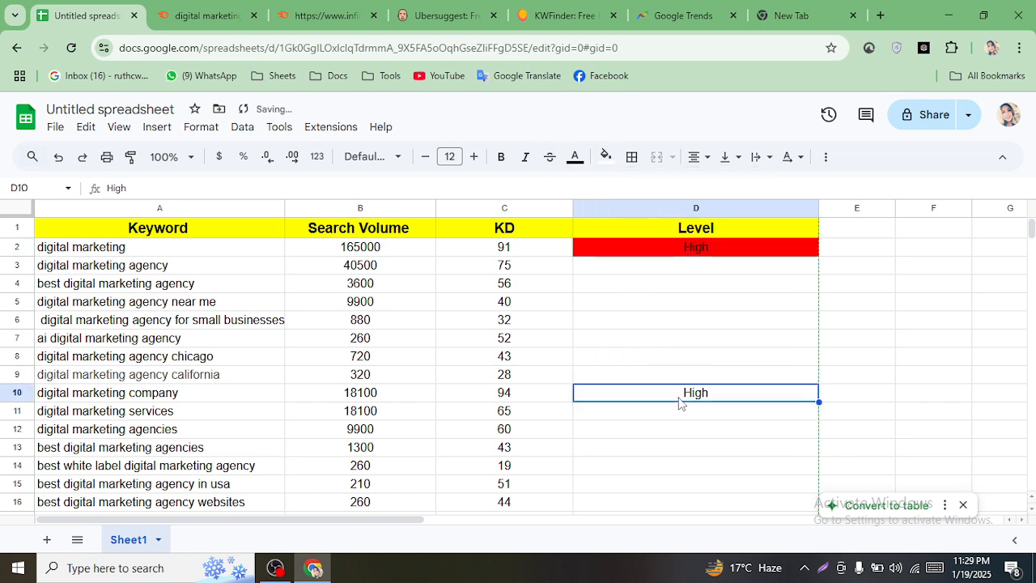
{"action": "left_click", "coordinate": [607, 156]}
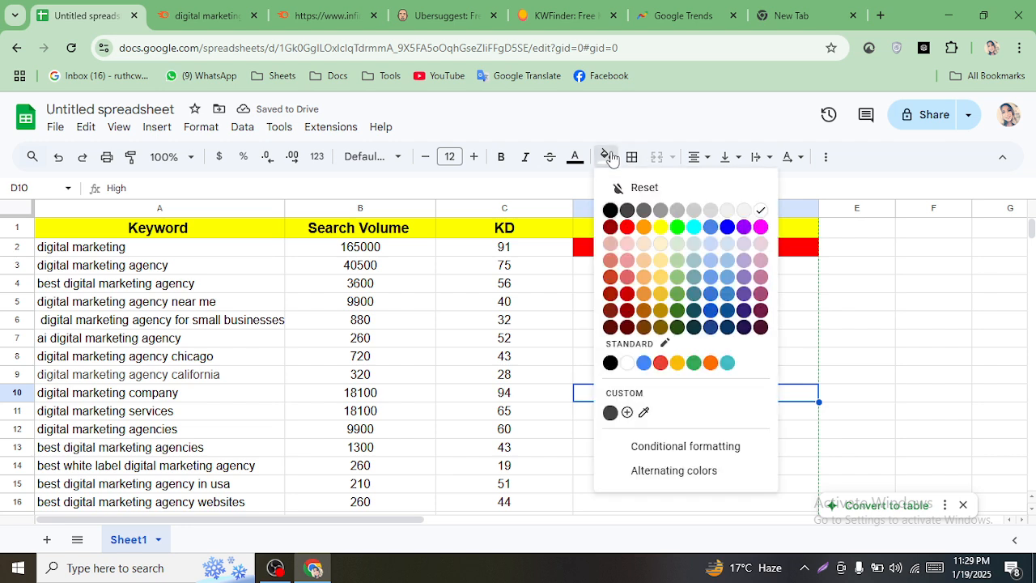
{"action": "left_click", "coordinate": [626, 227]}
{"action": "left_click", "coordinate": [702, 340]}
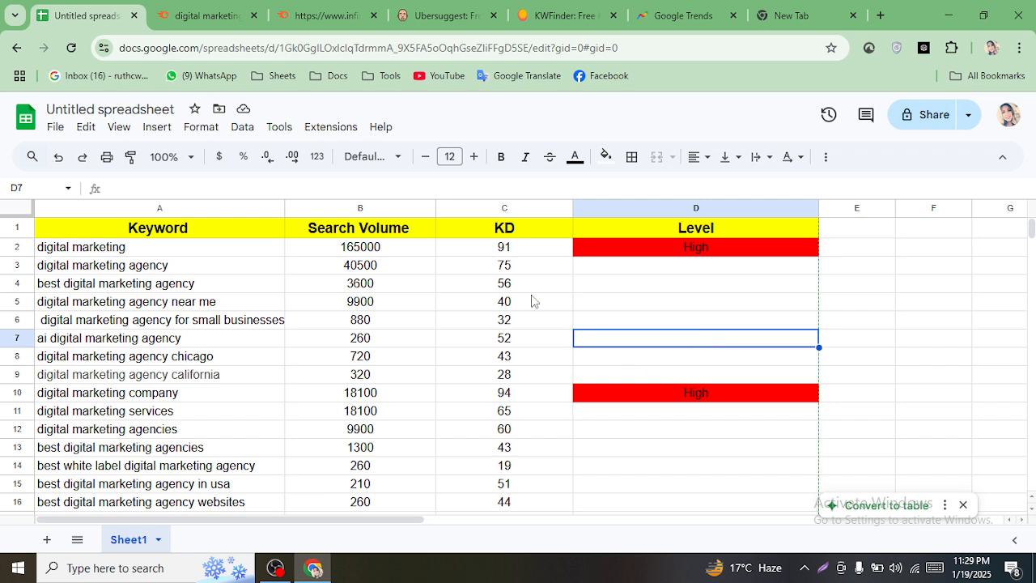
- Enter the KD range 99-80 in E2 beside the first High
{"action": "left_click", "coordinate": [521, 272]}
{"action": "left_click", "coordinate": [615, 265]}
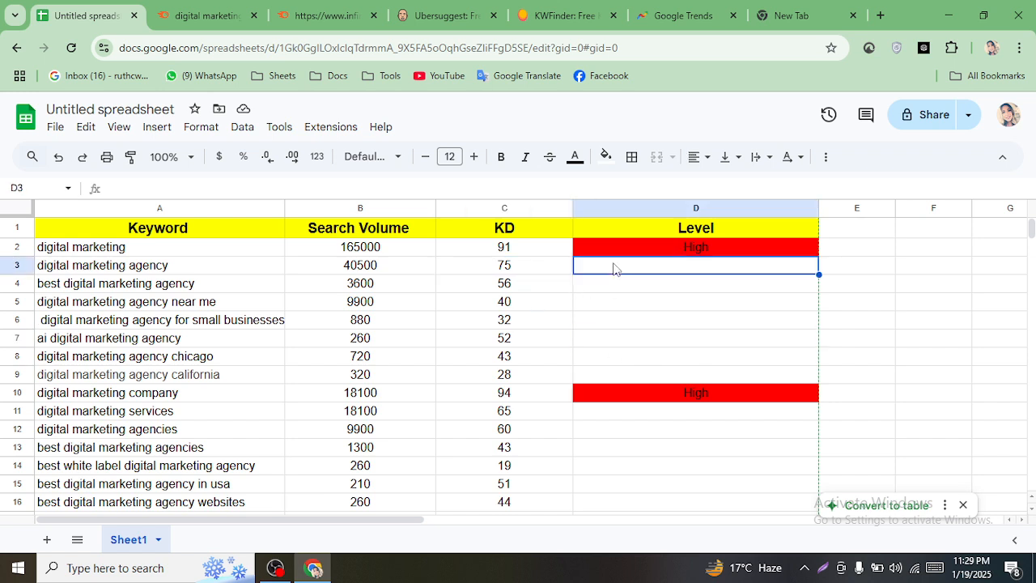
{"action": "left_click", "coordinate": [846, 246]}
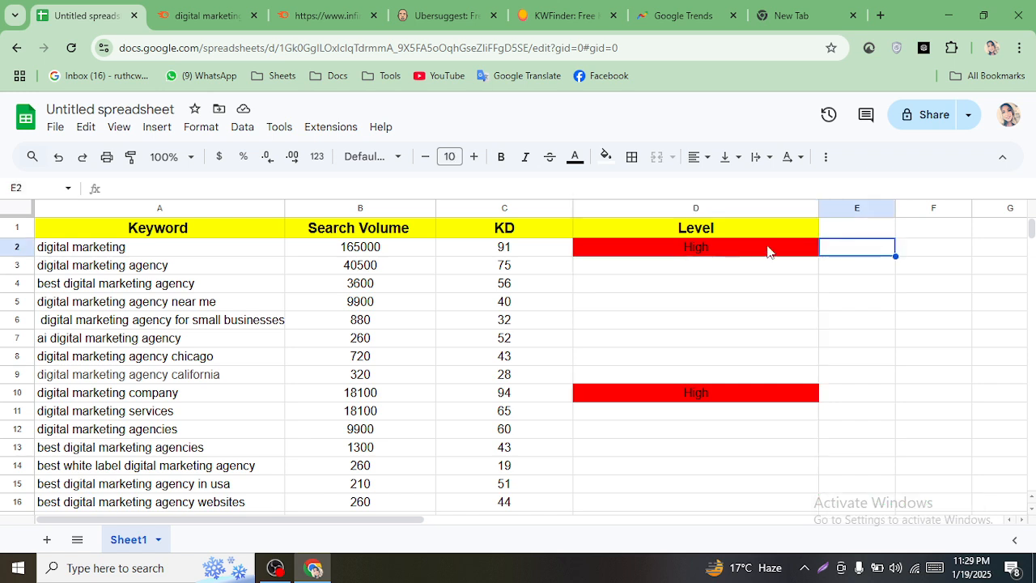
{"action": "double_click", "coordinate": [856, 247]}
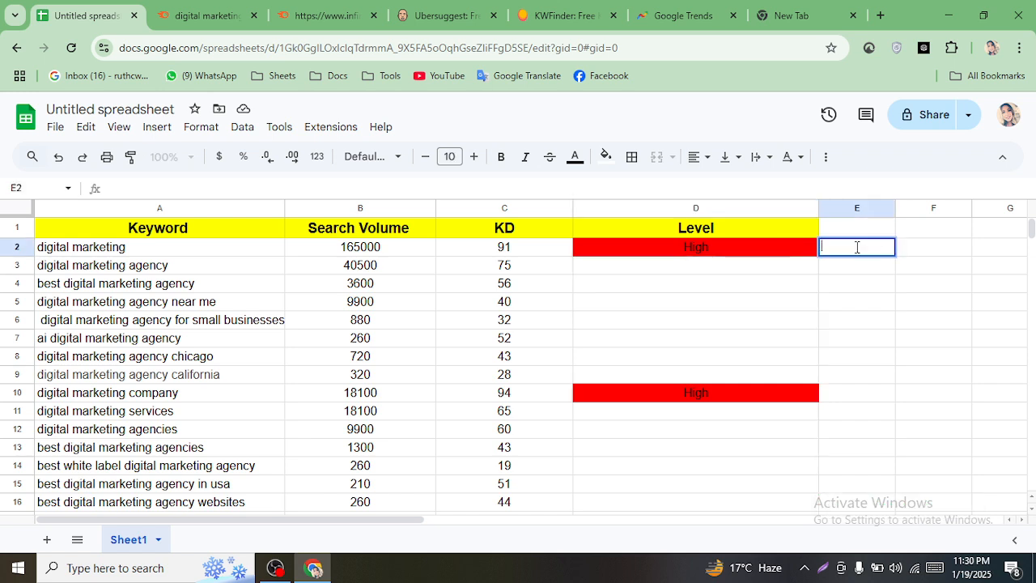
{"action": "type", "text": "99-80"}
{"action": "left_click", "coordinate": [810, 277]}
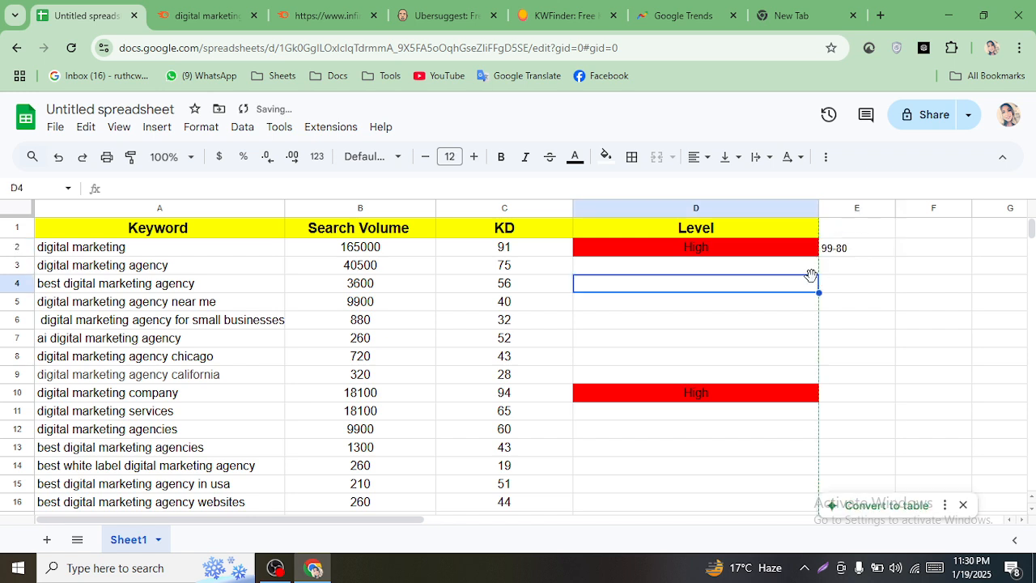
- Copy 99-80 into E10 beside the second High
{"action": "left_click", "coordinate": [837, 251]}
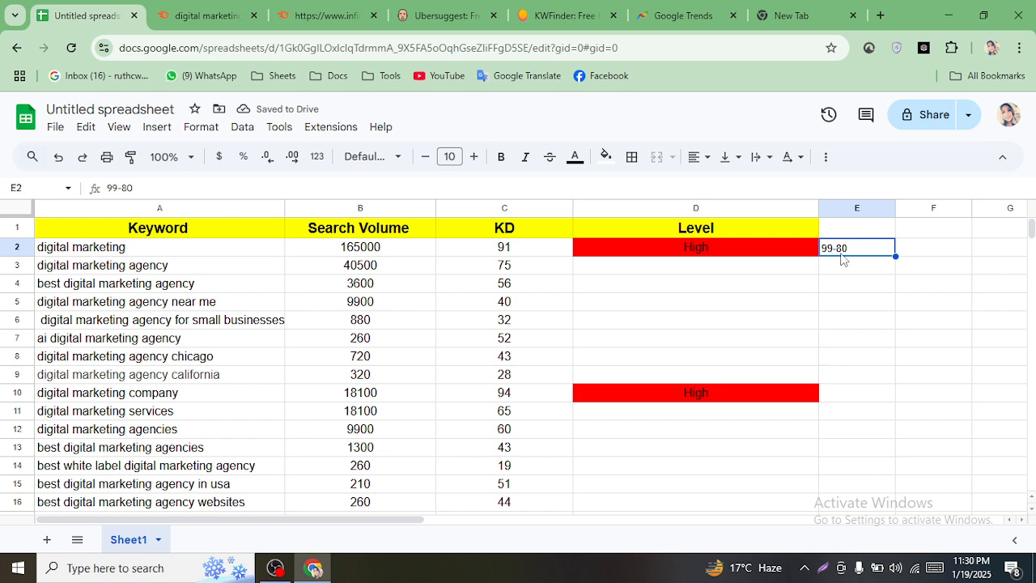
{"action": "right_click", "coordinate": [841, 257]}
{"action": "left_click", "coordinate": [870, 194]}
{"action": "left_click", "coordinate": [841, 394]}
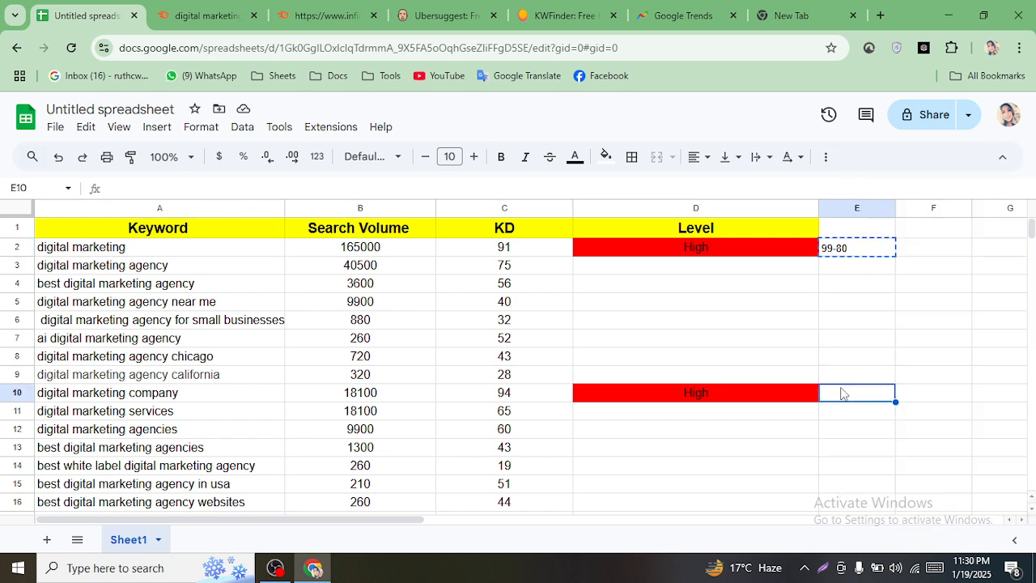
{"action": "right_click", "coordinate": [841, 394]}
{"action": "left_click", "coordinate": [885, 215]}
{"action": "left_click", "coordinate": [862, 434]}
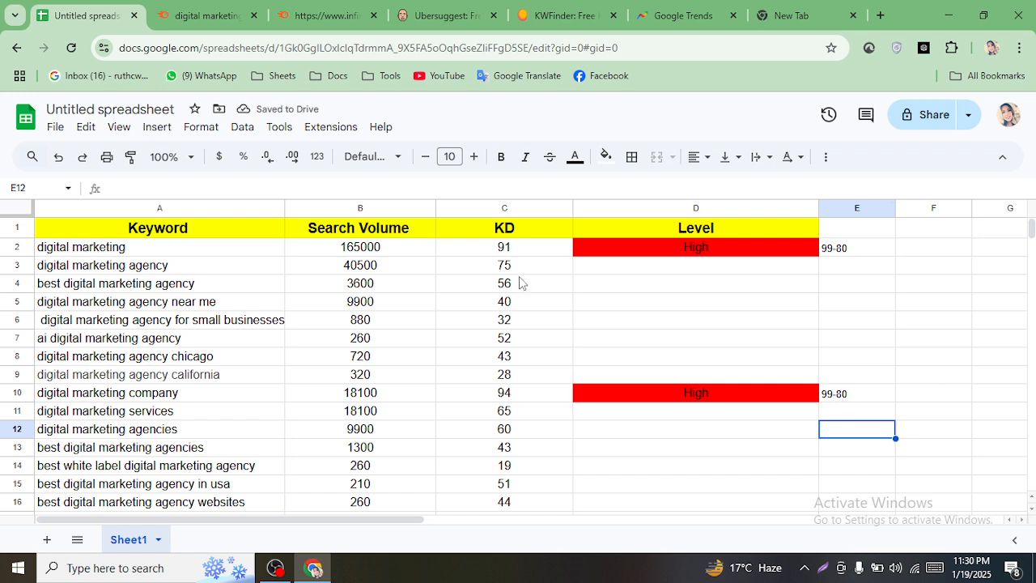
{"action": "left_click", "coordinate": [610, 267]}
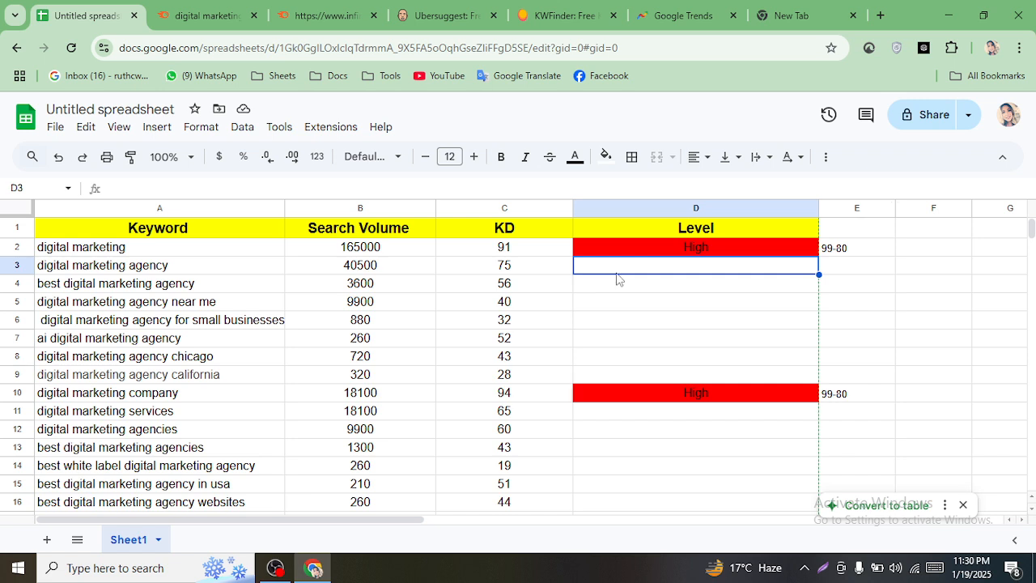
{"action": "double_click", "coordinate": [613, 273]}
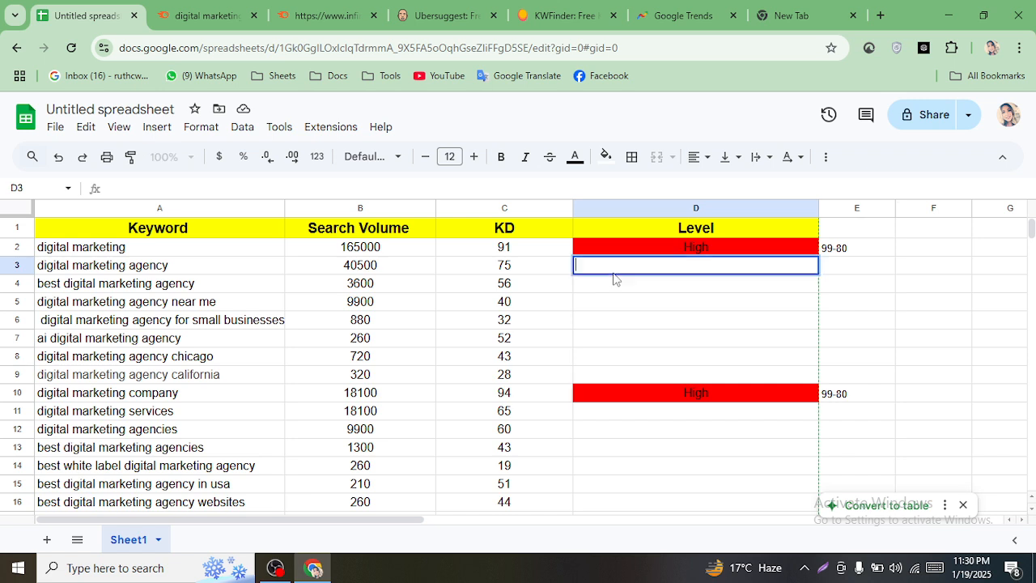
- Enter 'Medium' in D3 for digital marketing agency, copied from a blank browser tab
{"action": "left_click", "coordinate": [825, 10]}
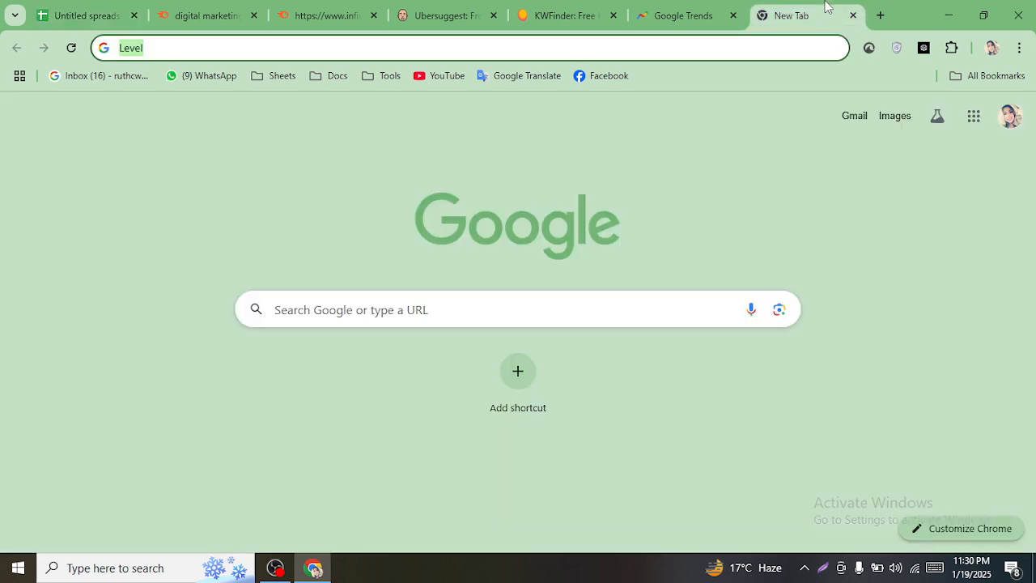
{"action": "type", "text": "Med"}
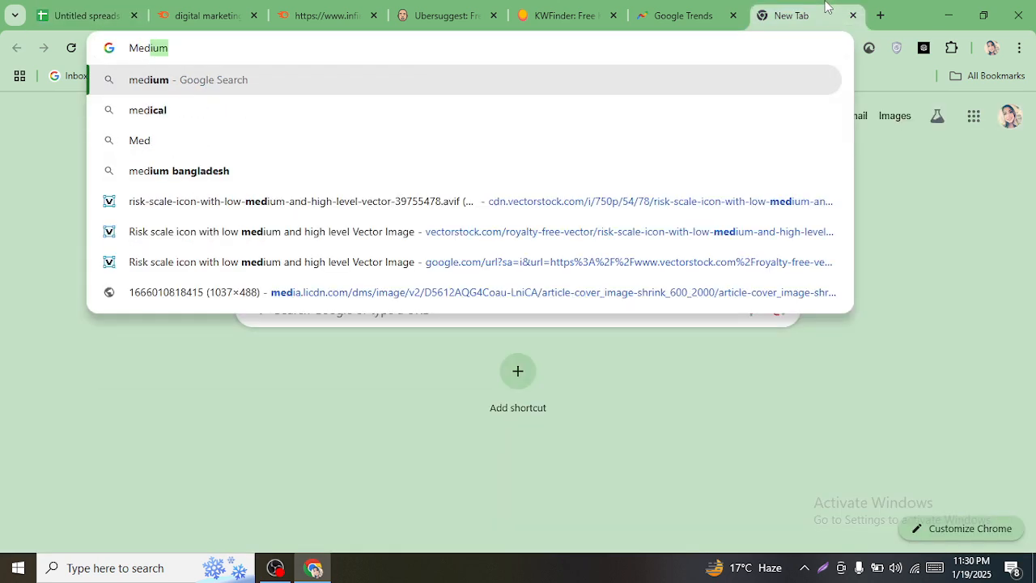
{"action": "type", "text": "ium"}
{"action": "key", "text": "ctrl+a"}
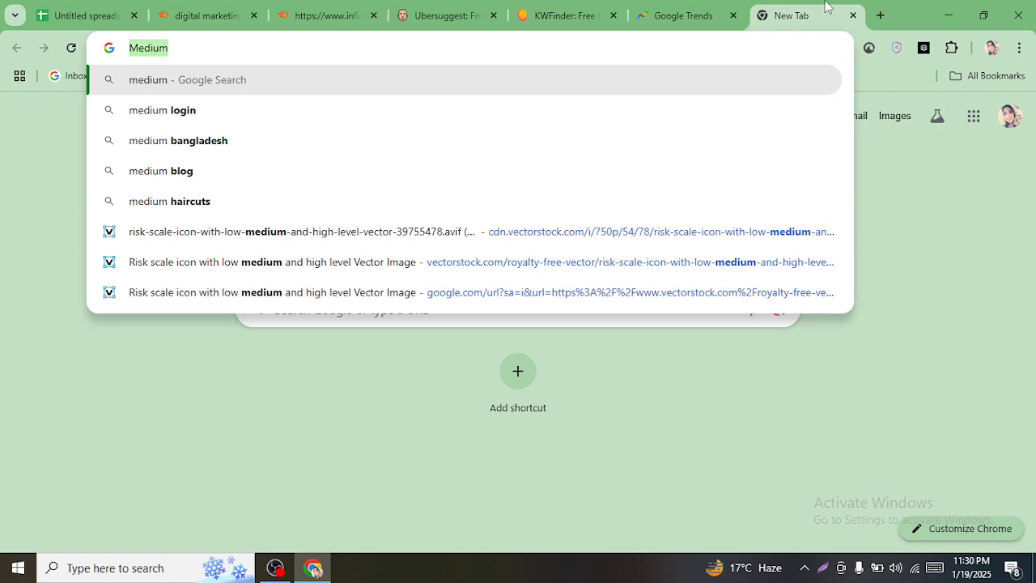
{"action": "left_click", "coordinate": [87, 15]}
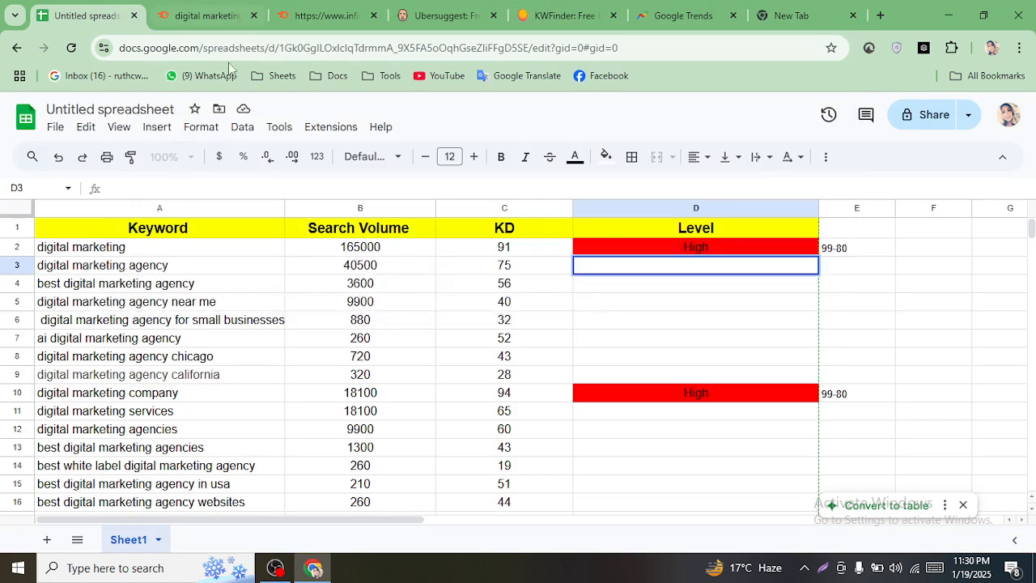
{"action": "key", "text": "ctrl+v"}
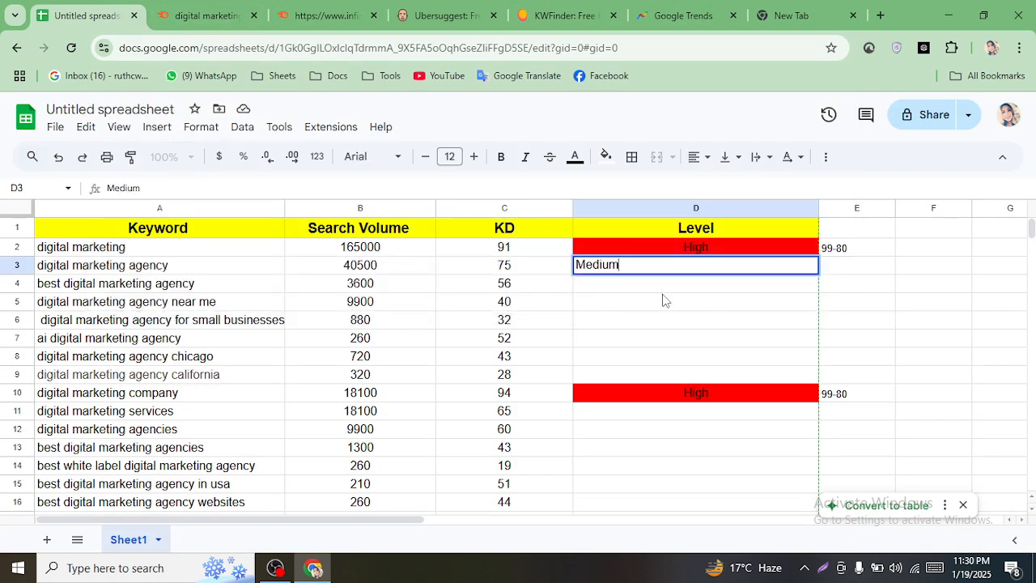
{"action": "key", "text": "Return"}
- Begin typing the KD range 79-3 in E3
{"action": "left_click", "coordinate": [690, 272]}
{"action": "left_click", "coordinate": [860, 265]}
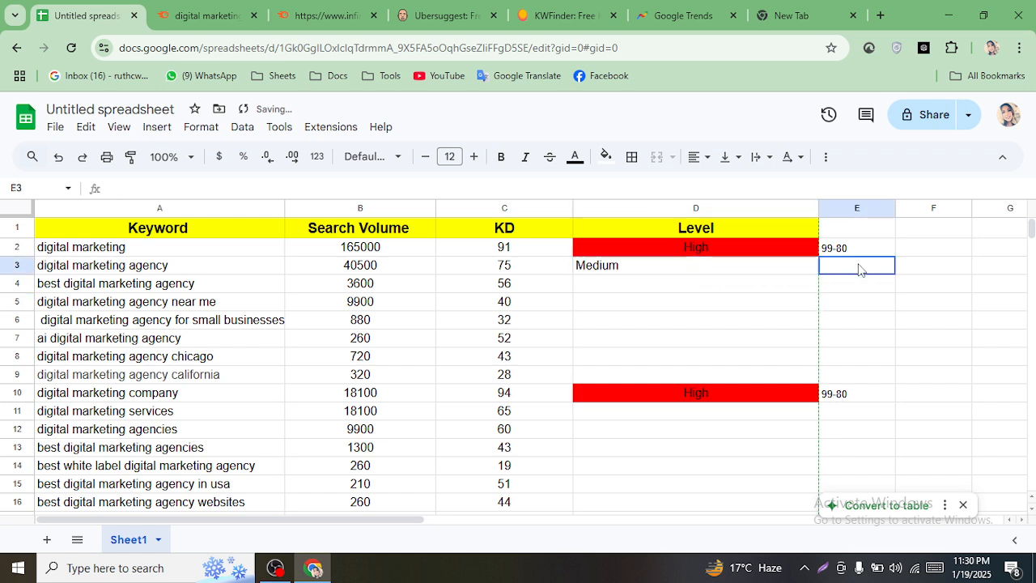
{"action": "type", "text": "79"}
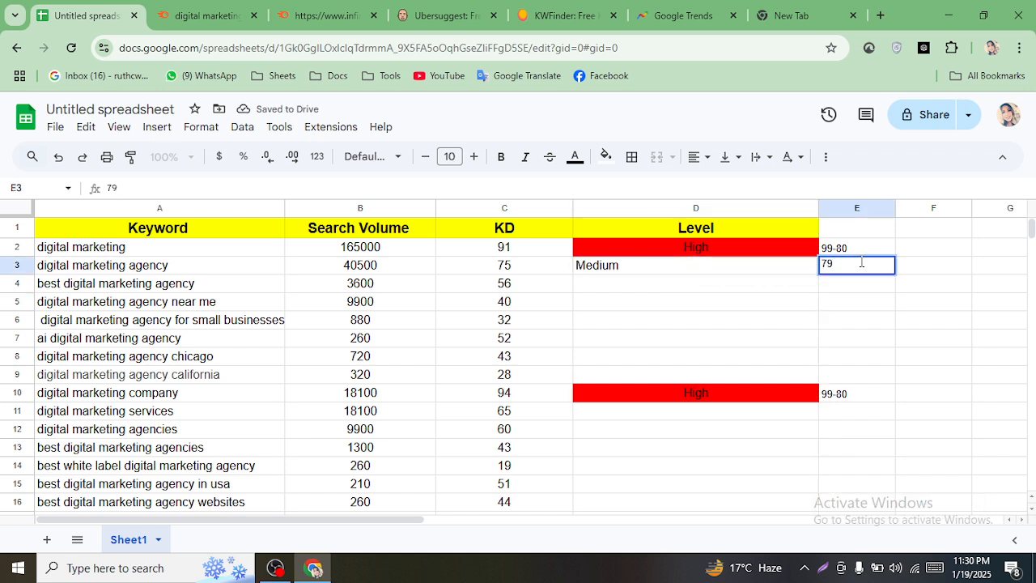
{"action": "type", "text": "-31"}
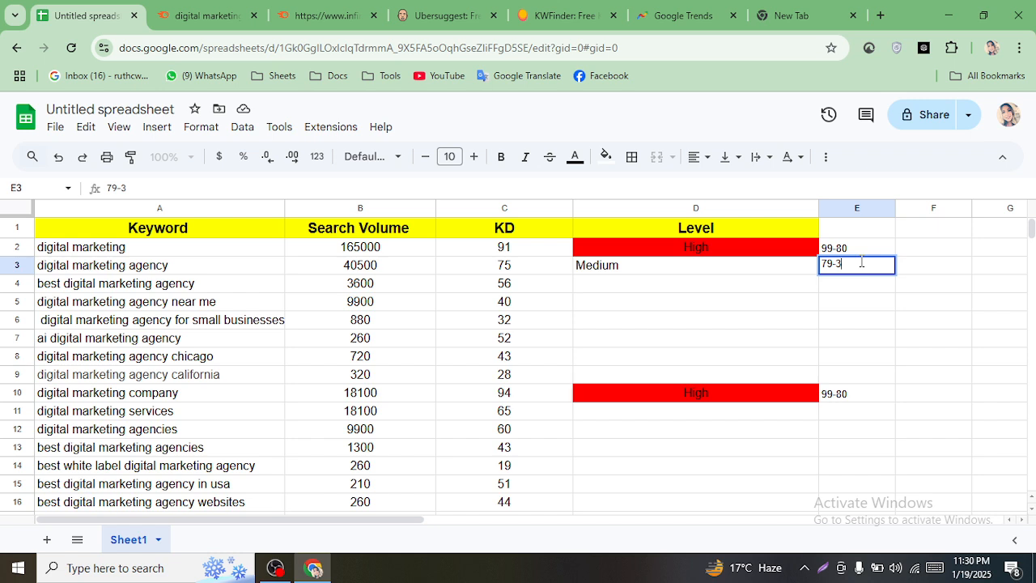
- Complete the E3 range as 79-31 and confirm the entry
{"action": "type", "text": "31"}
{"action": "left_click", "coordinate": [867, 303]}
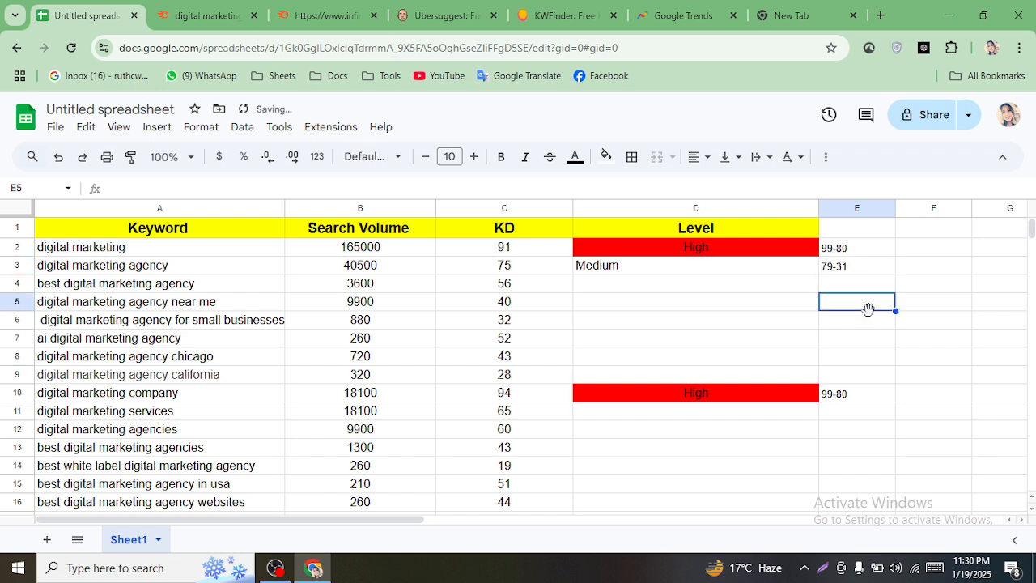
{"action": "left_click", "coordinate": [828, 272]}
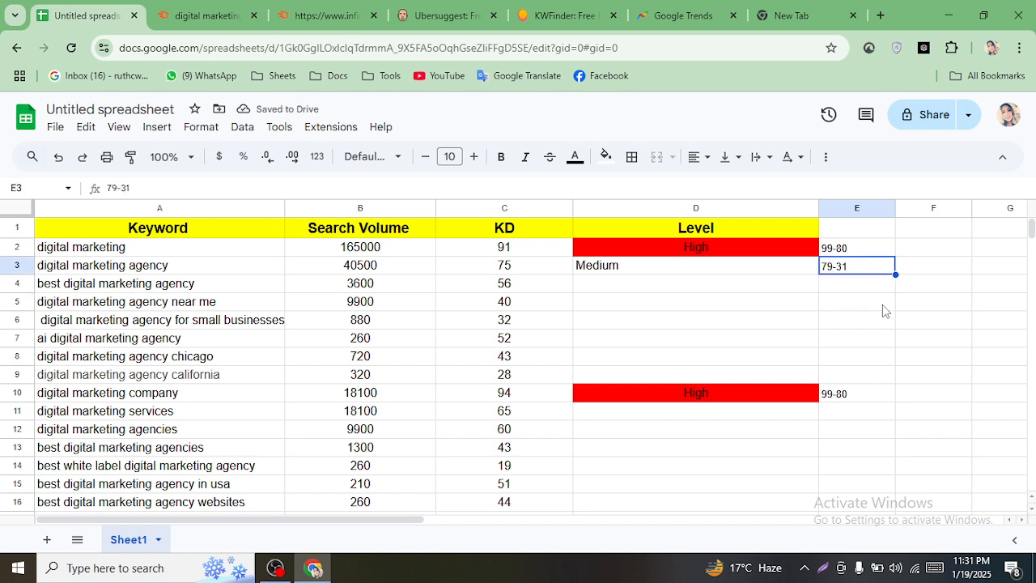
{"action": "left_click", "coordinate": [881, 305]}
- Edit E2's 99-80 range, deleting the 80 so it can become 99-70
{"action": "left_click", "coordinate": [850, 254]}
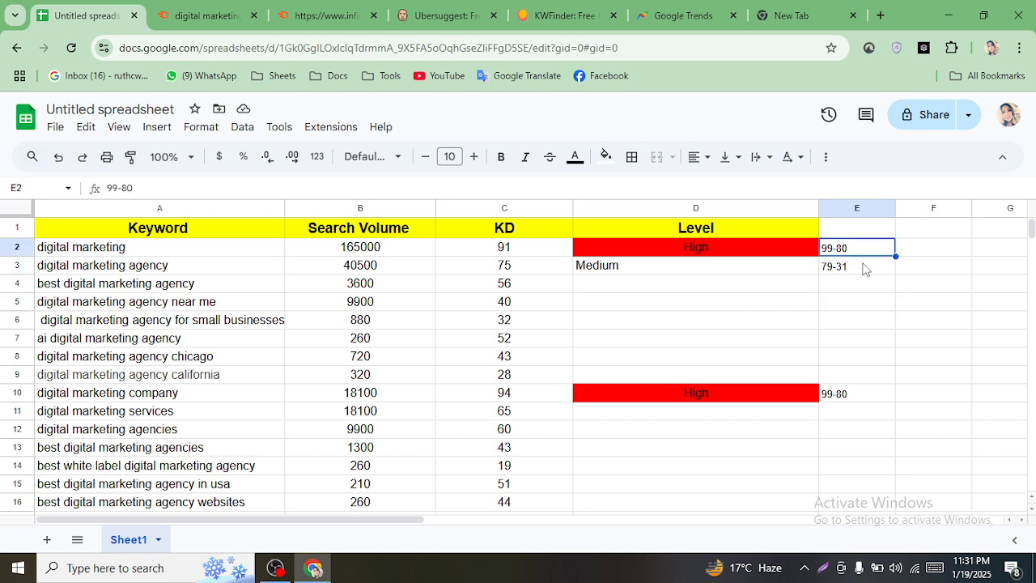
{"action": "left_click", "coordinate": [864, 267]}
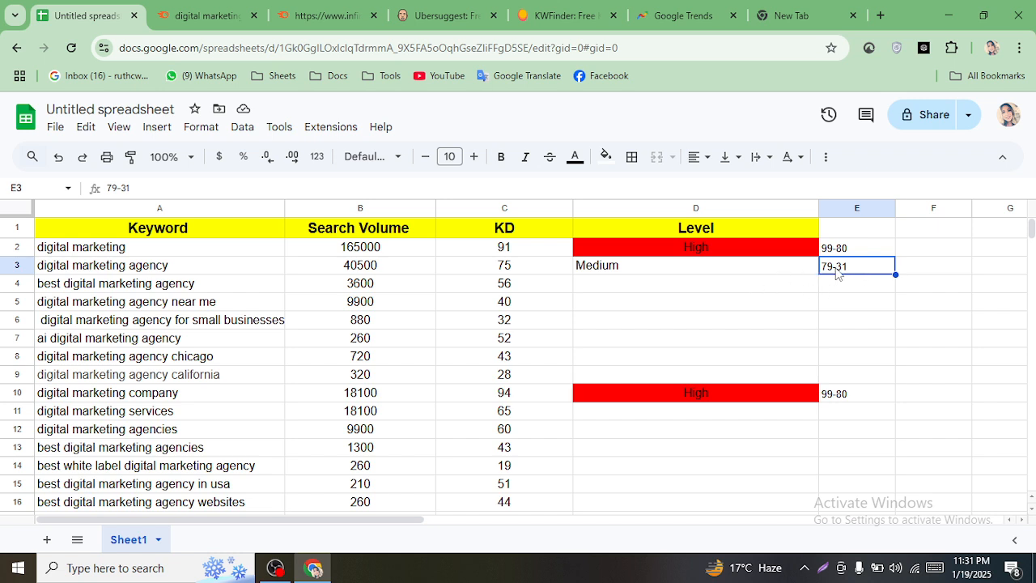
{"action": "left_click", "coordinate": [839, 251]}
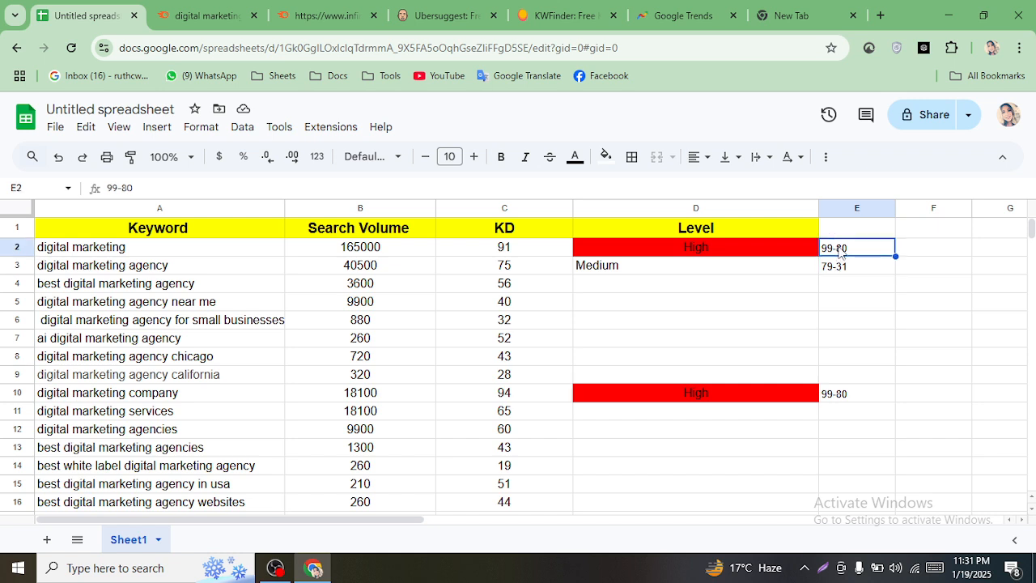
{"action": "double_click", "coordinate": [839, 249]}
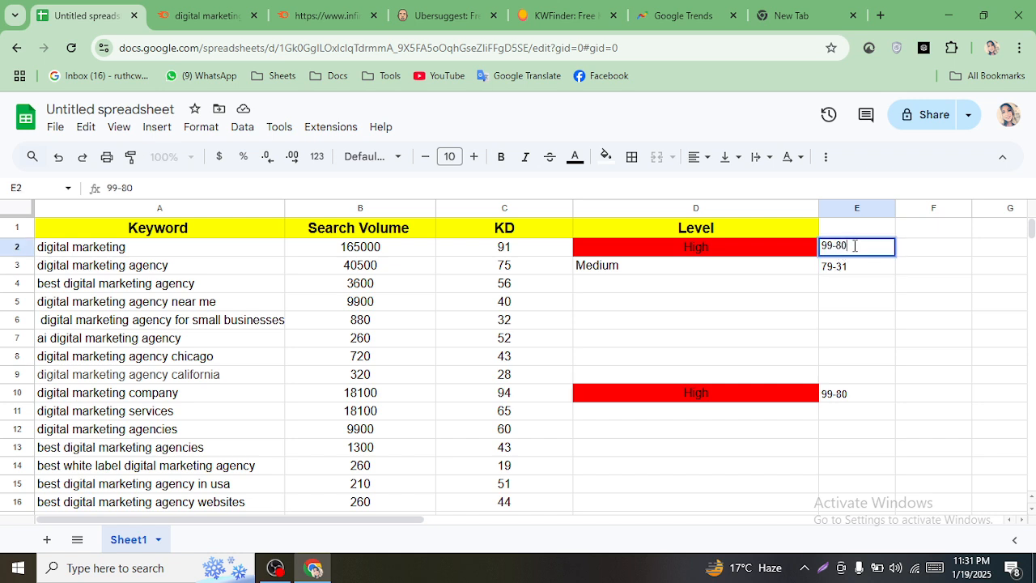
{"action": "key", "text": "BackSpace"}
{"action": "key", "text": "BackSpace"}
- Copy the red High / 99-70 pair from row 2 into D10:E10
{"action": "left_click", "coordinate": [678, 255]}
{"action": "left_click", "coordinate": [910, 357]}
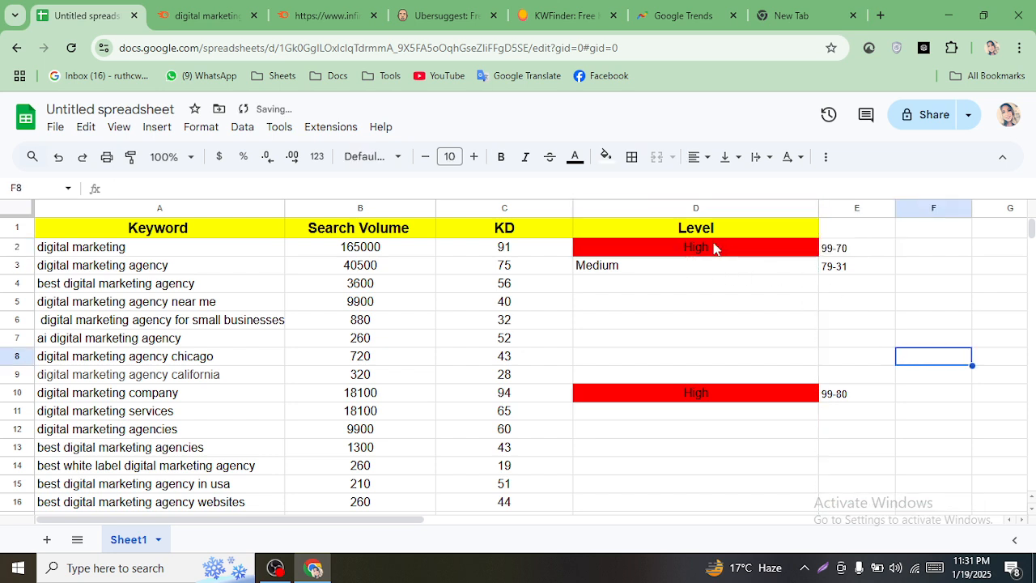
{"action": "left_click_drag", "start_coordinate": [713, 248], "coordinate": [855, 250]}
{"action": "right_click", "coordinate": [855, 250]}
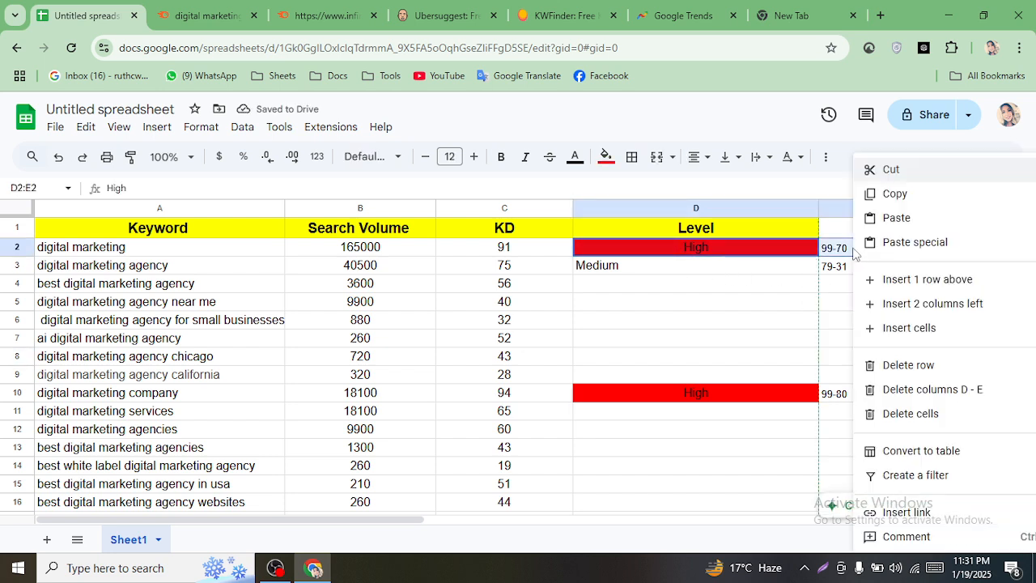
{"action": "left_click", "coordinate": [895, 194]}
{"action": "left_click_drag", "start_coordinate": [714, 393], "coordinate": [850, 395]}
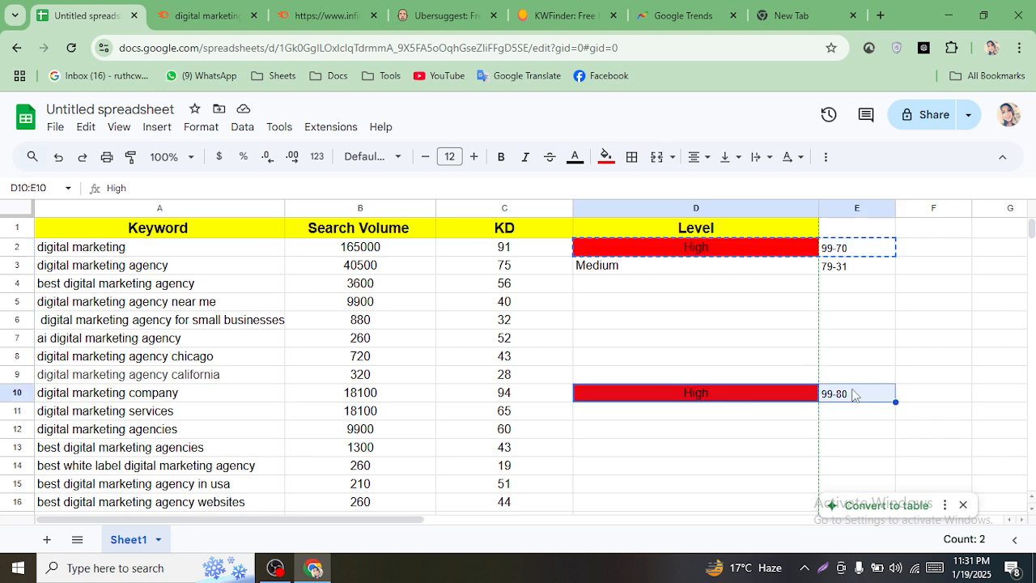
{"action": "right_click", "coordinate": [852, 395]}
{"action": "left_click", "coordinate": [895, 220]}
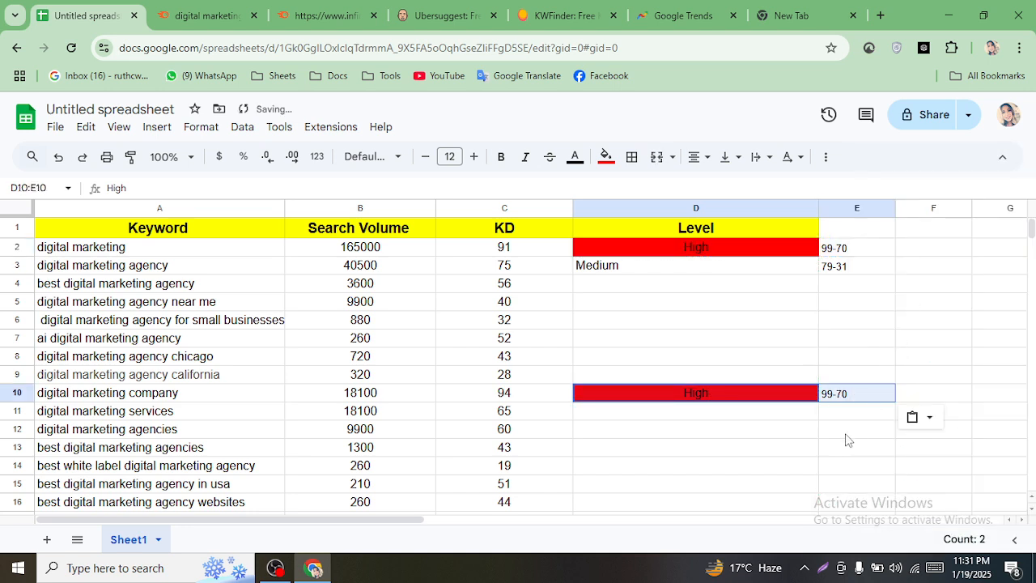
- Paste the High / 99-70 pair over the Medium entry in row 3
{"action": "left_click", "coordinate": [589, 267]}
{"action": "right_click", "coordinate": [621, 269]}
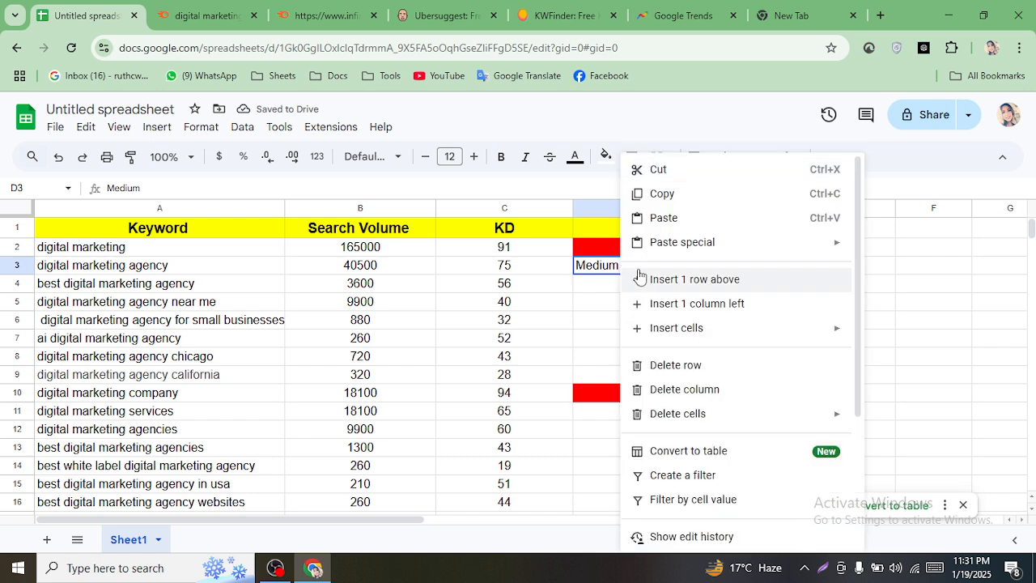
{"action": "left_click", "coordinate": [905, 328]}
{"action": "left_click", "coordinate": [707, 275]}
{"action": "right_click", "coordinate": [706, 276]}
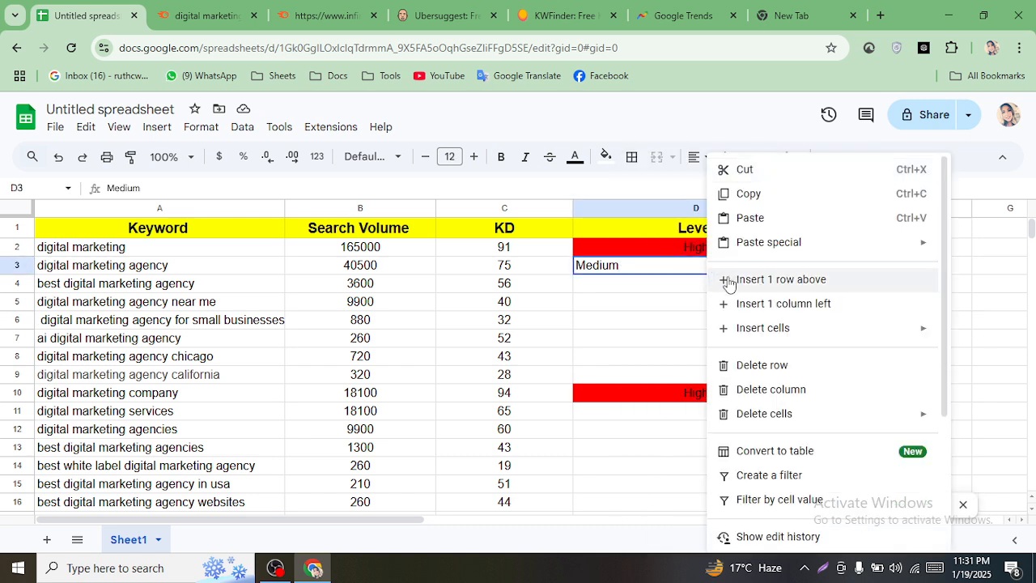
{"action": "left_click", "coordinate": [747, 216]}
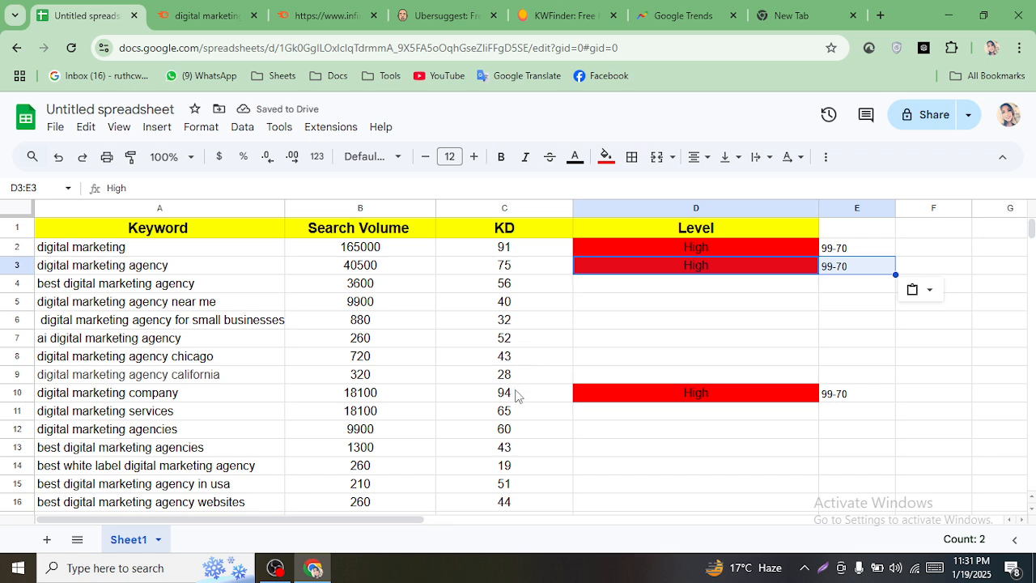
{"action": "left_click", "coordinate": [668, 486]}
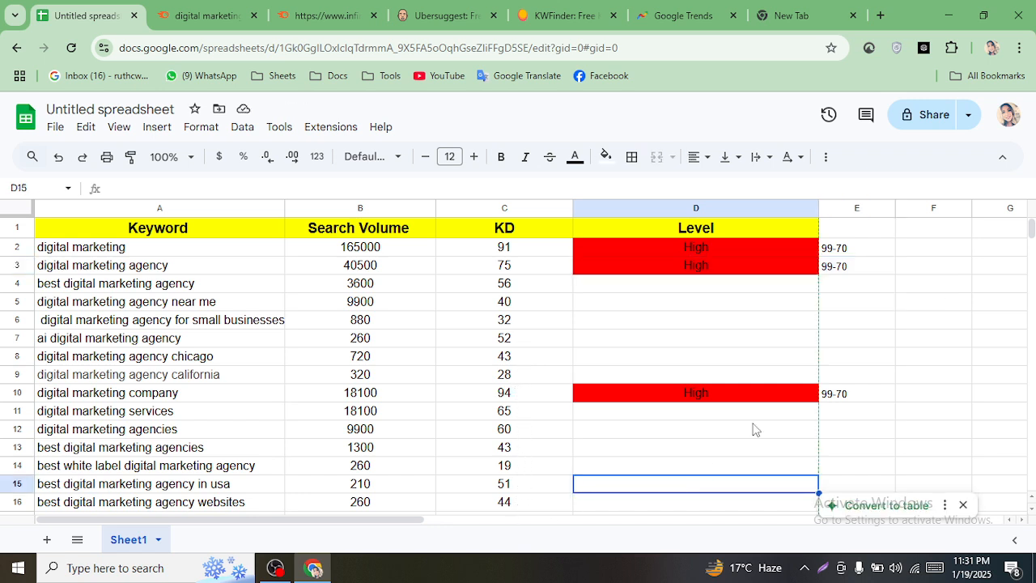
{"action": "left_click", "coordinate": [638, 289]}
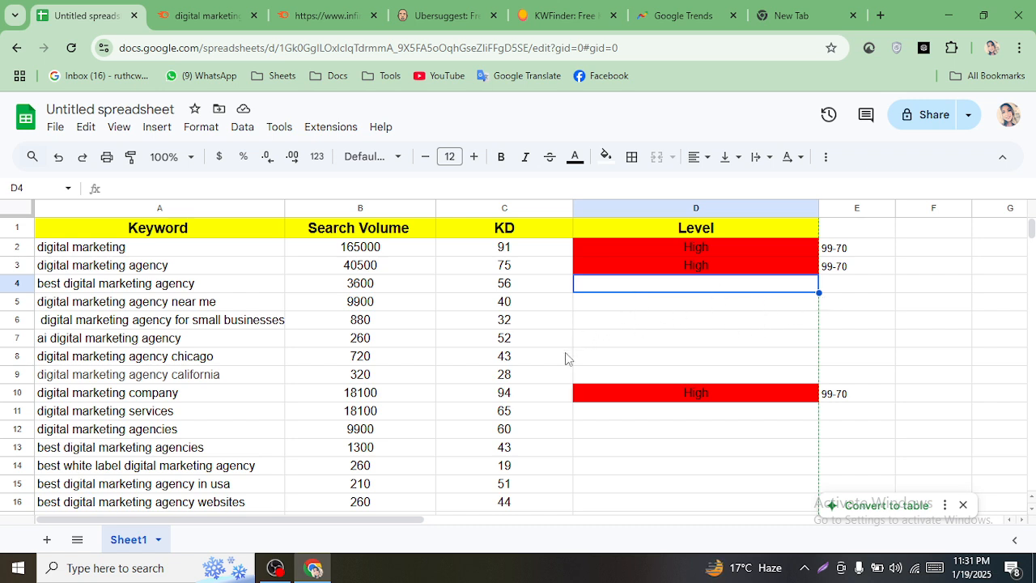
- Paste Medium into D4 from the clipboard history and centre it
{"action": "double_click", "coordinate": [594, 286]}
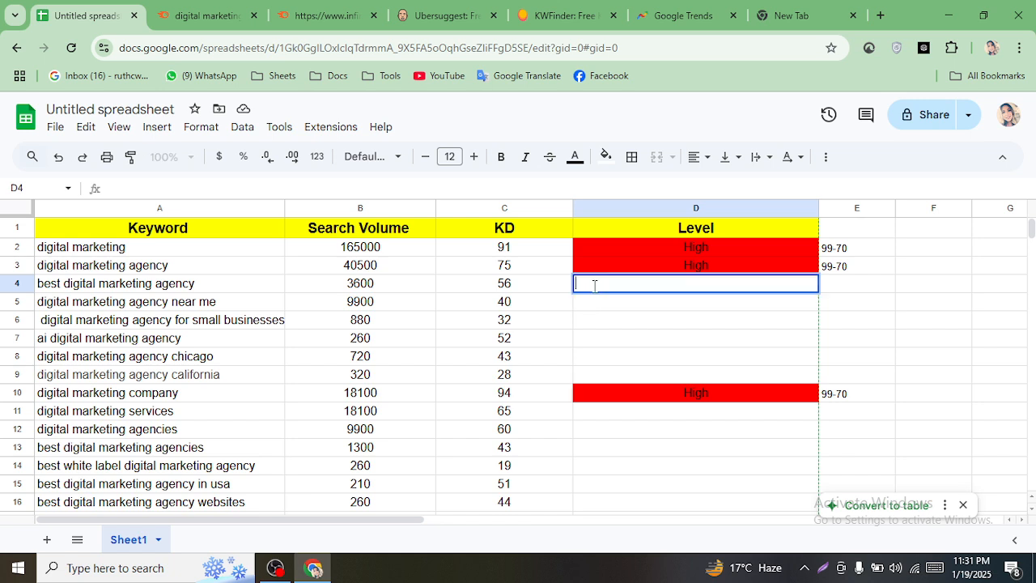
{"action": "key", "text": "super+v"}
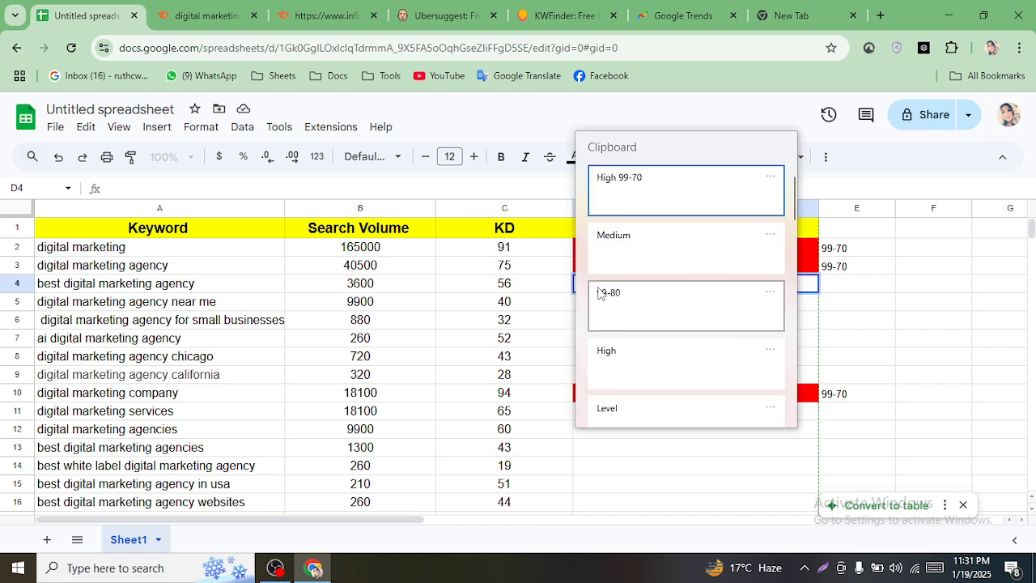
{"action": "left_click", "coordinate": [631, 241]}
{"action": "left_click", "coordinate": [852, 327]}
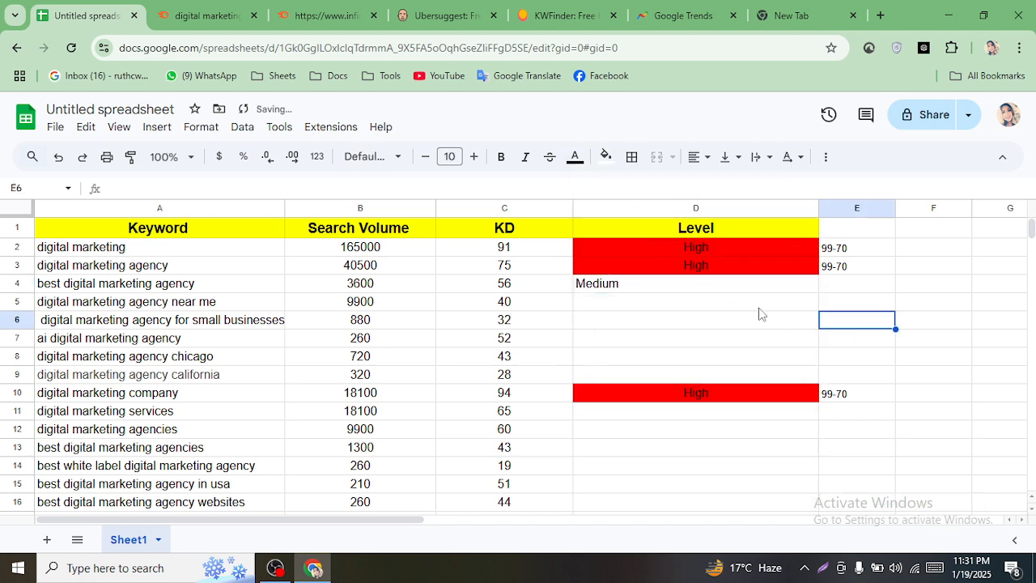
{"action": "left_click", "coordinate": [706, 289]}
{"action": "left_click", "coordinate": [696, 158]}
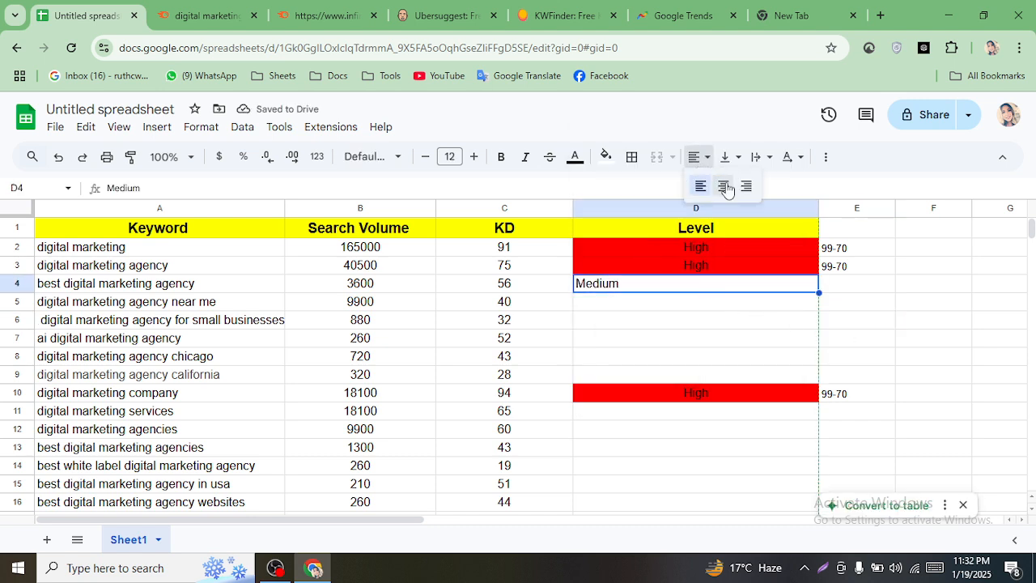
{"action": "left_click", "coordinate": [724, 185]}
- Enter the range 69-31 in E4
{"action": "left_click", "coordinate": [847, 283]}
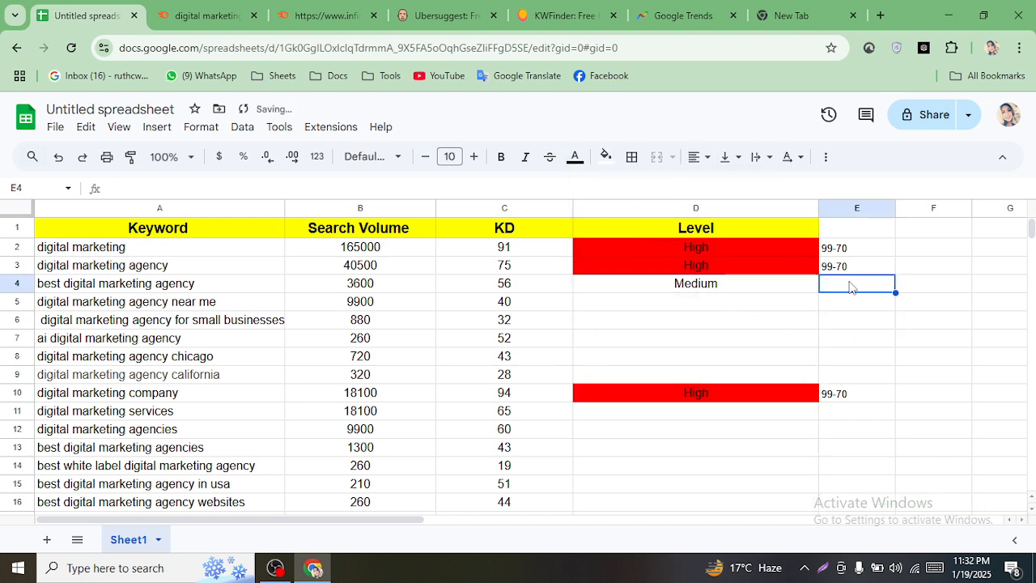
{"action": "type", "text": "69-31"}
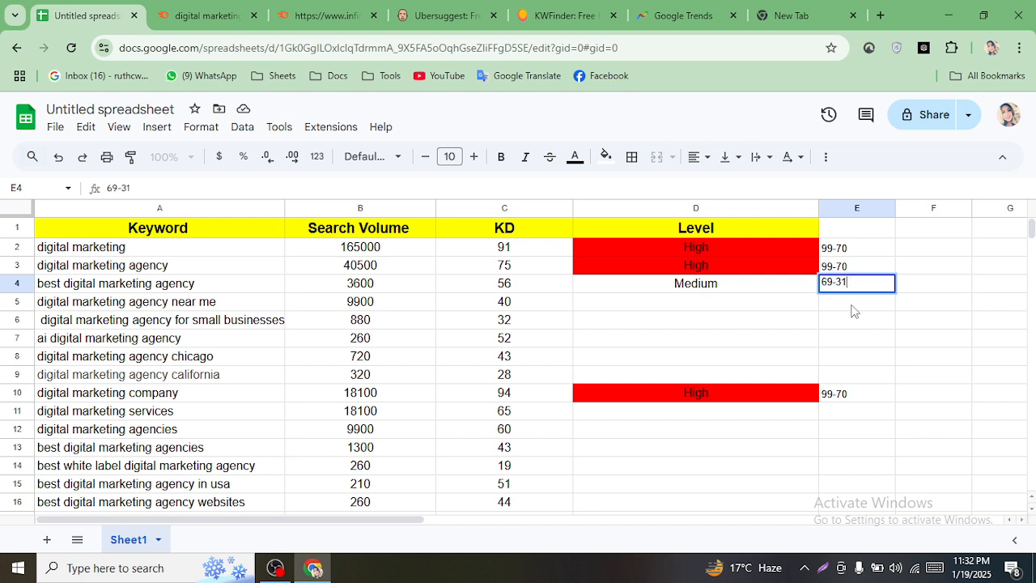
{"action": "left_click", "coordinate": [851, 308]}
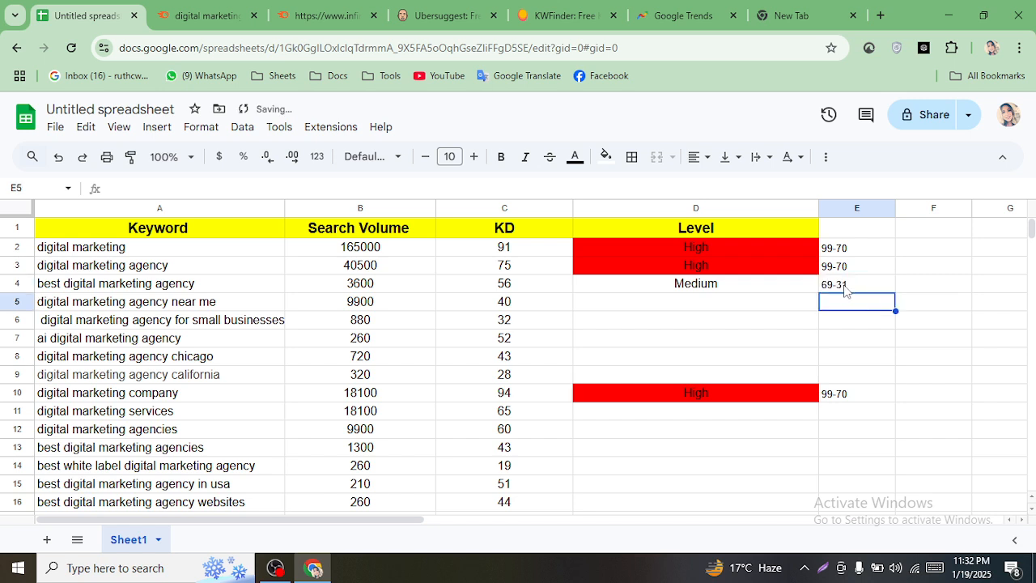
{"action": "left_click", "coordinate": [844, 290]}
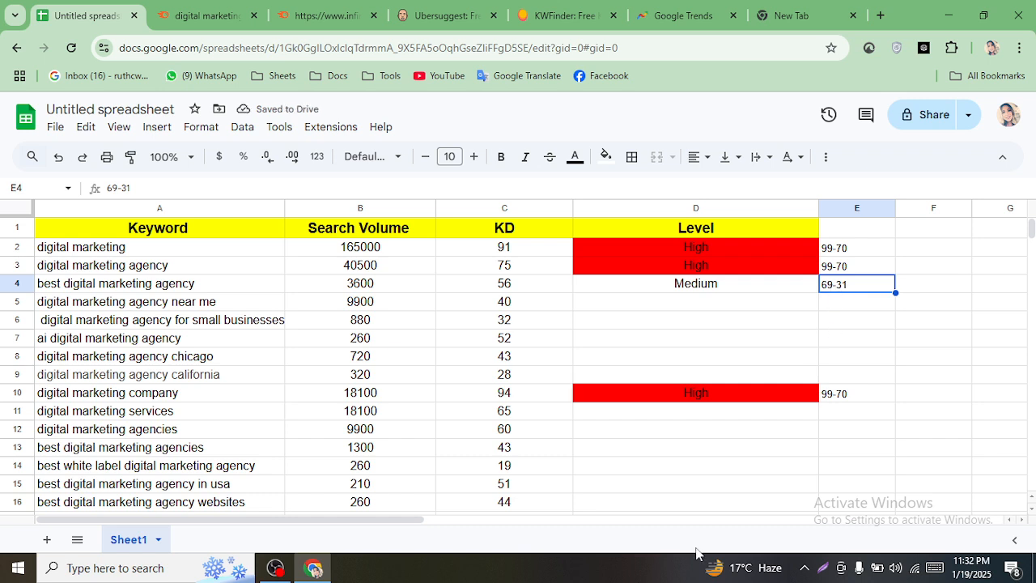
- Give the Medium cell D4 a yellow fill
{"action": "left_click", "coordinate": [742, 293]}
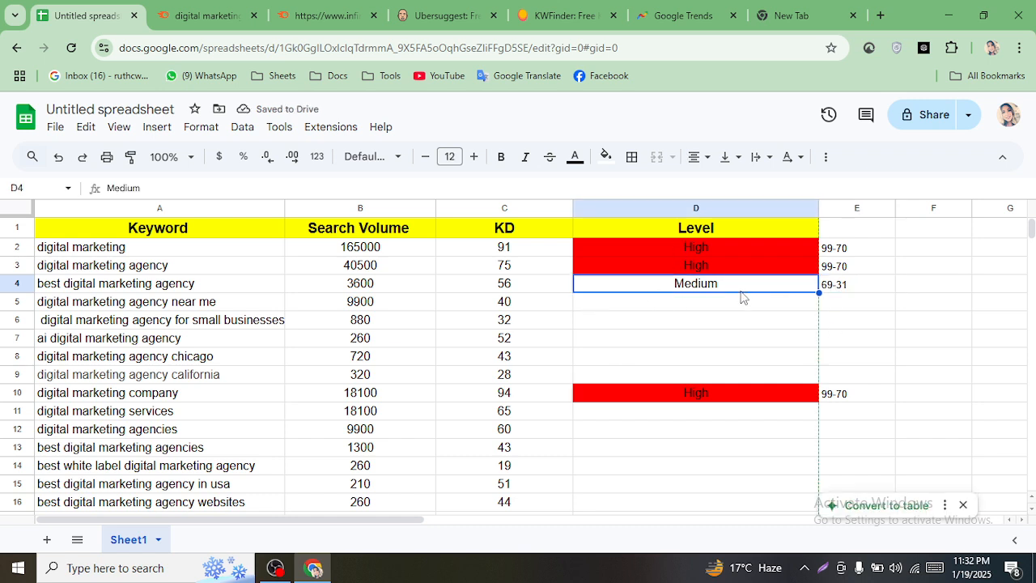
{"action": "left_click", "coordinate": [605, 159]}
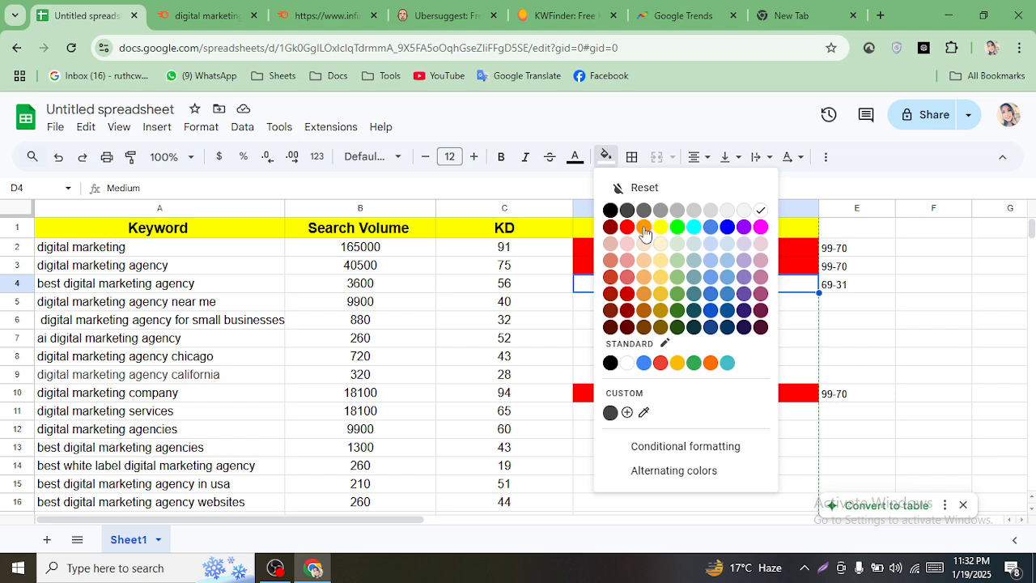
{"action": "left_click", "coordinate": [643, 229]}
{"action": "left_click", "coordinate": [604, 158]}
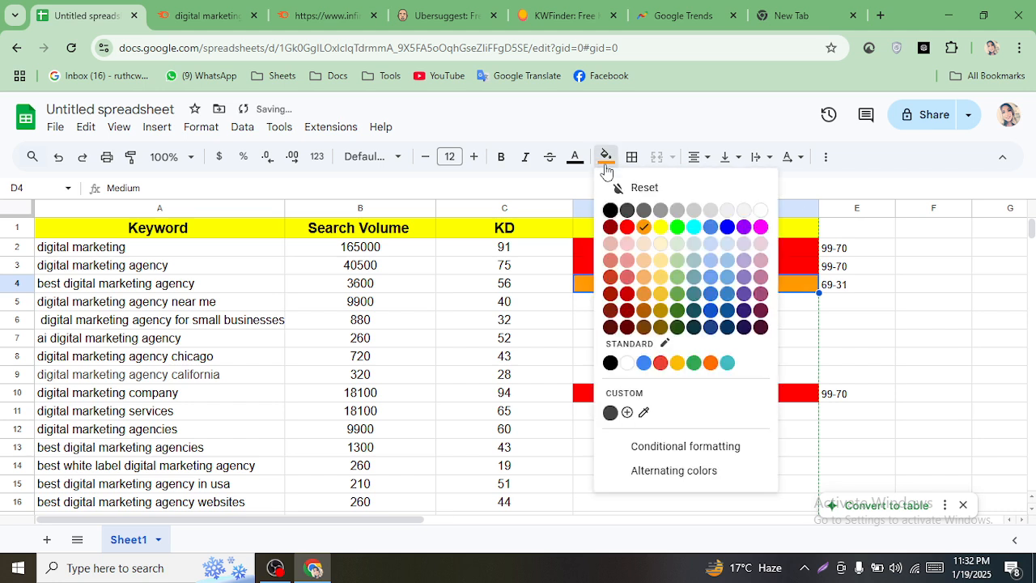
{"action": "left_click", "coordinate": [659, 229]}
{"action": "left_click", "coordinate": [918, 311]}
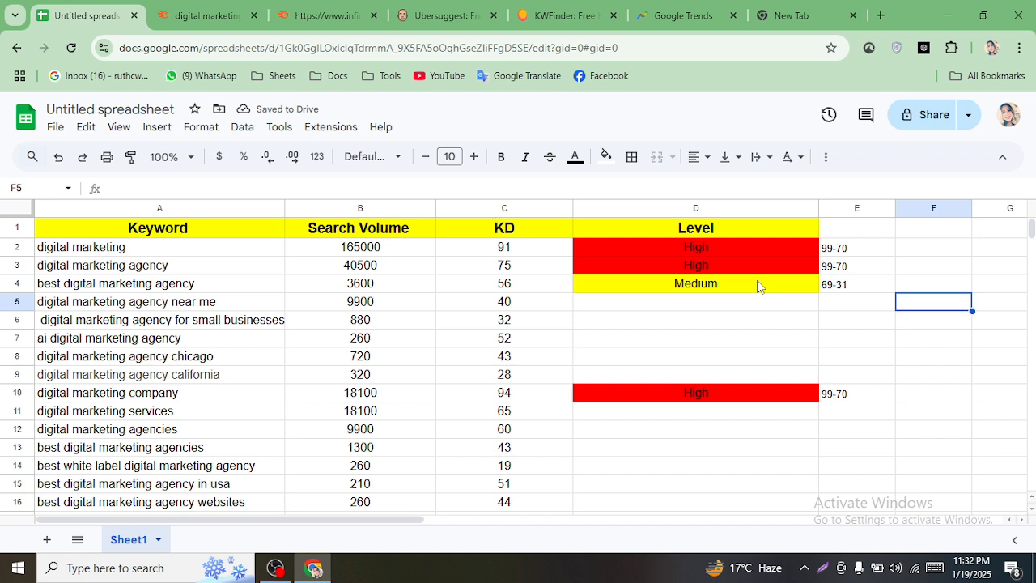
- Fill the header row from Keyword to Level magenta
{"action": "left_click_drag", "start_coordinate": [611, 288], "coordinate": [838, 297]}
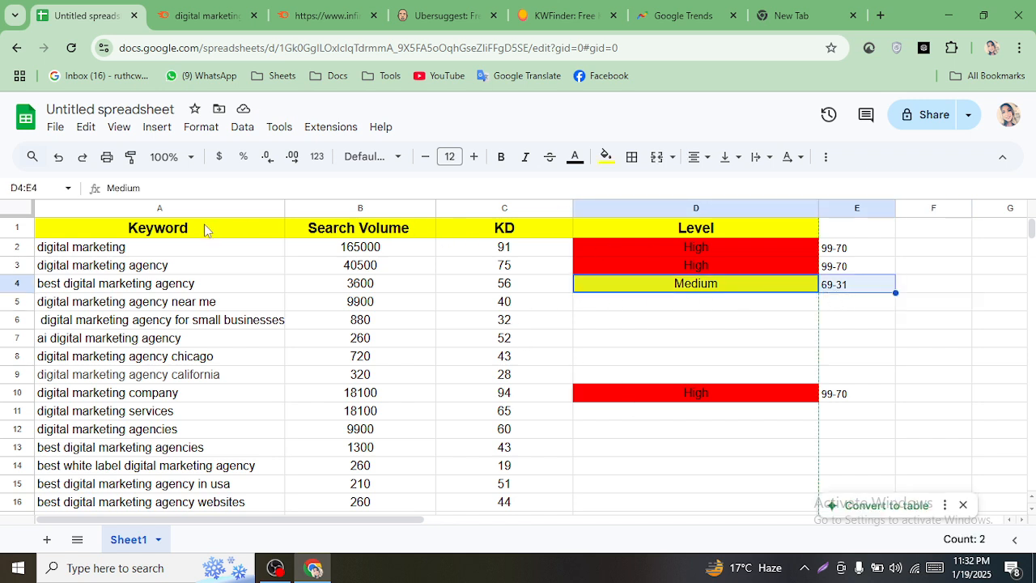
{"action": "left_click_drag", "start_coordinate": [203, 229], "coordinate": [671, 234]}
{"action": "left_click", "coordinate": [605, 157]}
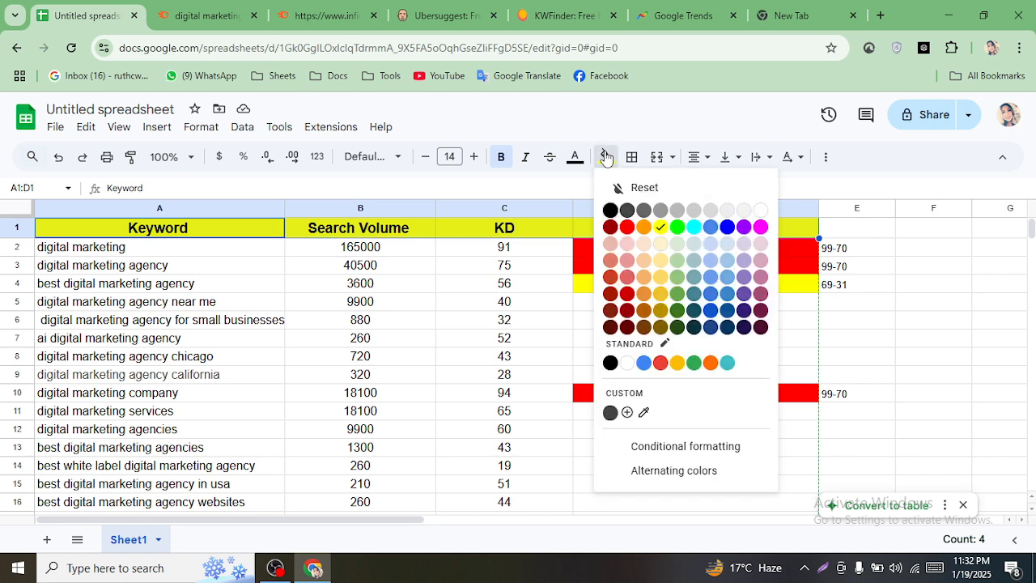
{"action": "left_click", "coordinate": [612, 230]}
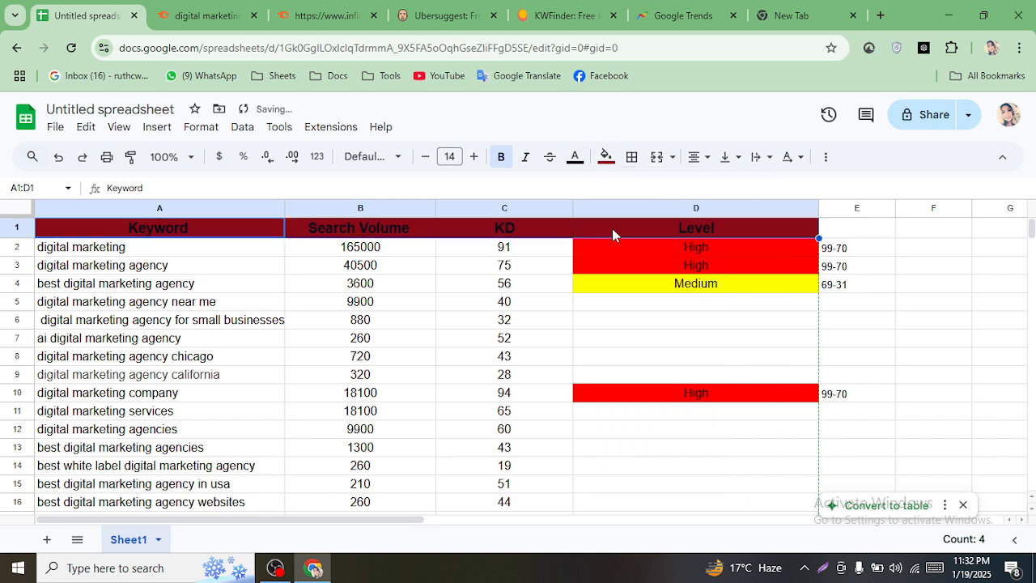
{"action": "left_click", "coordinate": [574, 158]}
{"action": "left_click", "coordinate": [604, 157]}
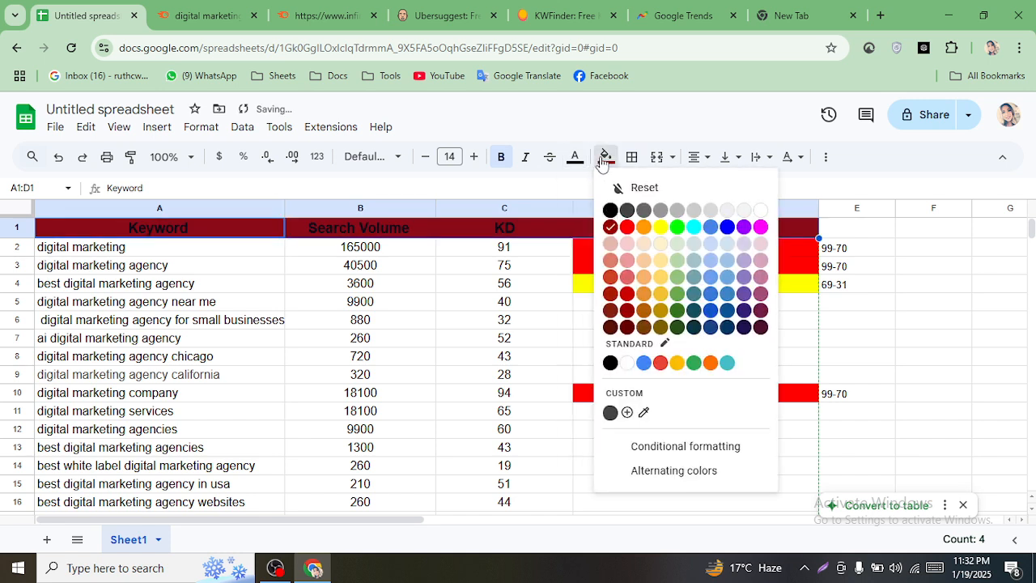
{"action": "left_click", "coordinate": [759, 226]}
{"action": "left_click", "coordinate": [908, 328]}
- Fill the High cells D2:E3 and D10:E10 bright red
{"action": "left_click_drag", "start_coordinate": [712, 293], "coordinate": [824, 293]}
{"action": "right_click", "coordinate": [775, 289]}
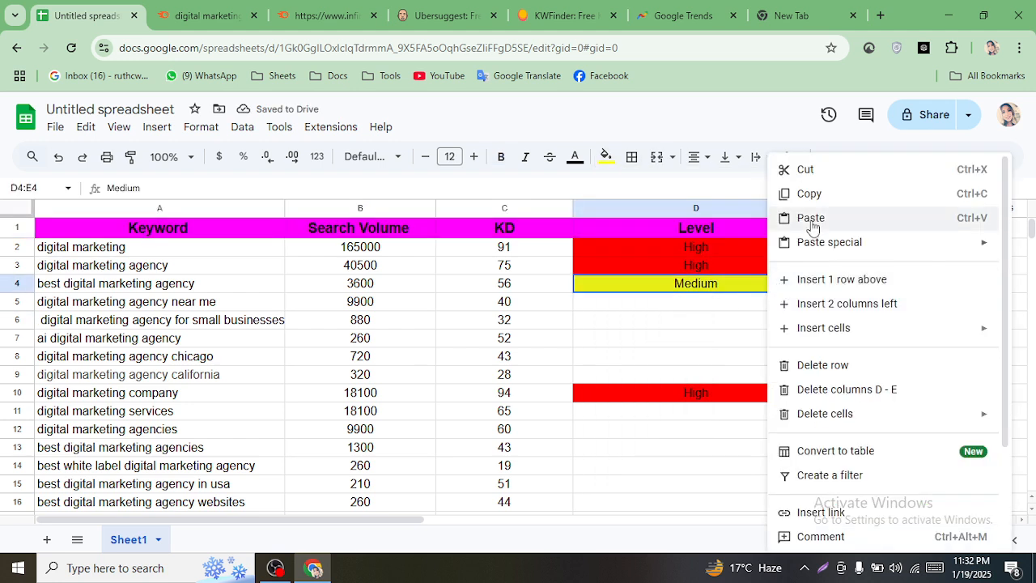
{"action": "left_click", "coordinate": [810, 194]}
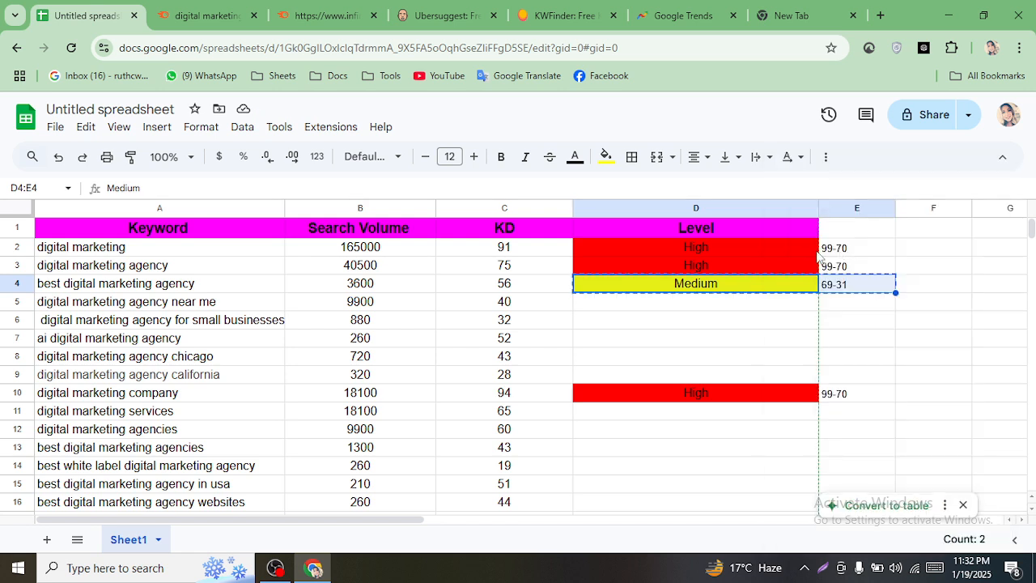
{"action": "left_click_drag", "start_coordinate": [800, 250], "coordinate": [851, 265]}
{"action": "left_click", "coordinate": [605, 156]}
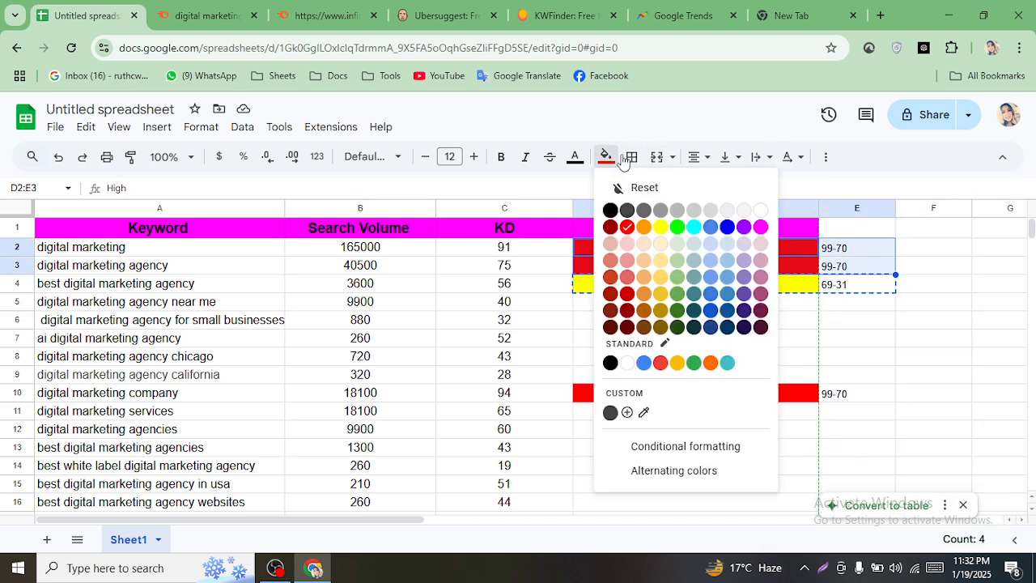
{"action": "left_click", "coordinate": [628, 227]}
{"action": "left_click", "coordinate": [696, 344]}
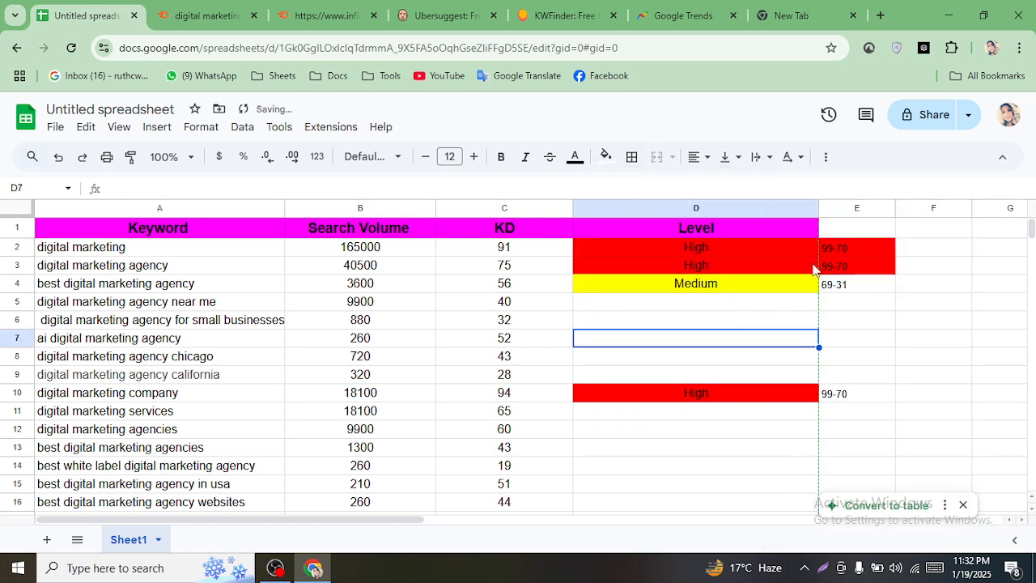
{"action": "left_click_drag", "start_coordinate": [760, 398], "coordinate": [840, 400]}
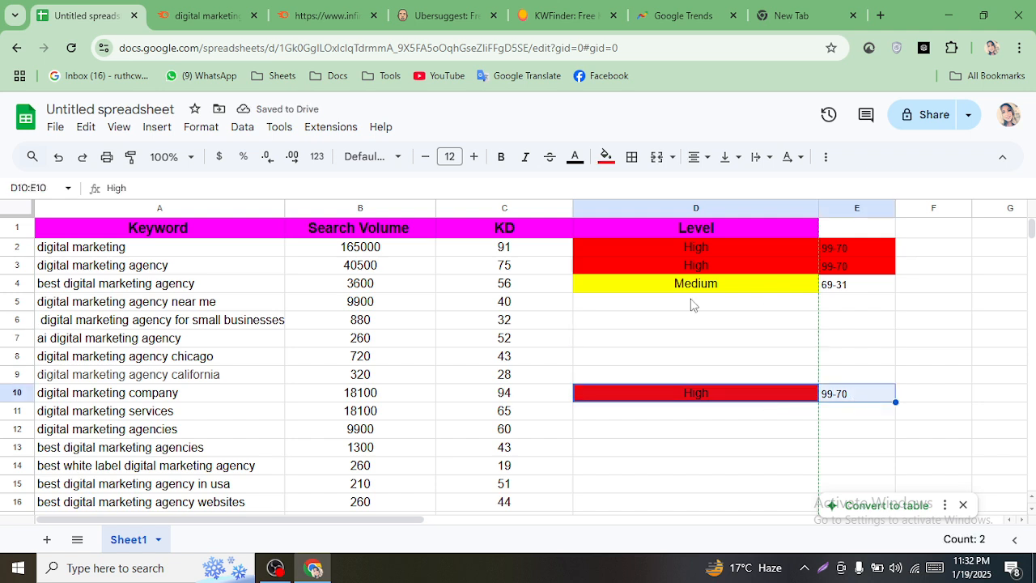
{"action": "left_click", "coordinate": [605, 157]}
{"action": "left_click", "coordinate": [630, 232]}
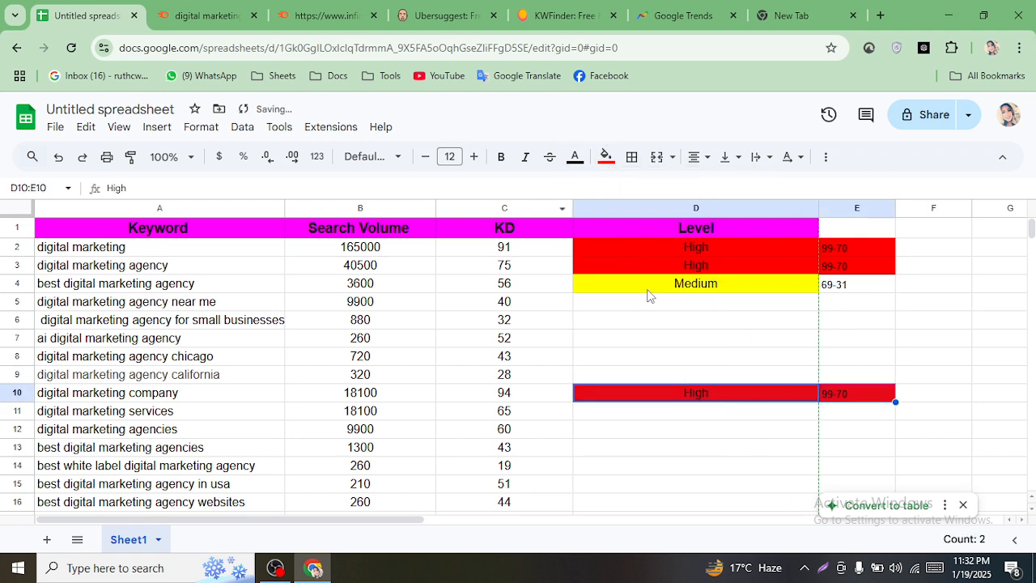
{"action": "left_click", "coordinate": [697, 319]}
- Fill E4 yellow to match D4 and copy the Medium / 69-31 pair
{"action": "left_click_drag", "start_coordinate": [692, 291], "coordinate": [850, 290]}
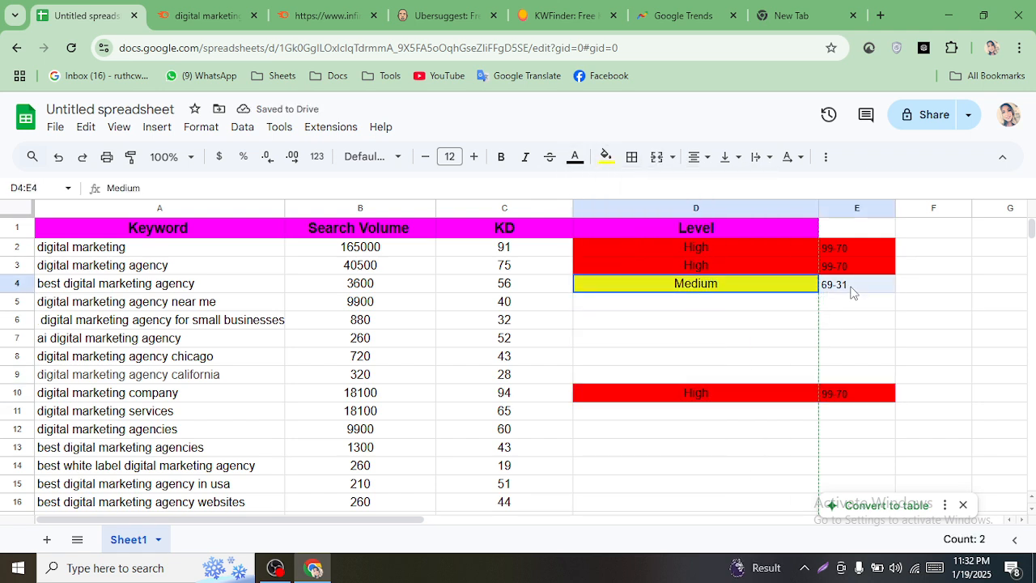
{"action": "left_click", "coordinate": [606, 156]}
{"action": "left_click", "coordinate": [657, 228]}
{"action": "left_click", "coordinate": [698, 326]}
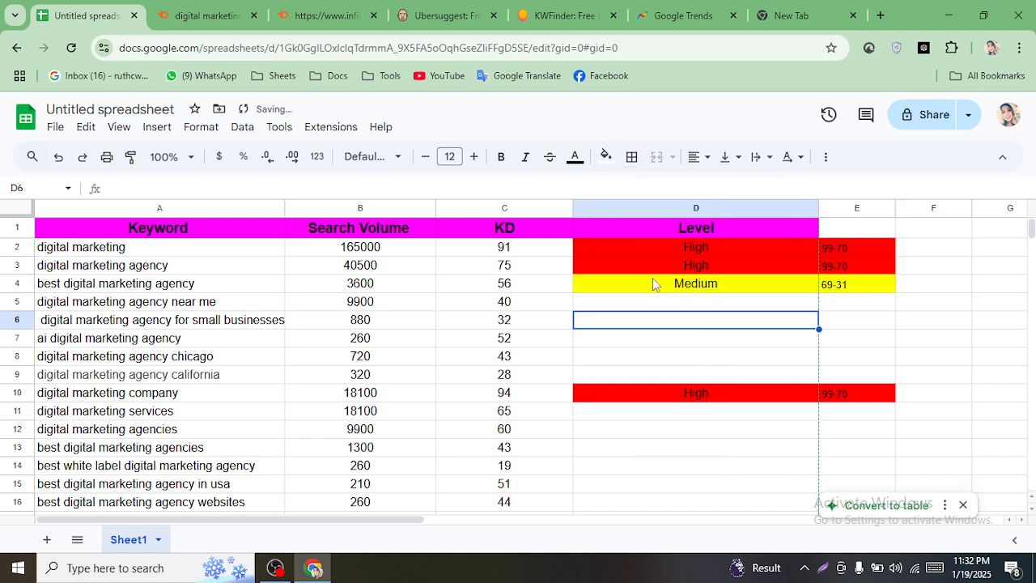
{"action": "left_click_drag", "start_coordinate": [626, 281], "coordinate": [866, 297]}
{"action": "right_click", "coordinate": [832, 288]}
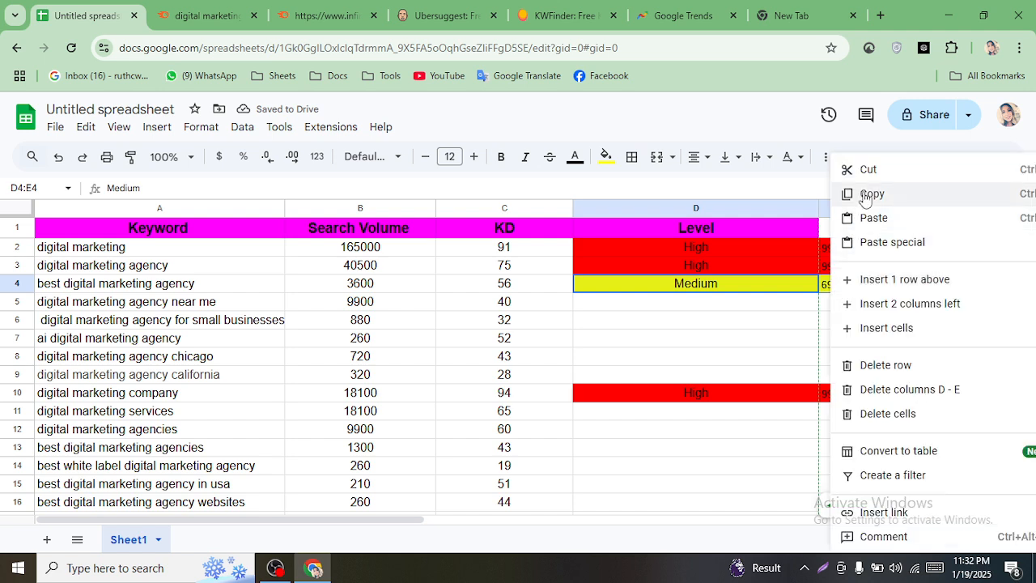
{"action": "left_click", "coordinate": [870, 195]}
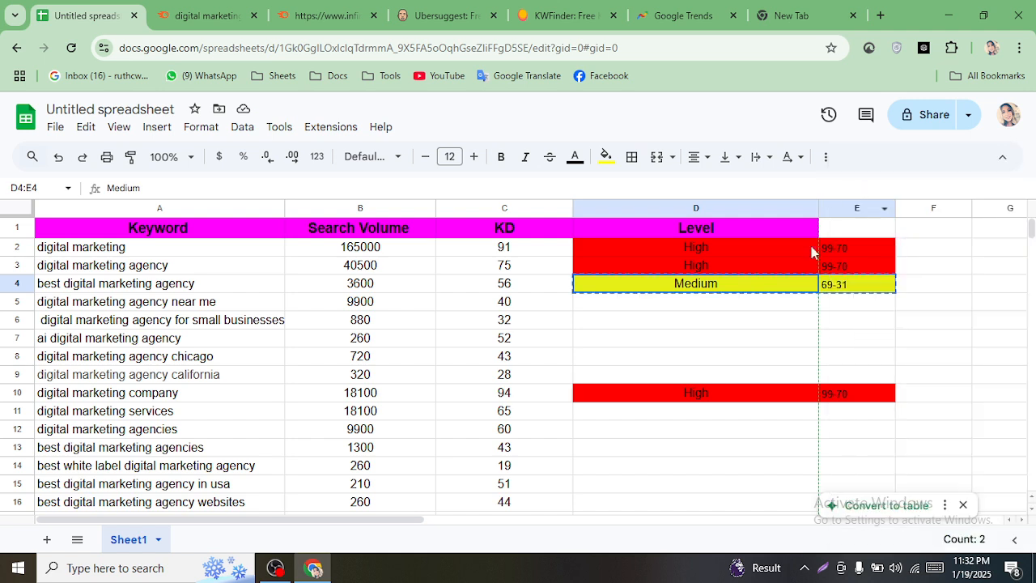
- Paste the yellow Medium / 69-31 pair into rows 5–8 and 11
{"action": "left_click", "coordinate": [635, 318]}
{"action": "left_click", "coordinate": [627, 306]}
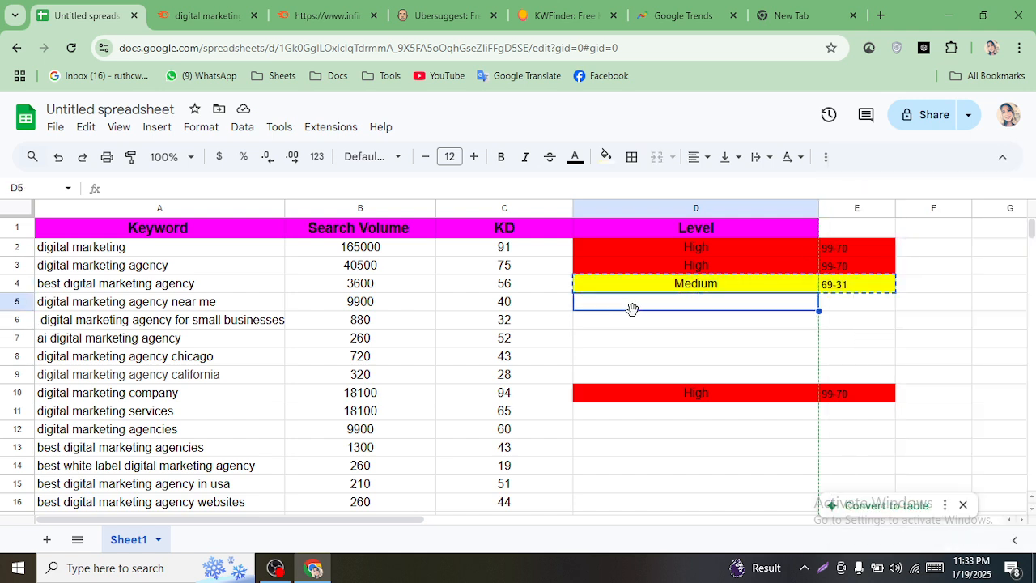
{"action": "right_click", "coordinate": [632, 308]}
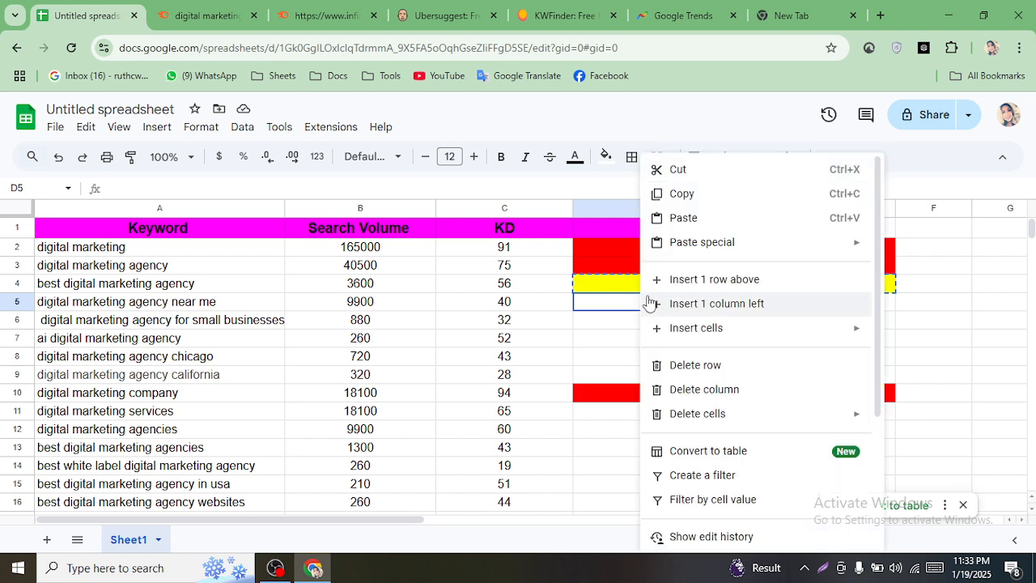
{"action": "left_click", "coordinate": [677, 223]}
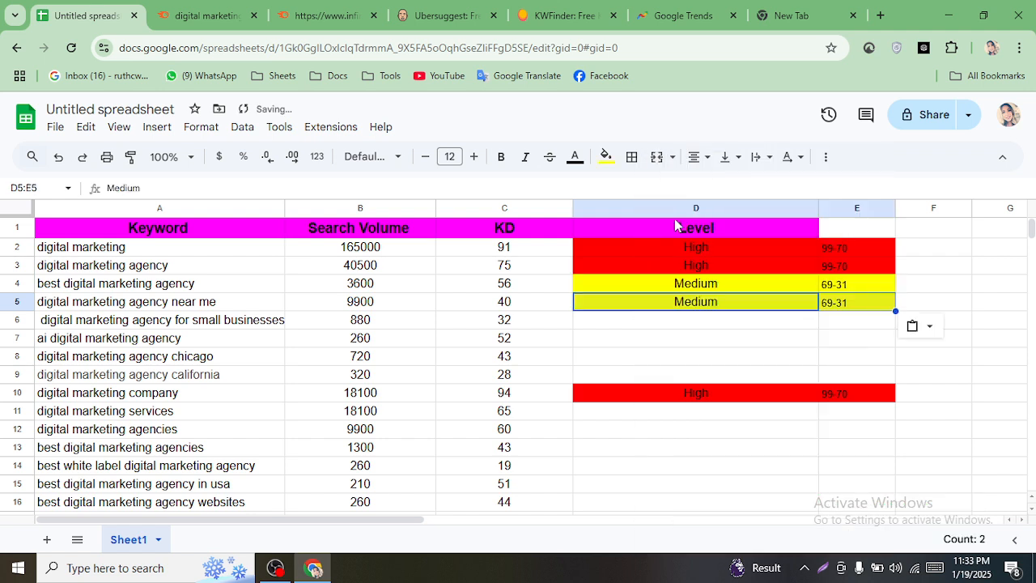
{"action": "left_click", "coordinate": [603, 323]}
{"action": "right_click", "coordinate": [603, 323]}
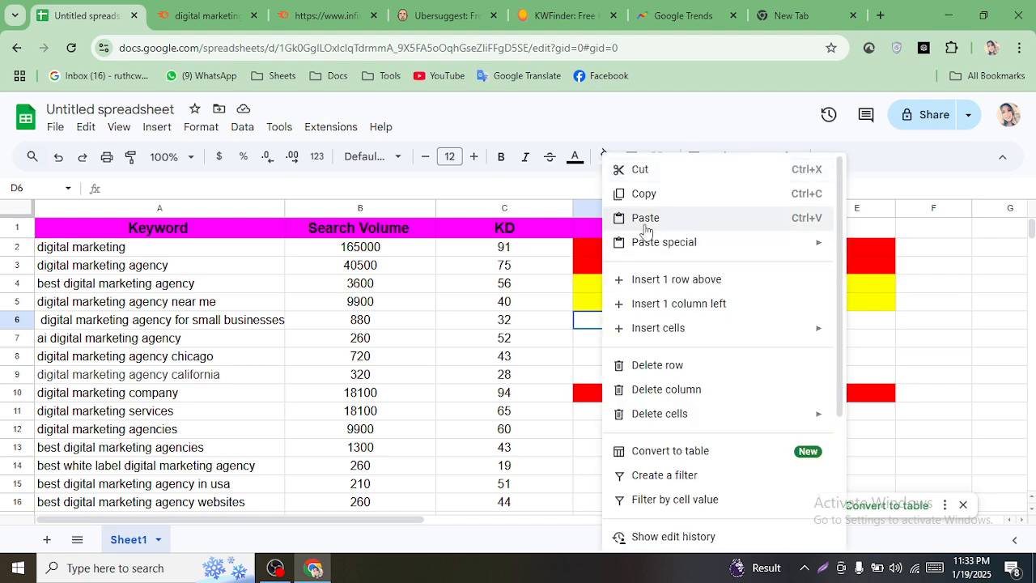
{"action": "left_click", "coordinate": [623, 219]}
{"action": "left_click", "coordinate": [604, 345]}
{"action": "right_click", "coordinate": [604, 346]}
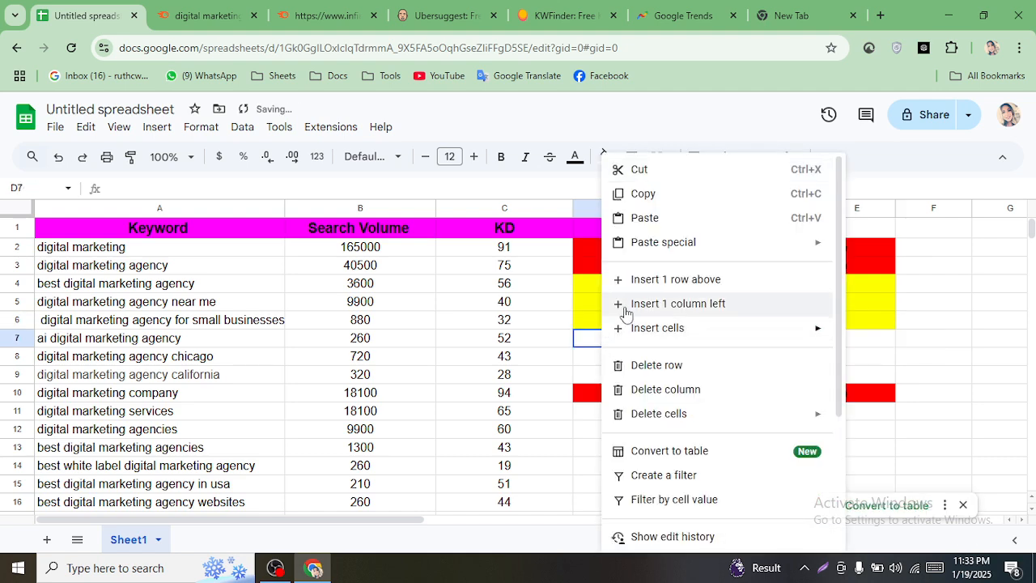
{"action": "left_click", "coordinate": [652, 228]}
{"action": "left_click", "coordinate": [612, 360]}
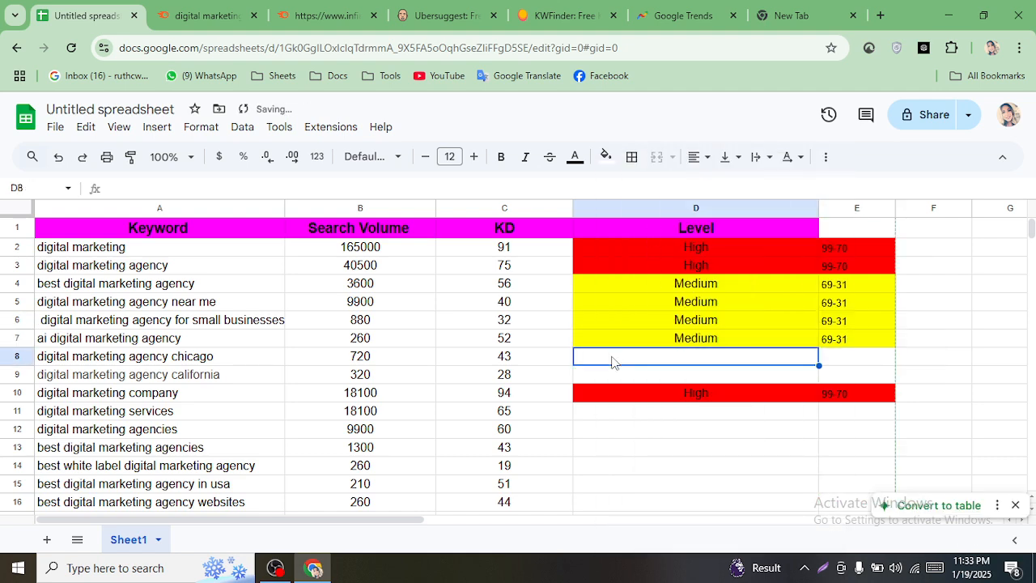
{"action": "right_click", "coordinate": [613, 360]}
{"action": "left_click", "coordinate": [627, 218]}
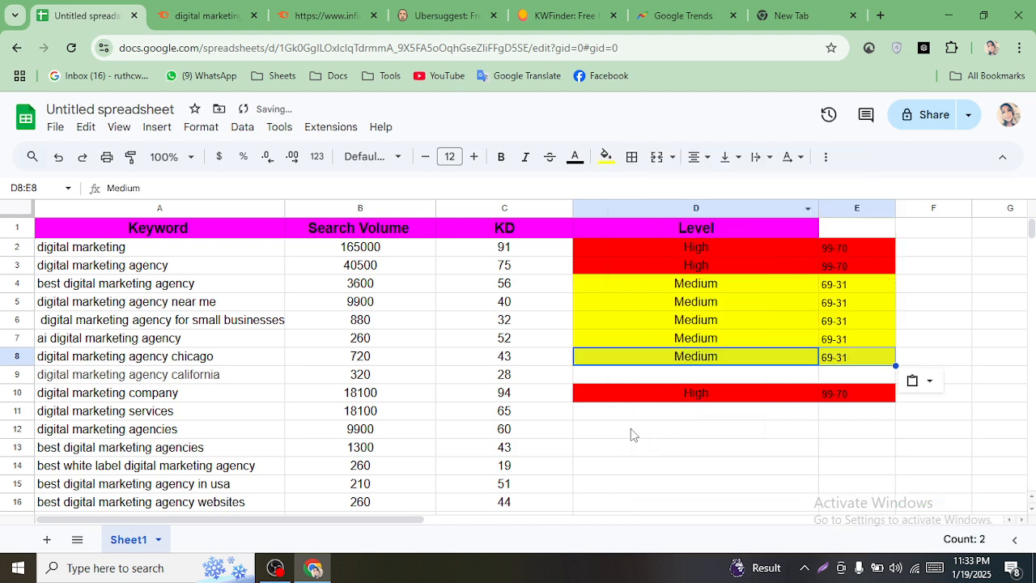
{"action": "left_click", "coordinate": [611, 417]}
{"action": "right_click", "coordinate": [611, 417]}
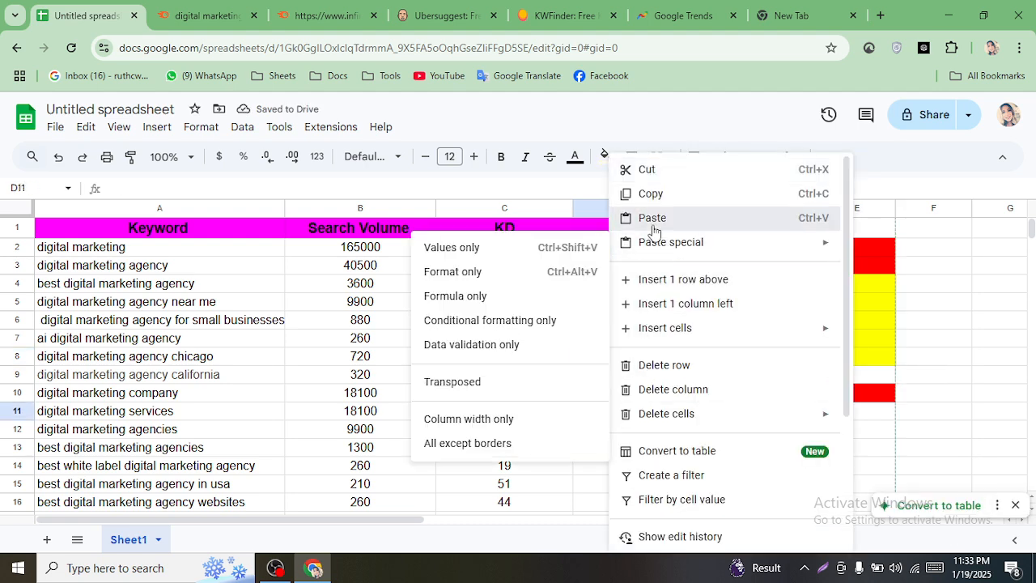
{"action": "left_click", "coordinate": [656, 220]}
- Paste the same Medium / 69-31 pair into rows 12–13 and 15–17
{"action": "left_click_drag", "start_coordinate": [1031, 230], "coordinate": [1031, 232]}
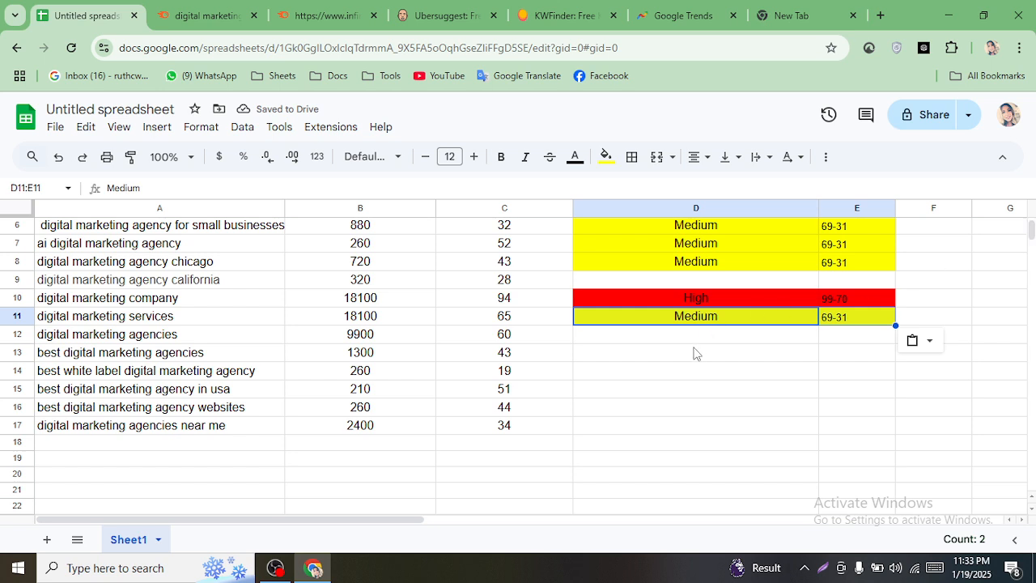
{"action": "left_click", "coordinate": [665, 337]}
{"action": "right_click", "coordinate": [665, 337]}
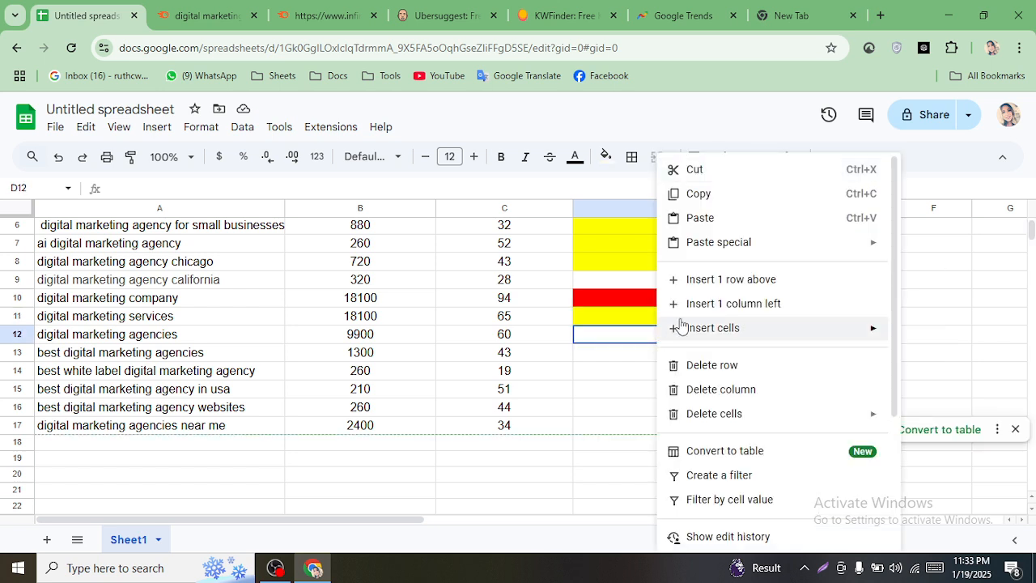
{"action": "left_click", "coordinate": [696, 218]}
{"action": "left_click", "coordinate": [610, 353]}
{"action": "right_click", "coordinate": [610, 354]}
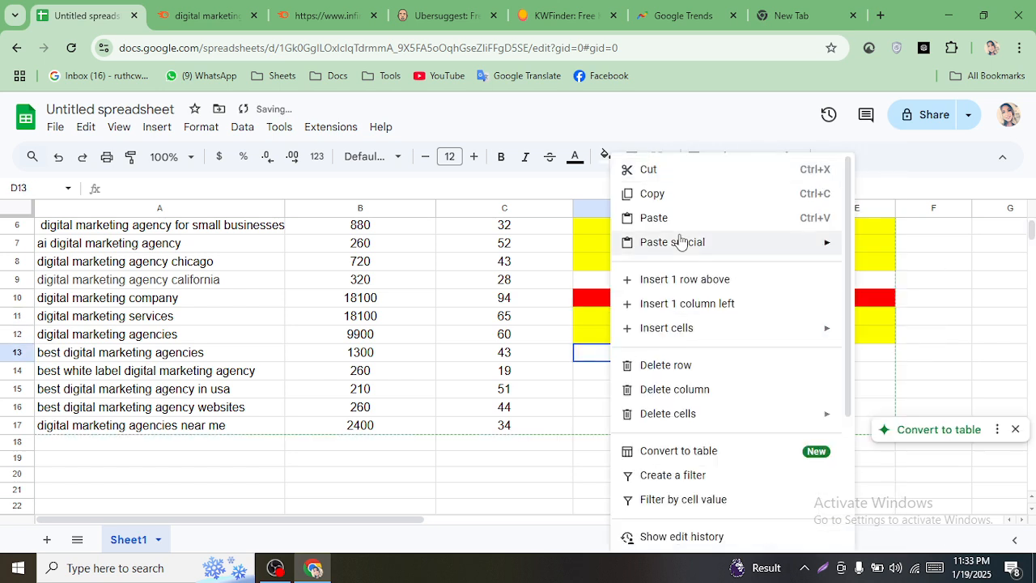
{"action": "left_click", "coordinate": [668, 220]}
{"action": "left_click", "coordinate": [615, 387]}
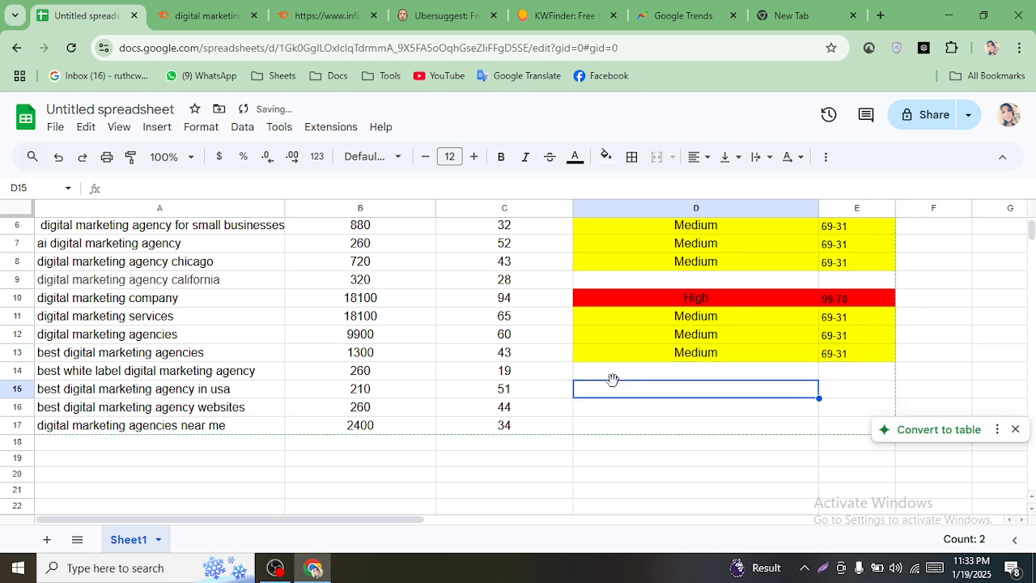
{"action": "right_click", "coordinate": [608, 391]}
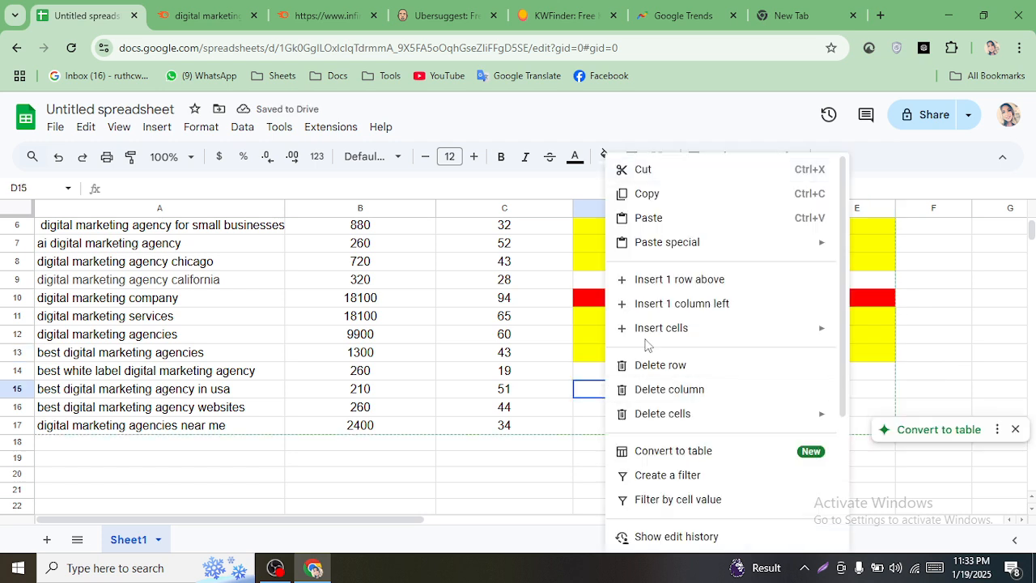
{"action": "left_click", "coordinate": [651, 219]}
{"action": "left_click", "coordinate": [615, 412]}
{"action": "right_click", "coordinate": [614, 416]}
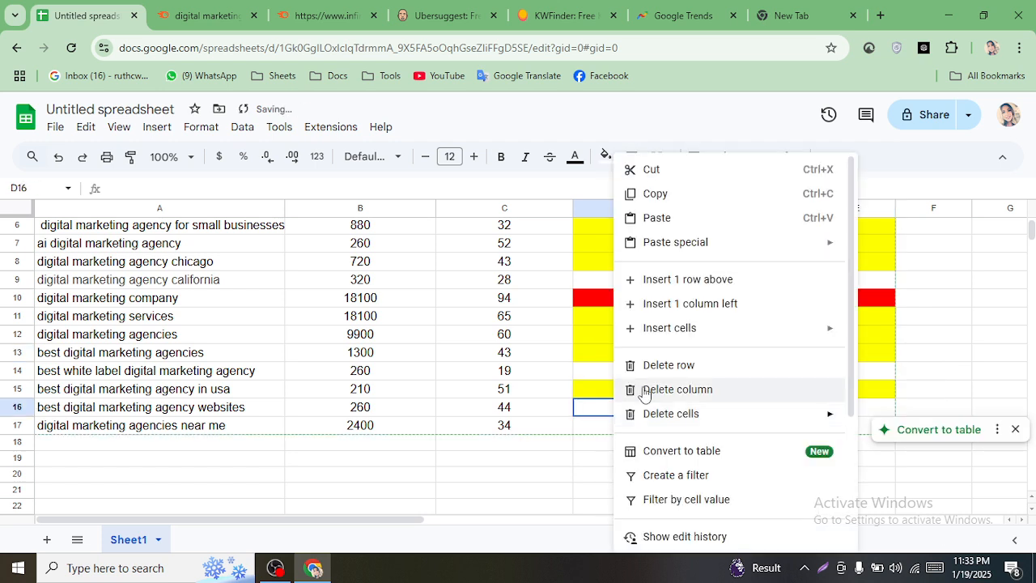
{"action": "left_click", "coordinate": [651, 216]}
{"action": "right_click", "coordinate": [578, 426]}
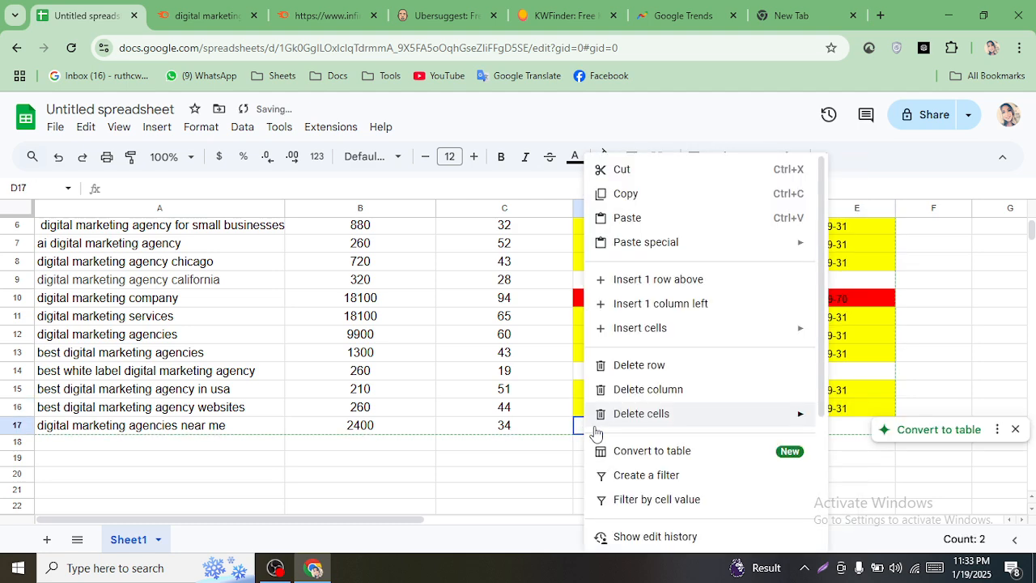
{"action": "left_click", "coordinate": [655, 215]}
{"action": "left_click", "coordinate": [937, 371]}
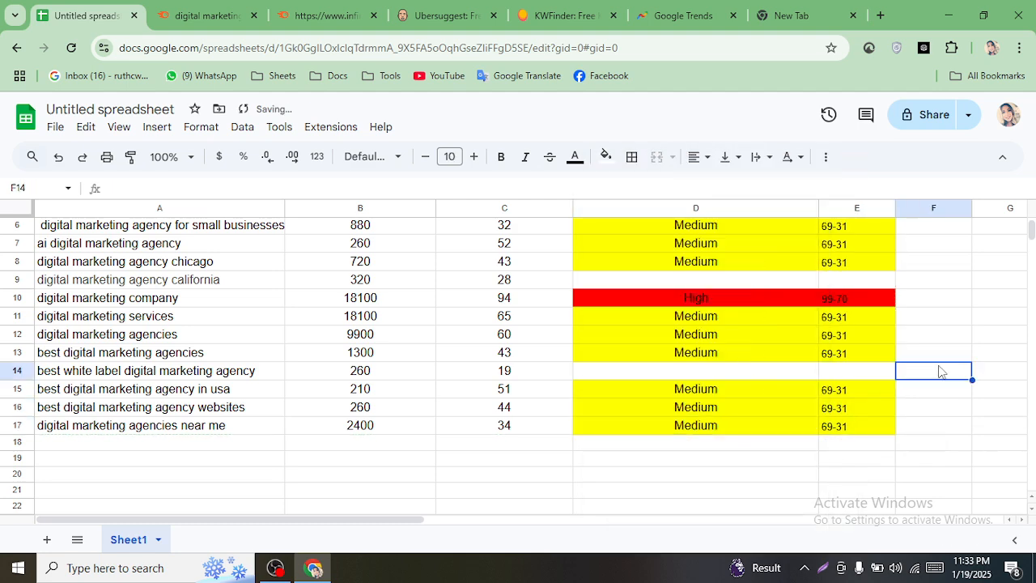
{"action": "scroll", "coordinate": [1002, 368], "scroll_direction": "down", "scroll_amount": 10}
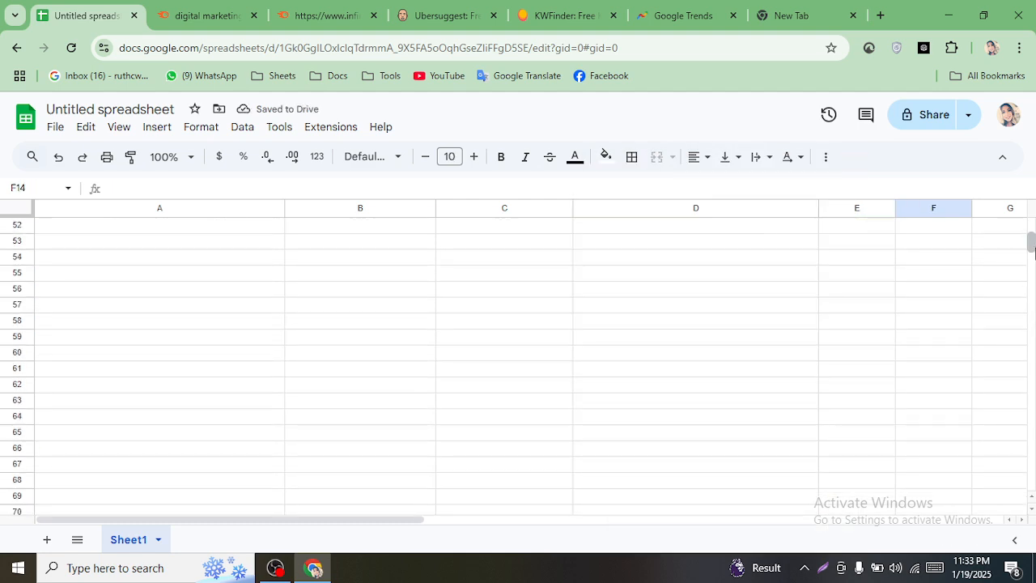
- Merge D1:E1 so the Level header spans both columns
{"action": "left_click_drag", "start_coordinate": [1031, 240], "coordinate": [1030, 229]}
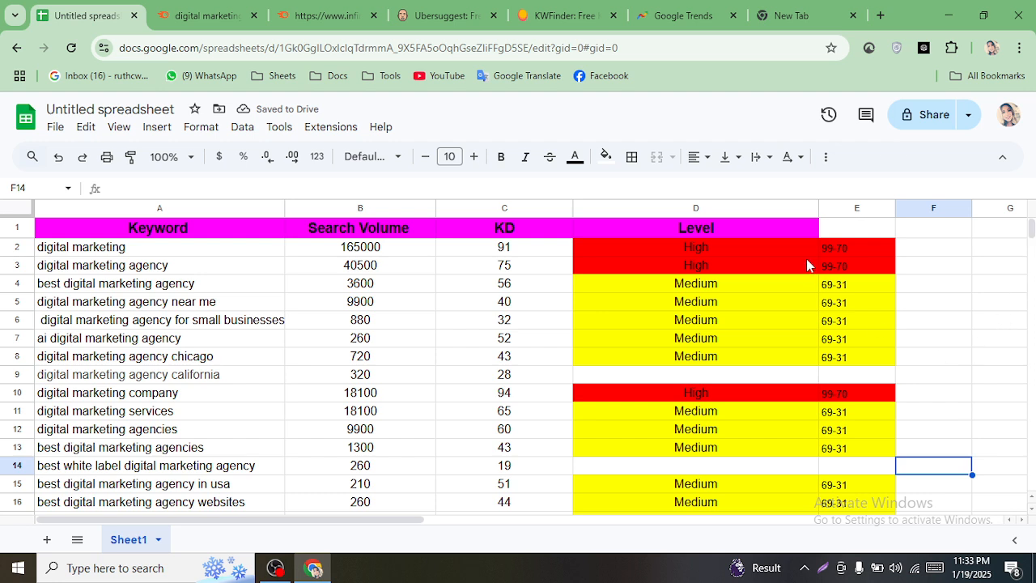
{"action": "left_click", "coordinate": [834, 228]}
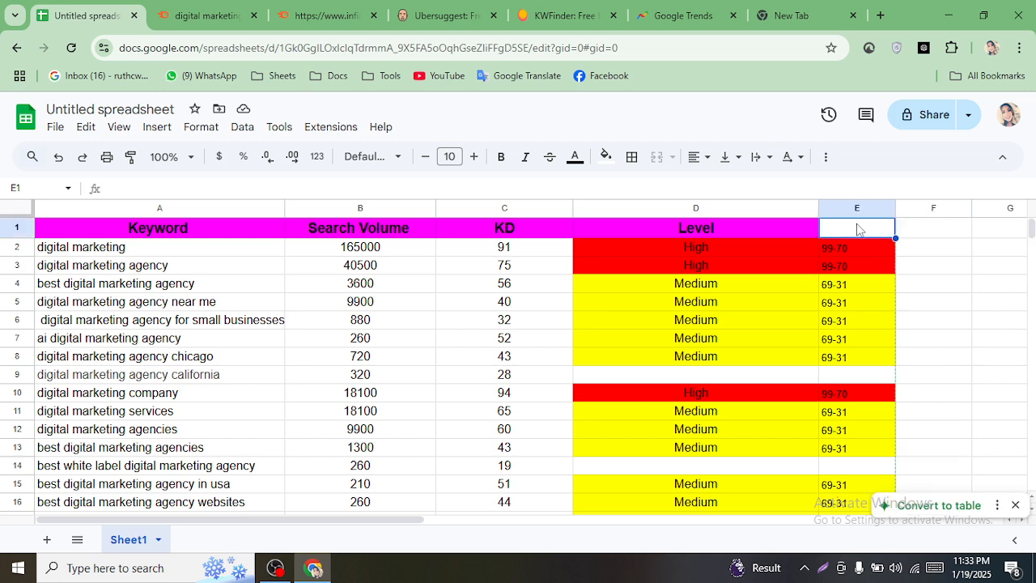
{"action": "left_click_drag", "start_coordinate": [795, 235], "coordinate": [868, 221]}
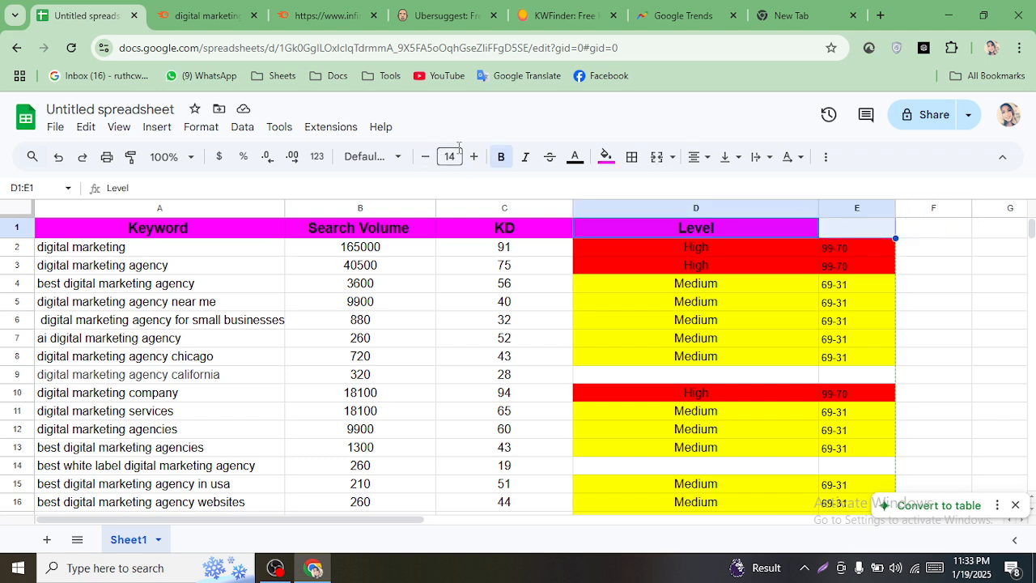
{"action": "left_click", "coordinate": [657, 158]}
{"action": "left_click", "coordinate": [969, 245]}
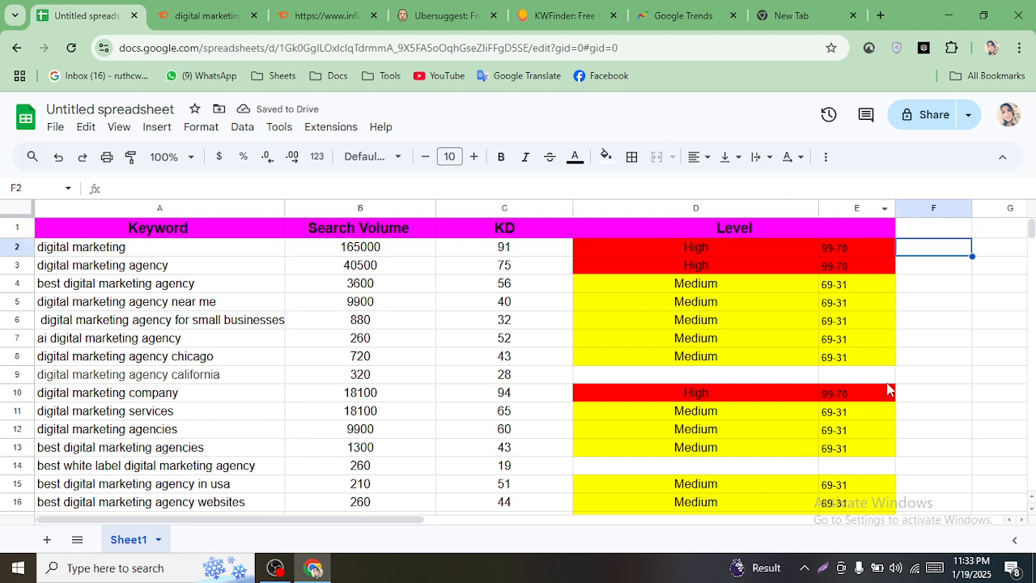
{"action": "left_click", "coordinate": [657, 376]}
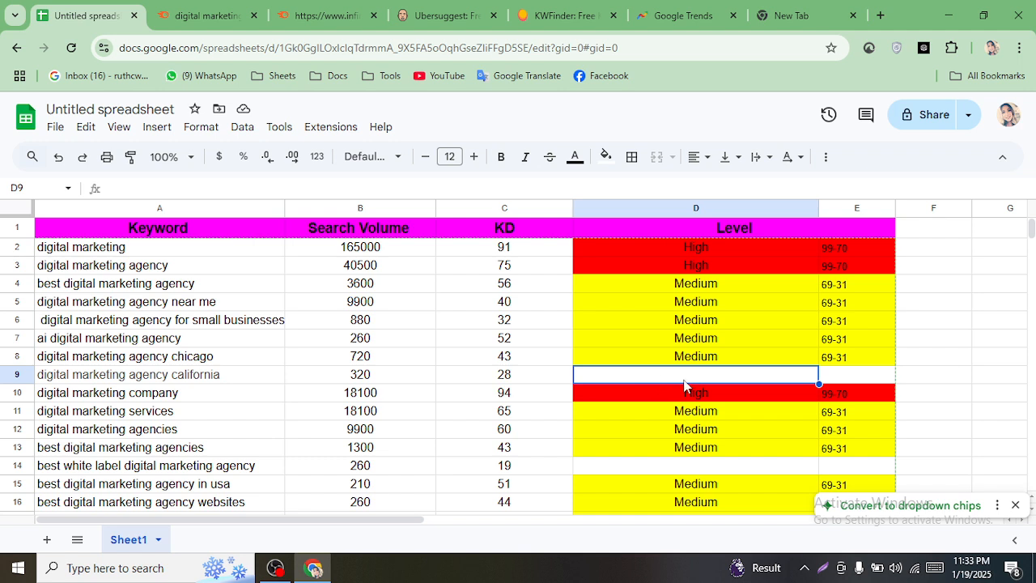
- Enter Low in D9, fill it green and centre it
{"action": "type", "text": "Low"}
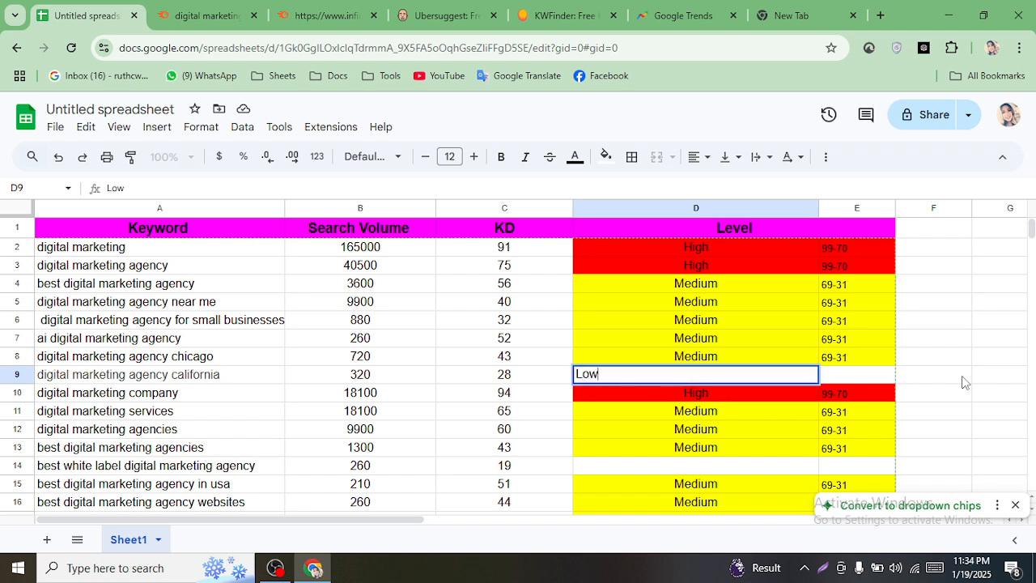
{"action": "left_click", "coordinate": [966, 382]}
{"action": "left_click", "coordinate": [717, 374]}
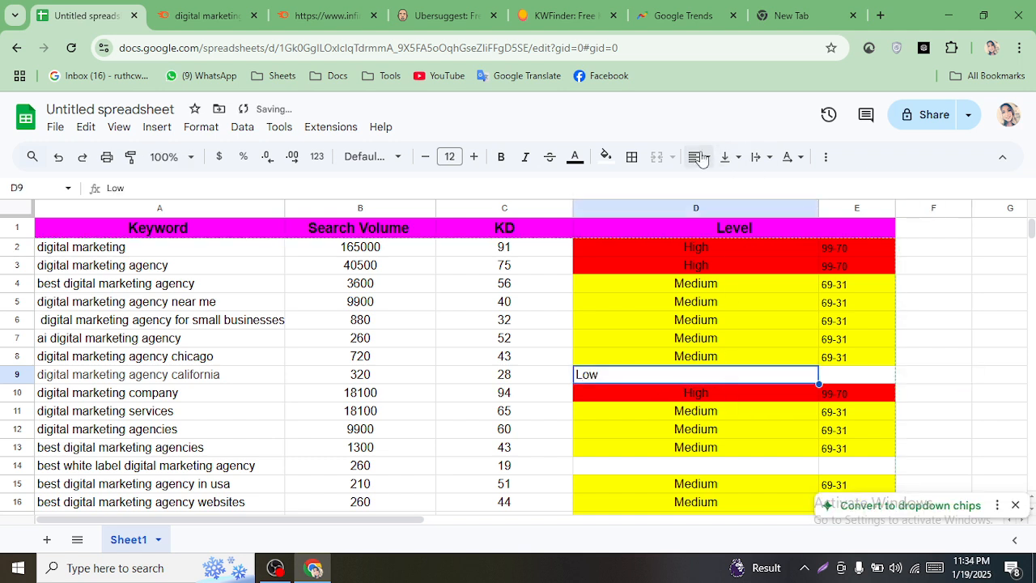
{"action": "left_click", "coordinate": [605, 156]}
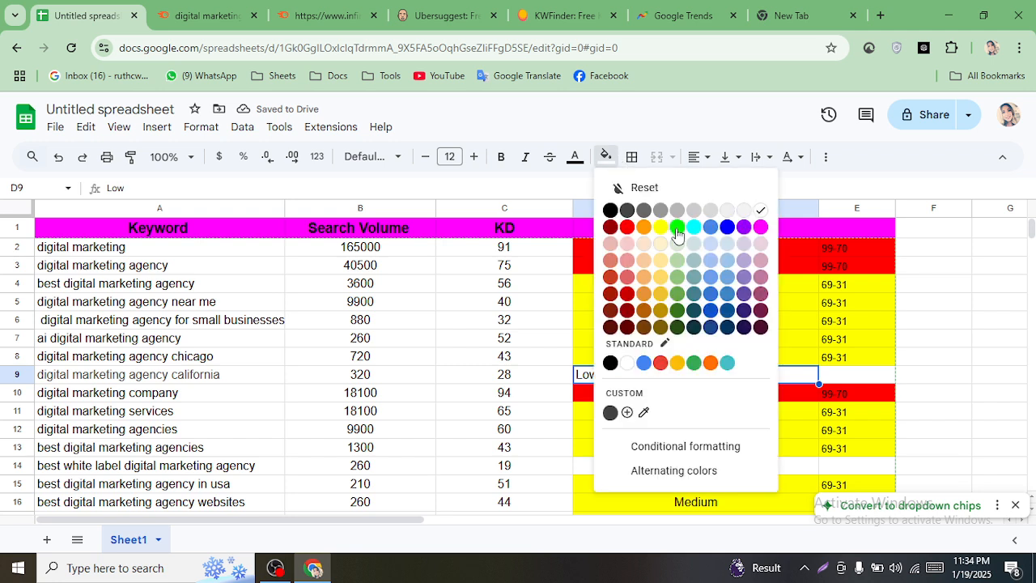
{"action": "left_click", "coordinate": [676, 227]}
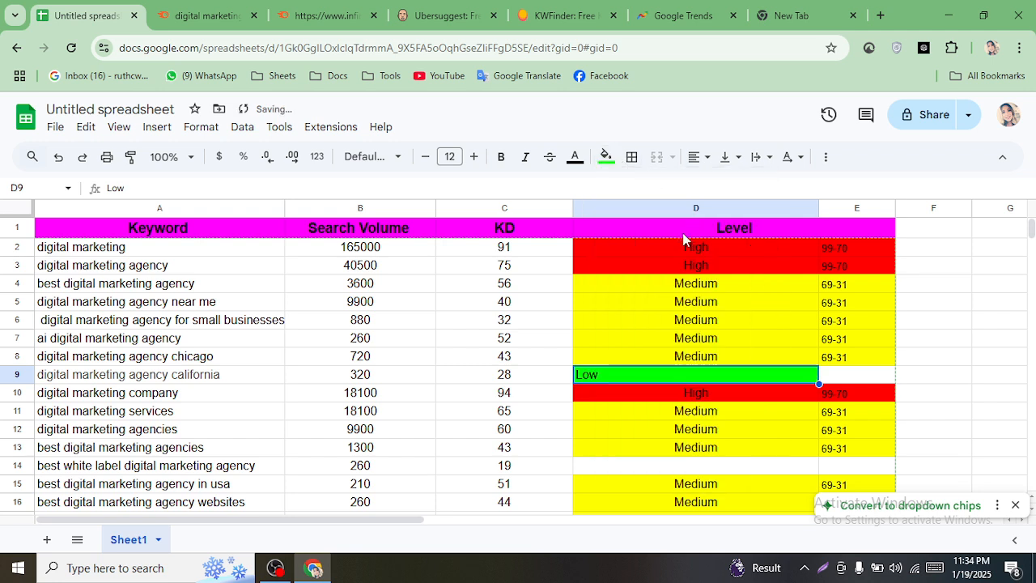
{"action": "left_click", "coordinate": [696, 156]}
{"action": "left_click", "coordinate": [722, 186]}
- Enter the range 30-1 in E9 and fill D9:E9 green
{"action": "left_click", "coordinate": [848, 377]}
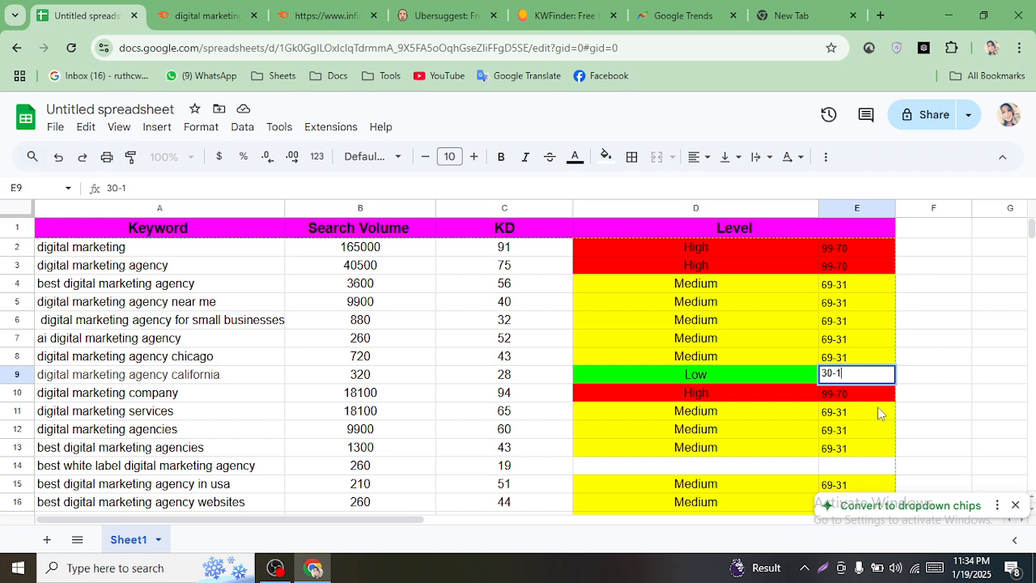
{"action": "left_click", "coordinate": [965, 362]}
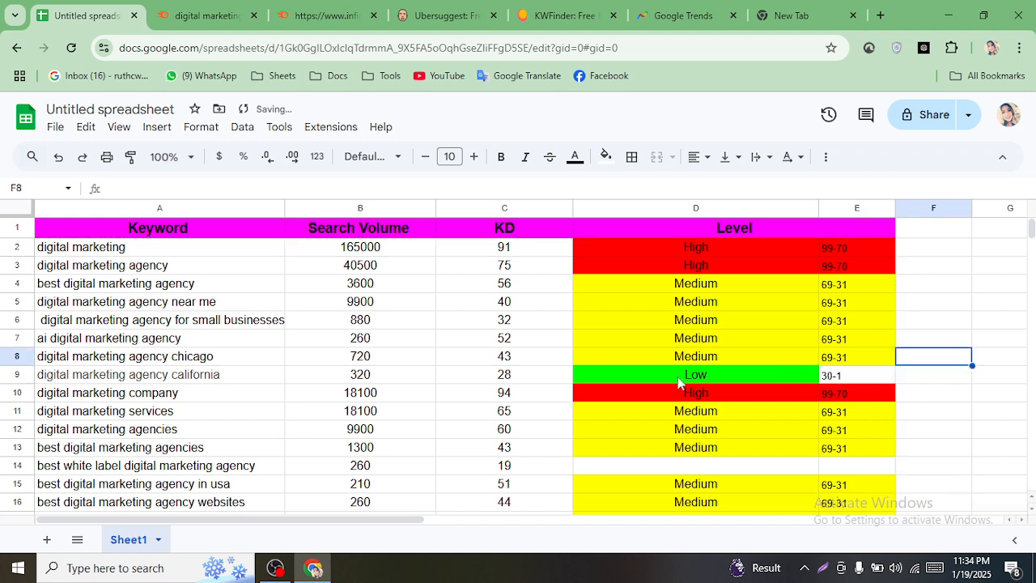
{"action": "left_click_drag", "start_coordinate": [728, 368], "coordinate": [856, 370]}
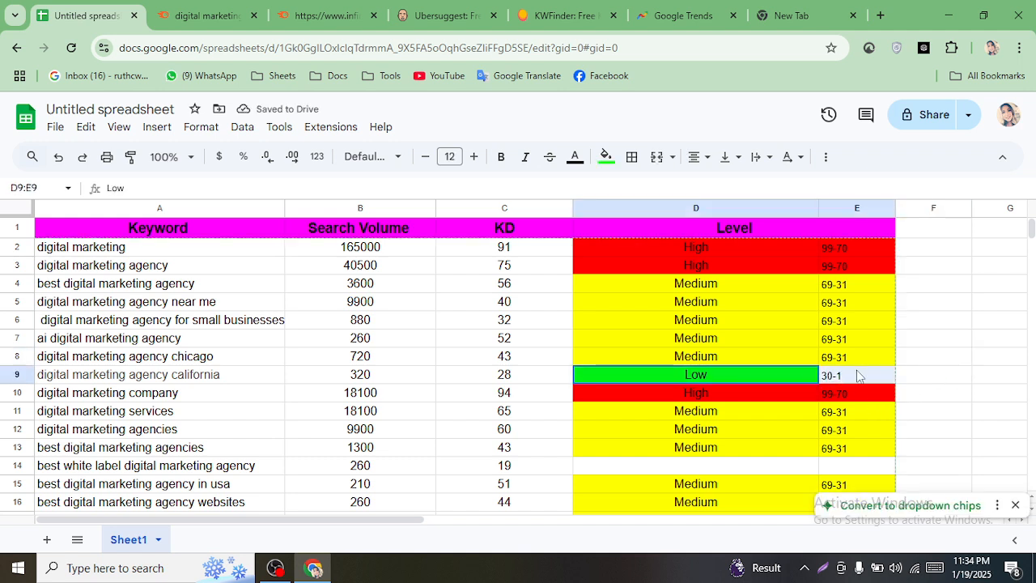
{"action": "left_click", "coordinate": [605, 156]}
{"action": "left_click", "coordinate": [676, 227]}
{"action": "left_click", "coordinate": [945, 304]}
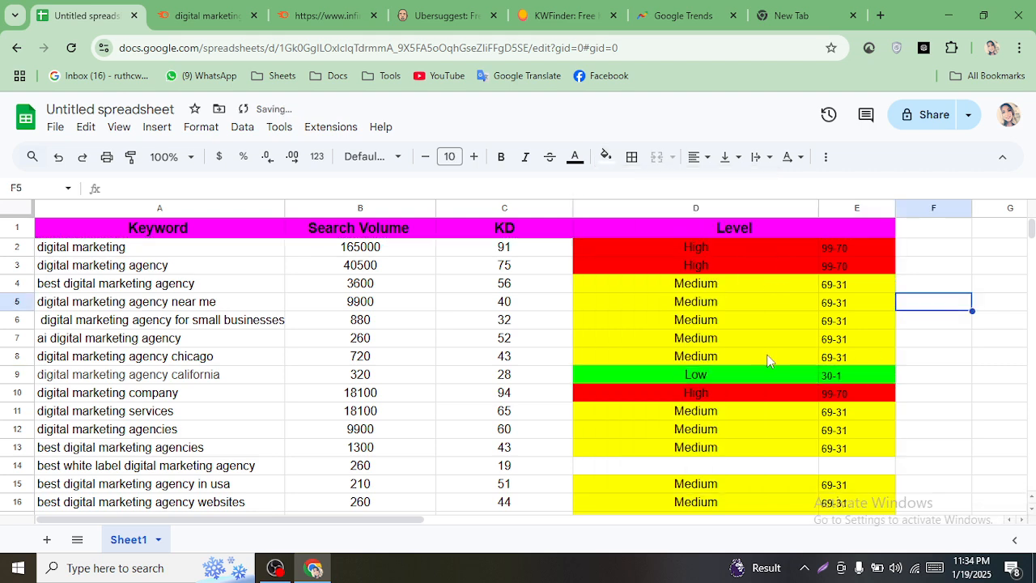
{"action": "left_click", "coordinate": [777, 377]}
{"action": "left_click_drag", "start_coordinate": [777, 377], "coordinate": [879, 368]}
{"action": "right_click", "coordinate": [880, 368]}
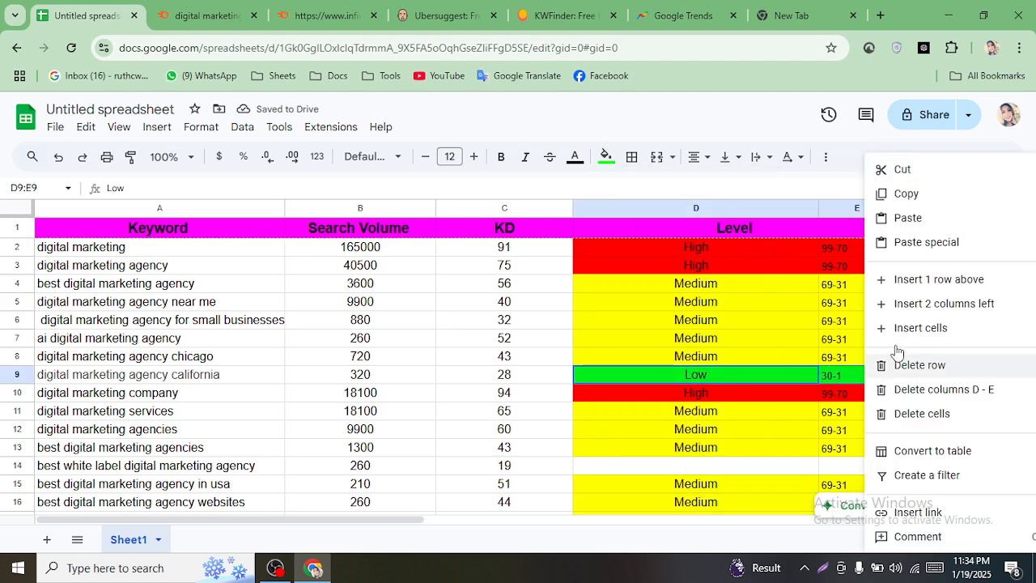
- Copy the green Low / 30-1 pair from row 9 into row 14
{"action": "left_click", "coordinate": [904, 194]}
{"action": "left_click", "coordinate": [609, 469]}
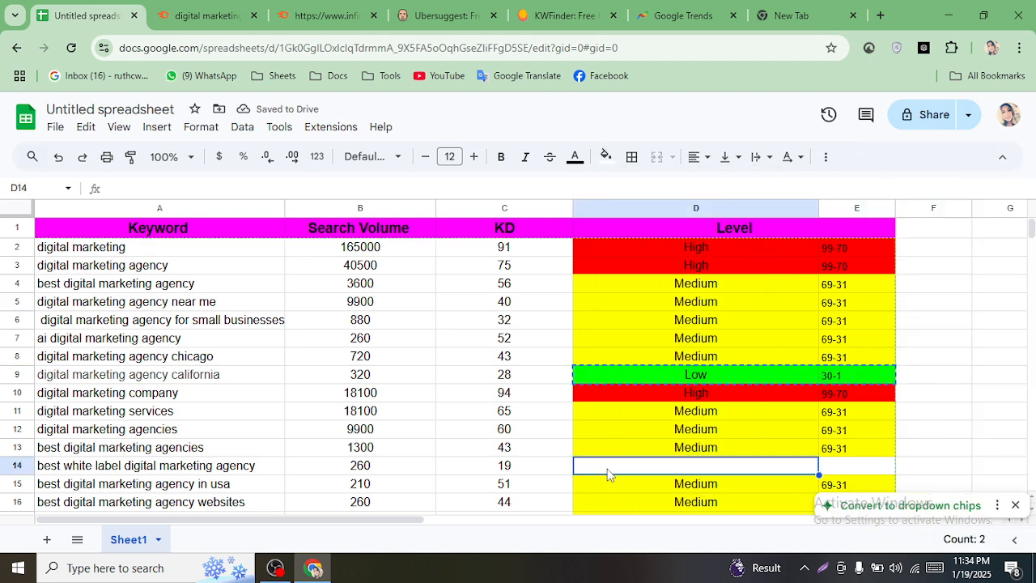
{"action": "right_click", "coordinate": [609, 469]}
{"action": "left_click", "coordinate": [636, 217]}
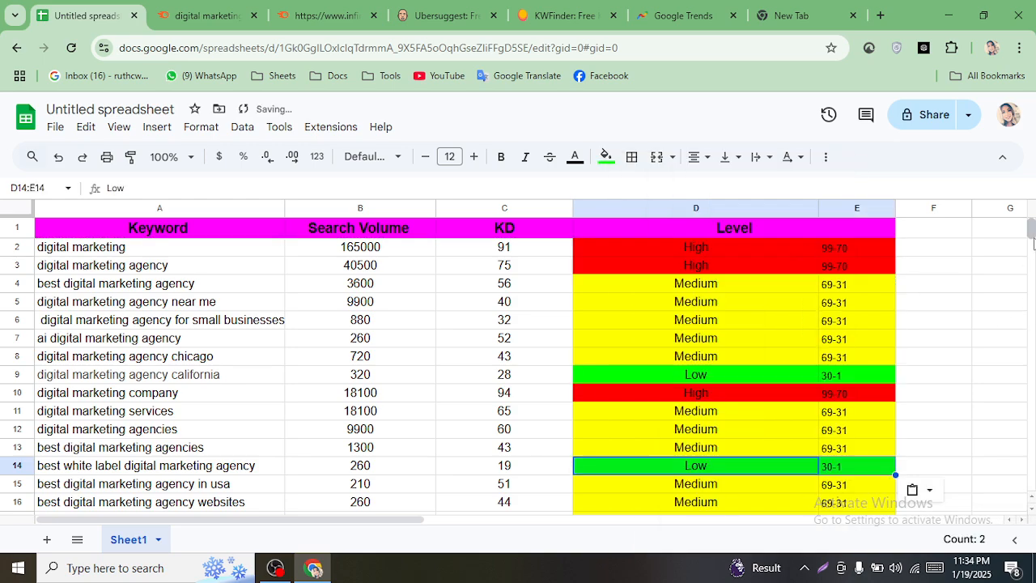
{"action": "left_click_drag", "start_coordinate": [1030, 229], "coordinate": [1031, 229]}
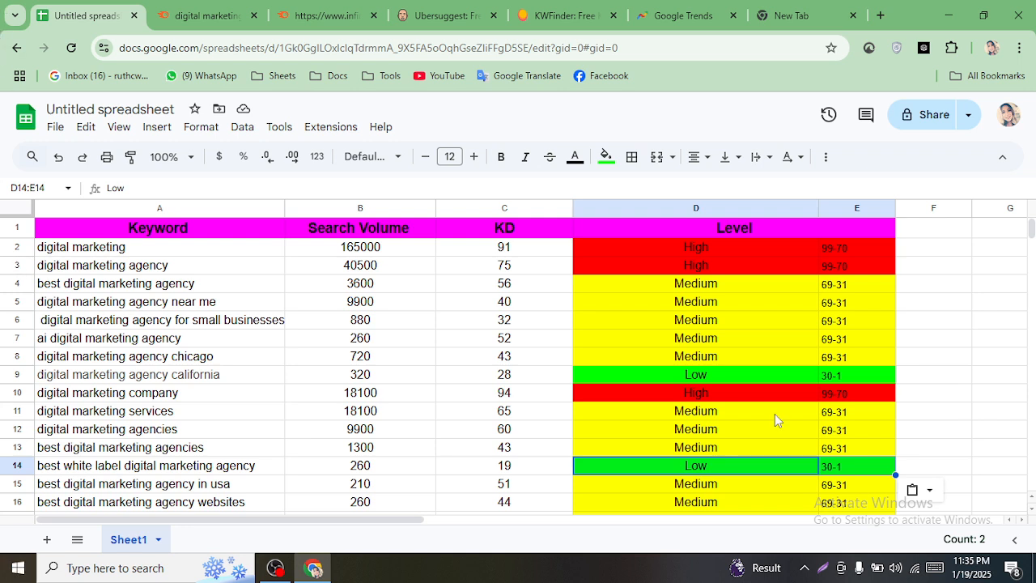
- Highlight the KD value 32 in yellow
{"action": "left_click", "coordinate": [953, 437]}
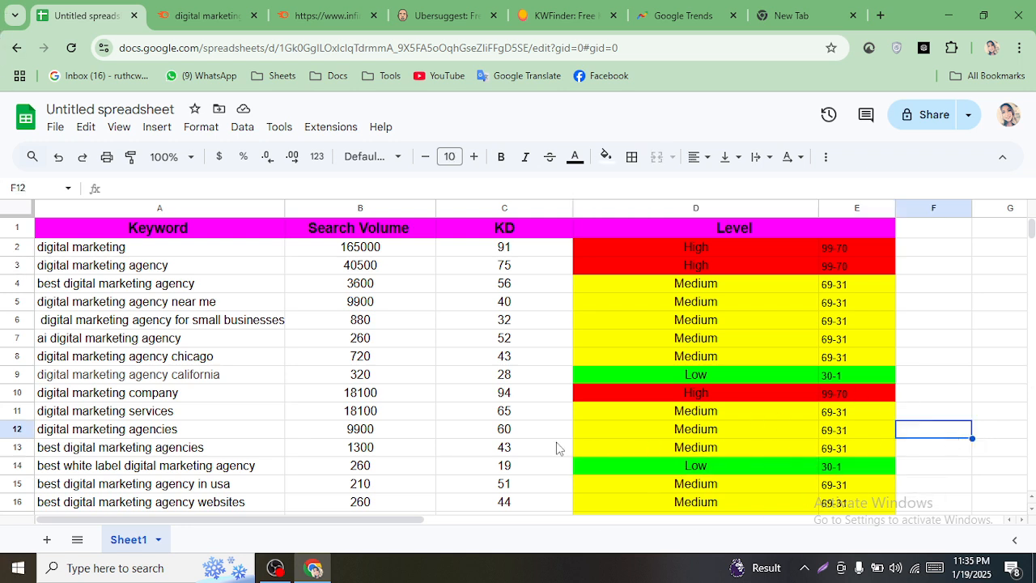
{"action": "left_click", "coordinate": [526, 329]}
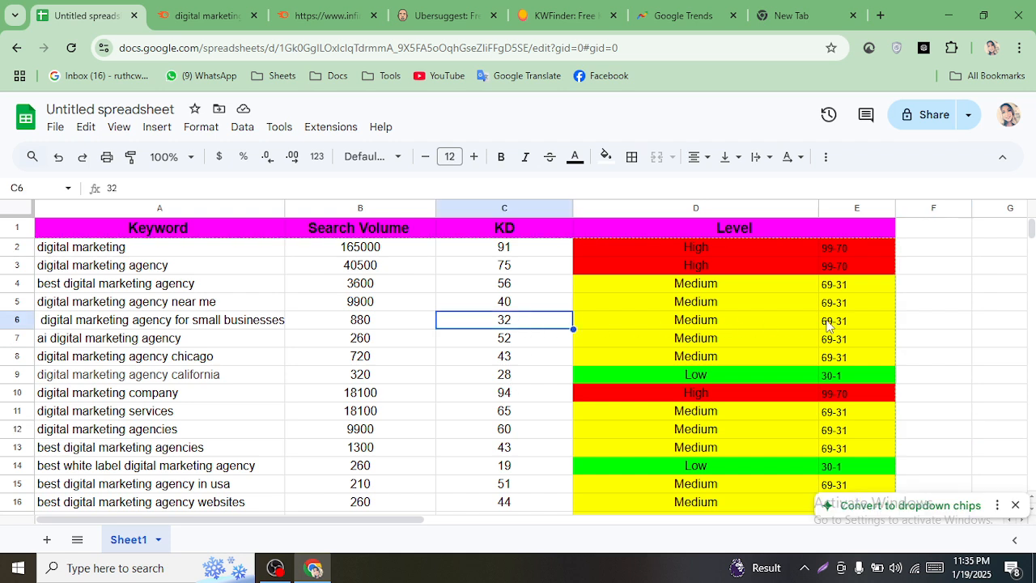
{"action": "left_click", "coordinate": [918, 321]}
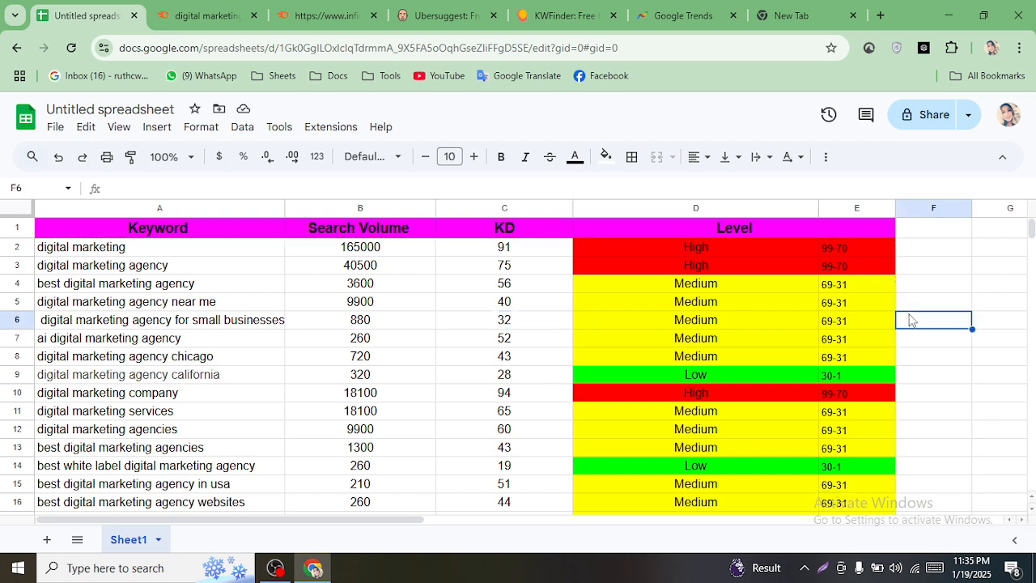
{"action": "left_click_drag", "start_coordinate": [709, 321], "coordinate": [848, 316]}
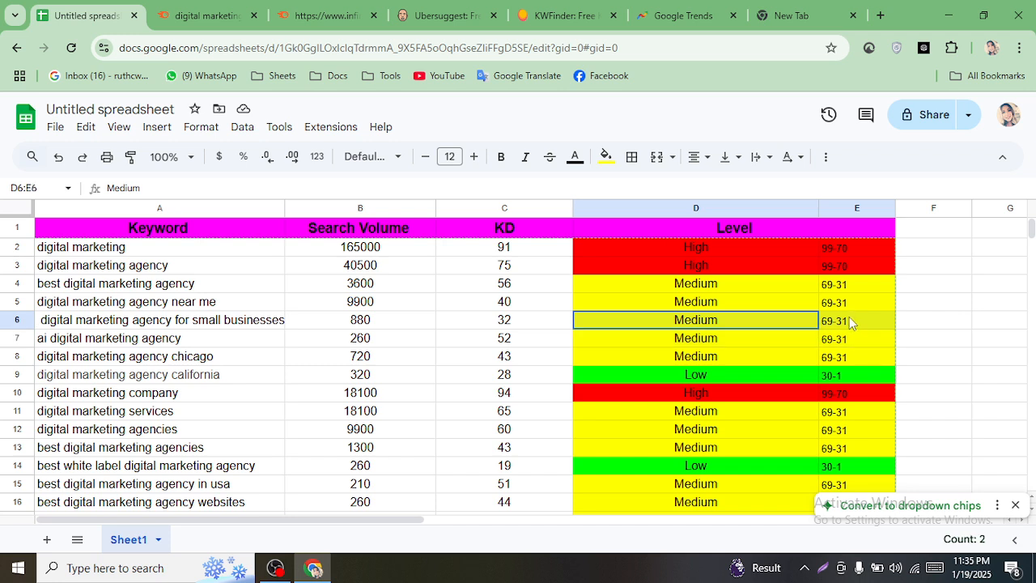
{"action": "left_click", "coordinate": [511, 321]}
{"action": "left_click", "coordinate": [605, 156]}
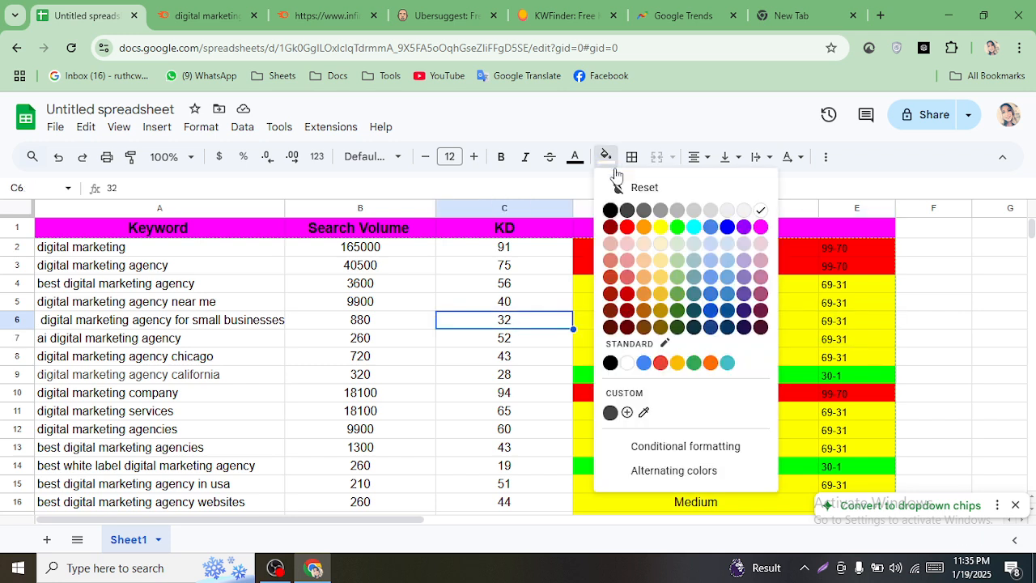
{"action": "left_click", "coordinate": [661, 227]}
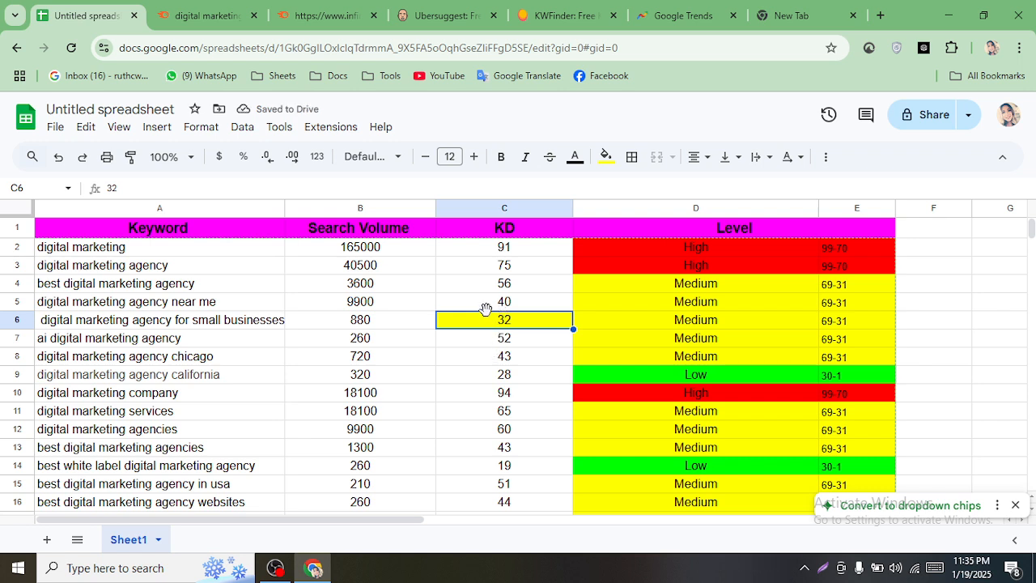
- Fill KD 40 yellow, then clear the yellow fill from both KD 40 and 32
{"action": "left_click", "coordinate": [487, 307]}
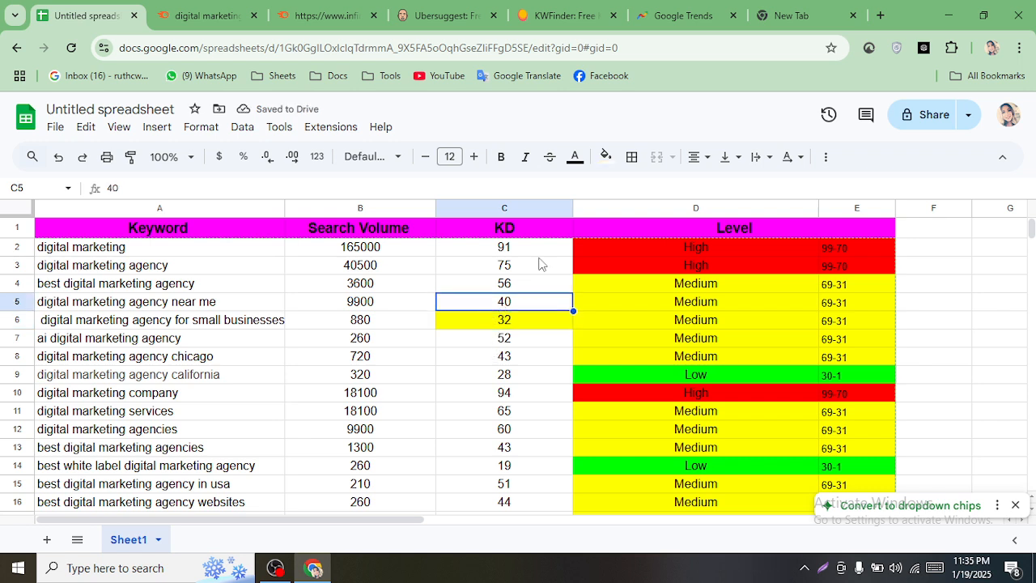
{"action": "left_click", "coordinate": [603, 155]}
{"action": "left_click", "coordinate": [661, 228]}
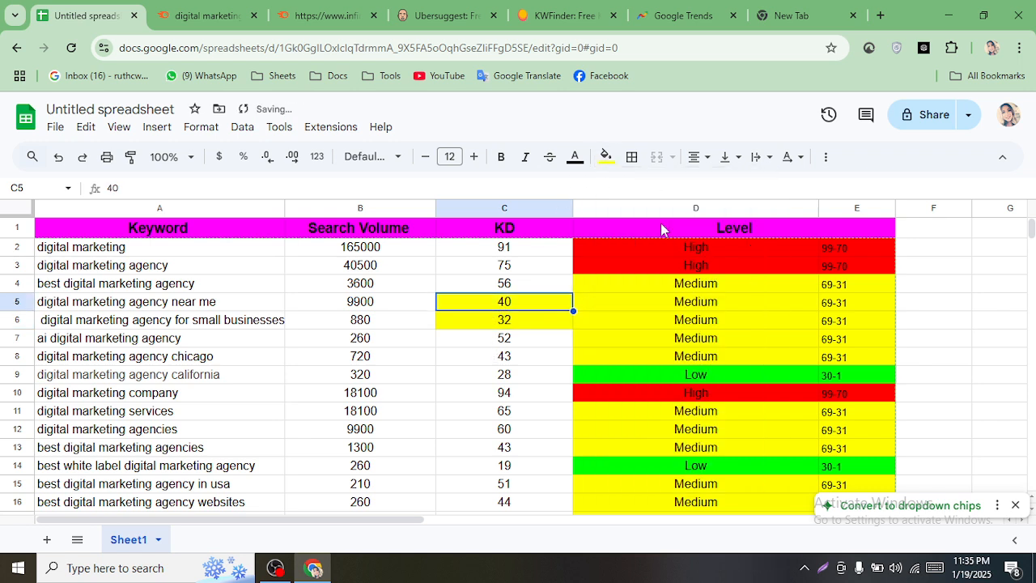
{"action": "left_click", "coordinate": [491, 359]}
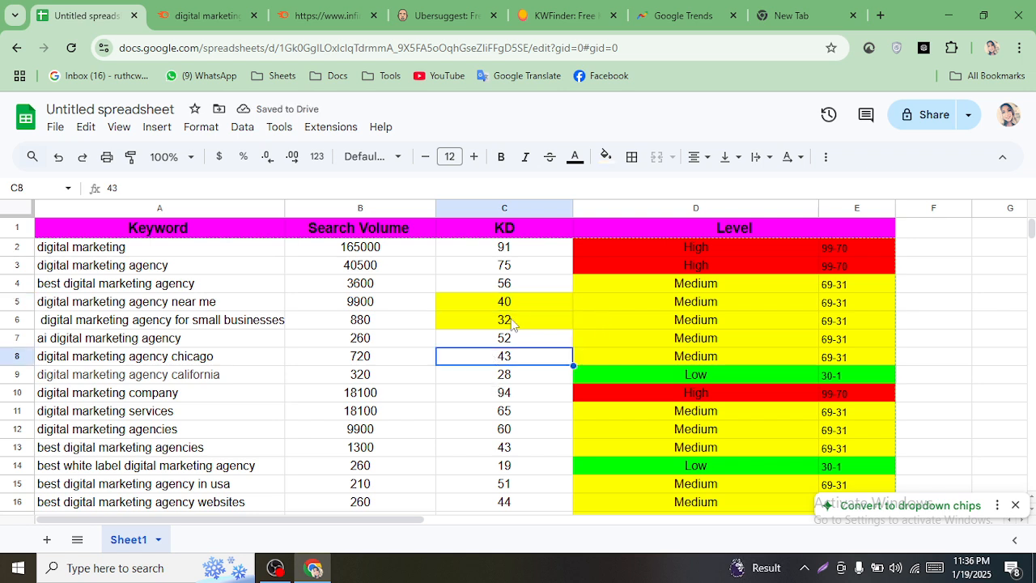
{"action": "left_click_drag", "start_coordinate": [511, 304], "coordinate": [510, 325]}
{"action": "left_click", "coordinate": [604, 156]}
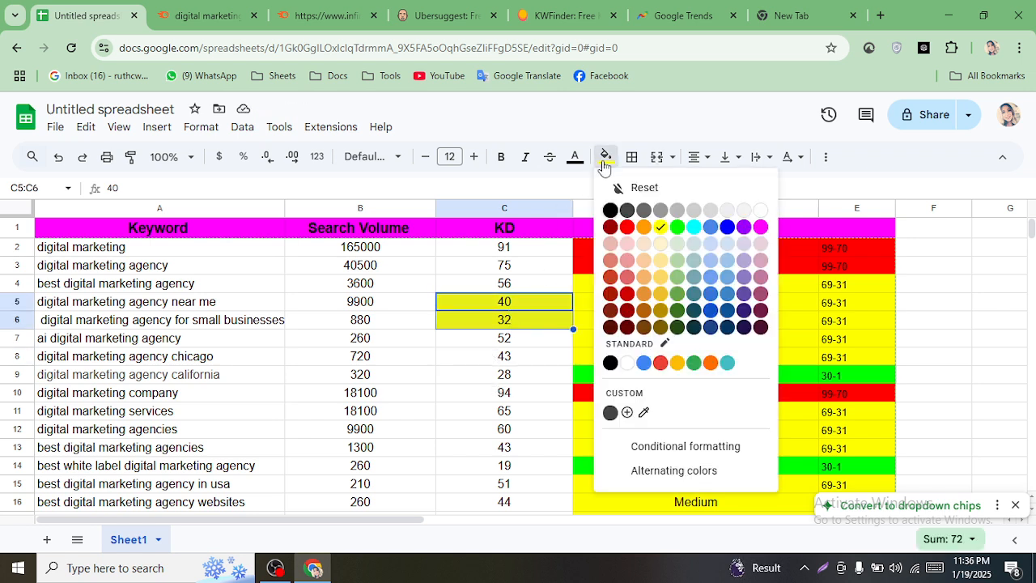
{"action": "left_click", "coordinate": [761, 211]}
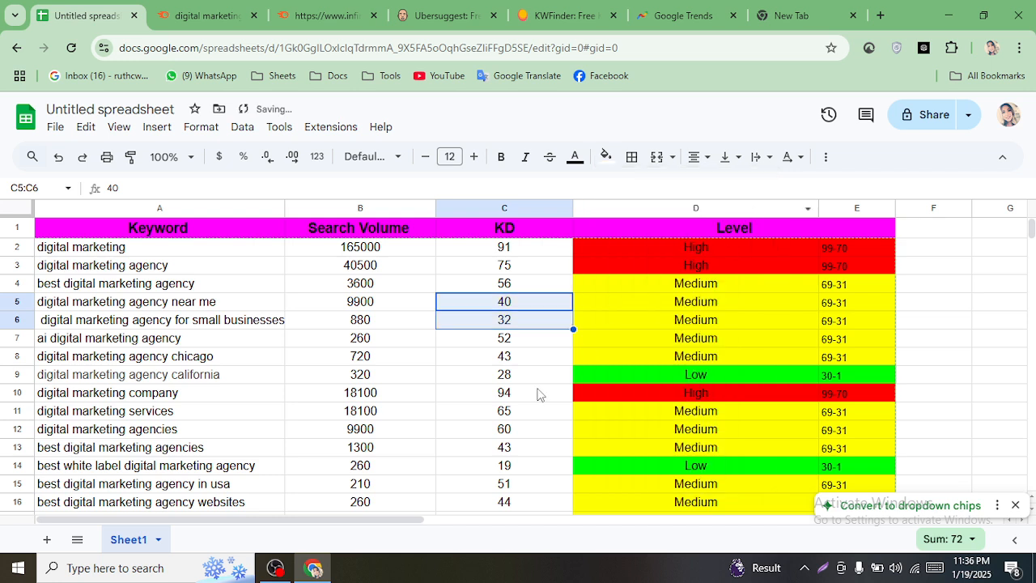
- Dismiss the 'Convert to dropdown chips' suggestion and scroll the sheet back up
{"action": "left_click", "coordinate": [536, 394]}
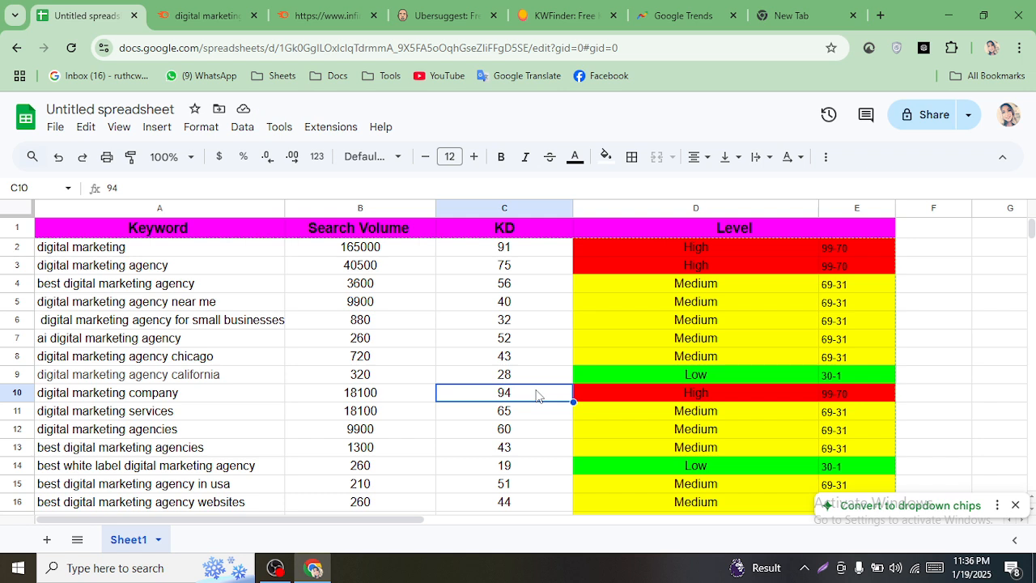
{"action": "left_click", "coordinate": [1015, 504]}
{"action": "left_click_drag", "start_coordinate": [1030, 229], "coordinate": [1030, 229]}
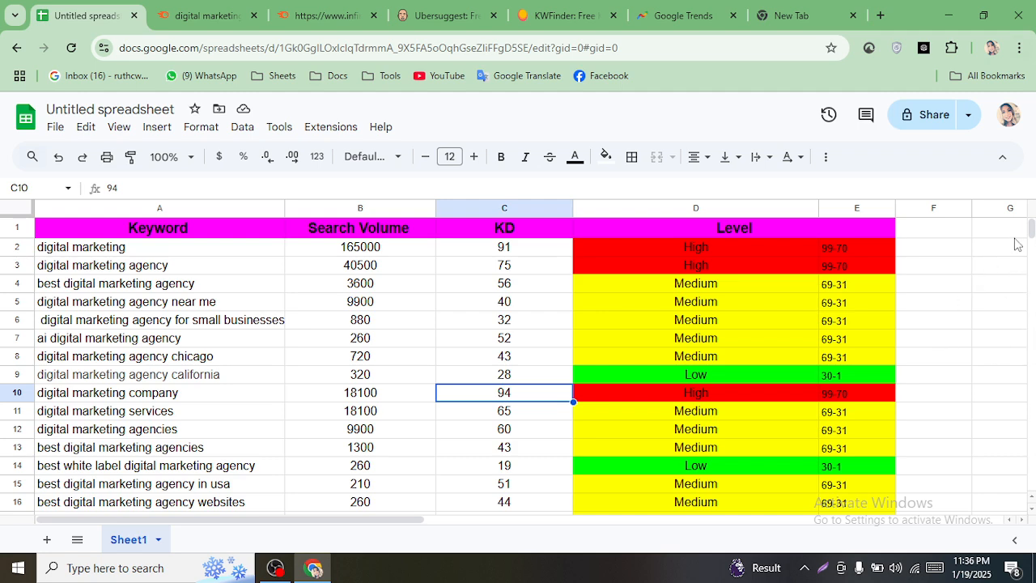
{"action": "mouse_move", "coordinate": [1031, 239]}
{"action": "left_mouse_down"}
{"action": "mouse_move", "coordinate": [1033, 256]}
{"action": "mouse_move", "coordinate": [1033, 231]}
{"action": "left_mouse_up"}
- Share the unnamed sheet so anyone with the link can view it
{"action": "left_click", "coordinate": [935, 114]}
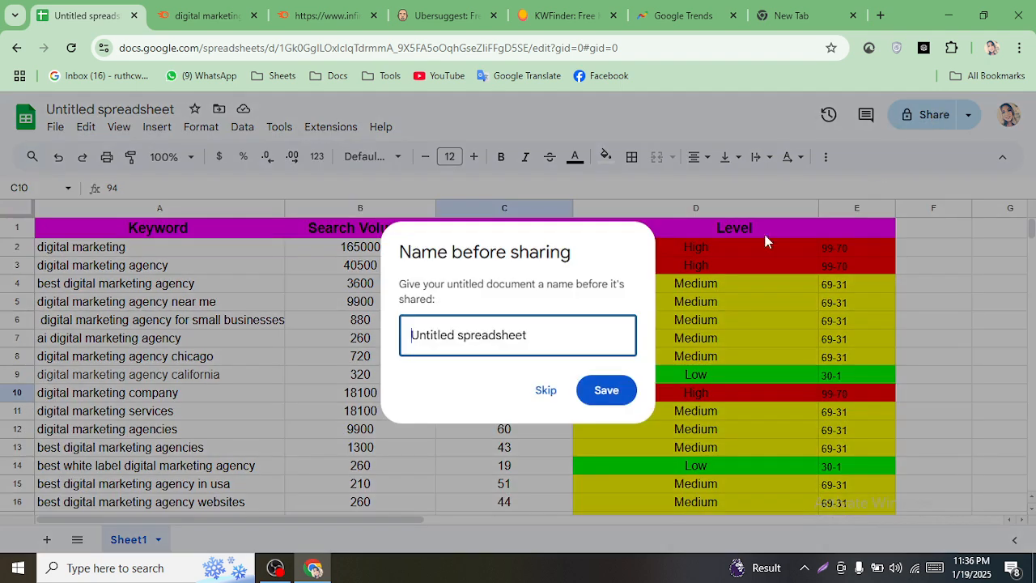
{"action": "left_click", "coordinate": [547, 401]}
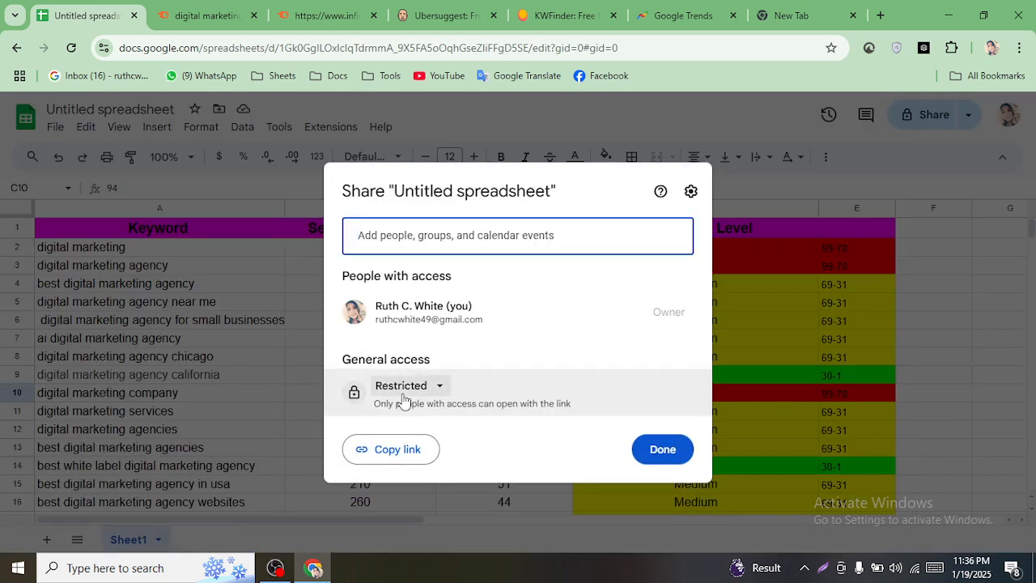
{"action": "left_click", "coordinate": [405, 387]}
{"action": "left_click", "coordinate": [434, 458]}
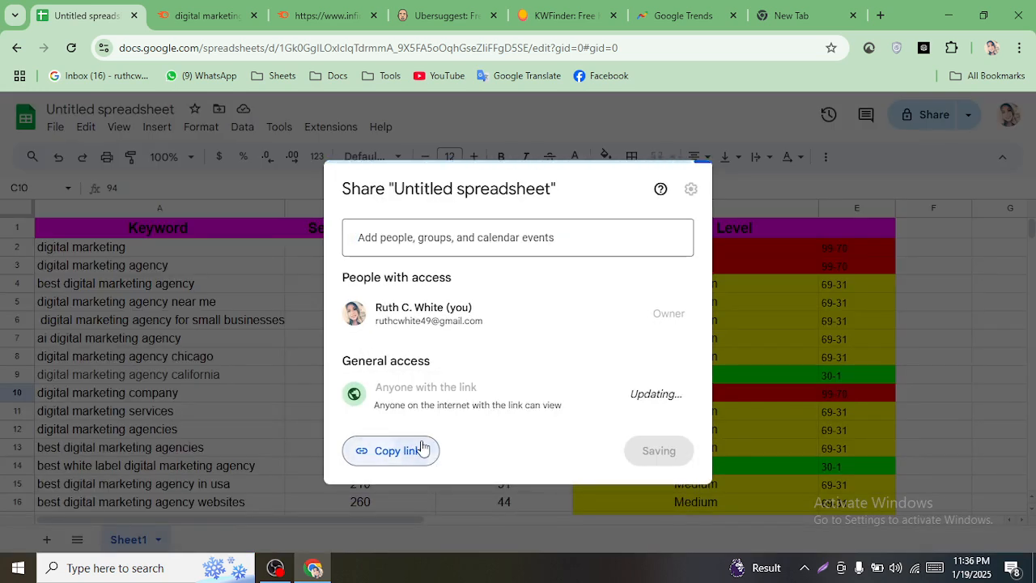
- Open a new incognito window and paste the sheet's share link
{"action": "left_click", "coordinate": [1019, 47]}
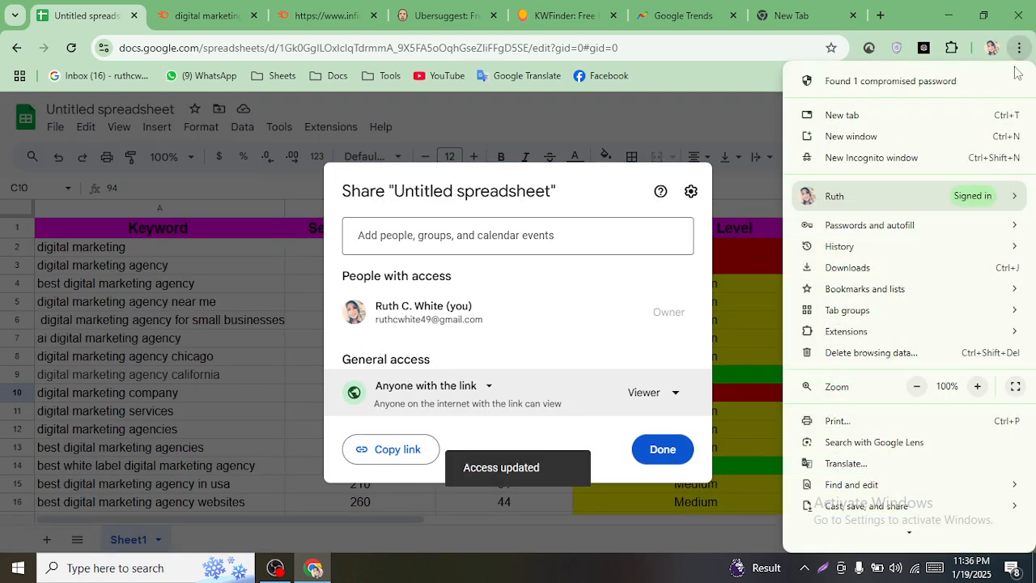
{"action": "left_click", "coordinate": [890, 157]}
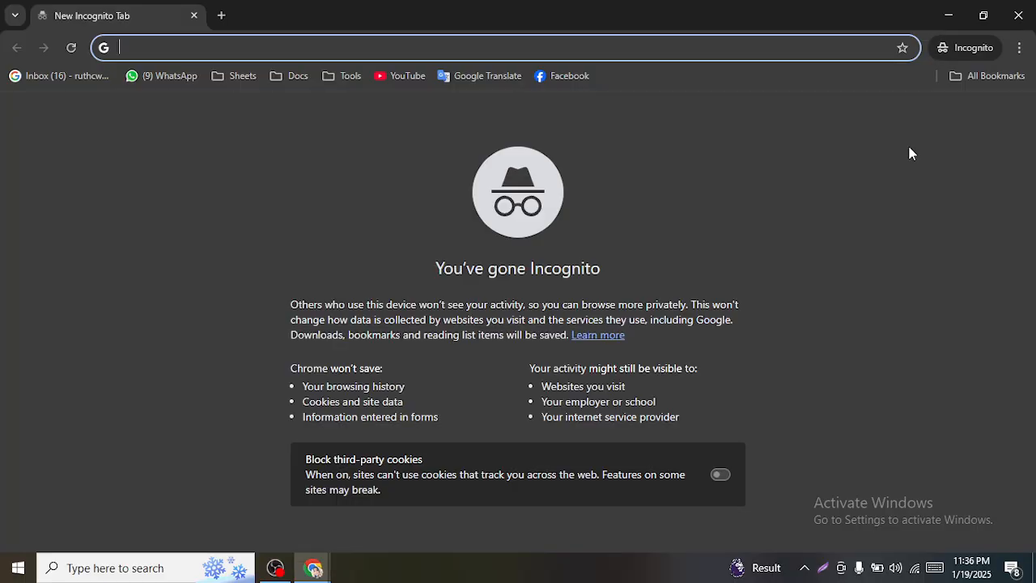
- Open the shared link and review row 5's volume 9900 and KD values 32 and 43
{"action": "key", "text": "Return"}
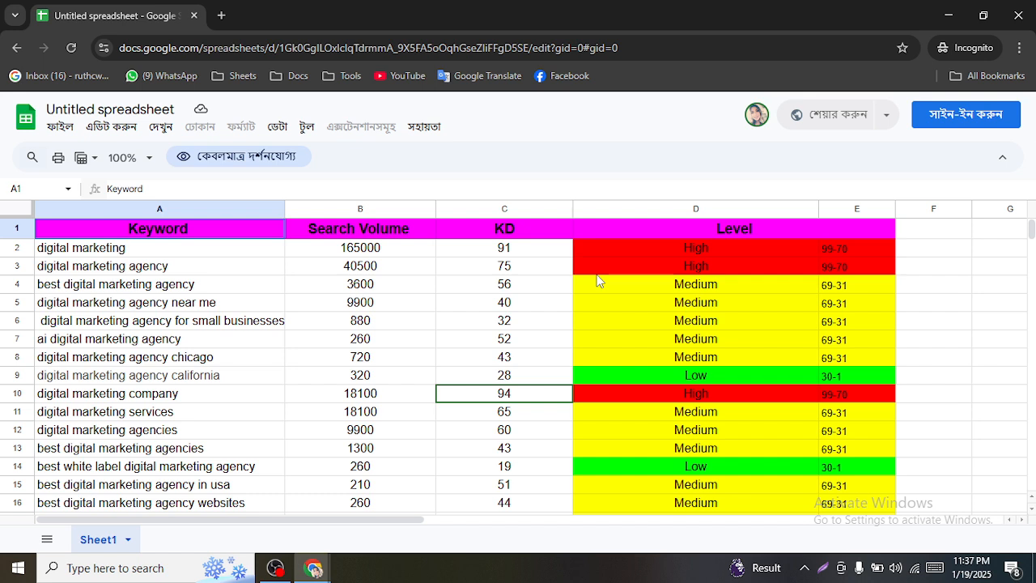
{"action": "left_click", "coordinate": [267, 308]}
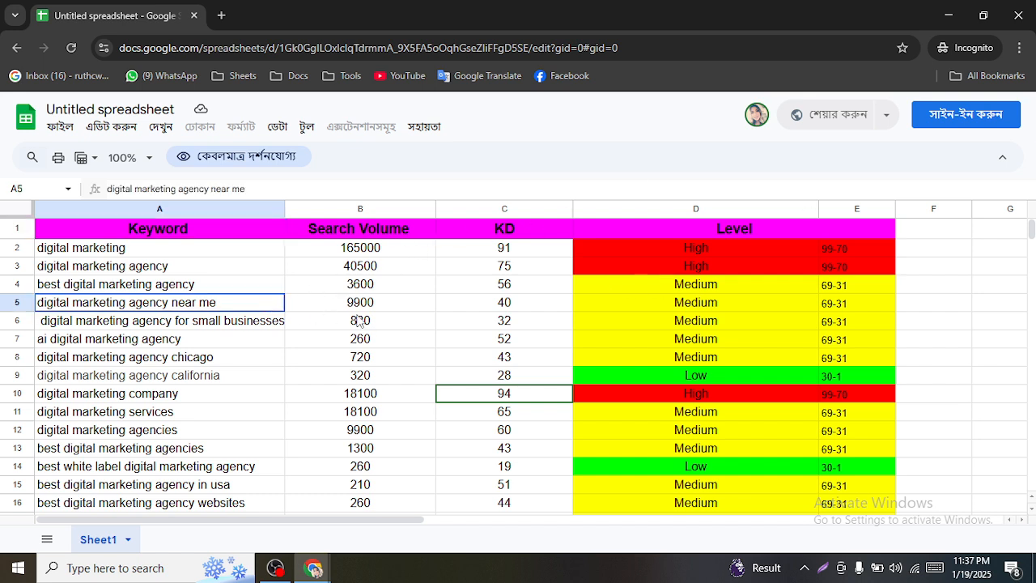
{"action": "left_click", "coordinate": [359, 320]}
{"action": "left_click", "coordinate": [404, 302]}
{"action": "left_click_drag", "start_coordinate": [502, 303], "coordinate": [631, 314]}
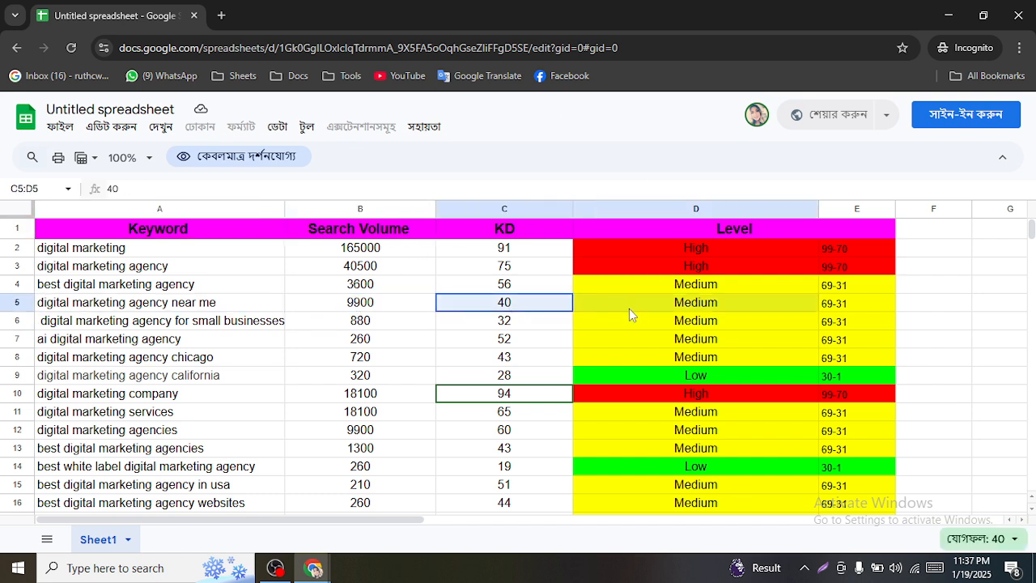
{"action": "left_click_drag", "start_coordinate": [196, 306], "coordinate": [863, 310]}
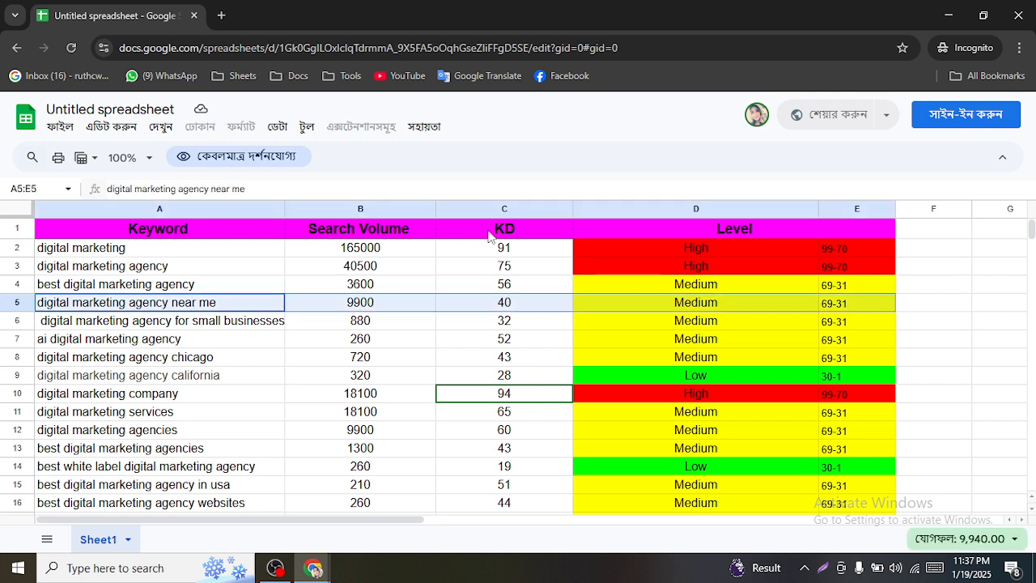
{"action": "left_click", "coordinate": [341, 301]}
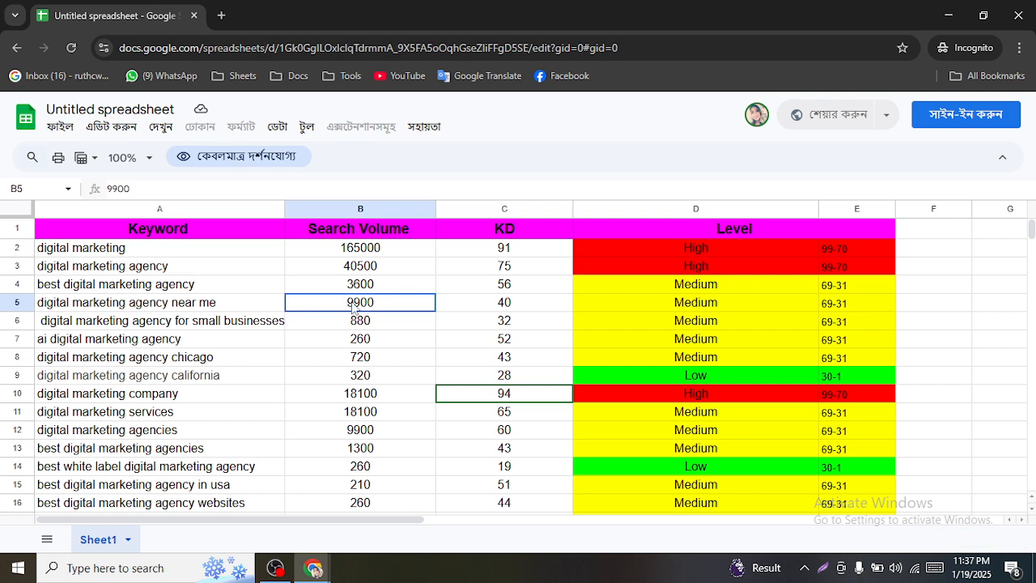
{"action": "left_click", "coordinate": [491, 323]}
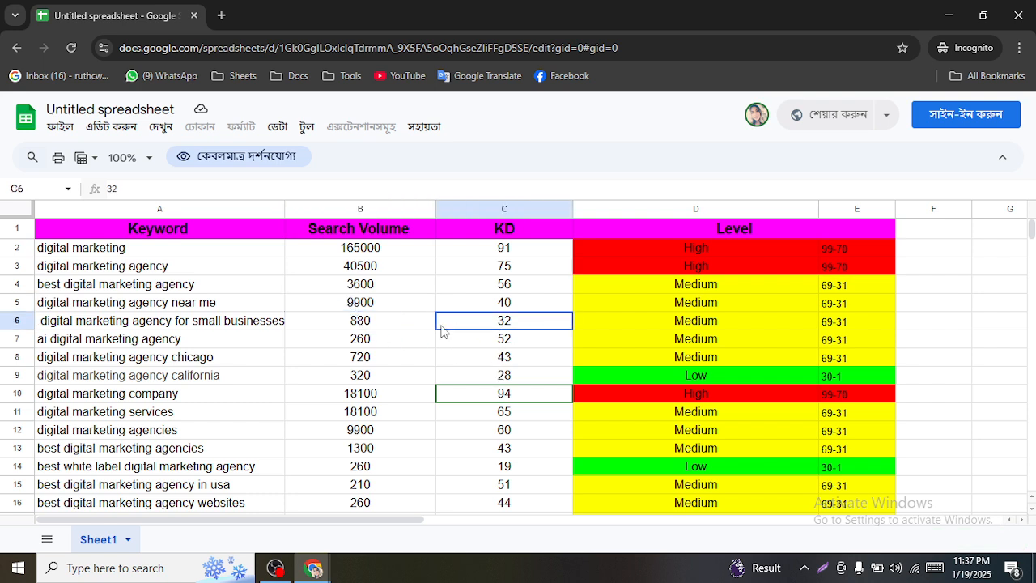
{"action": "left_click", "coordinate": [508, 356]}
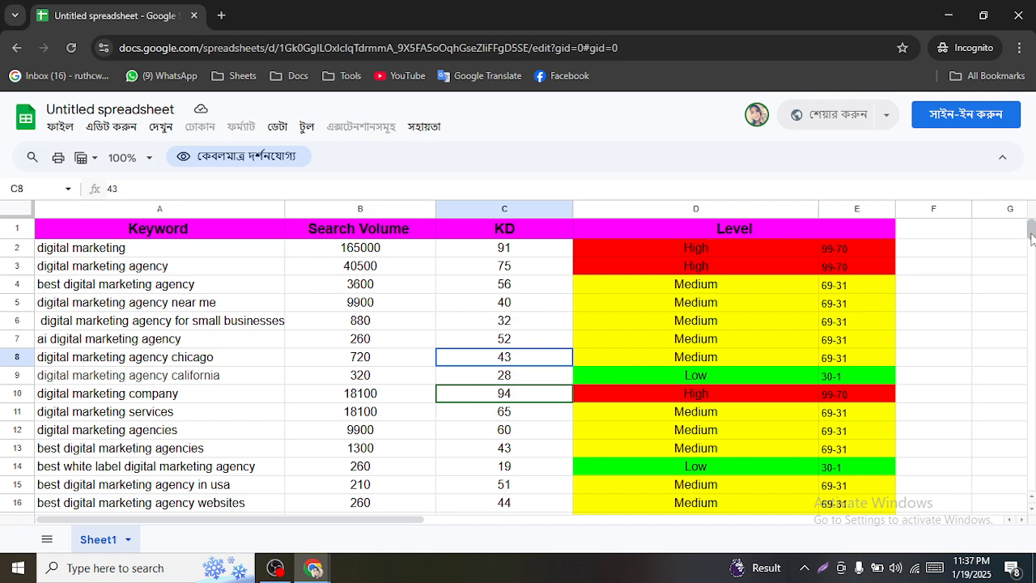
- Inspect row 17's volume 2400 and the last two keywords in the view-only sheet
{"action": "left_click_drag", "start_coordinate": [1031, 234], "coordinate": [1032, 234]}
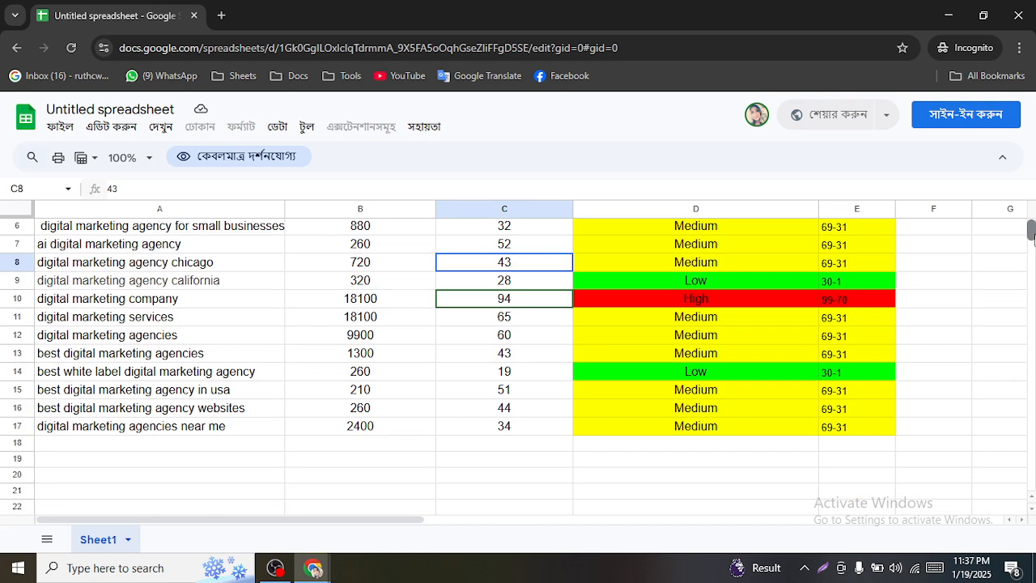
{"action": "left_click", "coordinate": [359, 433]}
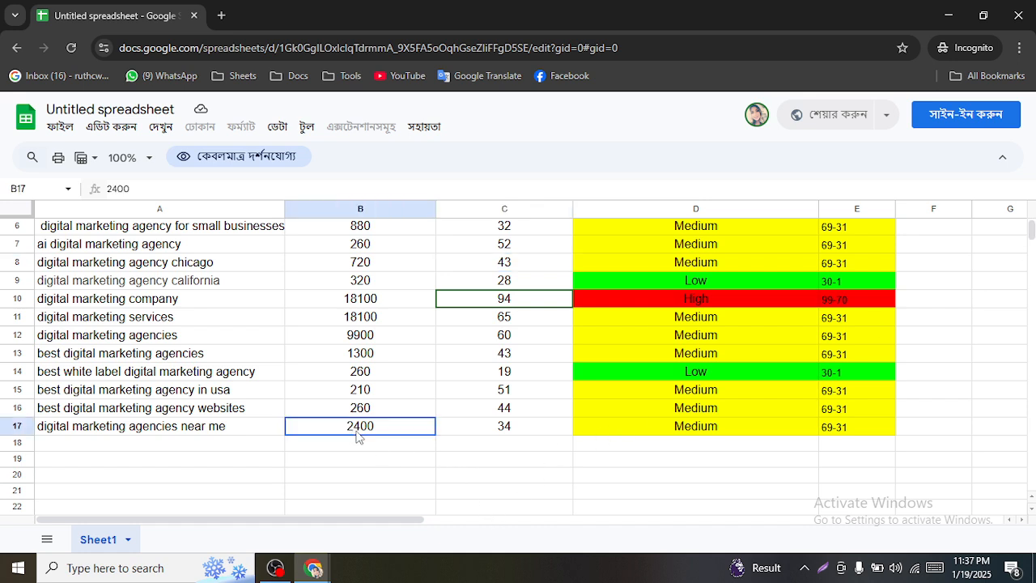
{"action": "left_click_drag", "start_coordinate": [360, 437], "coordinate": [849, 426]}
{"action": "left_click", "coordinate": [222, 437]}
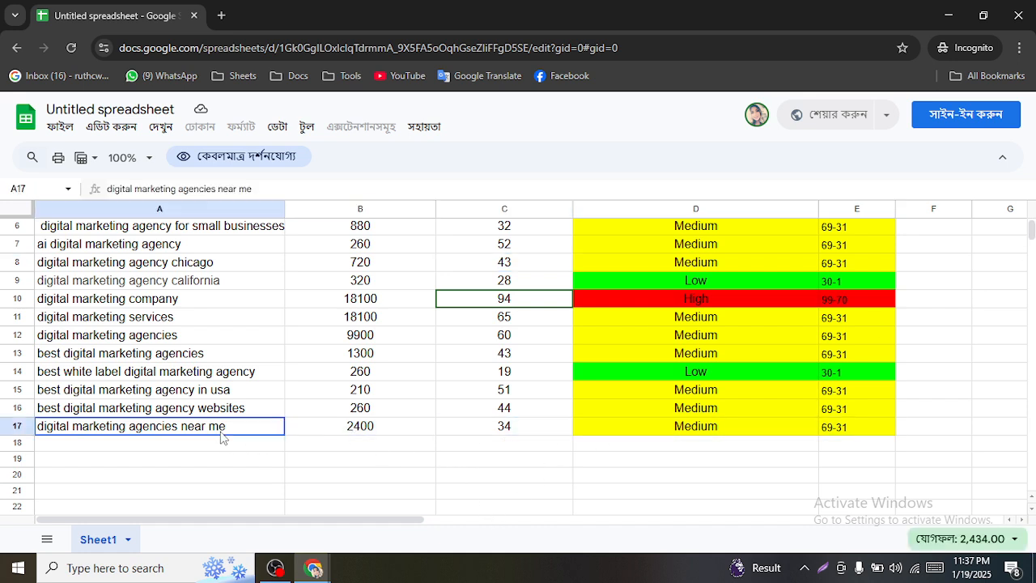
{"action": "mouse_move", "coordinate": [313, 568]}
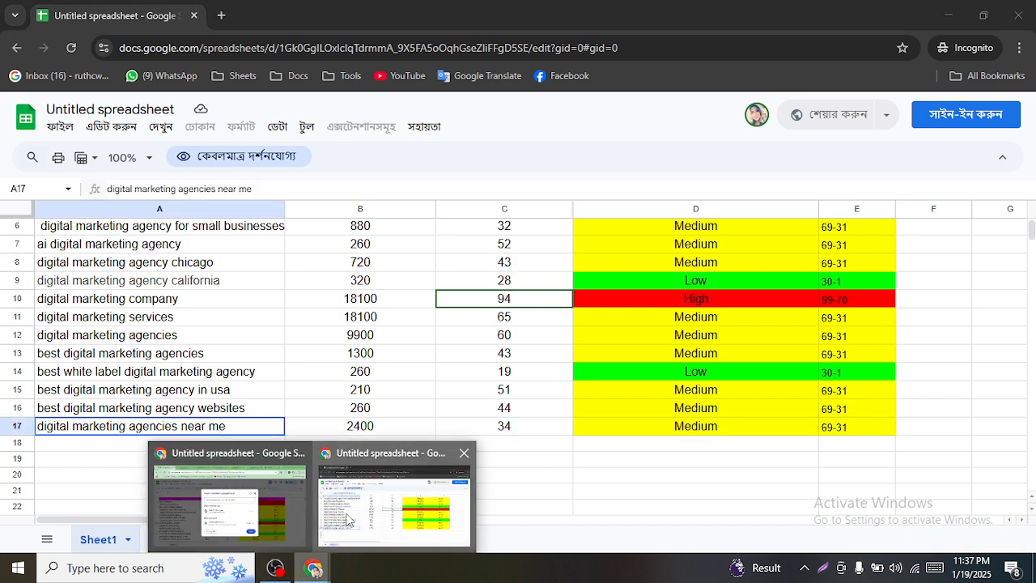
{"action": "left_click", "coordinate": [718, 494]}
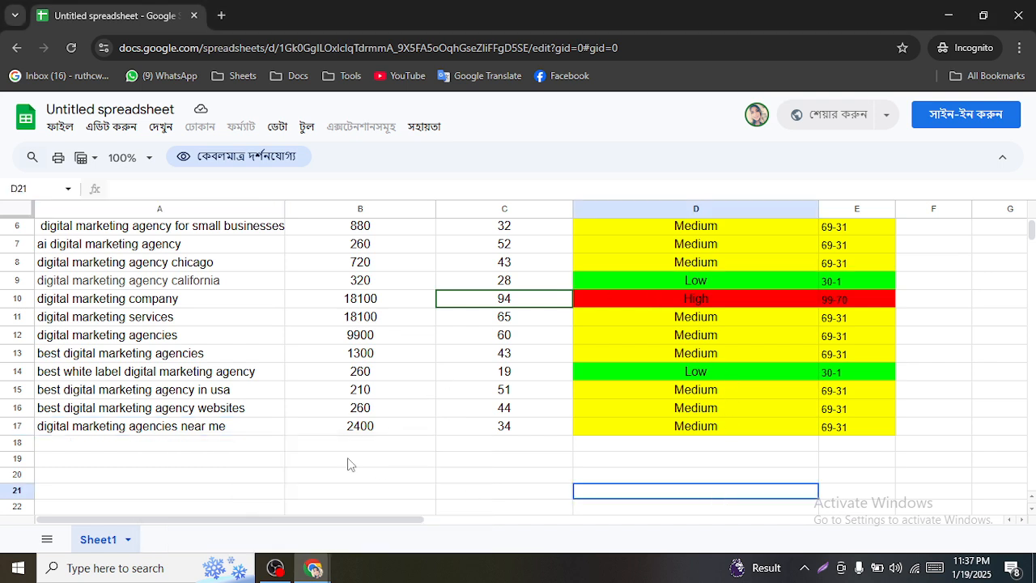
{"action": "left_click_drag", "start_coordinate": [104, 430], "coordinate": [248, 428]}
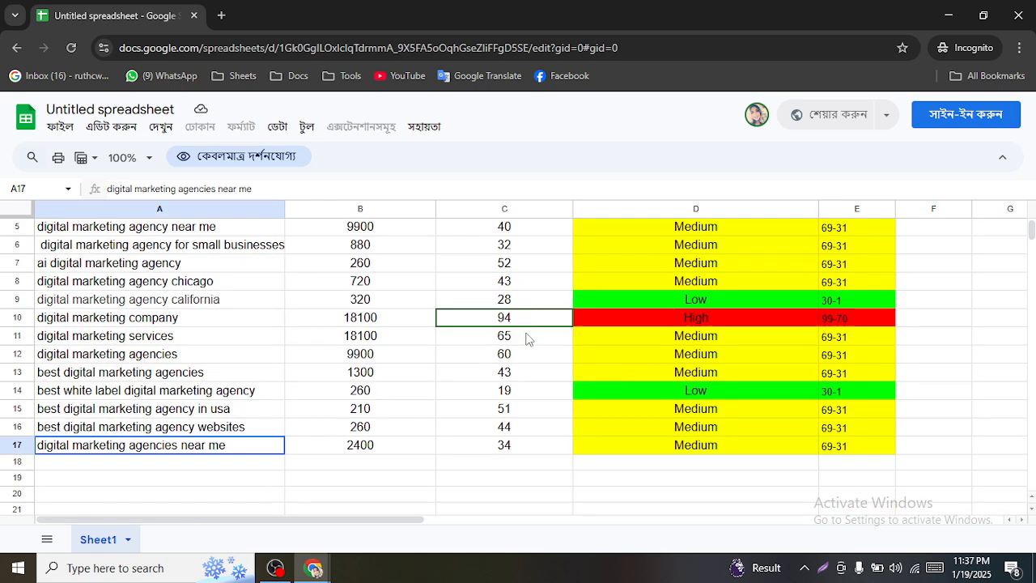
- Copy the keyword 'digital marketing agency near me' from cell A5
{"action": "left_click", "coordinate": [194, 230]}
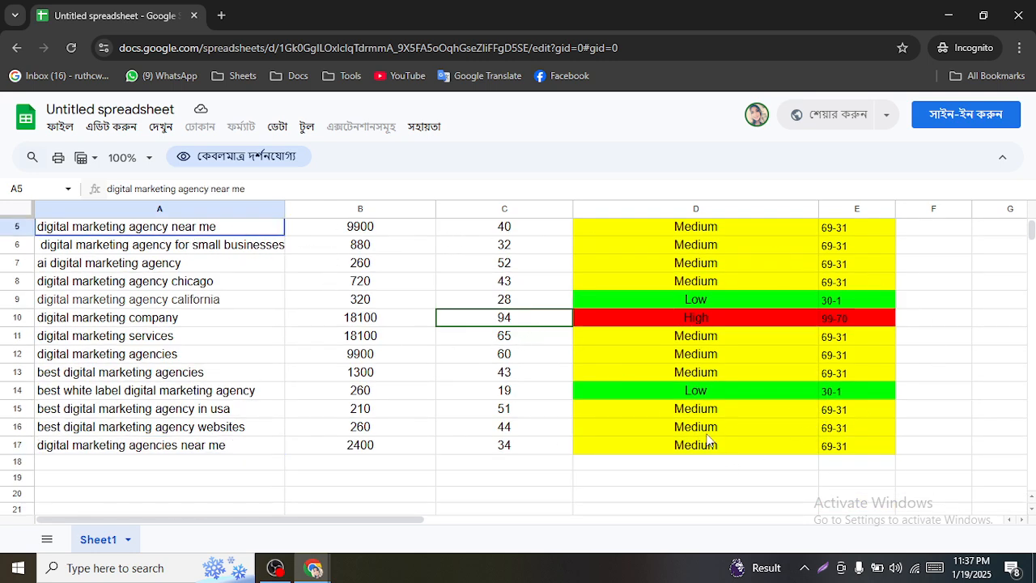
{"action": "scroll", "coordinate": [707, 439], "scroll_direction": "up", "scroll_amount": 2}
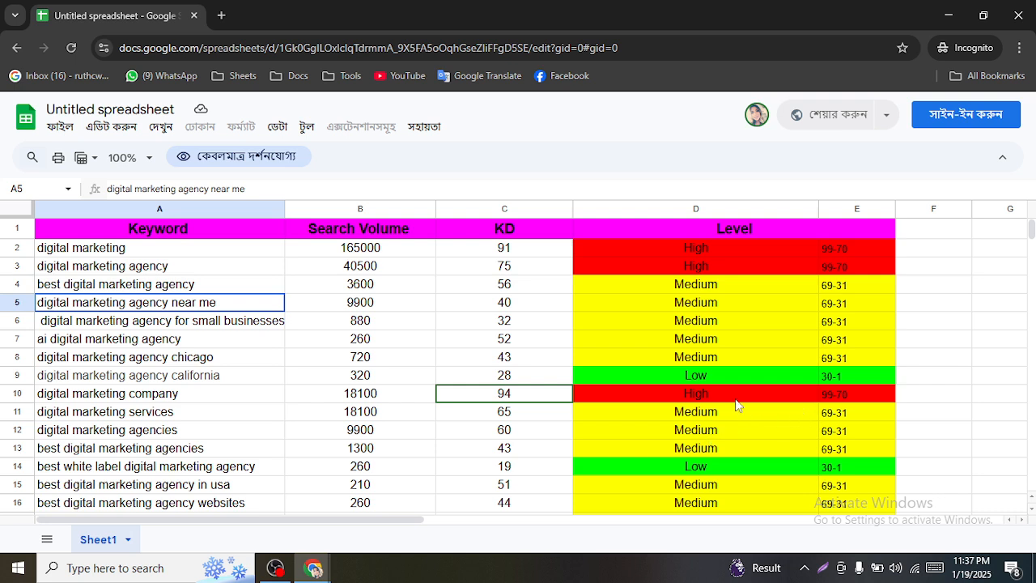
{"action": "right_click", "coordinate": [196, 305]}
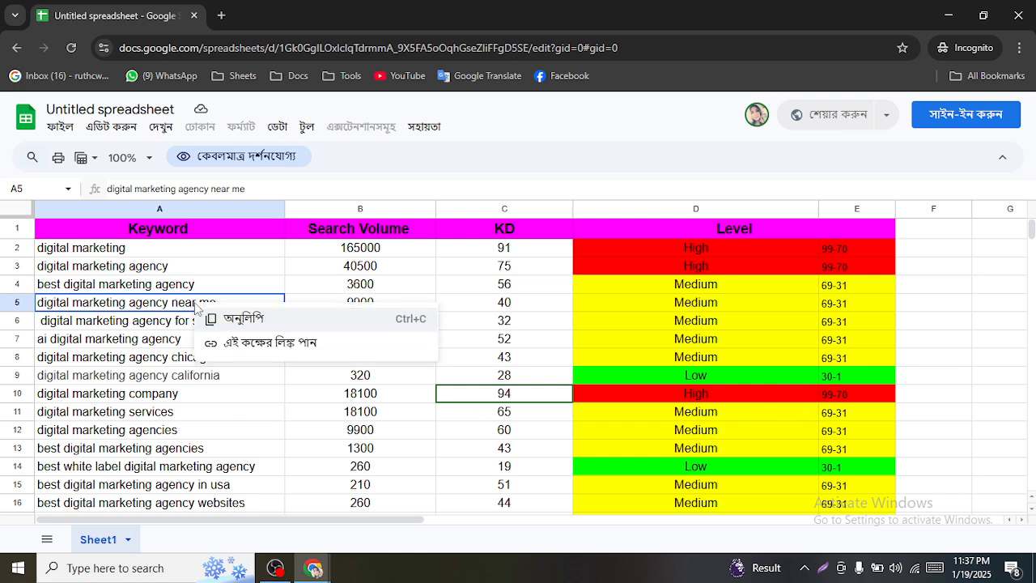
{"action": "left_click", "coordinate": [245, 322]}
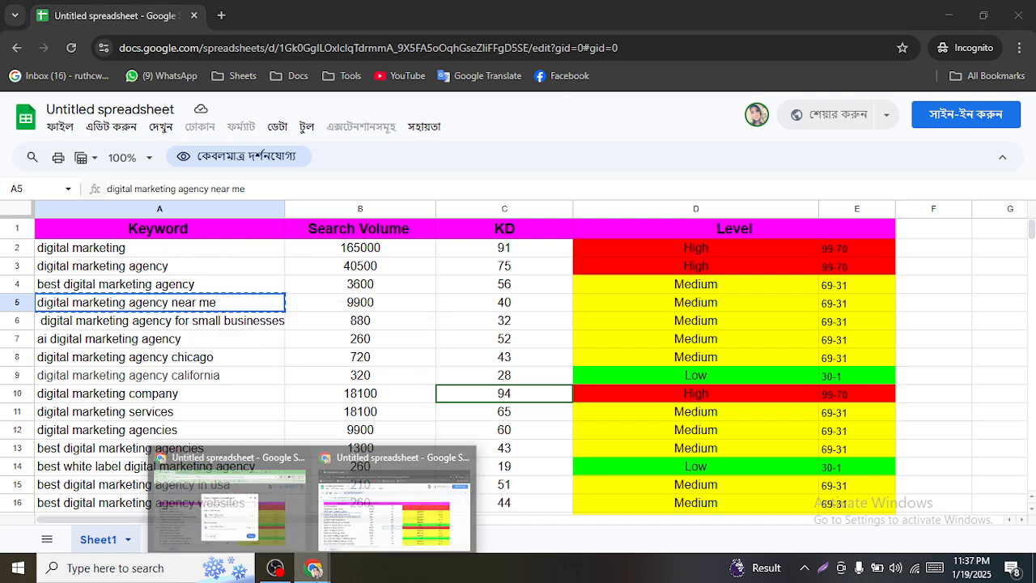
- Search Google for 'digital marketing agency near me' in a new incognito tab
{"action": "left_click", "coordinate": [221, 15]}
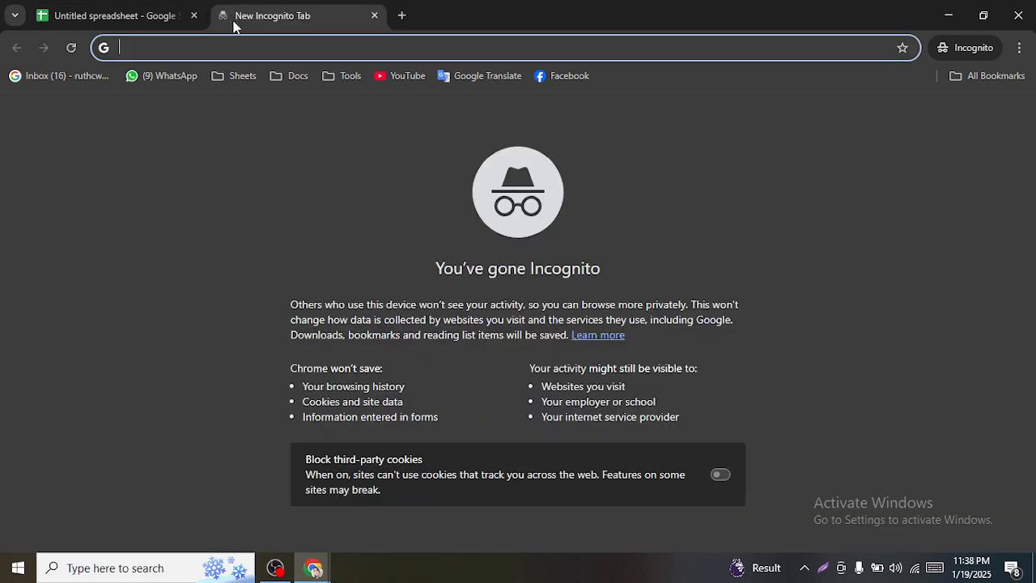
{"action": "key", "text": "ctrl+v"}
{"action": "key", "text": "Return"}
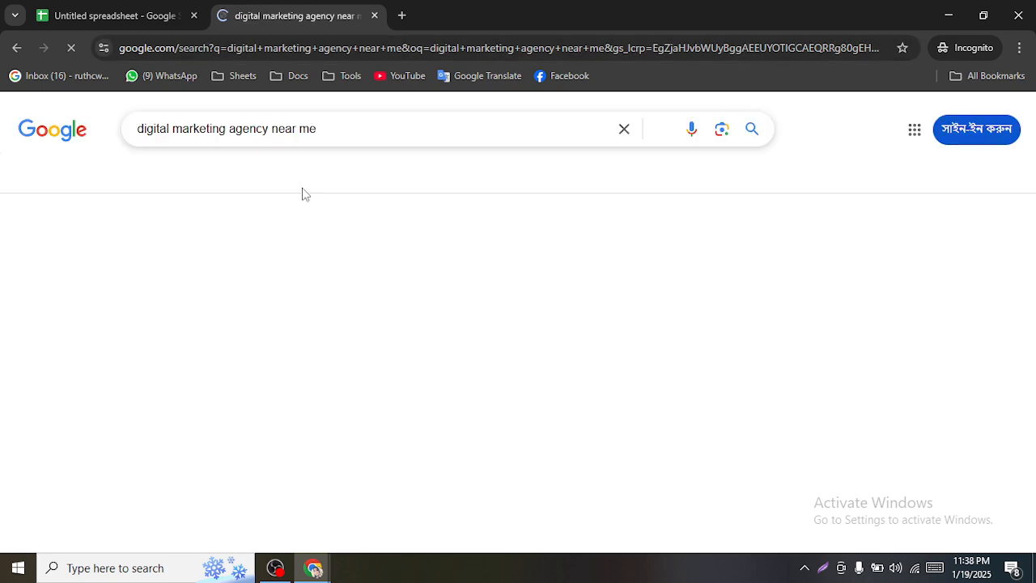
{"action": "mouse_move", "coordinate": [1033, 117]}
{"action": "left_mouse_down"}
{"action": "mouse_move", "coordinate": [1033, 489]}
{"action": "mouse_move", "coordinate": [1031, 107]}
{"action": "left_mouse_up"}
- Decline the location and English-results prompts, then return to the spreadsheet window
{"action": "left_click", "coordinate": [505, 402]}
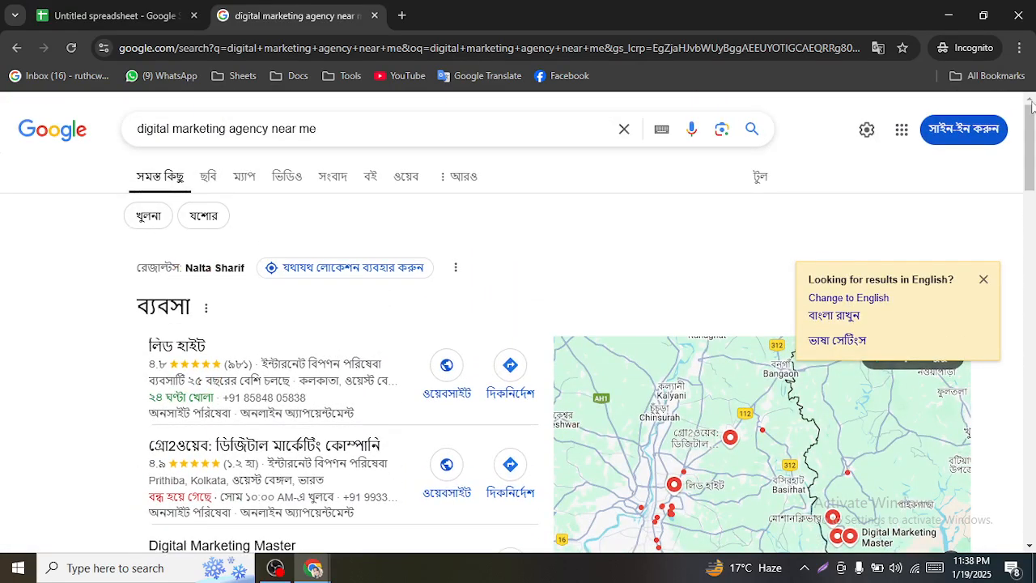
{"action": "left_click", "coordinate": [983, 279]}
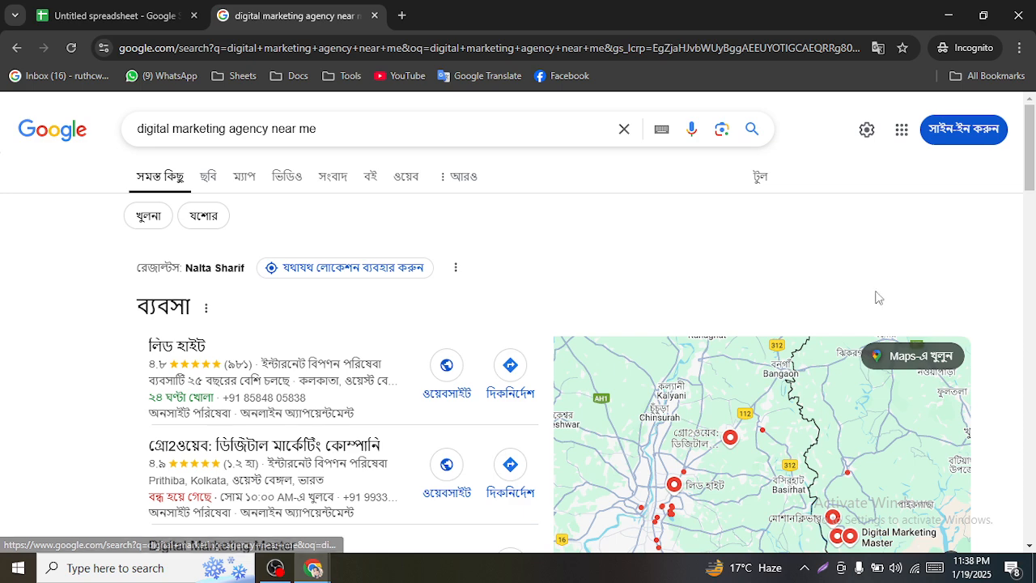
{"action": "mouse_move", "coordinate": [314, 567]}
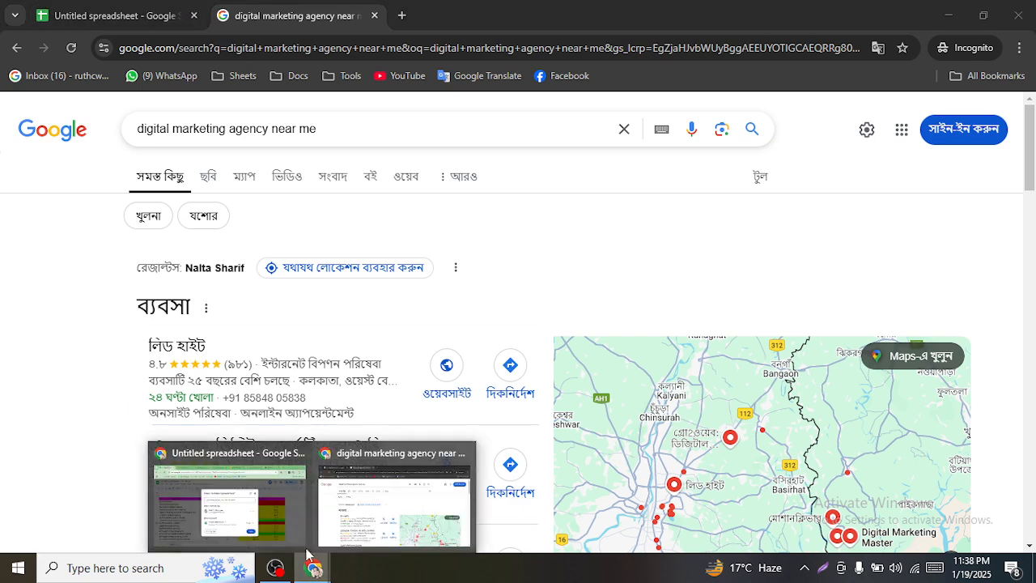
{"action": "left_click", "coordinate": [236, 499]}
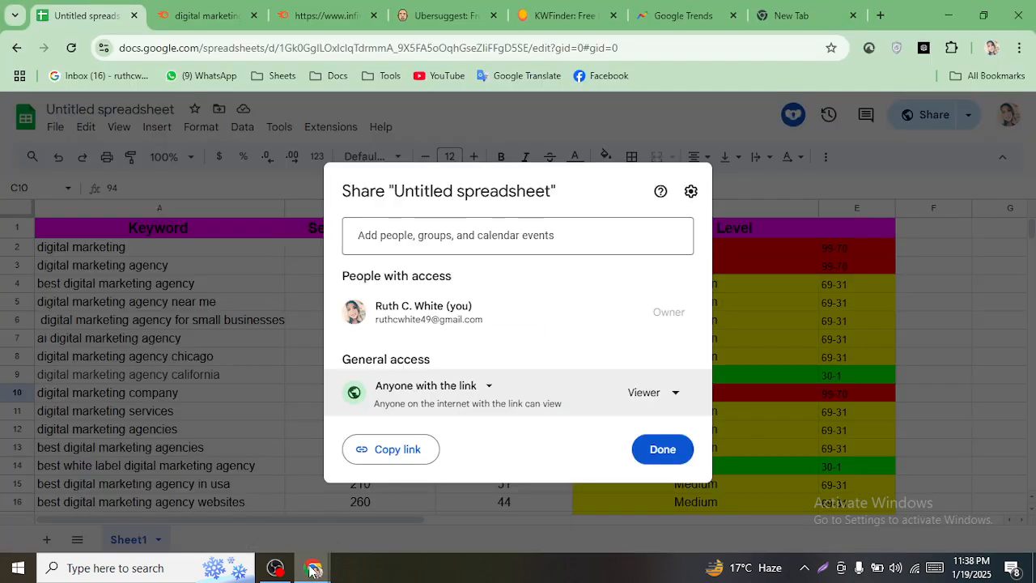
- Close the Share dialog and copy 'digital marketing agency' from cell A3
{"action": "left_click", "coordinate": [226, 332]}
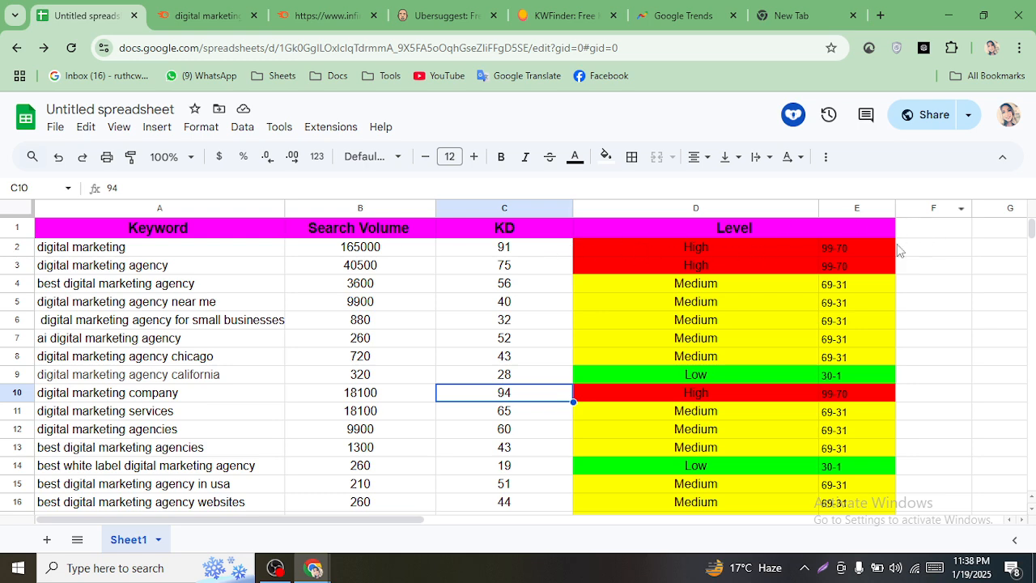
{"action": "left_click", "coordinate": [157, 269]}
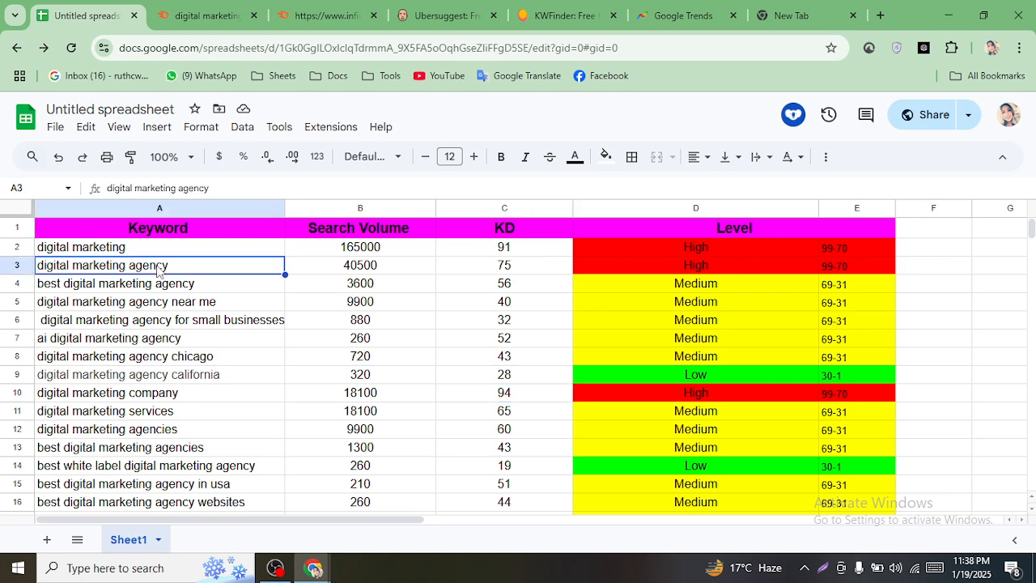
{"action": "right_click", "coordinate": [158, 271]}
{"action": "left_click", "coordinate": [202, 192]}
{"action": "mouse_move", "coordinate": [314, 567]}
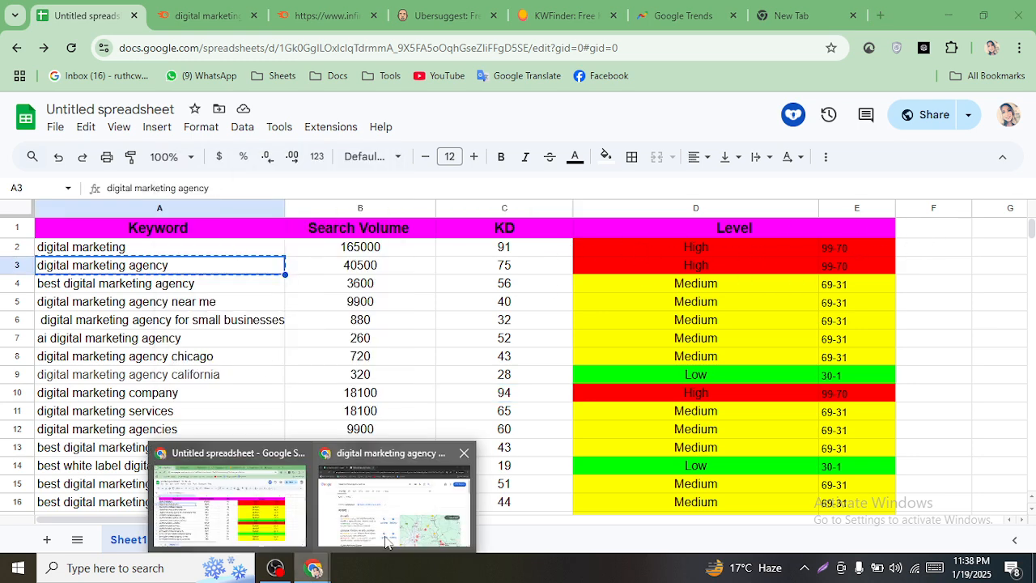
{"action": "left_click", "coordinate": [385, 540]}
- Paste 'digital marketing agency' into the address bar and search Google
{"action": "left_click", "coordinate": [340, 48]}
{"action": "right_click", "coordinate": [349, 47]}
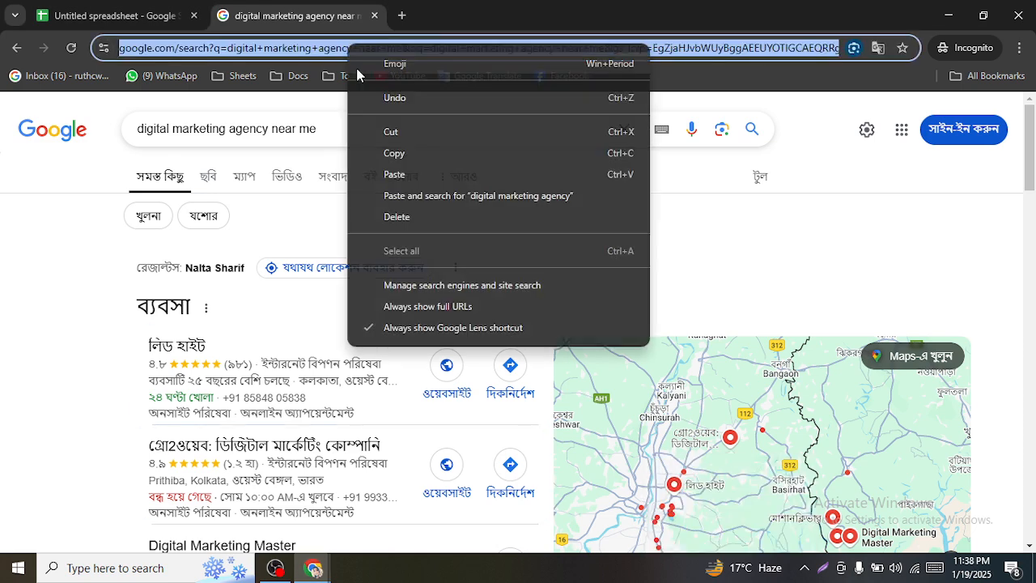
{"action": "left_click", "coordinate": [379, 179]}
{"action": "key", "text": "Return"}
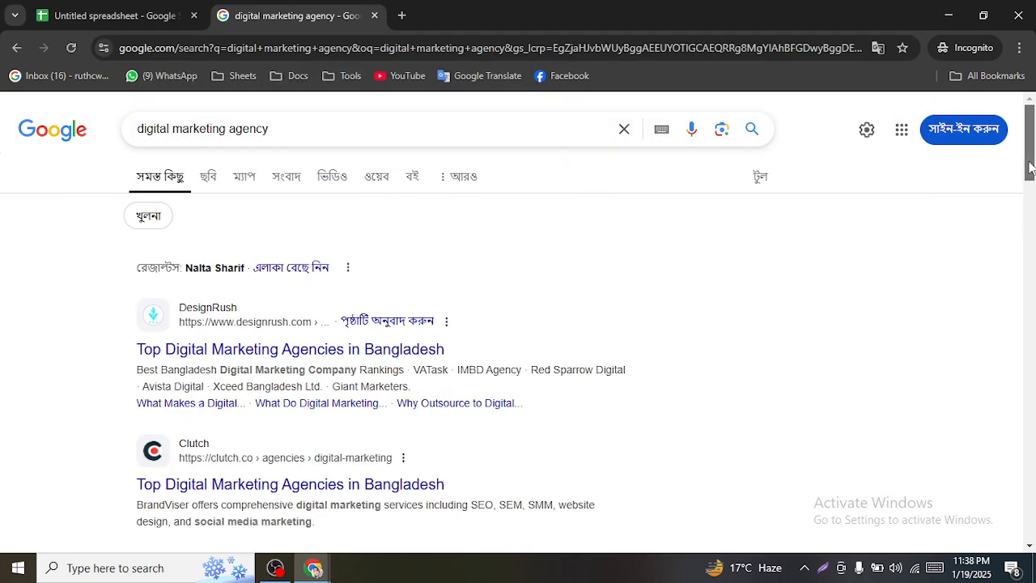
- Page ahead to results pages 10 and 14 to see which sites rank
{"action": "left_click_drag", "start_coordinate": [1029, 146], "coordinate": [1029, 534]}
{"action": "left_click", "coordinate": [427, 441]}
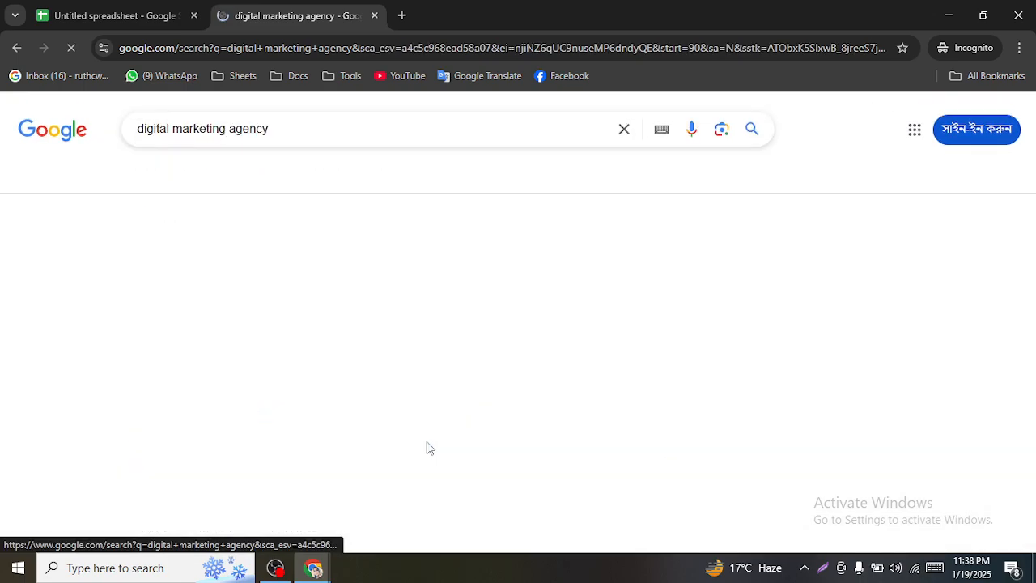
{"action": "scroll", "coordinate": [973, 234], "scroll_direction": "down", "scroll_amount": 15}
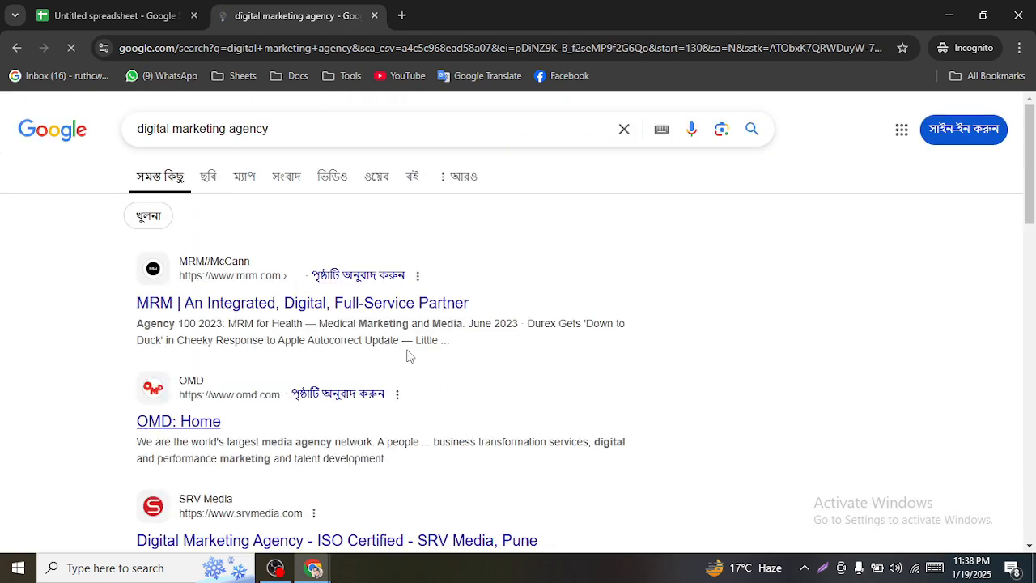
{"action": "scroll", "coordinate": [450, 283], "scroll_direction": "down", "scroll_amount": 2}
{"action": "scroll", "coordinate": [450, 283], "scroll_direction": "down", "scroll_amount": 8}
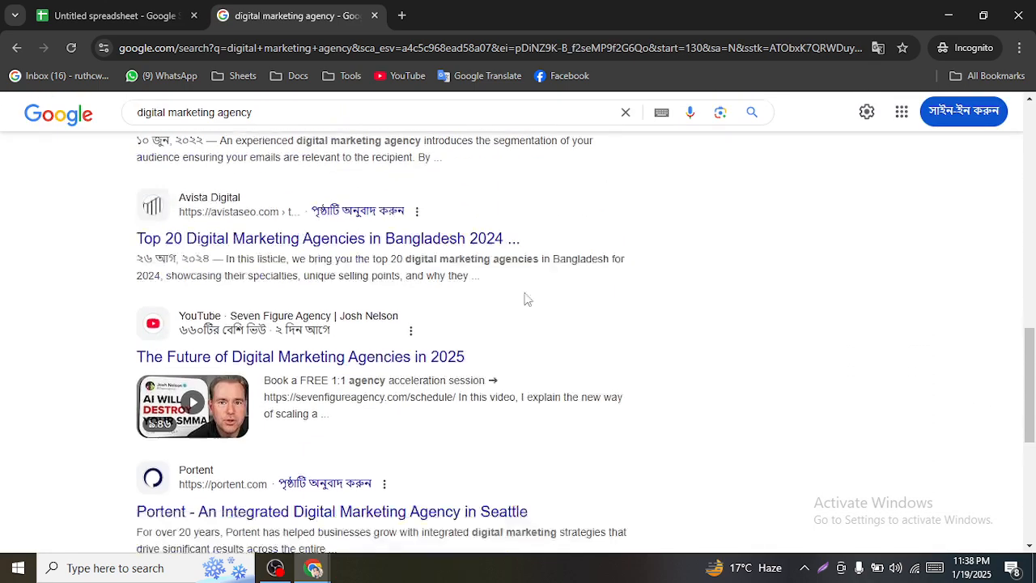
{"action": "left_click_drag", "start_coordinate": [1033, 390], "coordinate": [1032, 129]}
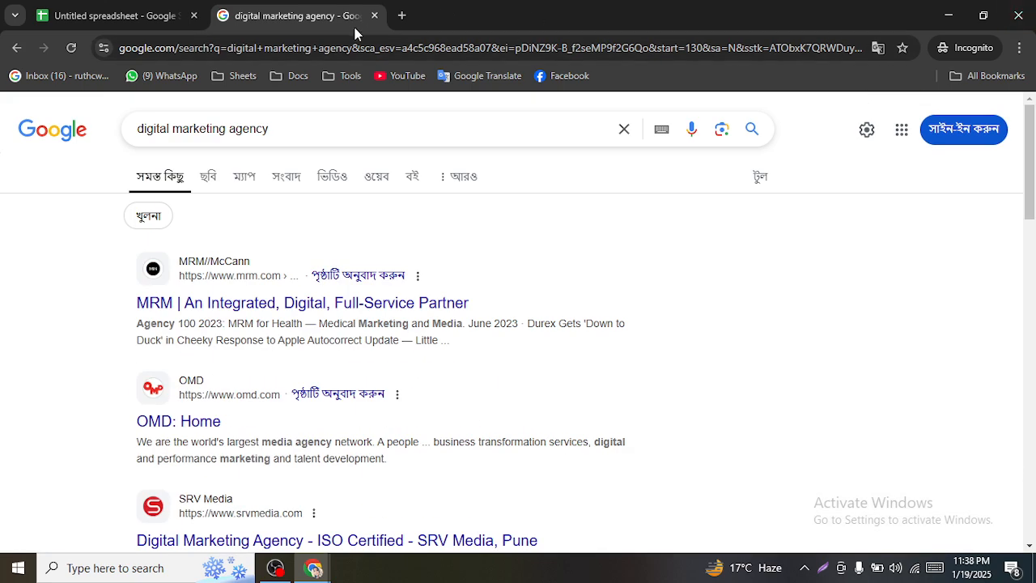
- Check the Low level in D9, review Semrush results, and close the limit-blocked Keyword Overview tab
{"action": "key", "text": "alt+Tab"}
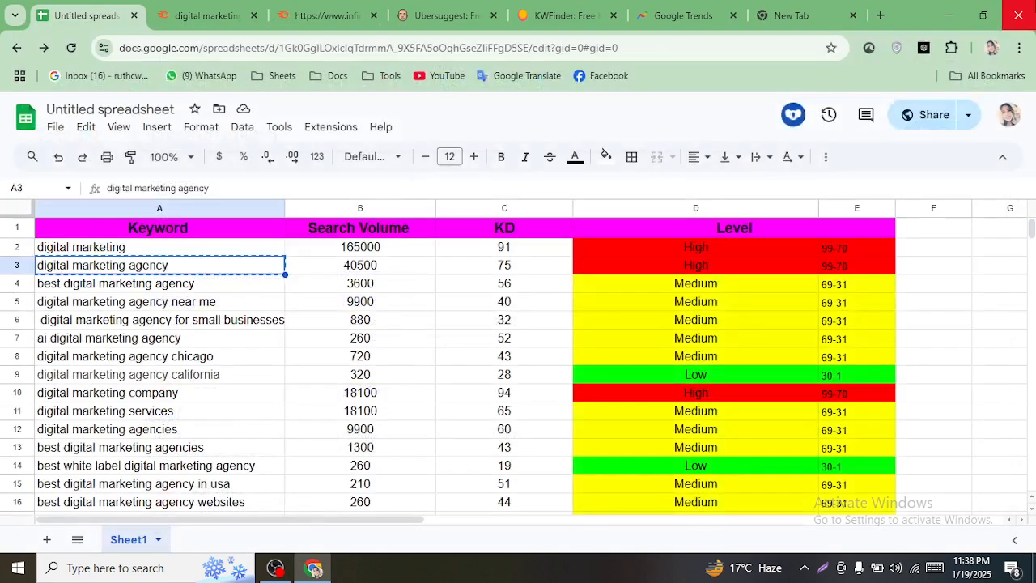
{"action": "left_click", "coordinate": [638, 376]}
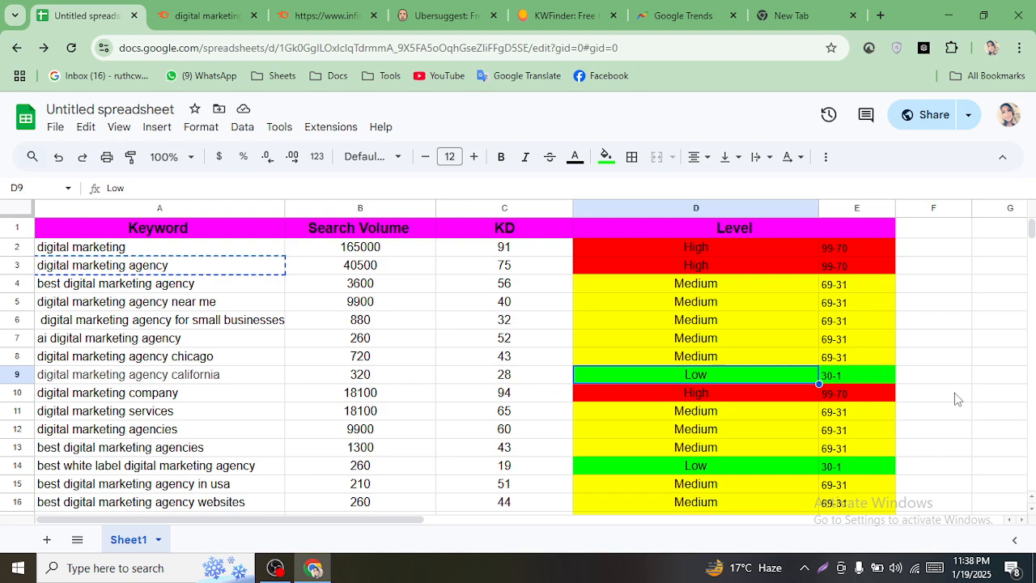
{"action": "left_click", "coordinate": [198, 16]}
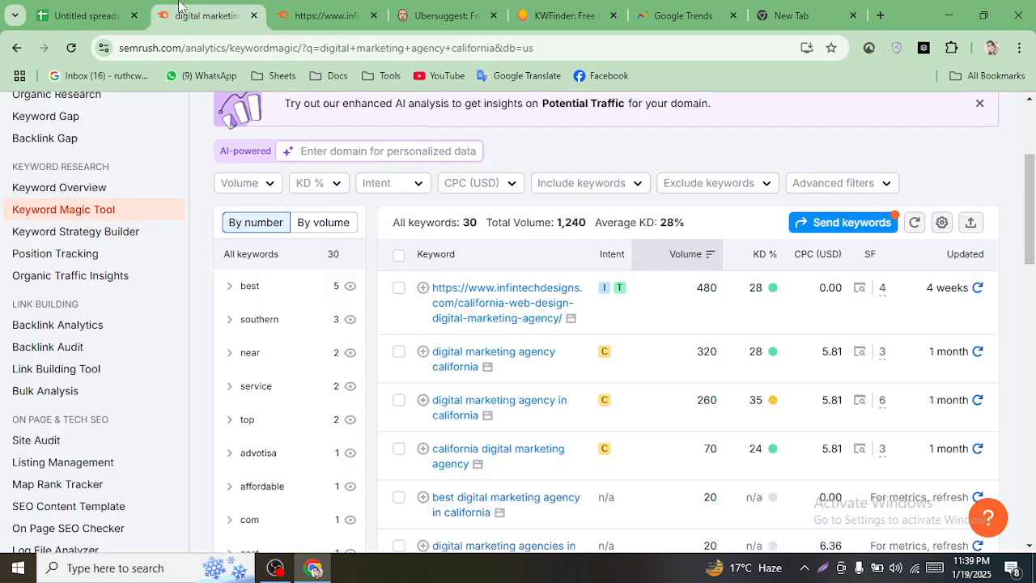
{"action": "scroll", "coordinate": [291, 177], "scroll_direction": "up", "scroll_amount": 3}
{"action": "scroll", "coordinate": [289, 138], "scroll_direction": "down", "scroll_amount": 1}
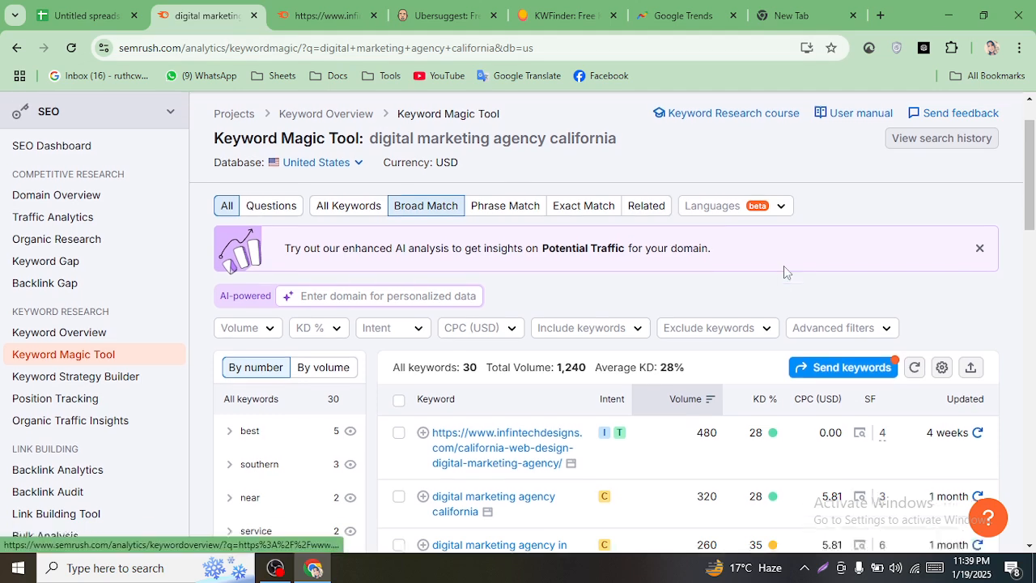
{"action": "scroll", "coordinate": [783, 272], "scroll_direction": "up", "scroll_amount": 1}
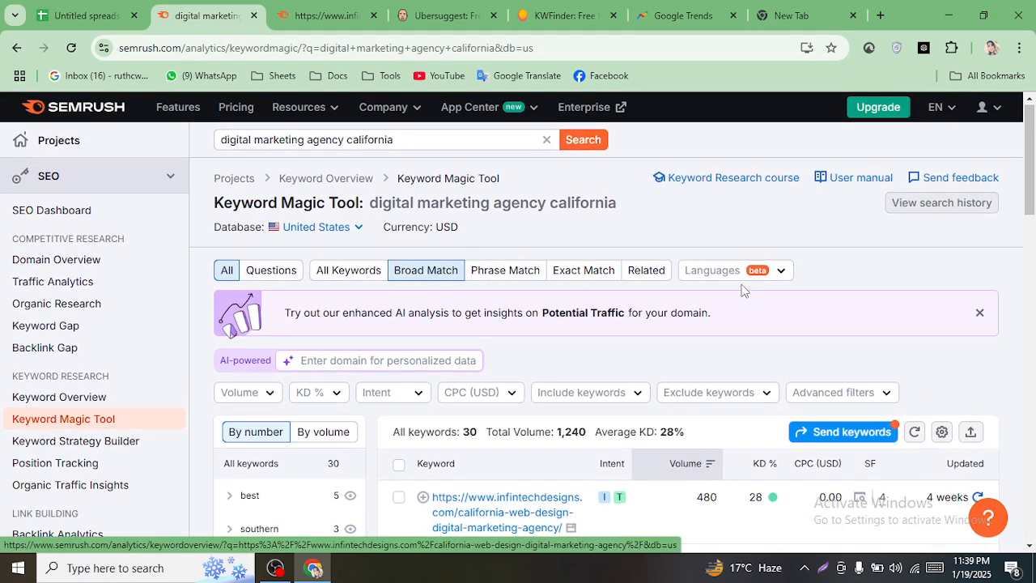
{"action": "left_click", "coordinate": [362, 24]}
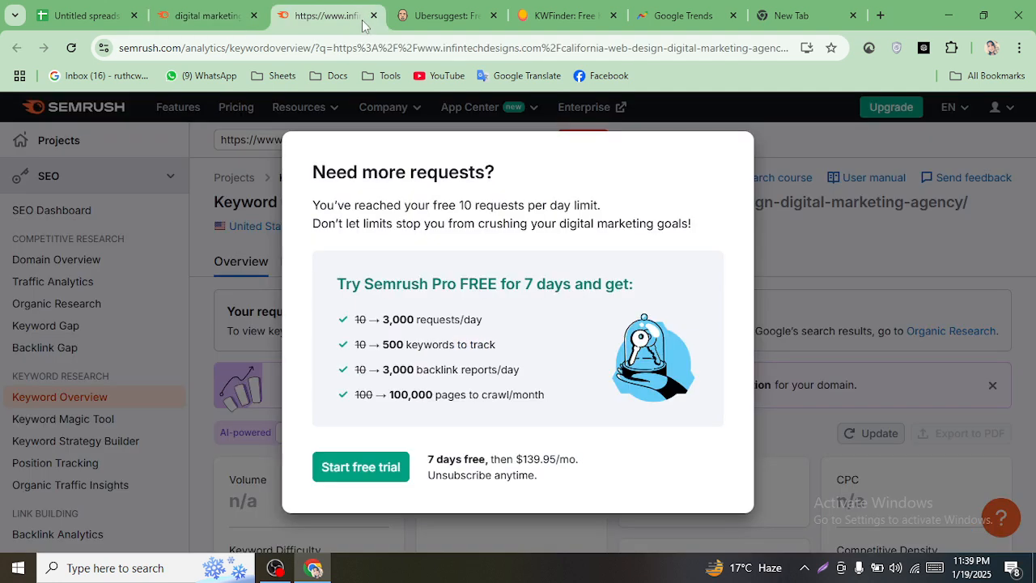
{"action": "left_click", "coordinate": [373, 16]}
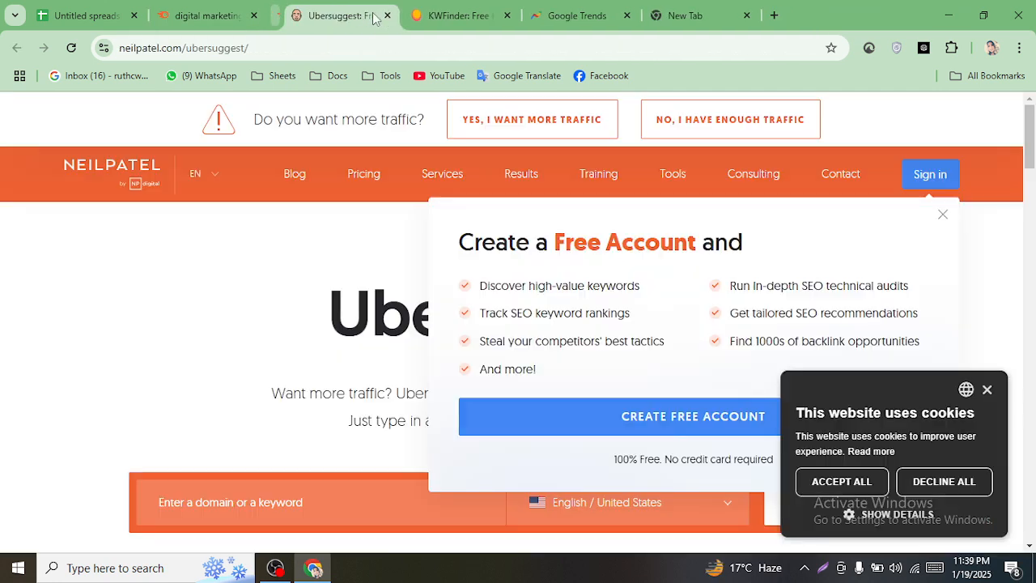
- Close the Semrush keyword results tab and dismiss Ubersuggest's cookie notice
{"action": "left_click", "coordinate": [212, 15]}
{"action": "left_click", "coordinate": [299, 13]}
{"action": "left_click", "coordinate": [243, 16]}
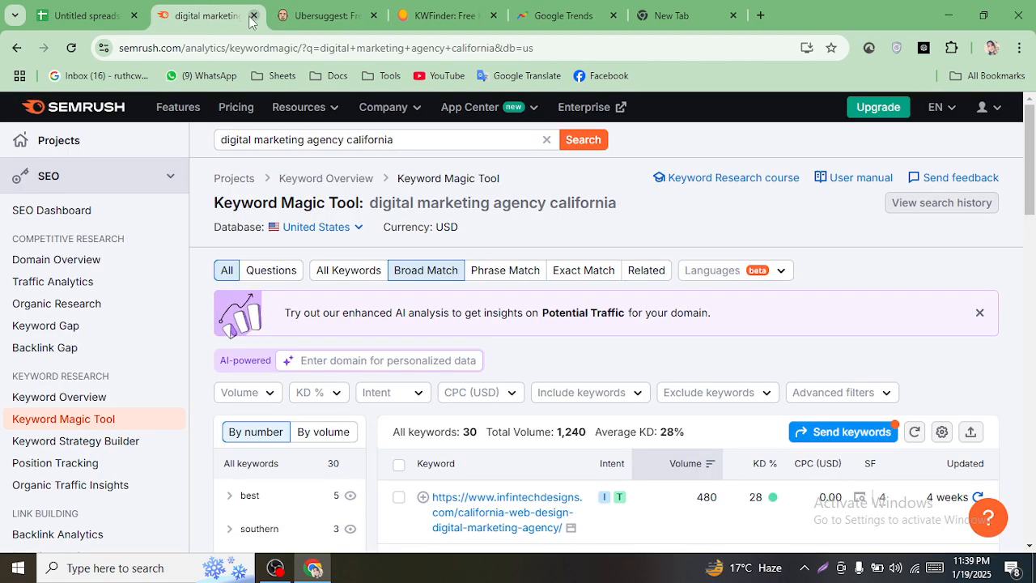
{"action": "left_click", "coordinate": [253, 15]}
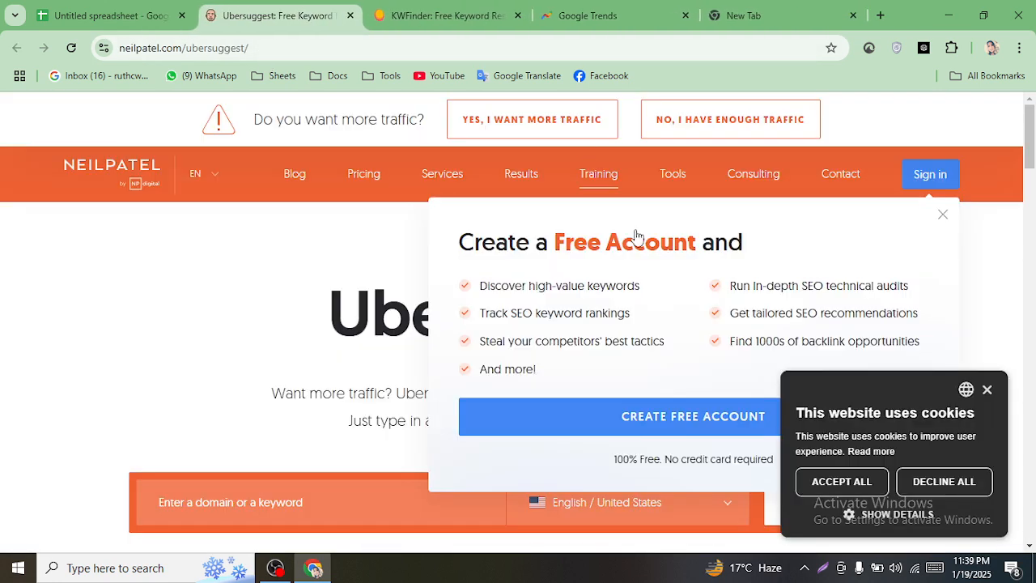
{"action": "left_click", "coordinate": [987, 391]}
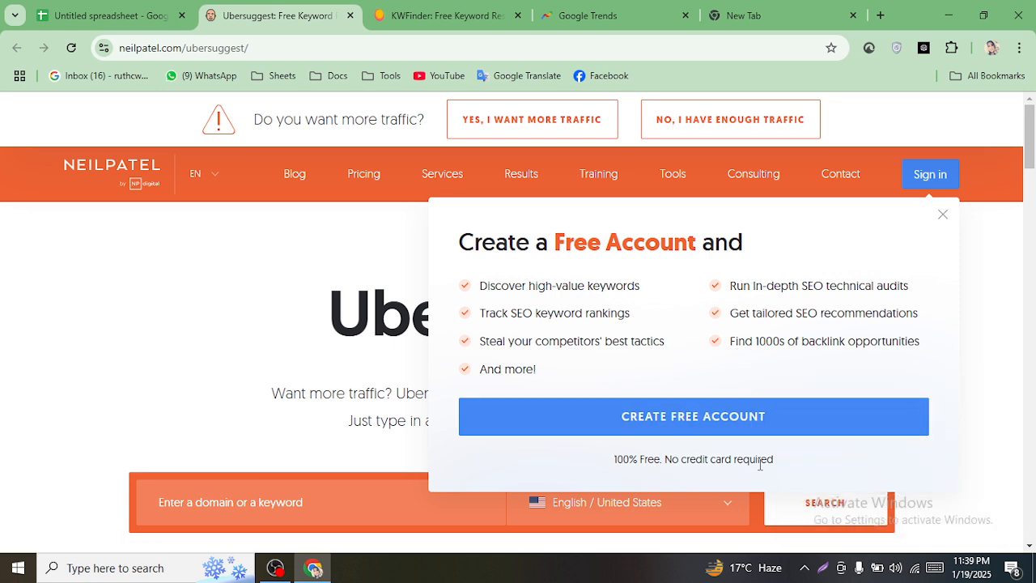
- Start a free Ubersuggest account, continuing with the existing Google account
{"action": "left_click", "coordinate": [623, 418]}
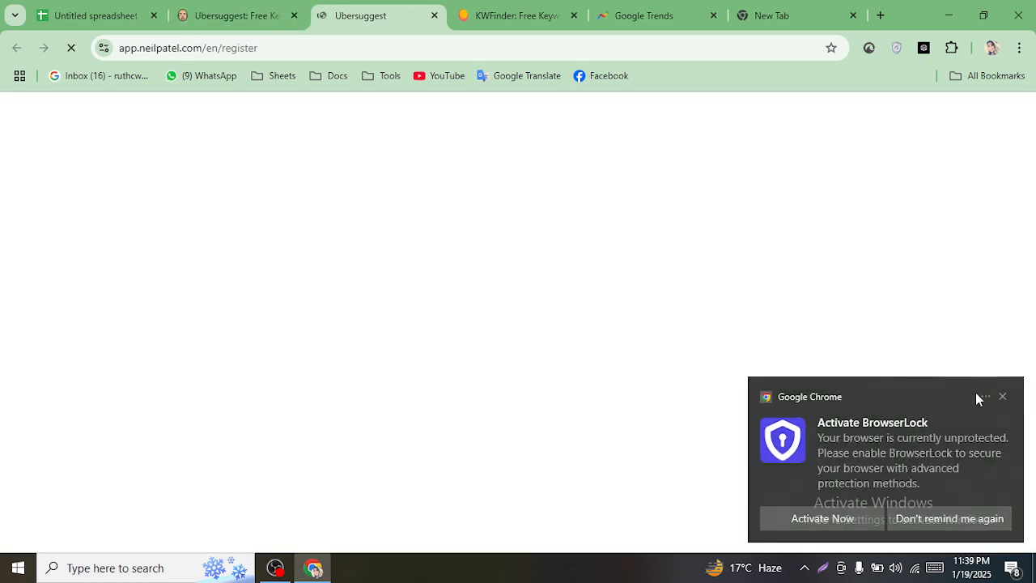
{"action": "left_click", "coordinate": [1001, 396]}
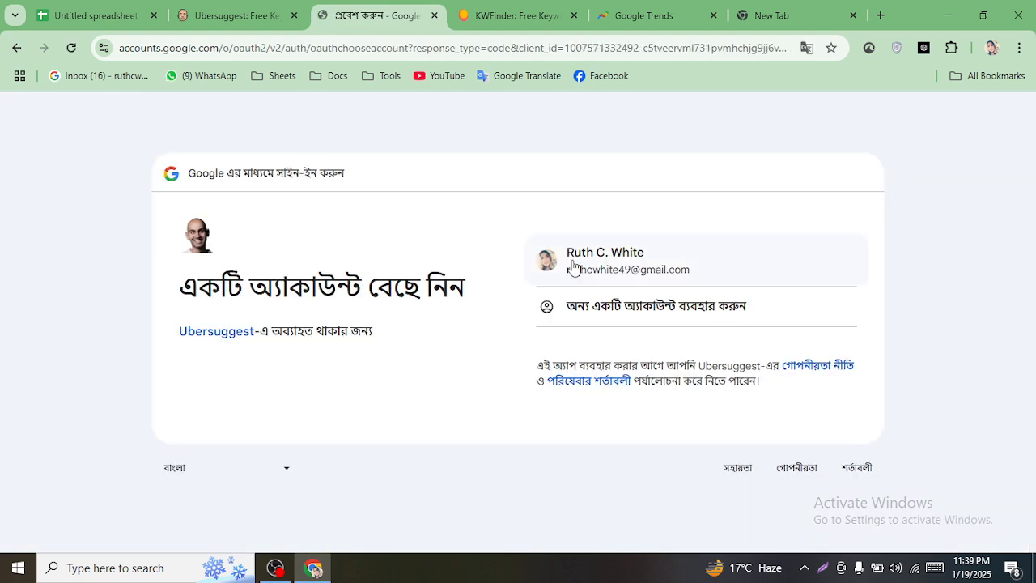
{"action": "left_click", "coordinate": [573, 267]}
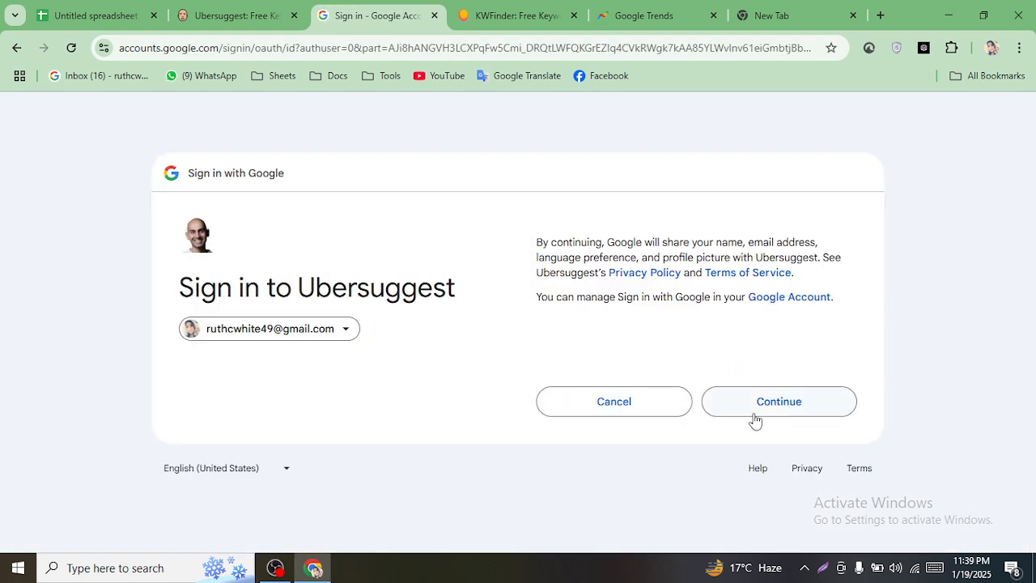
{"action": "left_click", "coordinate": [753, 414]}
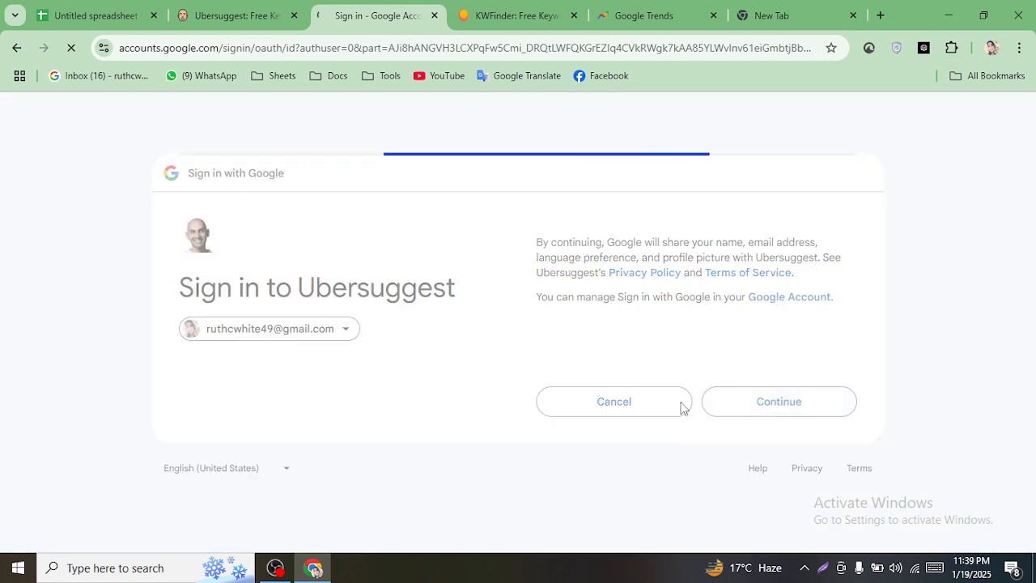
{"action": "left_click", "coordinate": [536, 13]}
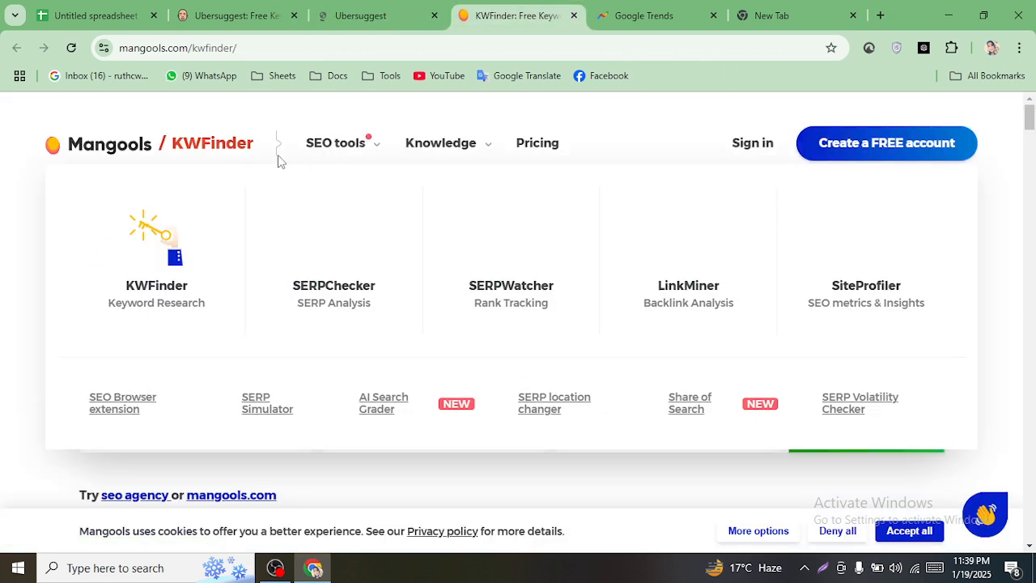
- Fill KWFinder's search box with 'digital marketing agency california' from clipboard history
{"action": "mouse_move", "coordinate": [370, 152]}
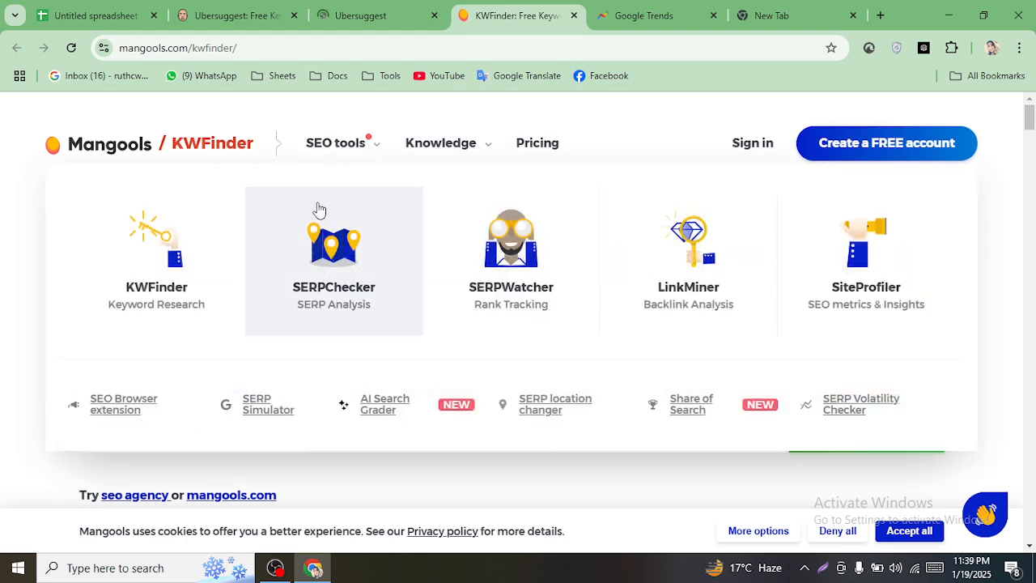
{"action": "left_click", "coordinate": [180, 302]}
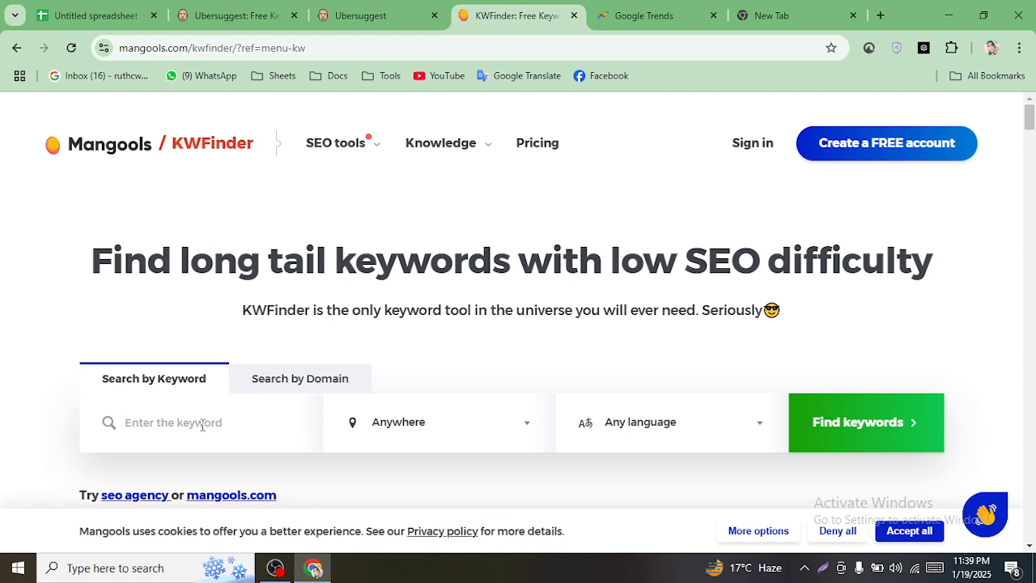
{"action": "key", "text": "super+v"}
{"action": "scroll", "coordinate": [231, 328], "scroll_direction": "down", "scroll_amount": 3}
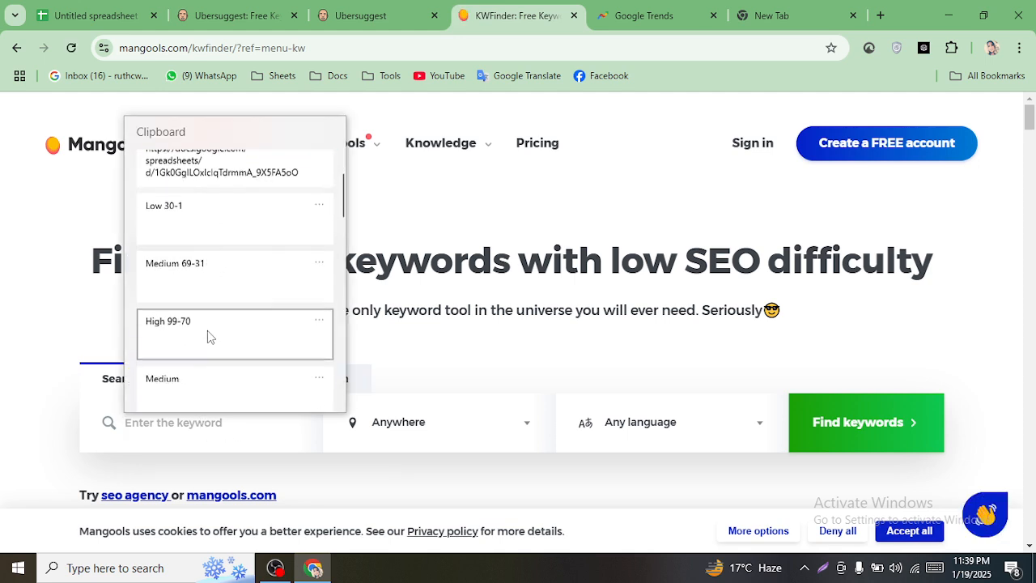
{"action": "scroll", "coordinate": [243, 324], "scroll_direction": "down", "scroll_amount": 3}
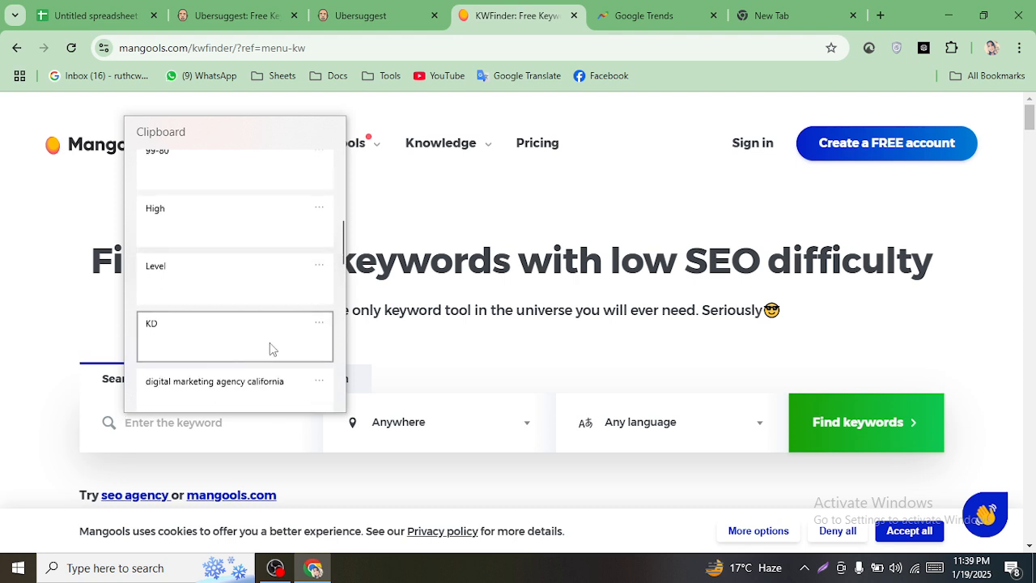
{"action": "scroll", "coordinate": [271, 347], "scroll_direction": "down", "scroll_amount": 1}
{"action": "left_click", "coordinate": [243, 363]}
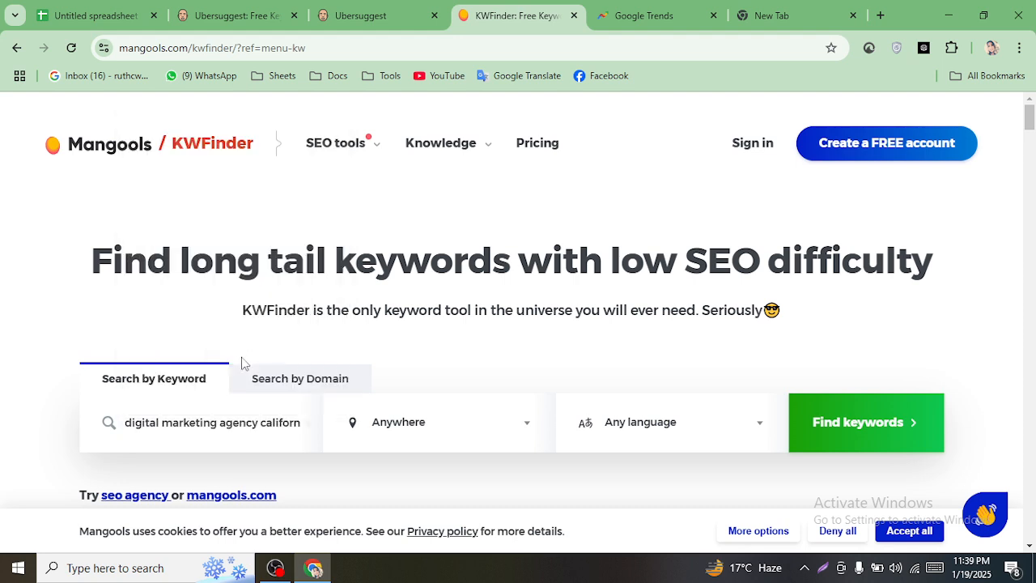
- Set the location to United States and run the keyword search
{"action": "left_click", "coordinate": [424, 435]}
{"action": "left_click", "coordinate": [423, 440]}
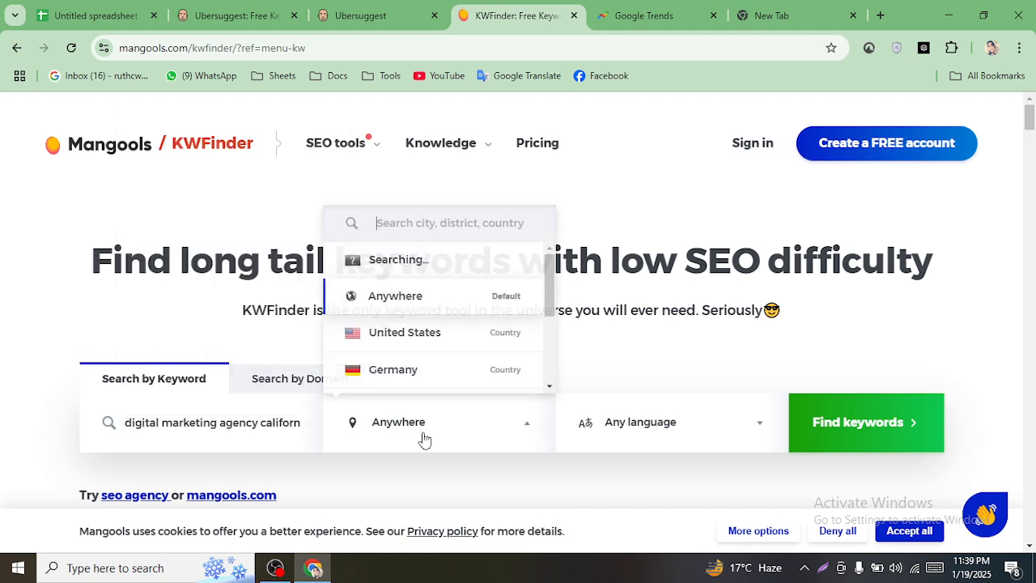
{"action": "left_click", "coordinate": [407, 296]}
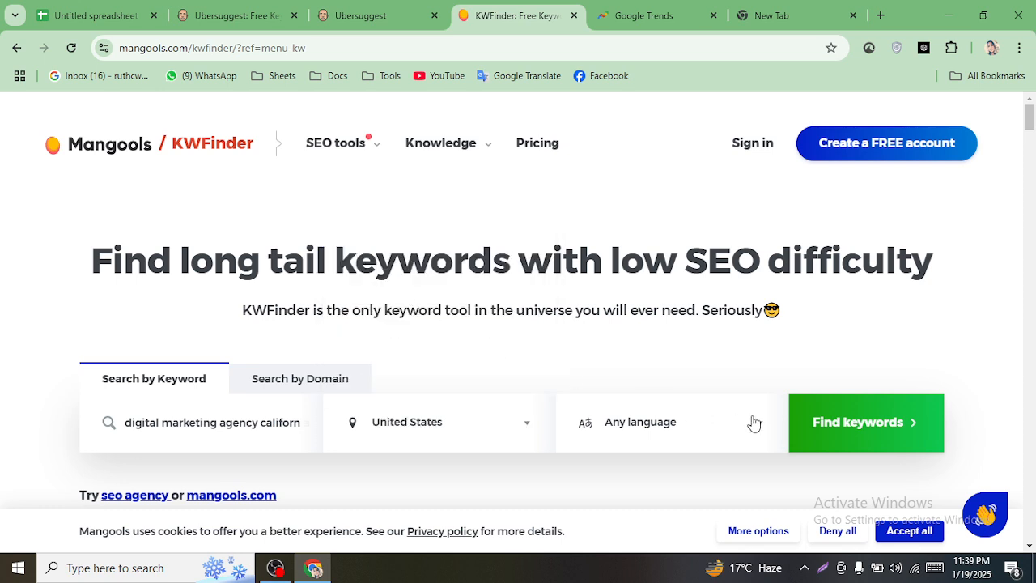
{"action": "left_click", "coordinate": [731, 429]}
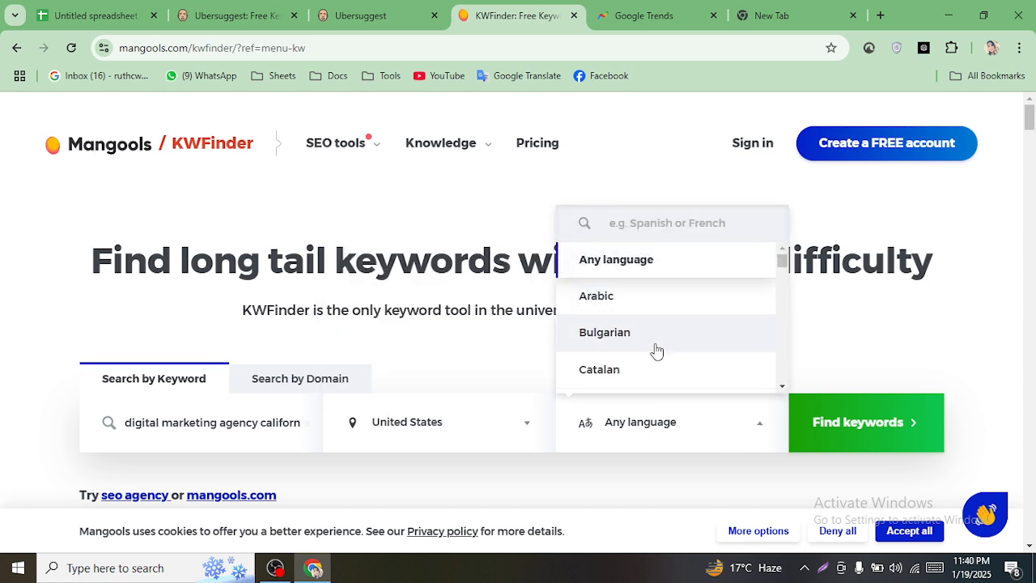
{"action": "left_click", "coordinate": [869, 442]}
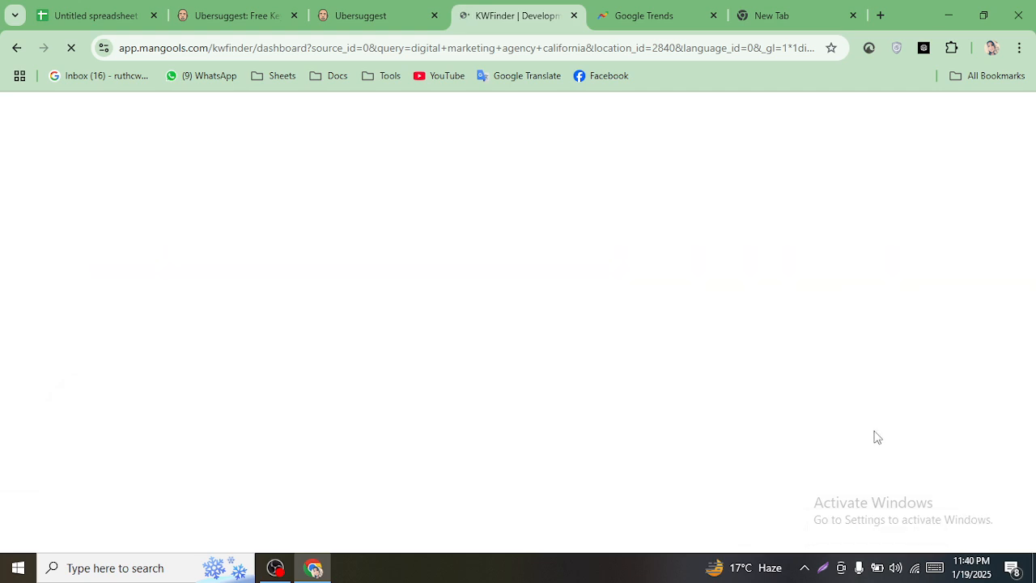
- Close Ubersuggest's project creation page and the duplicate Ubersuggest tab
{"action": "left_click", "coordinate": [366, 15]}
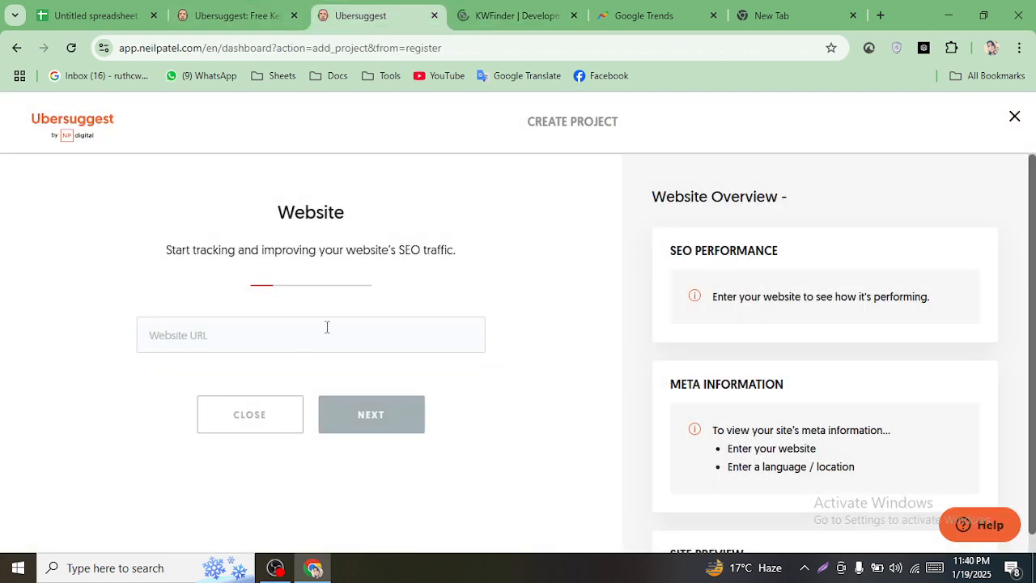
{"action": "left_click", "coordinate": [269, 419]}
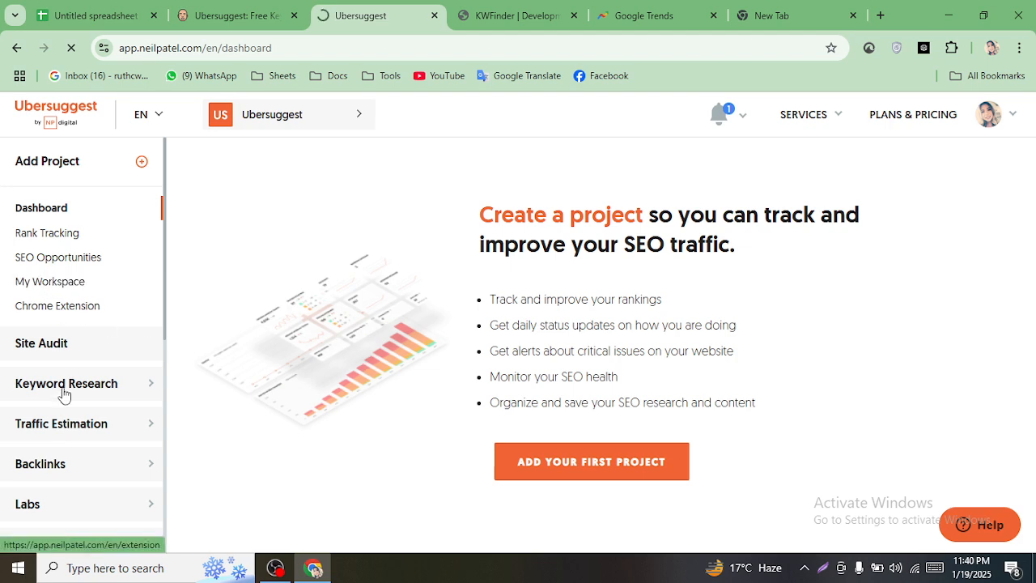
{"action": "left_click", "coordinate": [277, 6]}
{"action": "left_click", "coordinate": [370, 8]}
{"action": "left_click", "coordinate": [276, 14]}
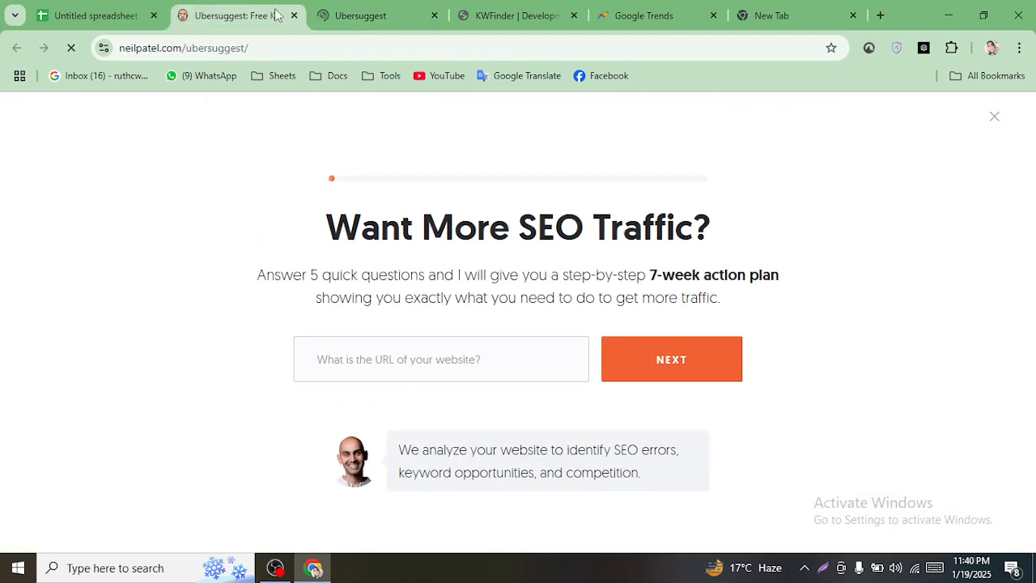
{"action": "left_click", "coordinate": [294, 15]}
{"action": "left_click", "coordinate": [445, 15]}
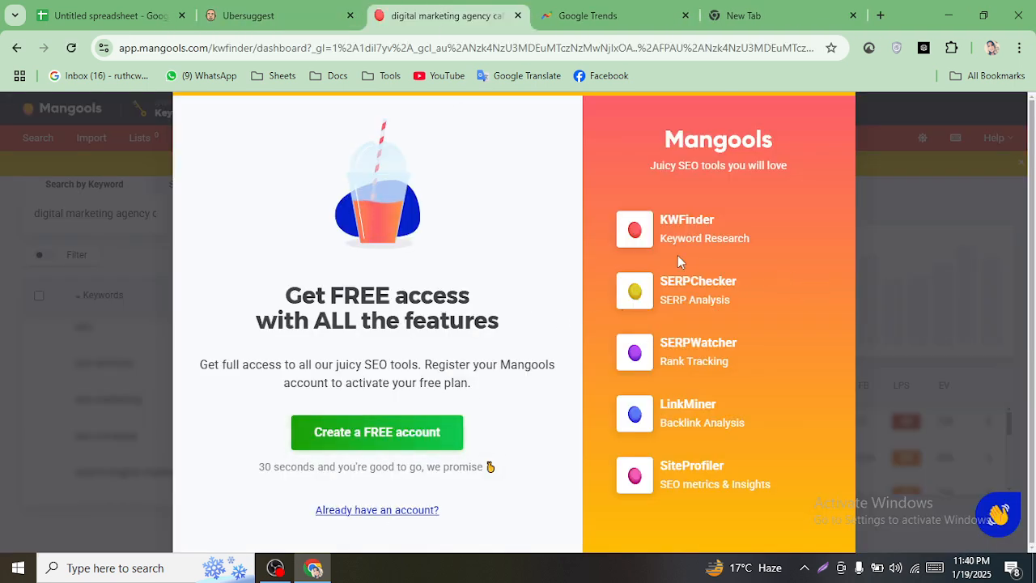
- Open Mangools' free account sign-up, try the existing-account sign-in, then return to sign-up
{"action": "left_click", "coordinate": [381, 443]}
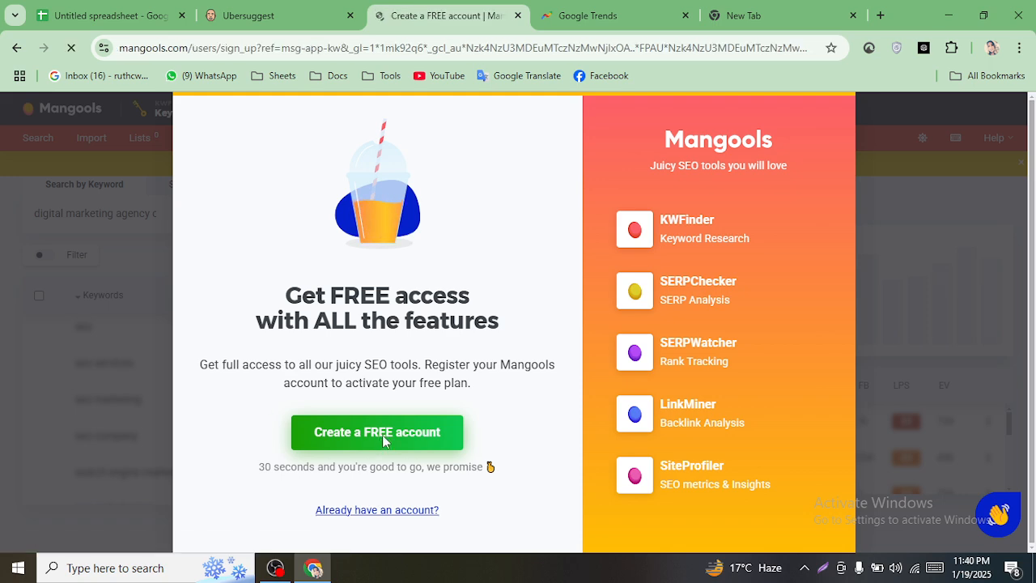
{"action": "scroll", "coordinate": [435, 296], "scroll_direction": "down", "scroll_amount": 2}
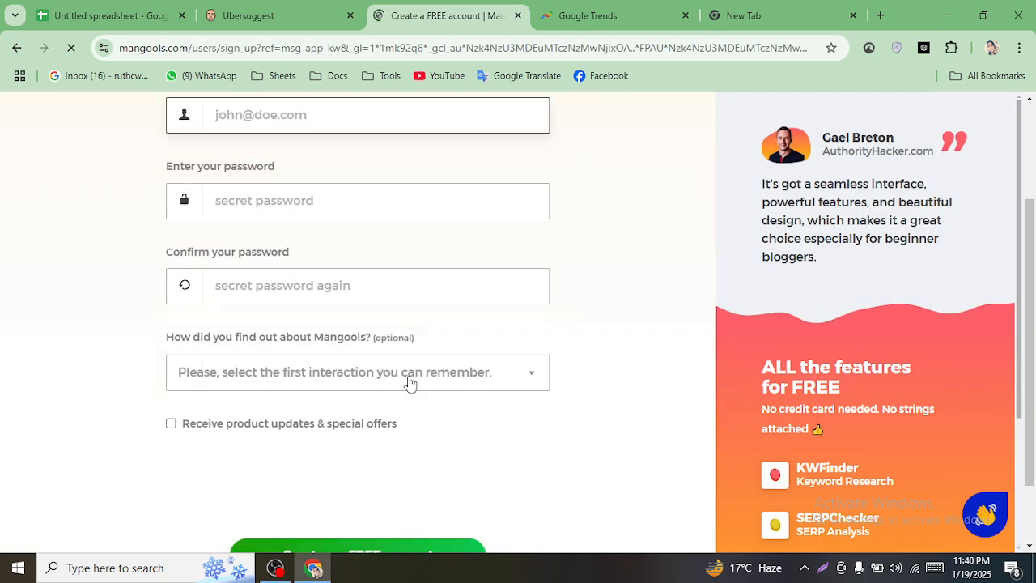
{"action": "scroll", "coordinate": [386, 464], "scroll_direction": "up", "scroll_amount": 2}
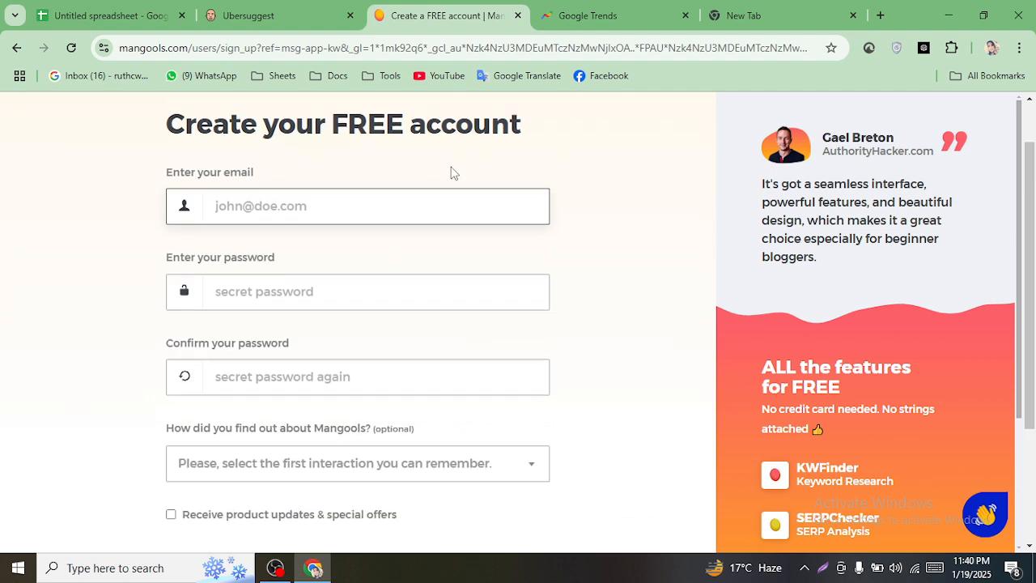
{"action": "scroll", "coordinate": [544, 256], "scroll_direction": "down", "scroll_amount": 2}
{"action": "scroll", "coordinate": [544, 256], "scroll_direction": "up", "scroll_amount": 2}
{"action": "left_click", "coordinate": [480, 138]}
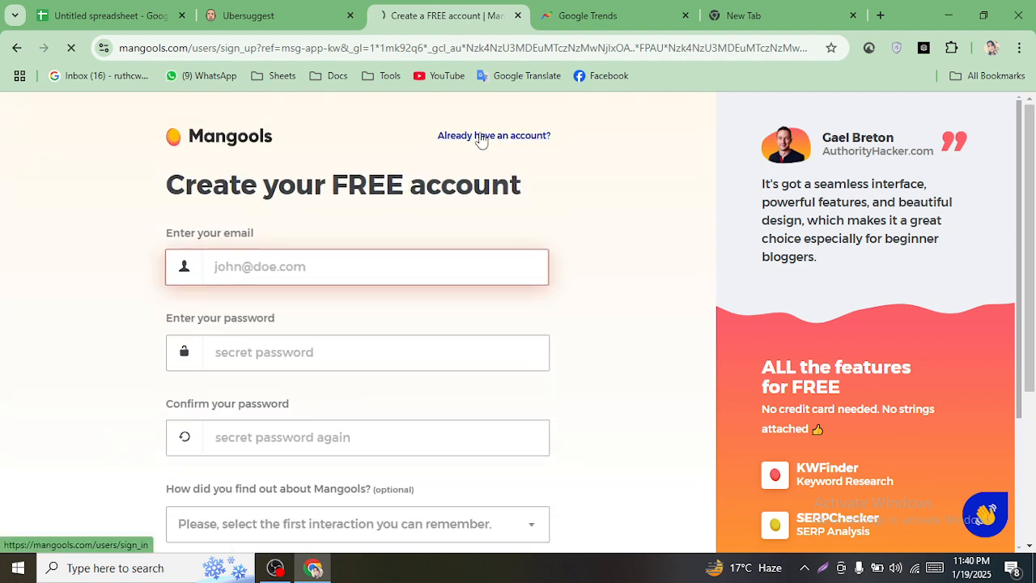
{"action": "scroll", "coordinate": [526, 360], "scroll_direction": "down", "scroll_amount": 2}
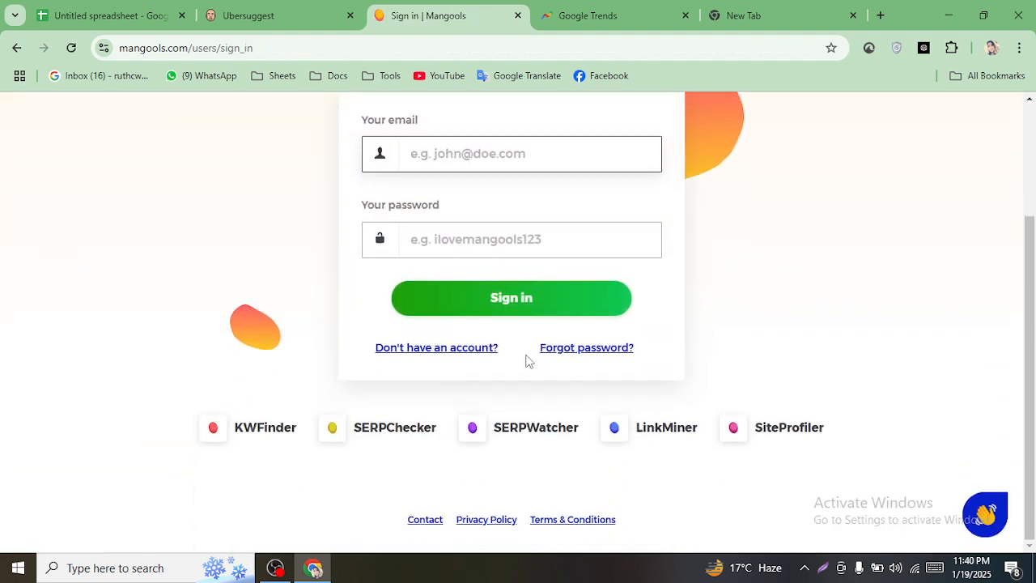
{"action": "left_click", "coordinate": [11, 51]}
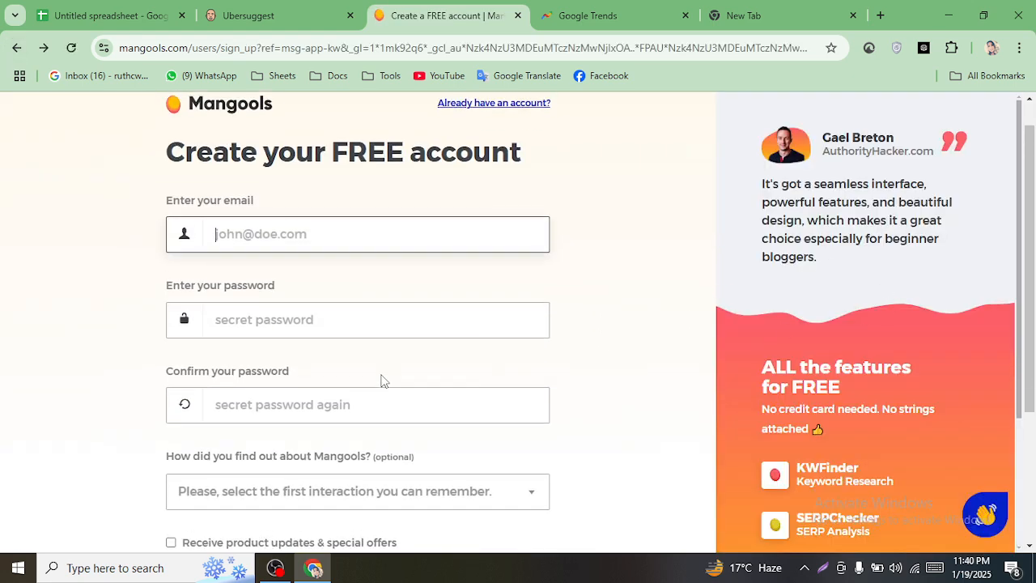
- Close the Mangools and Google Trends tabs, open Ubersuggest's Create Project form, then return to the sheet
{"action": "left_click", "coordinate": [518, 16]}
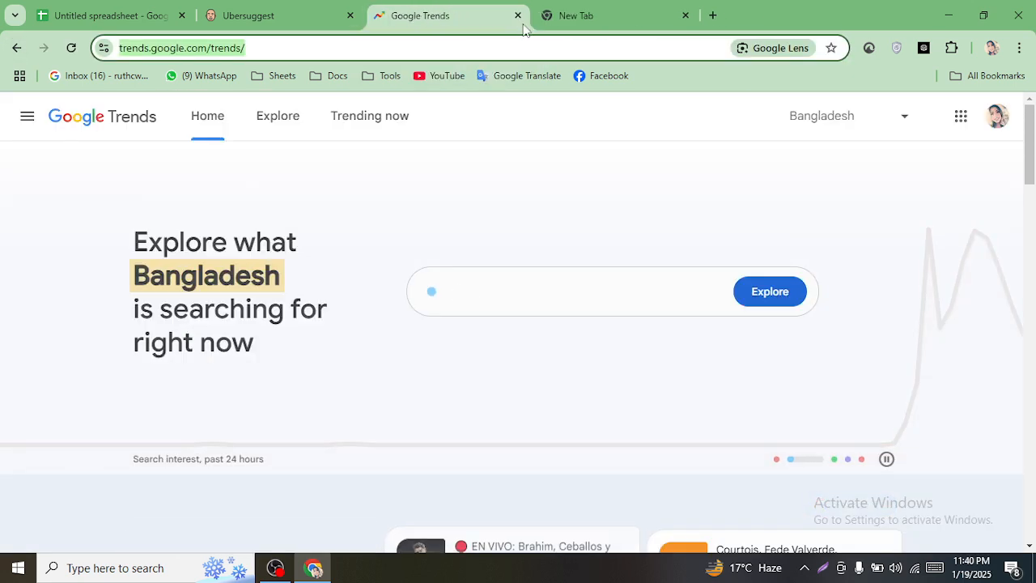
{"action": "left_click", "coordinate": [515, 16]}
{"action": "left_click", "coordinate": [301, 12]}
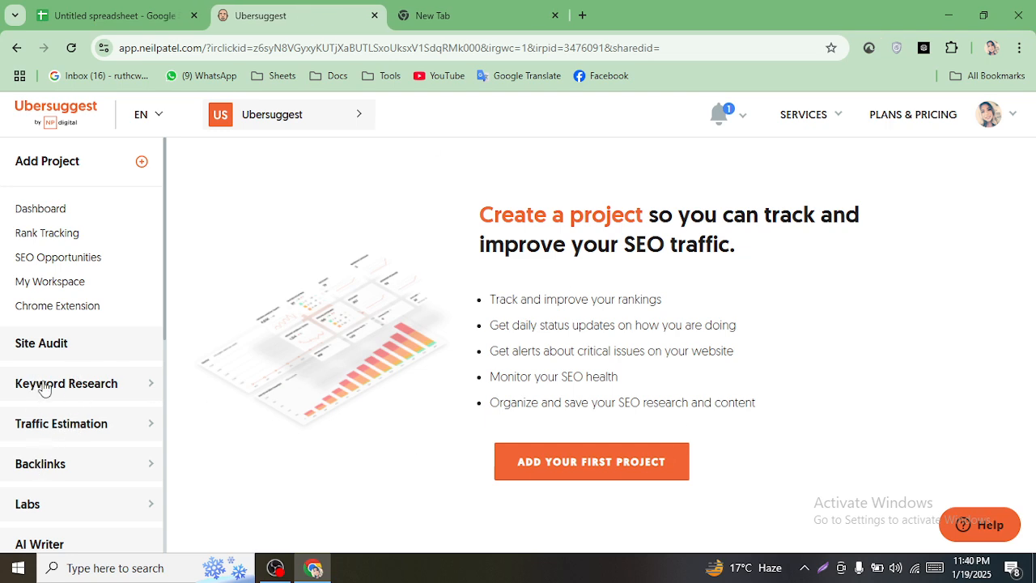
{"action": "left_click", "coordinate": [90, 392]}
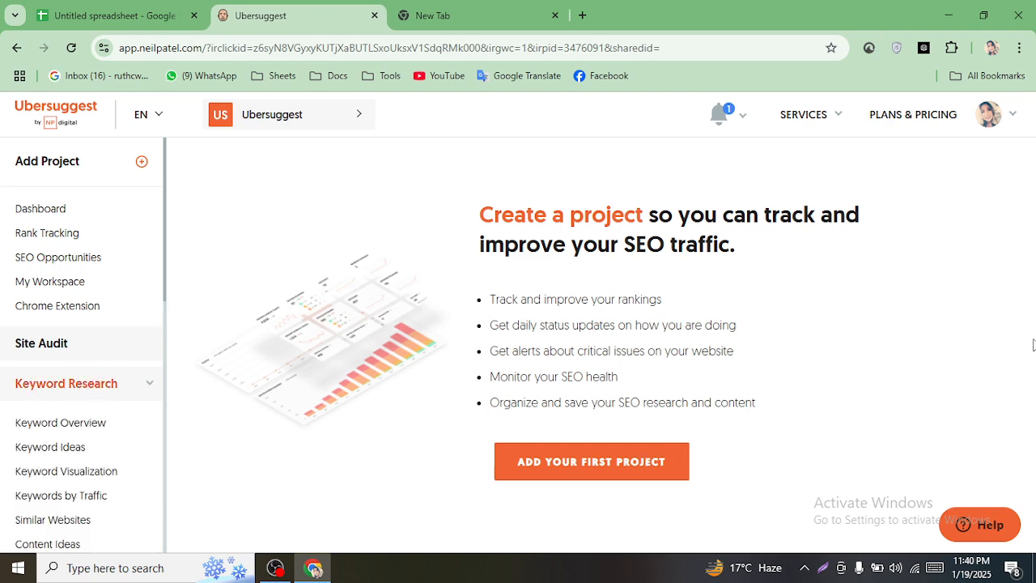
{"action": "left_click", "coordinate": [572, 464]}
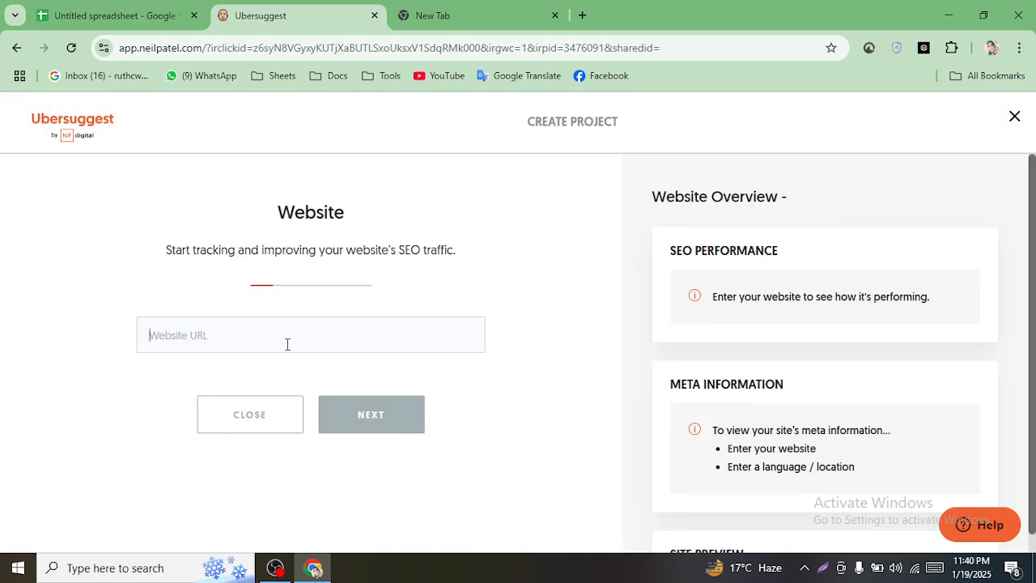
{"action": "left_click", "coordinate": [112, 10]}
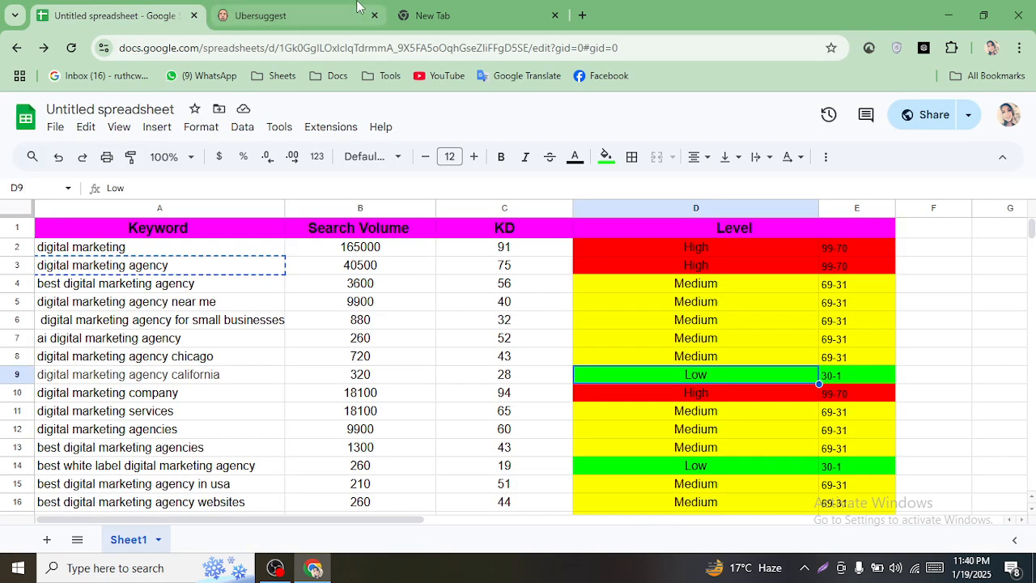
- Search Google for 'zillion ten' in a new tab and find the Tracxn result
{"action": "left_click", "coordinate": [485, 10]}
{"action": "type", "text": "z"}
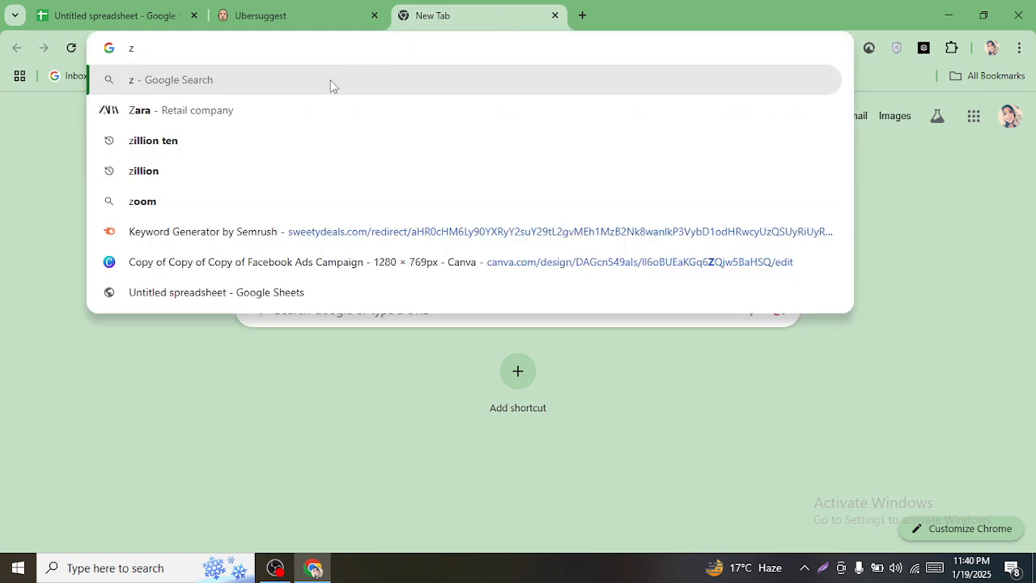
{"action": "left_click", "coordinate": [197, 139]}
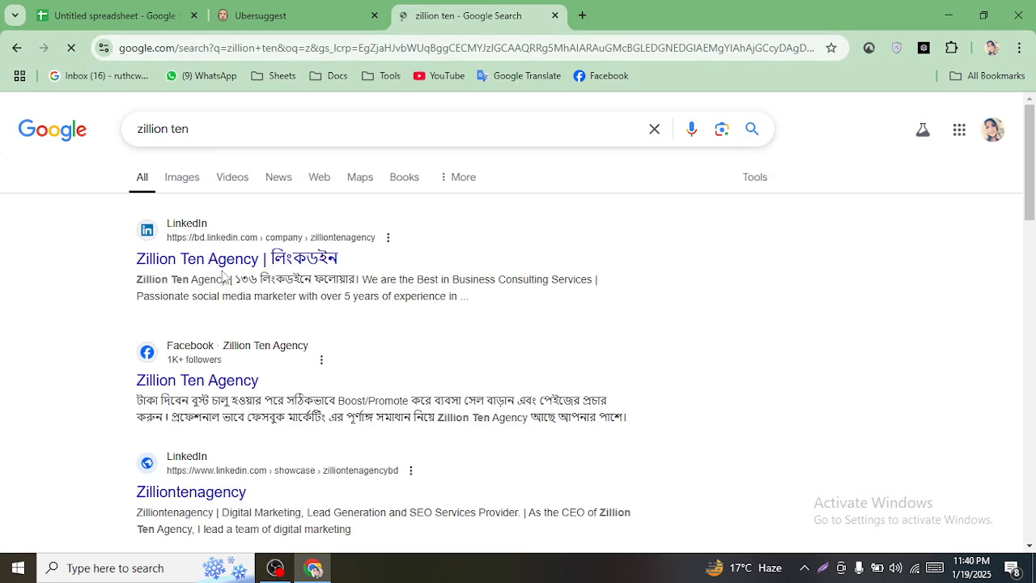
{"action": "scroll", "coordinate": [225, 437], "scroll_direction": "down", "scroll_amount": 4}
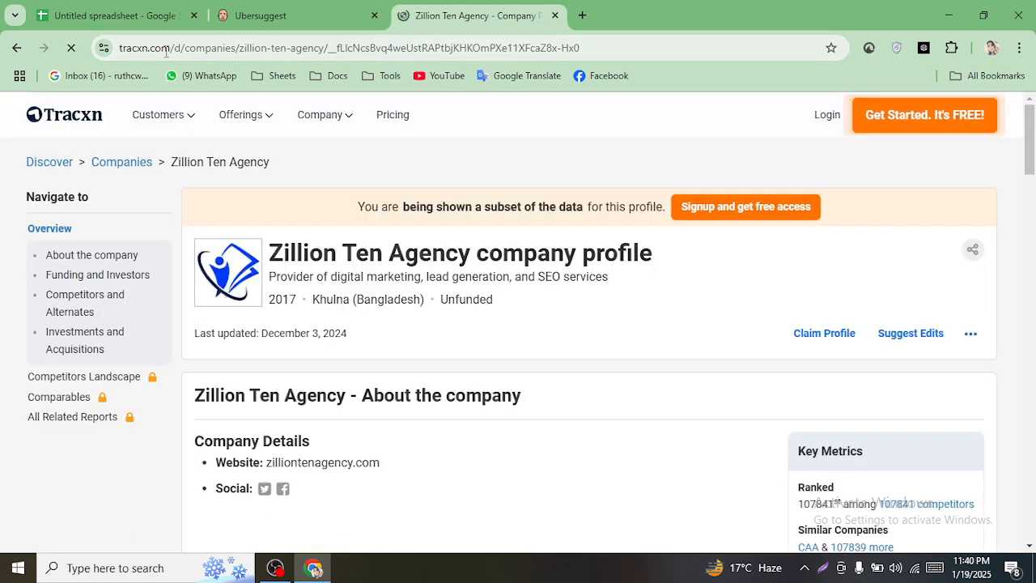
{"action": "left_click", "coordinate": [174, 51]}
{"action": "left_click_drag", "start_coordinate": [172, 50], "coordinate": [167, 60]}
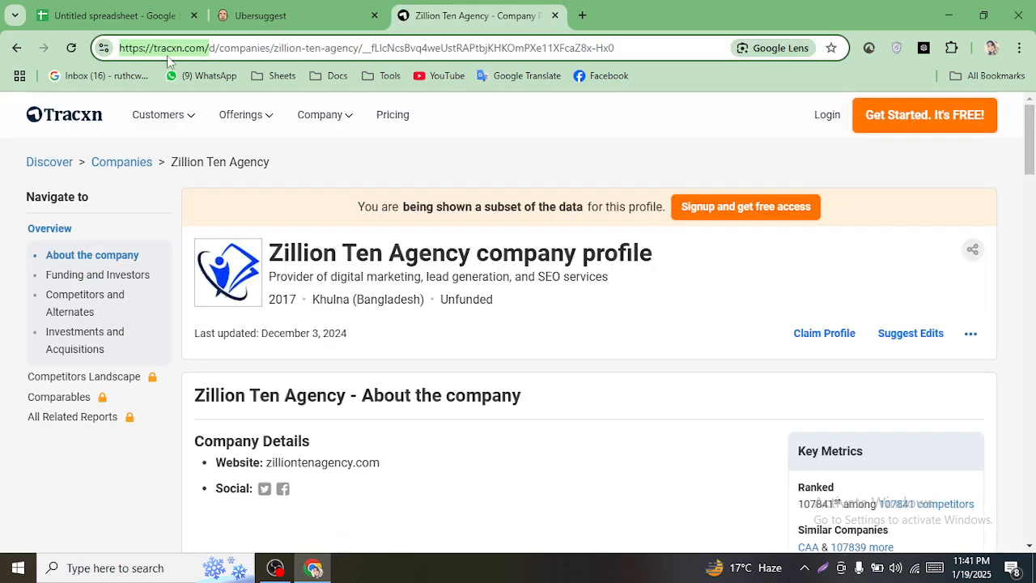
{"action": "right_click", "coordinate": [196, 63]}
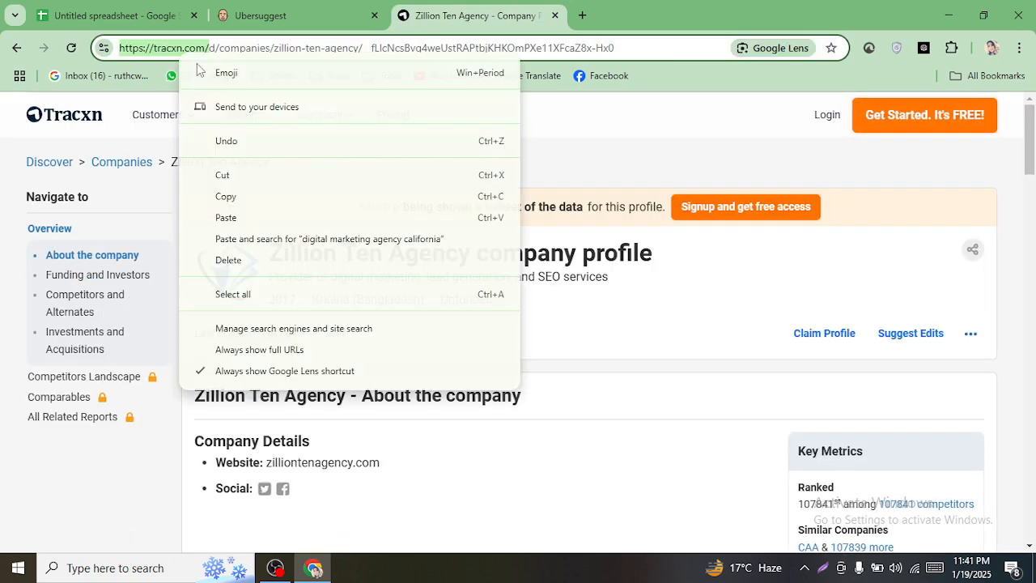
{"action": "left_click", "coordinate": [246, 198]}
{"action": "scroll", "coordinate": [518, 384], "scroll_direction": "down", "scroll_amount": 1}
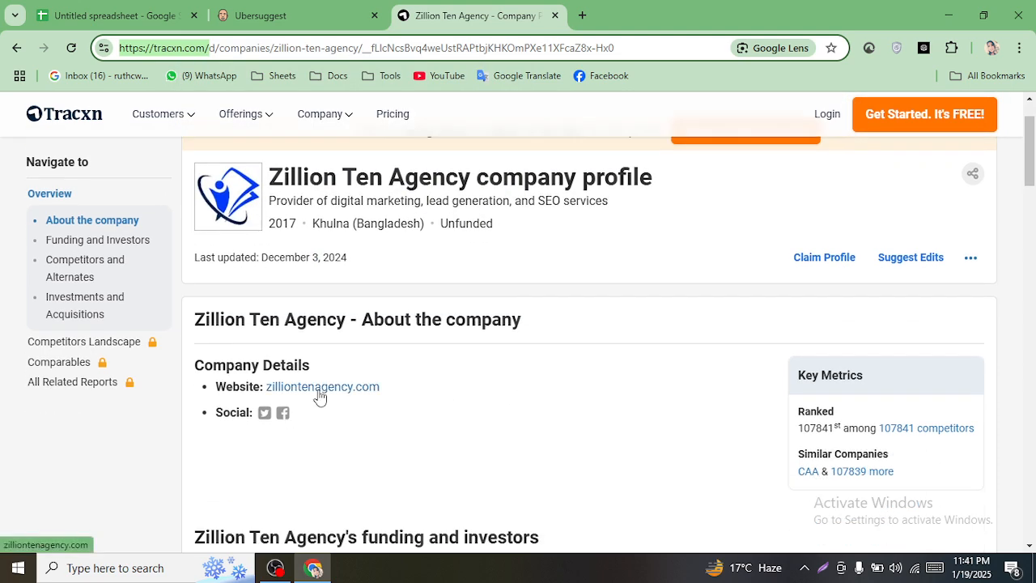
{"action": "left_click", "coordinate": [186, 14]}
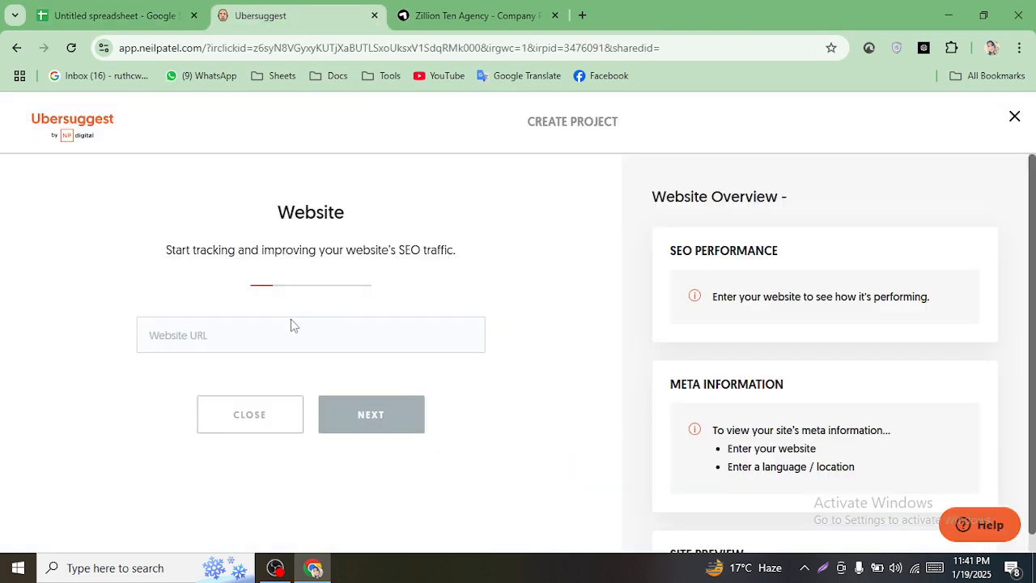
- Paste the tracxn.com address as the project's website URL and continue
{"action": "left_click", "coordinate": [285, 325]}
{"action": "key", "text": "ctrl+v"}
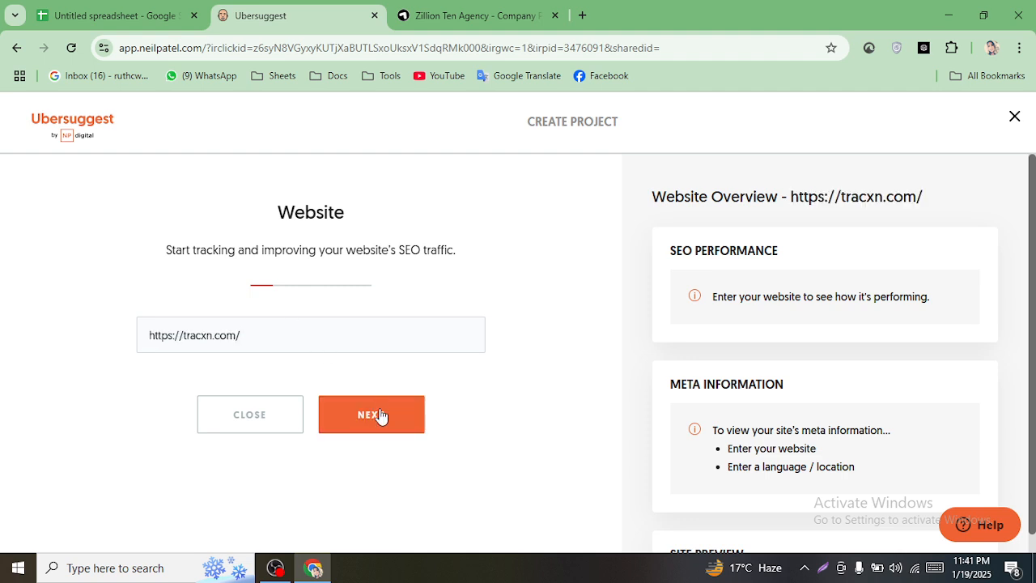
{"action": "left_click", "coordinate": [380, 416]}
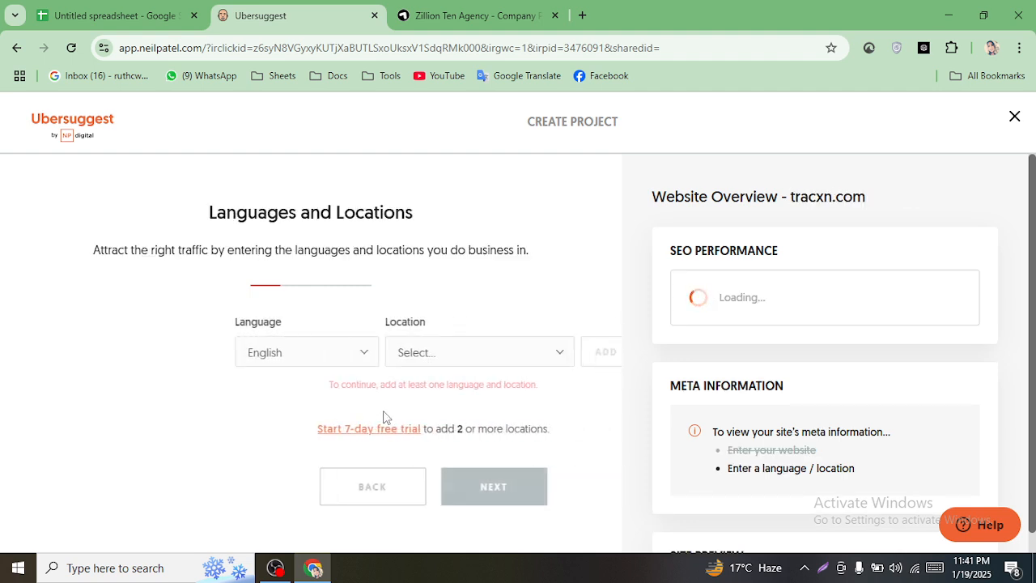
- Add the English / United States language and location pairing and proceed to rank tracking
{"action": "left_click", "coordinate": [182, 354]}
{"action": "left_click", "coordinate": [581, 427]}
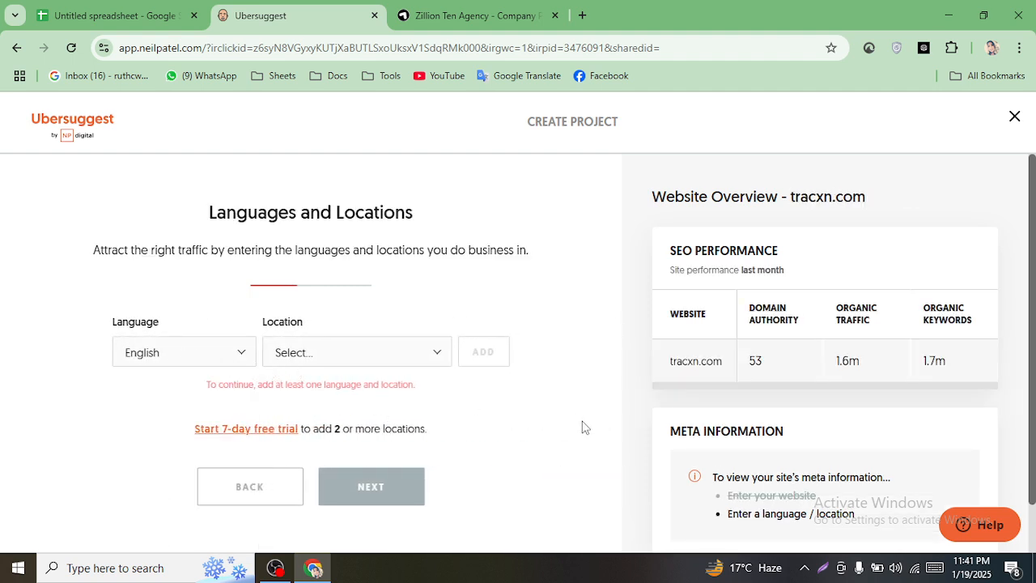
{"action": "left_click", "coordinate": [324, 351]}
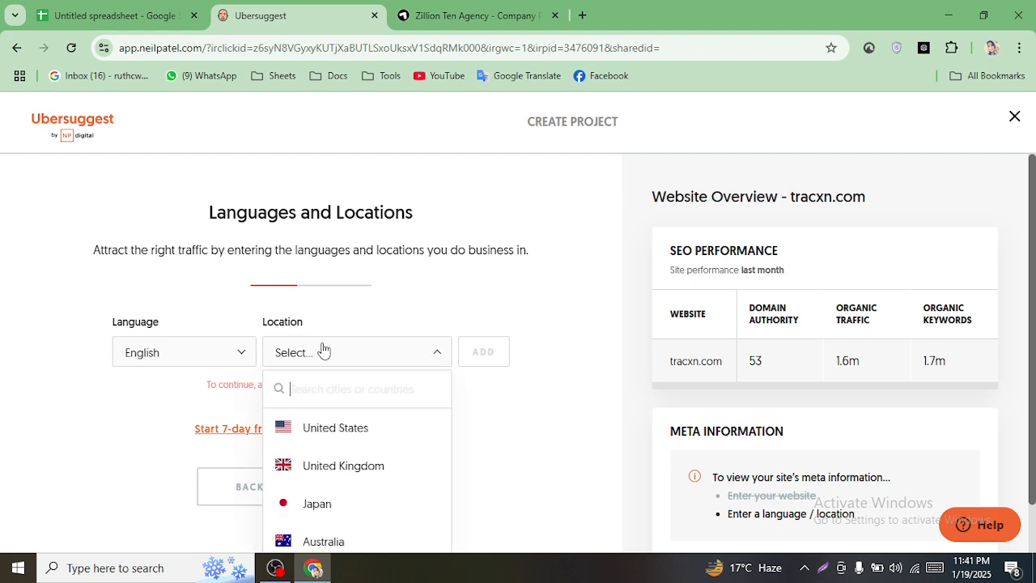
{"action": "left_click", "coordinate": [335, 434]}
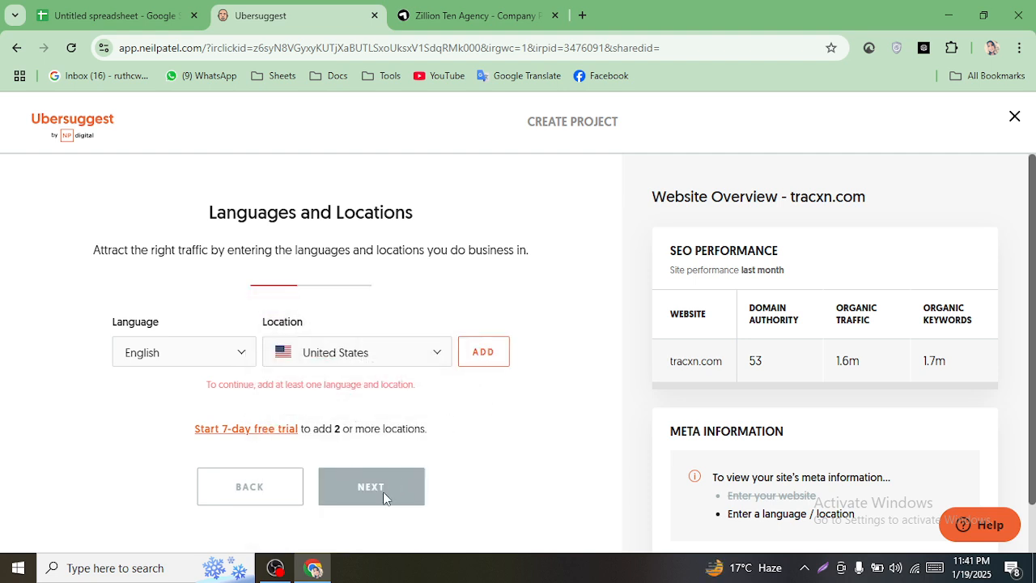
{"action": "left_click", "coordinate": [486, 353]}
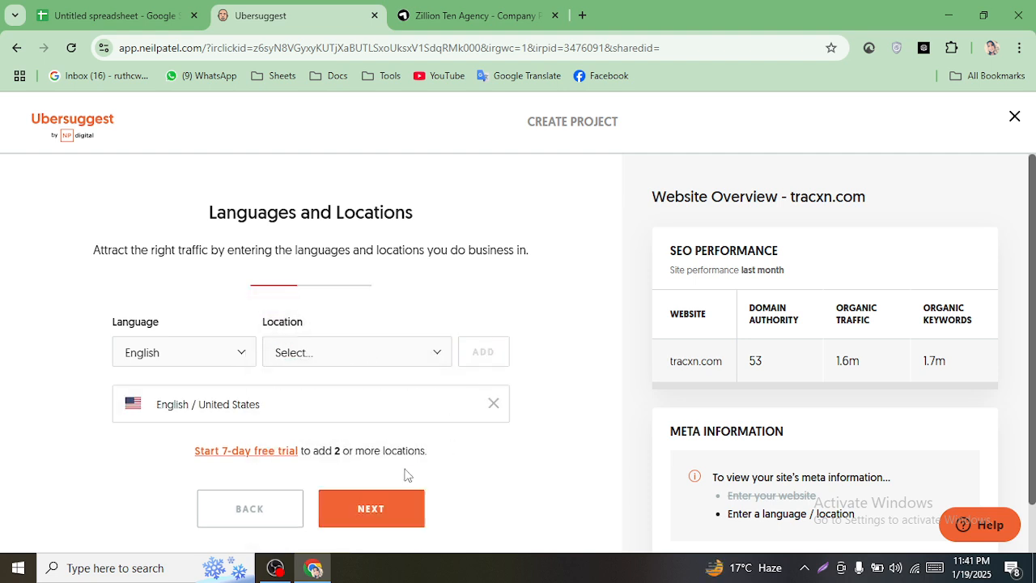
{"action": "left_click", "coordinate": [379, 520]}
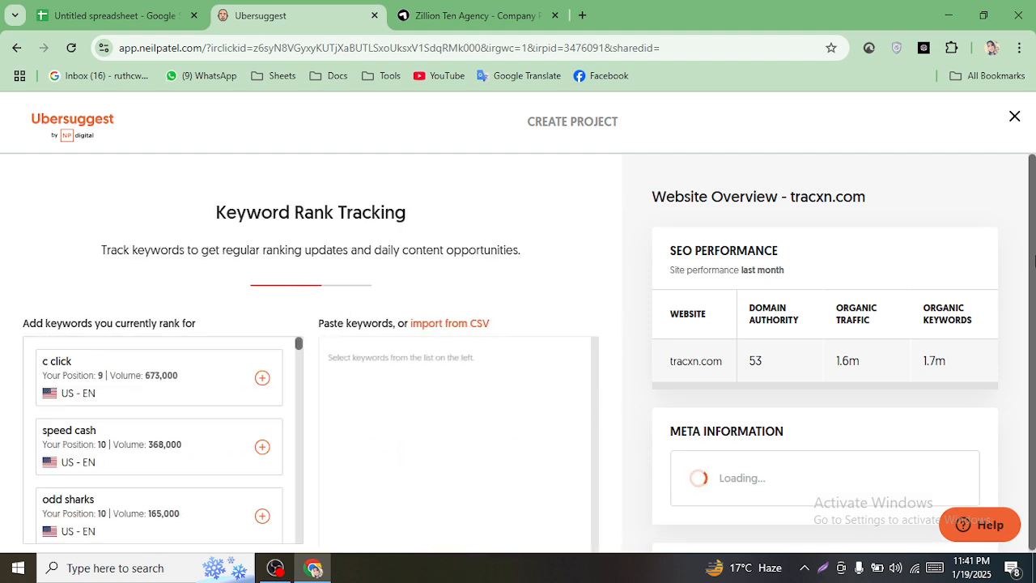
- Scroll through Ubersuggest's suggested keywords to review them
{"action": "scroll", "coordinate": [1032, 231], "scroll_direction": "down", "scroll_amount": 1}
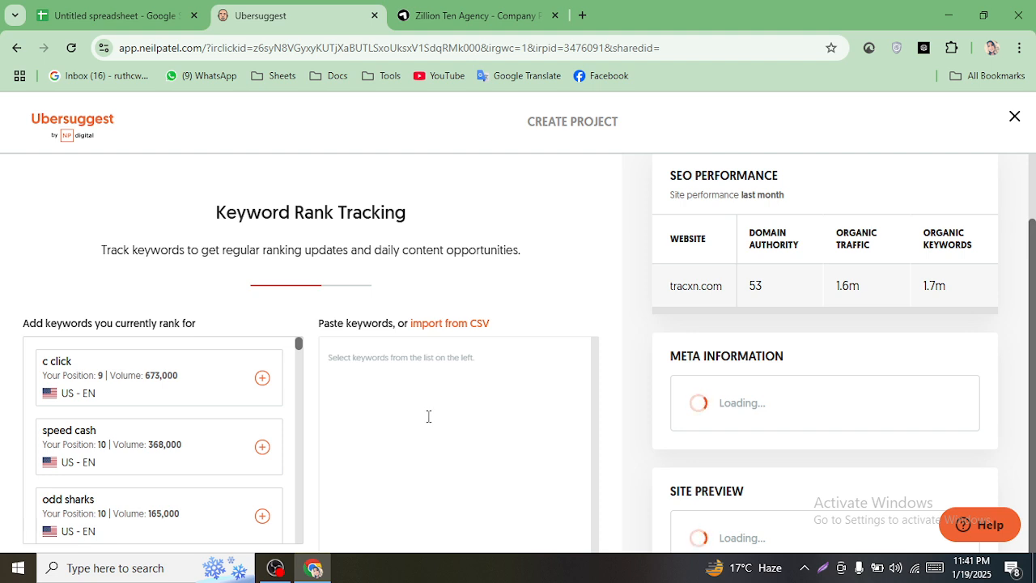
{"action": "scroll", "coordinate": [194, 386], "scroll_direction": "down", "scroll_amount": 1}
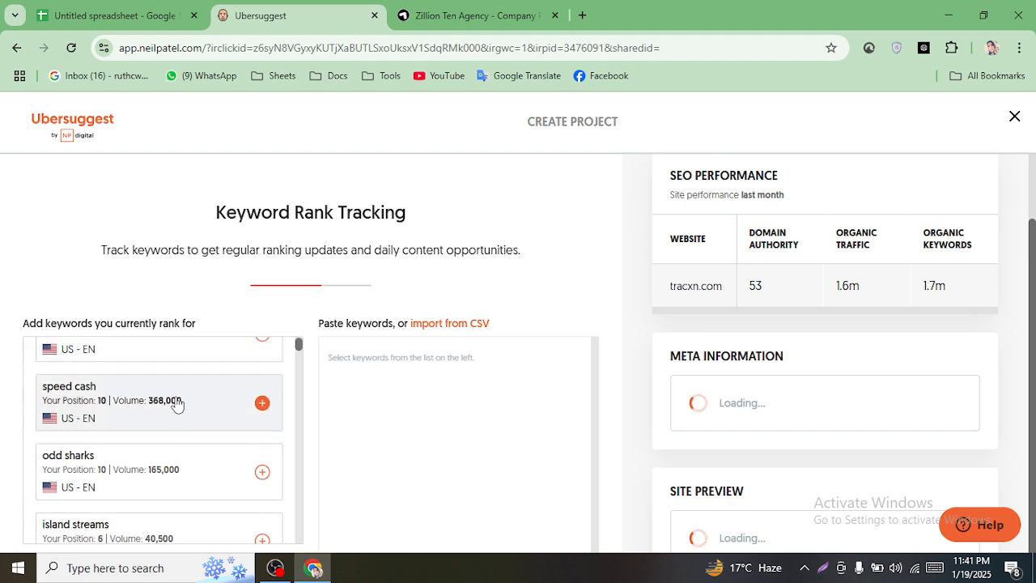
{"action": "scroll", "coordinate": [170, 410], "scroll_direction": "up", "scroll_amount": 1}
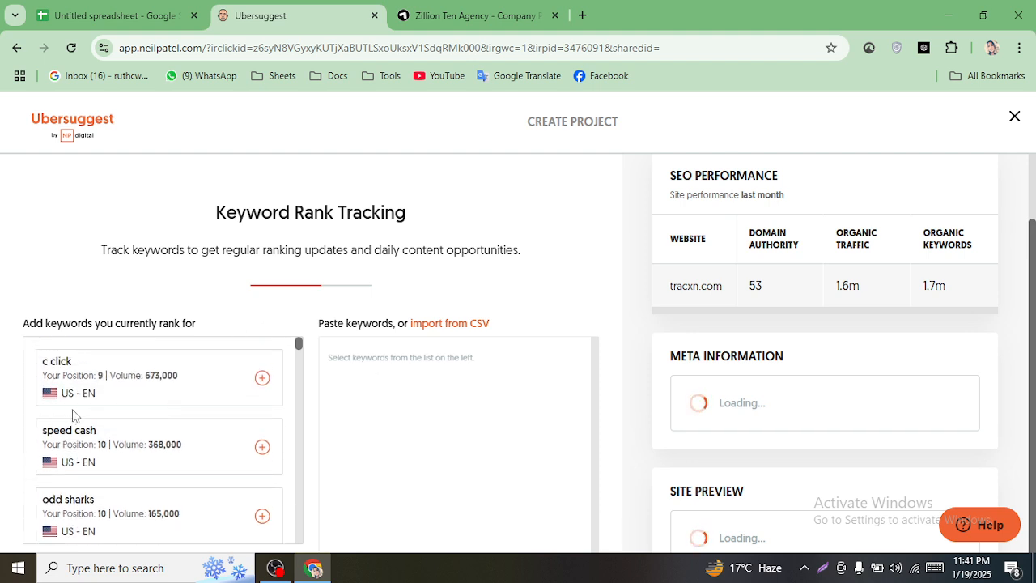
{"action": "scroll", "coordinate": [108, 394], "scroll_direction": "down", "scroll_amount": 3}
{"action": "scroll", "coordinate": [108, 394], "scroll_direction": "down", "scroll_amount": 4}
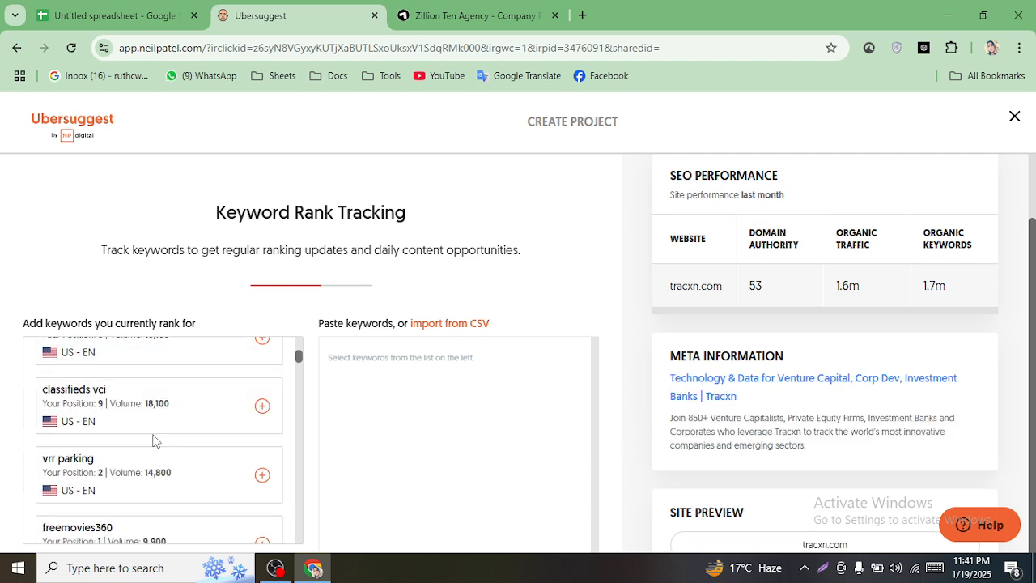
{"action": "scroll", "coordinate": [129, 429], "scroll_direction": "down", "scroll_amount": 2}
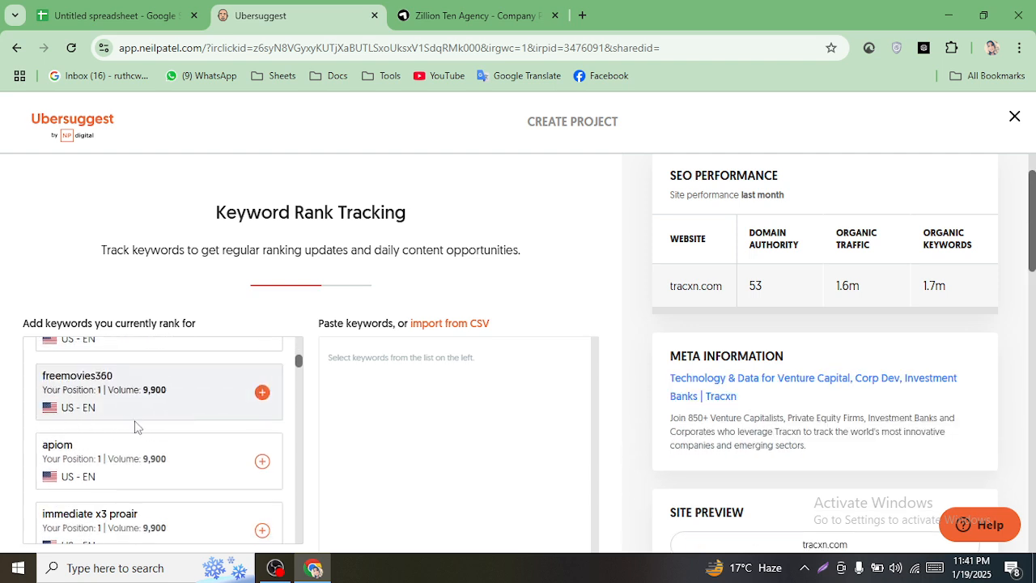
{"action": "scroll", "coordinate": [162, 433], "scroll_direction": "down", "scroll_amount": 3}
{"action": "scroll", "coordinate": [154, 412], "scroll_direction": "down", "scroll_amount": 1}
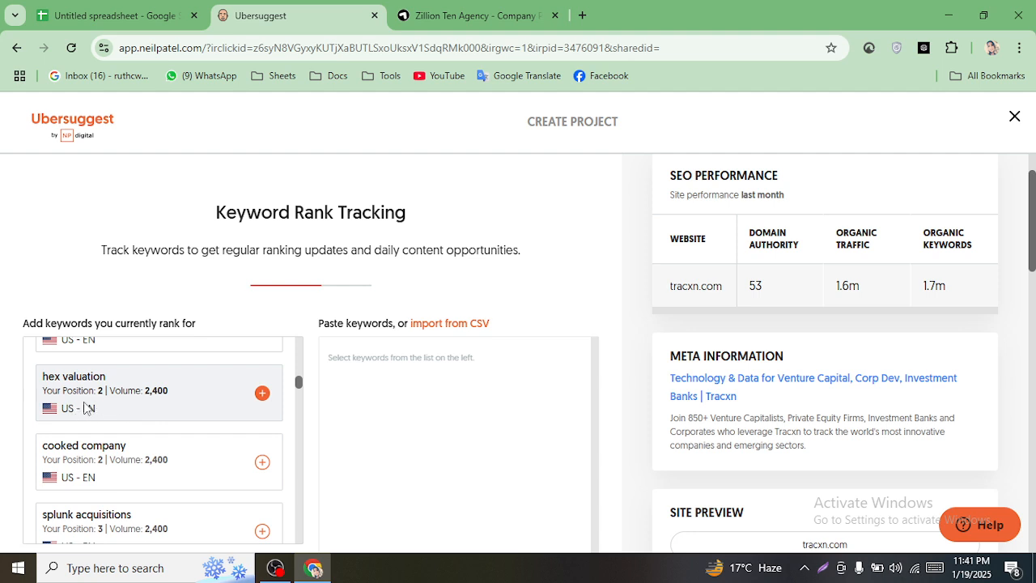
{"action": "scroll", "coordinate": [127, 416], "scroll_direction": "up", "scroll_amount": 1}
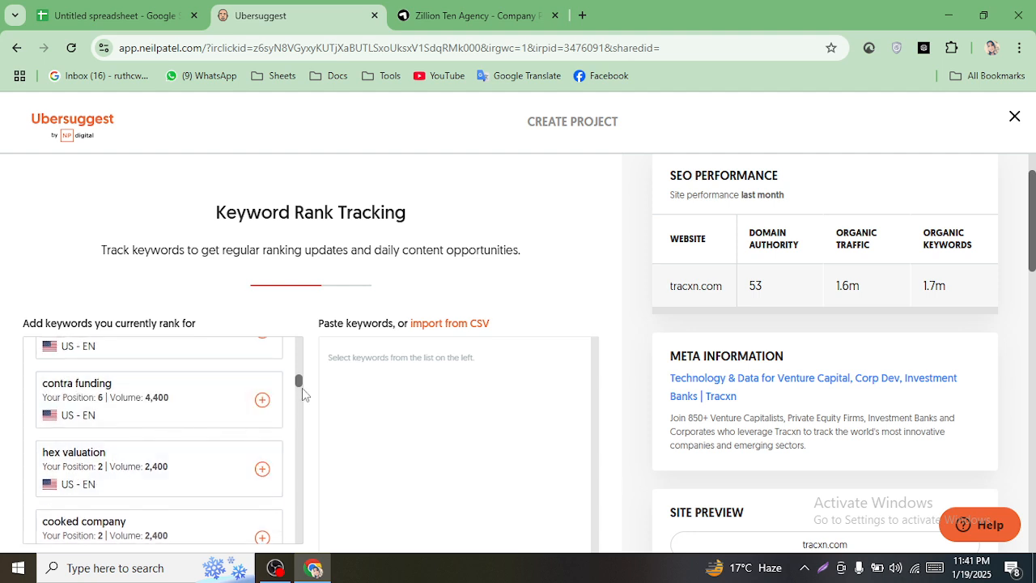
{"action": "left_click_drag", "start_coordinate": [301, 388], "coordinate": [307, 332]}
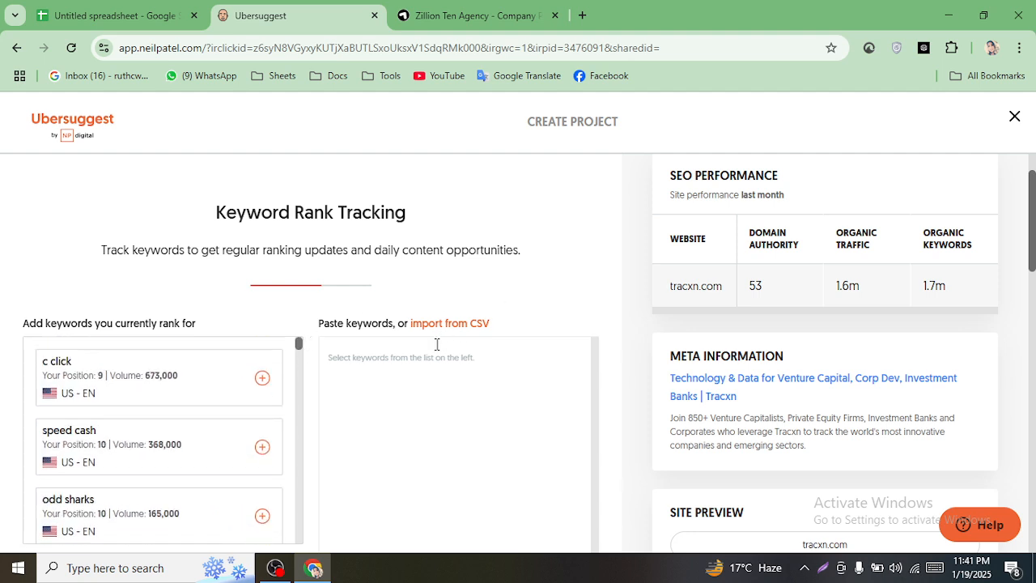
{"action": "scroll", "coordinate": [443, 371], "scroll_direction": "down", "scroll_amount": 5}
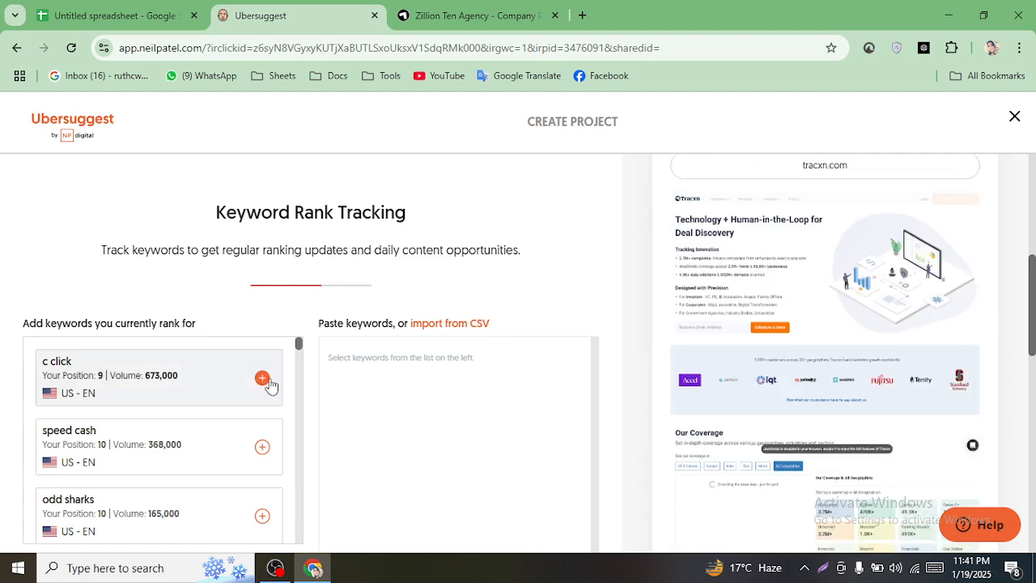
- Track c click, speed cash and odd sharks, then close the project setup
{"action": "left_click", "coordinate": [262, 379]}
{"action": "scroll", "coordinate": [884, 503], "scroll_direction": "down", "scroll_amount": 8}
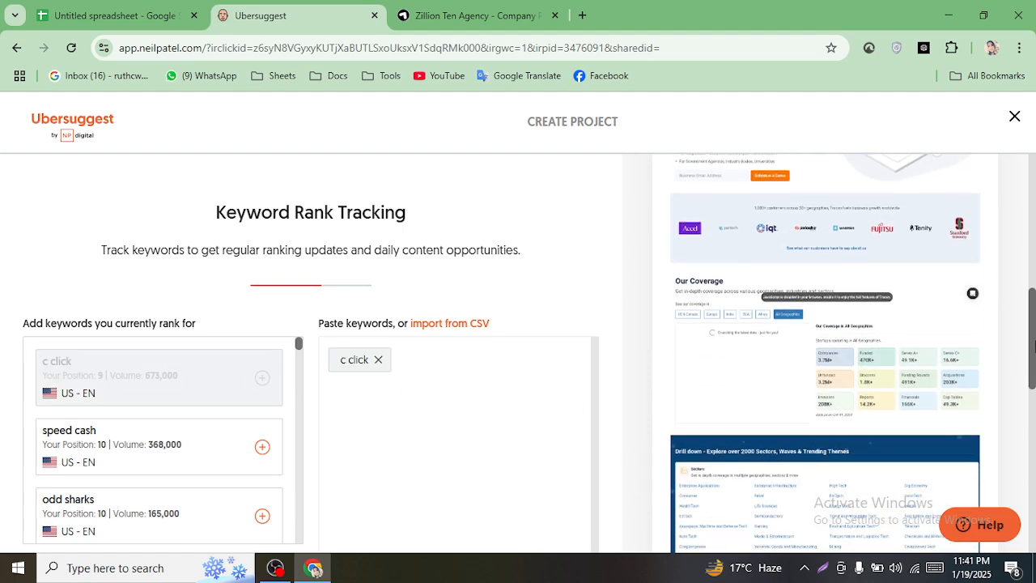
{"action": "left_click", "coordinate": [262, 448]}
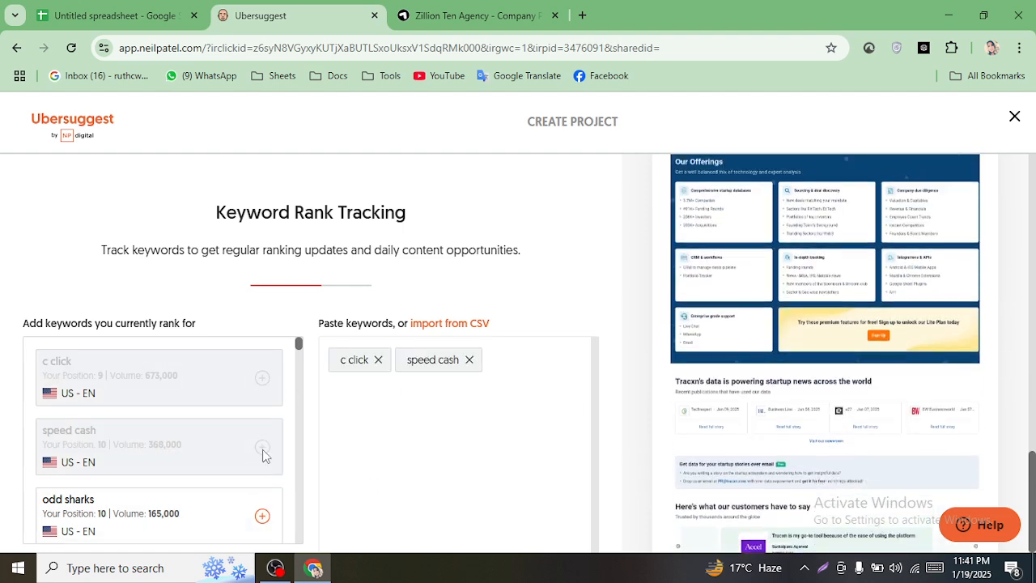
{"action": "left_click", "coordinate": [261, 516]}
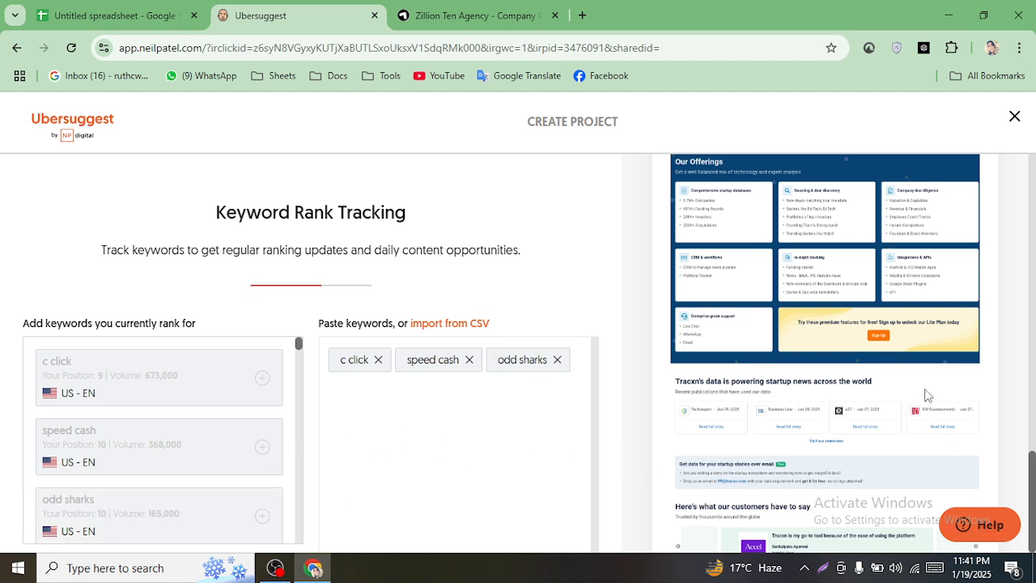
{"action": "left_click", "coordinate": [1015, 119]}
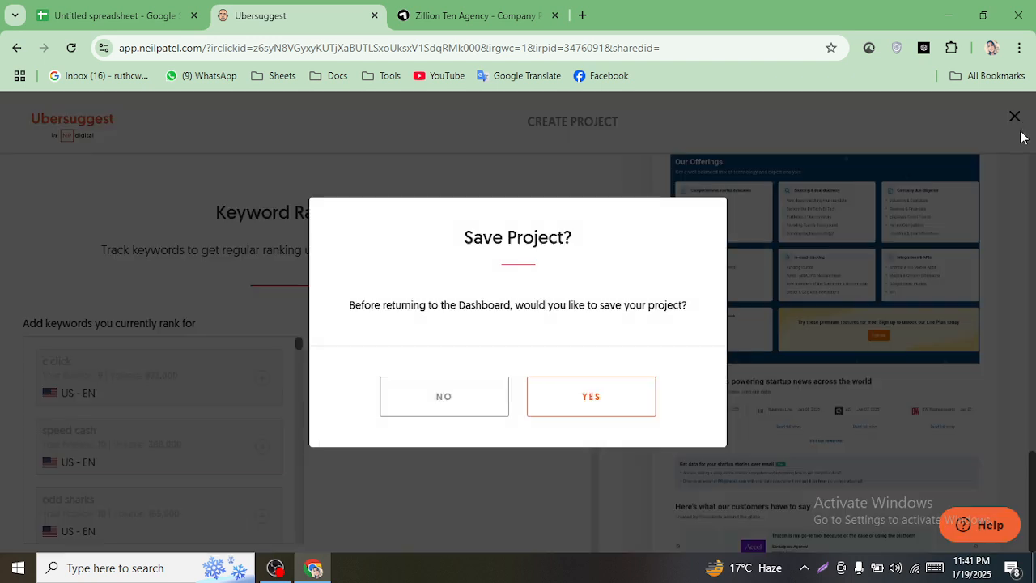
- Confirm saving the tracxn.com project, collapse Keyword Research, and close the Ubersuggest tab
{"action": "left_click", "coordinate": [597, 401]}
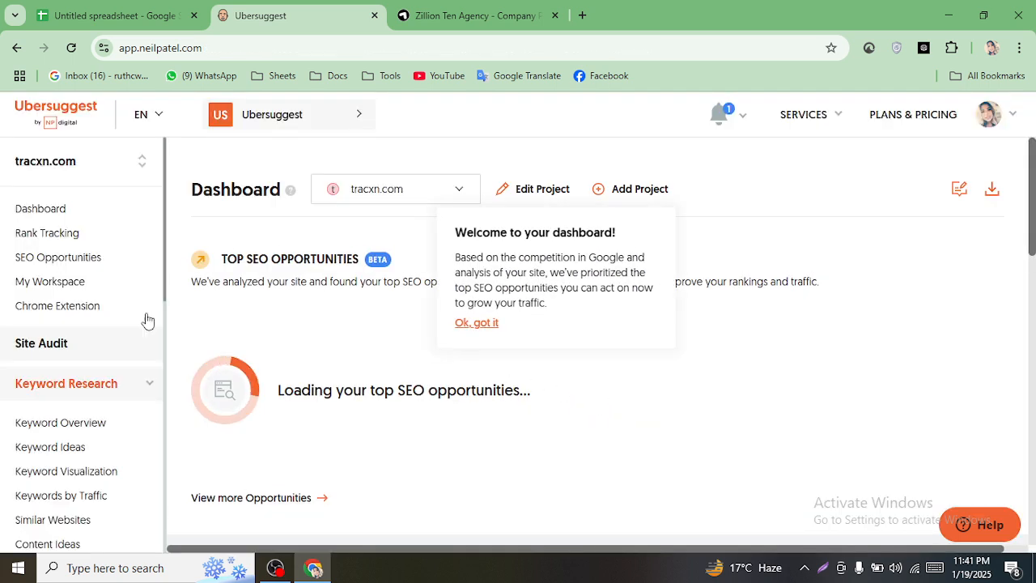
{"action": "left_click", "coordinate": [74, 384]}
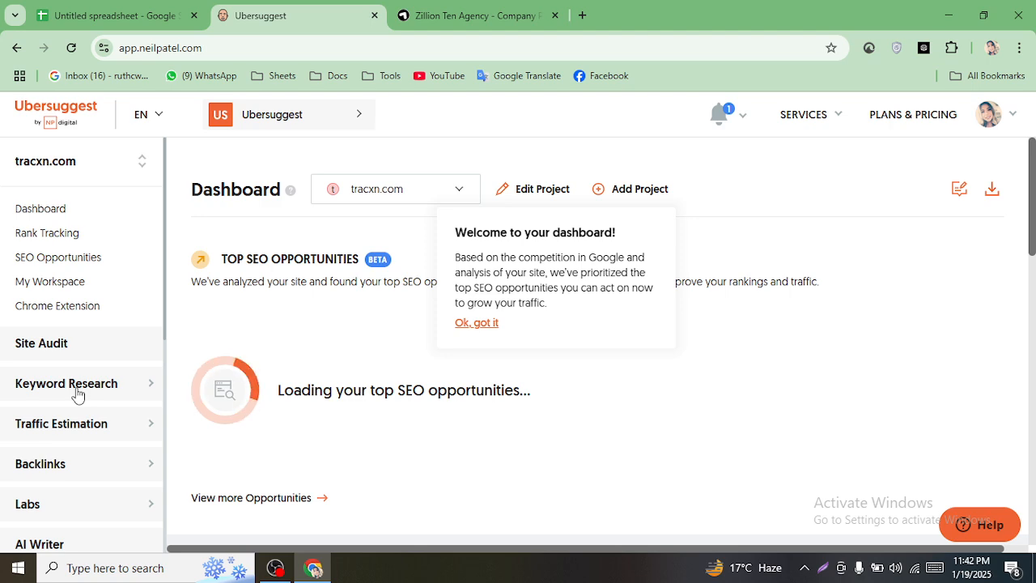
{"action": "left_click", "coordinate": [122, 15]}
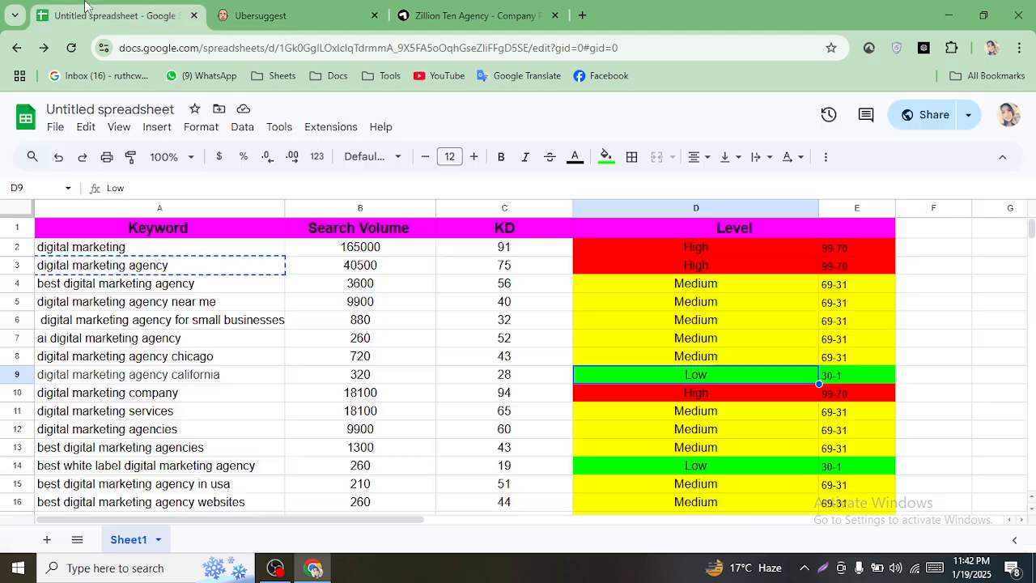
{"action": "left_click", "coordinate": [348, 15]}
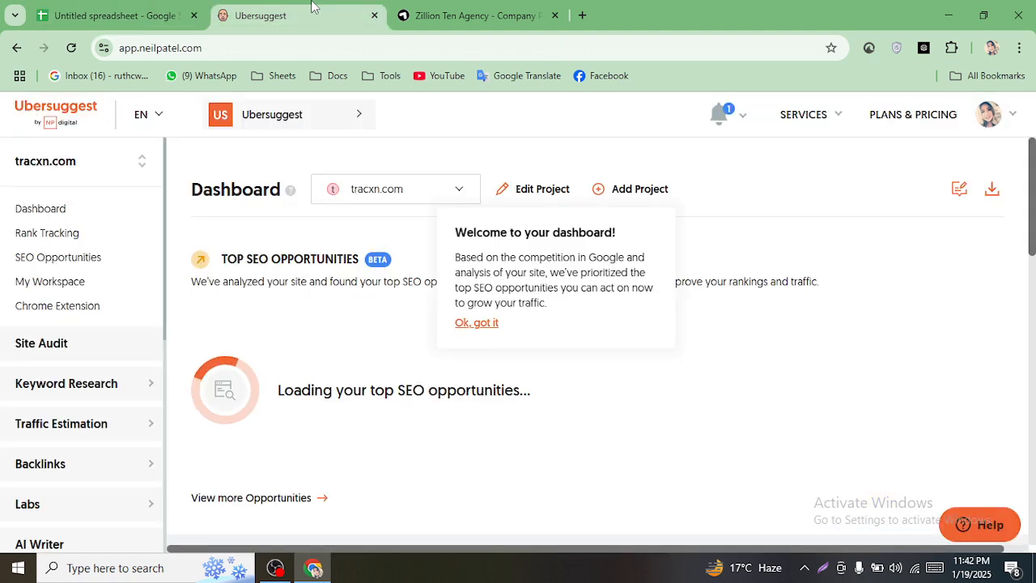
{"action": "left_click", "coordinate": [373, 15]}
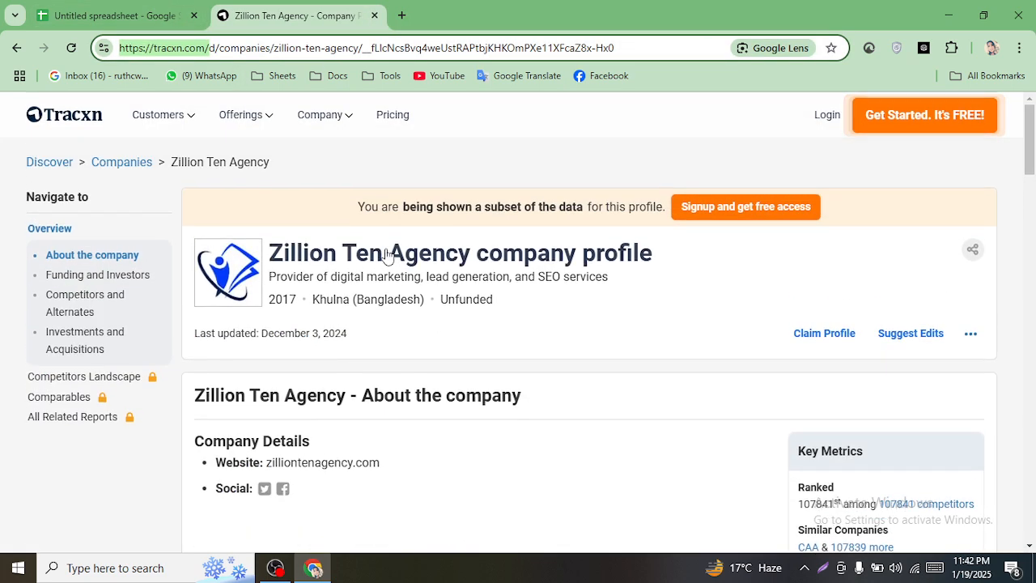
- Close the Tracxn Zillion Ten Agency tab so only the keyword spreadsheet remains
{"action": "left_click", "coordinate": [162, 9]}
{"action": "left_click", "coordinate": [267, 15]}
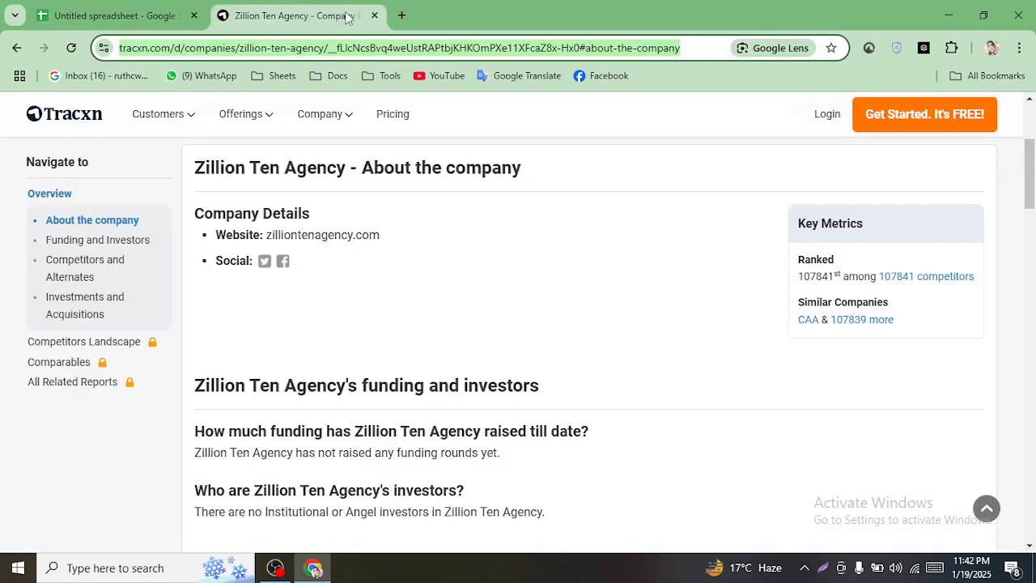
{"action": "left_click", "coordinate": [374, 16]}
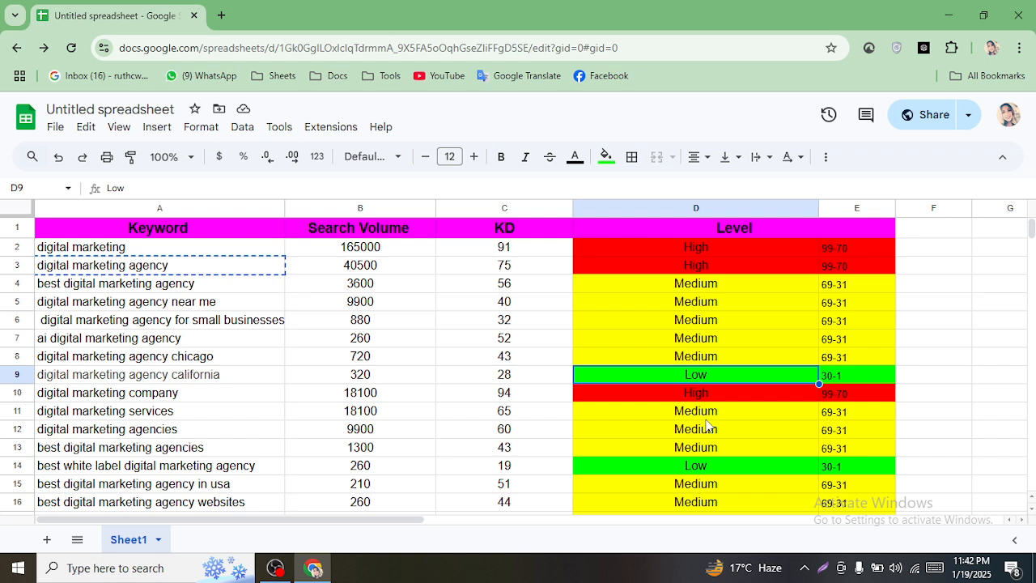
- Scroll the colour-coded keyword table down to row 17 and back, then bring up OBS
{"action": "scroll", "coordinate": [484, 404], "scroll_direction": "down", "scroll_amount": 2}
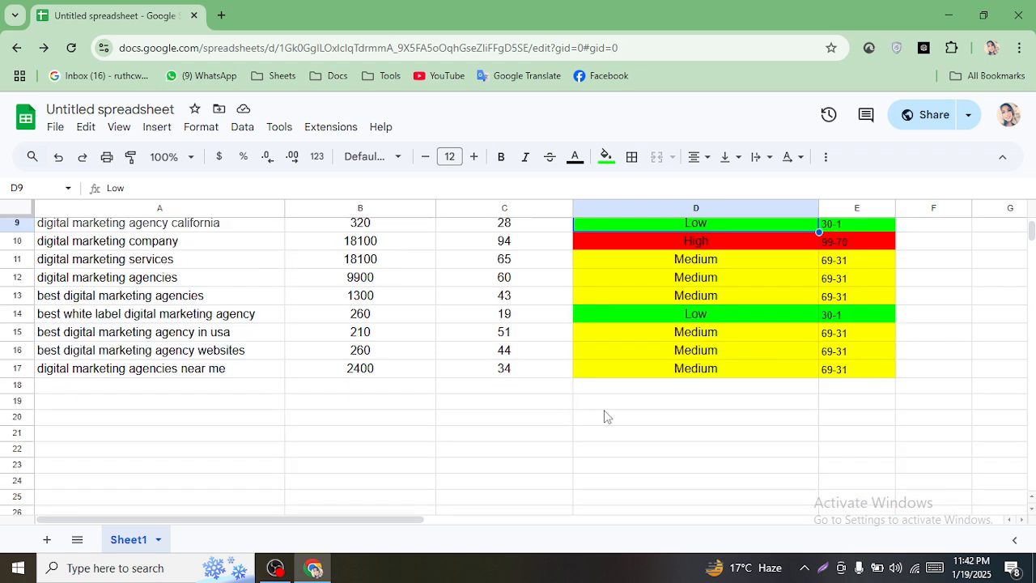
{"action": "scroll", "coordinate": [611, 429], "scroll_direction": "down", "scroll_amount": 2}
{"action": "scroll", "coordinate": [623, 430], "scroll_direction": "up", "scroll_amount": 5}
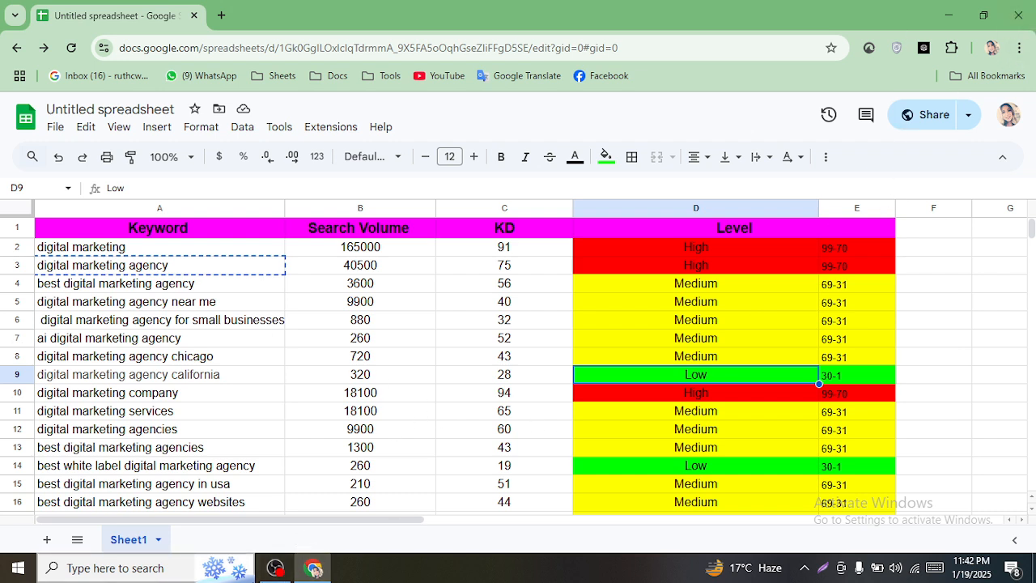
{"action": "left_click", "coordinate": [153, 568]}
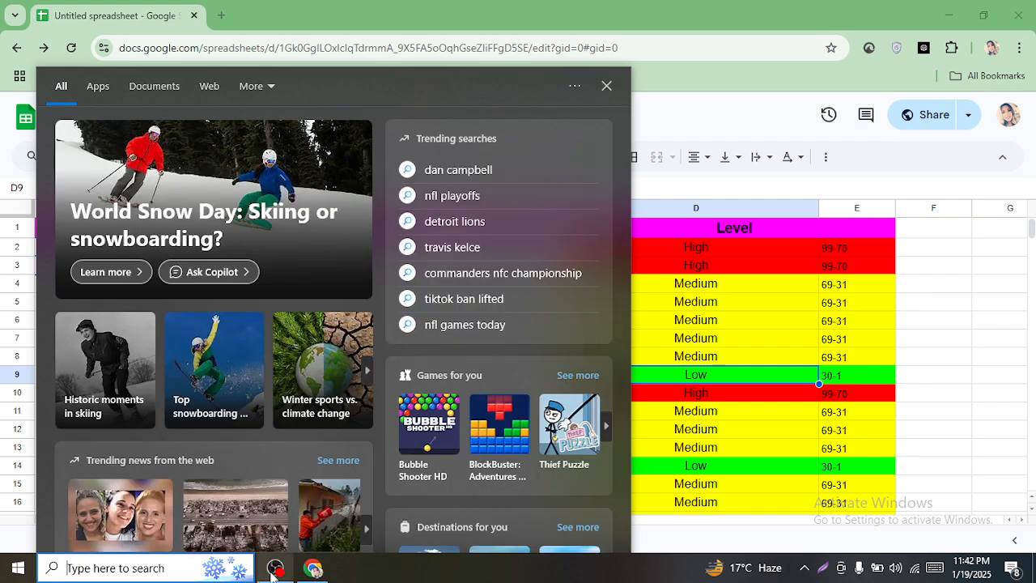
{"action": "left_click", "coordinate": [275, 568]}
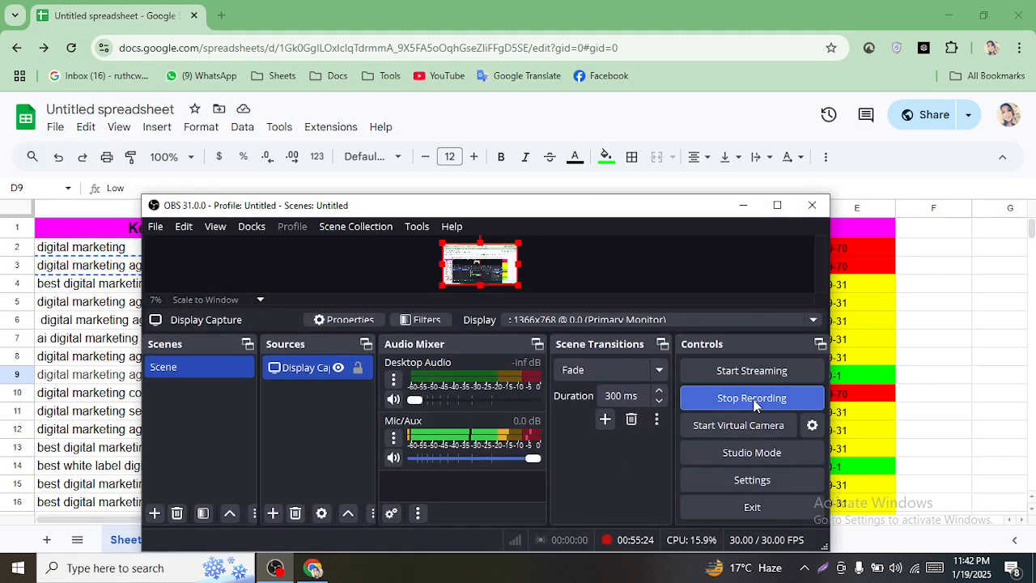